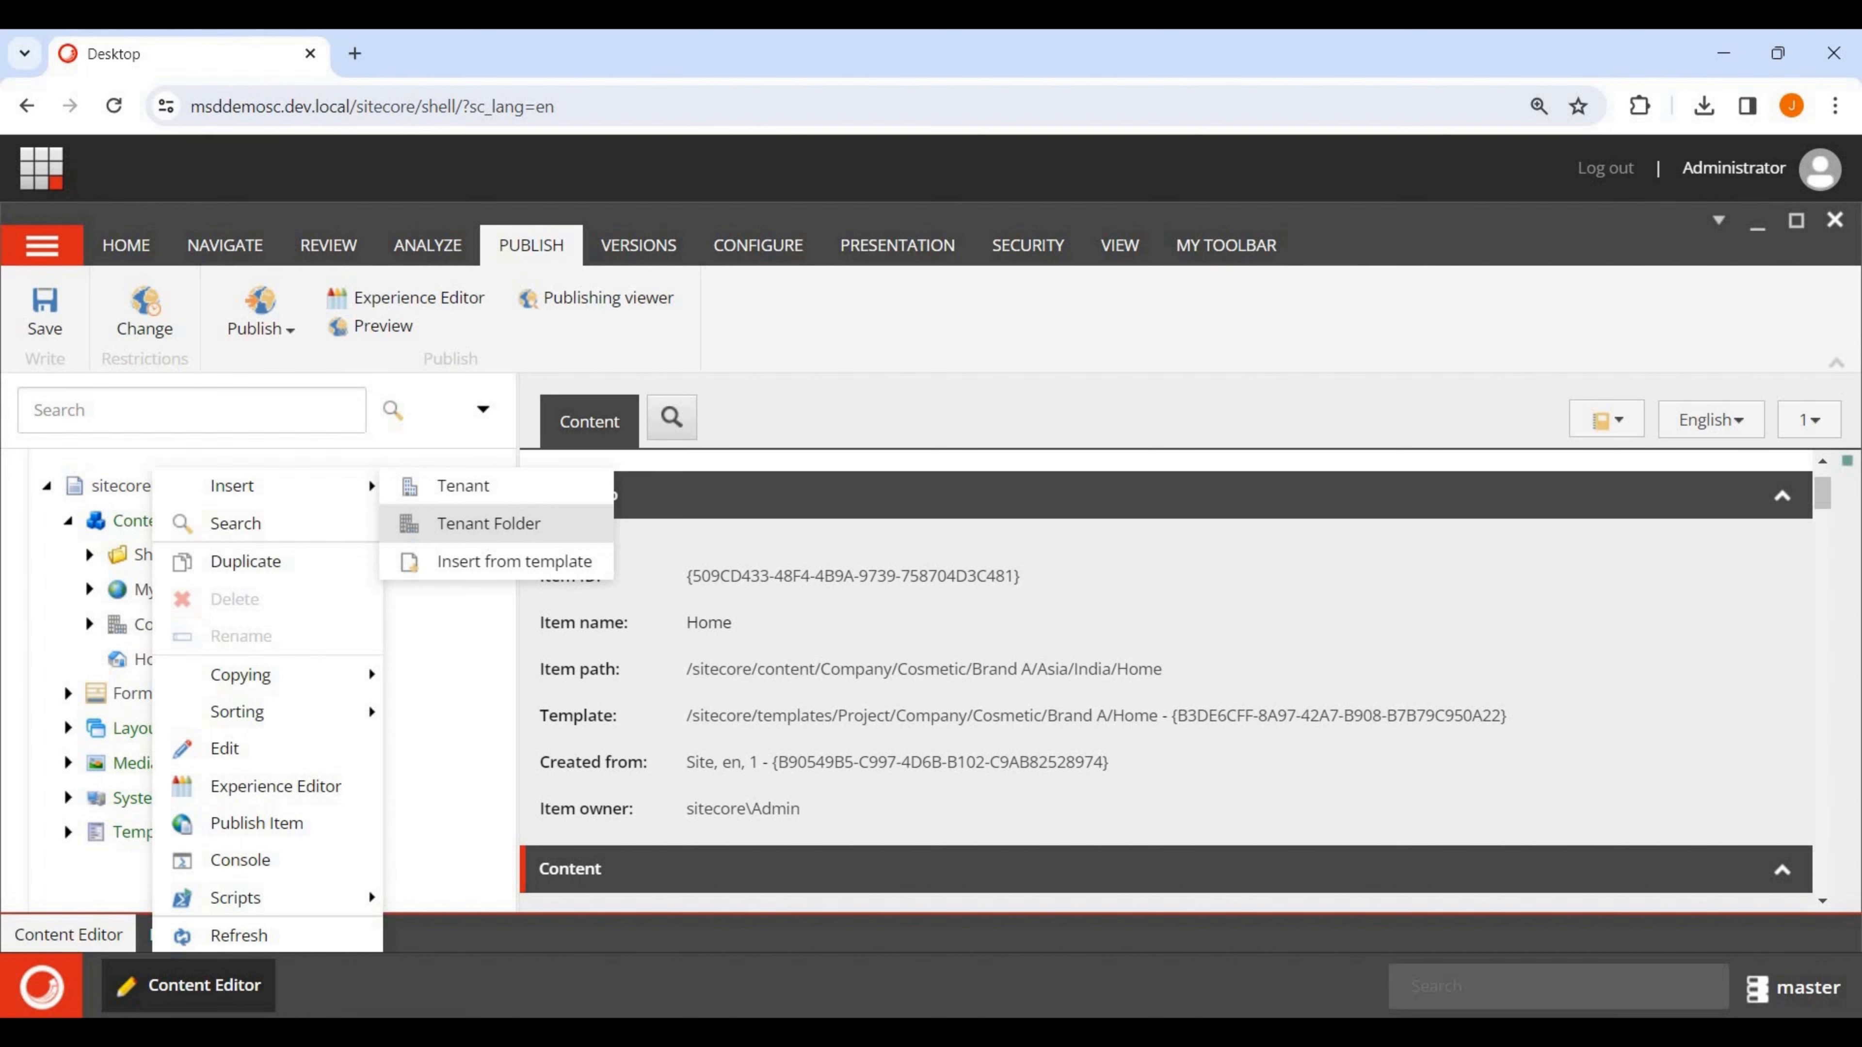
Insert a tenant folder named "MSD Tenant Folder" under the Content item.
left_click(489, 523)
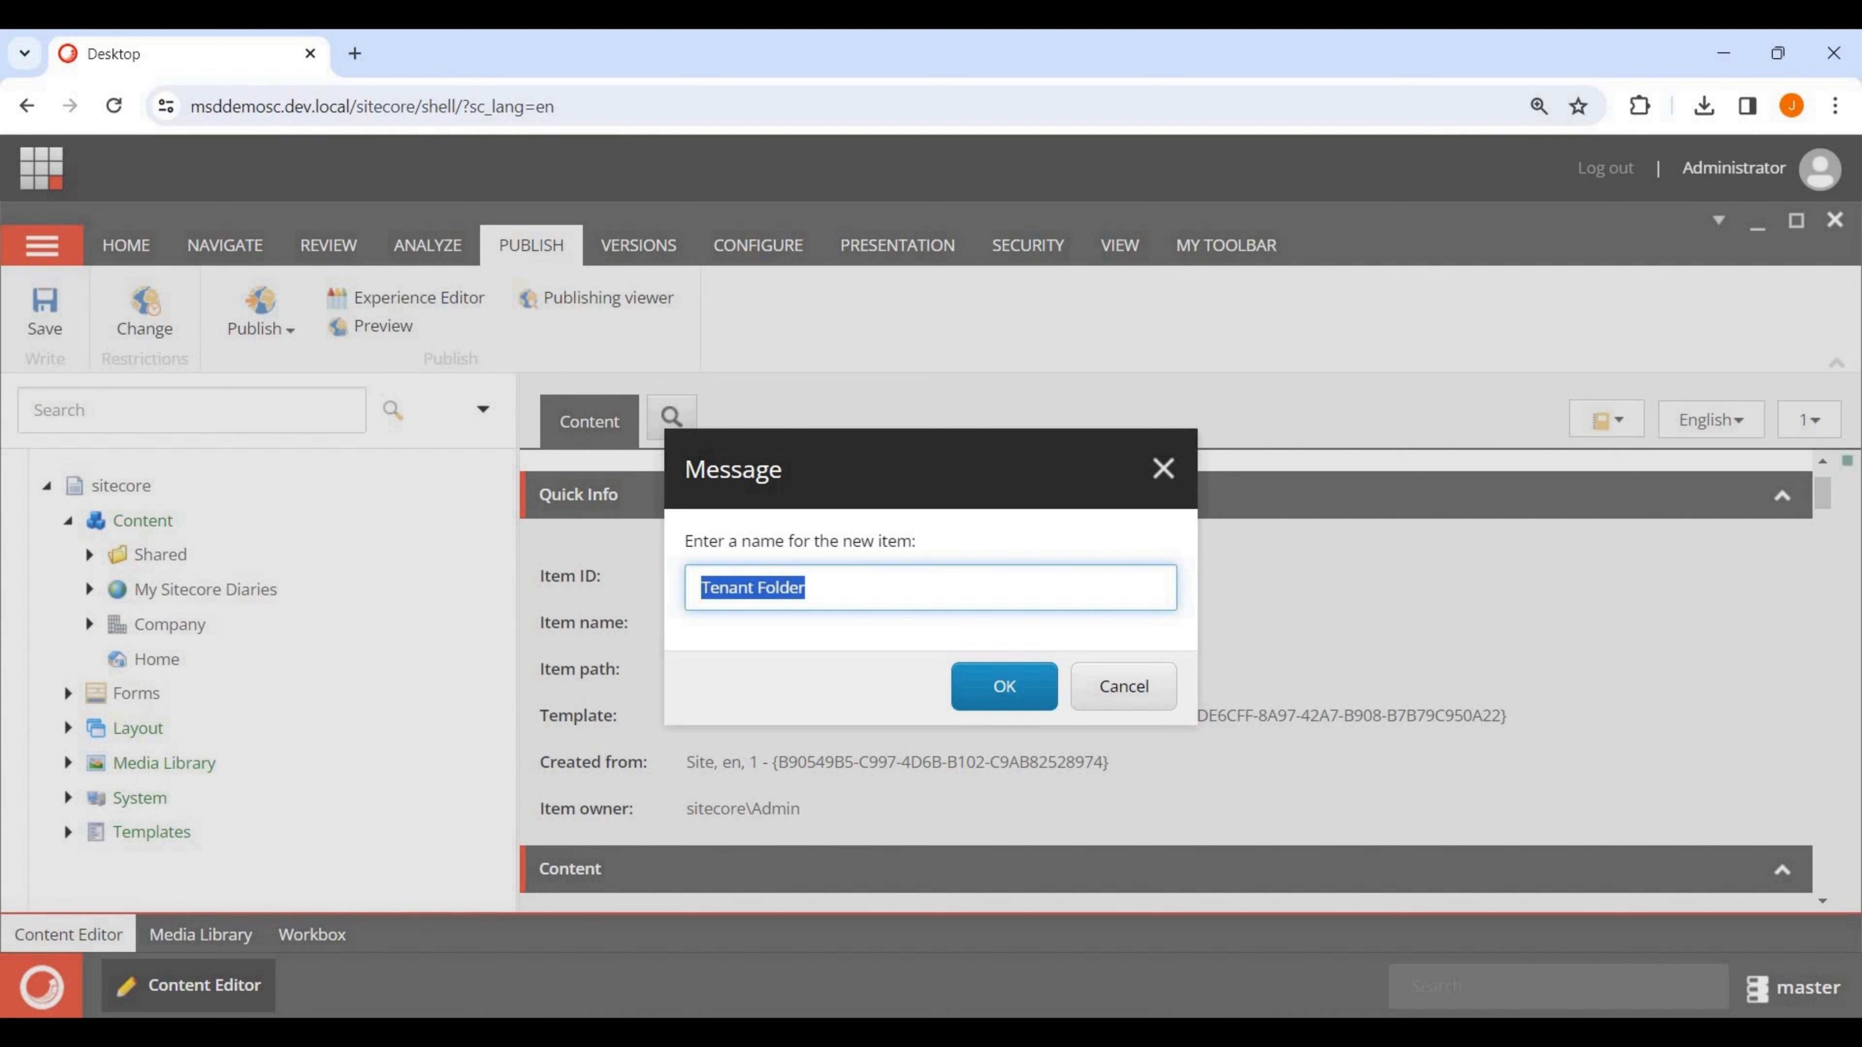
type("M")
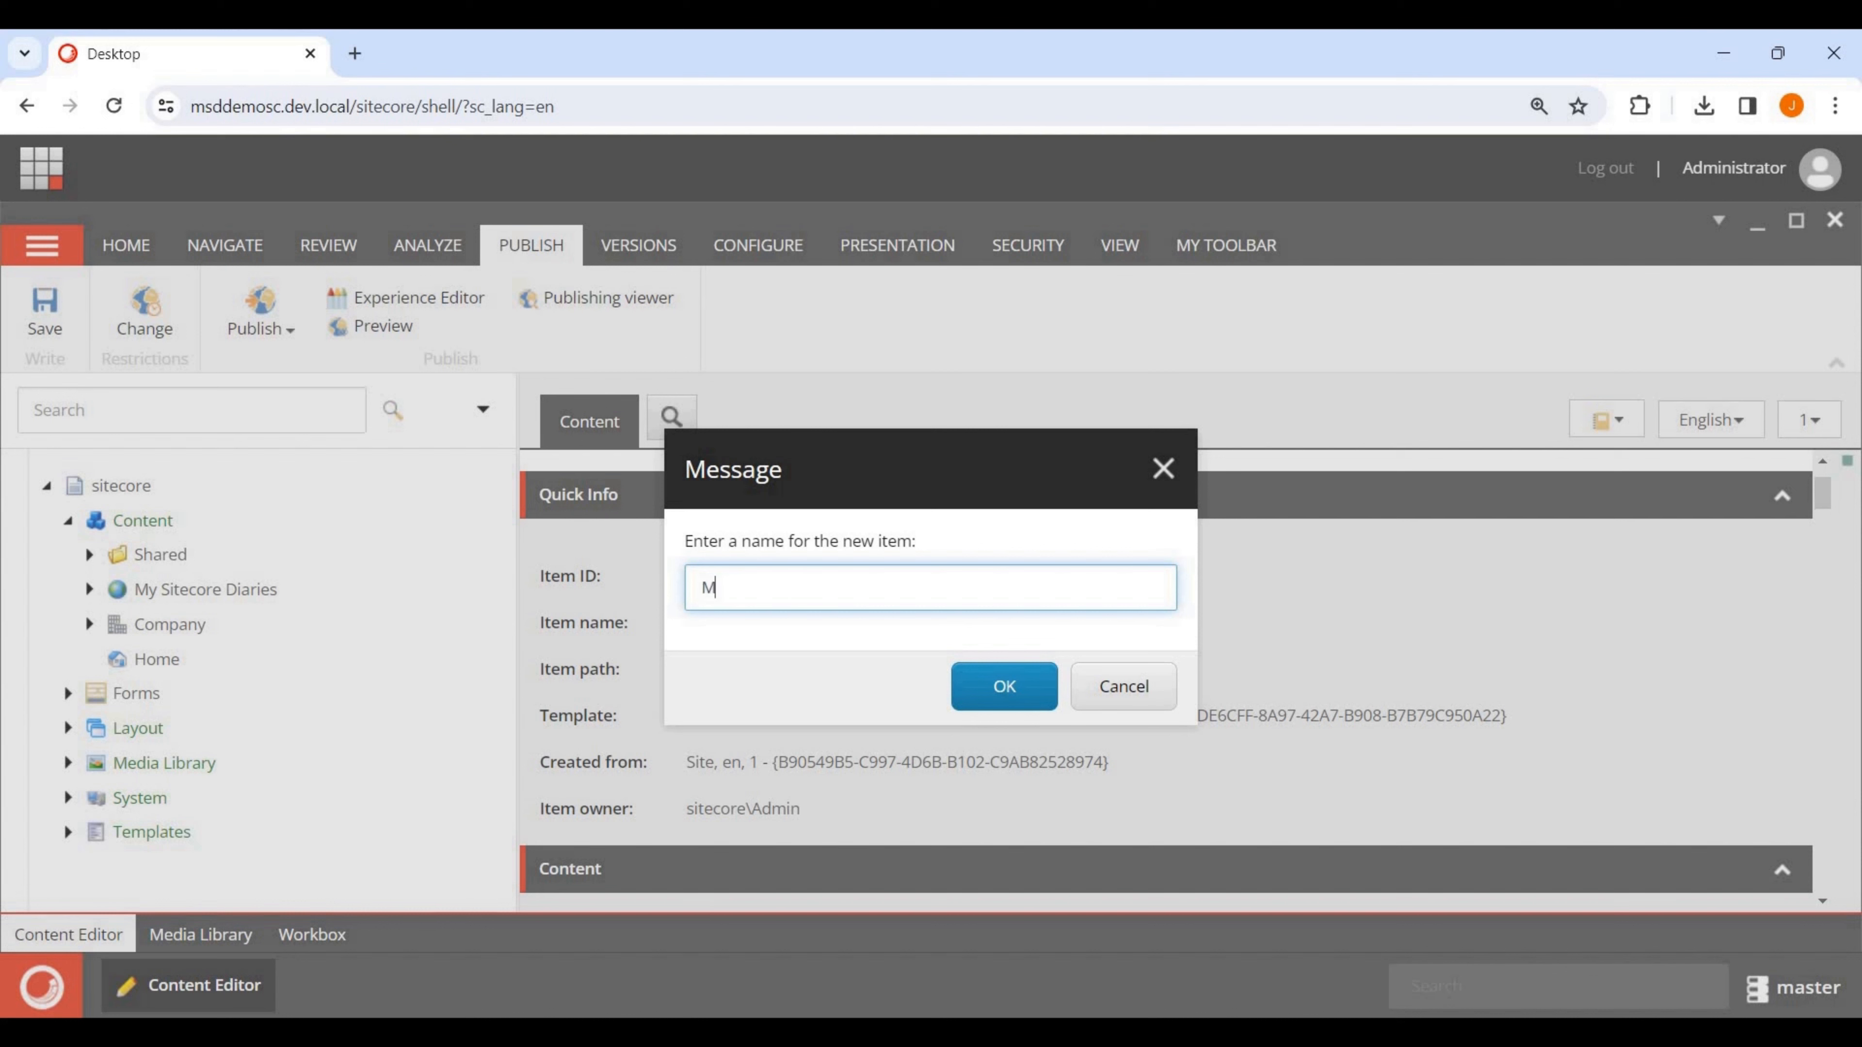
type("SD Tenant Folder")
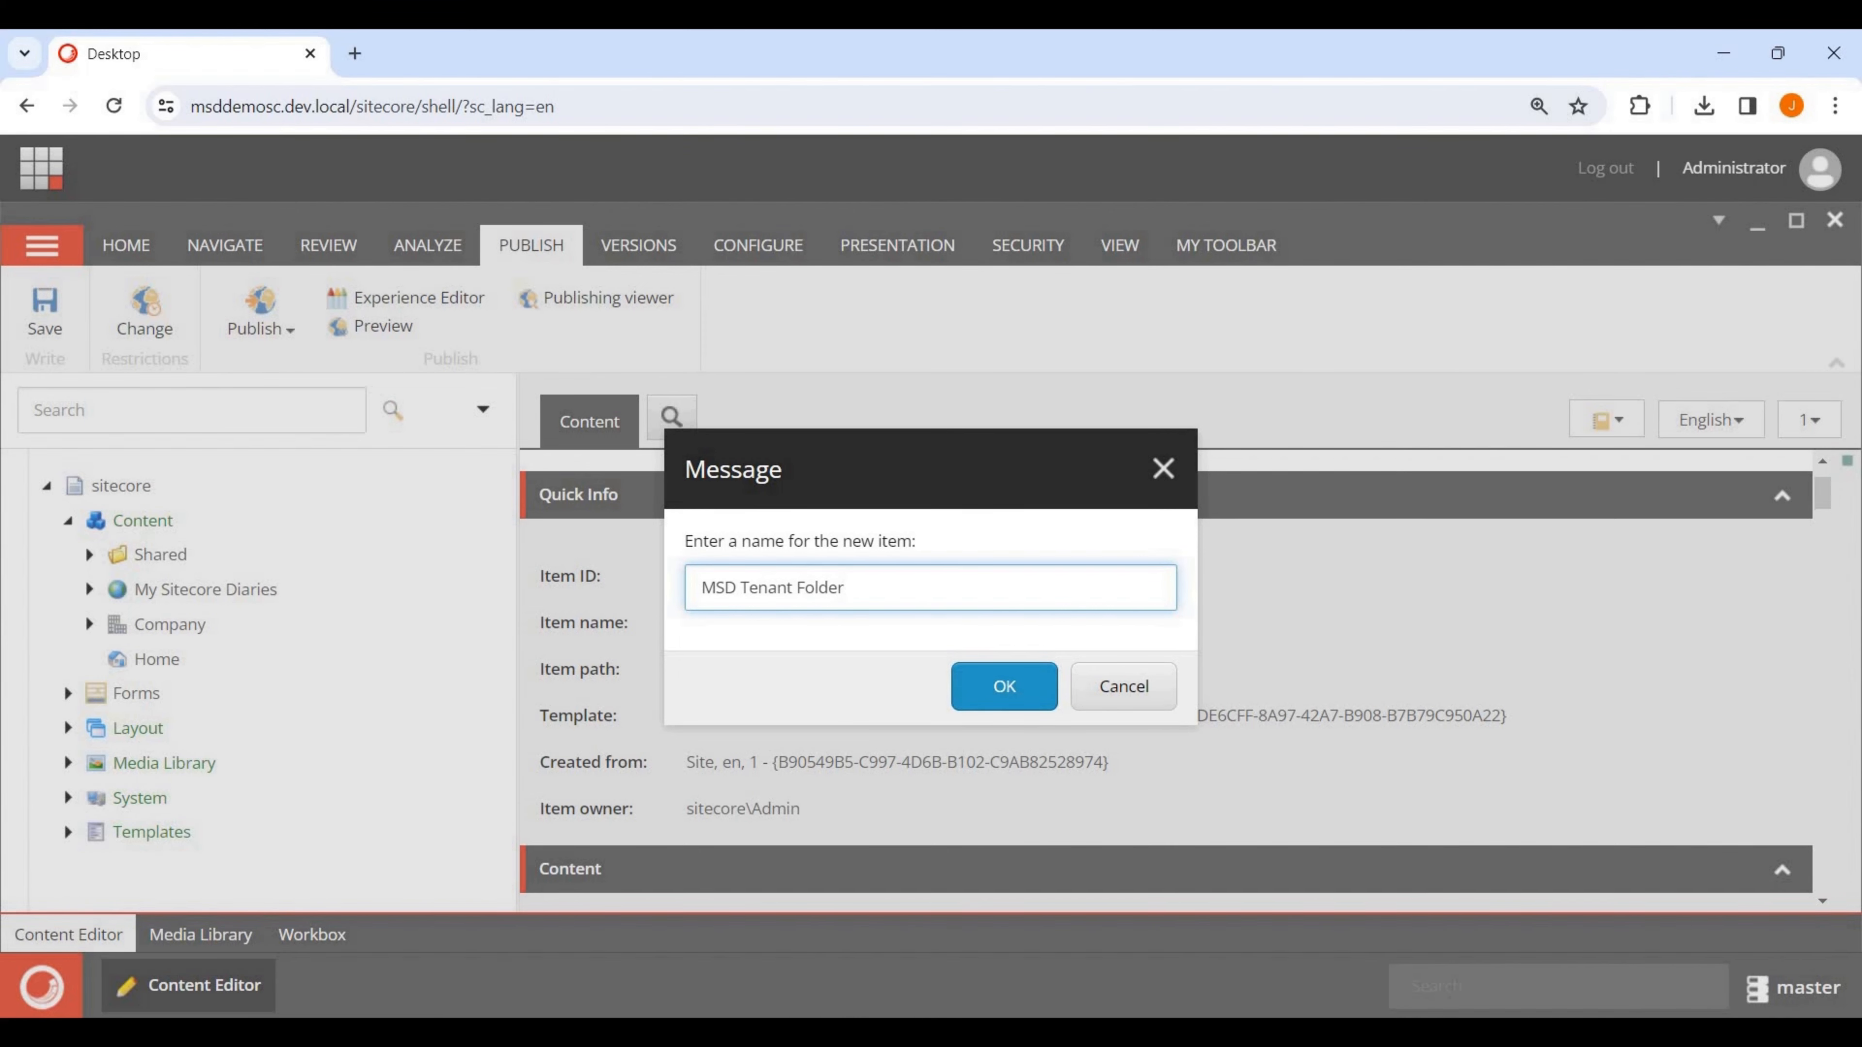
left_click(1003, 686)
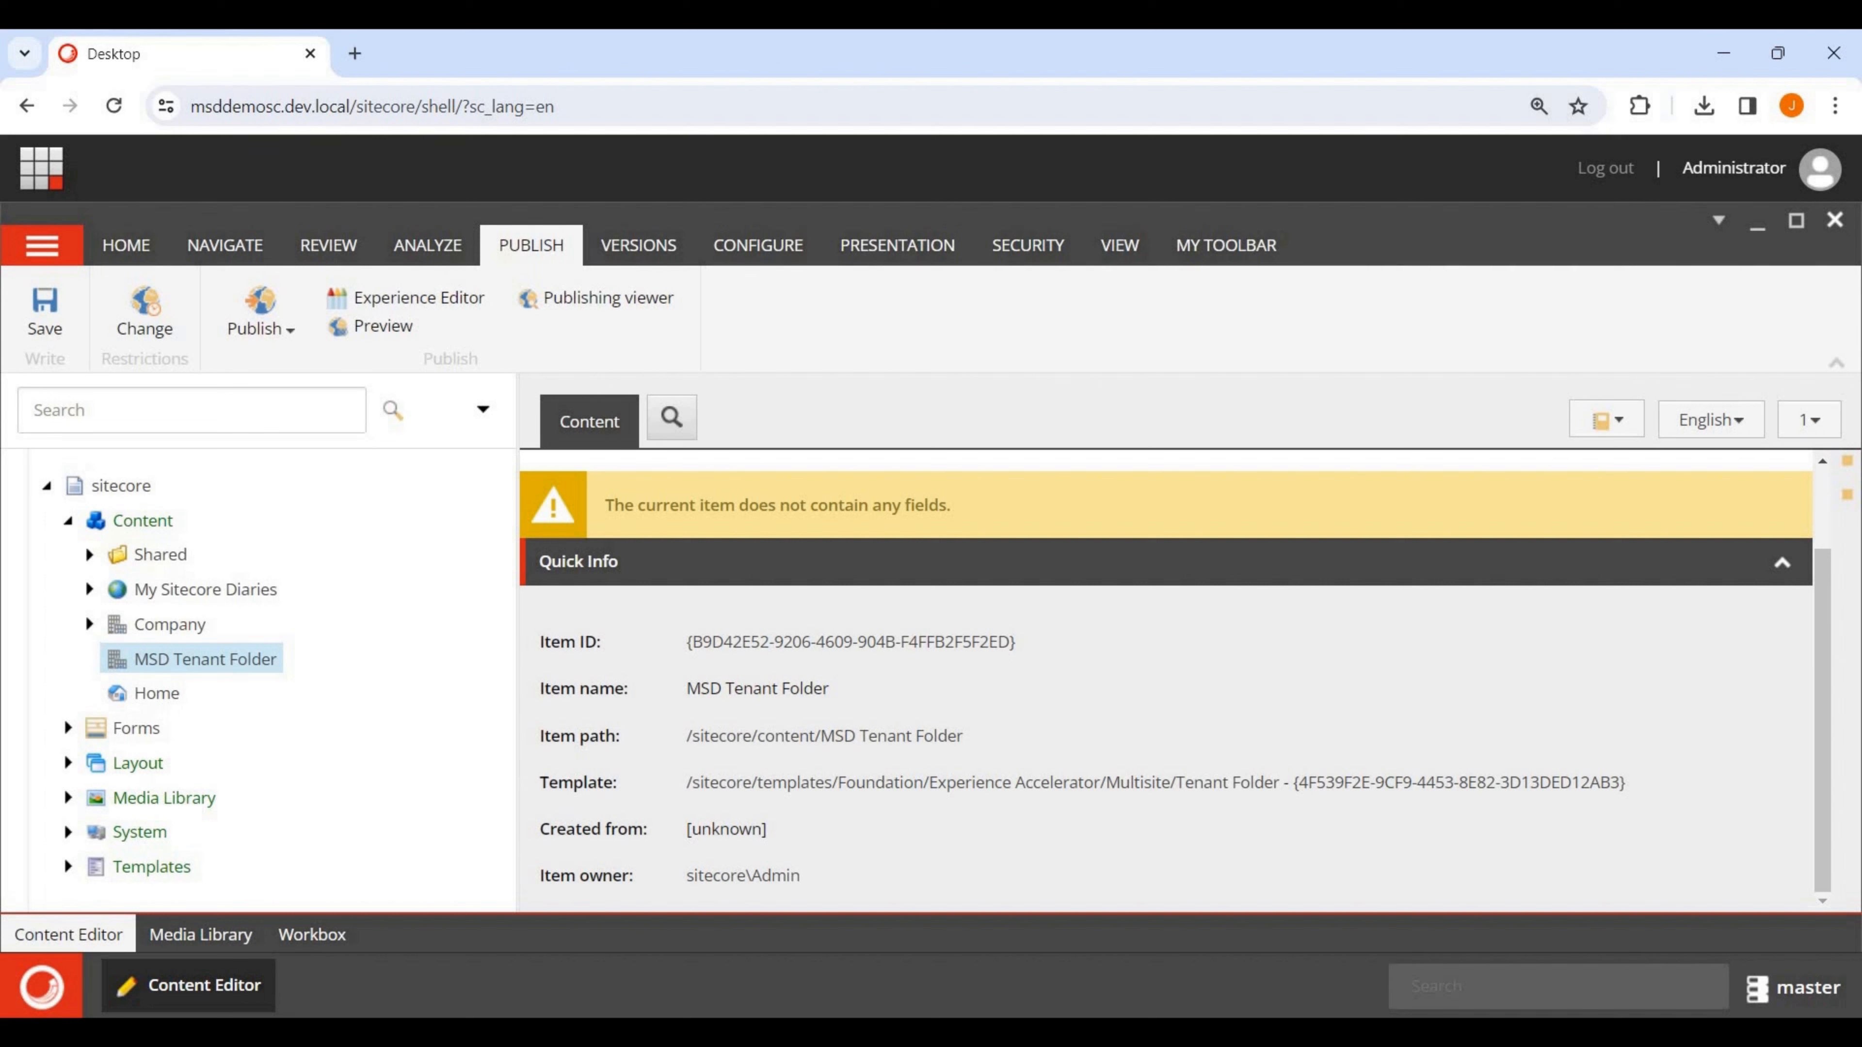
right_click(260, 659)
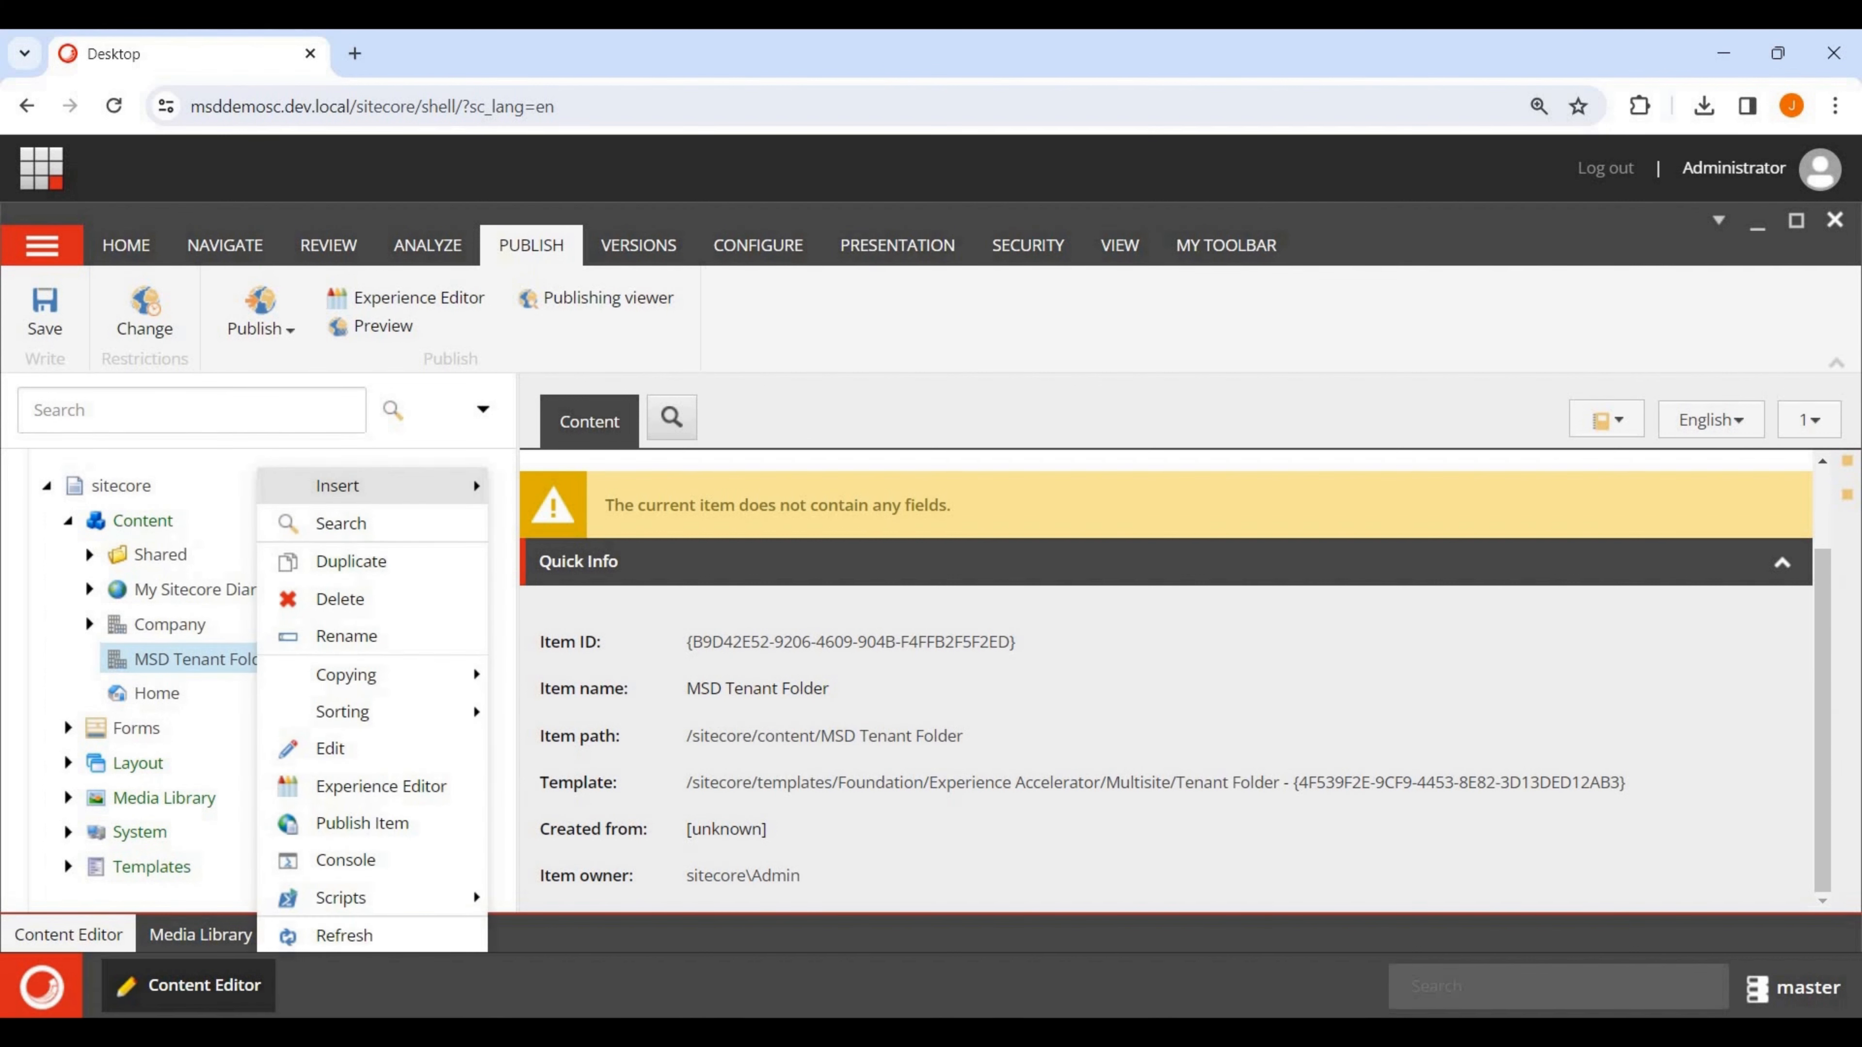
mouse_move(352, 485)
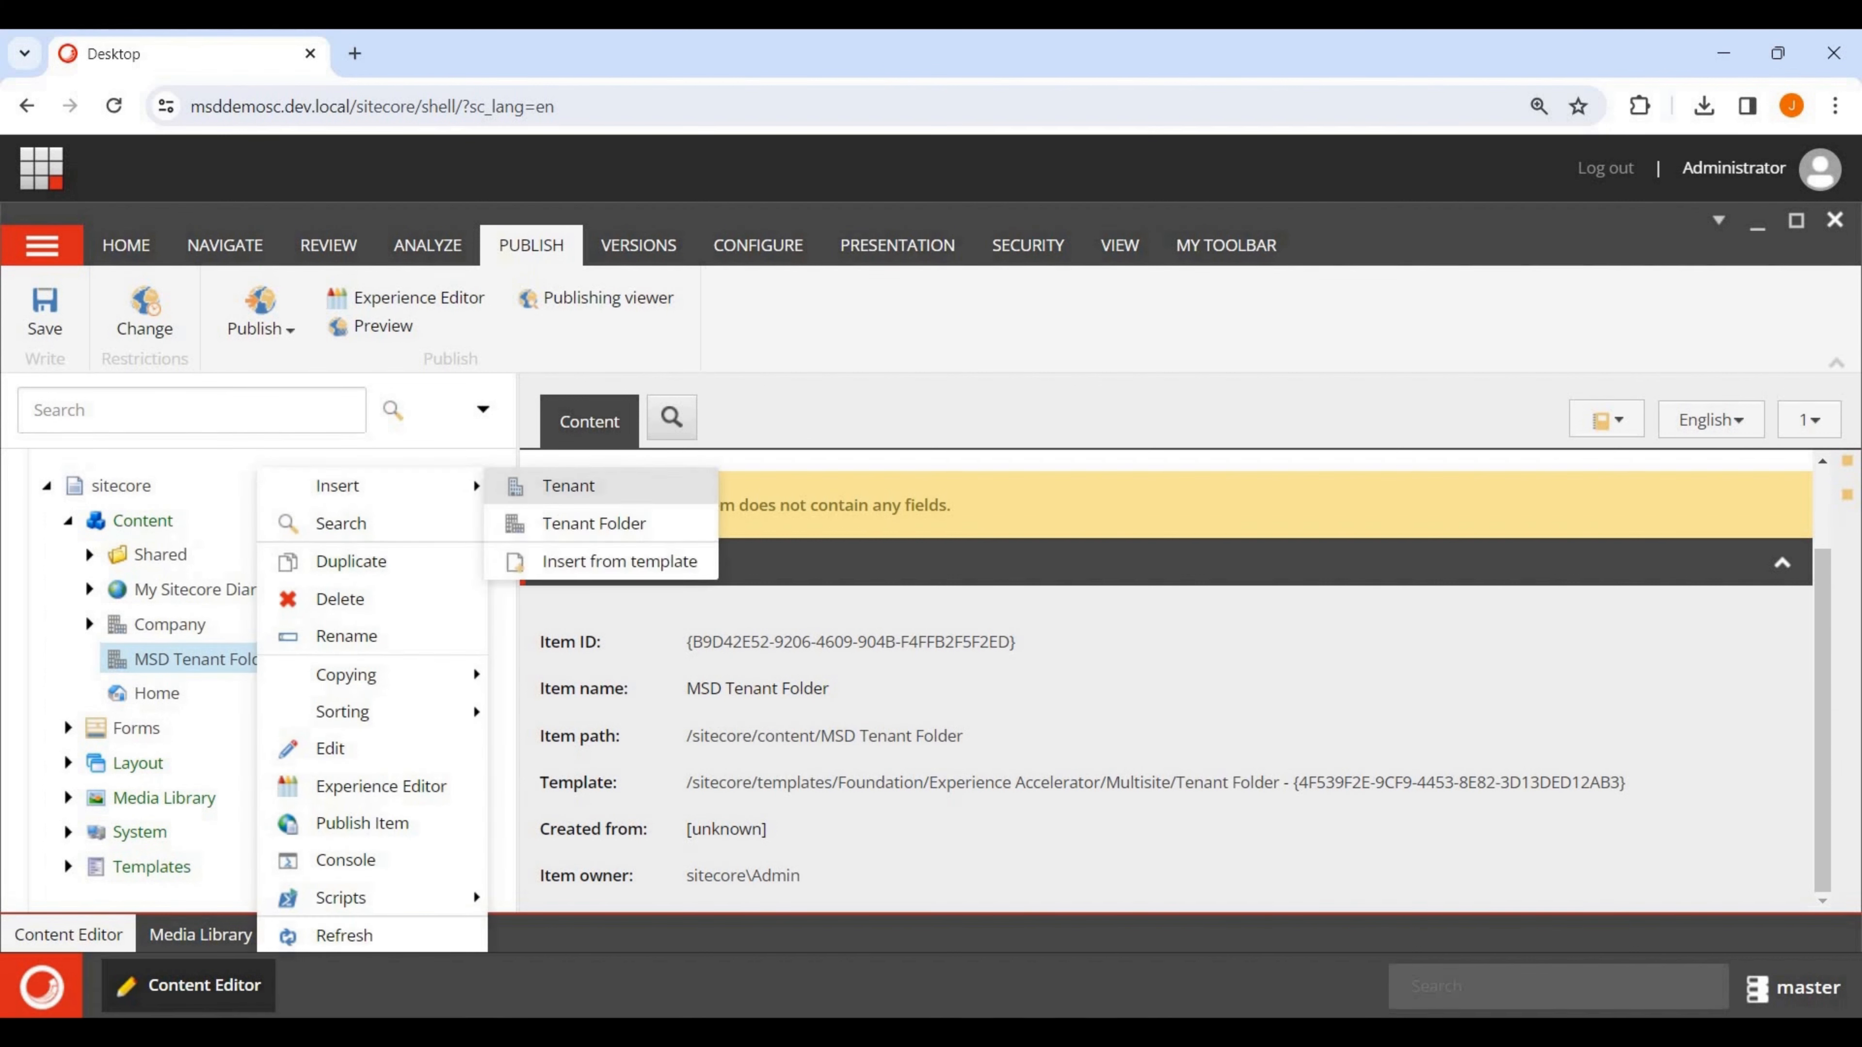
left_click(825, 736)
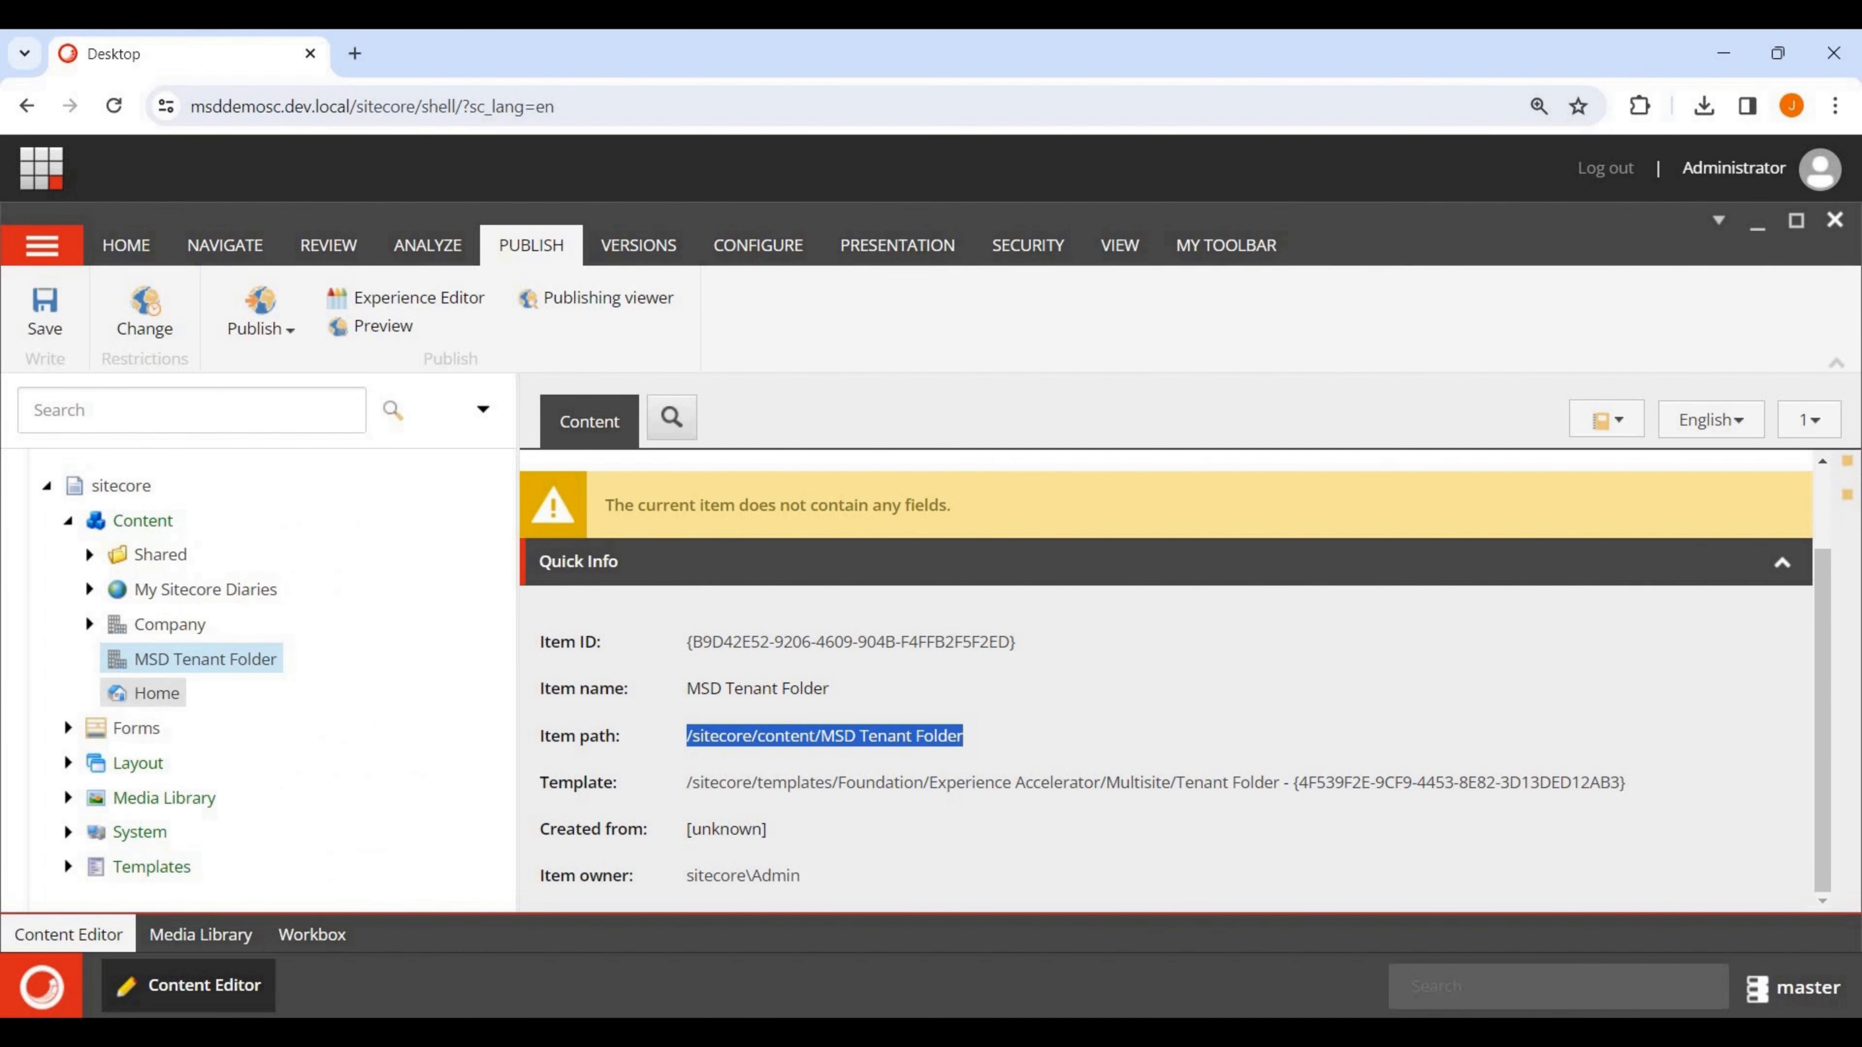
Create a tenant named "MSD Tenant" inside MSD Tenant Folder, keeping all the preselected modules.
right_click(258, 659)
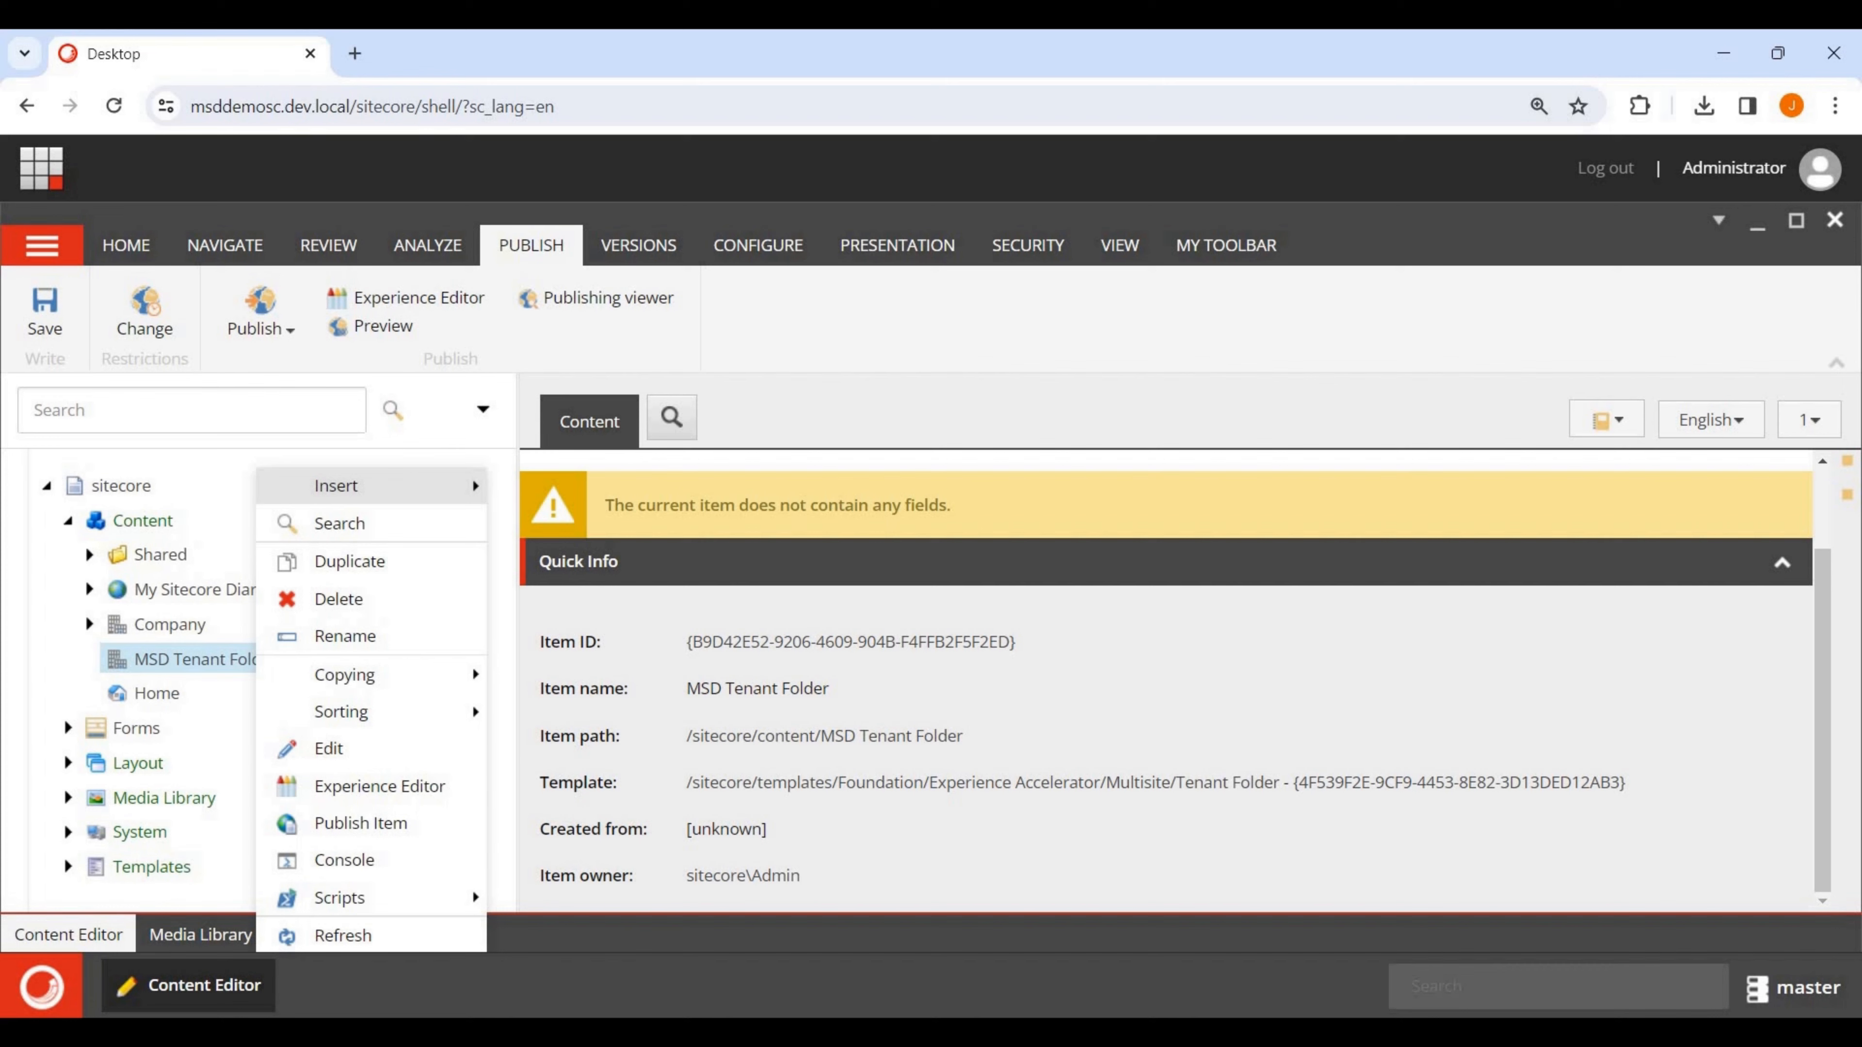
mouse_move(345, 485)
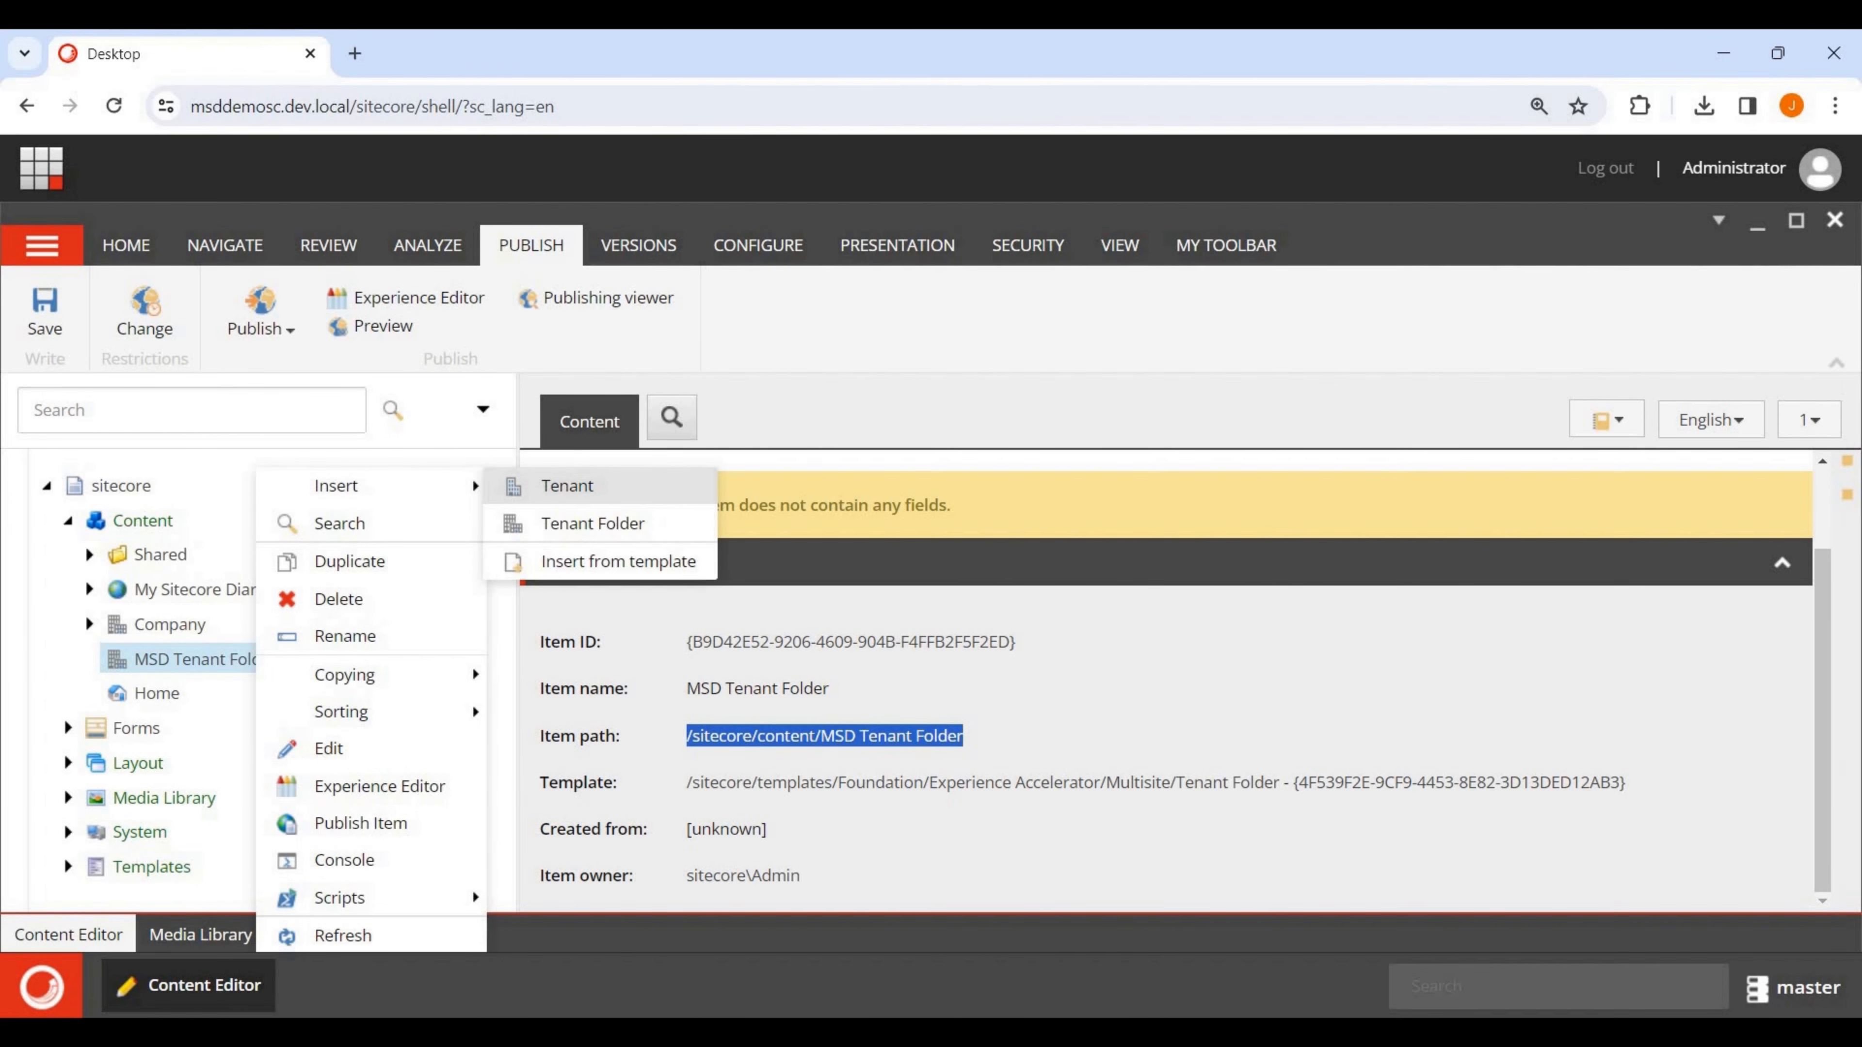
left_click(567, 486)
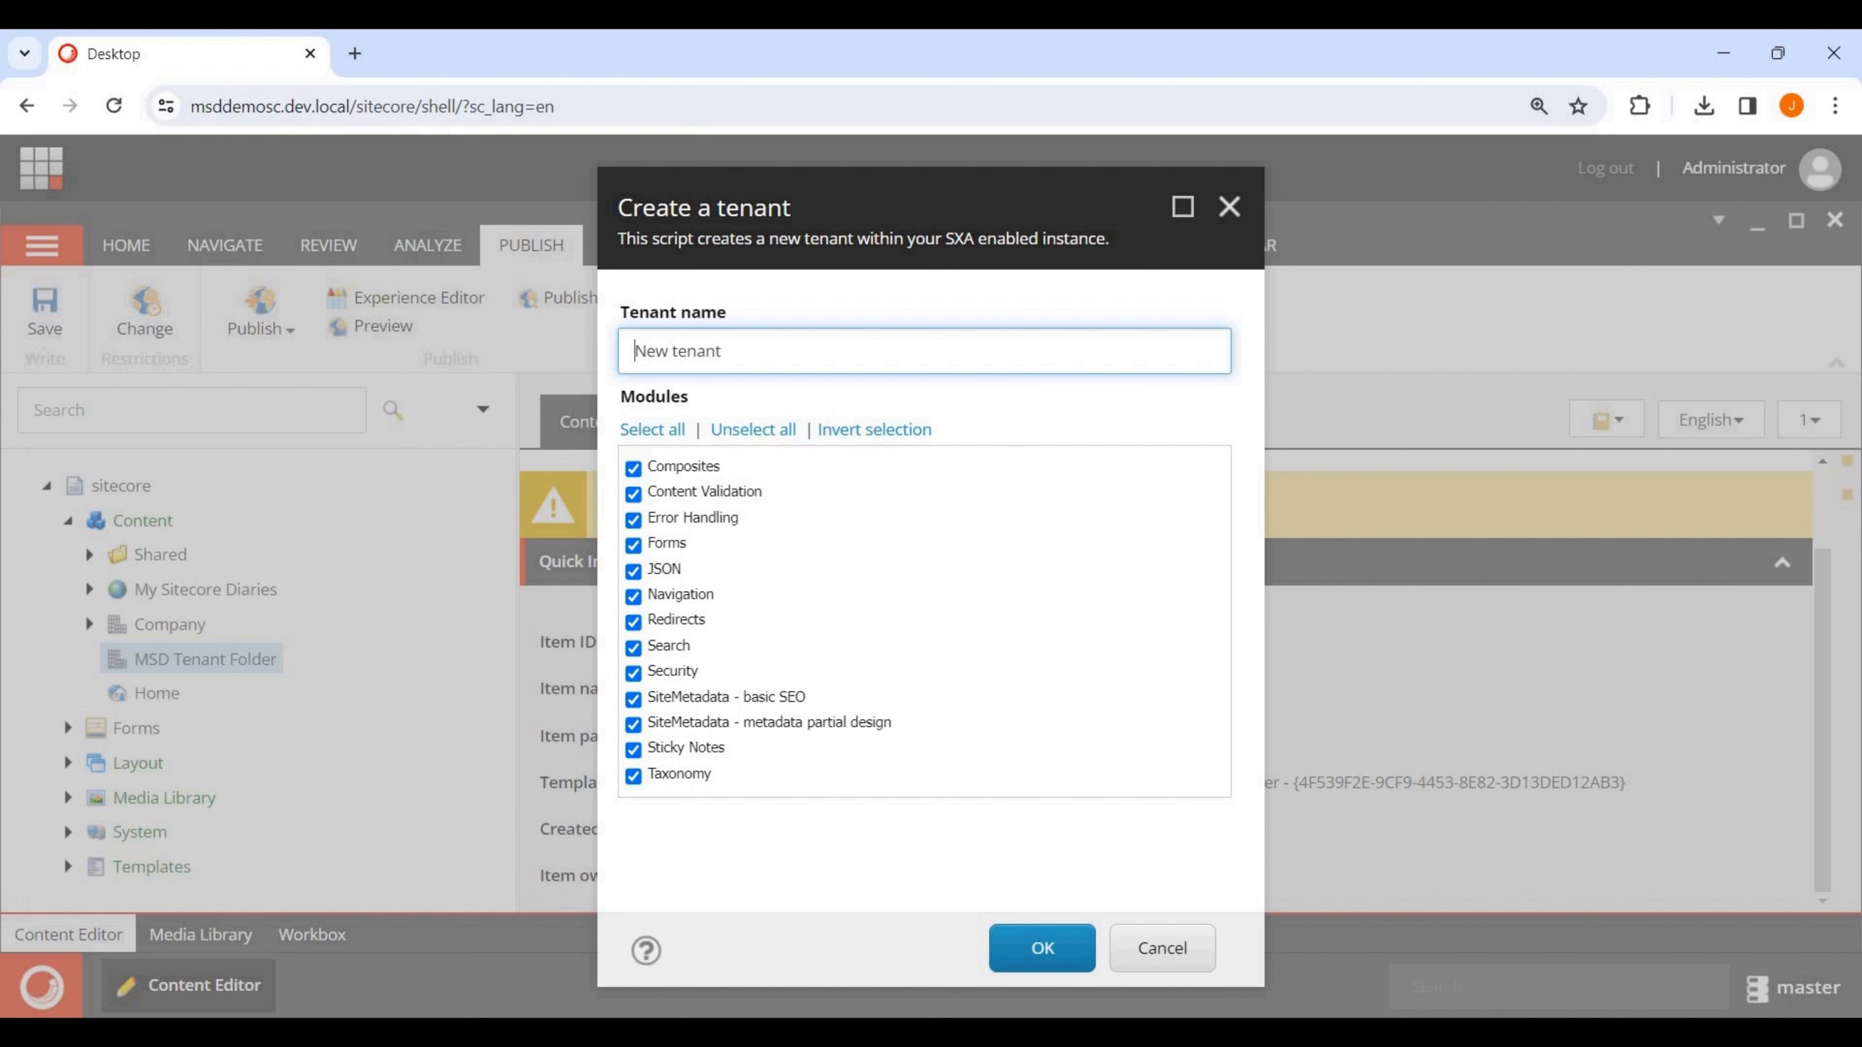
key("ctrl+a")
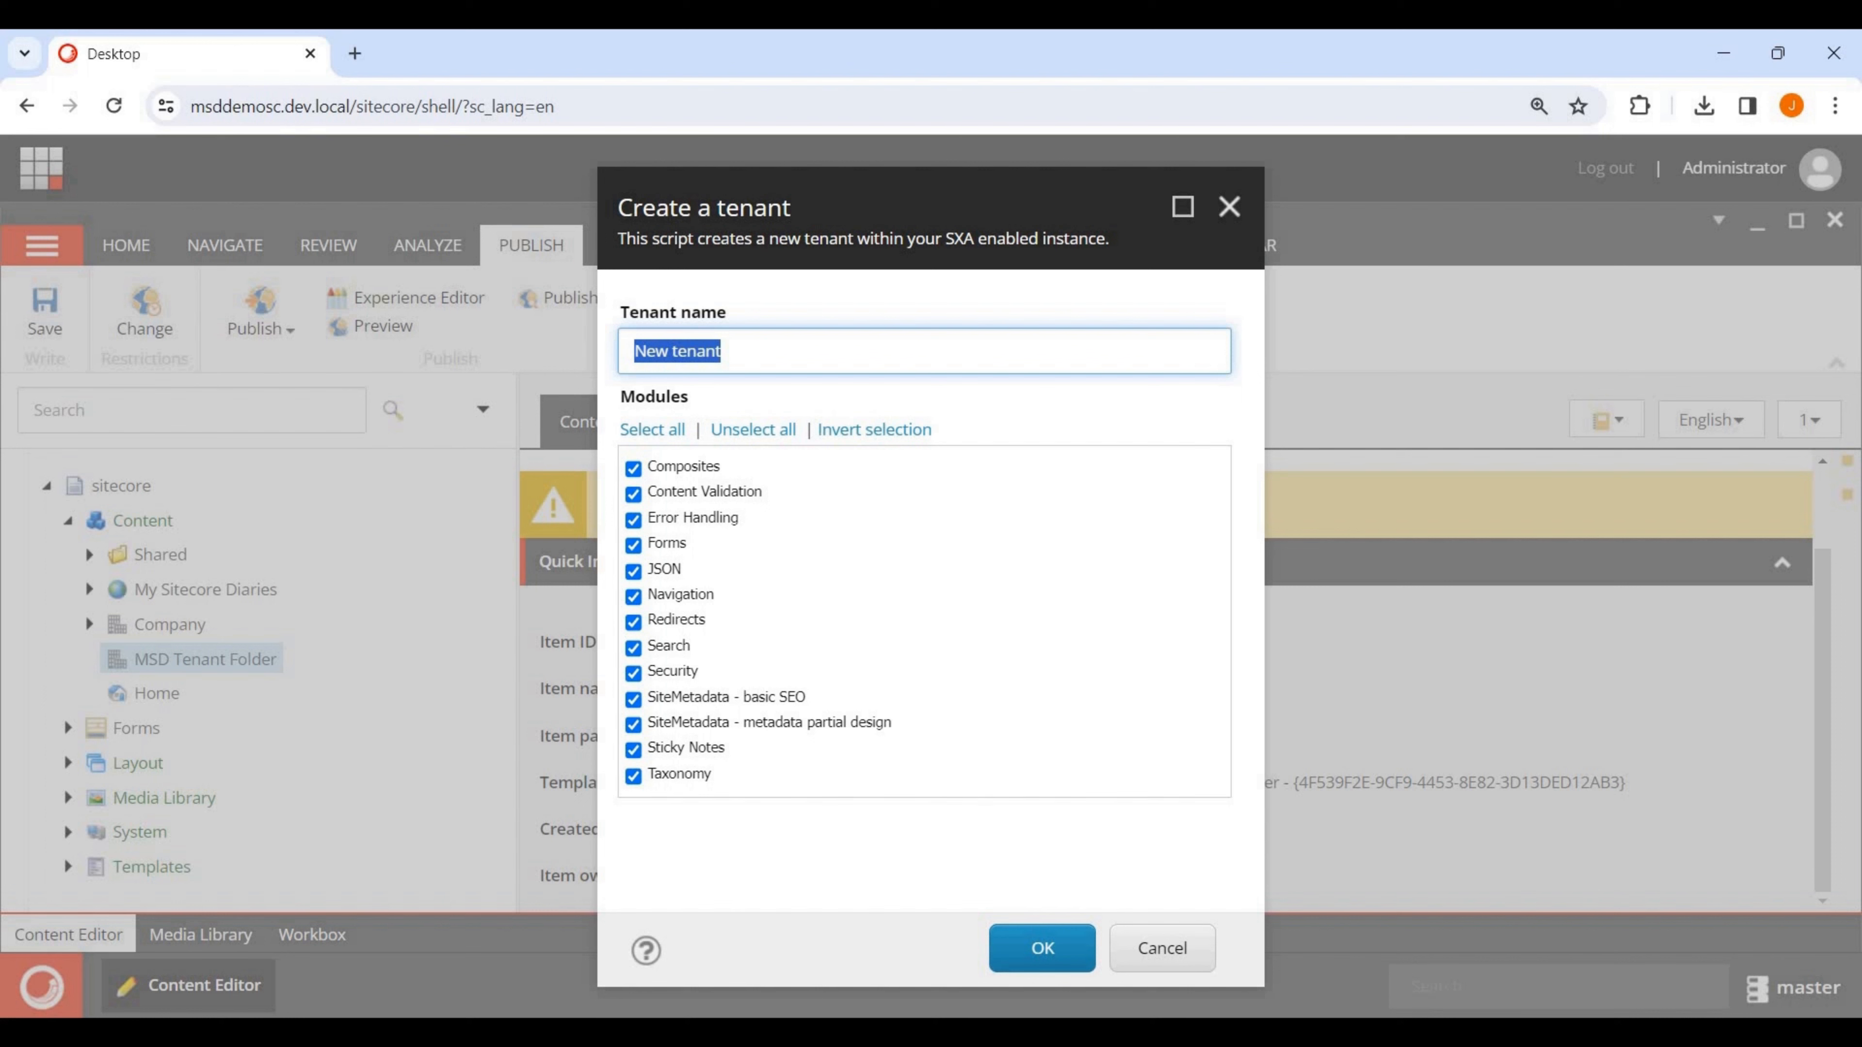
left_click(668, 351)
key("shift+Home")
type("MSD")
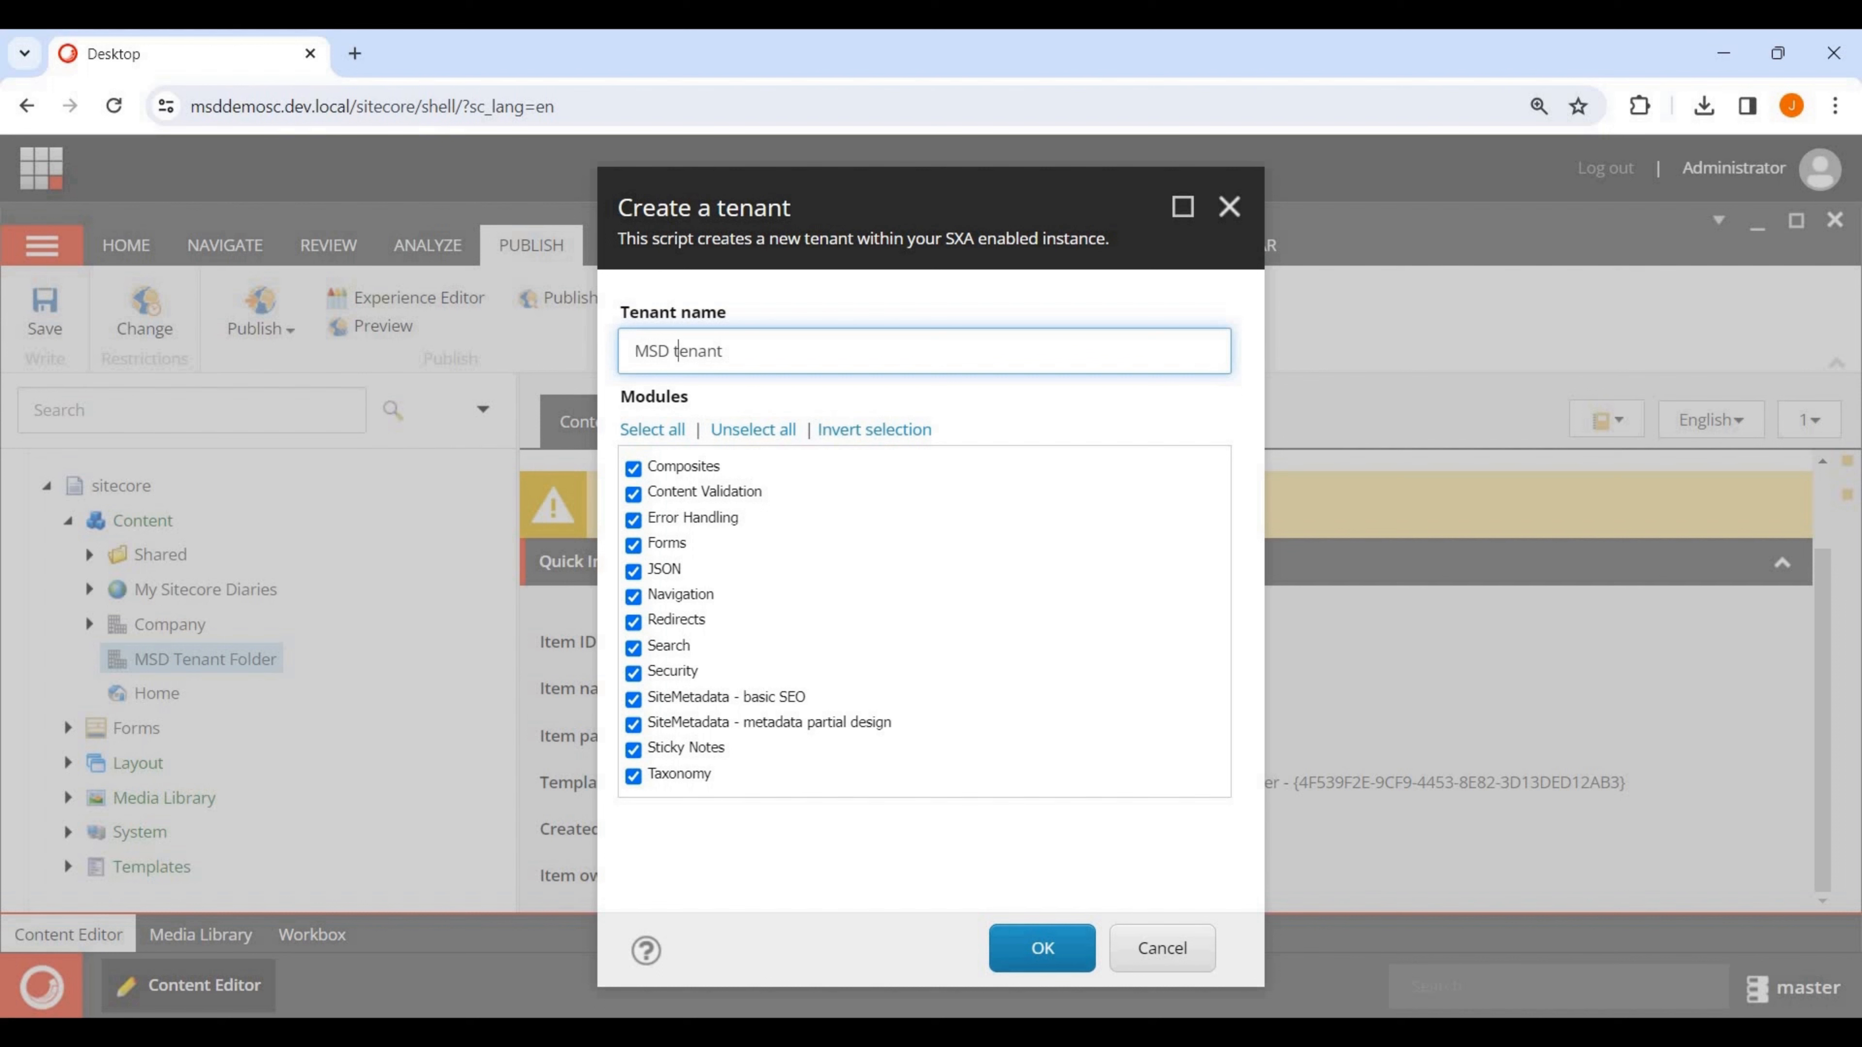
key("BackSpace")
type("T")
left_click(1041, 947)
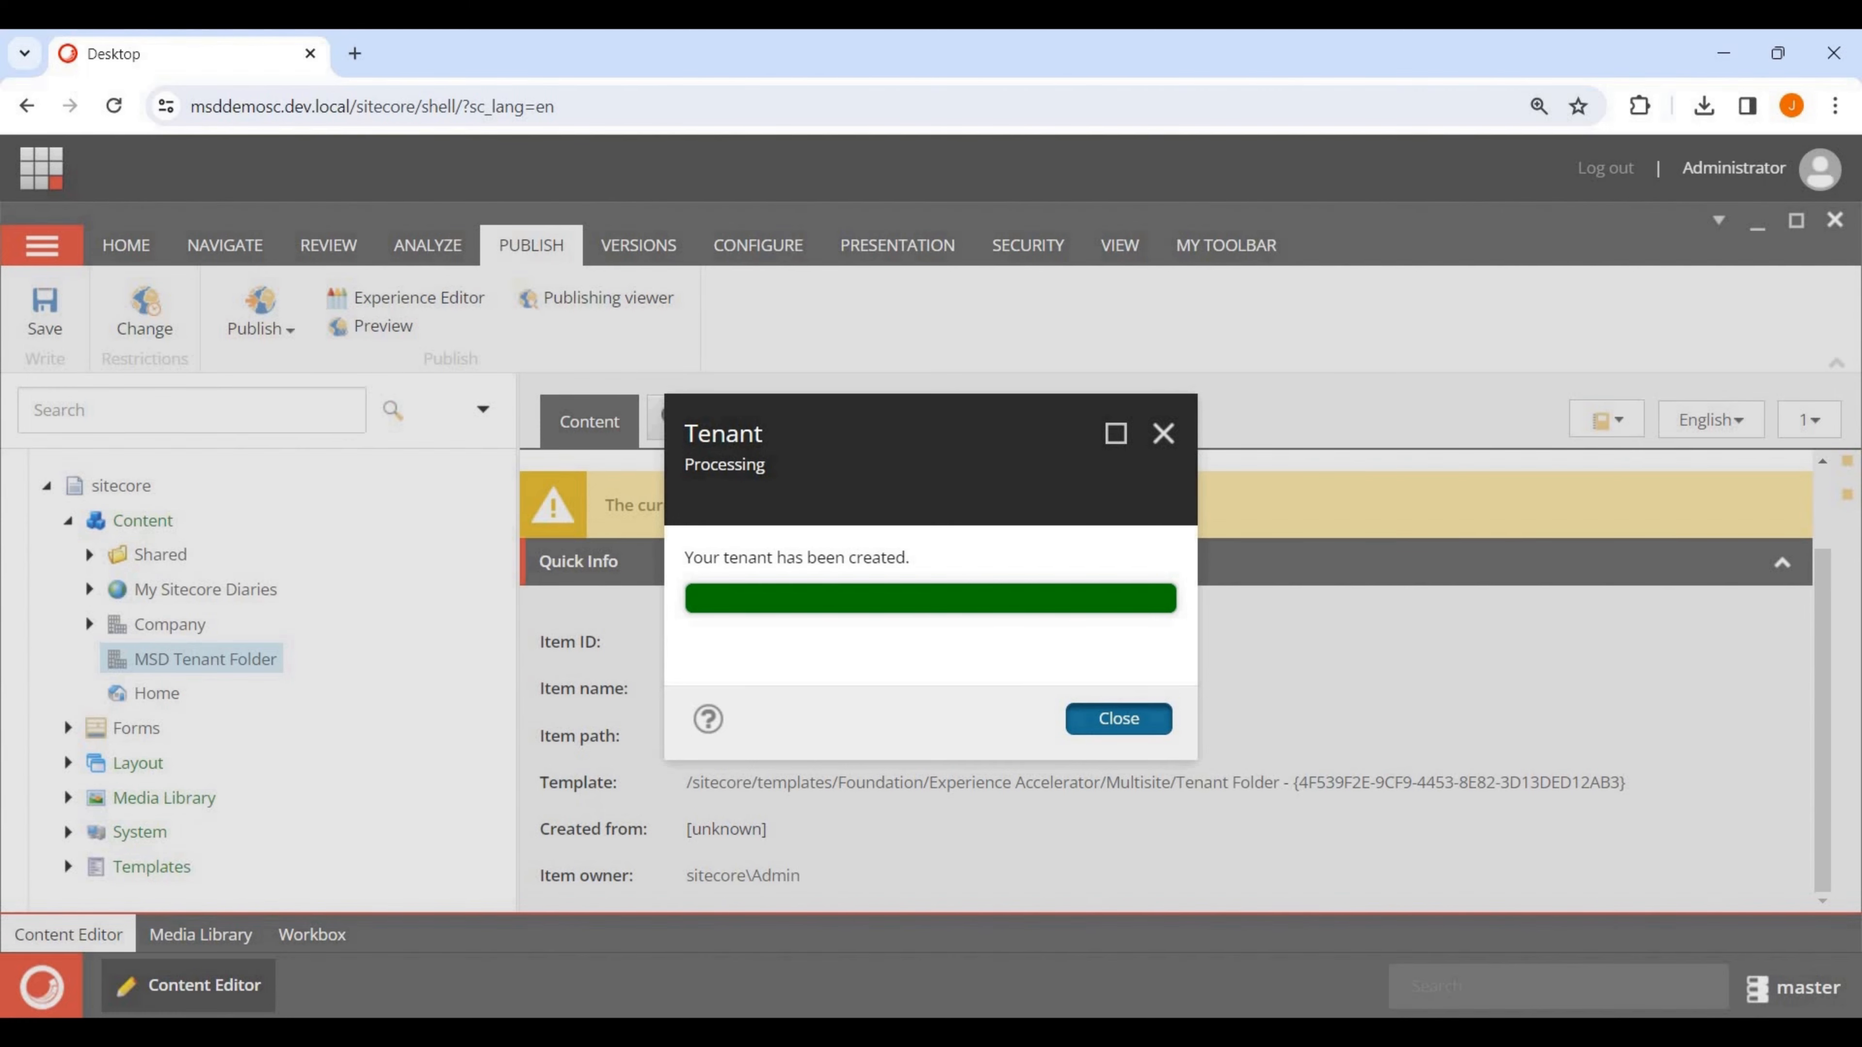
left_click(1118, 718)
Insert a site folder named "MSD Site Folder" under MSD Tenant.
left_click(201, 693)
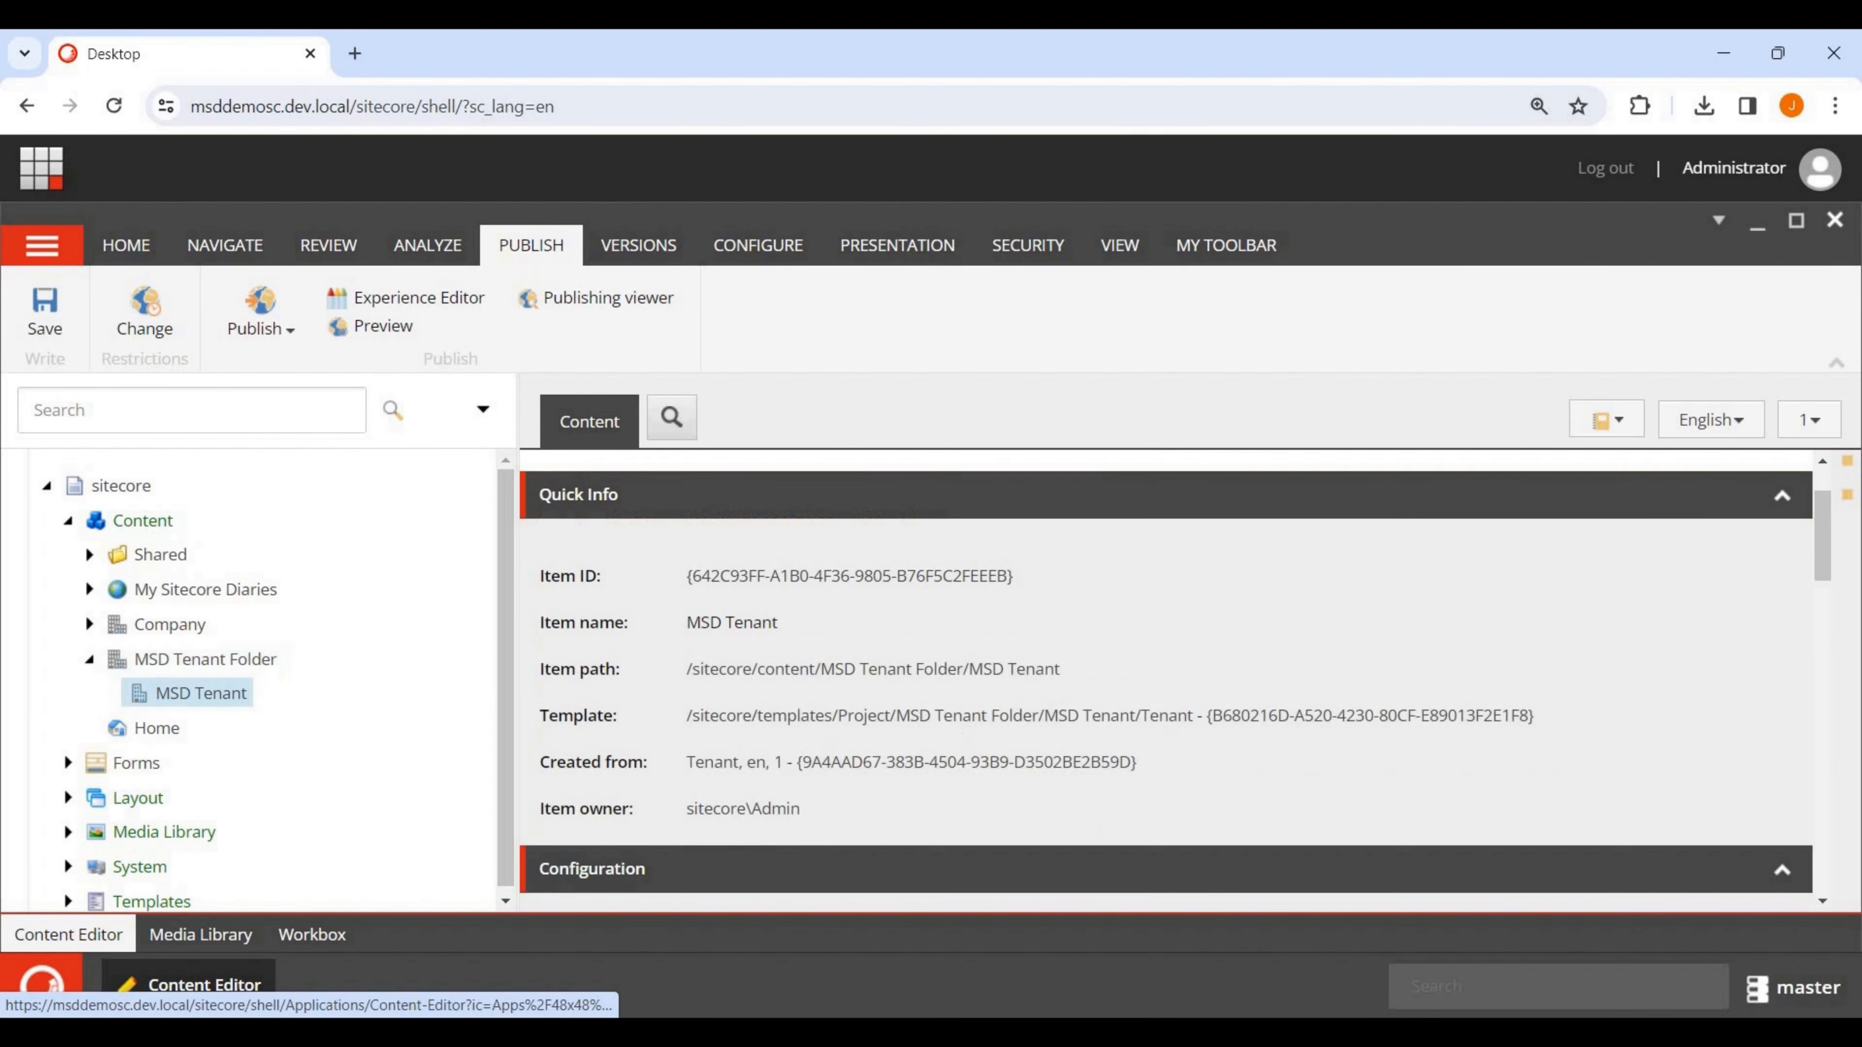
right_click(227, 693)
mouse_move(345, 485)
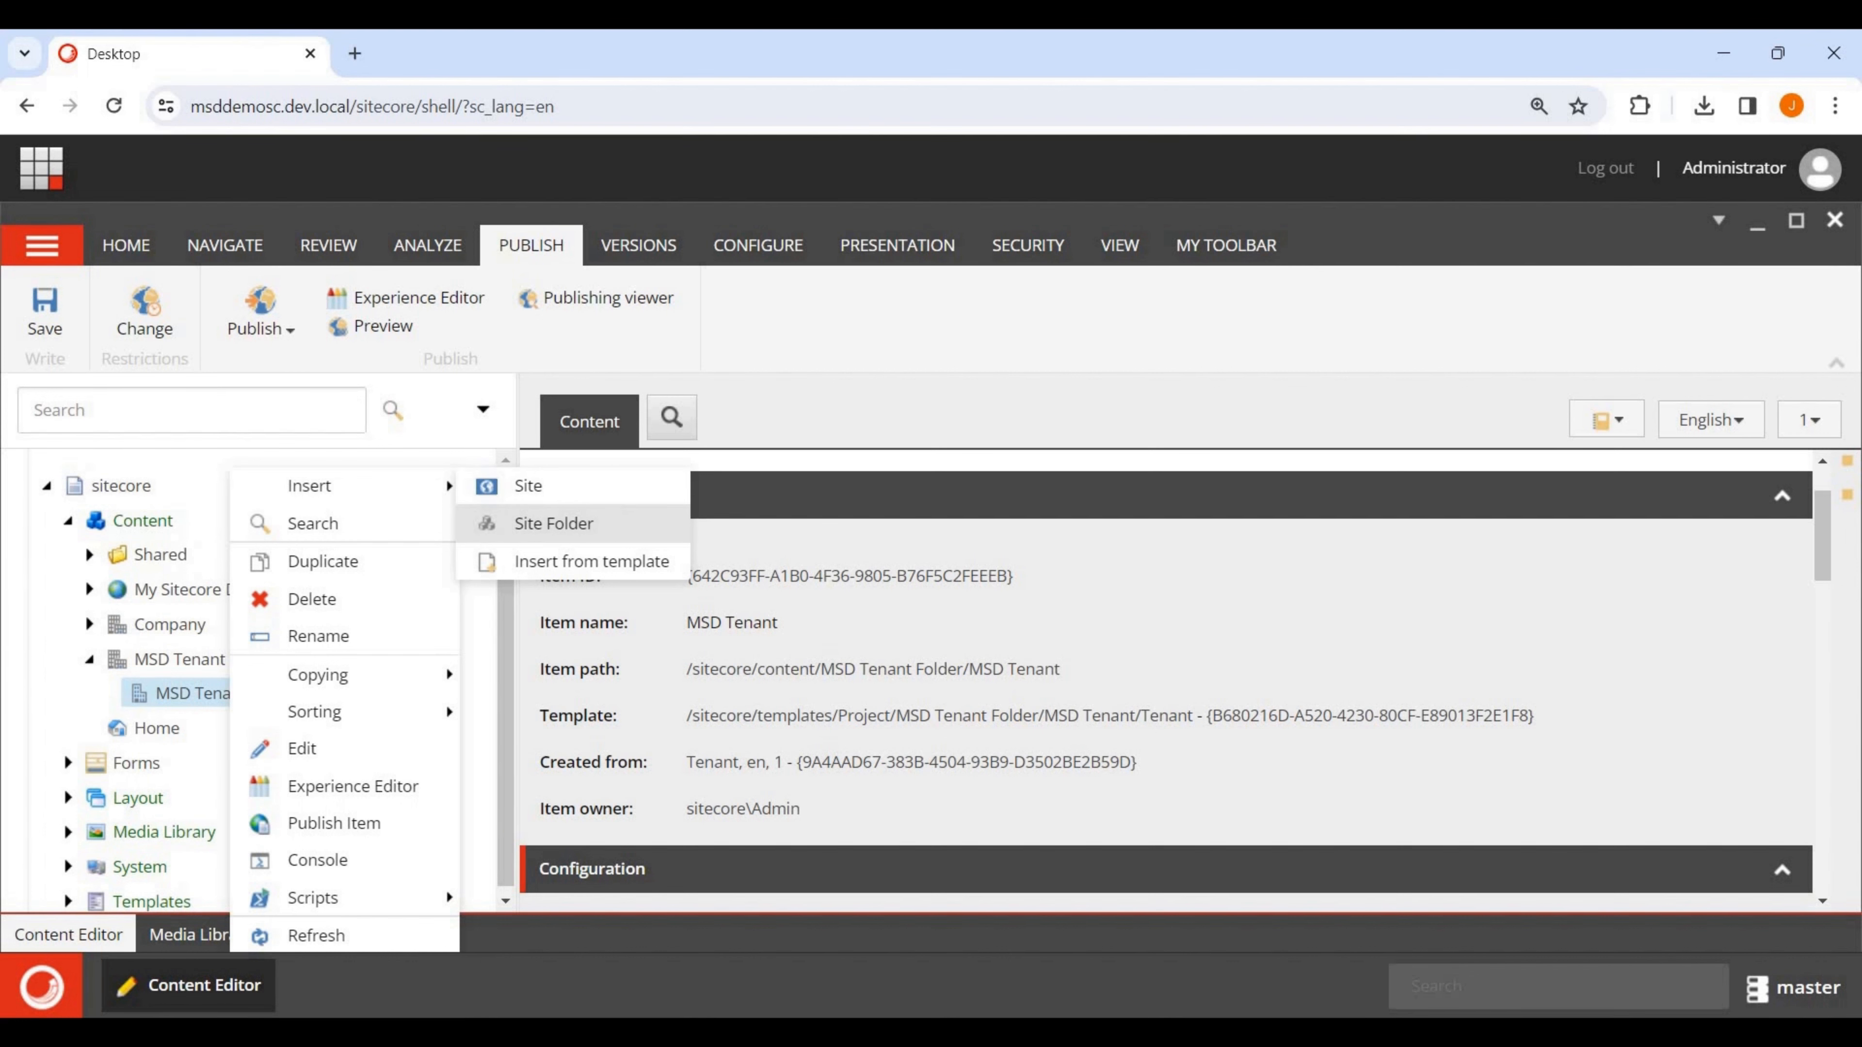
left_click(554, 523)
left_click(729, 587)
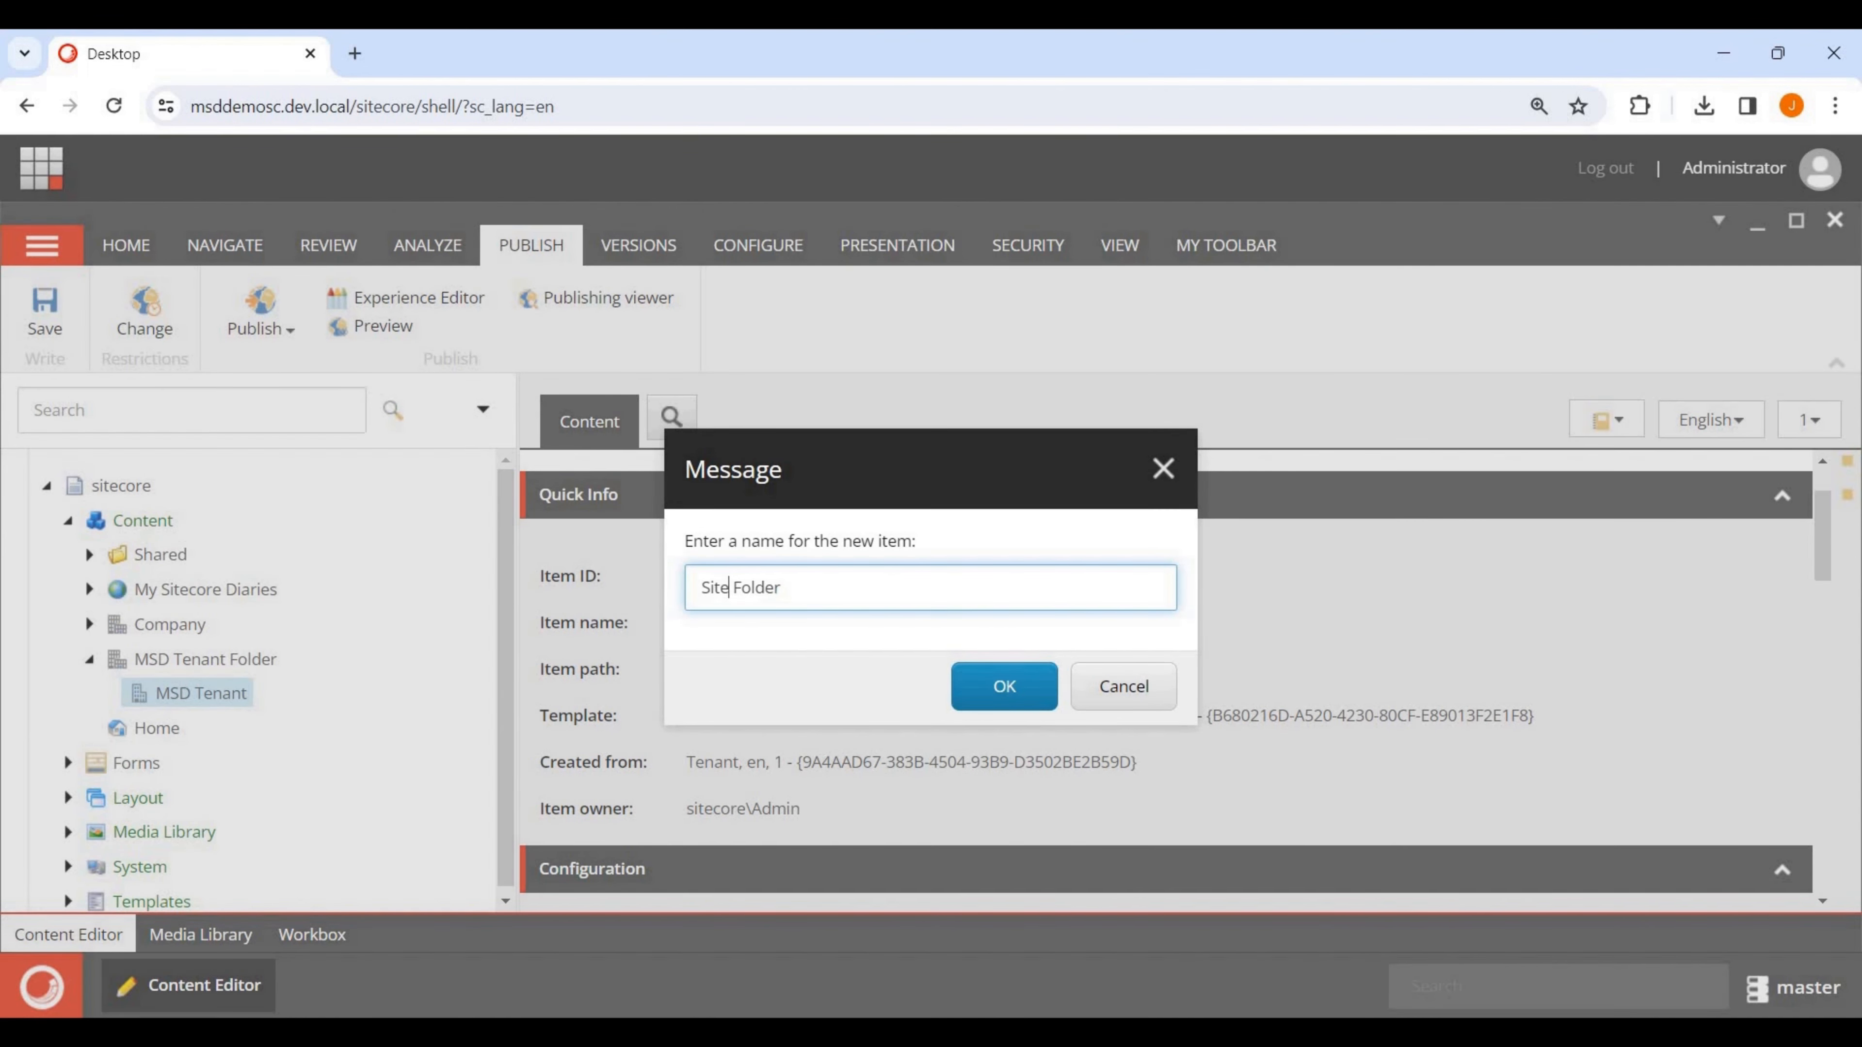
double_click(729, 588)
left_click(701, 588)
type("MSD")
key("Return")
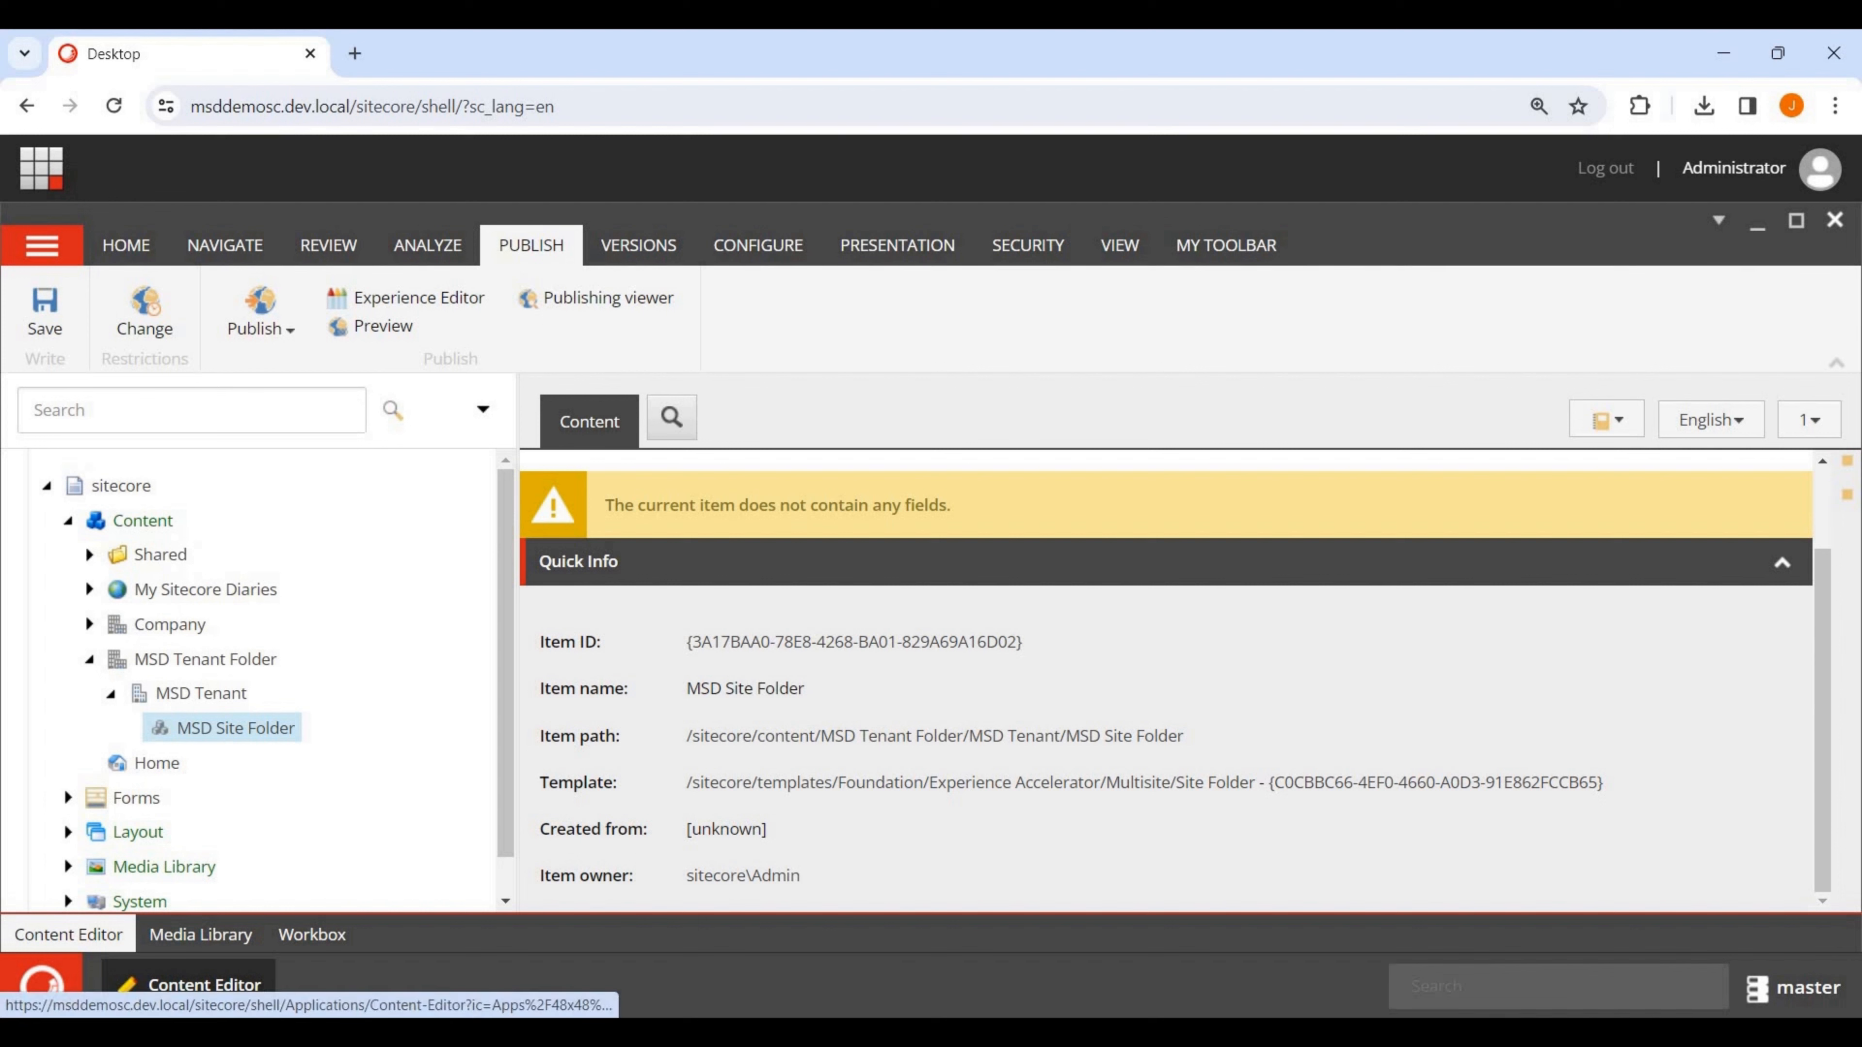
Start a new SXA site under MSD Site Folder and name the site "MSD SXA".
right_click(265, 728)
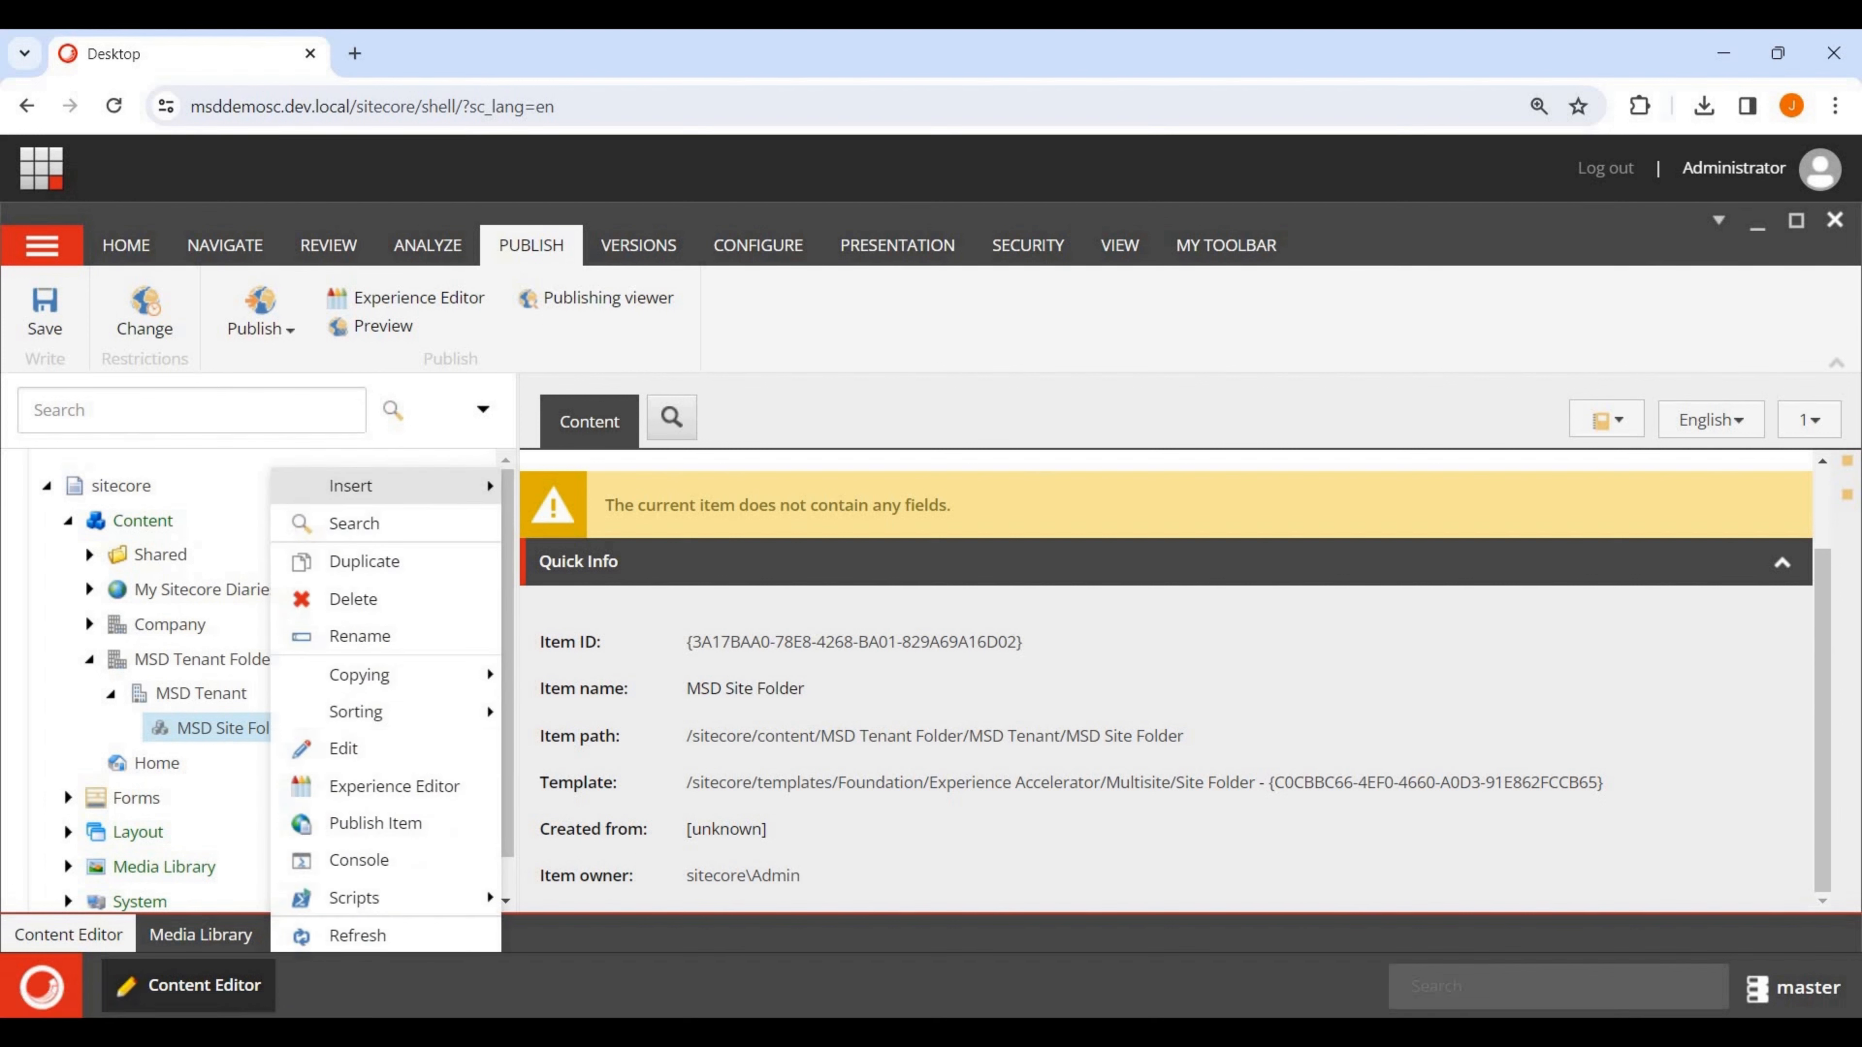
mouse_move(489, 486)
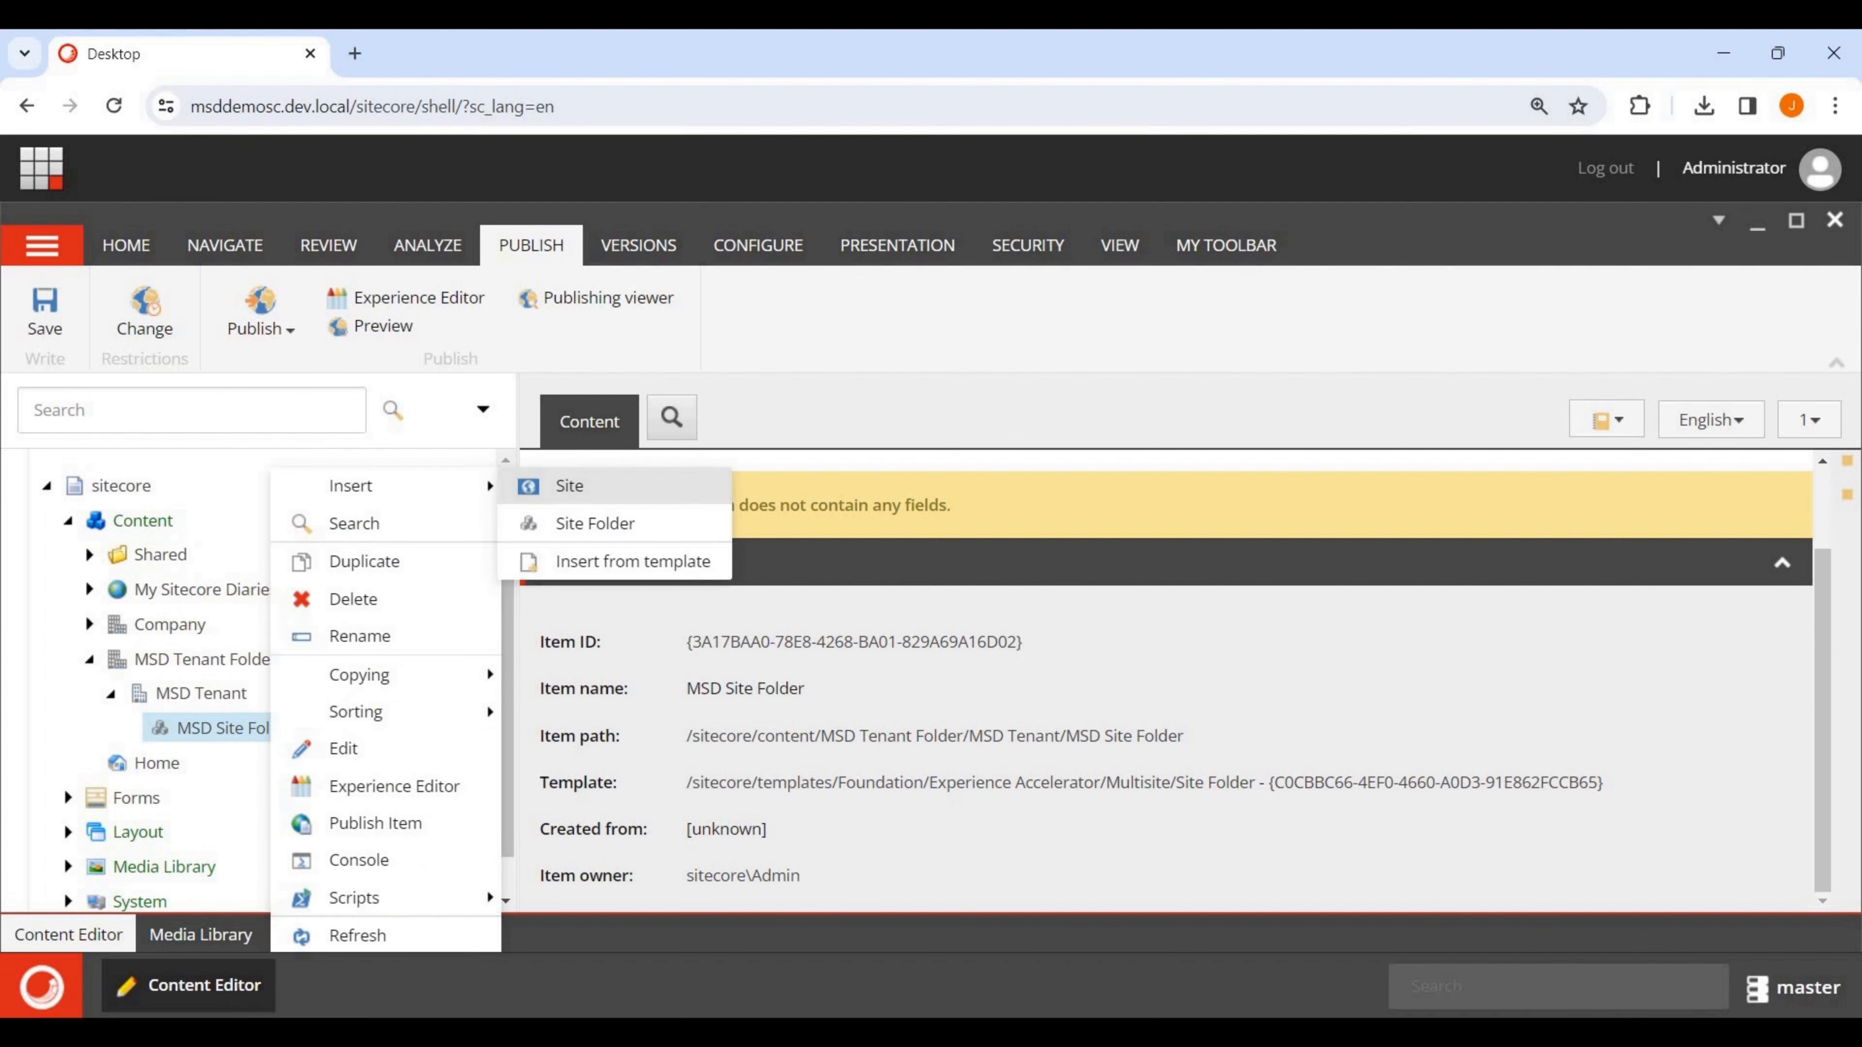
left_click(570, 486)
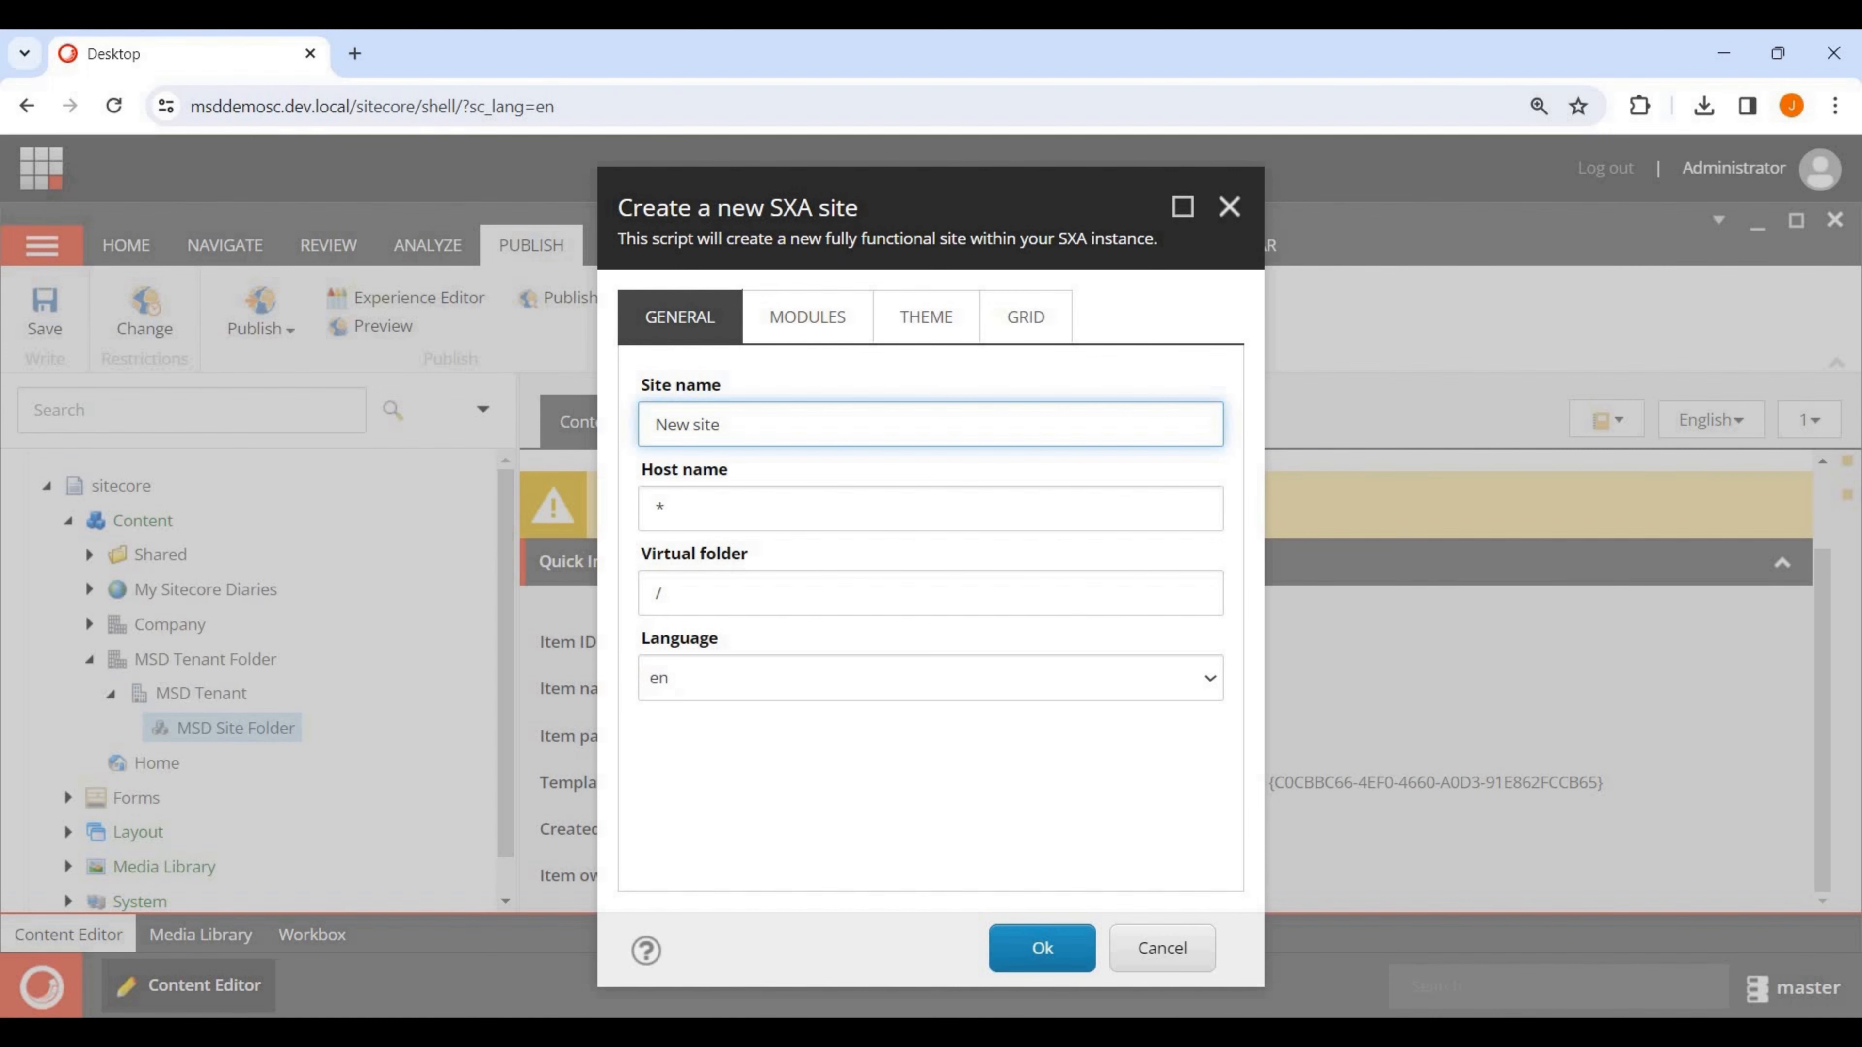
key("ctrl+a")
type("MSD SXA")
Set the new site's virtual folder to /MSDSXAWebsite.
left_click(662, 594)
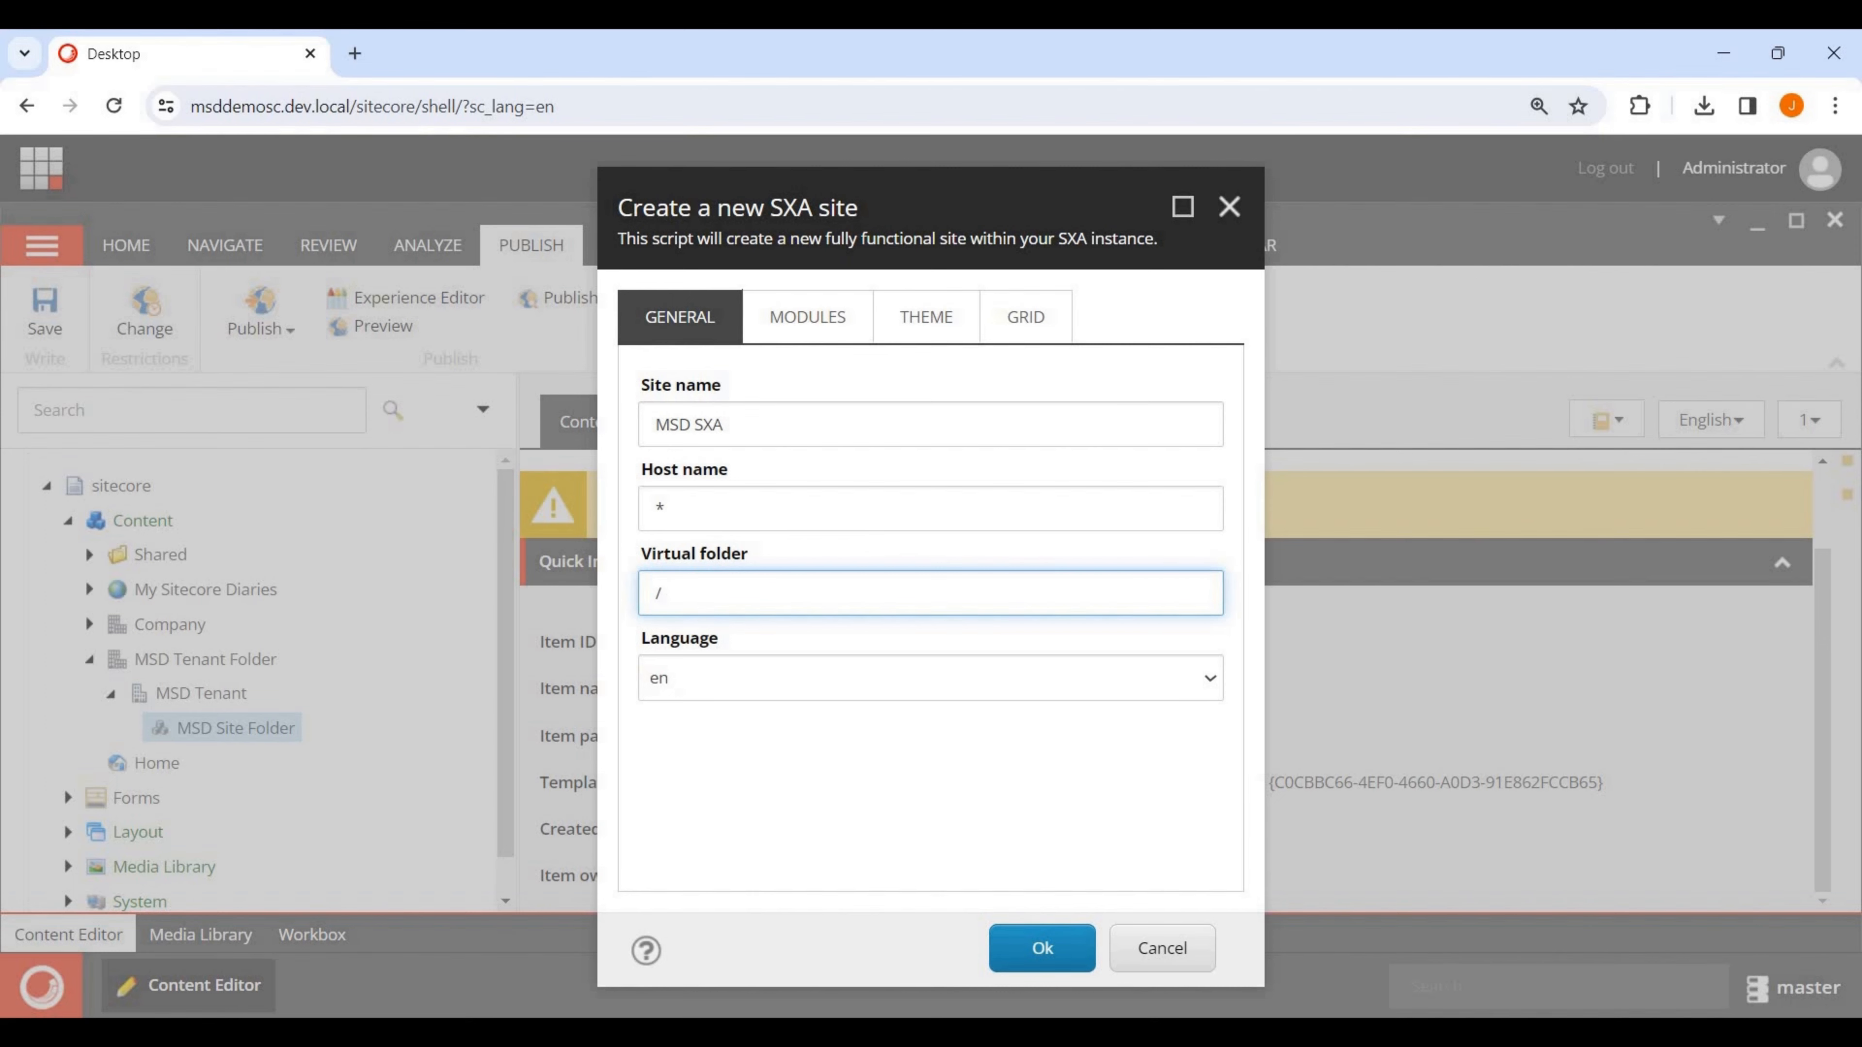
type("MSDSXAwebsite")
left_click(931, 796)
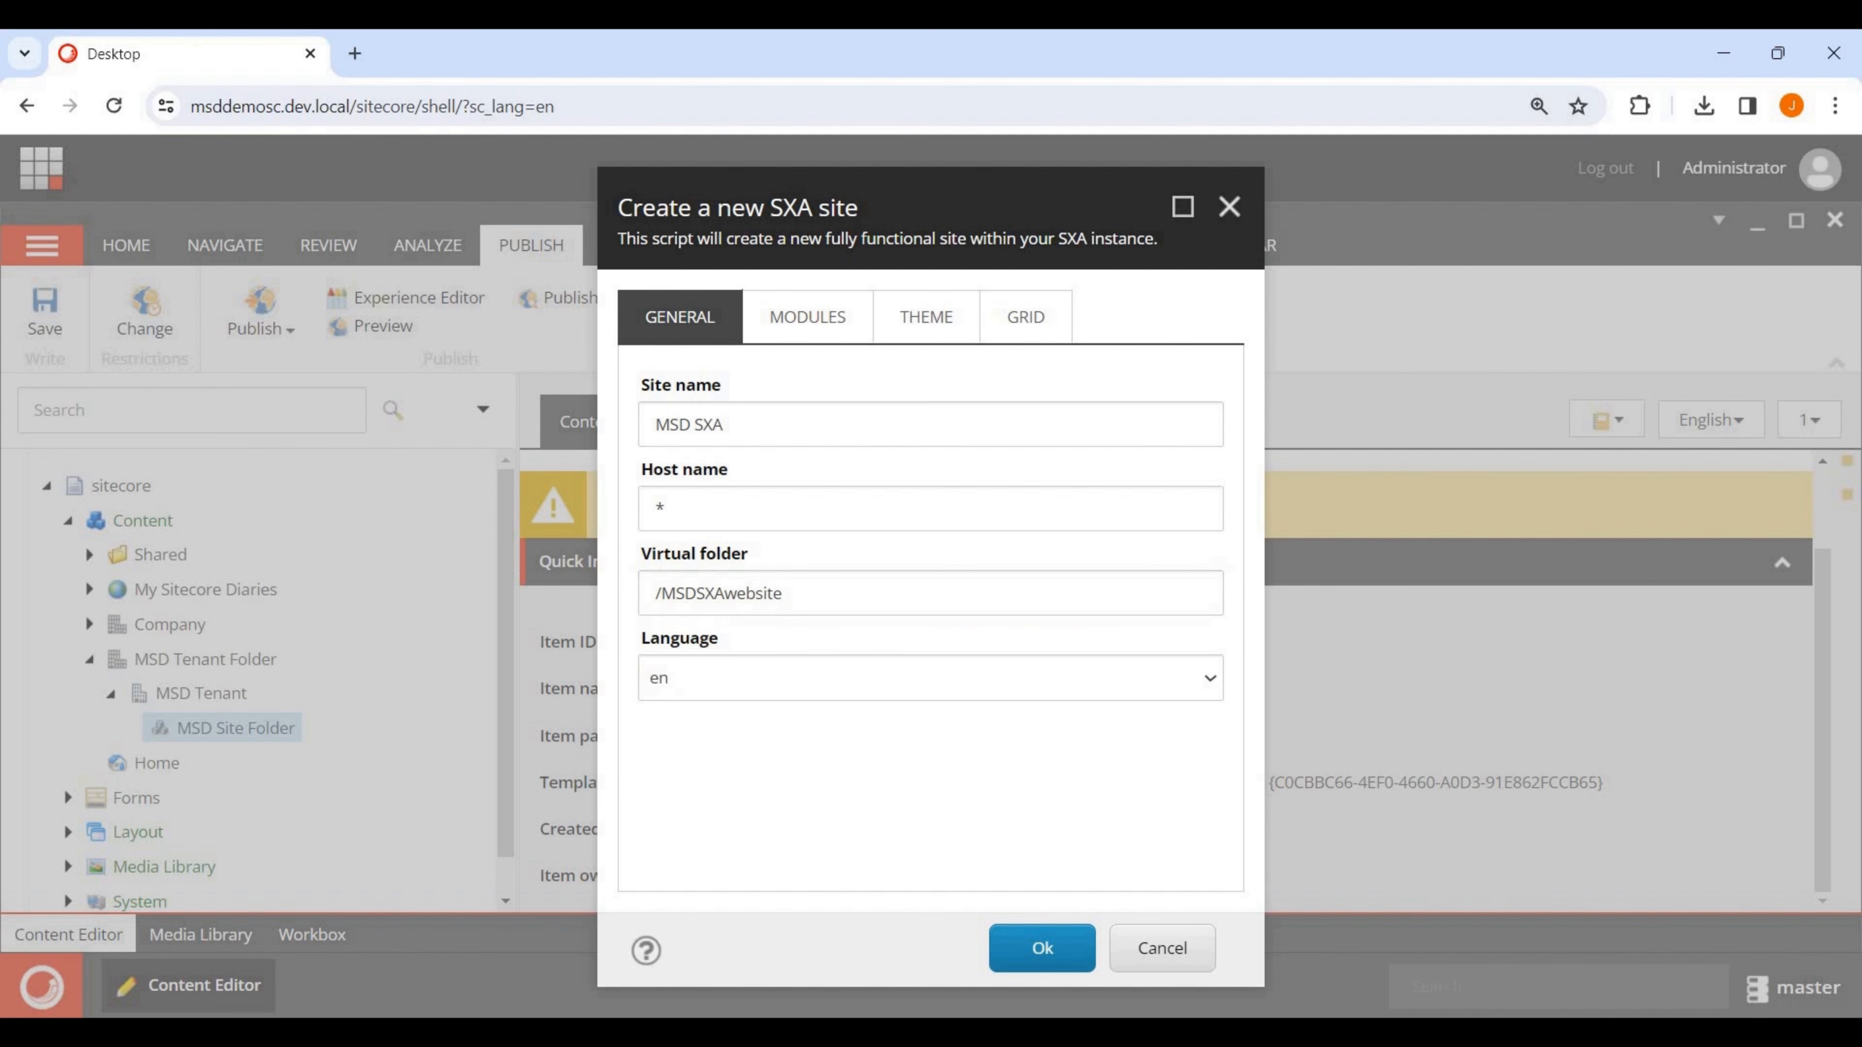
left_click(737, 594)
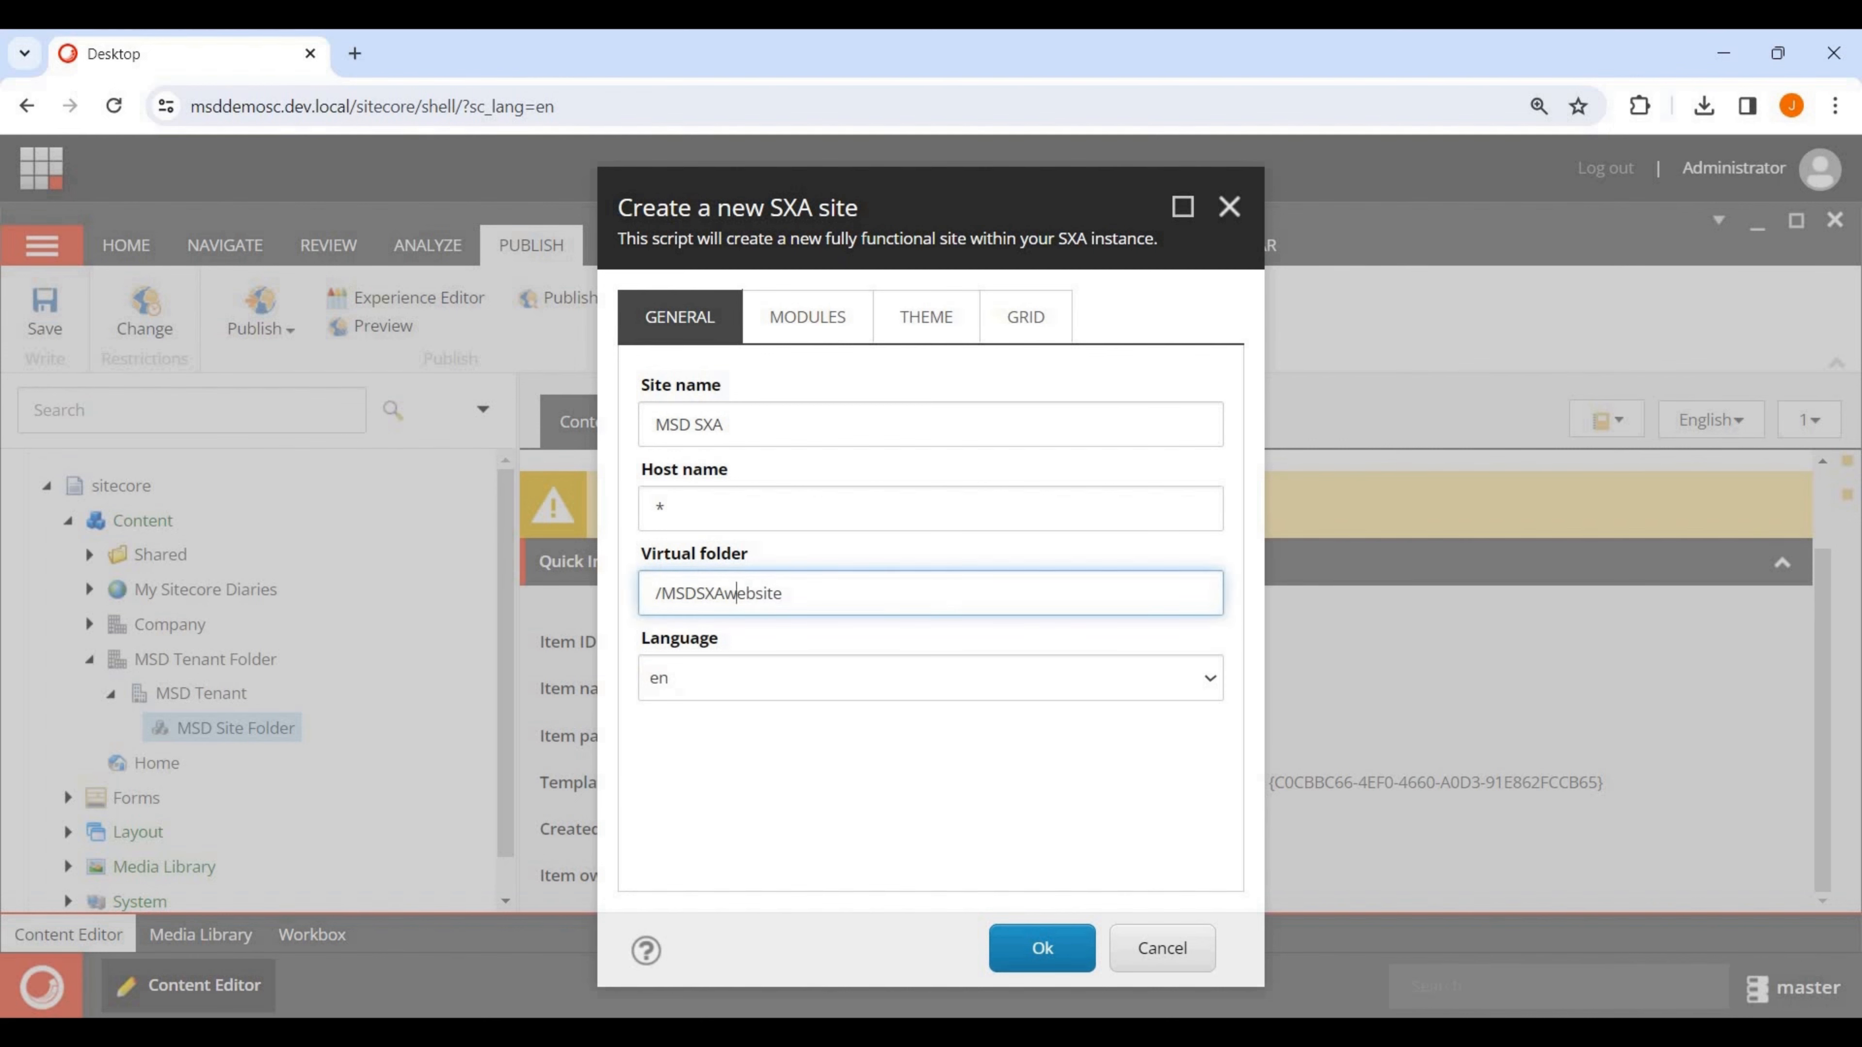
key("BackSpace")
type("W")
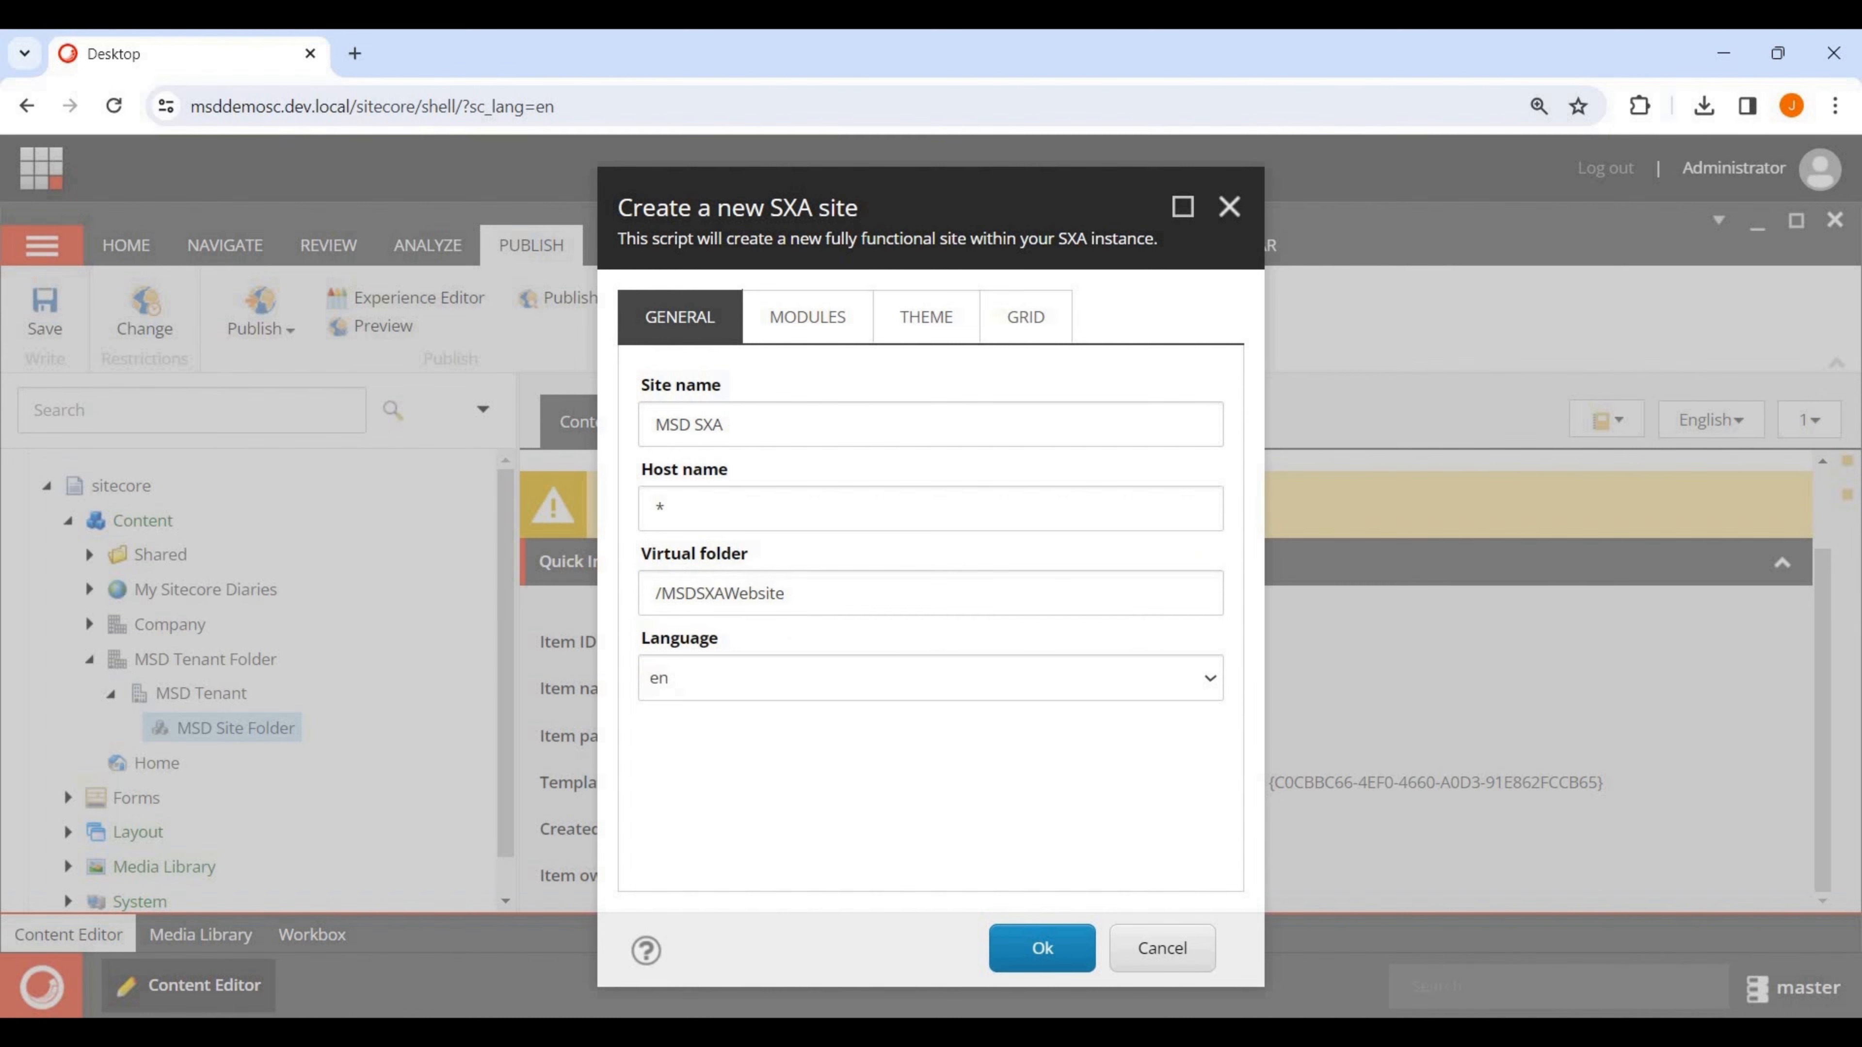
Enable the Standard Values module for the new site alongside the preselected modules.
left_click(807, 317)
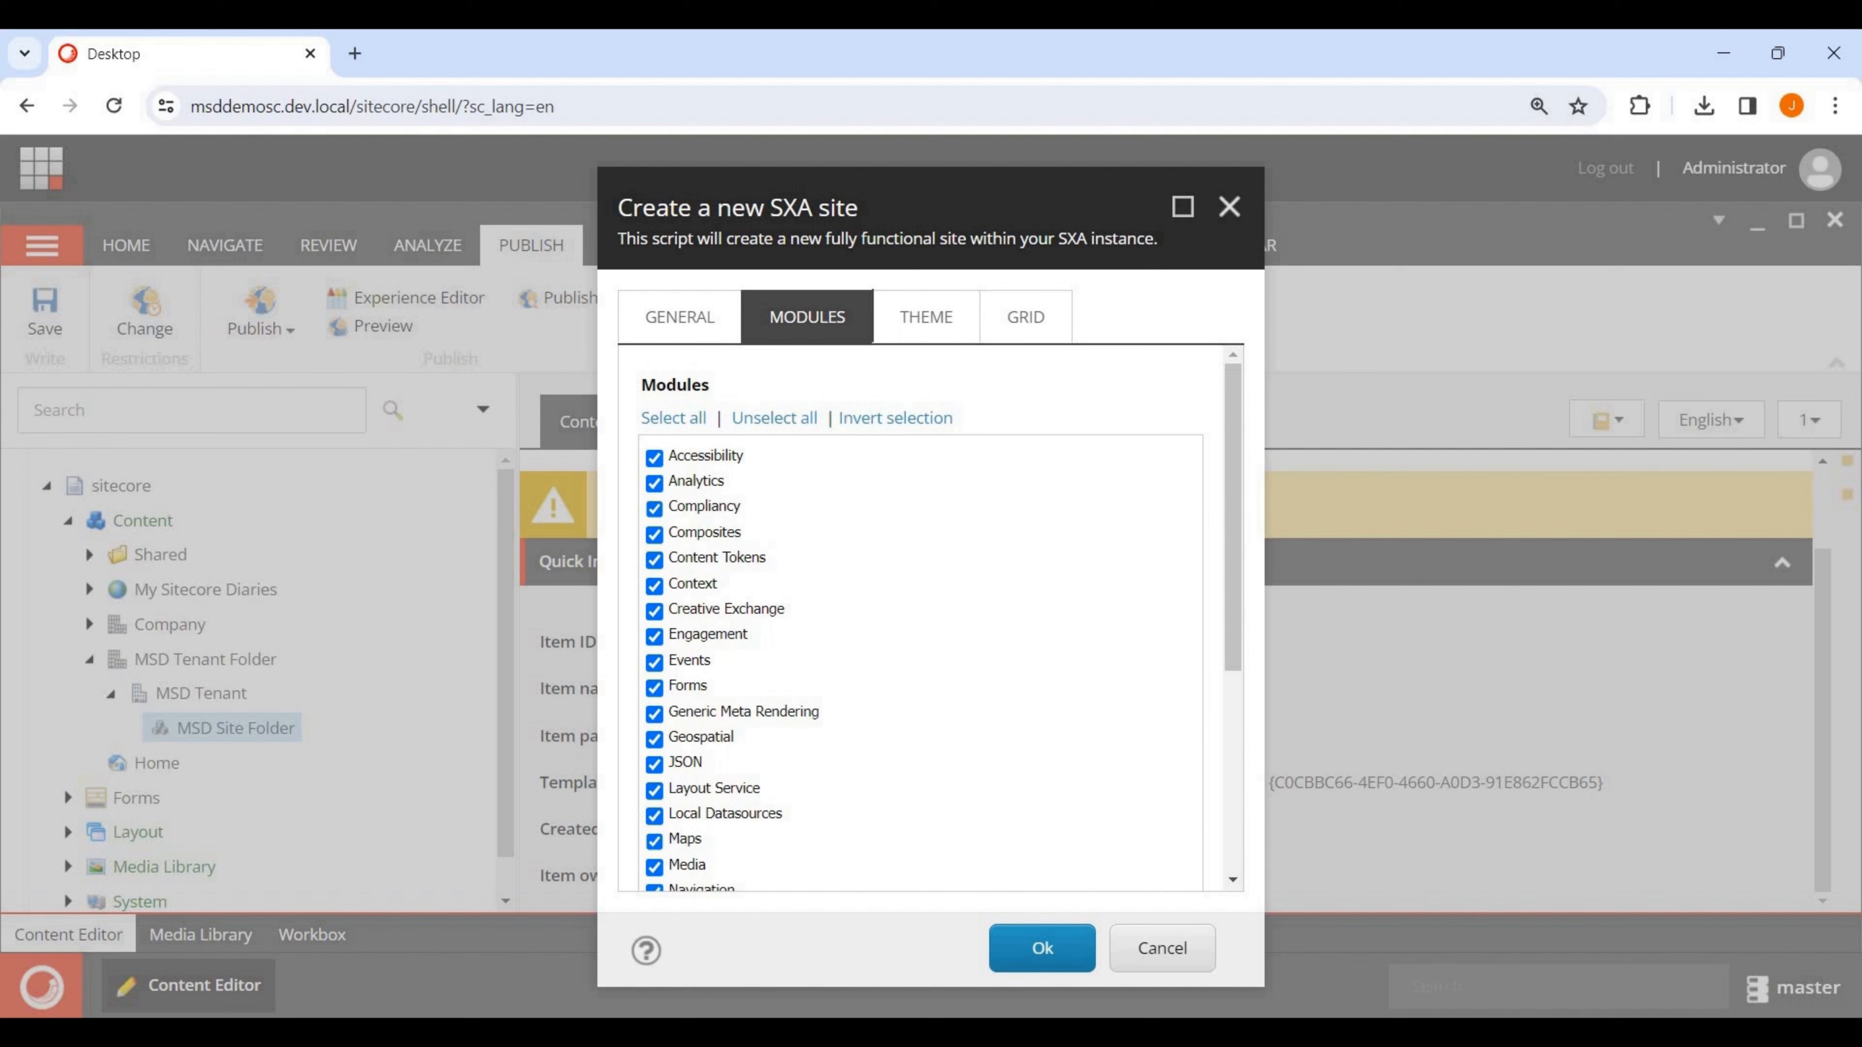
scroll(924, 617, "down", 5)
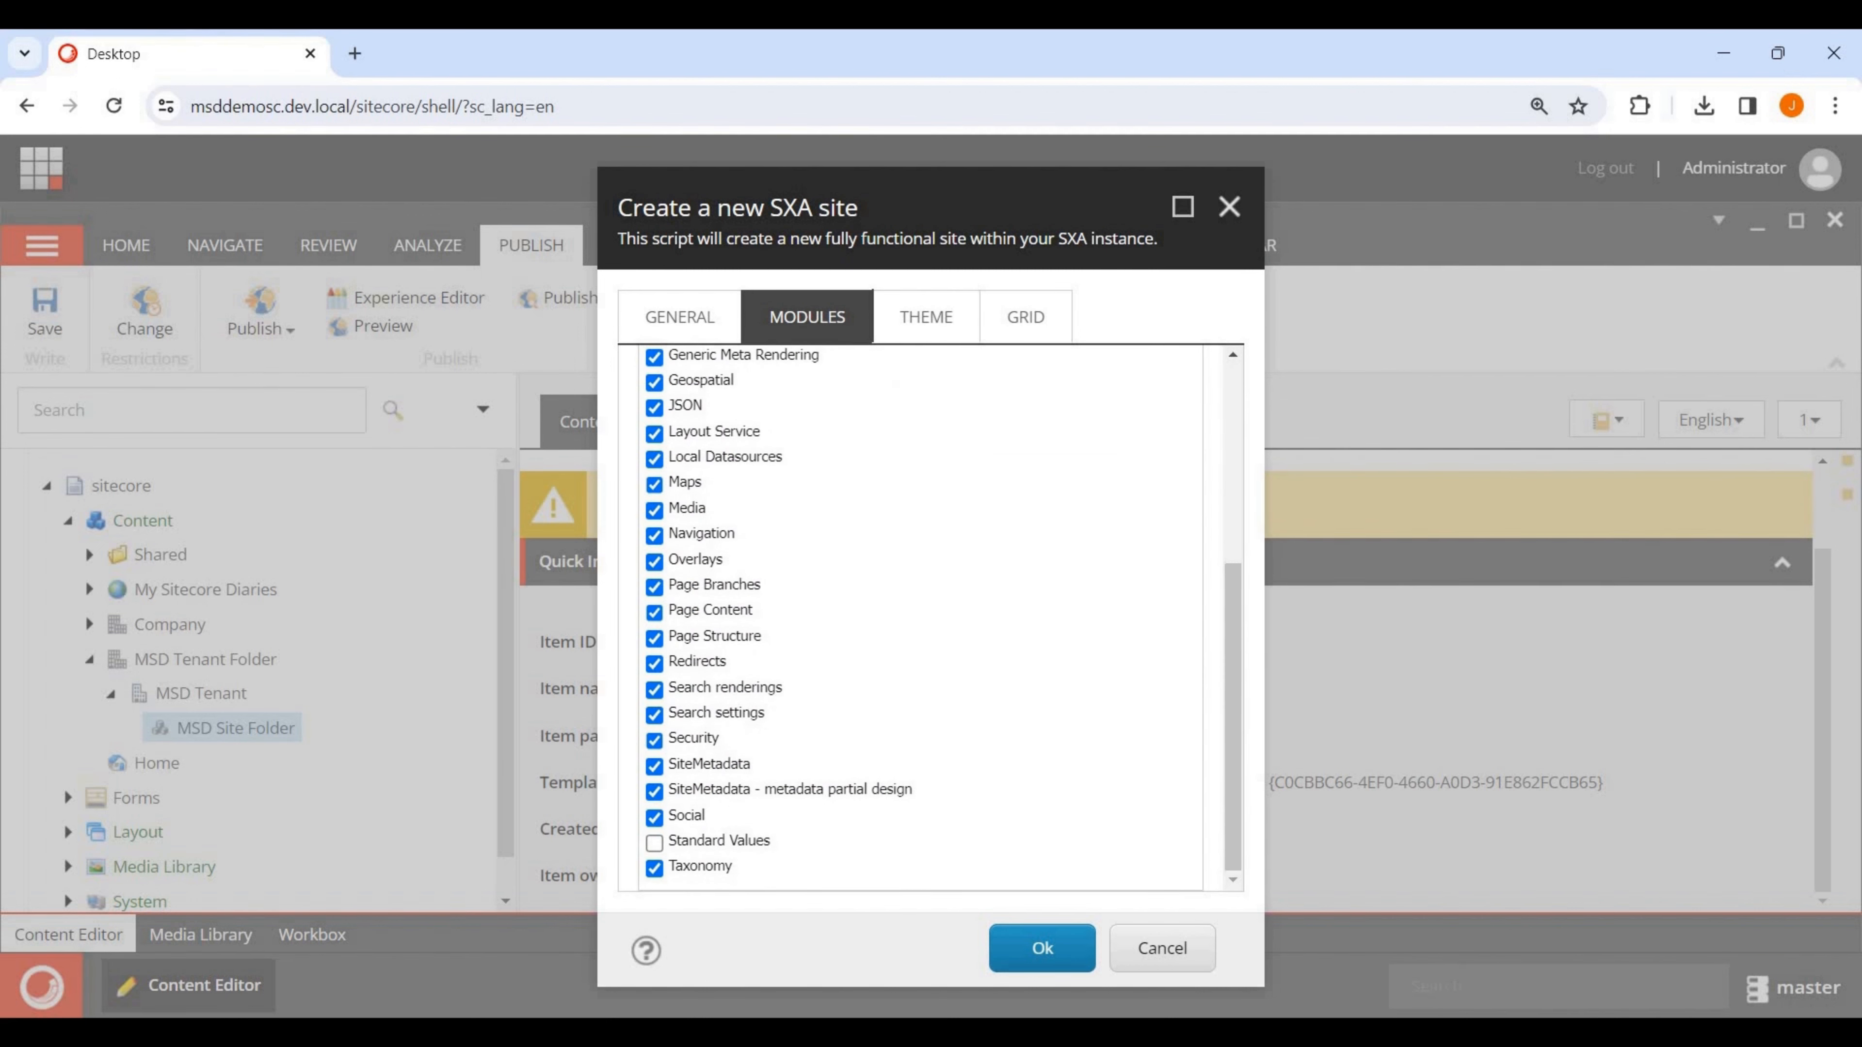
scroll(924, 617, "up", 5)
scroll(924, 616, "down", 5)
left_click(655, 843)
scroll(924, 616, "up", 5)
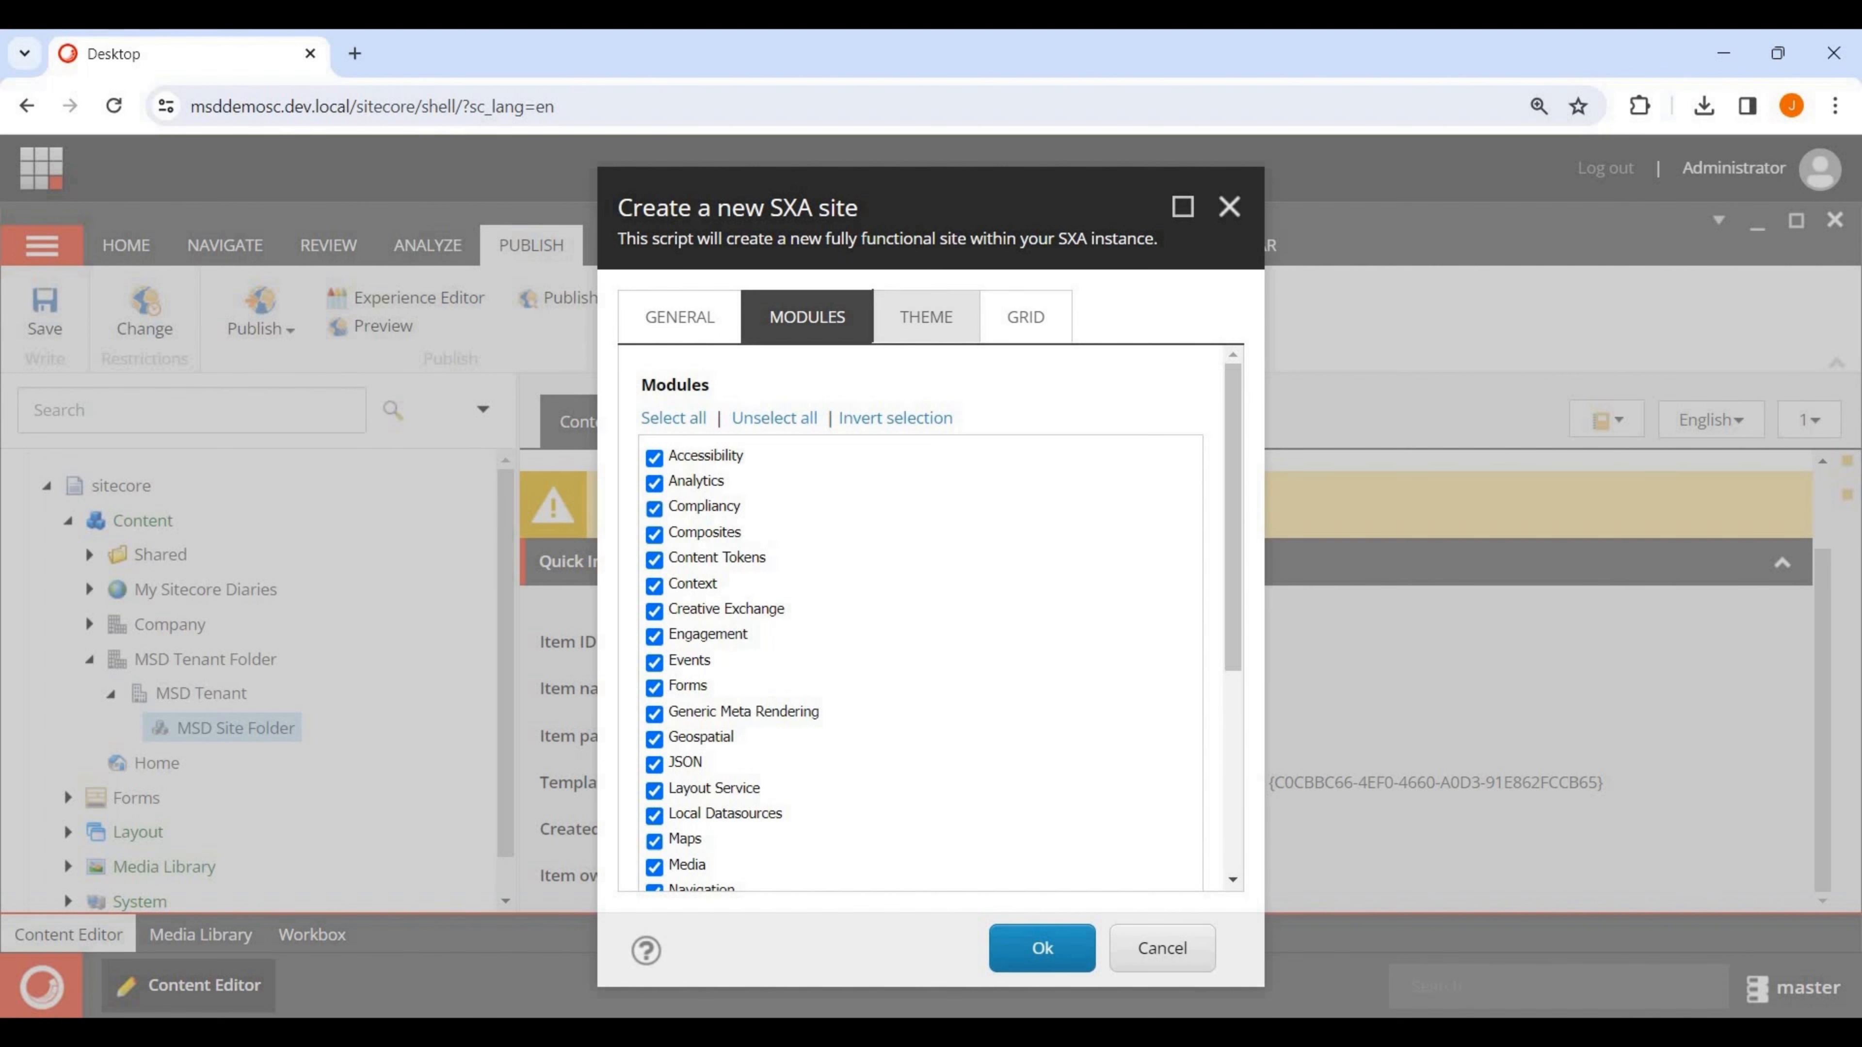
Review the new site's theme options, including the available themes and the contents of the Basic2 theme.
left_click(926, 317)
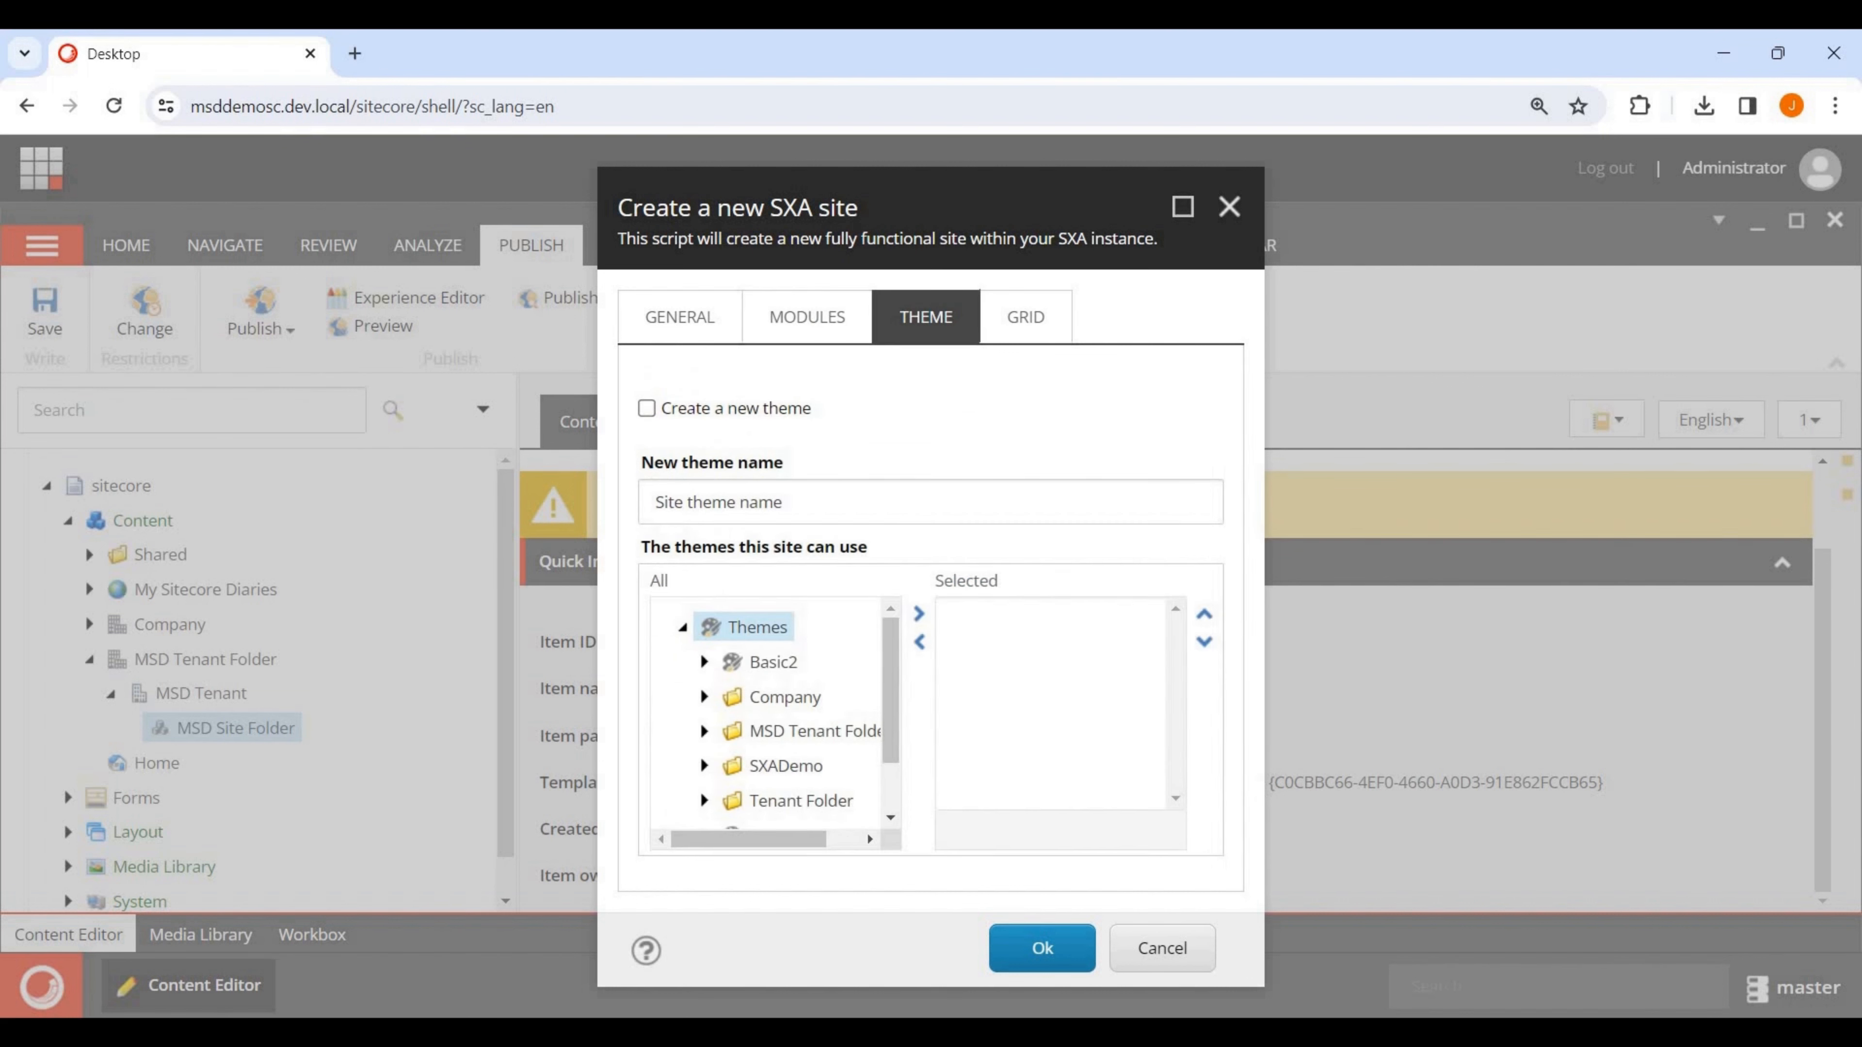
left_click(646, 409)
left_click(646, 409)
left_click(891, 818)
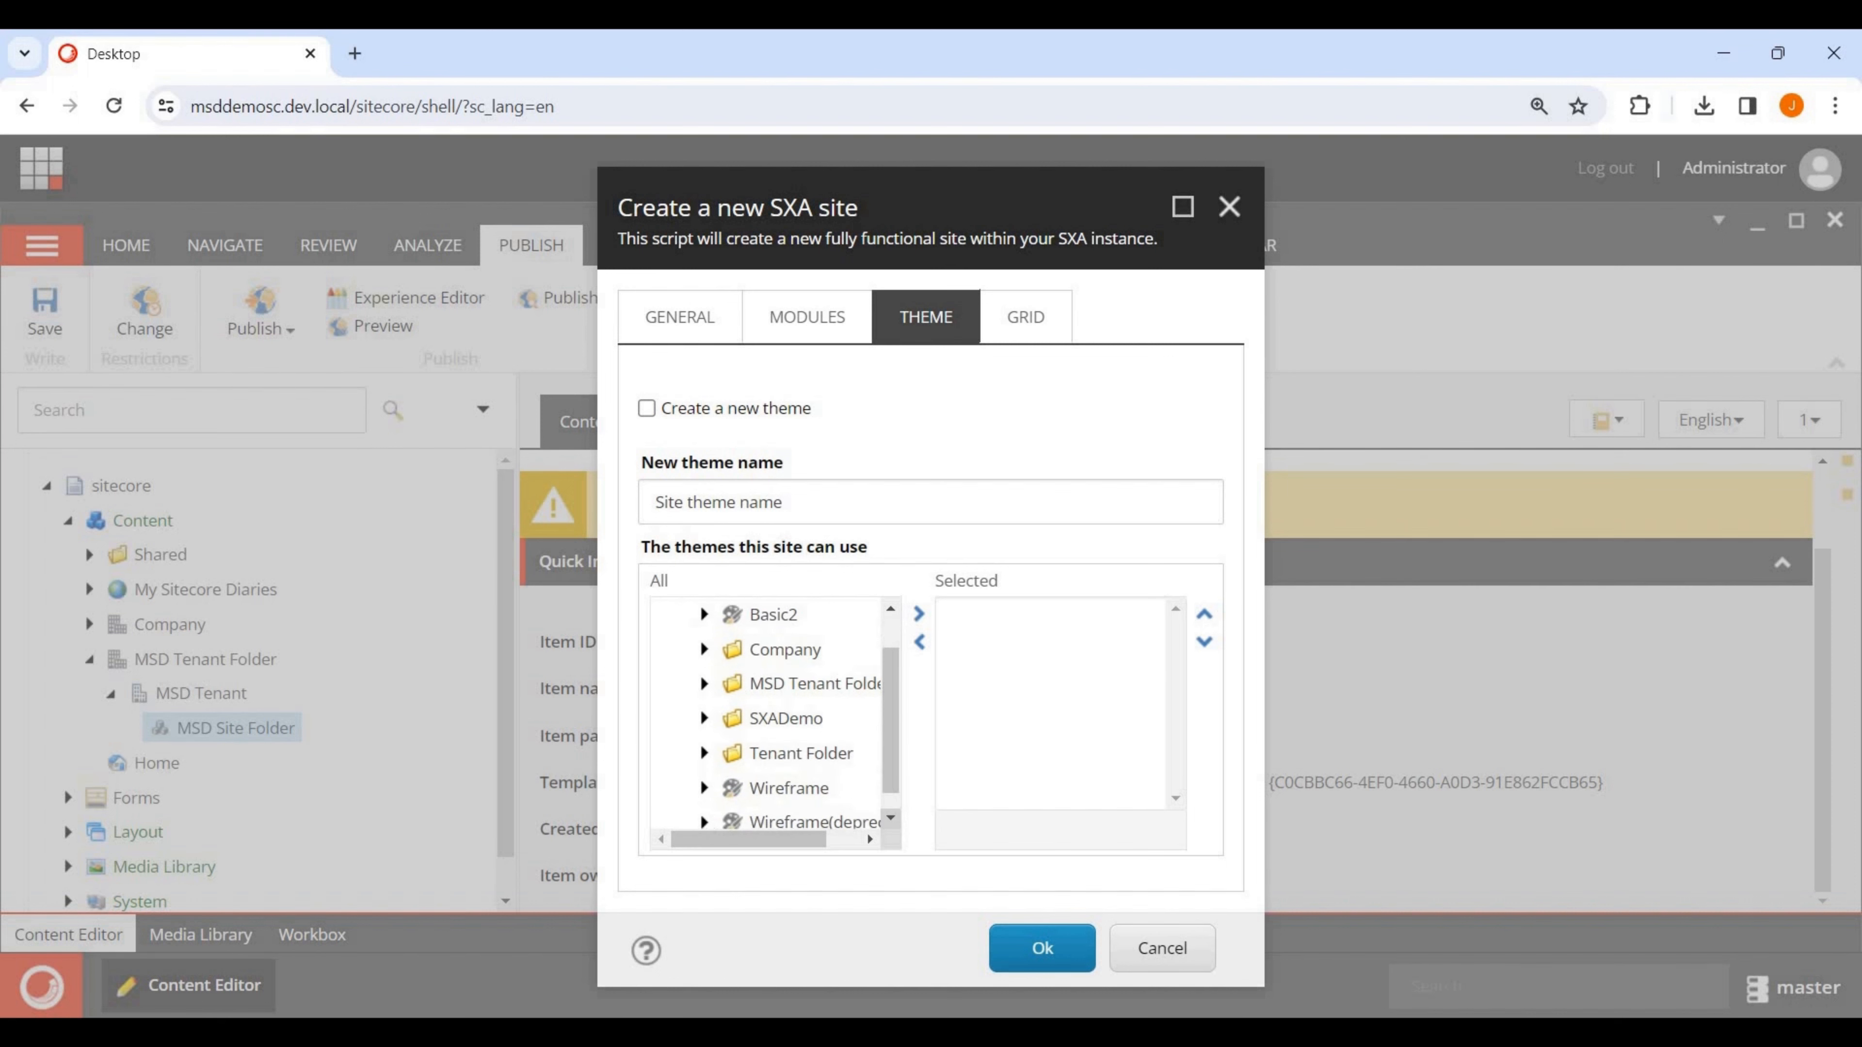
scroll(785, 734, "down", 1)
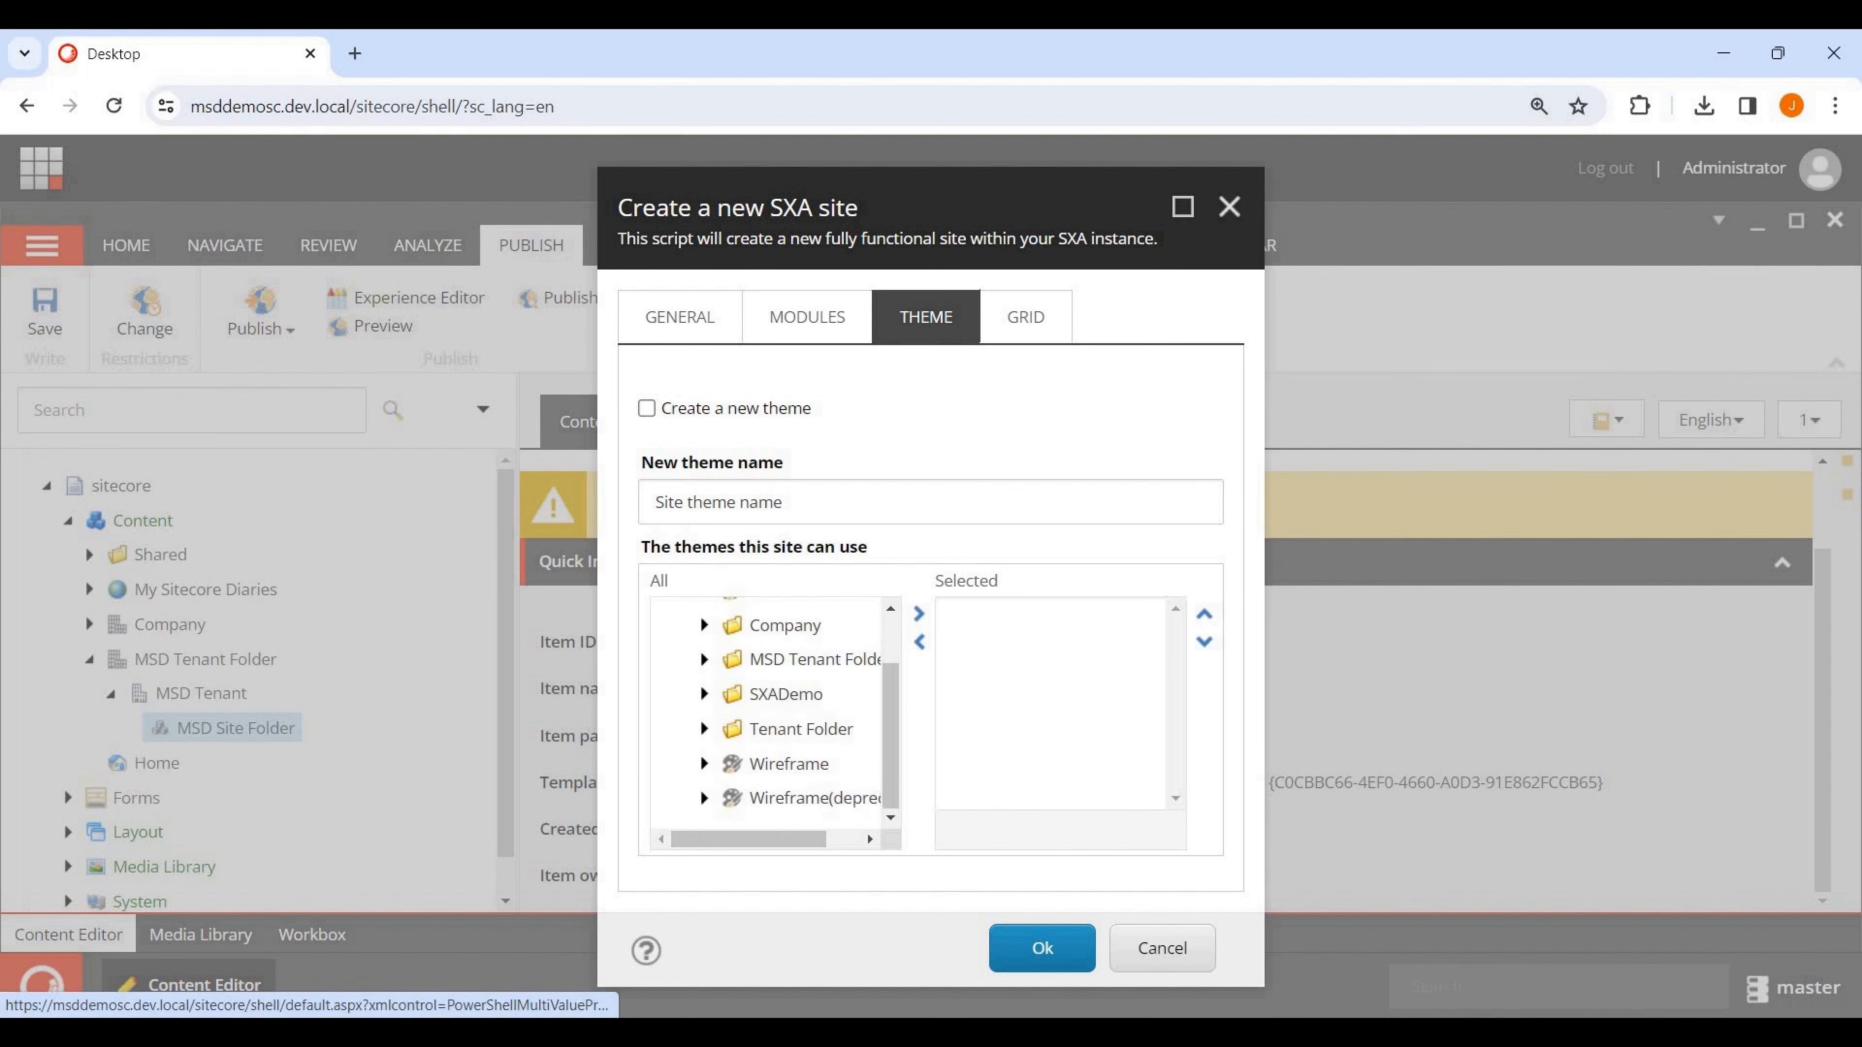
scroll(785, 726, "up", 2)
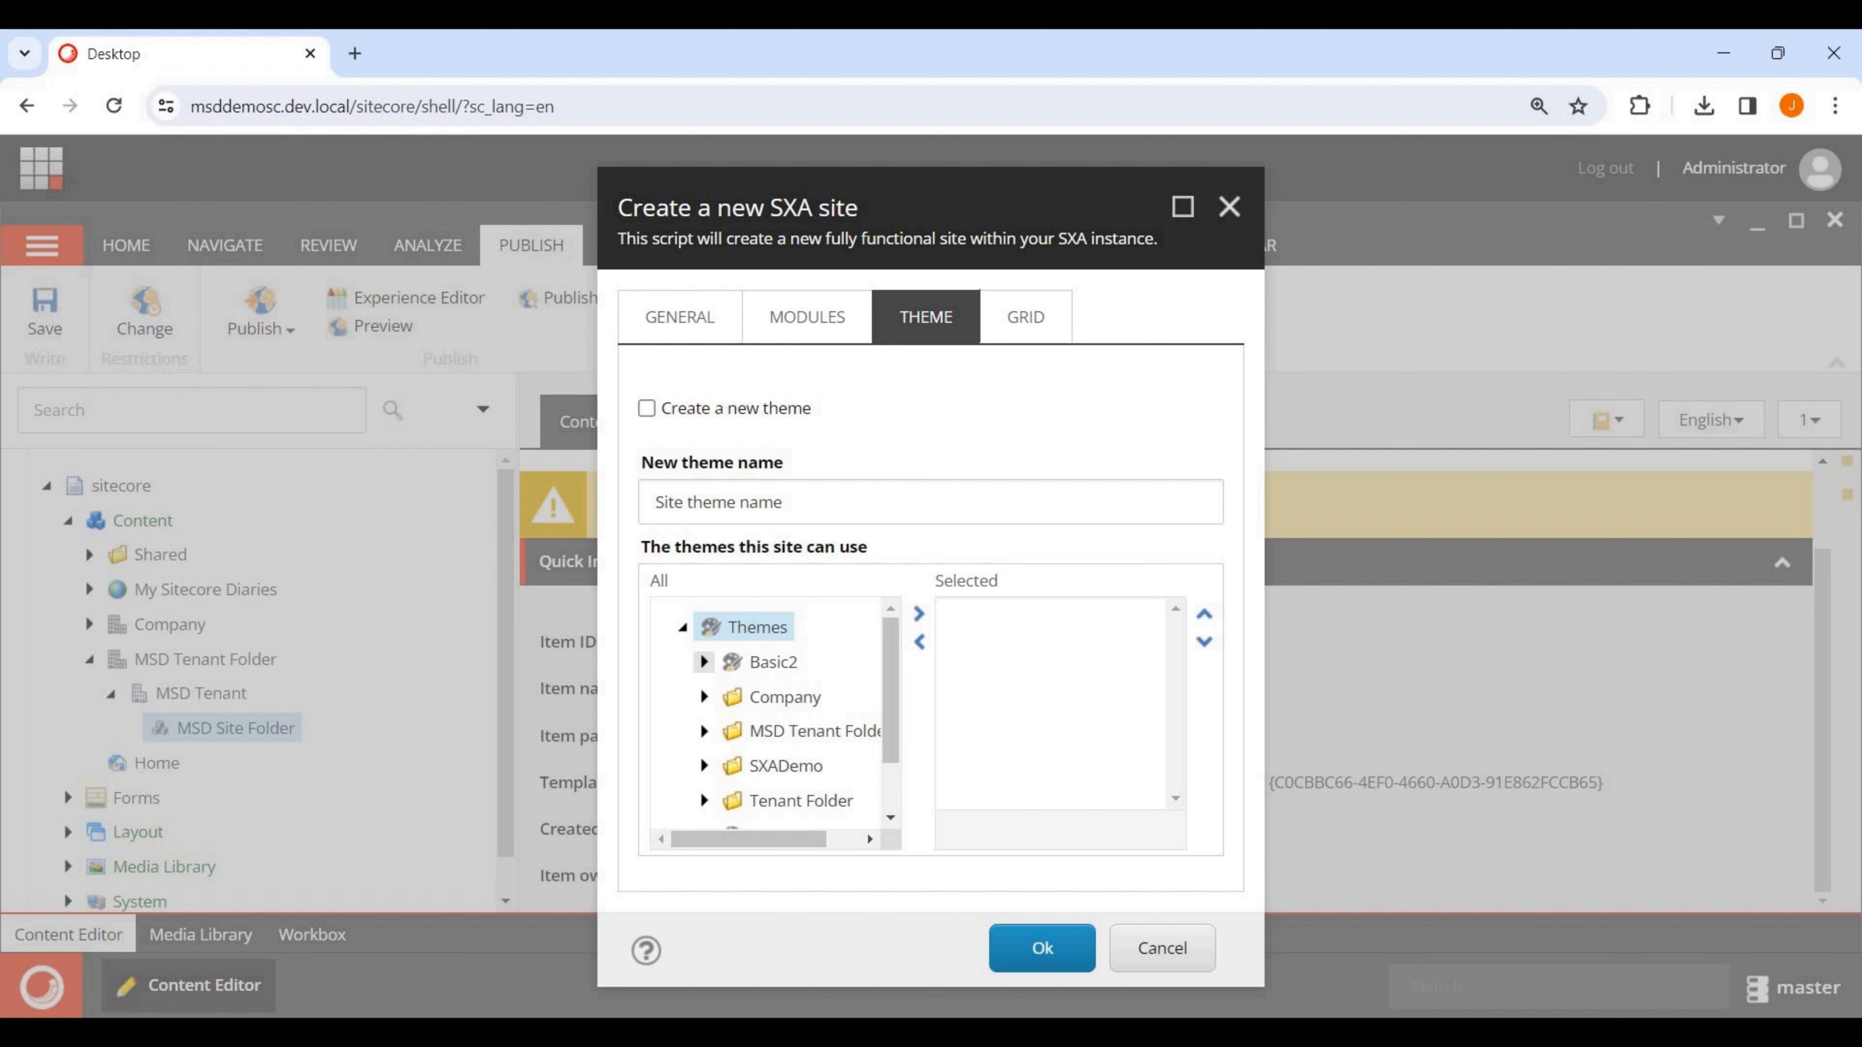
left_click(703, 662)
scroll(770, 700, "down", 3)
scroll(770, 700, "up", 3)
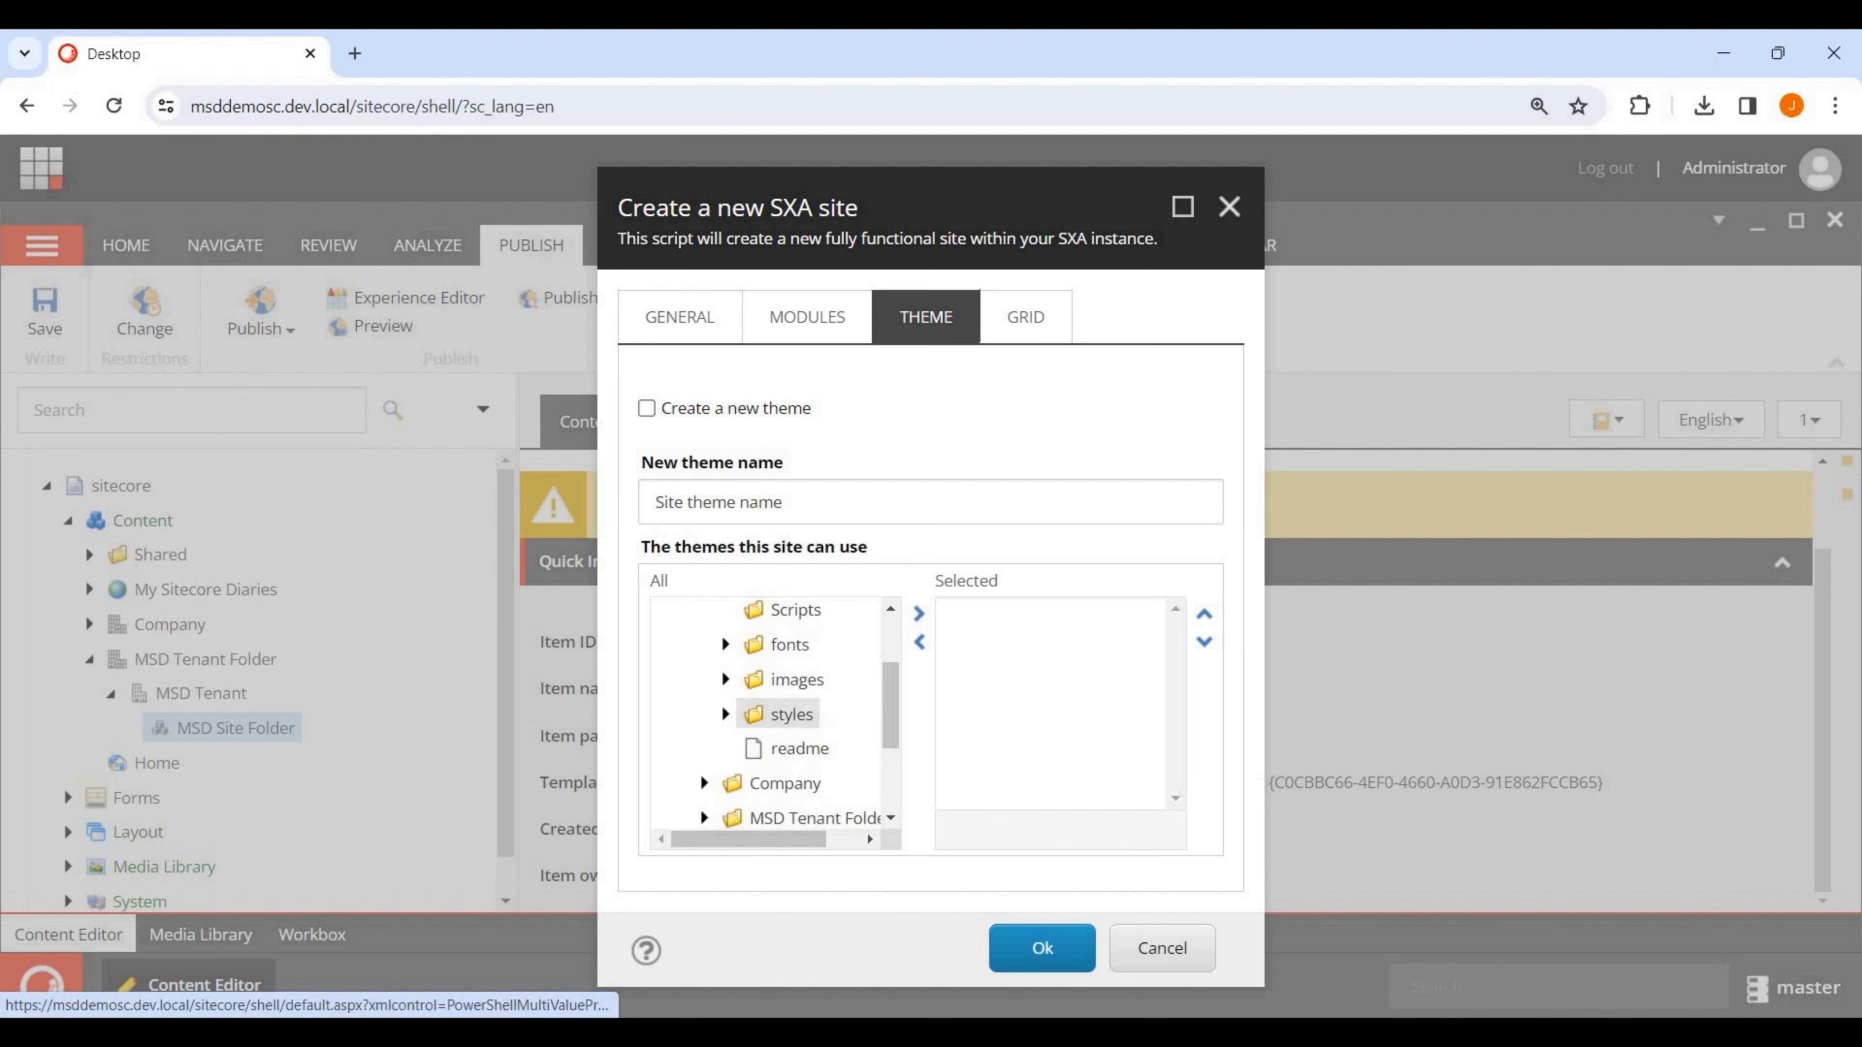
left_click(704, 662)
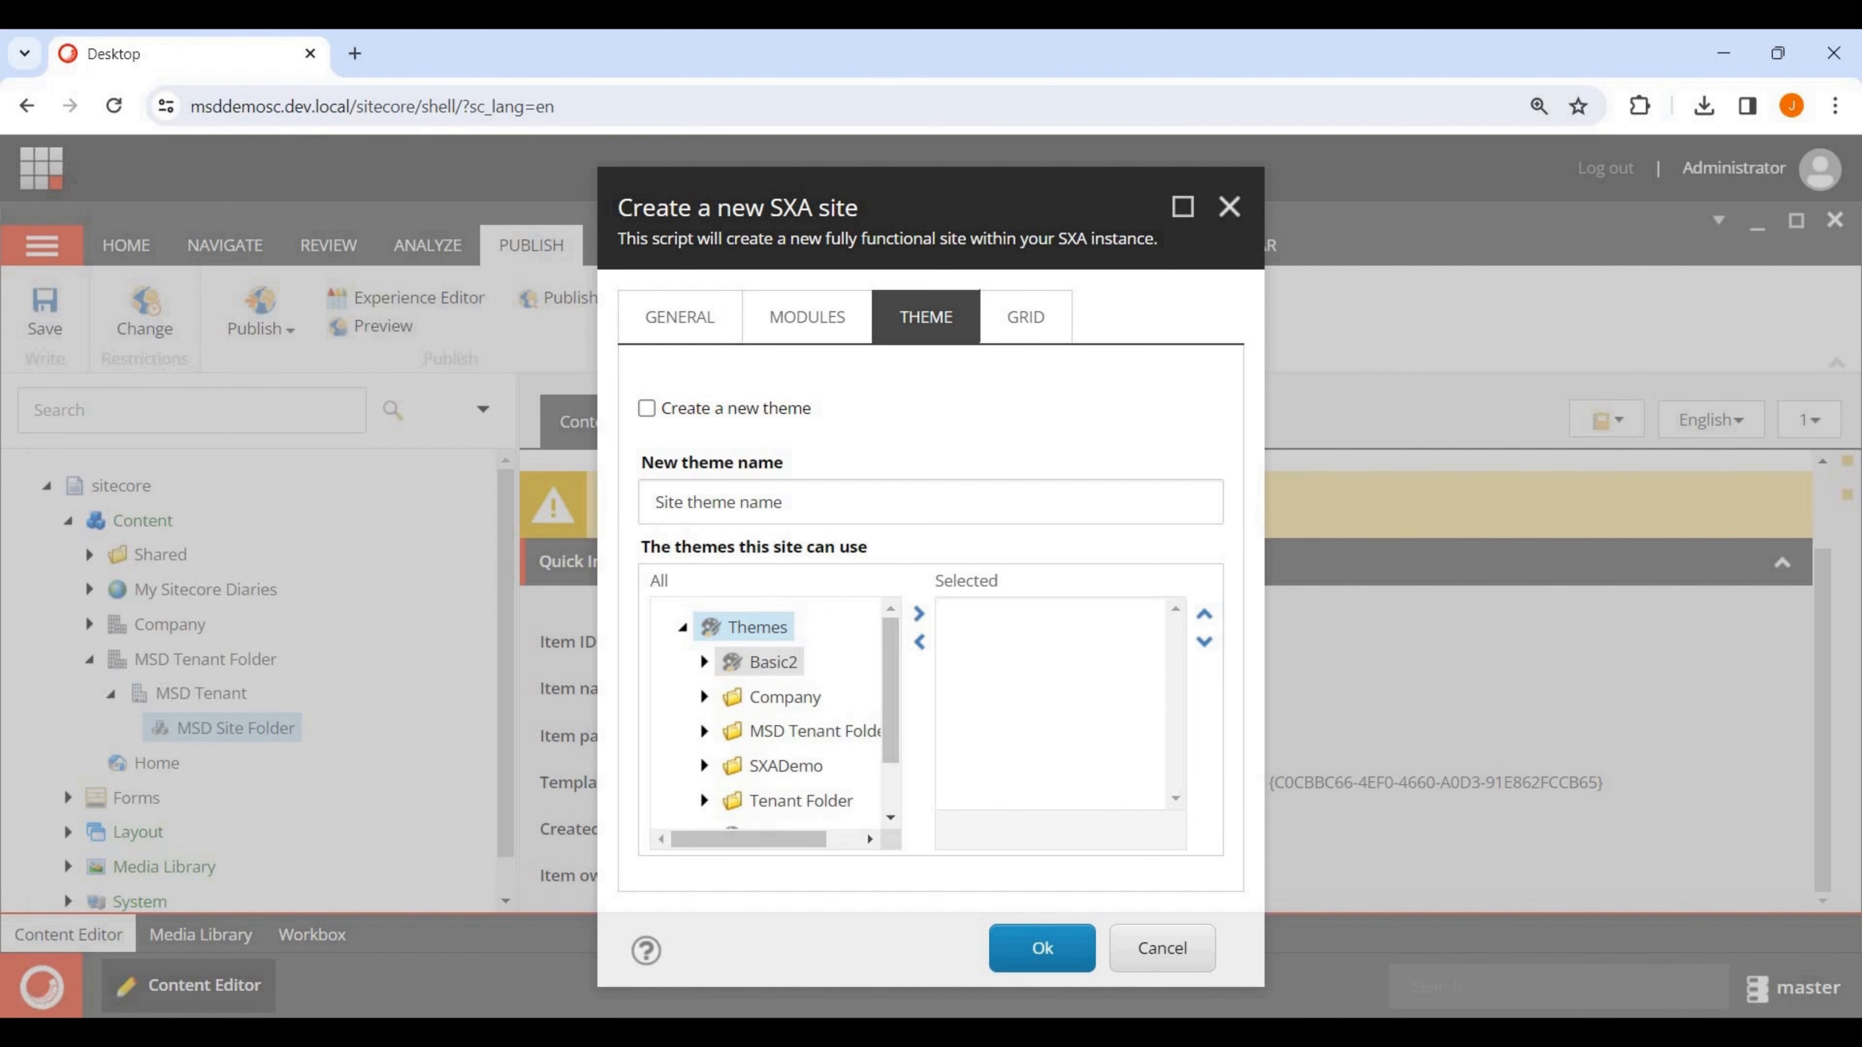
Add Basic2 to the themes the new site can use.
left_click(772, 661)
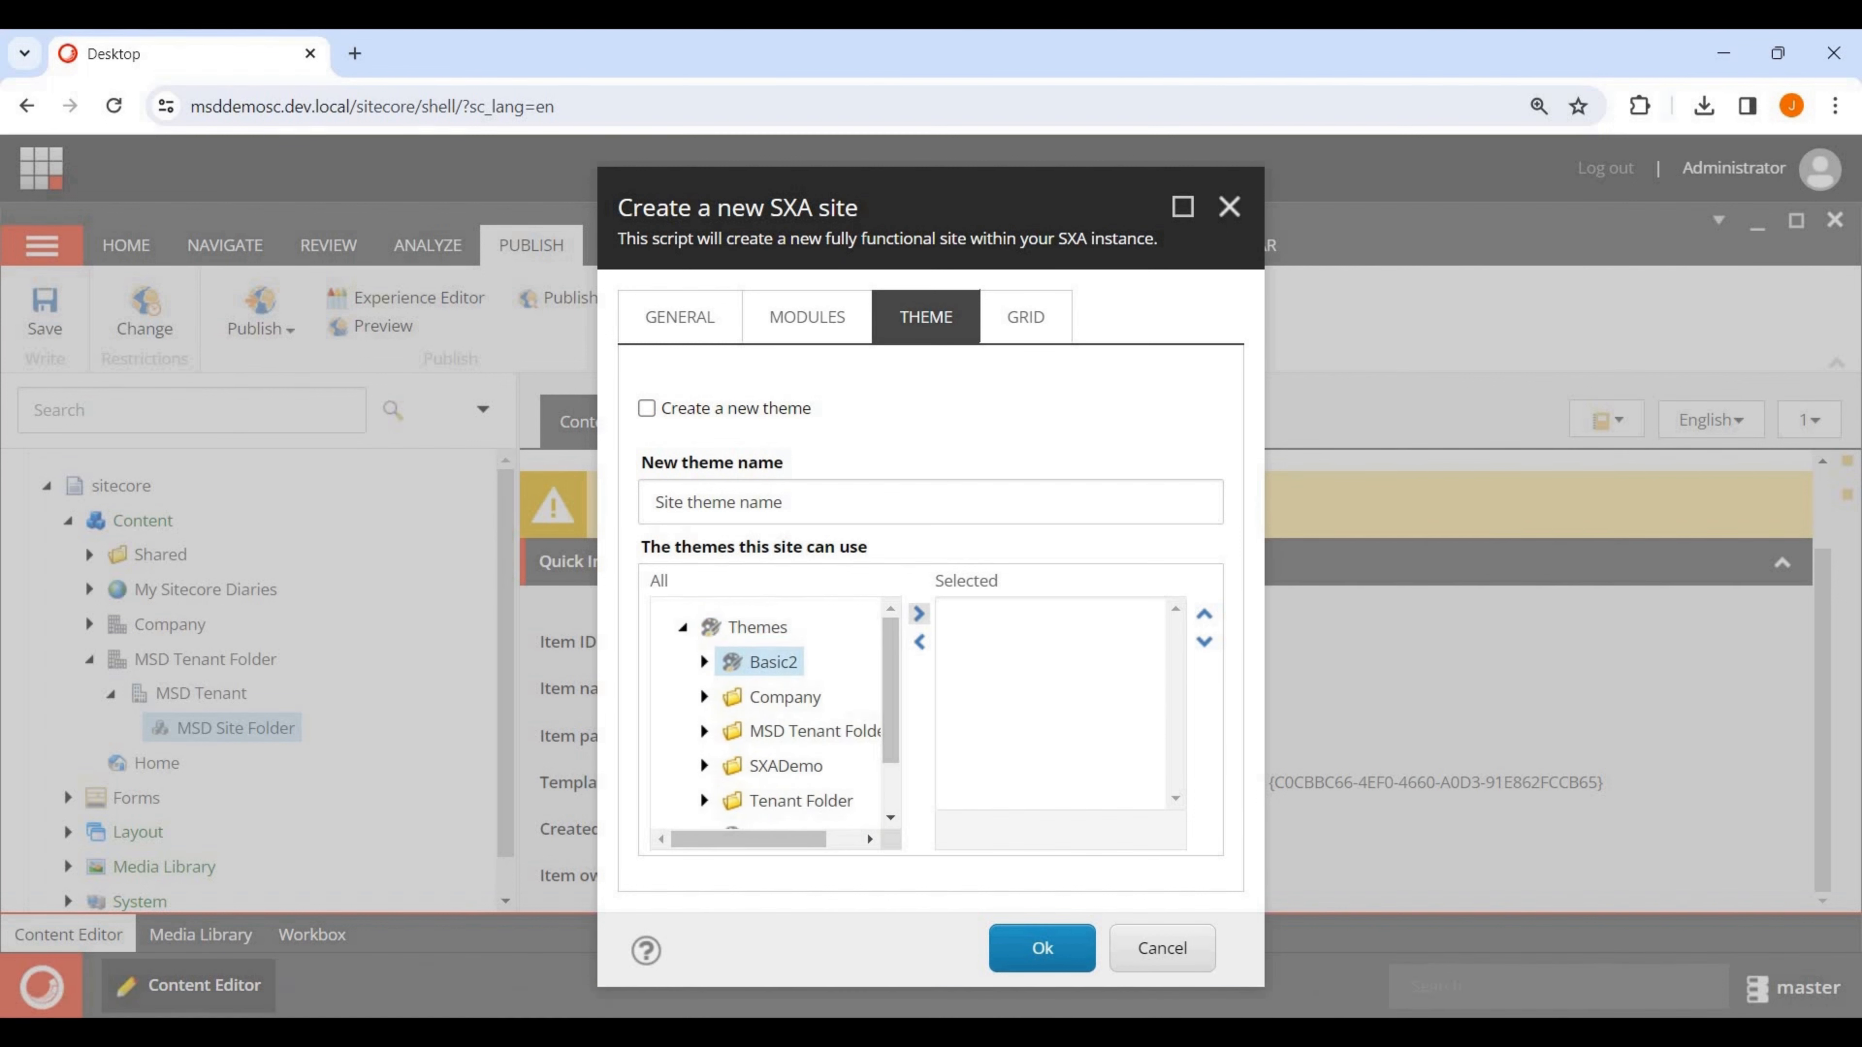
left_click(919, 614)
scroll(770, 712, "down", 2)
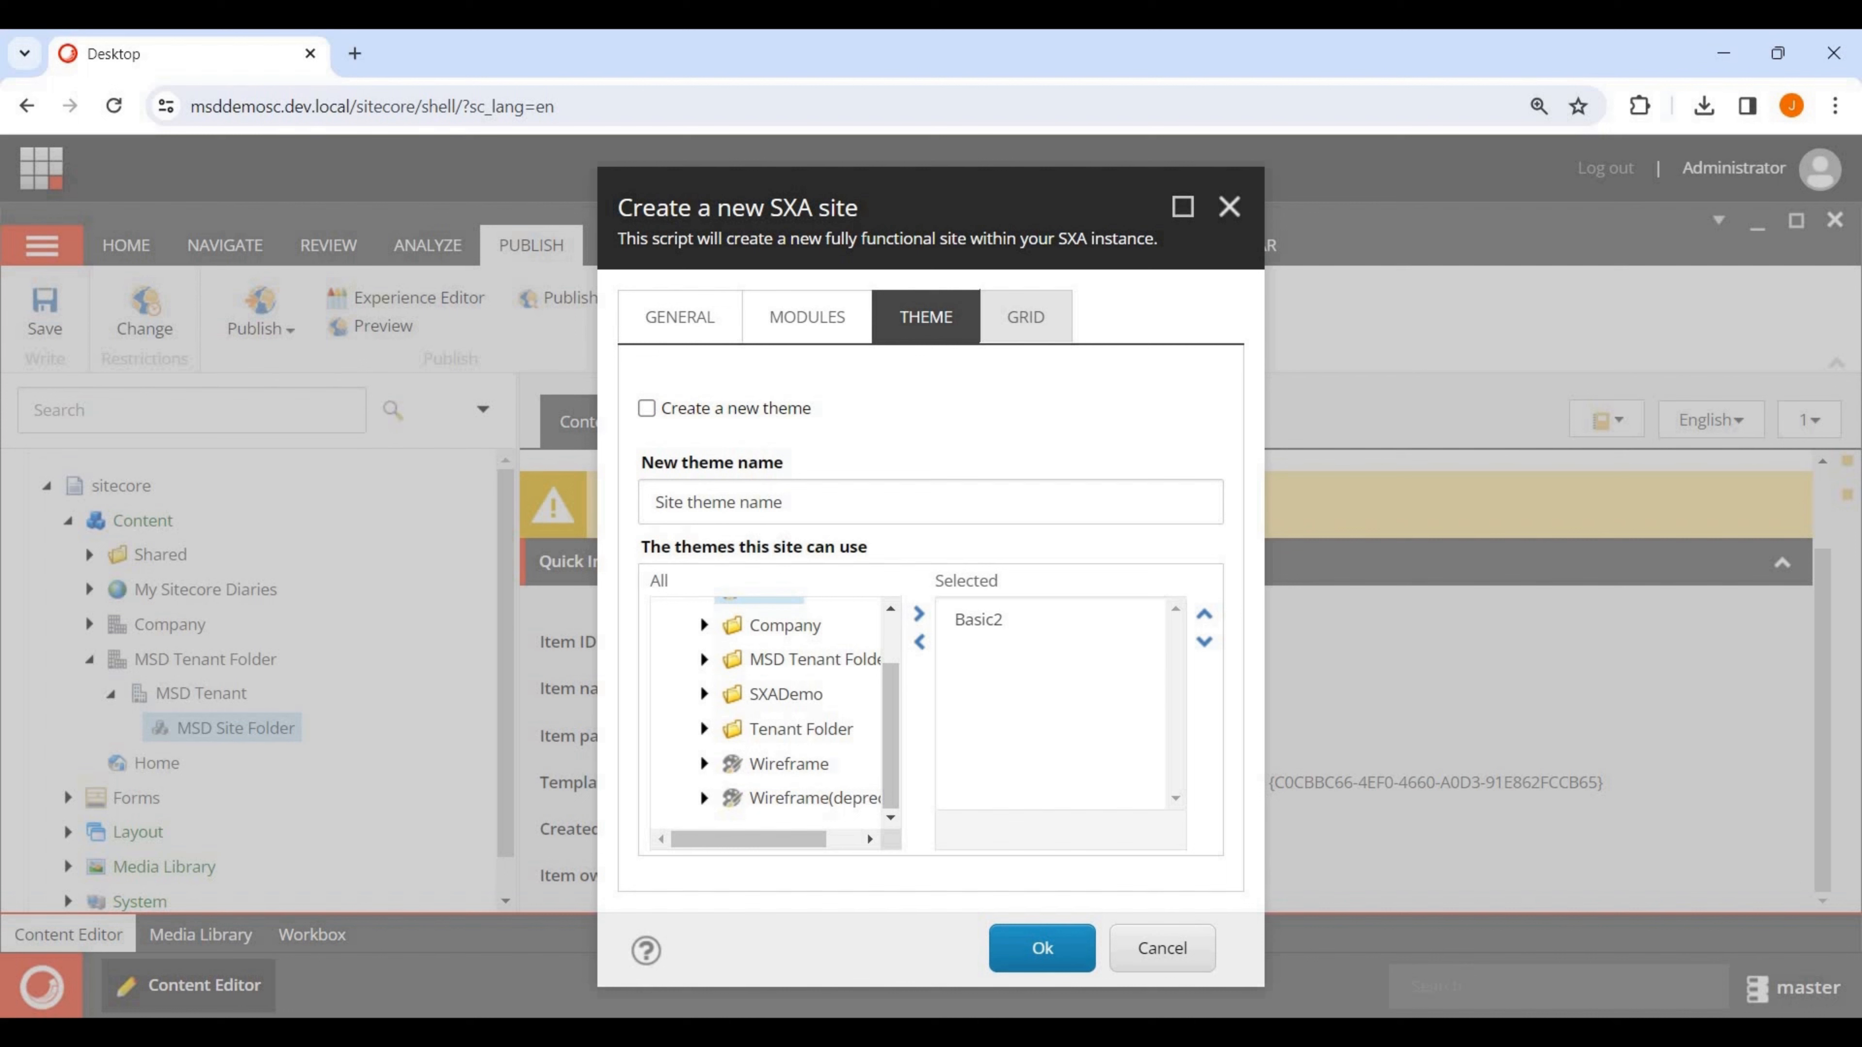
Choose Bootstrap 5 as the new site's grid and create the site.
left_click(1025, 316)
left_click(931, 424)
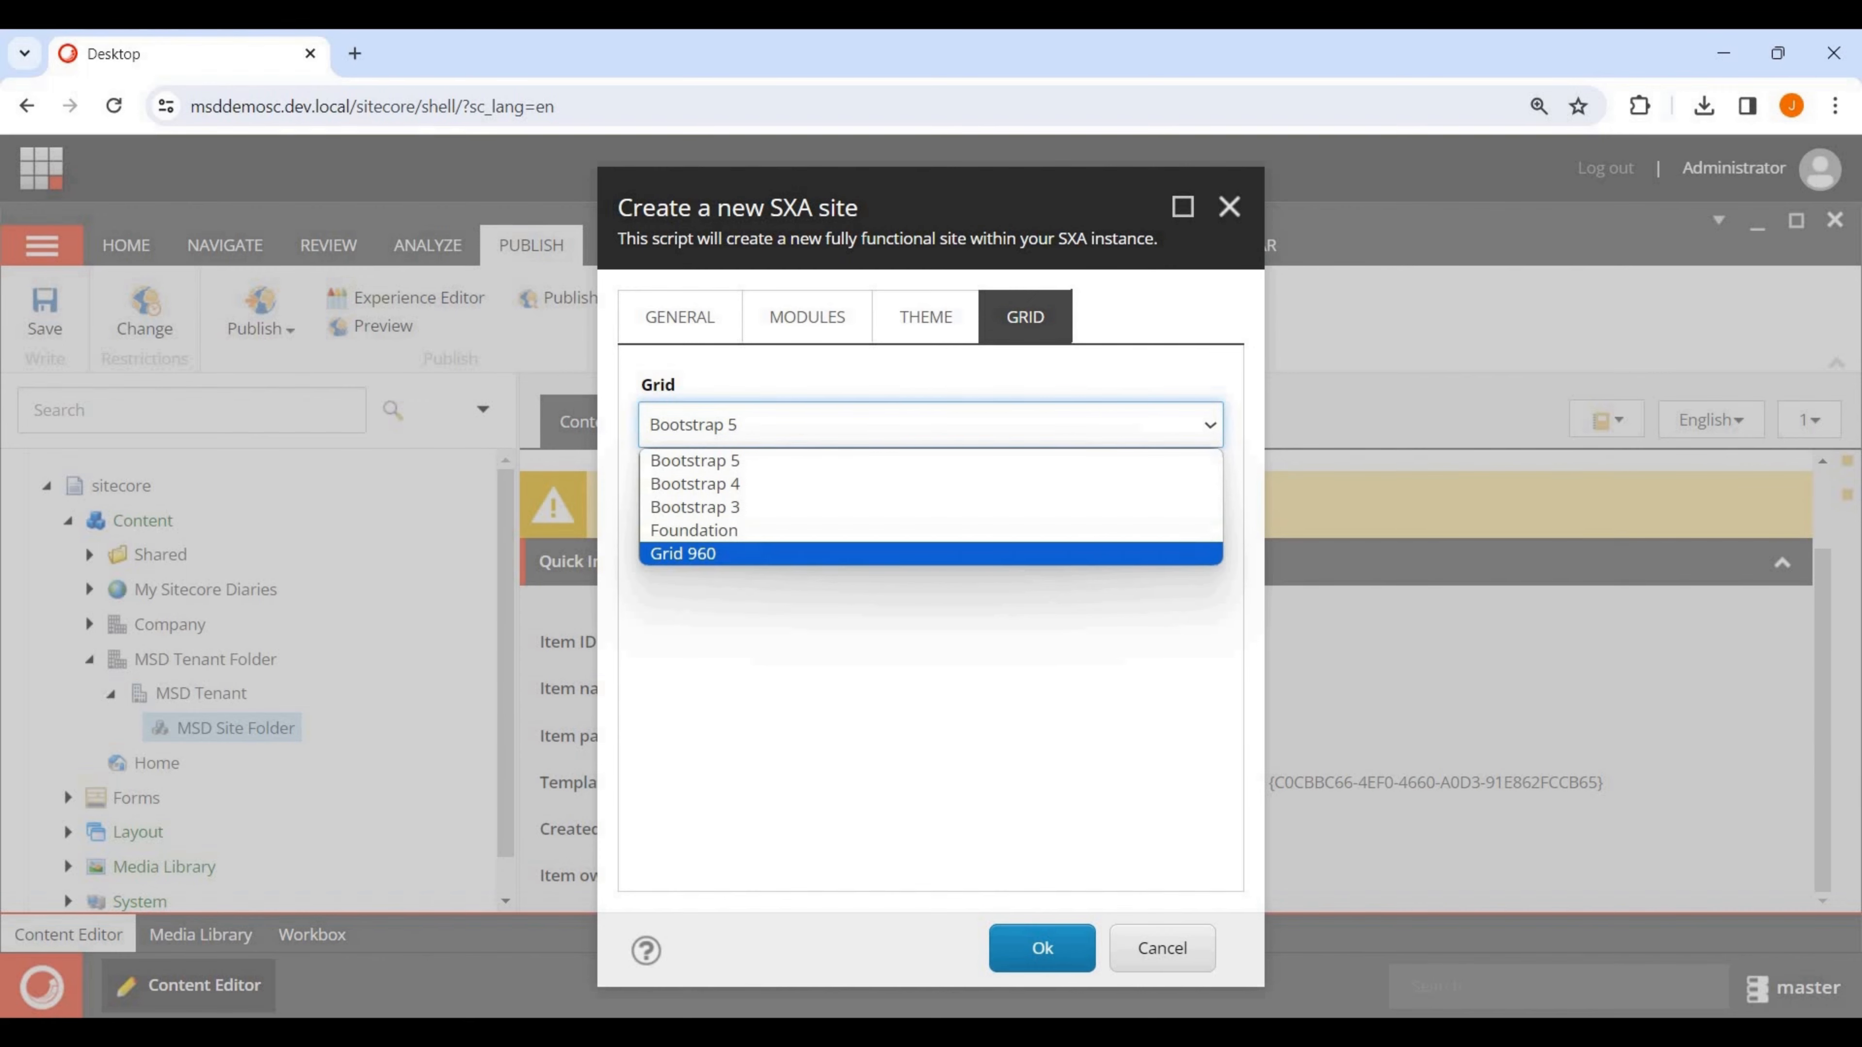
left_click(695, 461)
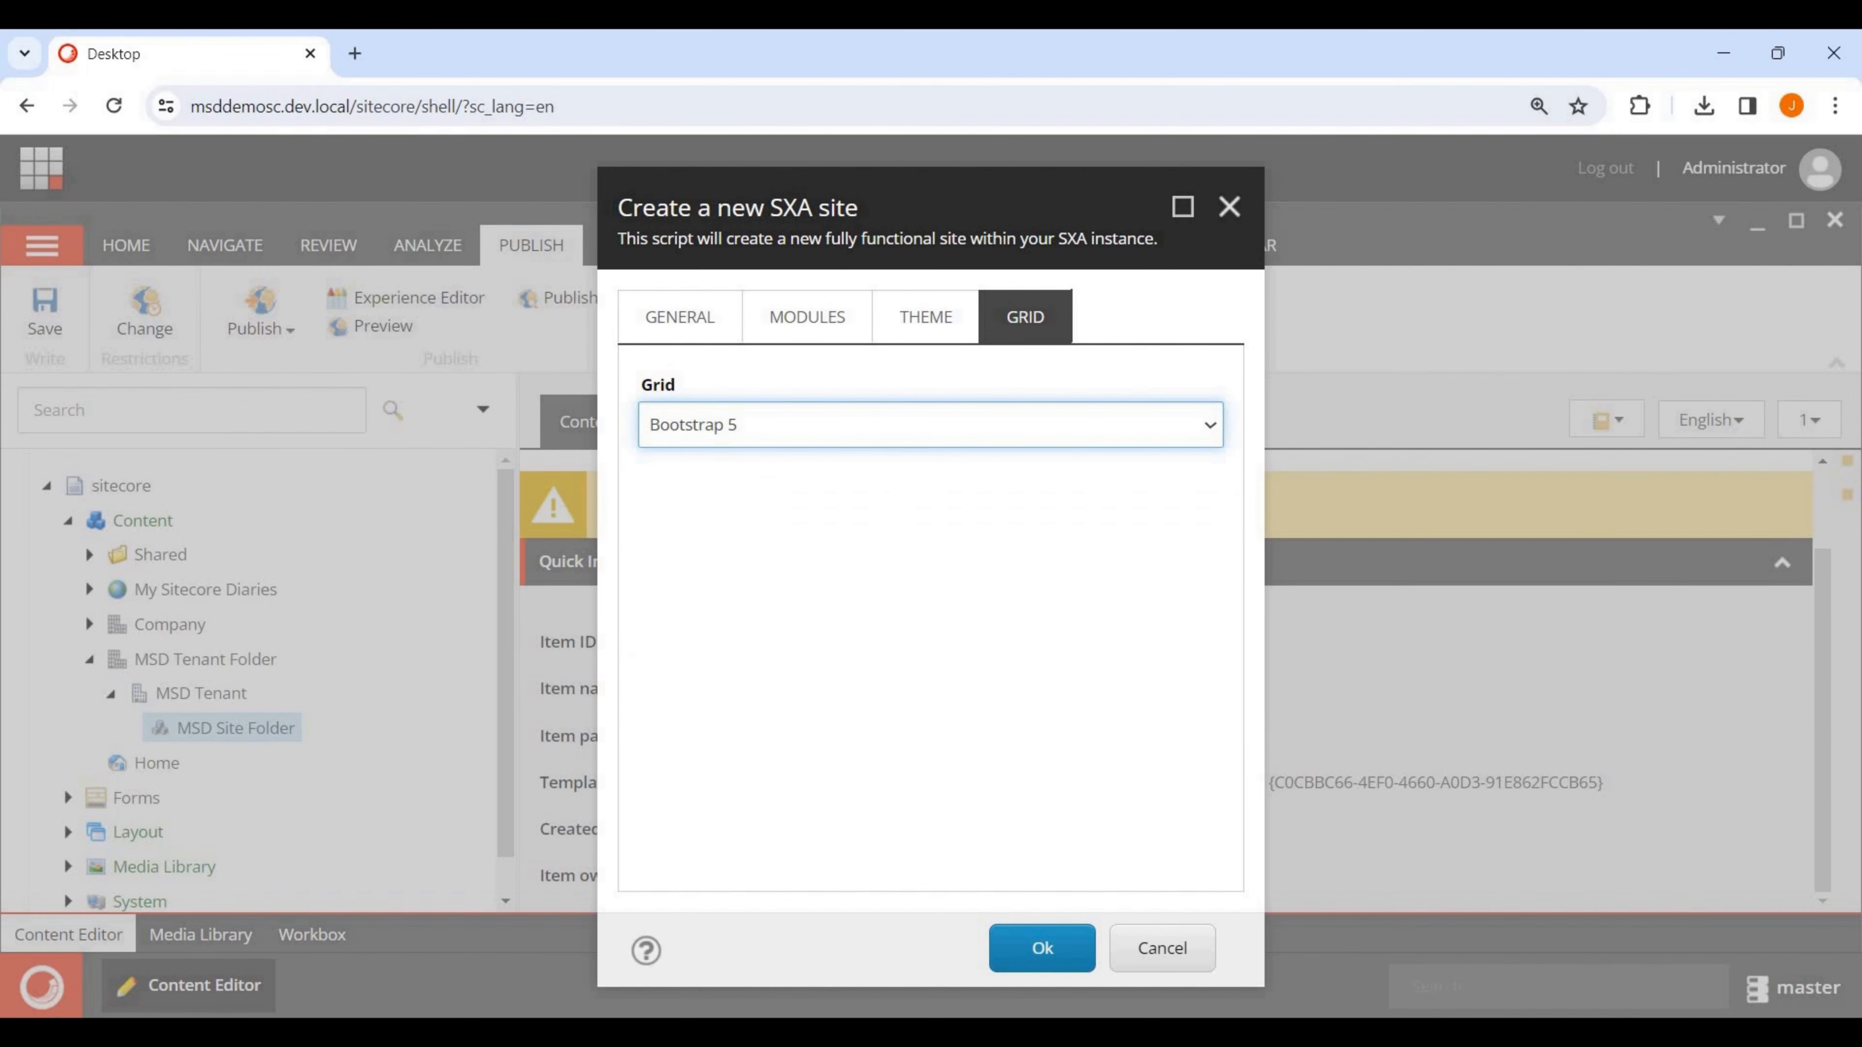
left_click(1042, 948)
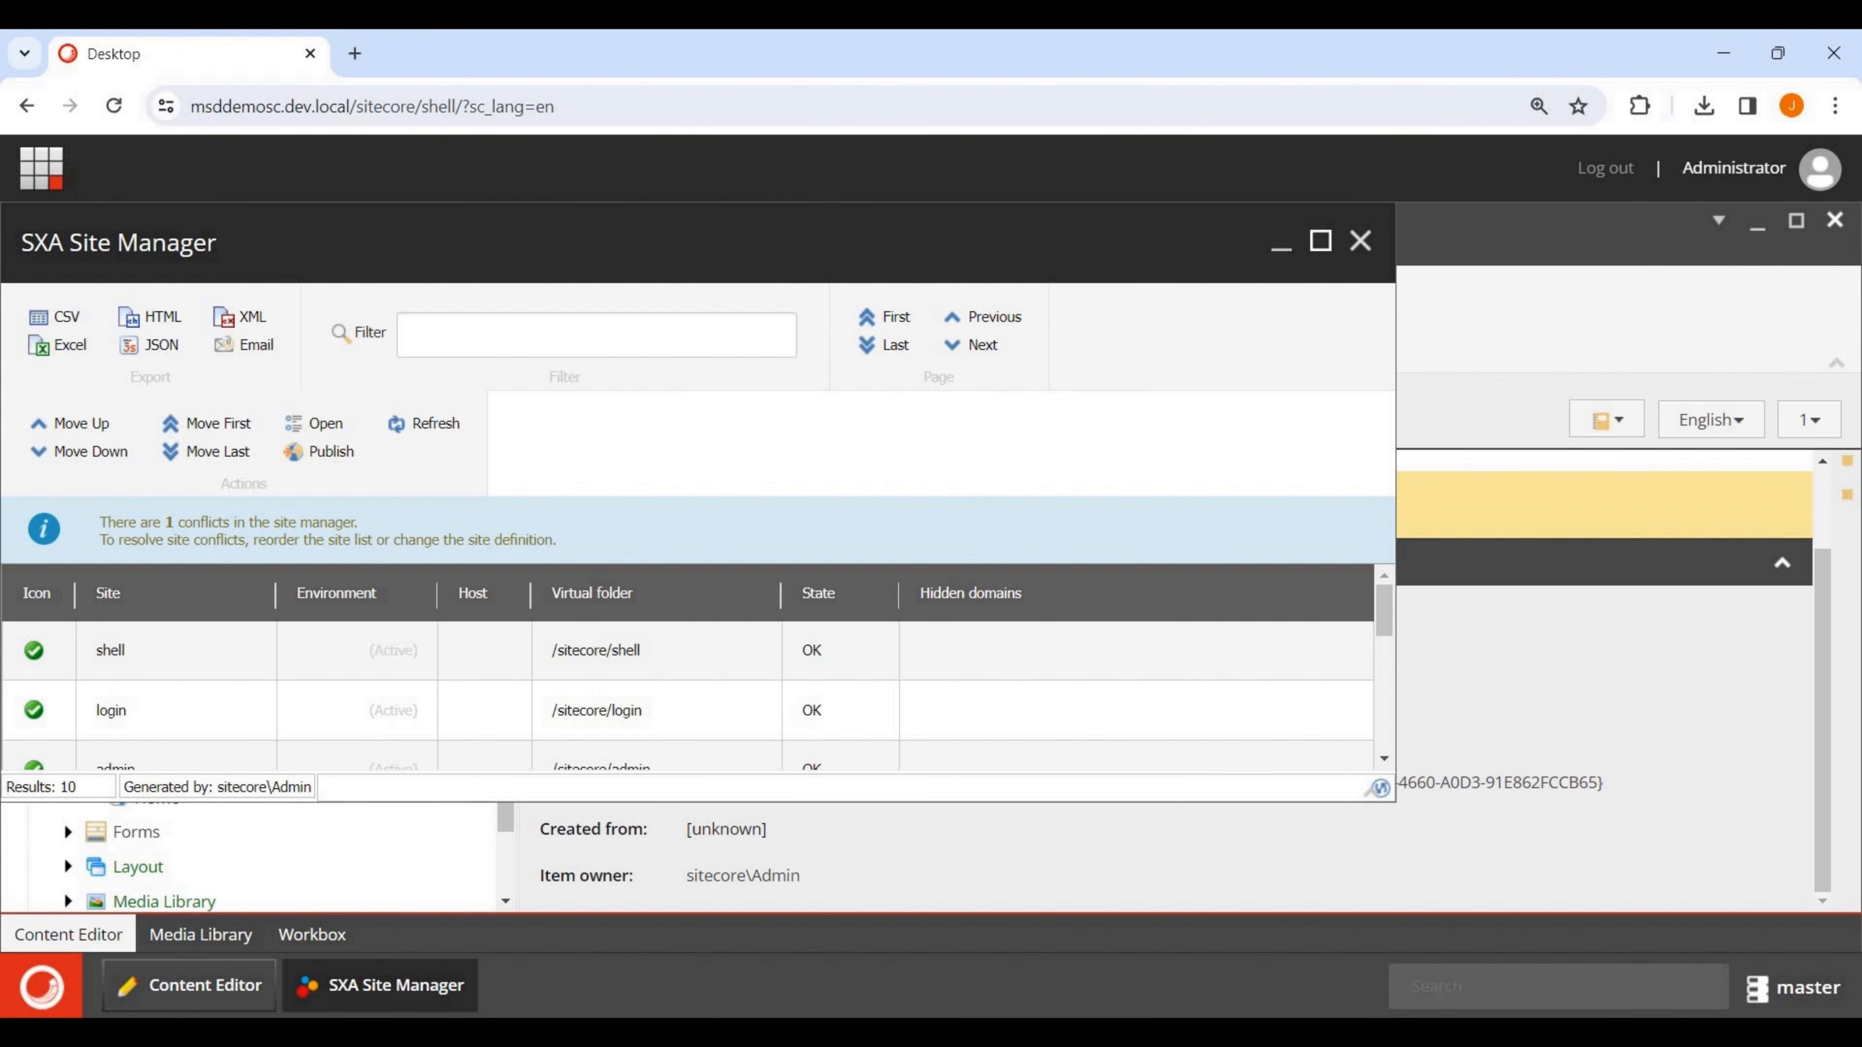
Maximize the SXA Site Manager and open the site definition of MSD SXA.
left_click(1320, 240)
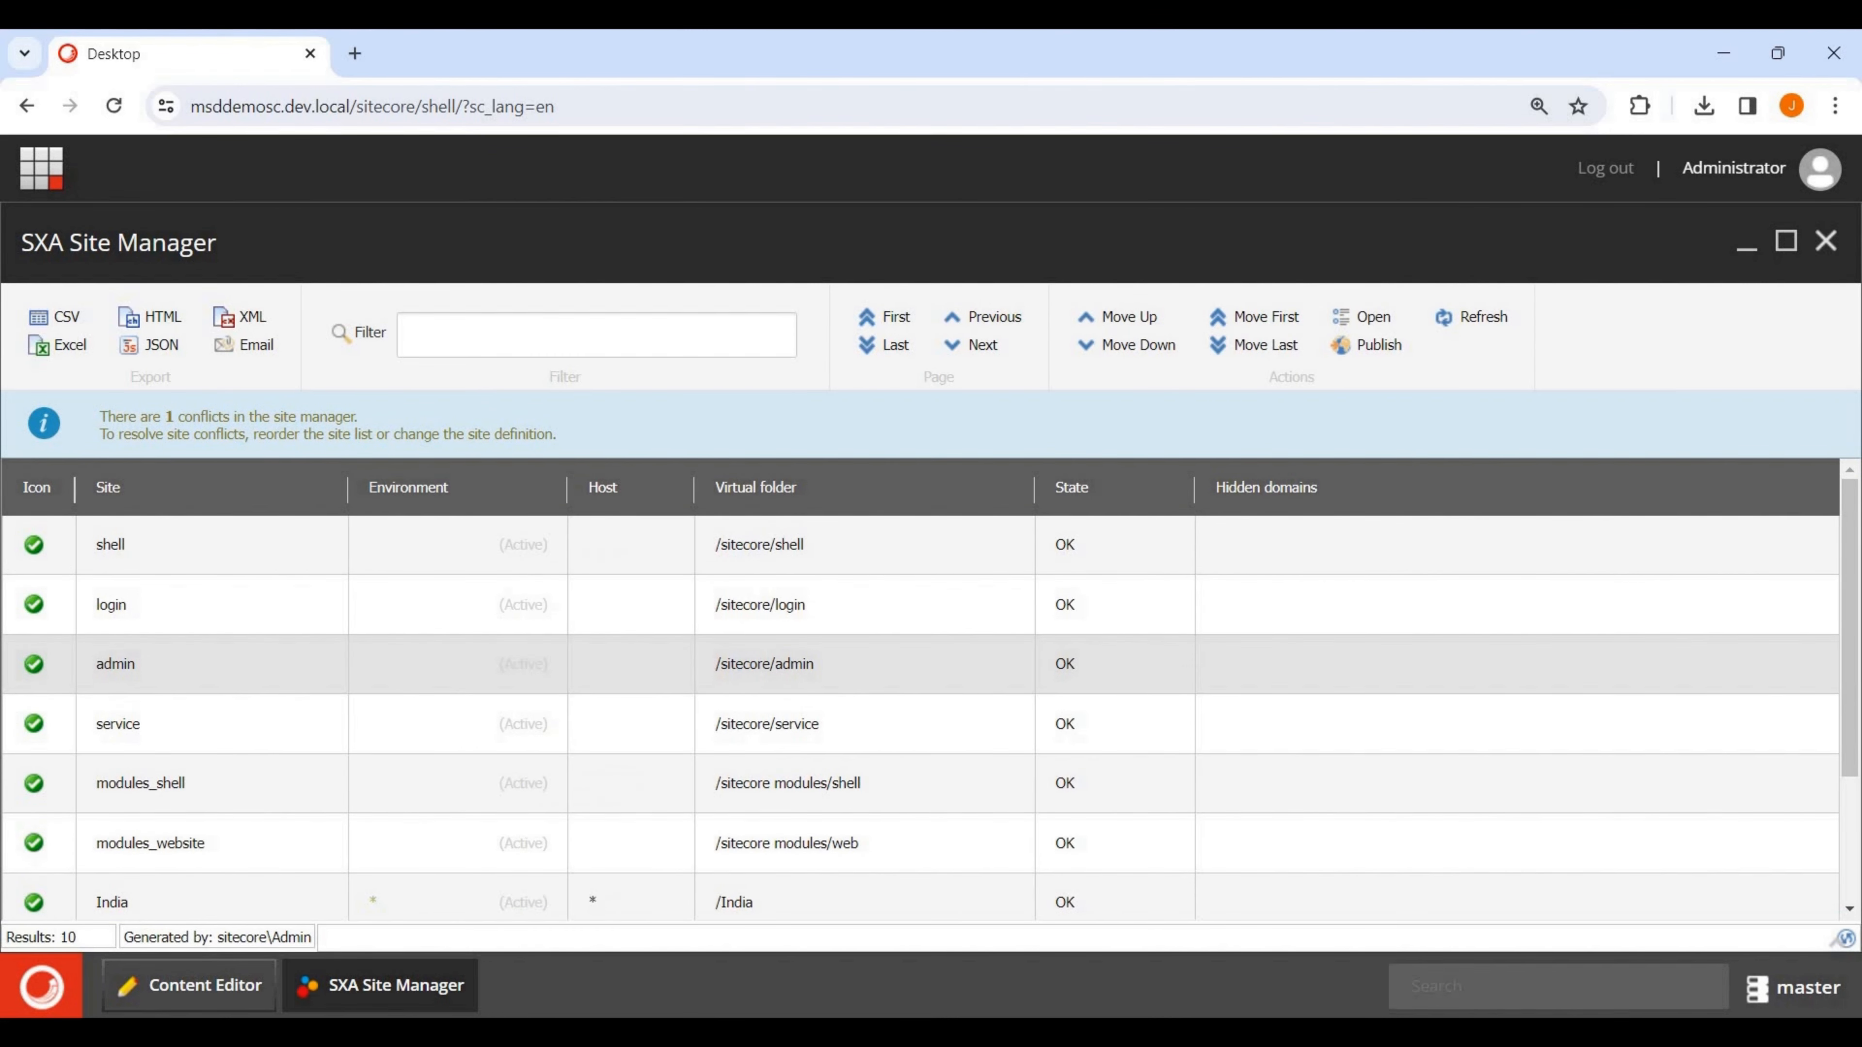
scroll(920, 660, "down", 3)
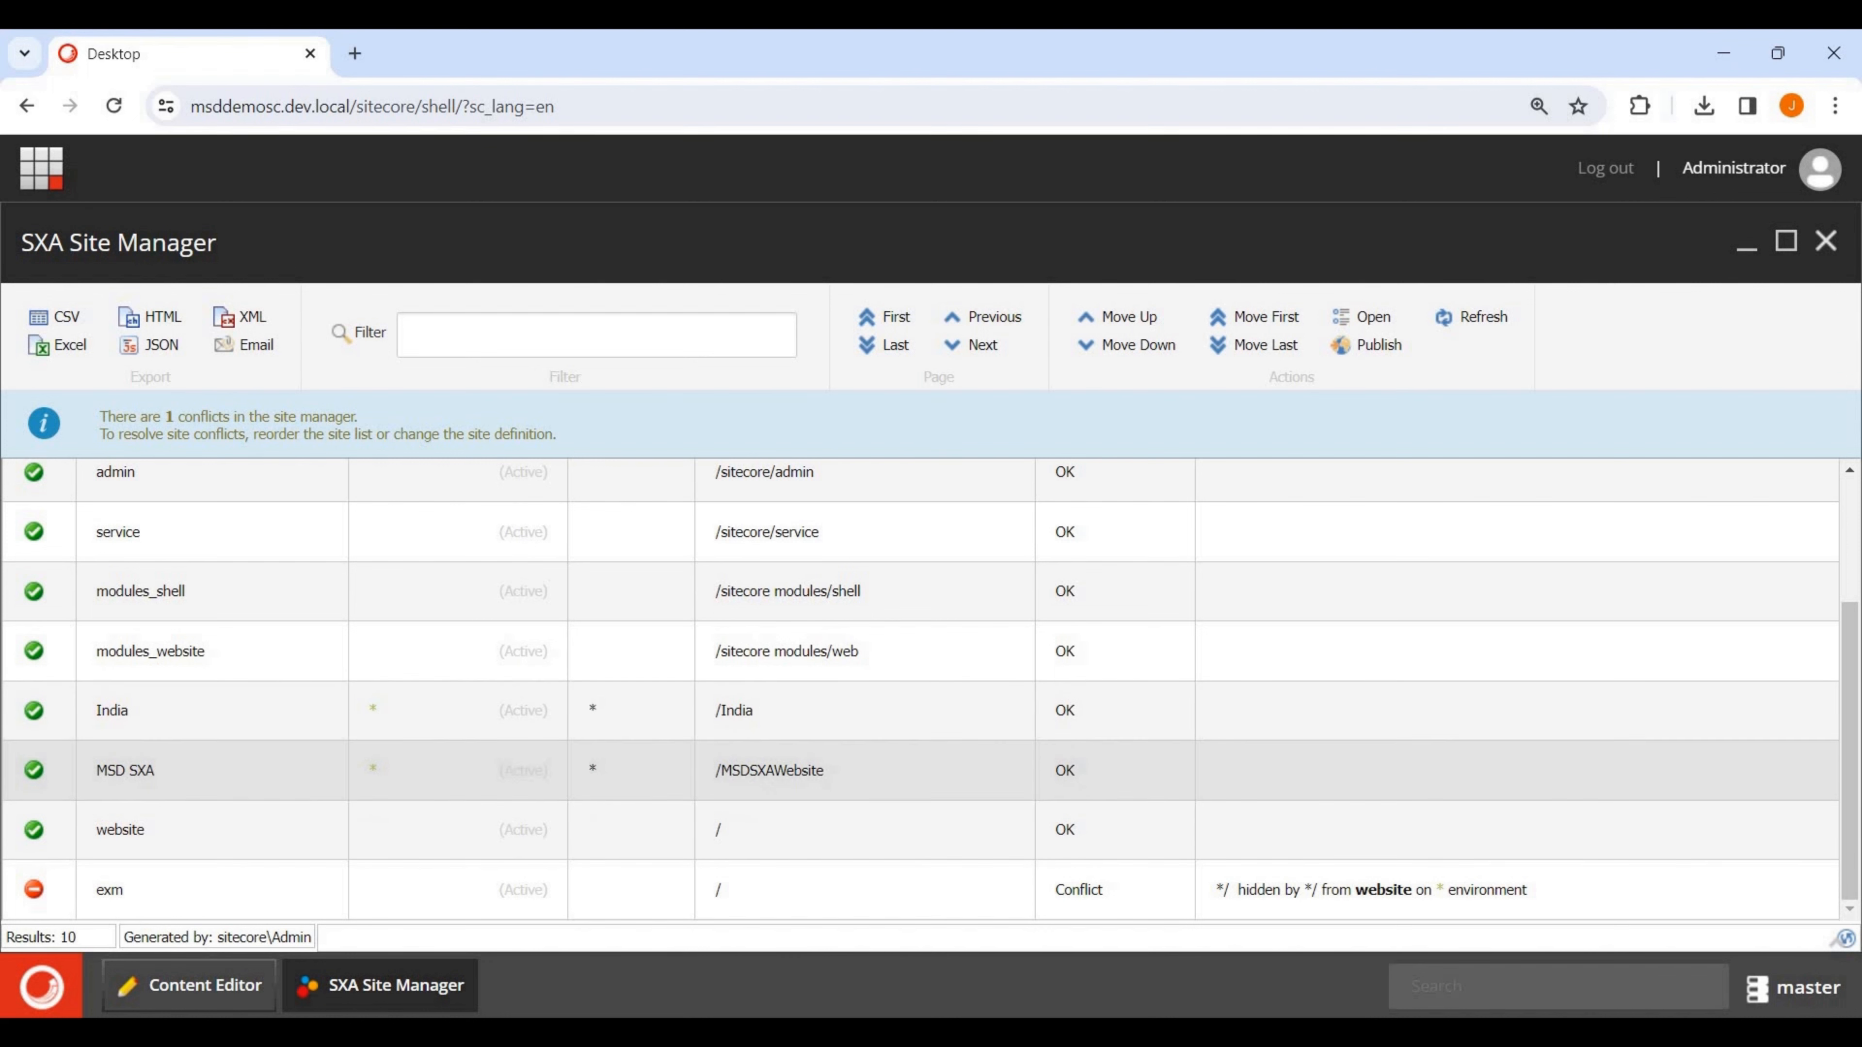
left_click(921, 770)
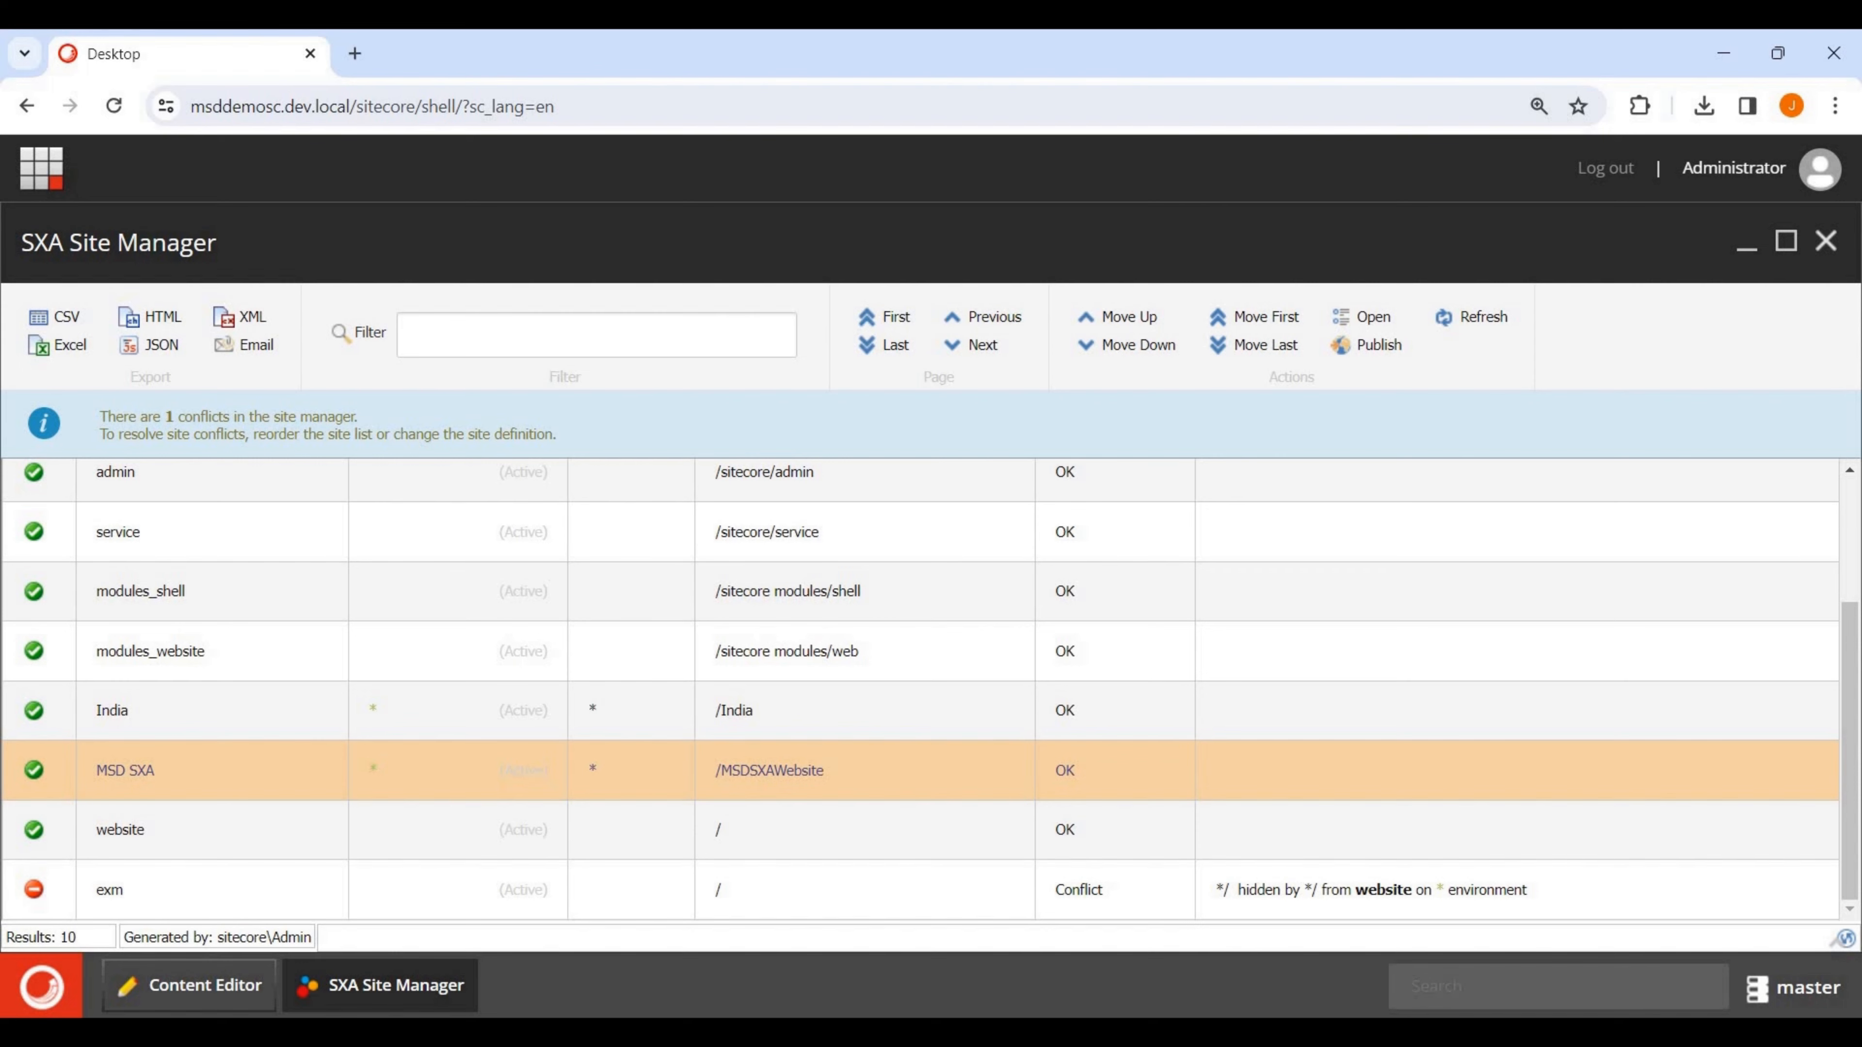
left_click(1365, 317)
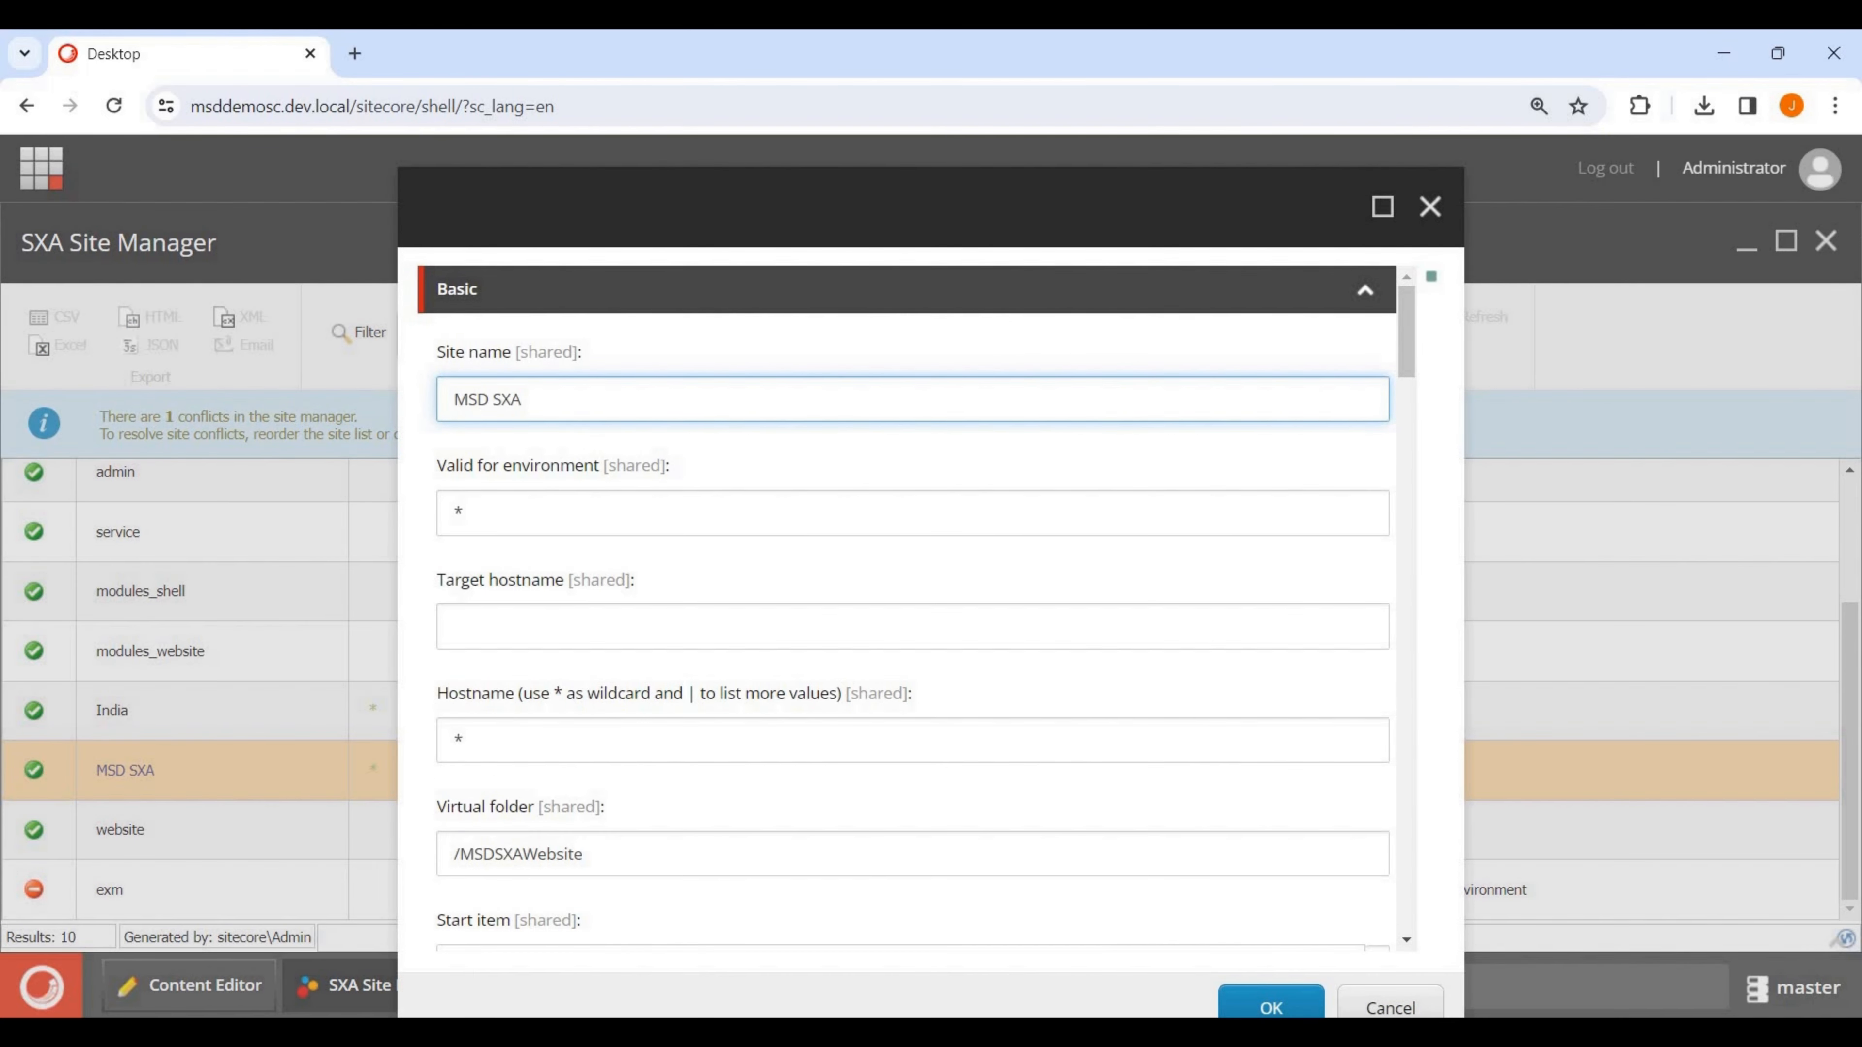
Skim the MSD SXA site definition from the Basic settings through to Cache Sizes, and return to its beginning.
scroll(913, 608, "down", 3)
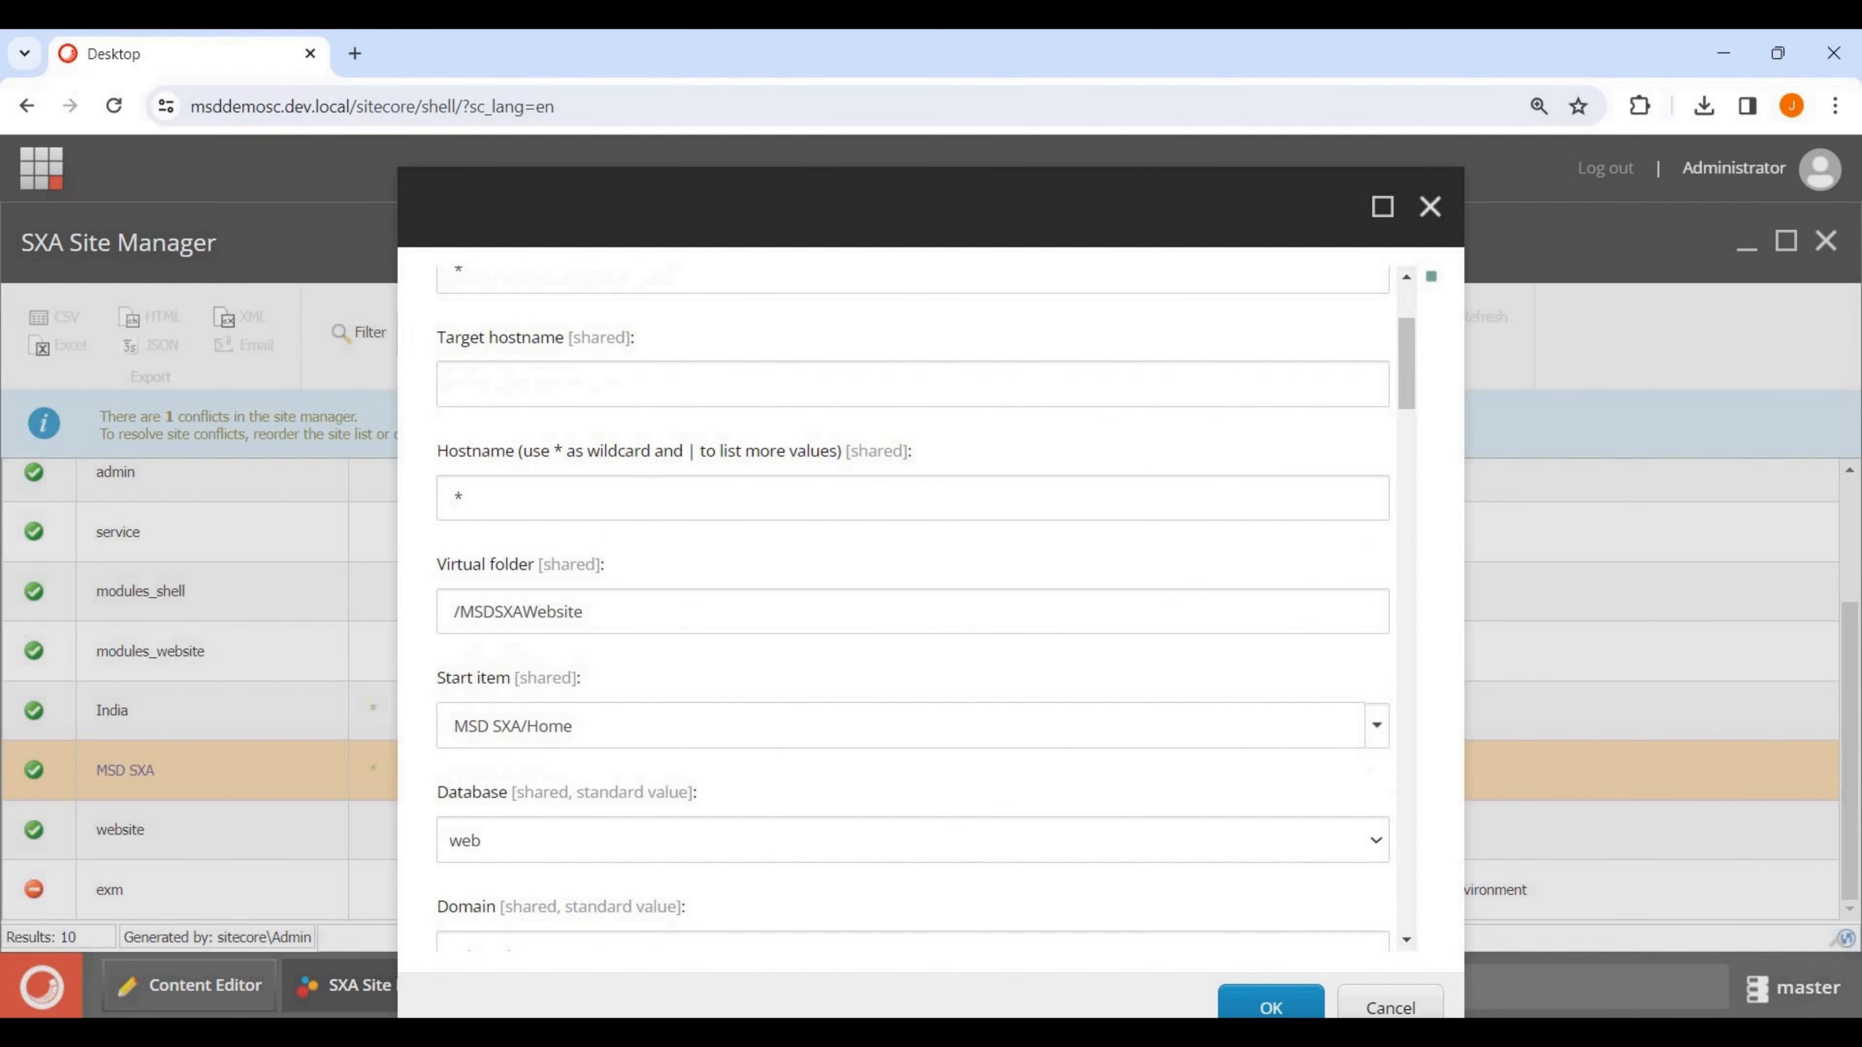
scroll(912, 609, "down", 3)
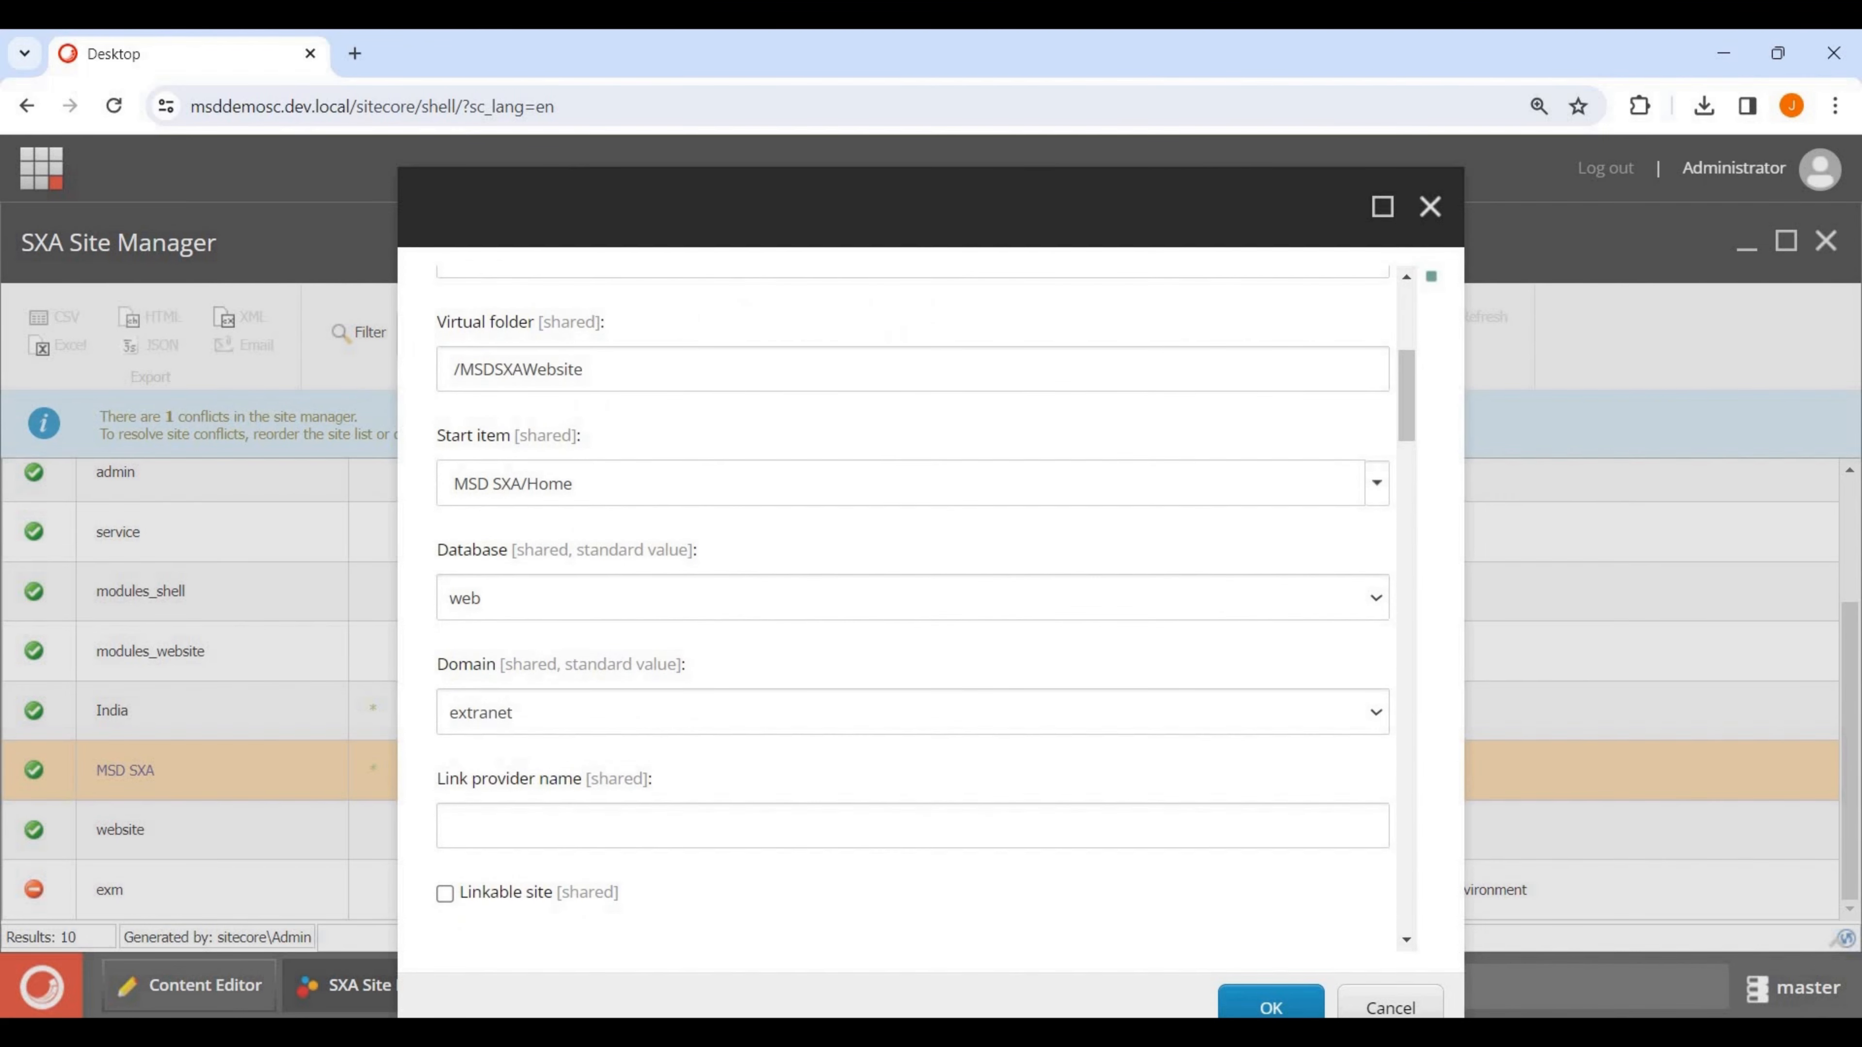
scroll(913, 609, "down", 3)
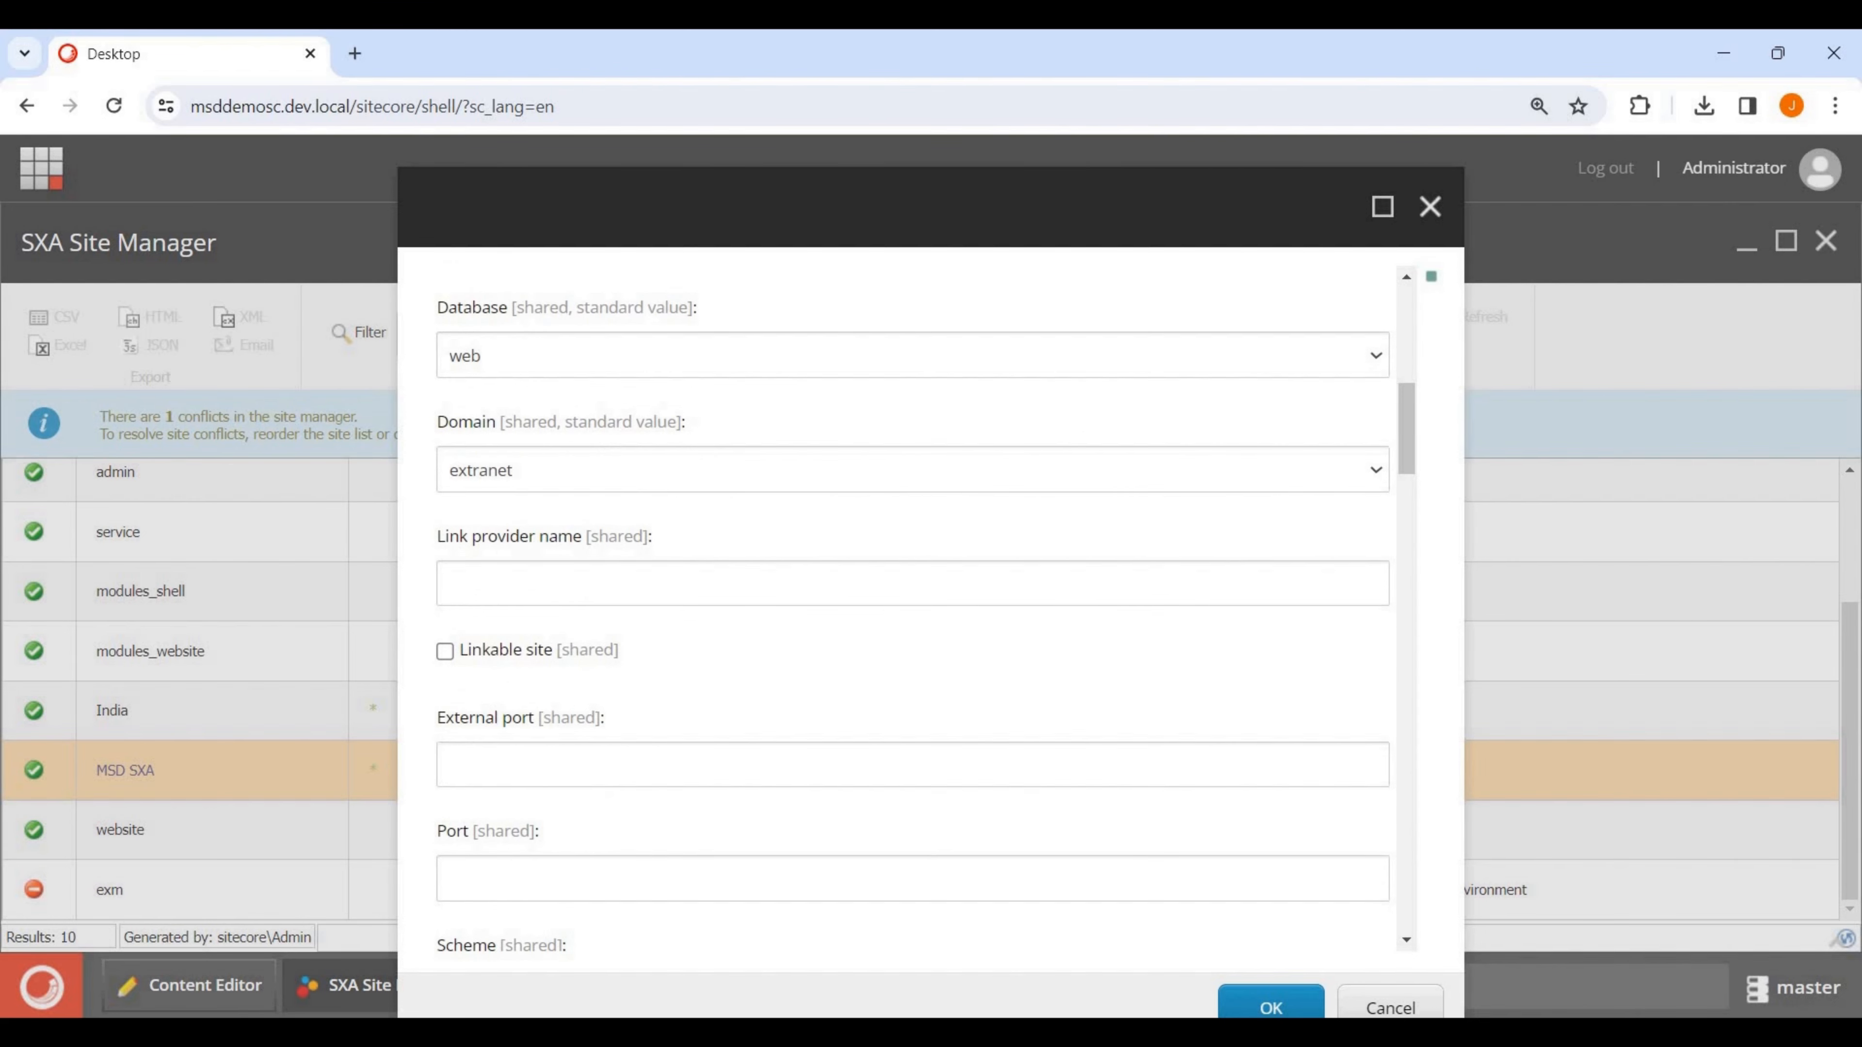
scroll(913, 608, "down", 5)
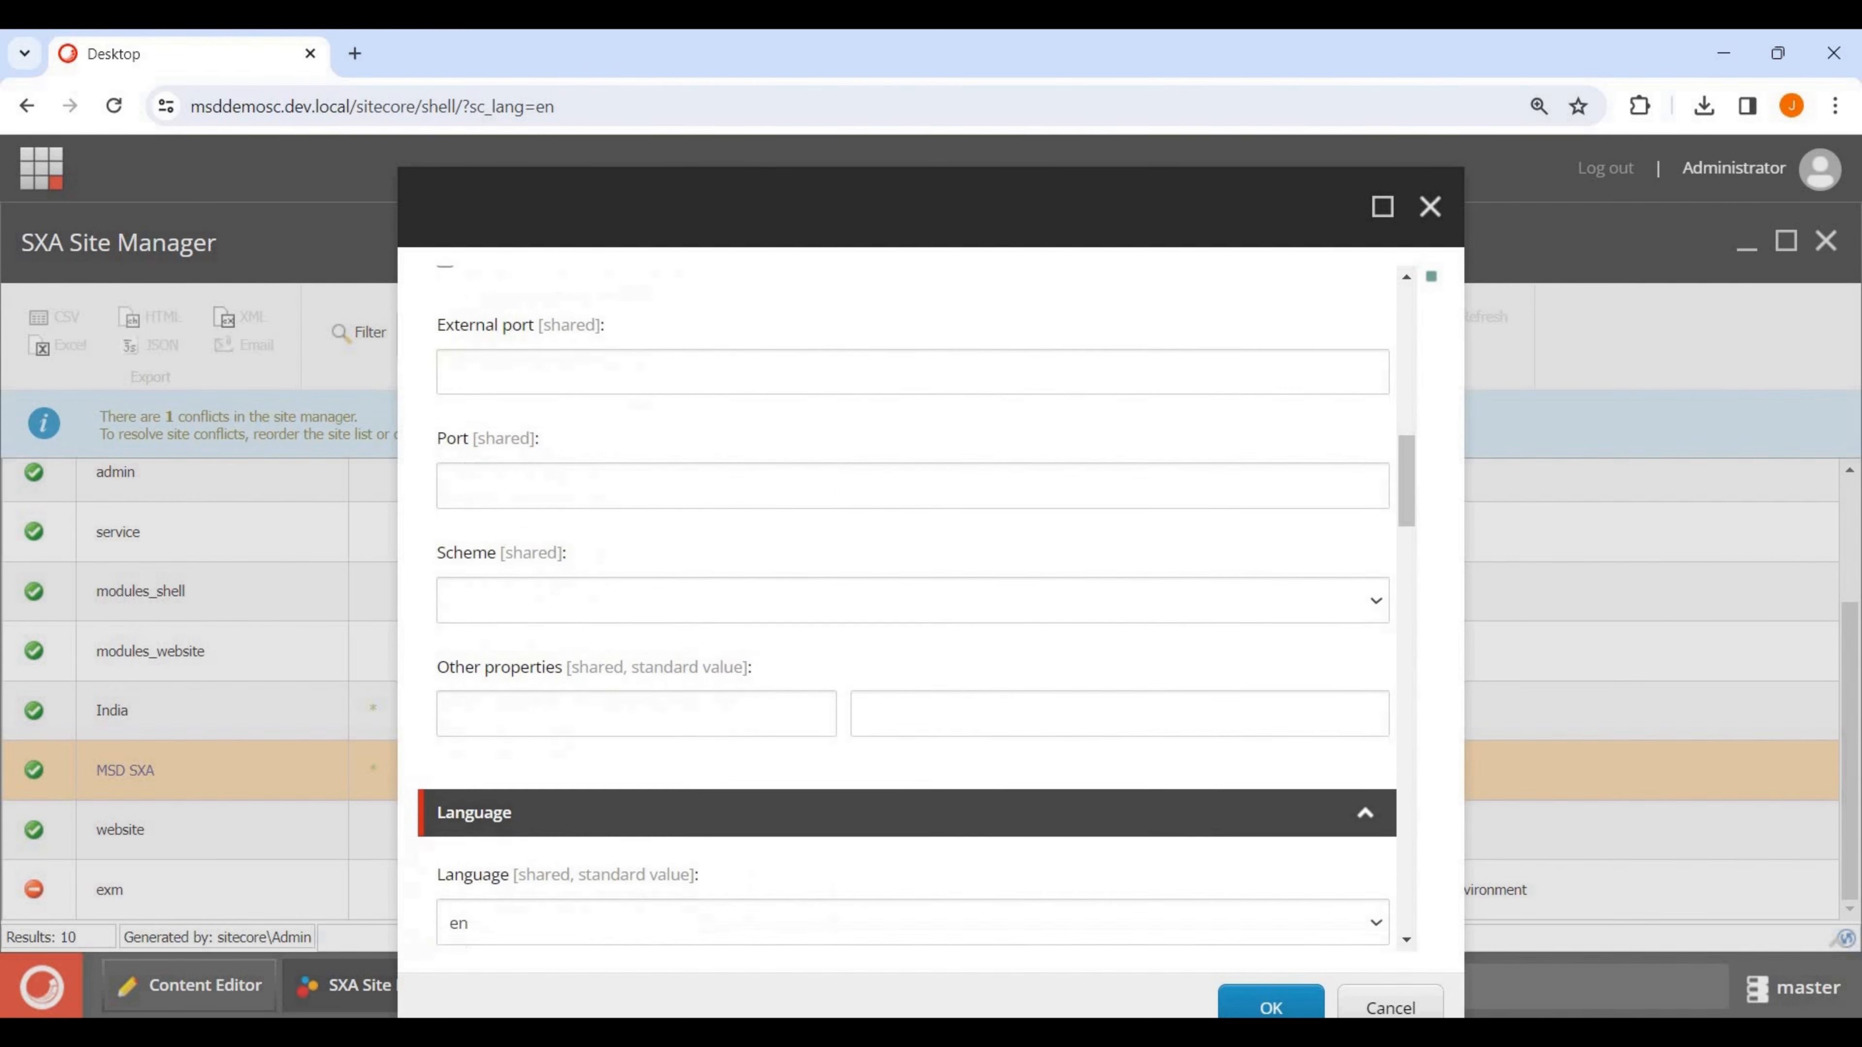
scroll(912, 608, "down", 3)
scroll(913, 609, "down", 10)
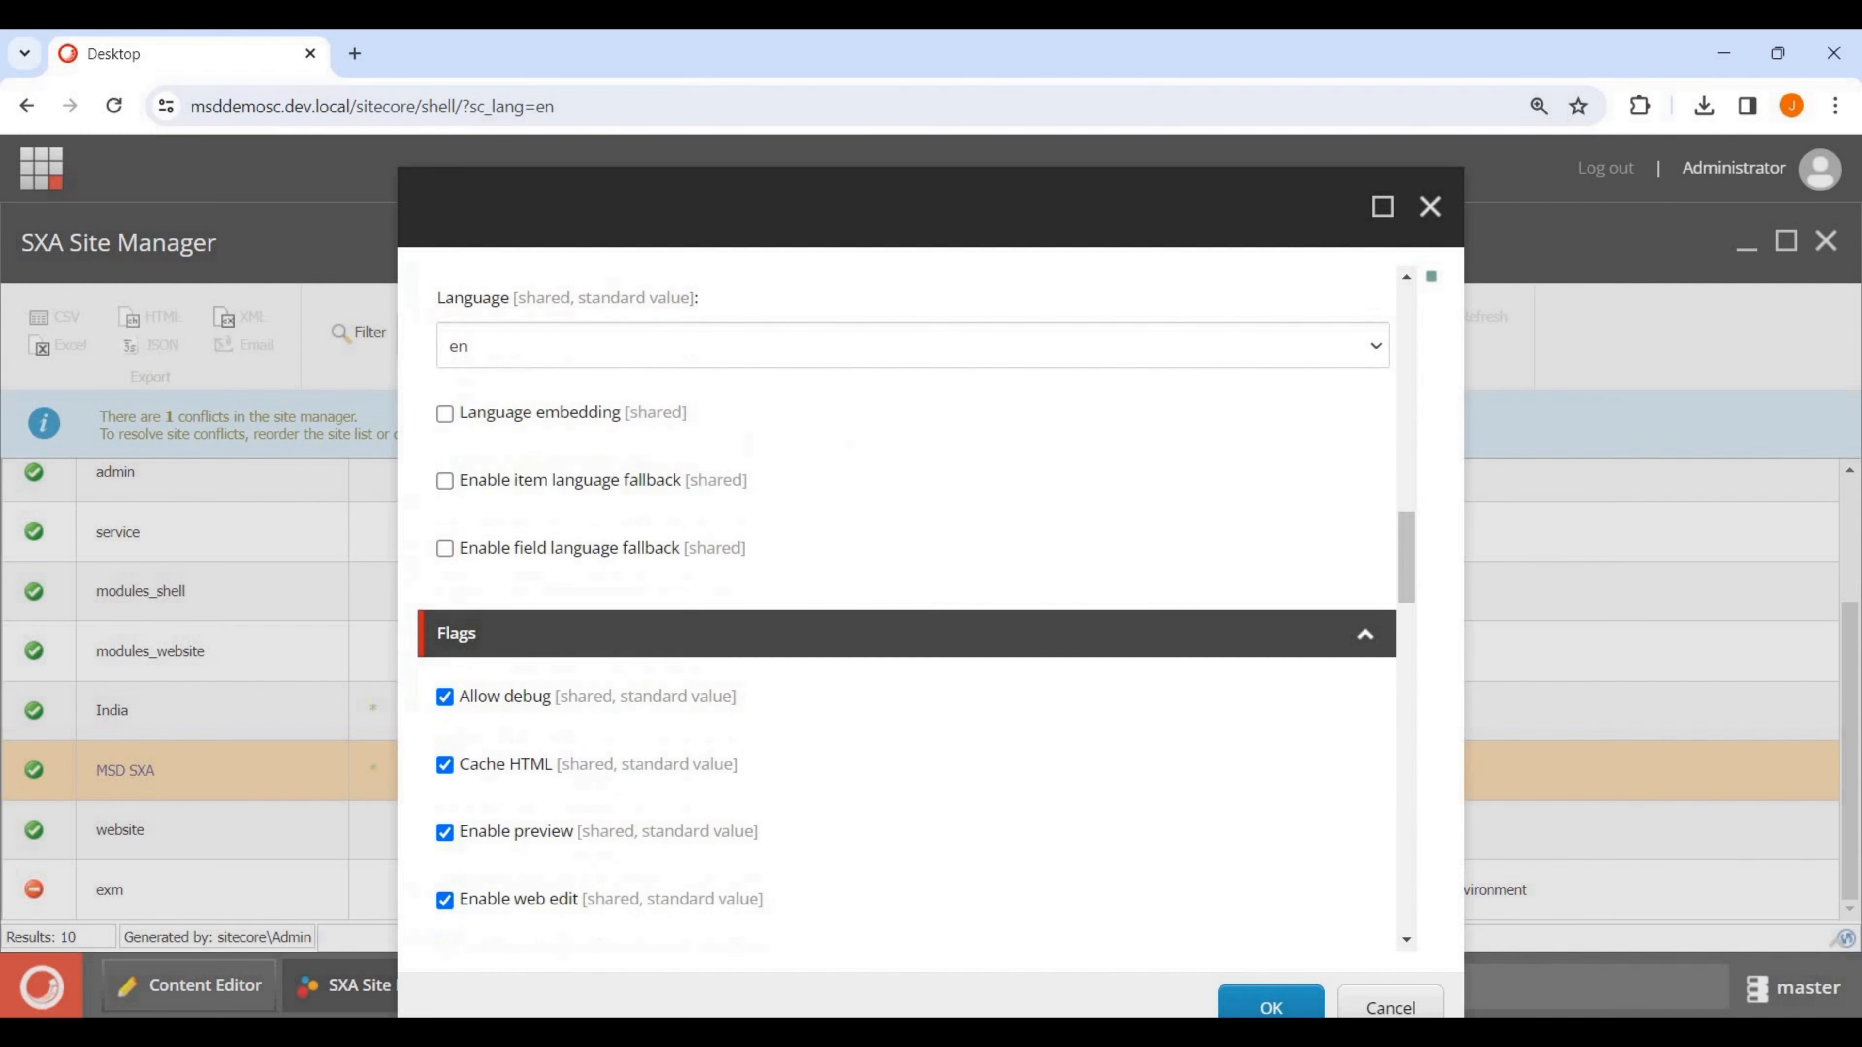
scroll(912, 608, "down", 5)
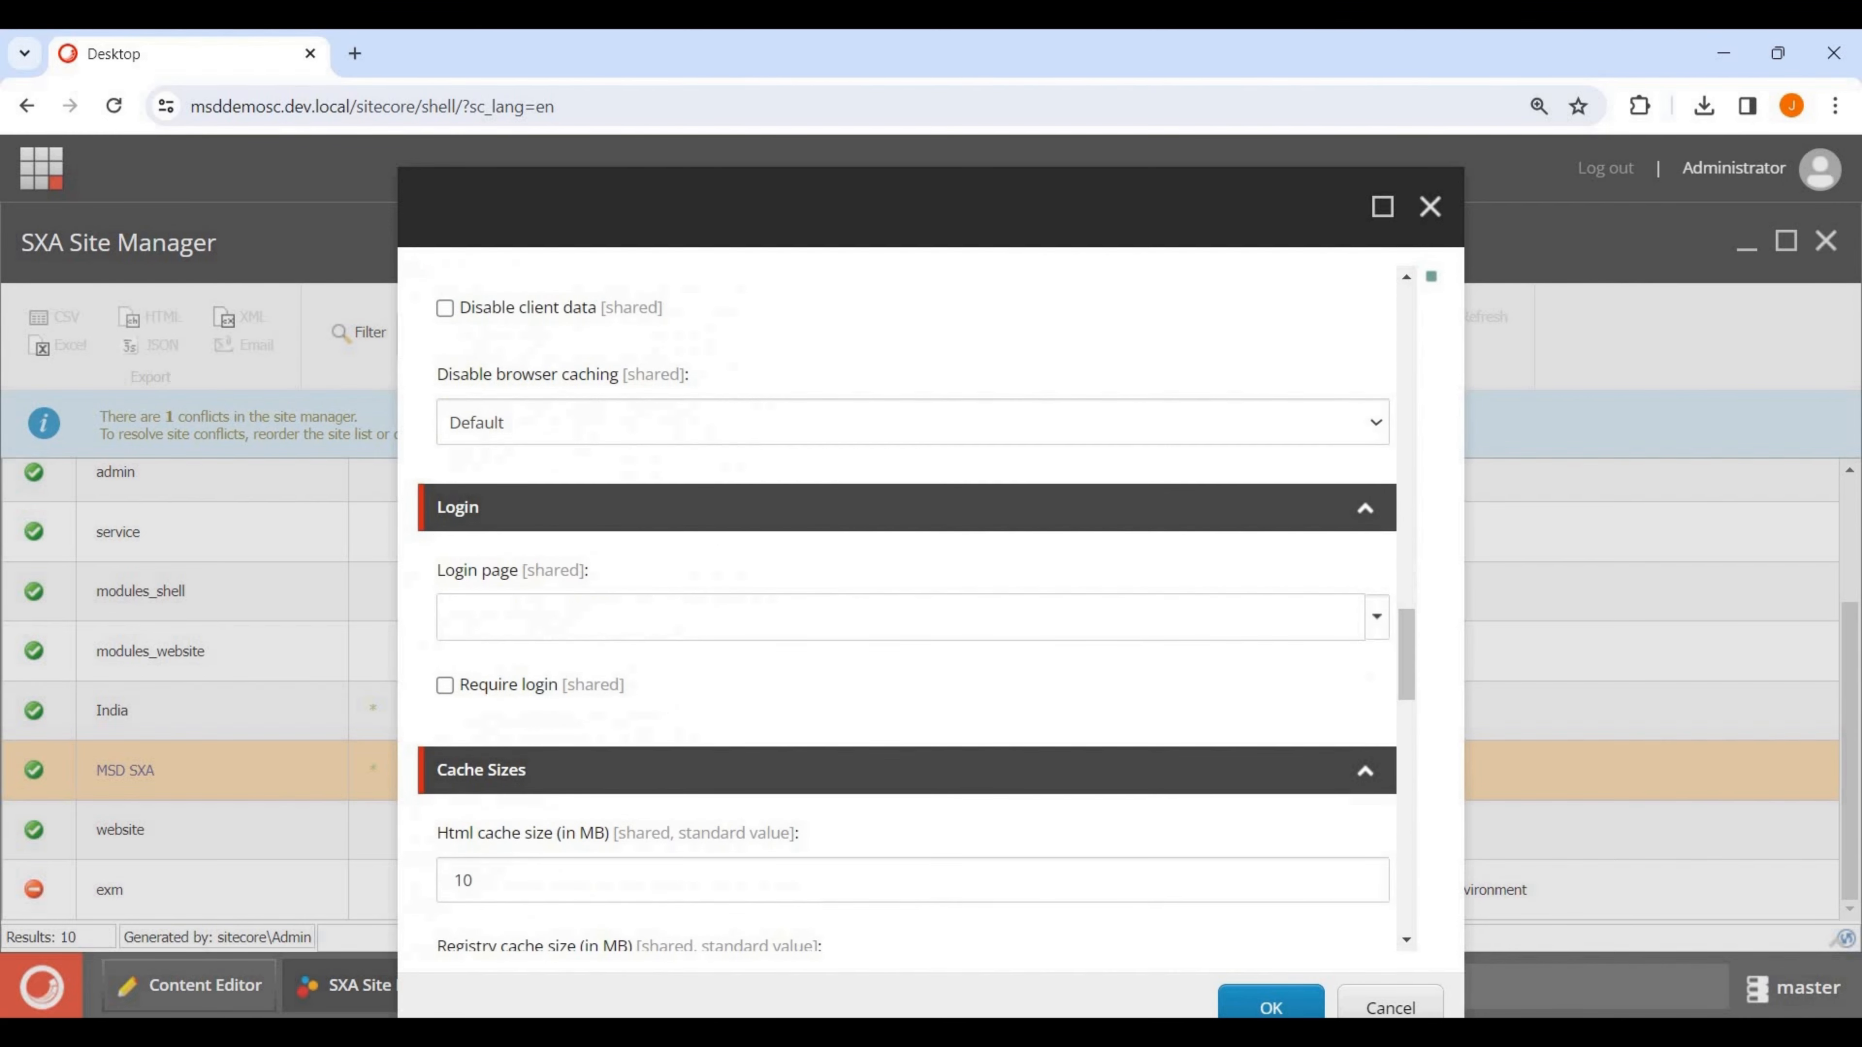
scroll(913, 608, "down", 3)
scroll(912, 609, "down", 3)
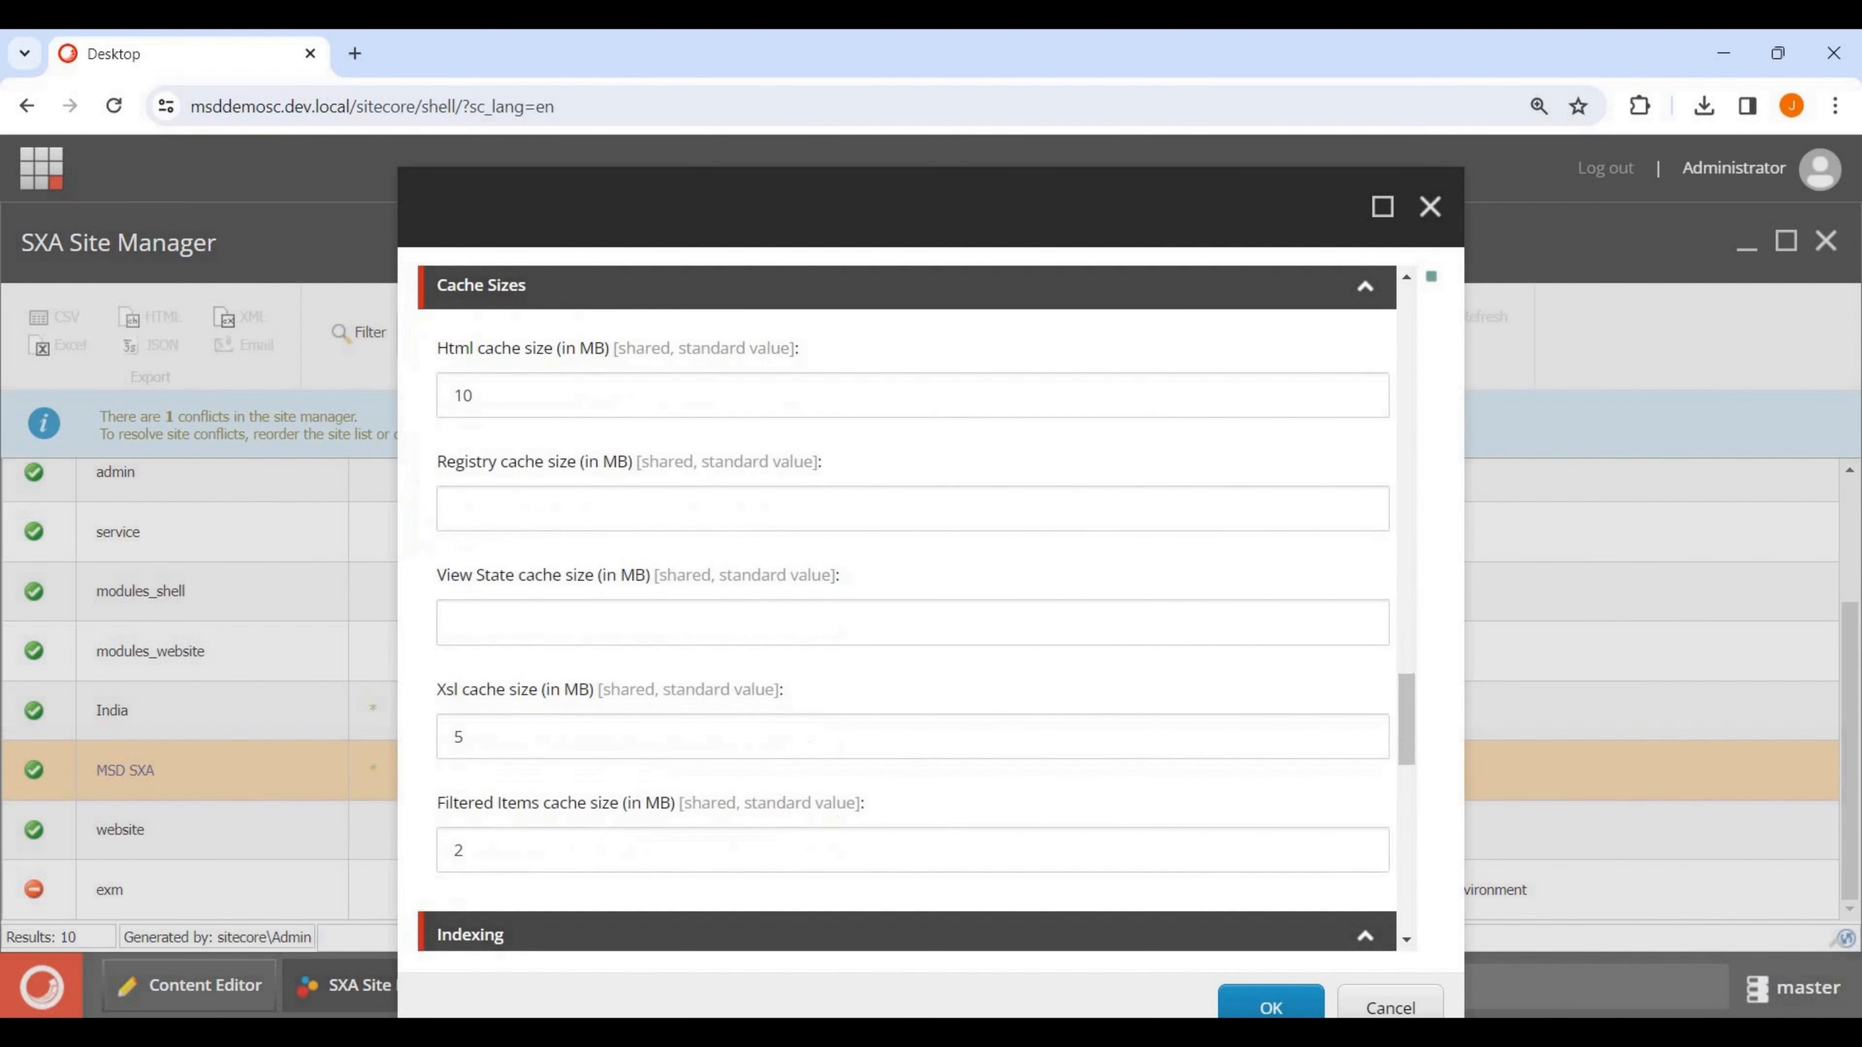
scroll(912, 609, "up", 20)
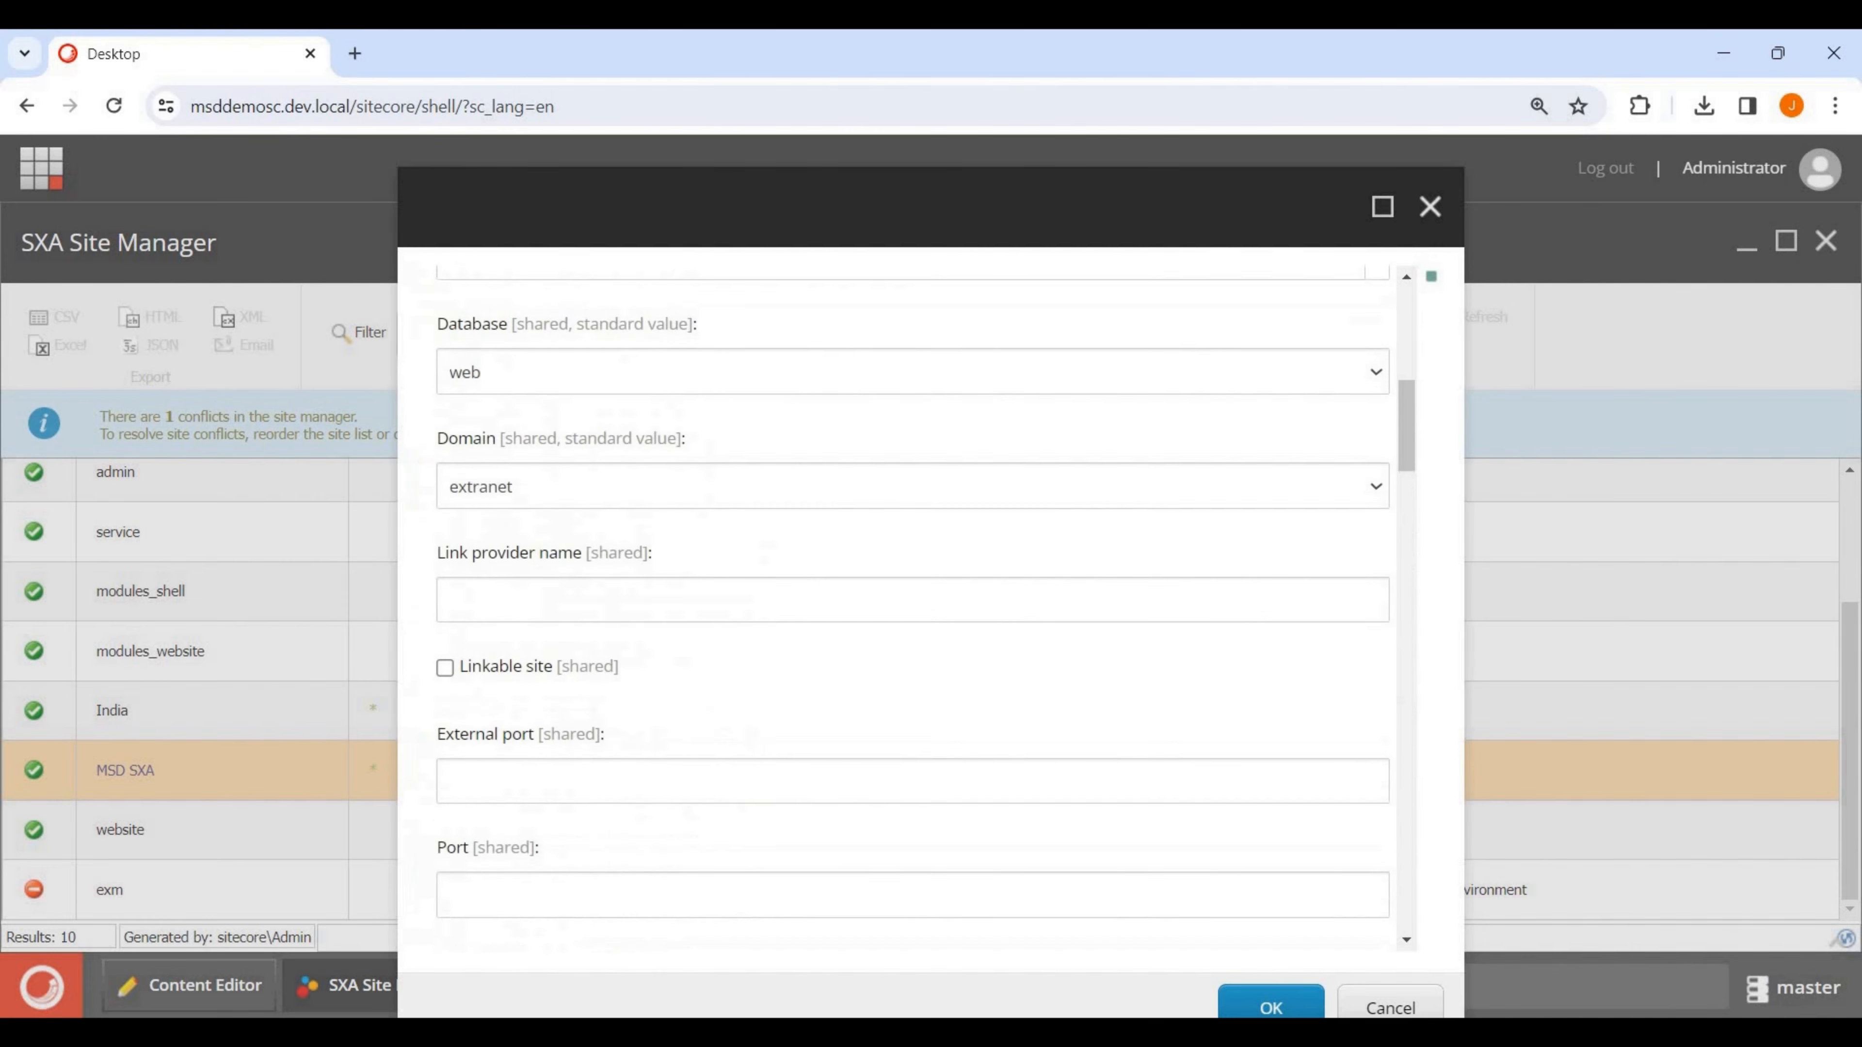
scroll(912, 608, "up", 1)
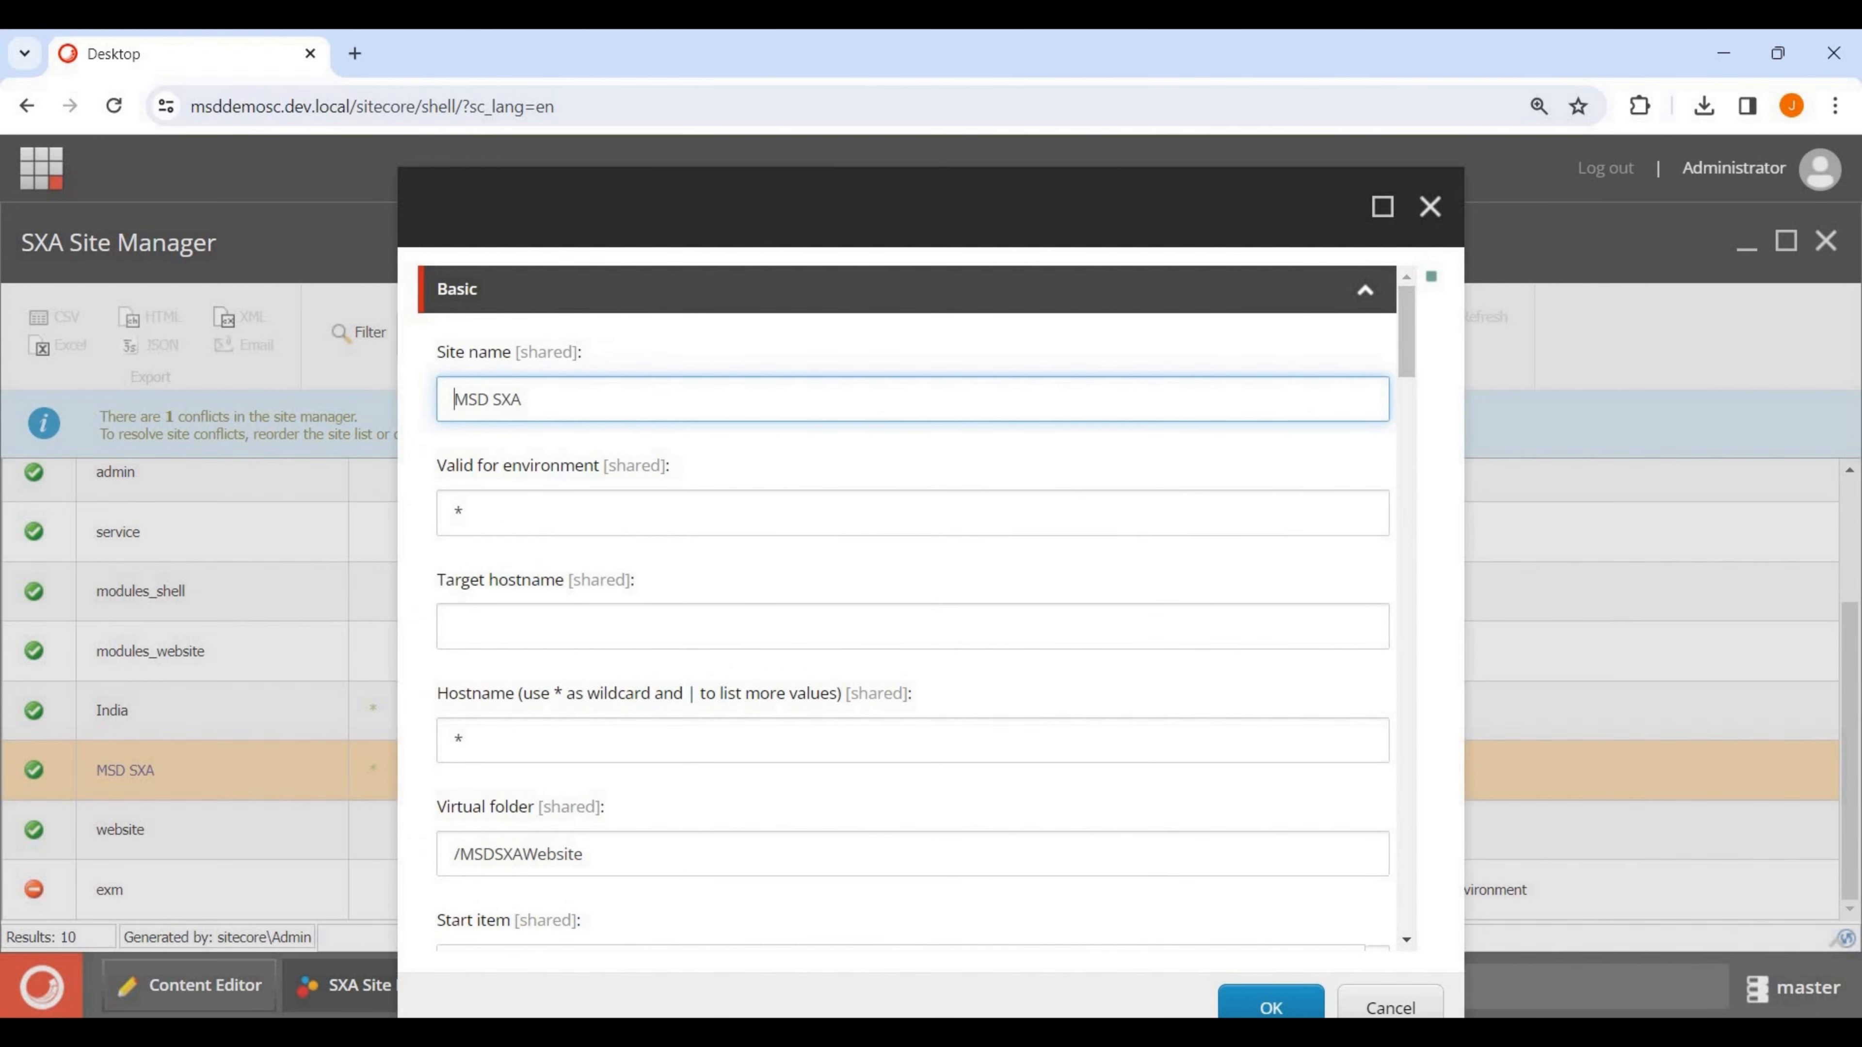
Examine the Basic and Language settings of the MSD SXA site definition, including hostname, virtual folder, start item, database and language fallback.
scroll(912, 608, "down", 2)
scroll(912, 609, "up", 2)
scroll(913, 609, "down", 2)
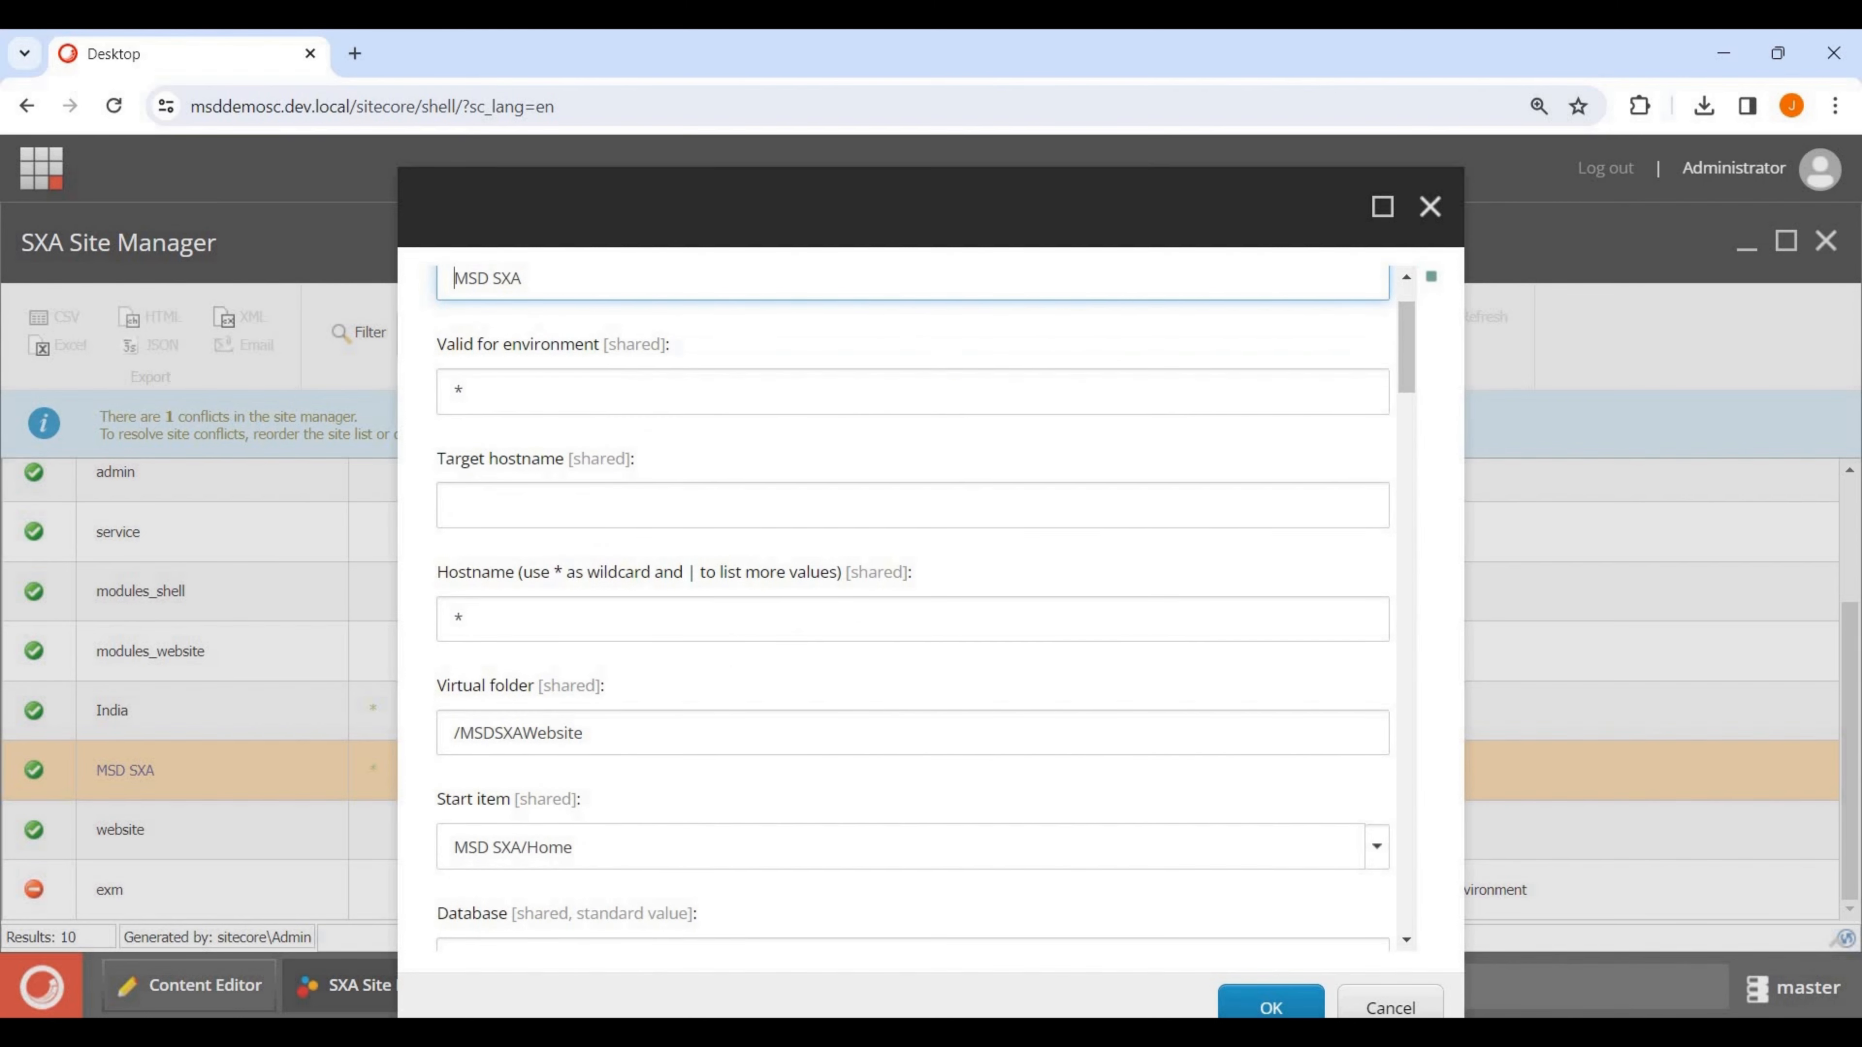
scroll(913, 608, "down", 2)
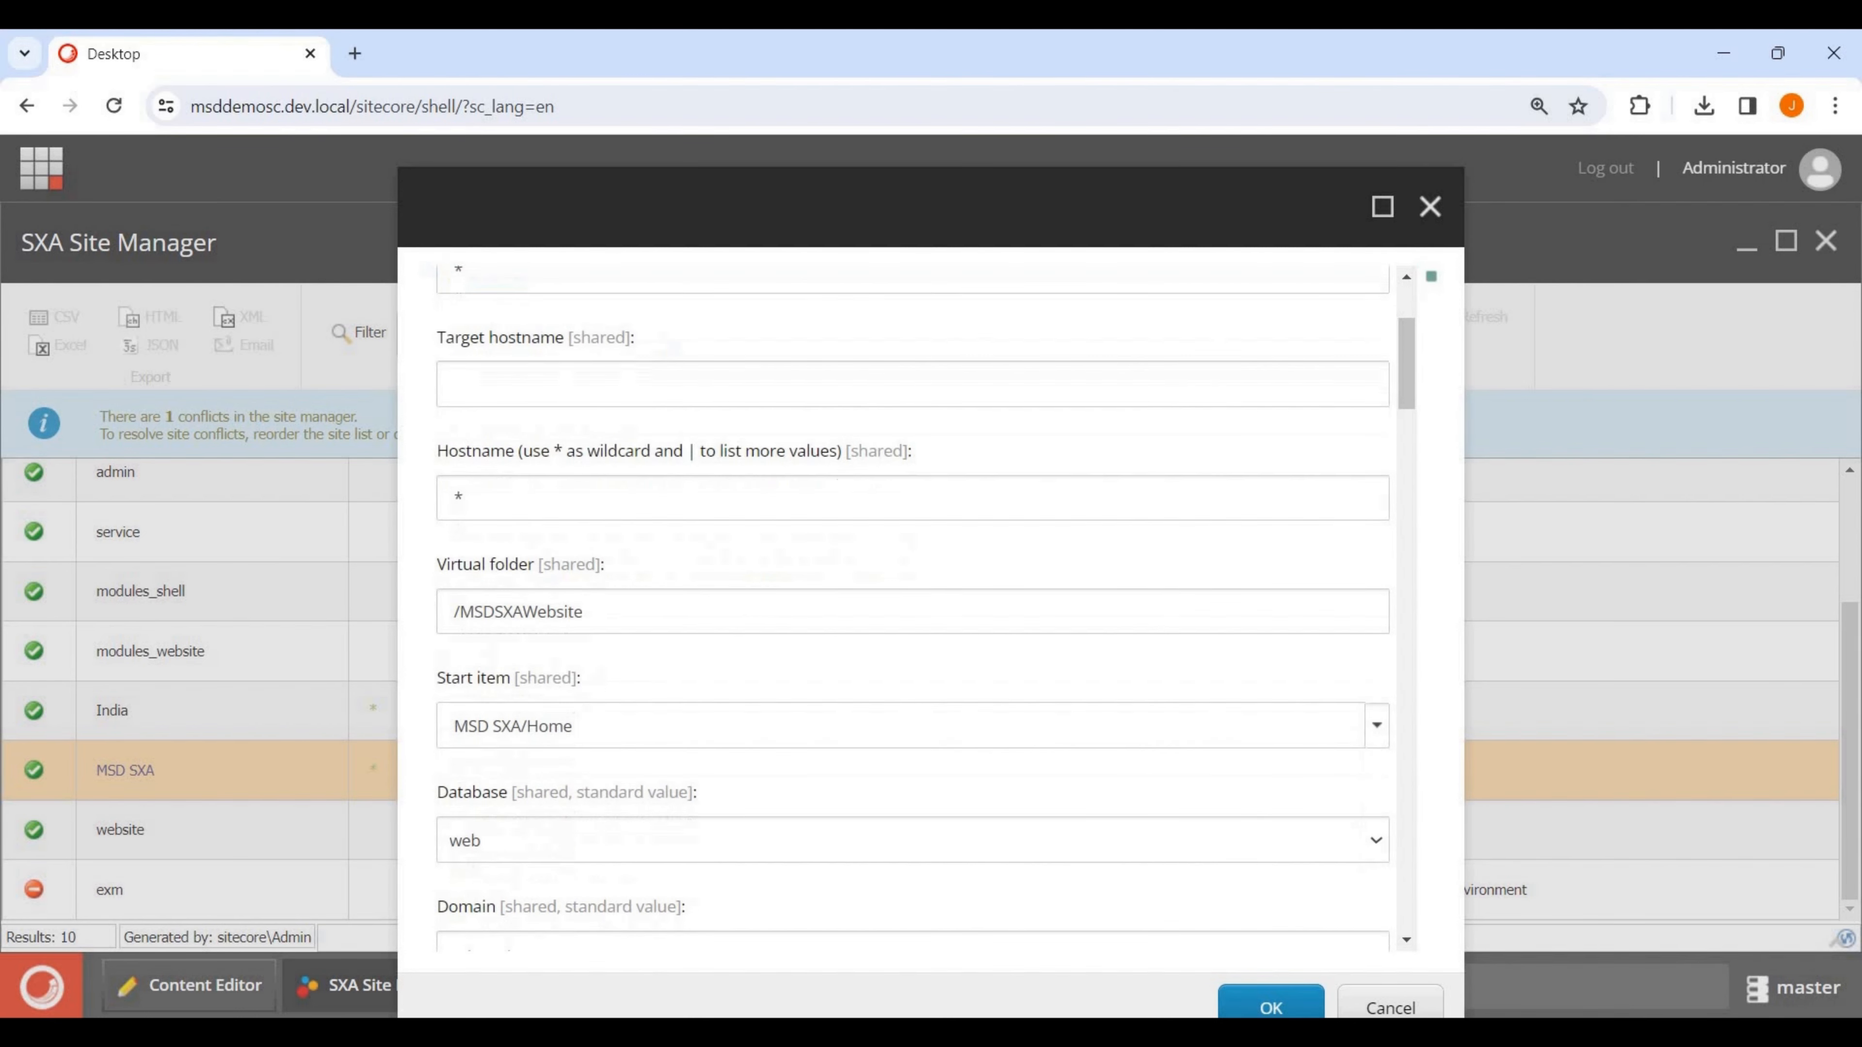
scroll(913, 608, "down", 2)
scroll(913, 608, "down", 4)
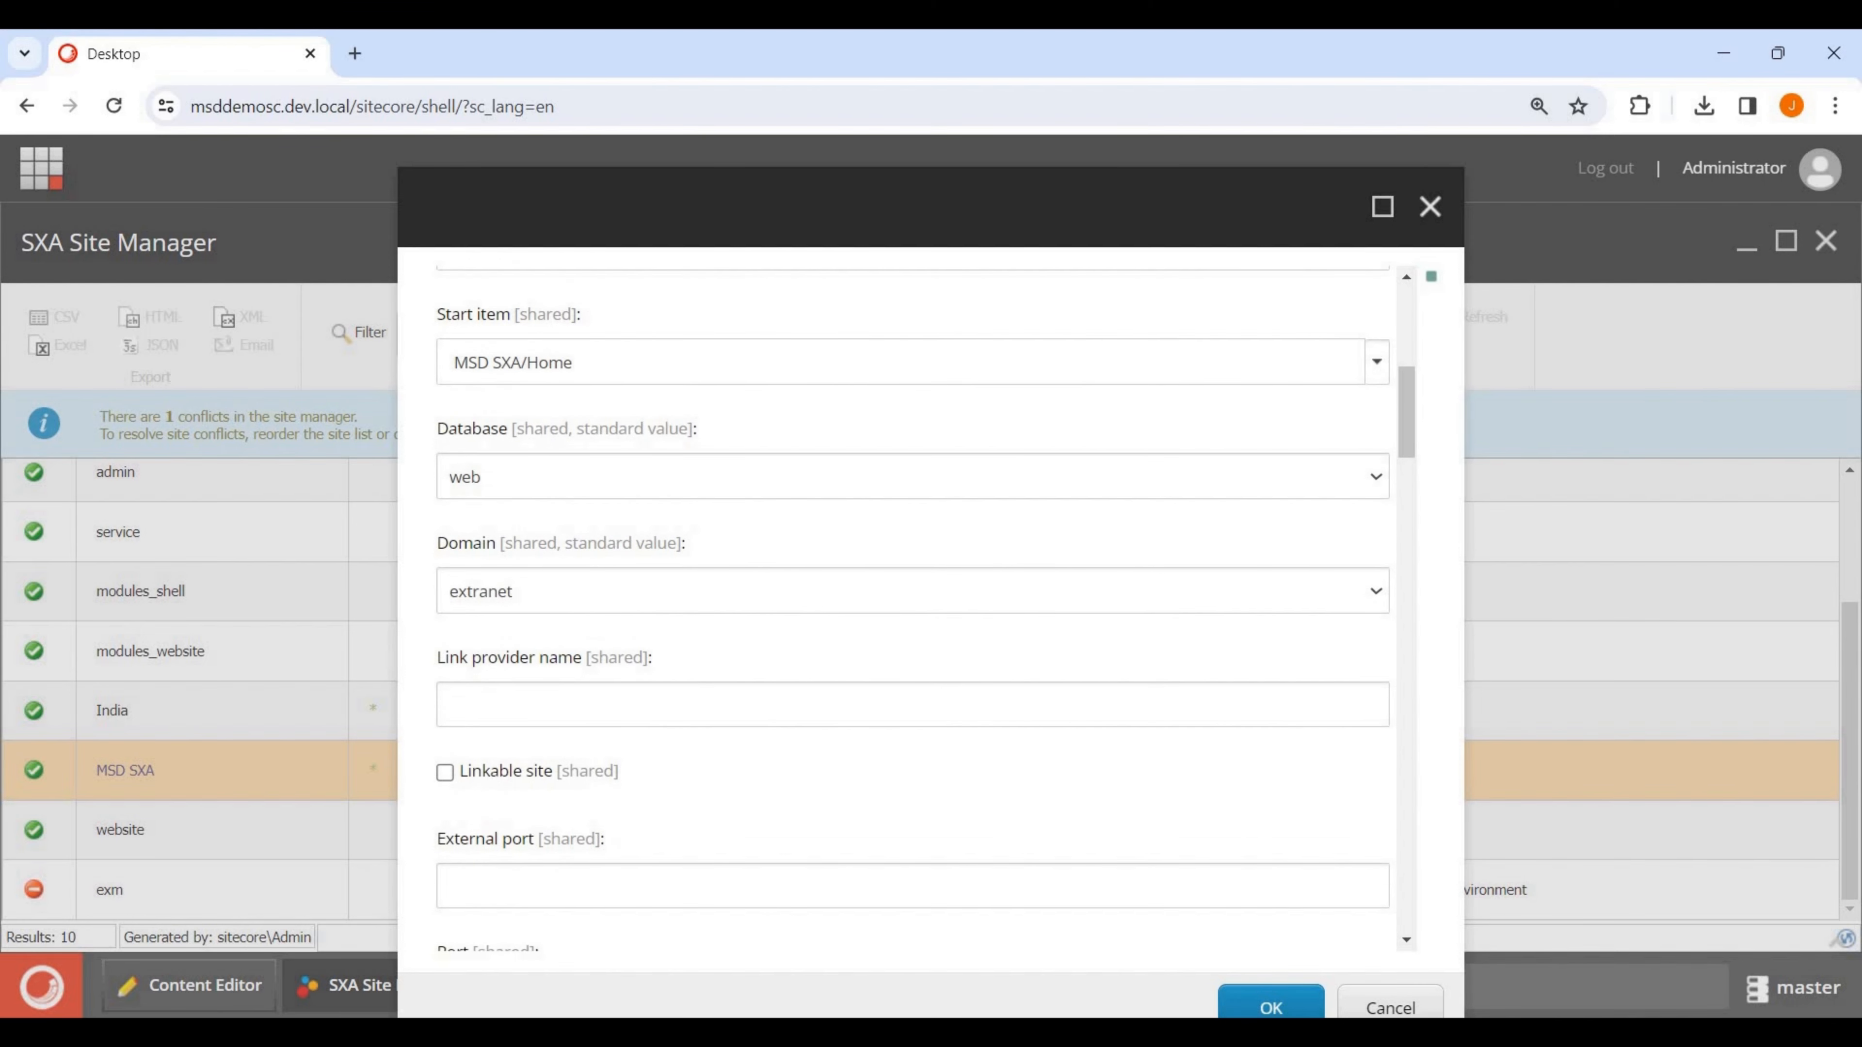
scroll(913, 609, "down", 6)
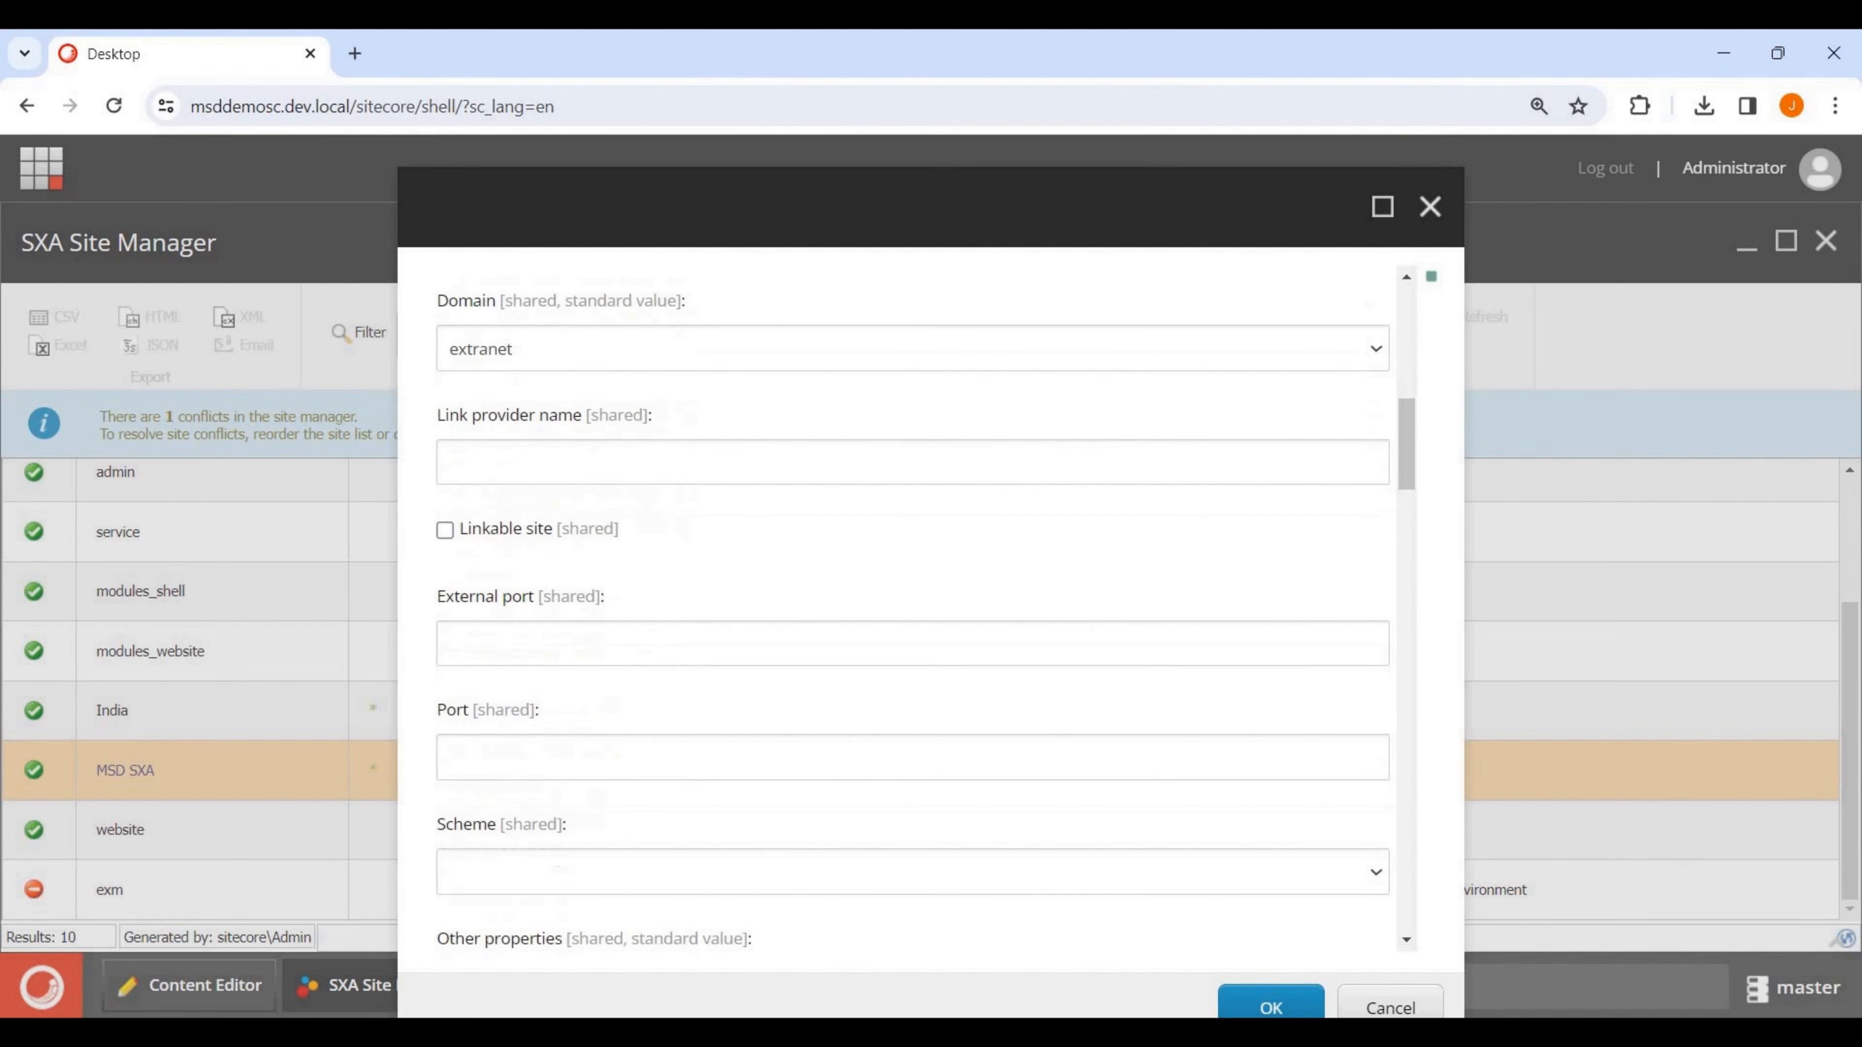
scroll(913, 608, "down", 4)
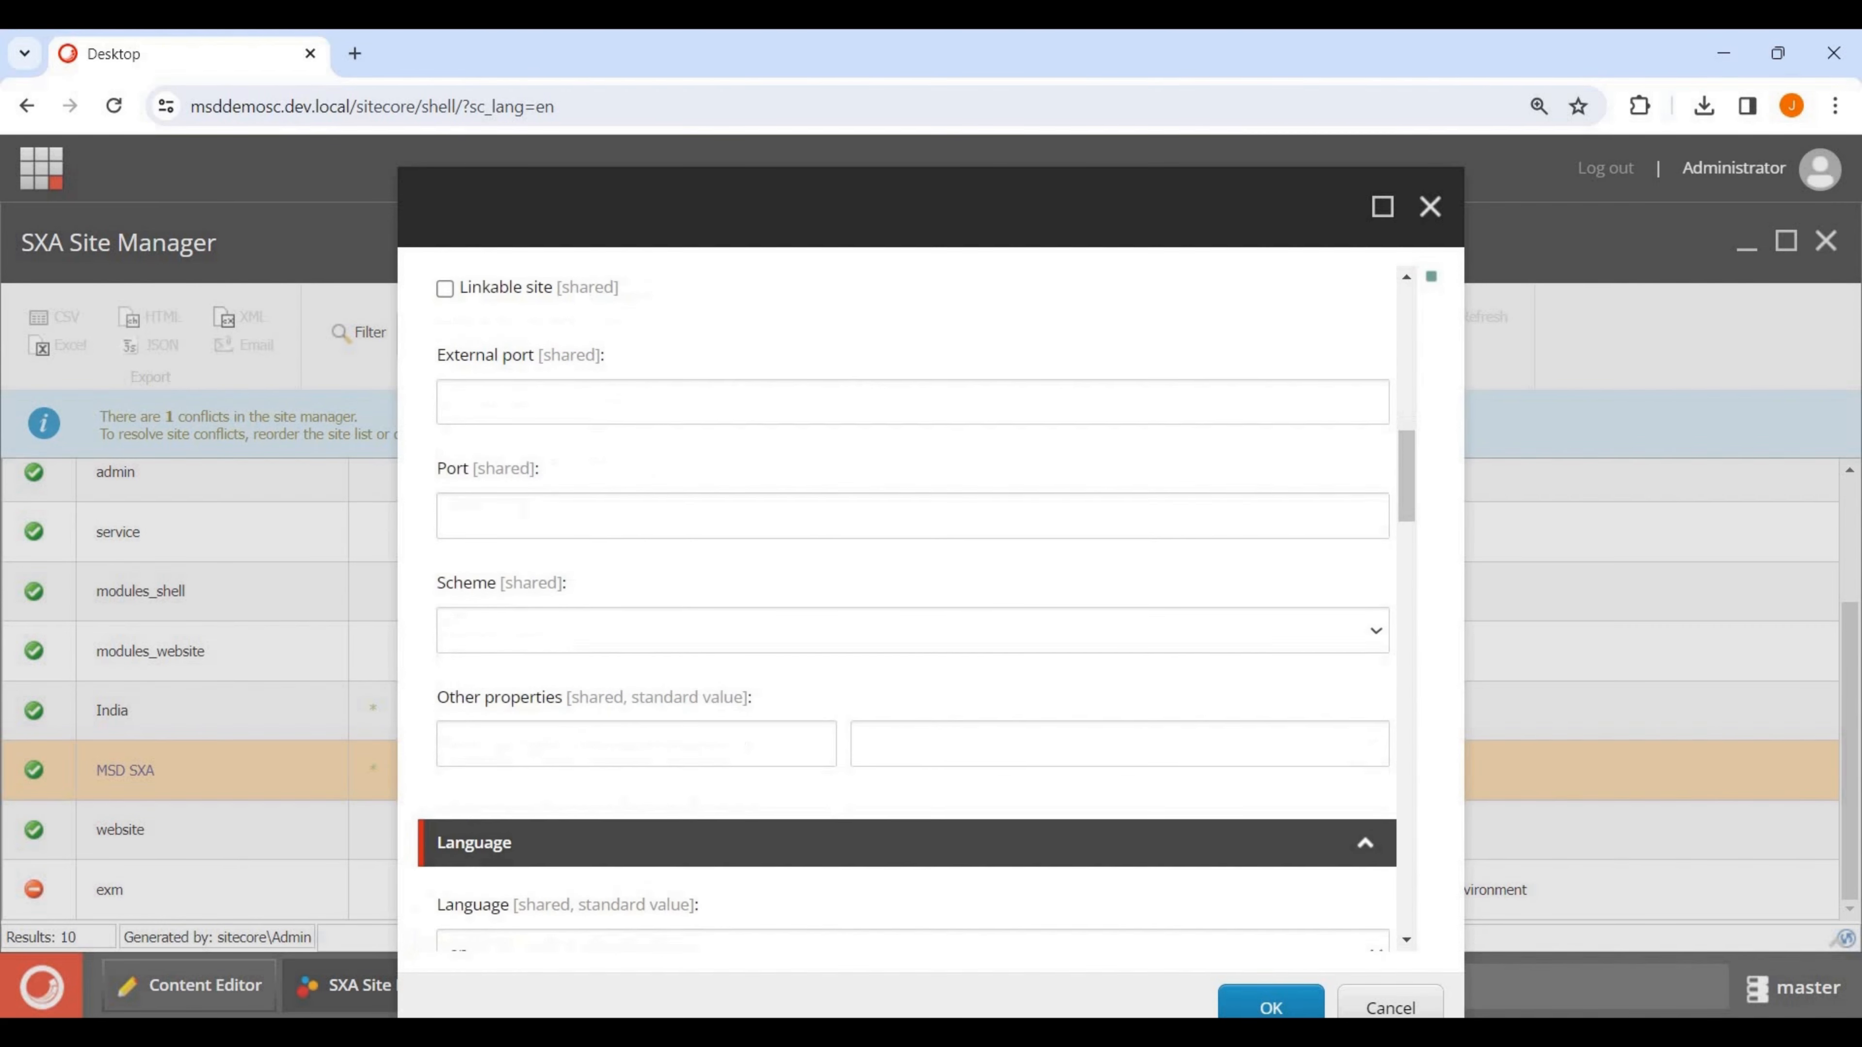
scroll(912, 609, "down", 2)
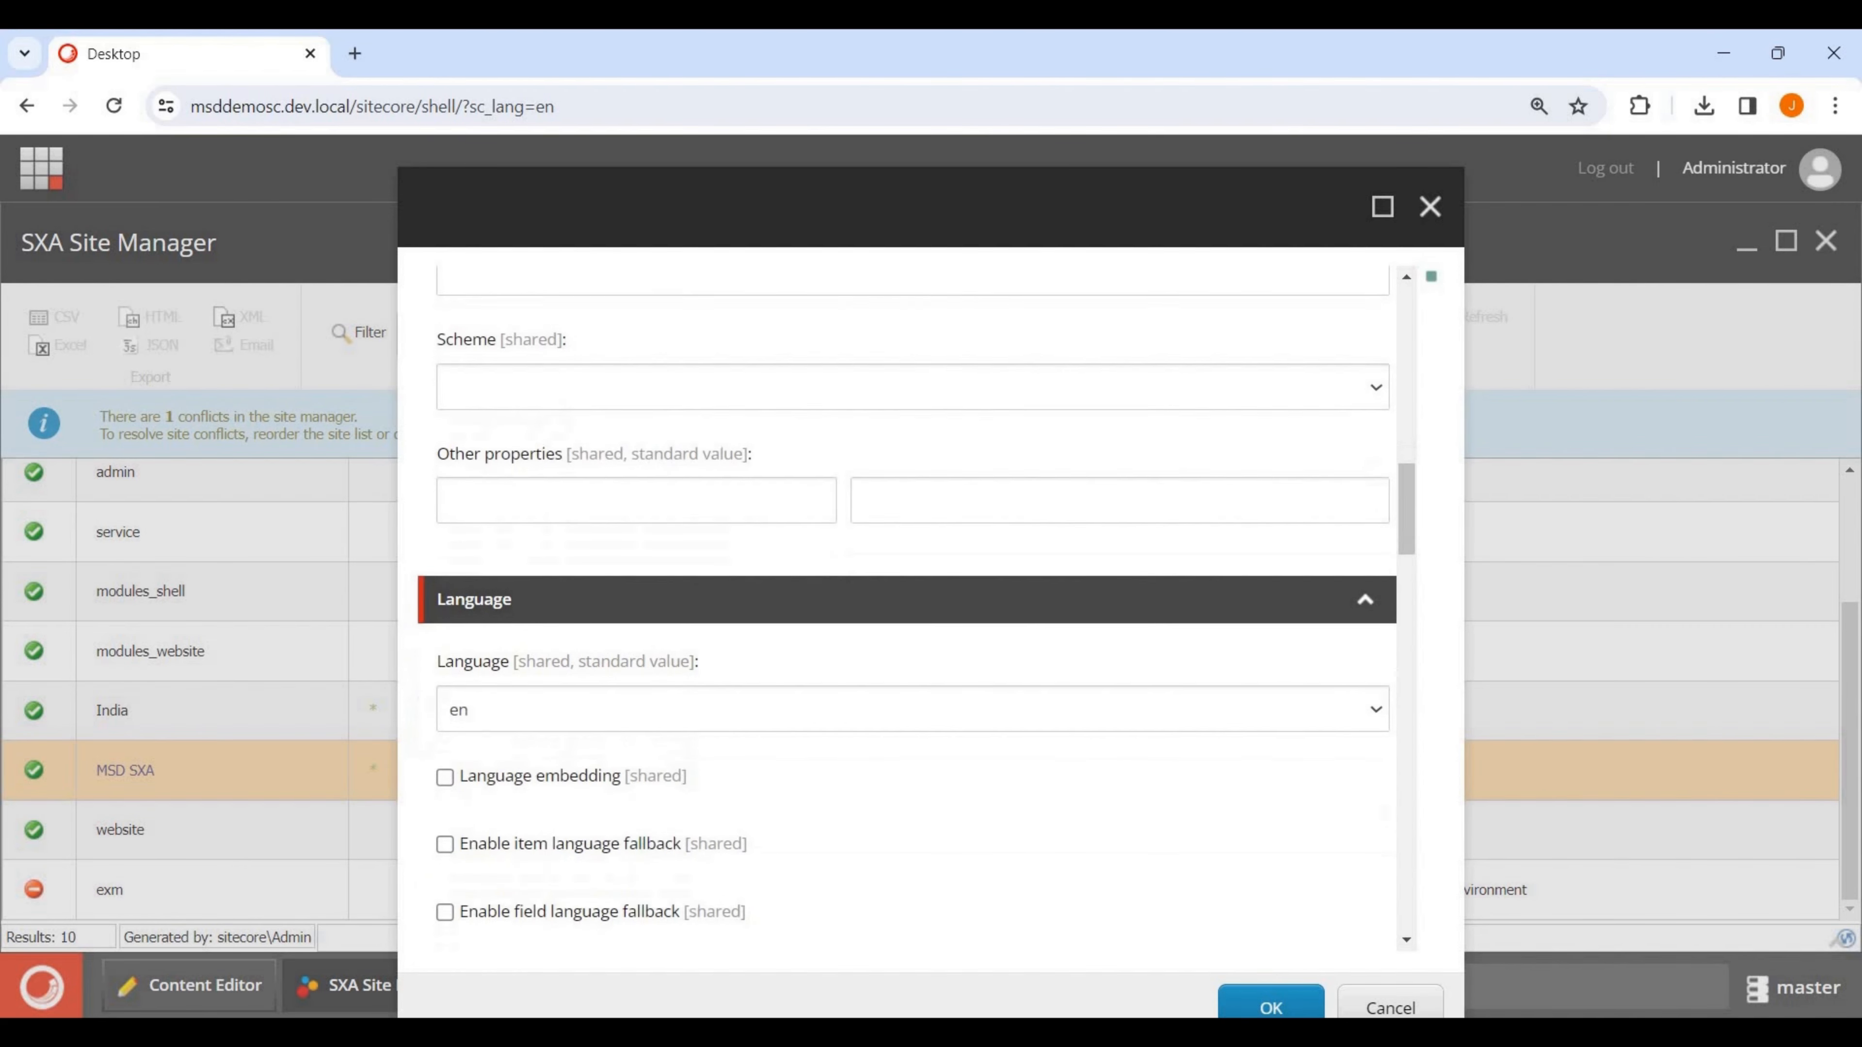
scroll(913, 608, "down", 2)
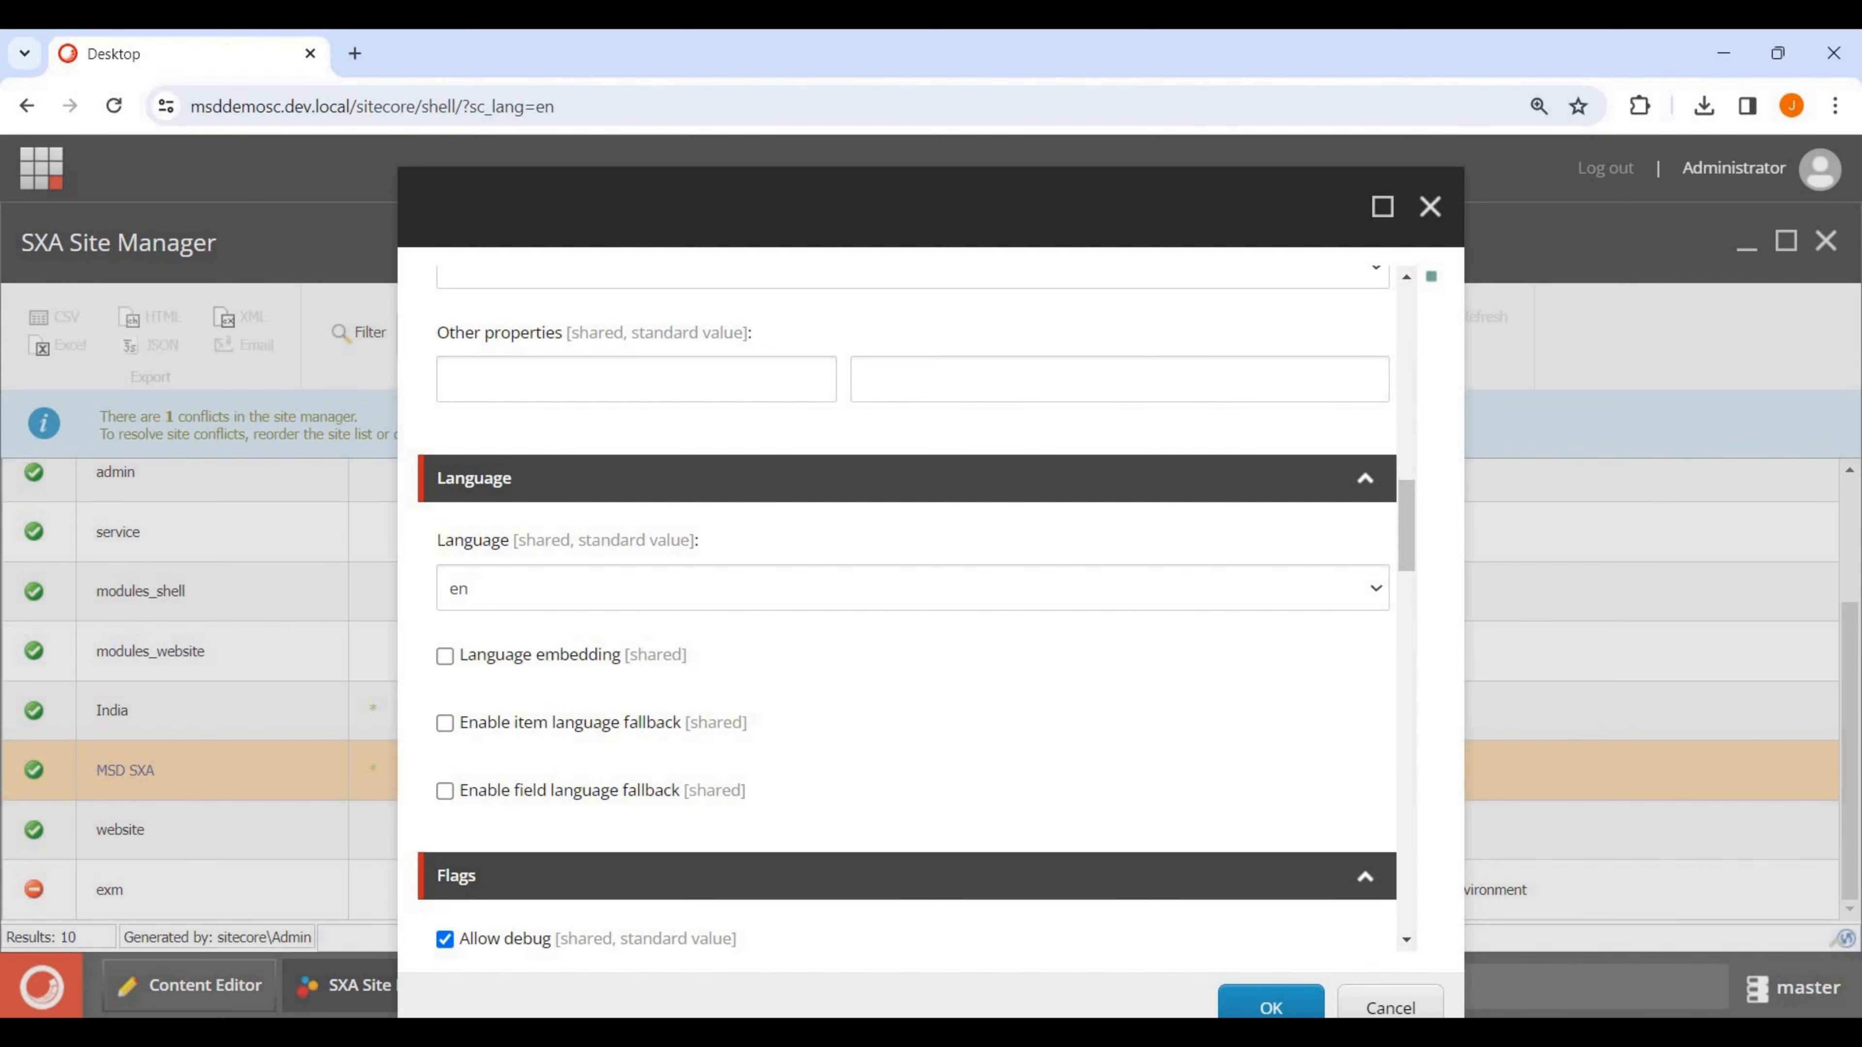
scroll(913, 609, "down", 2)
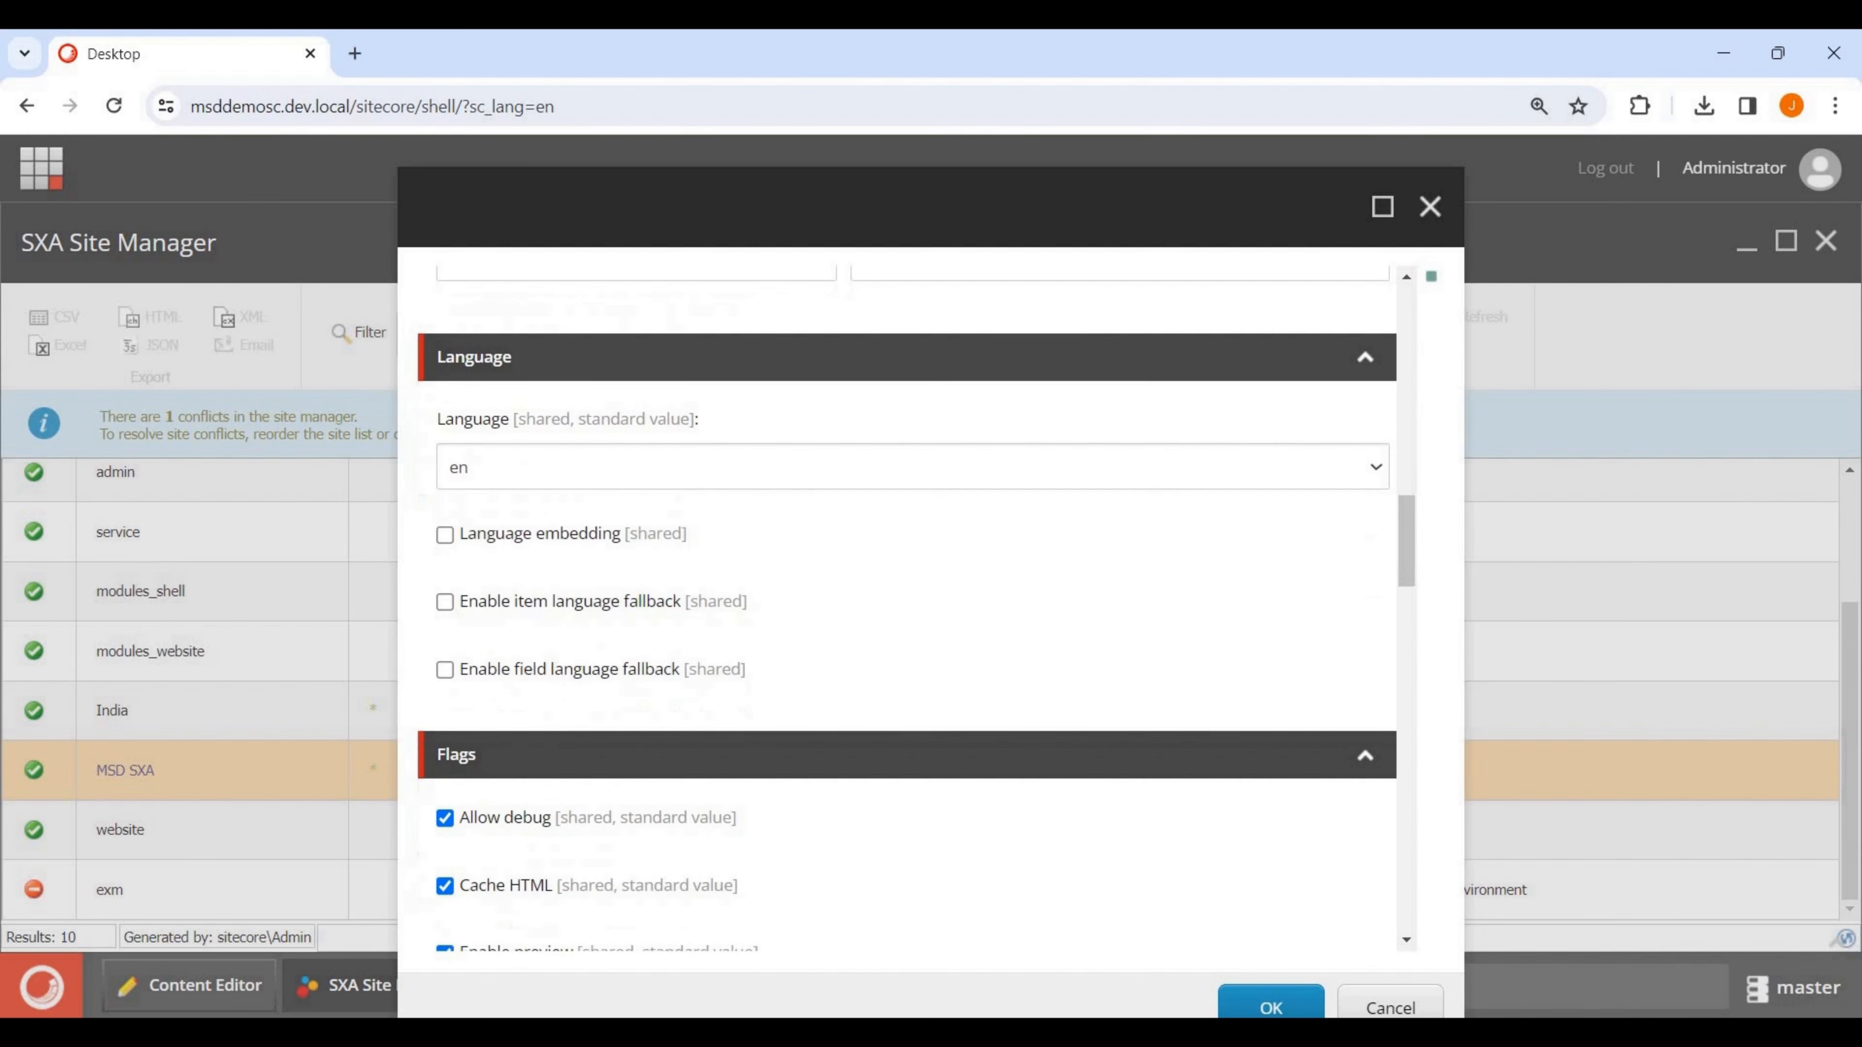
Examine the site definition's Flags, Login, Cache Sizes, Indexing, Service page URLs and Globalization settings, and return to its beginning.
scroll(913, 609, "down", 4)
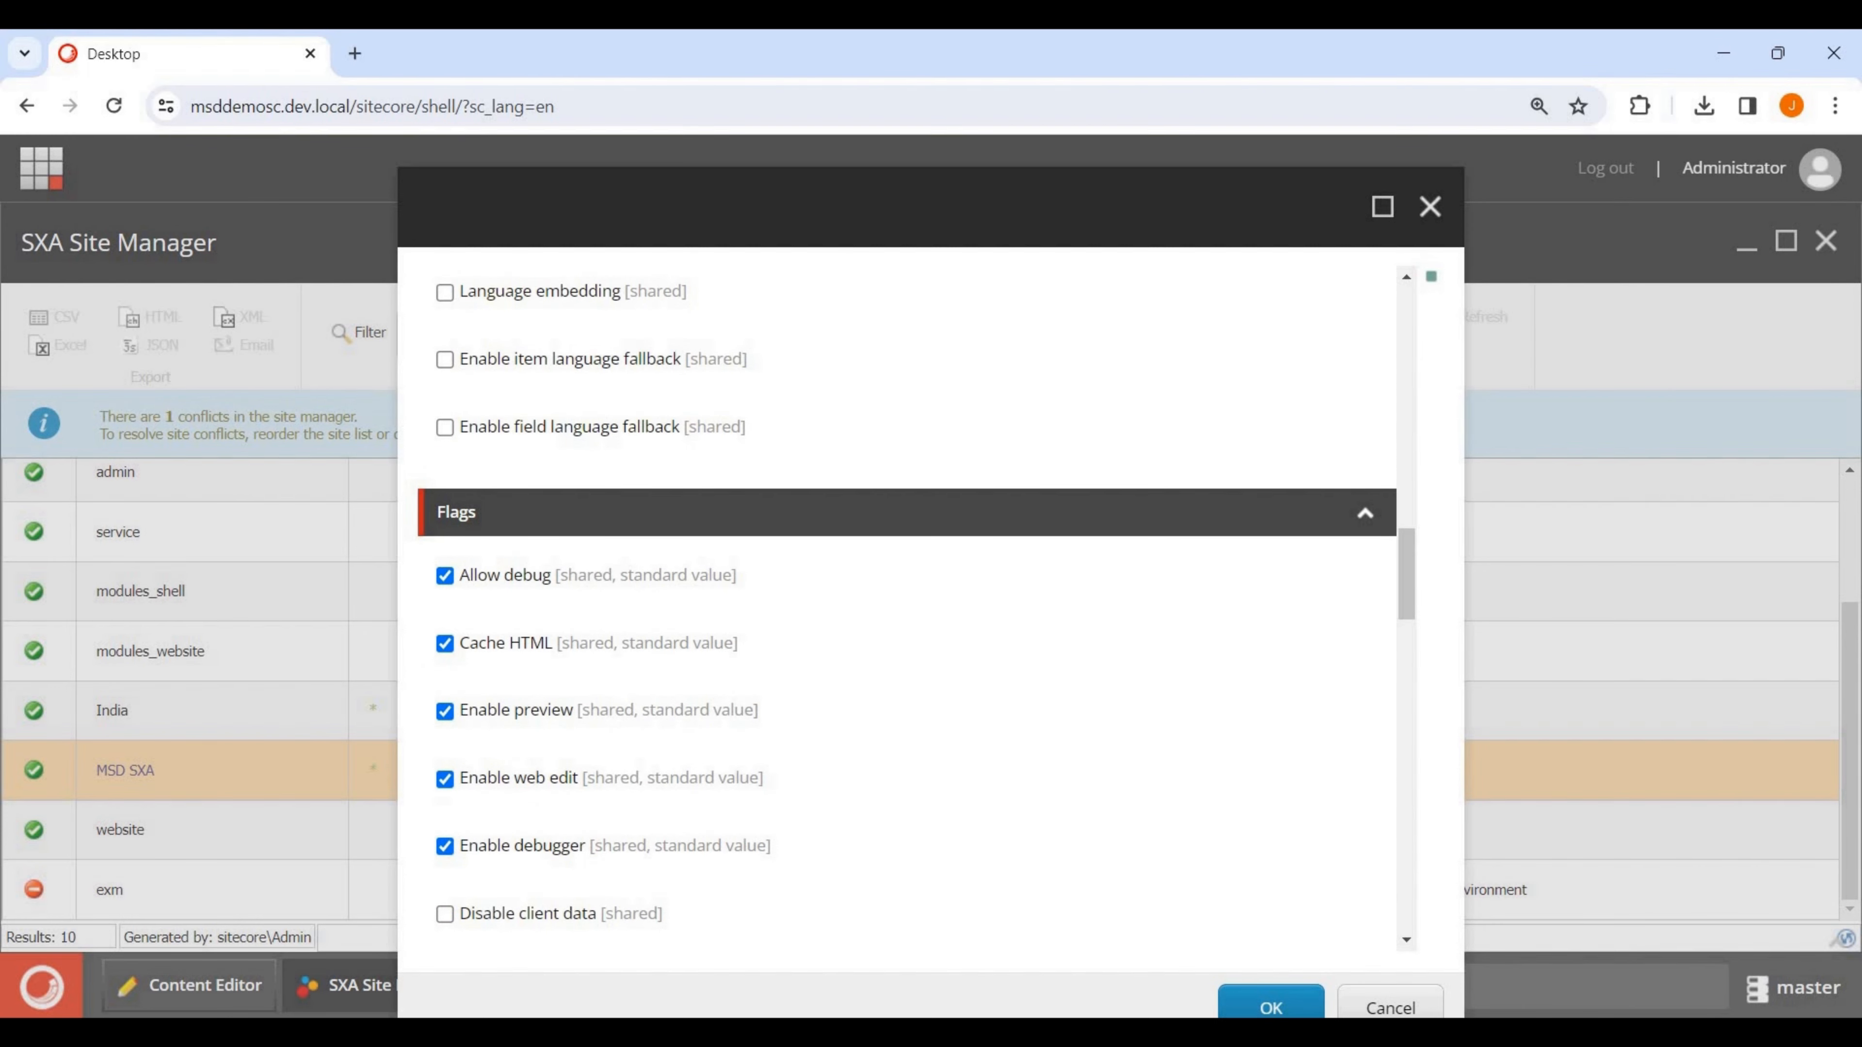
scroll(913, 608, "down", 4)
scroll(913, 609, "down", 3)
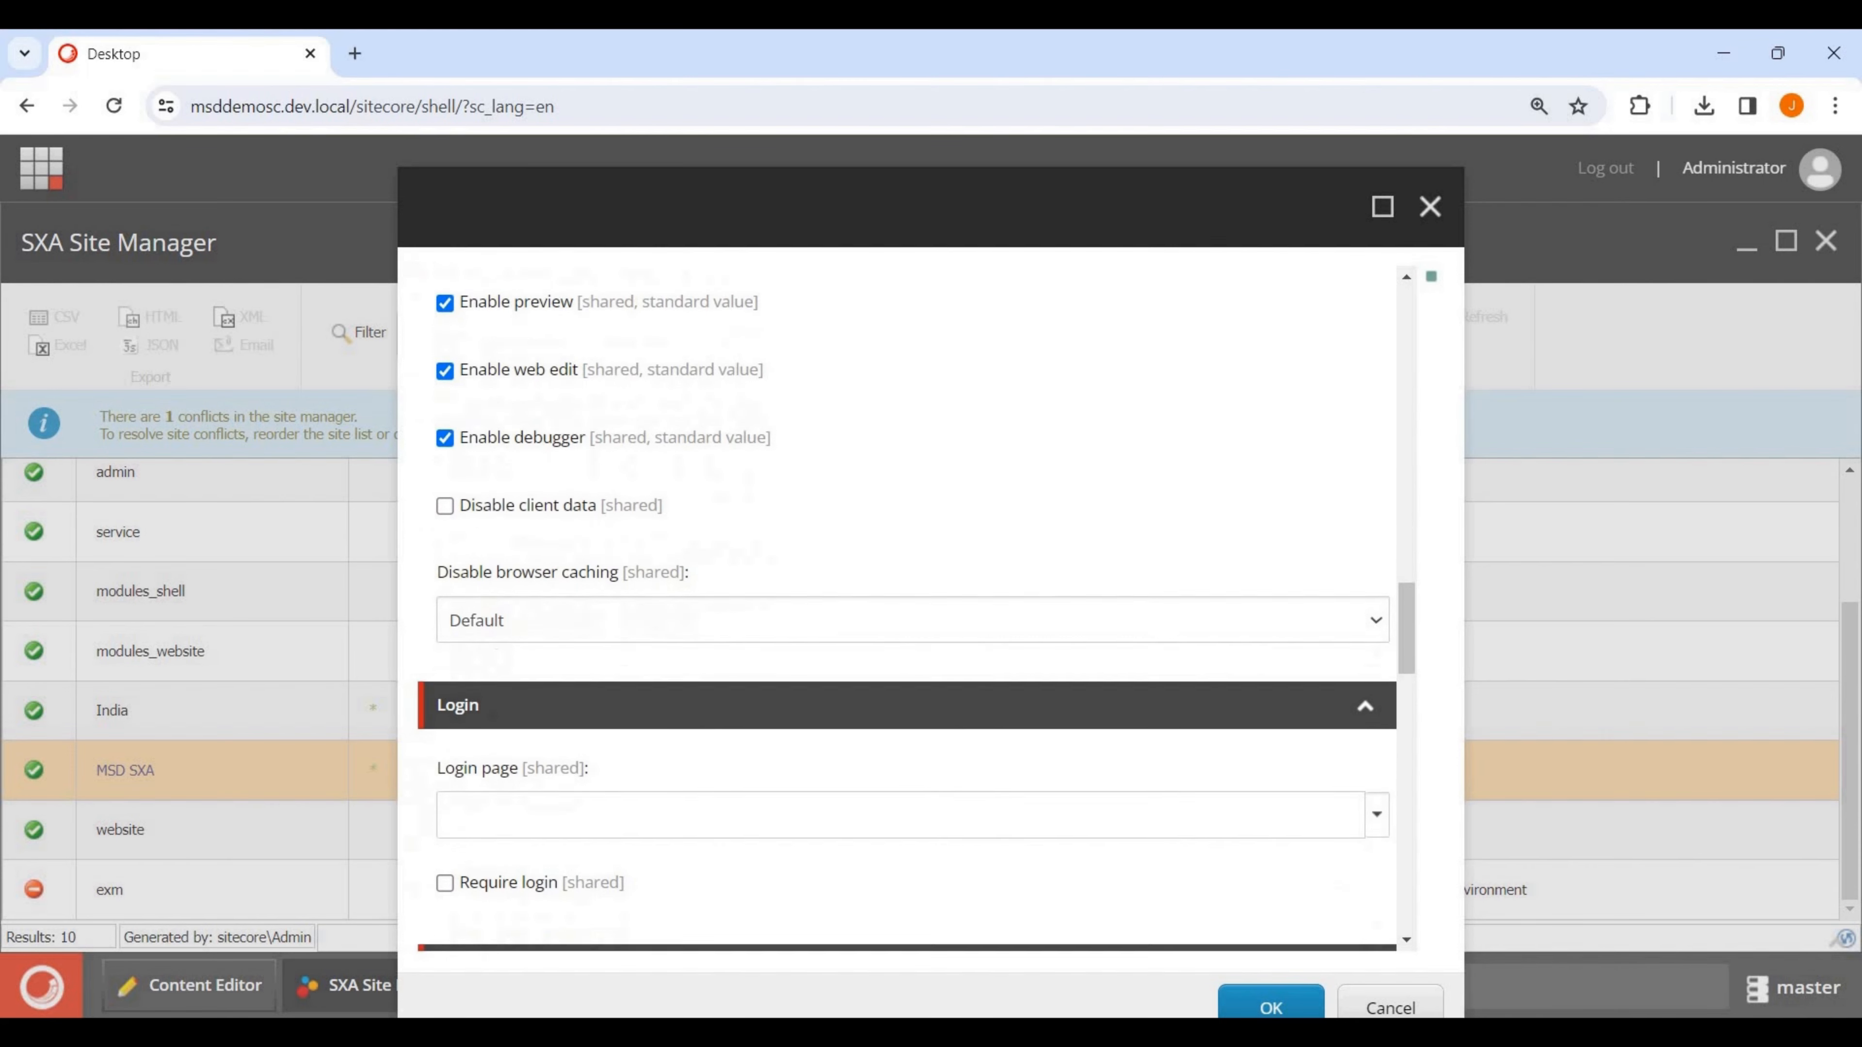
scroll(913, 609, "down", 3)
scroll(912, 609, "down", 4)
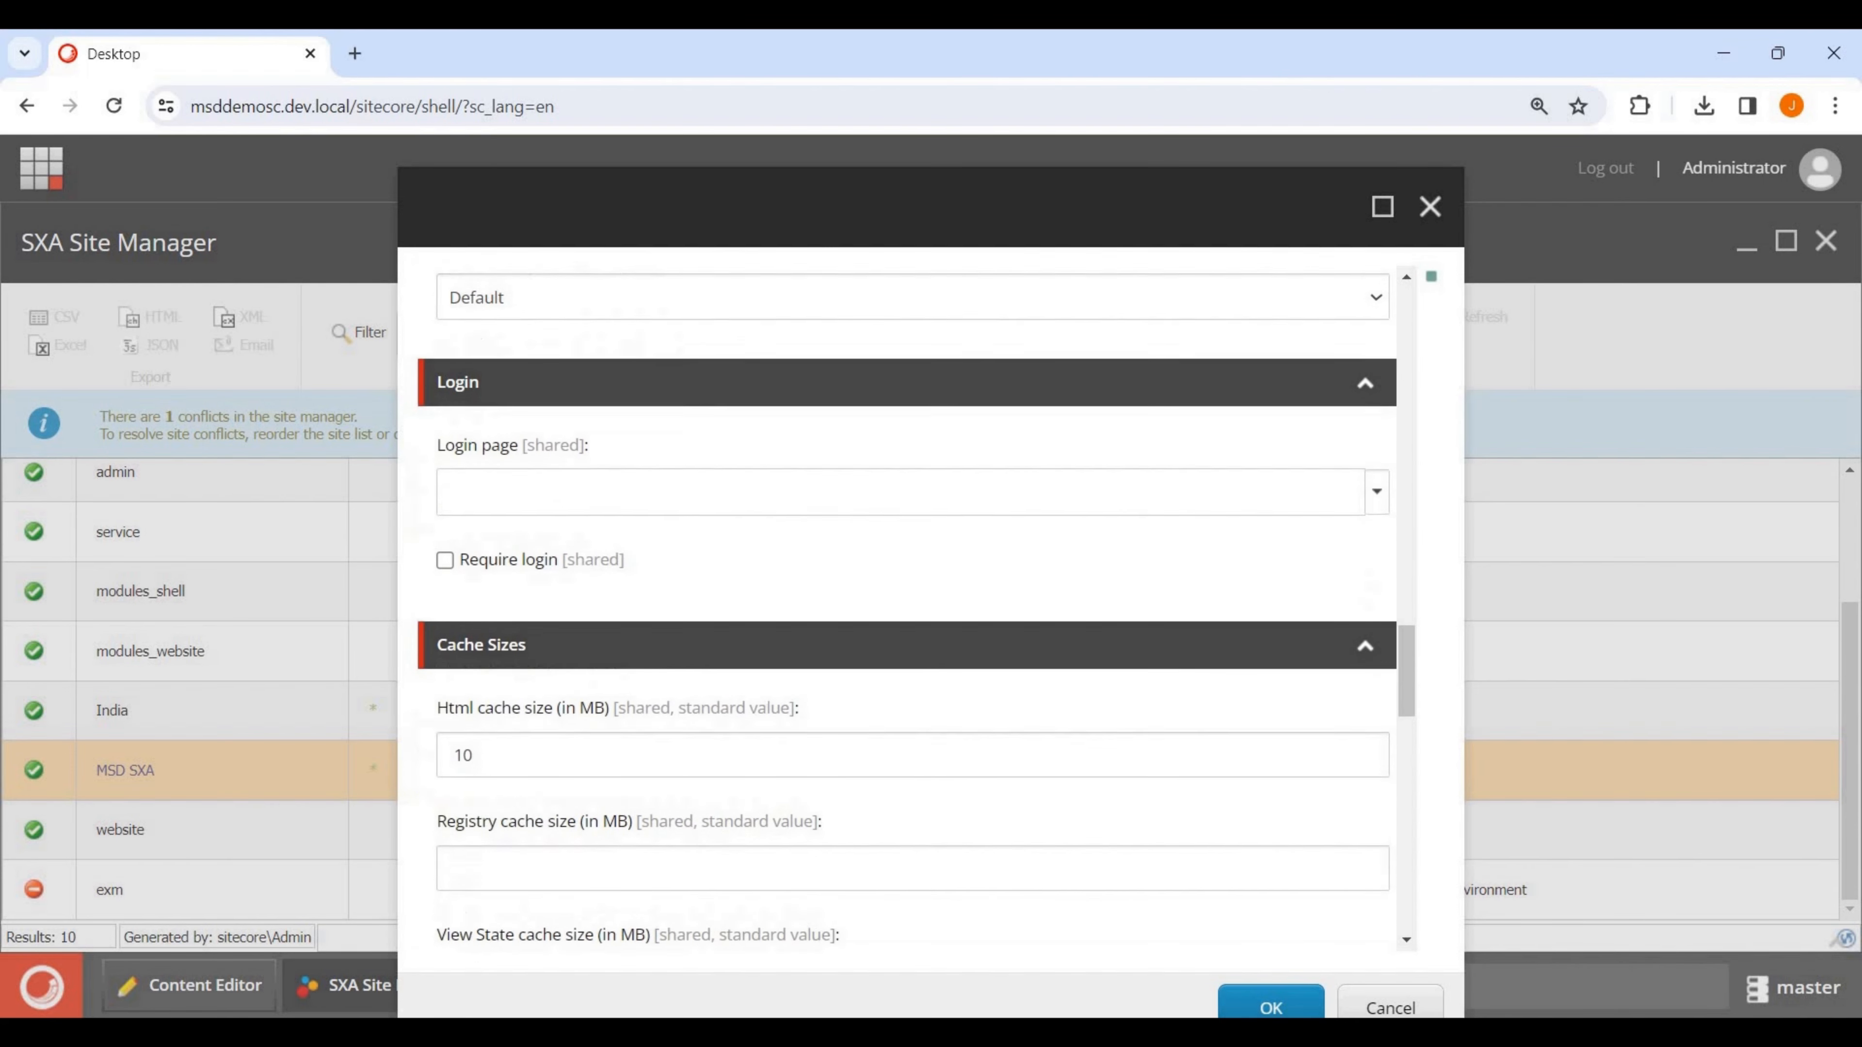
scroll(913, 609, "down", 10)
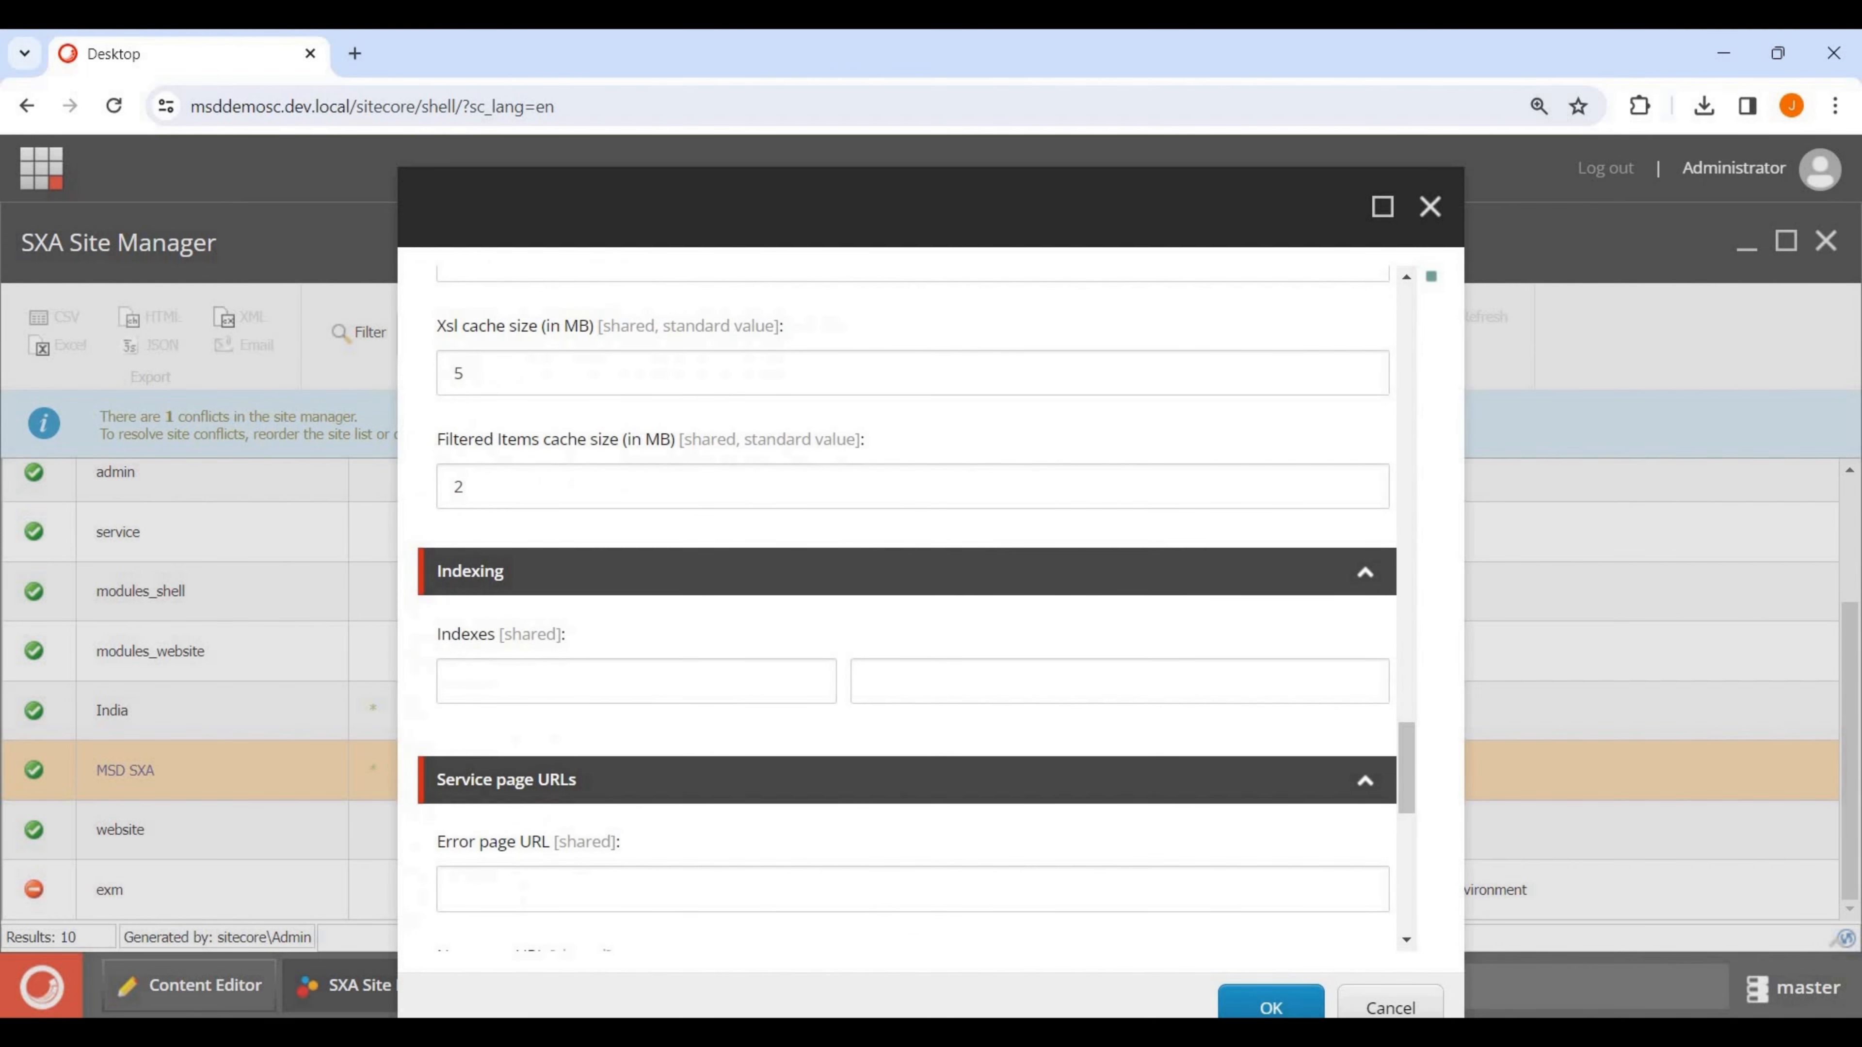
scroll(913, 609, "down", 4)
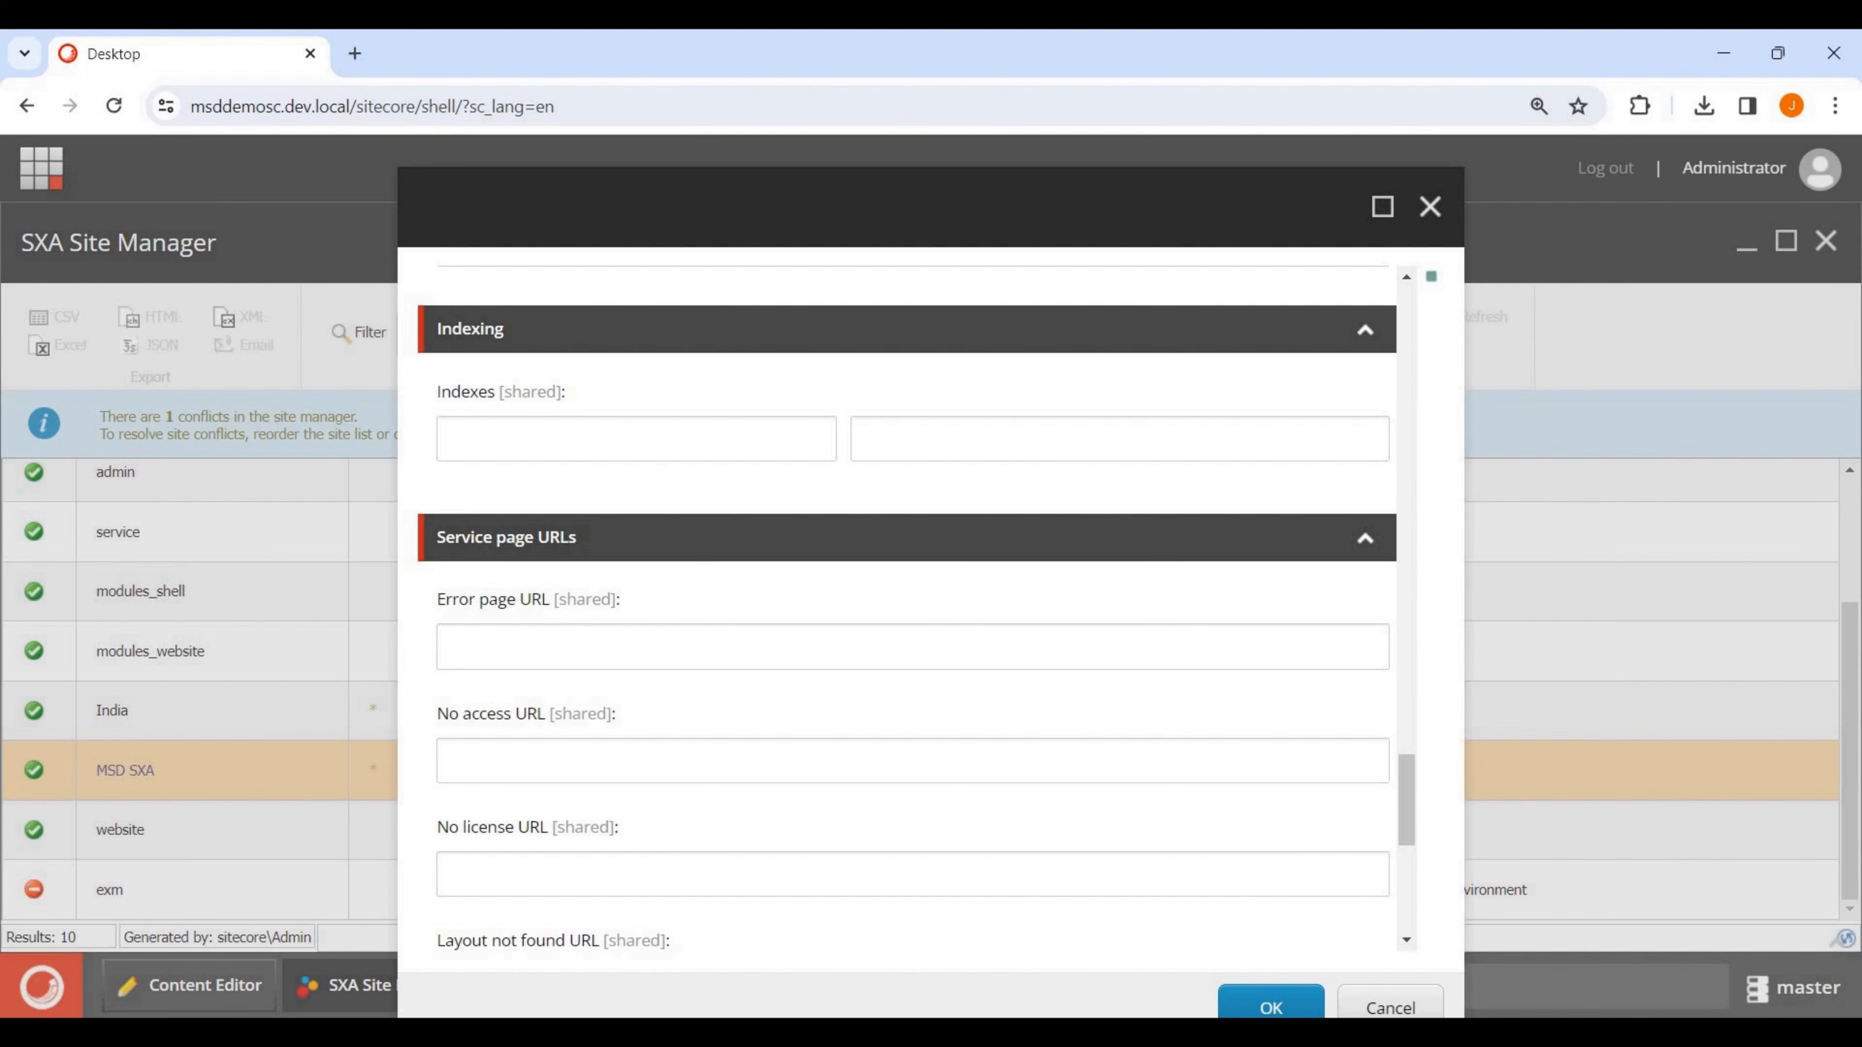
scroll(912, 608, "down", 4)
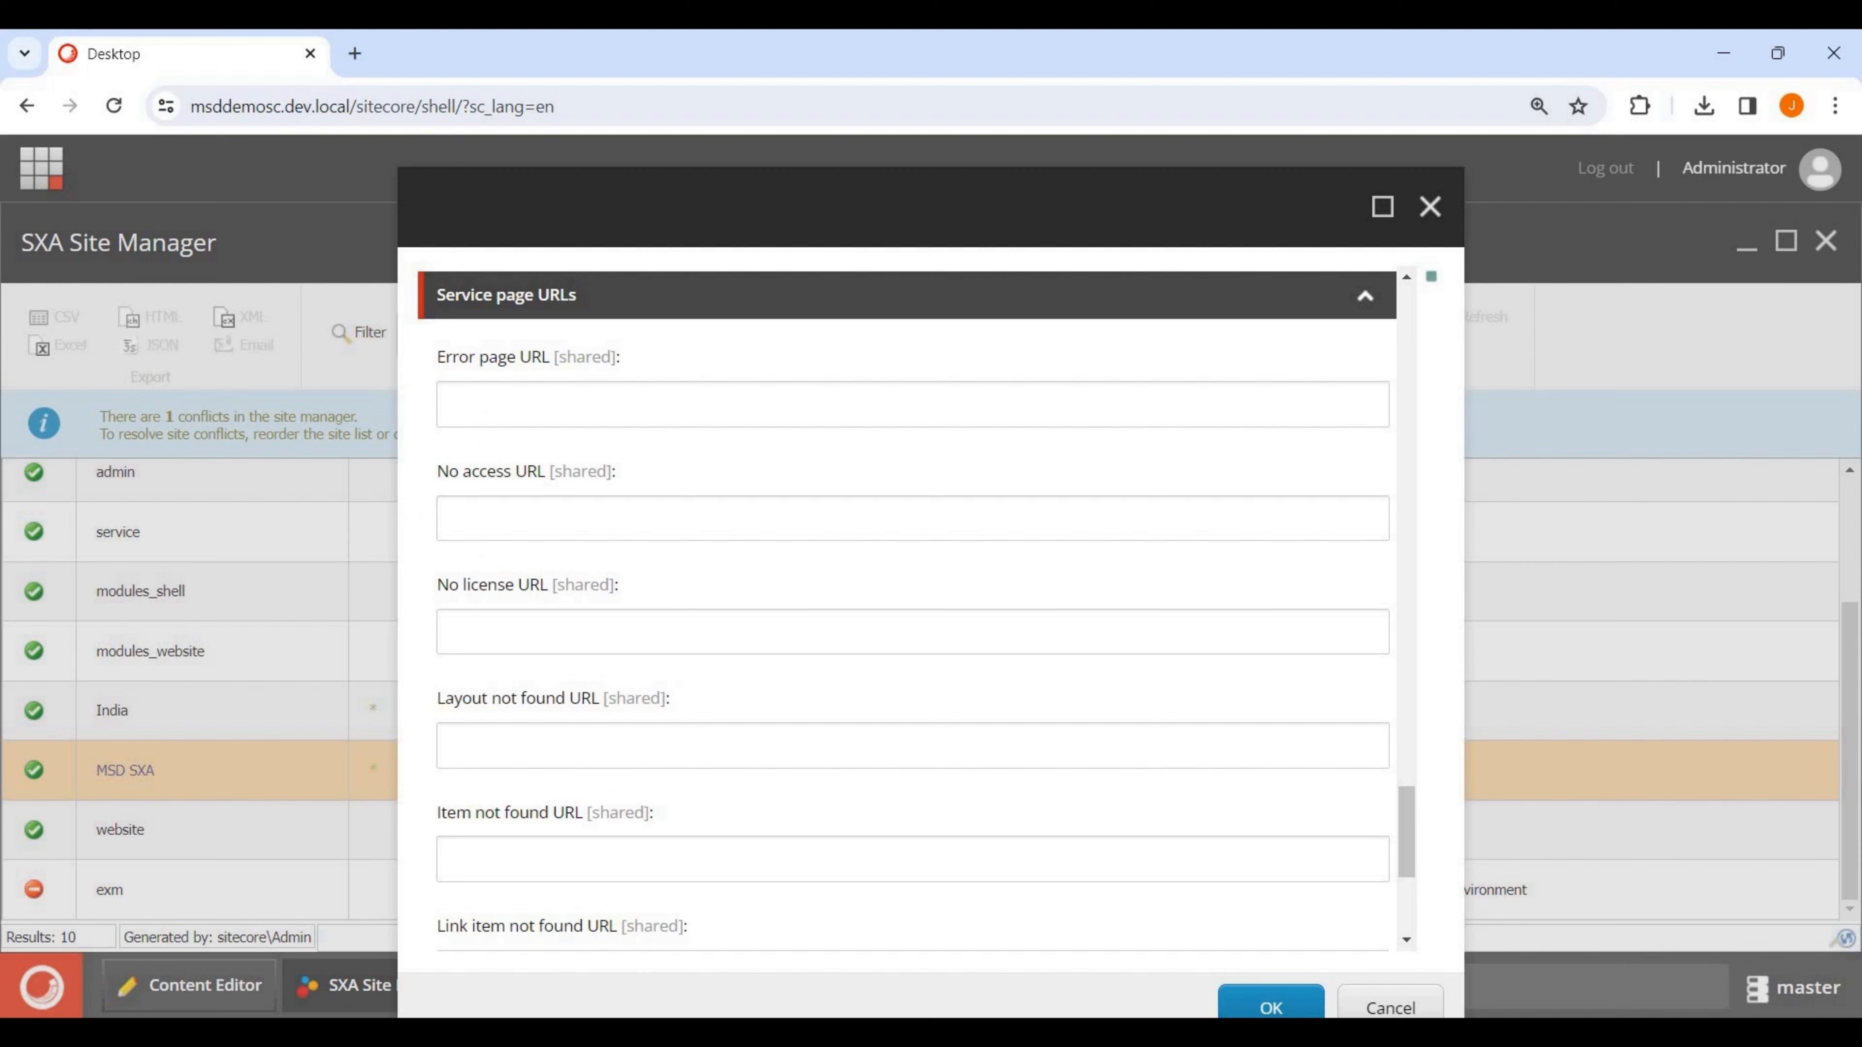
scroll(912, 608, "down", 4)
scroll(913, 609, "down", 3)
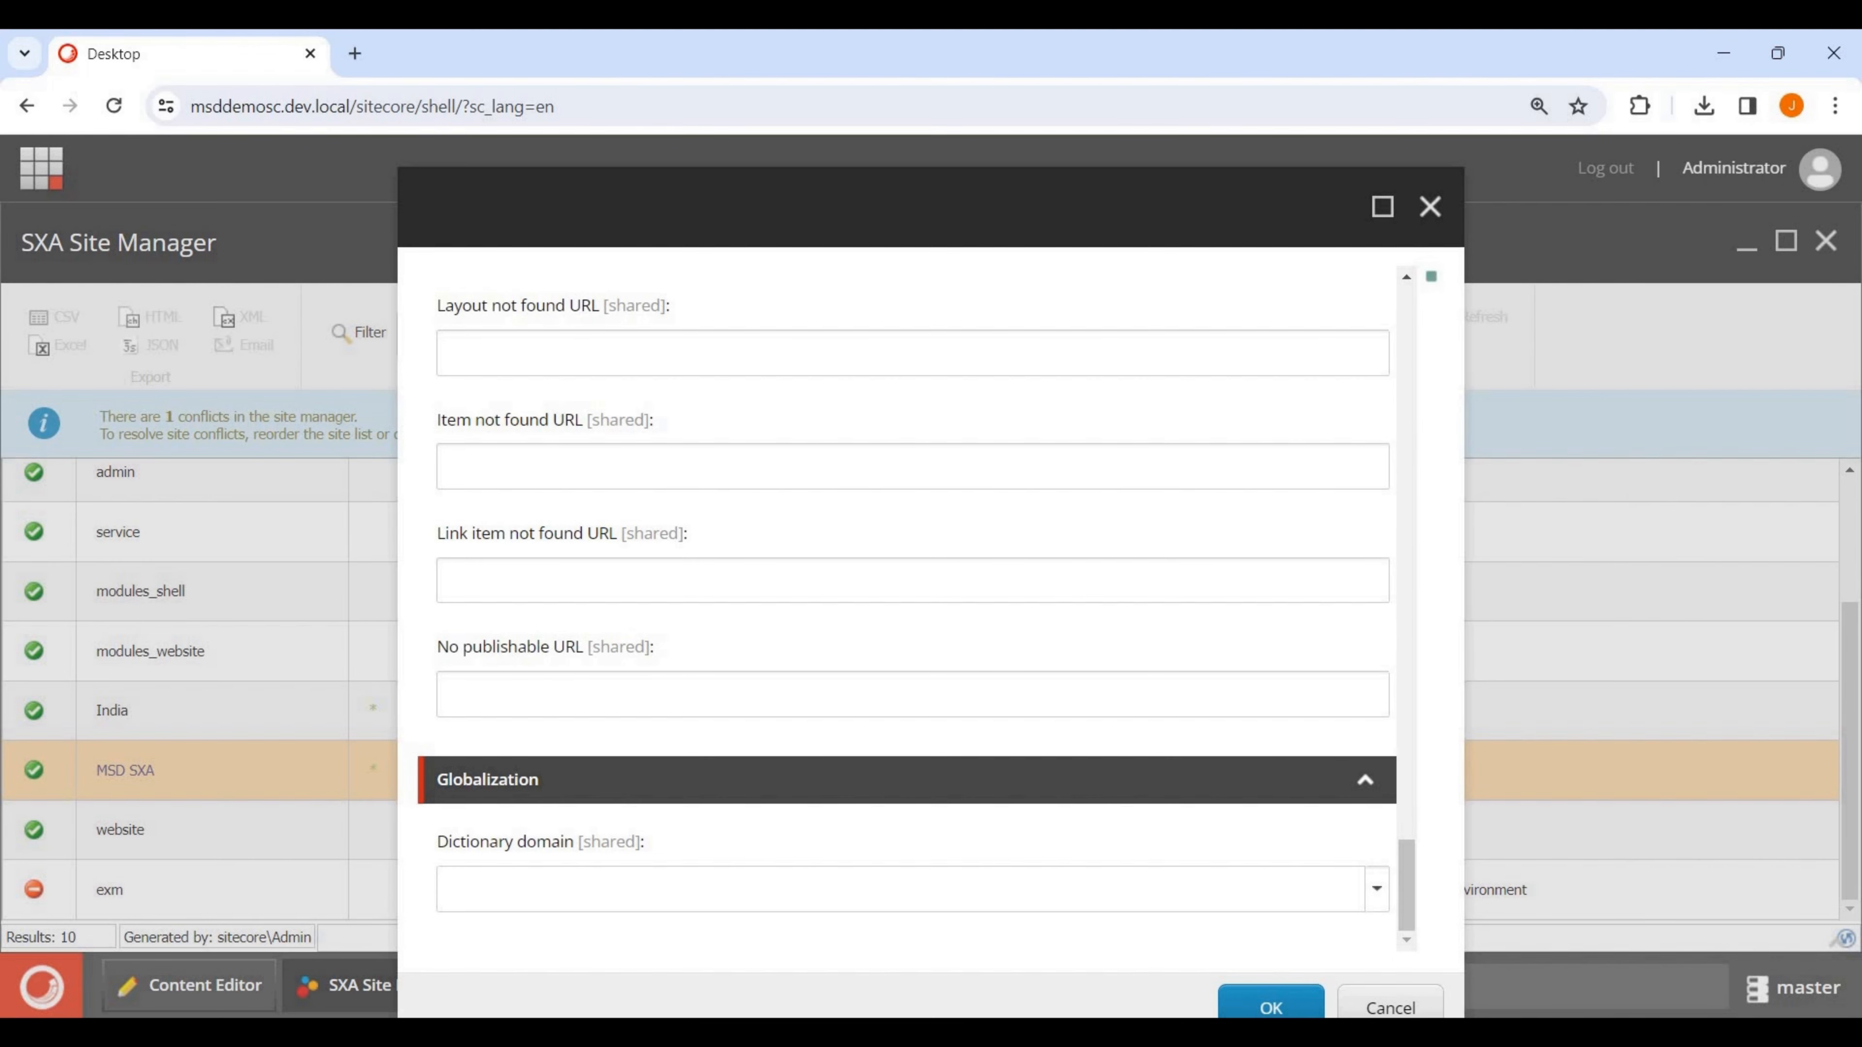
left_click_drag(1407, 659, 1406, 332)
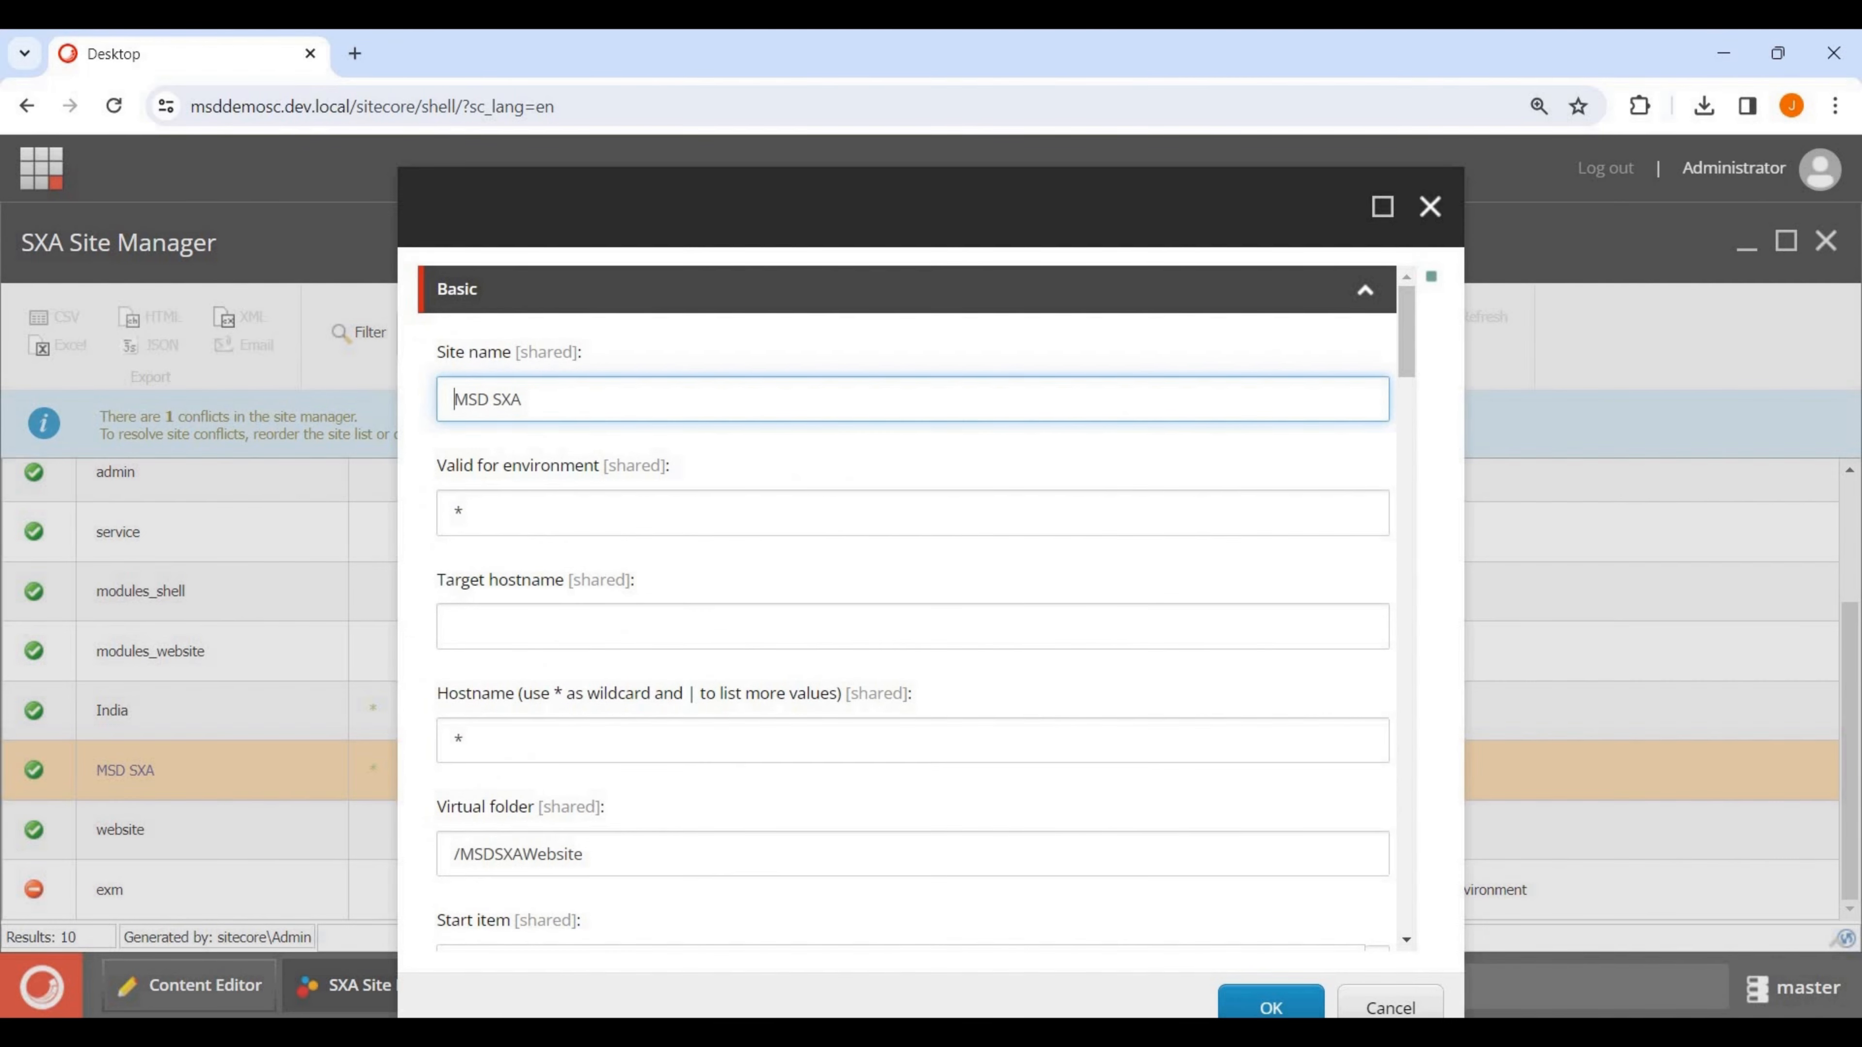
Close the site definition and the SXA Site Manager, and select the MSD SXA site under MSD Site Folder in the content tree.
left_click(1431, 208)
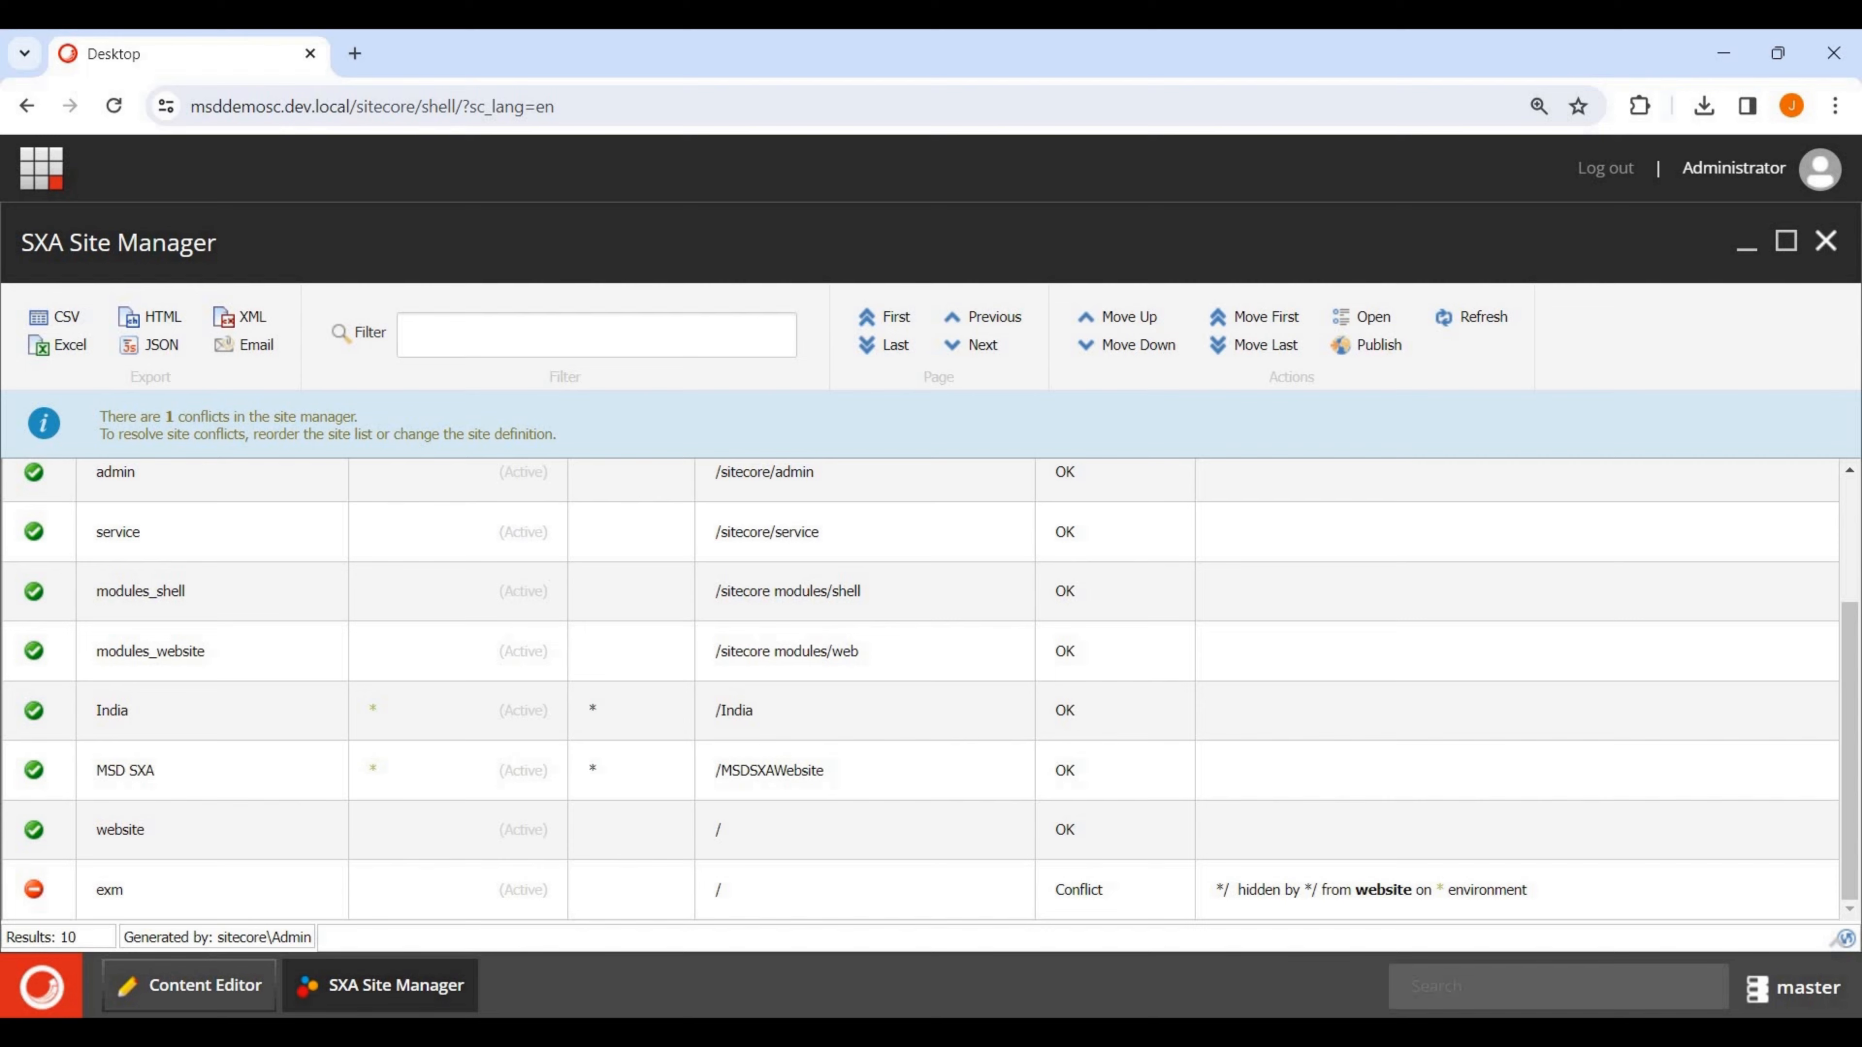
left_click(1825, 241)
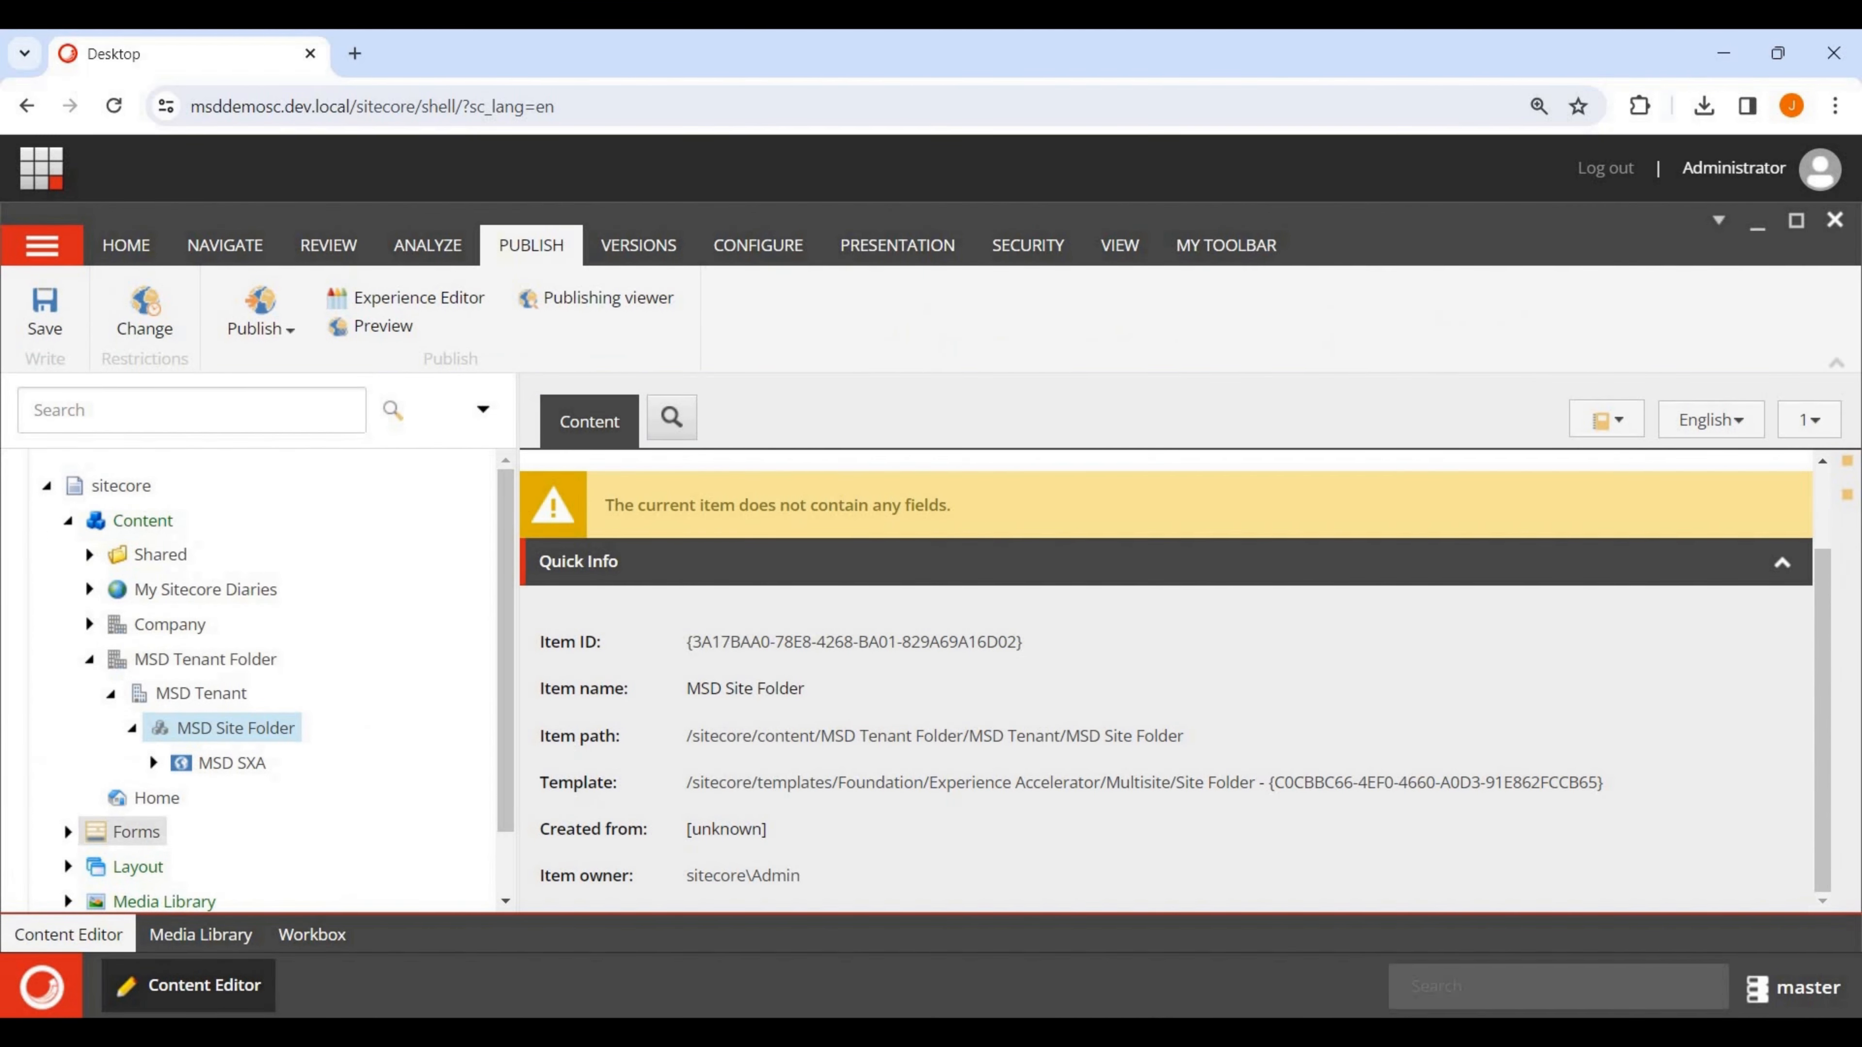
left_click(232, 764)
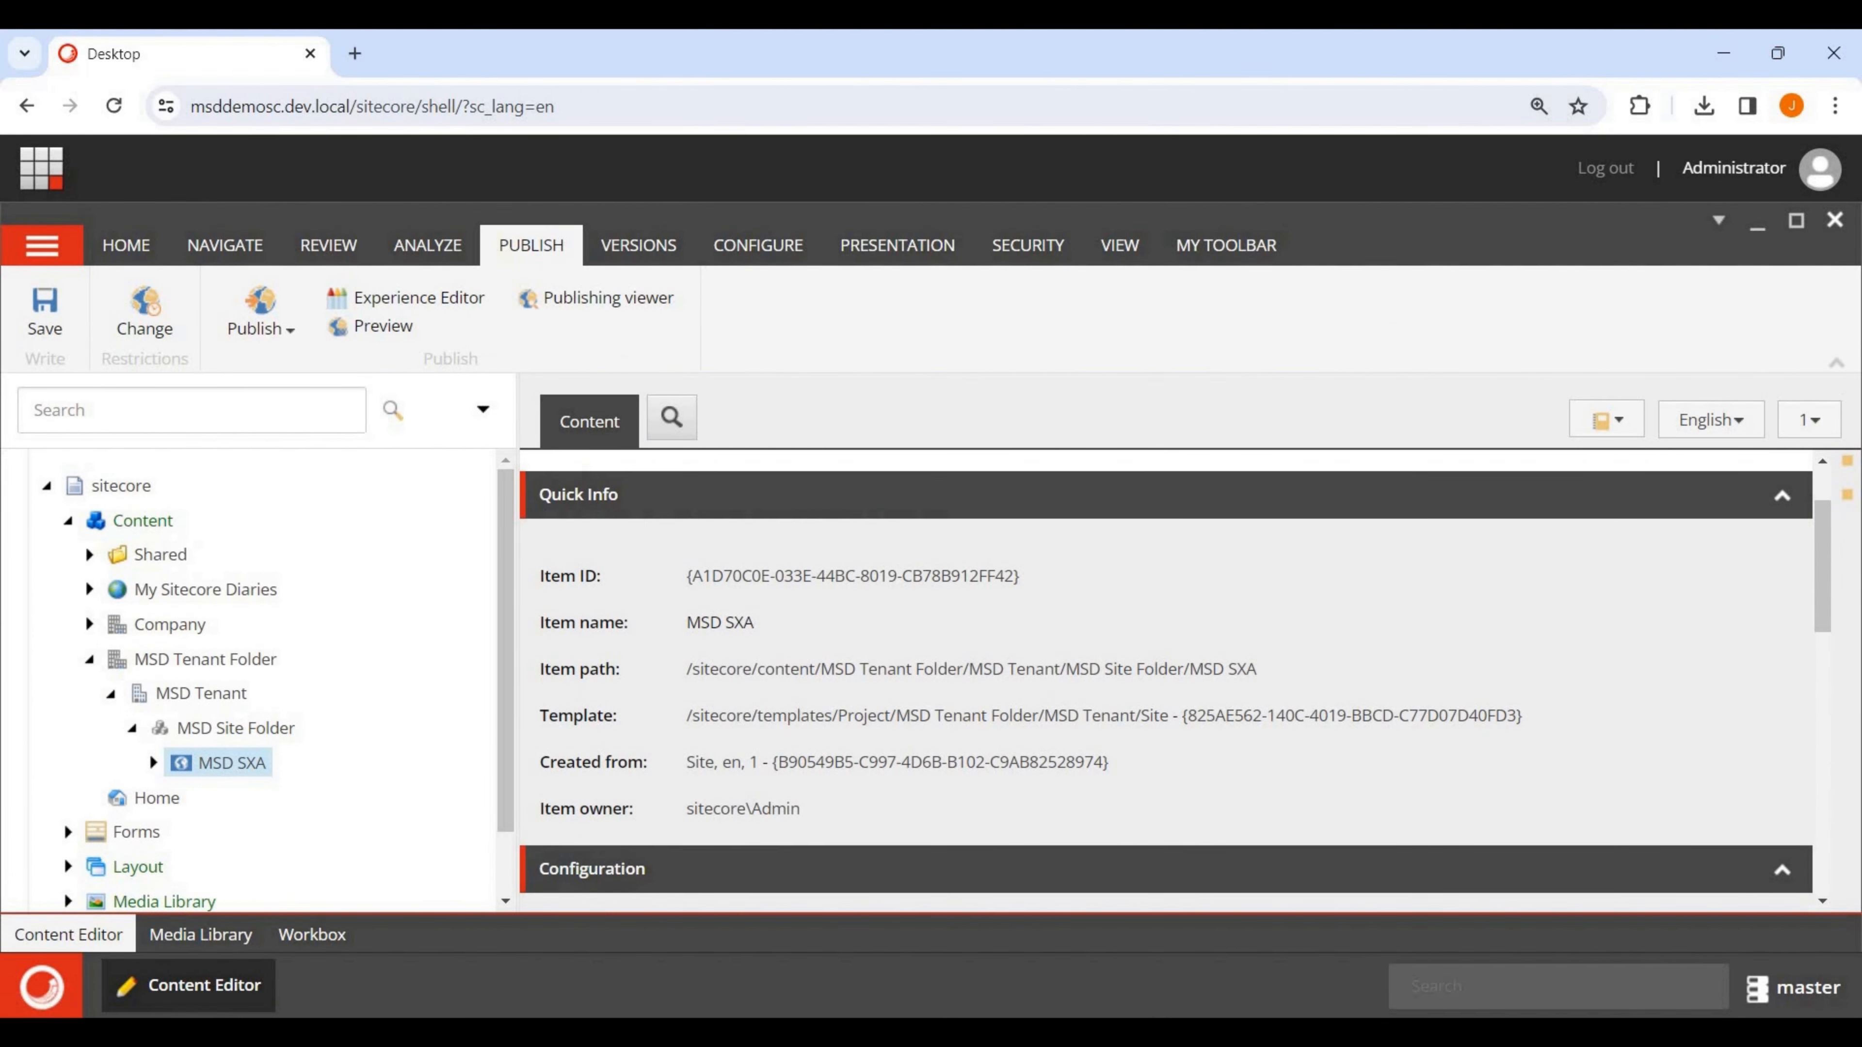
Examine the MSD SXA site item's Configuration and Security fields, including media library, themes folder, selected modules, forms folder and role domain.
scroll(1166, 682, "down", 5)
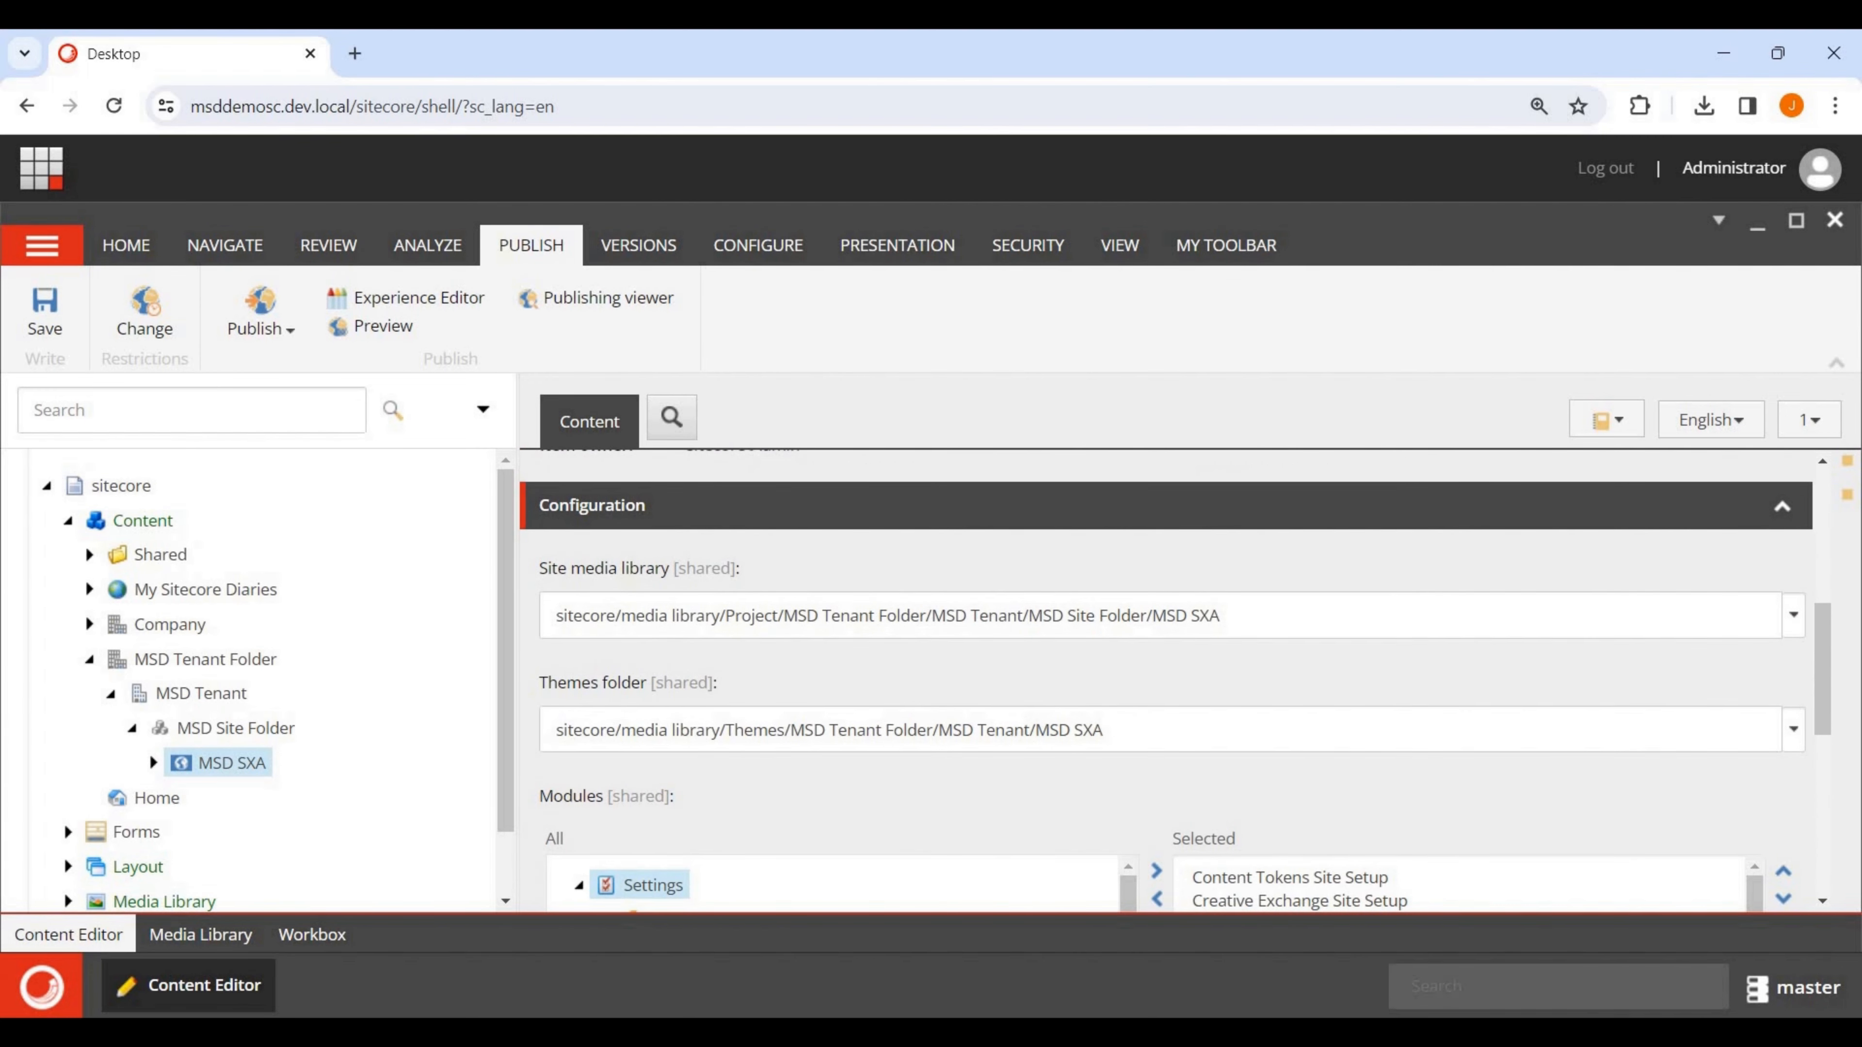
scroll(1166, 682, "down", 3)
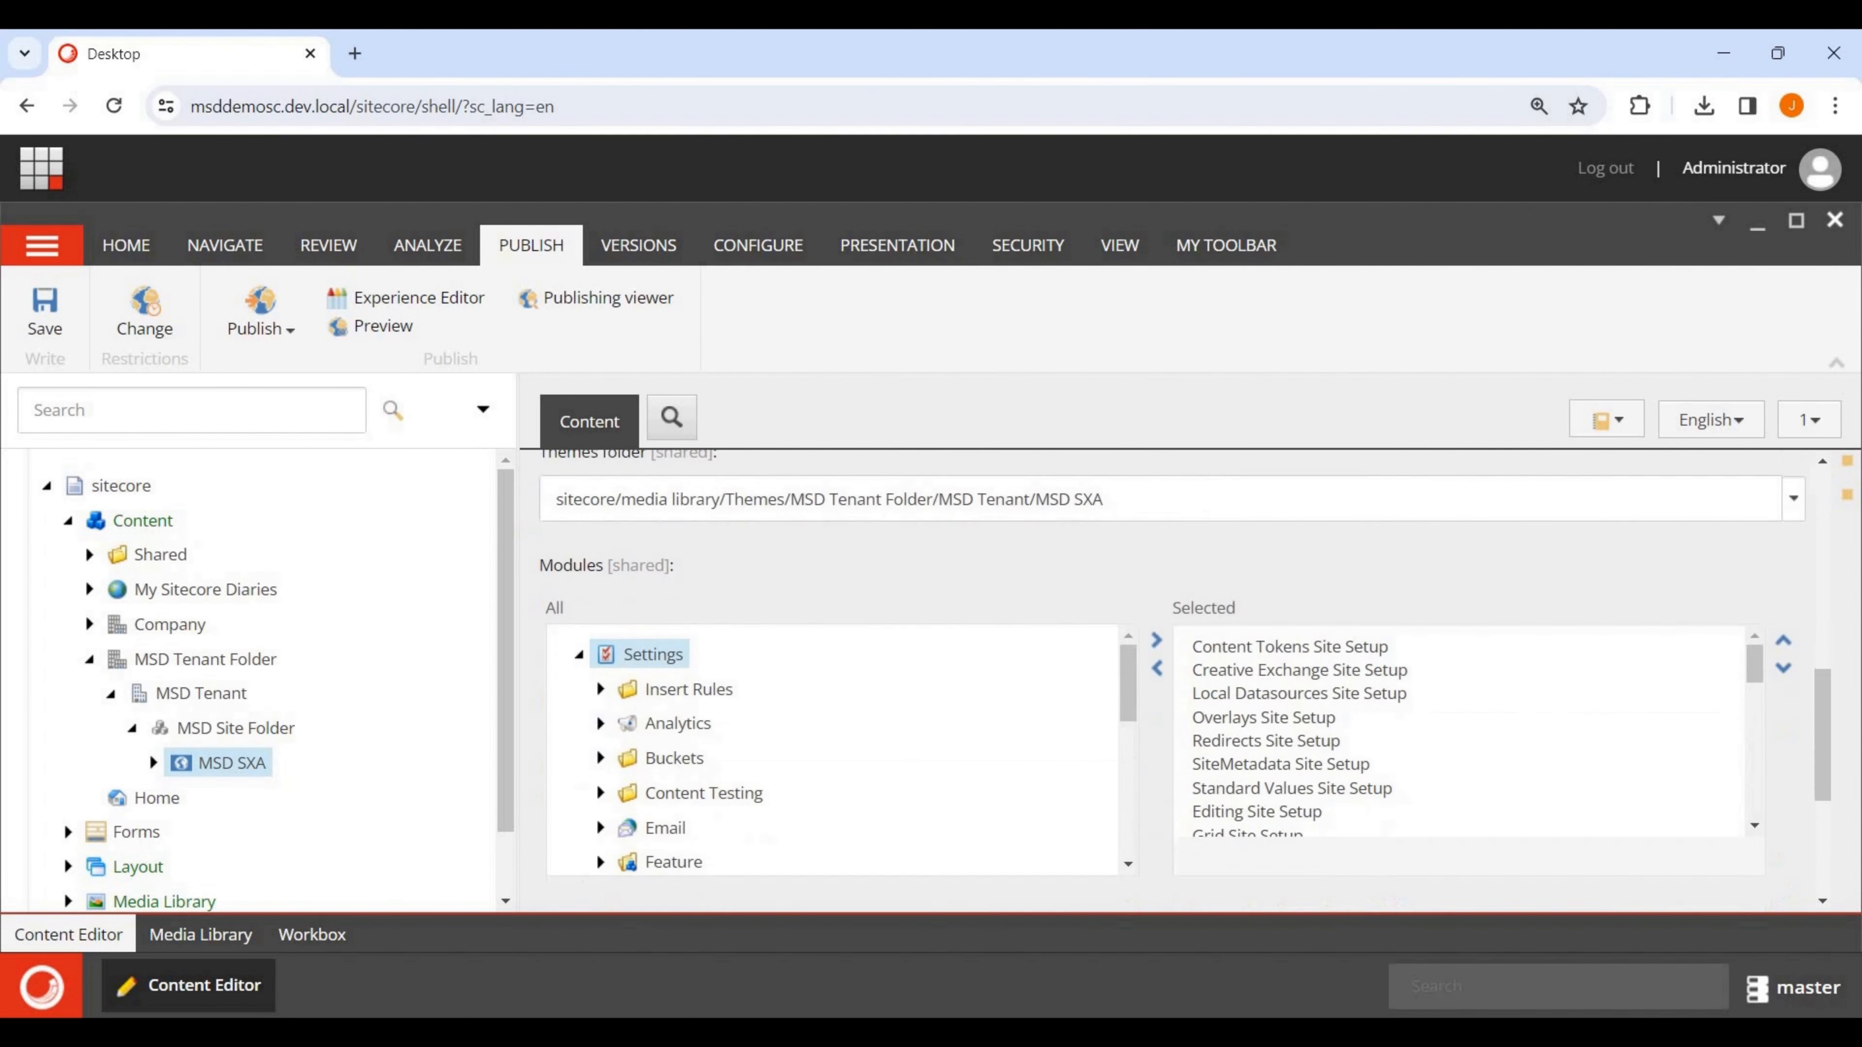
scroll(1166, 682, "down", 1)
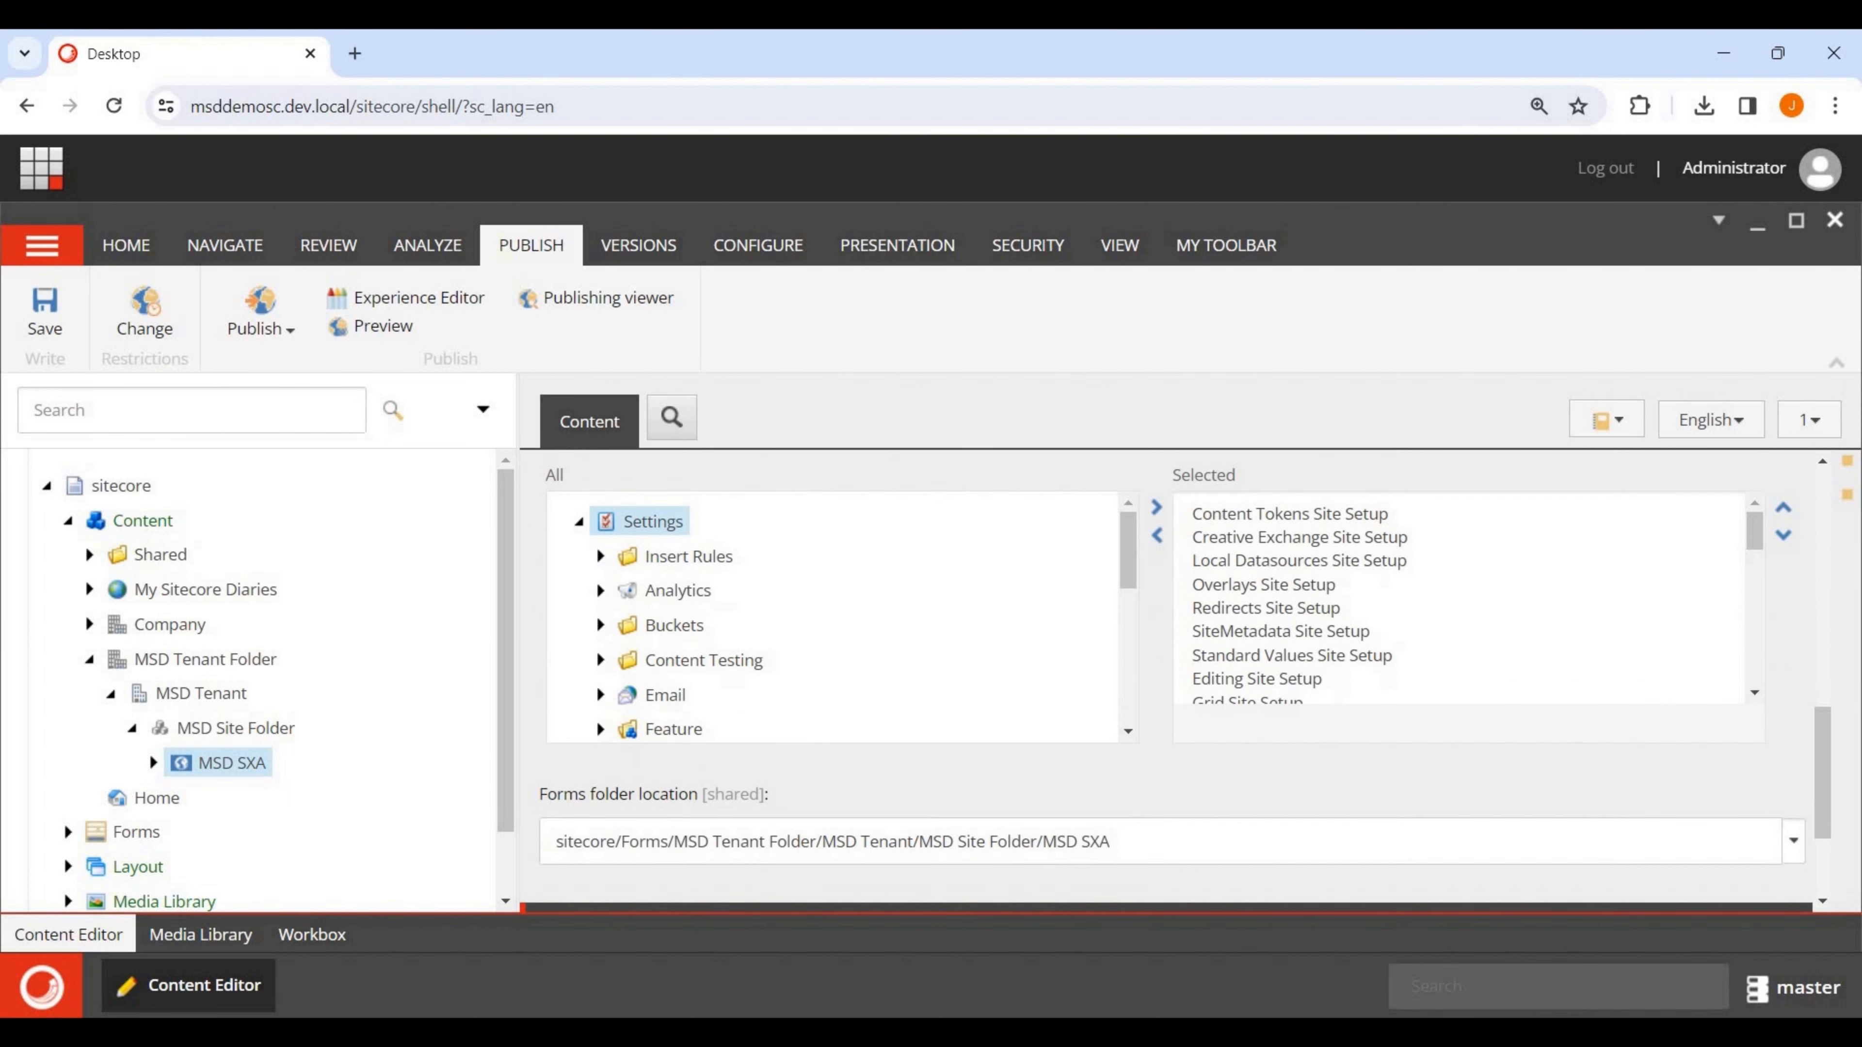
scroll(1166, 682, "up", 1)
scroll(1459, 719, "down", 10)
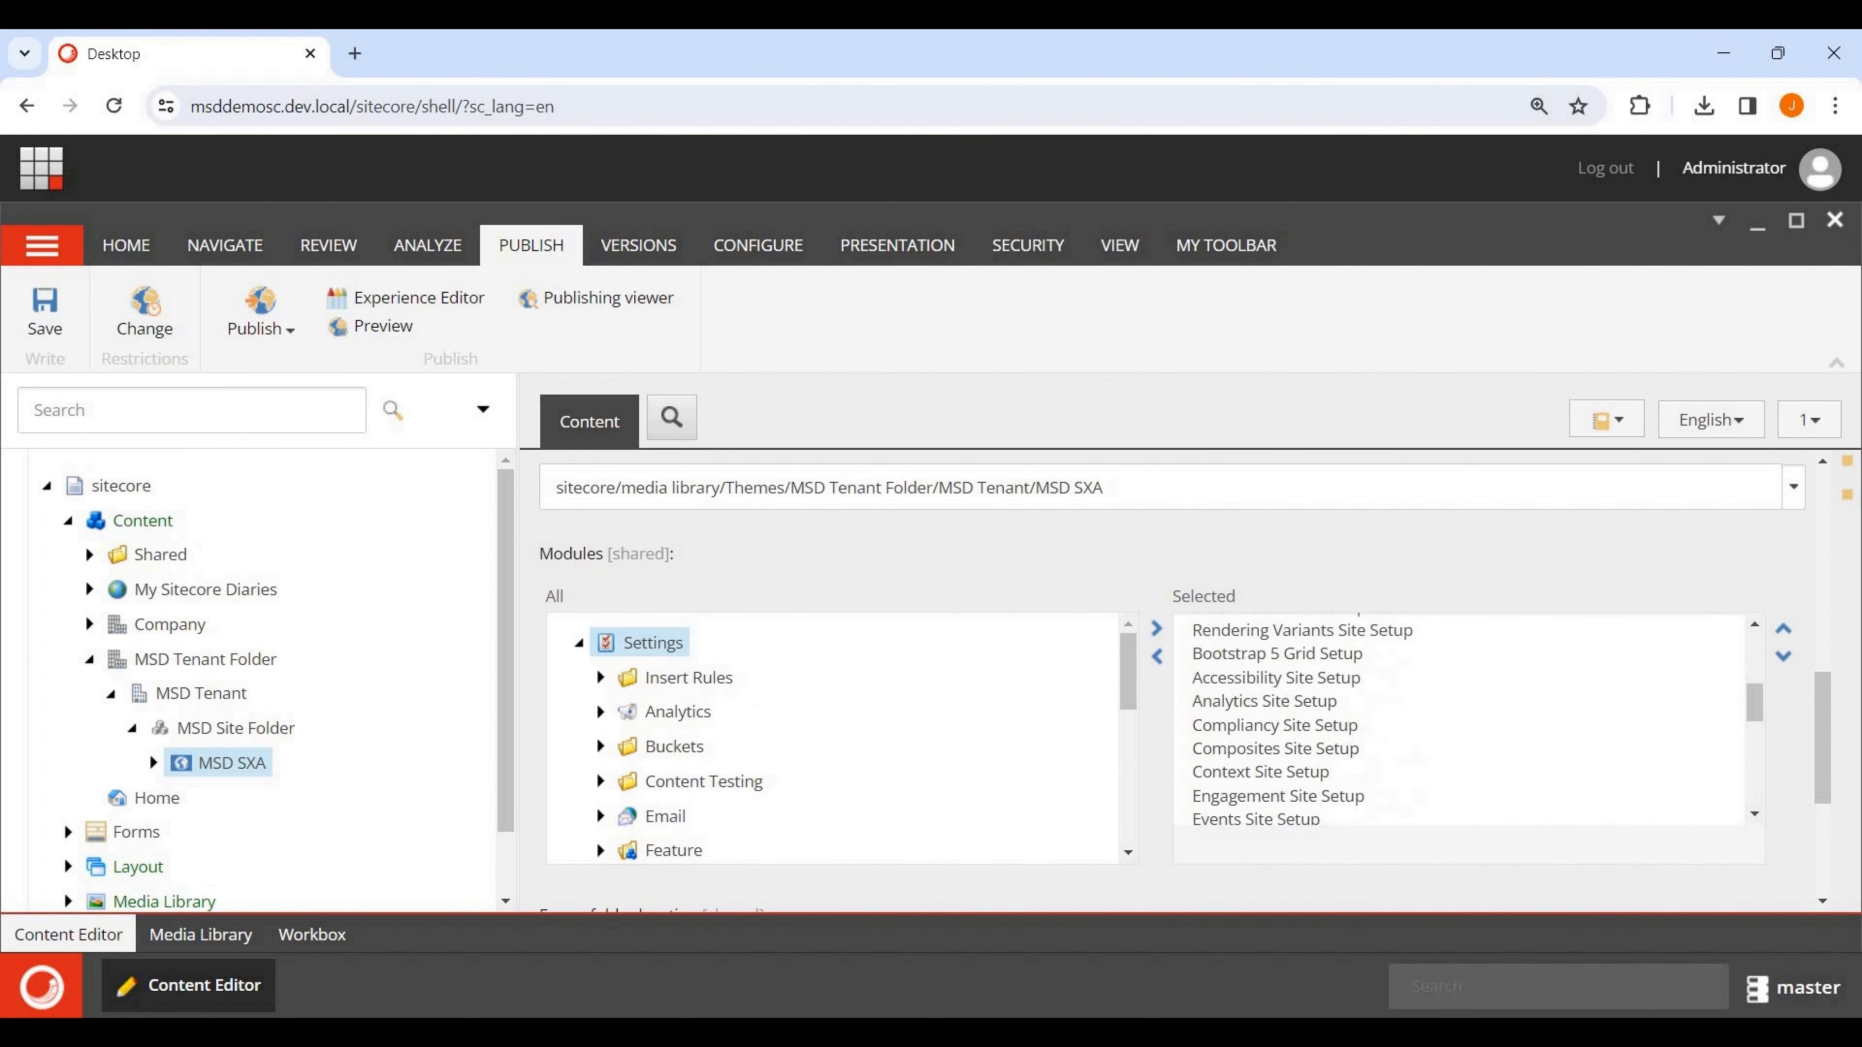
scroll(836, 734, "down", 6)
scroll(1459, 718, "down", 6)
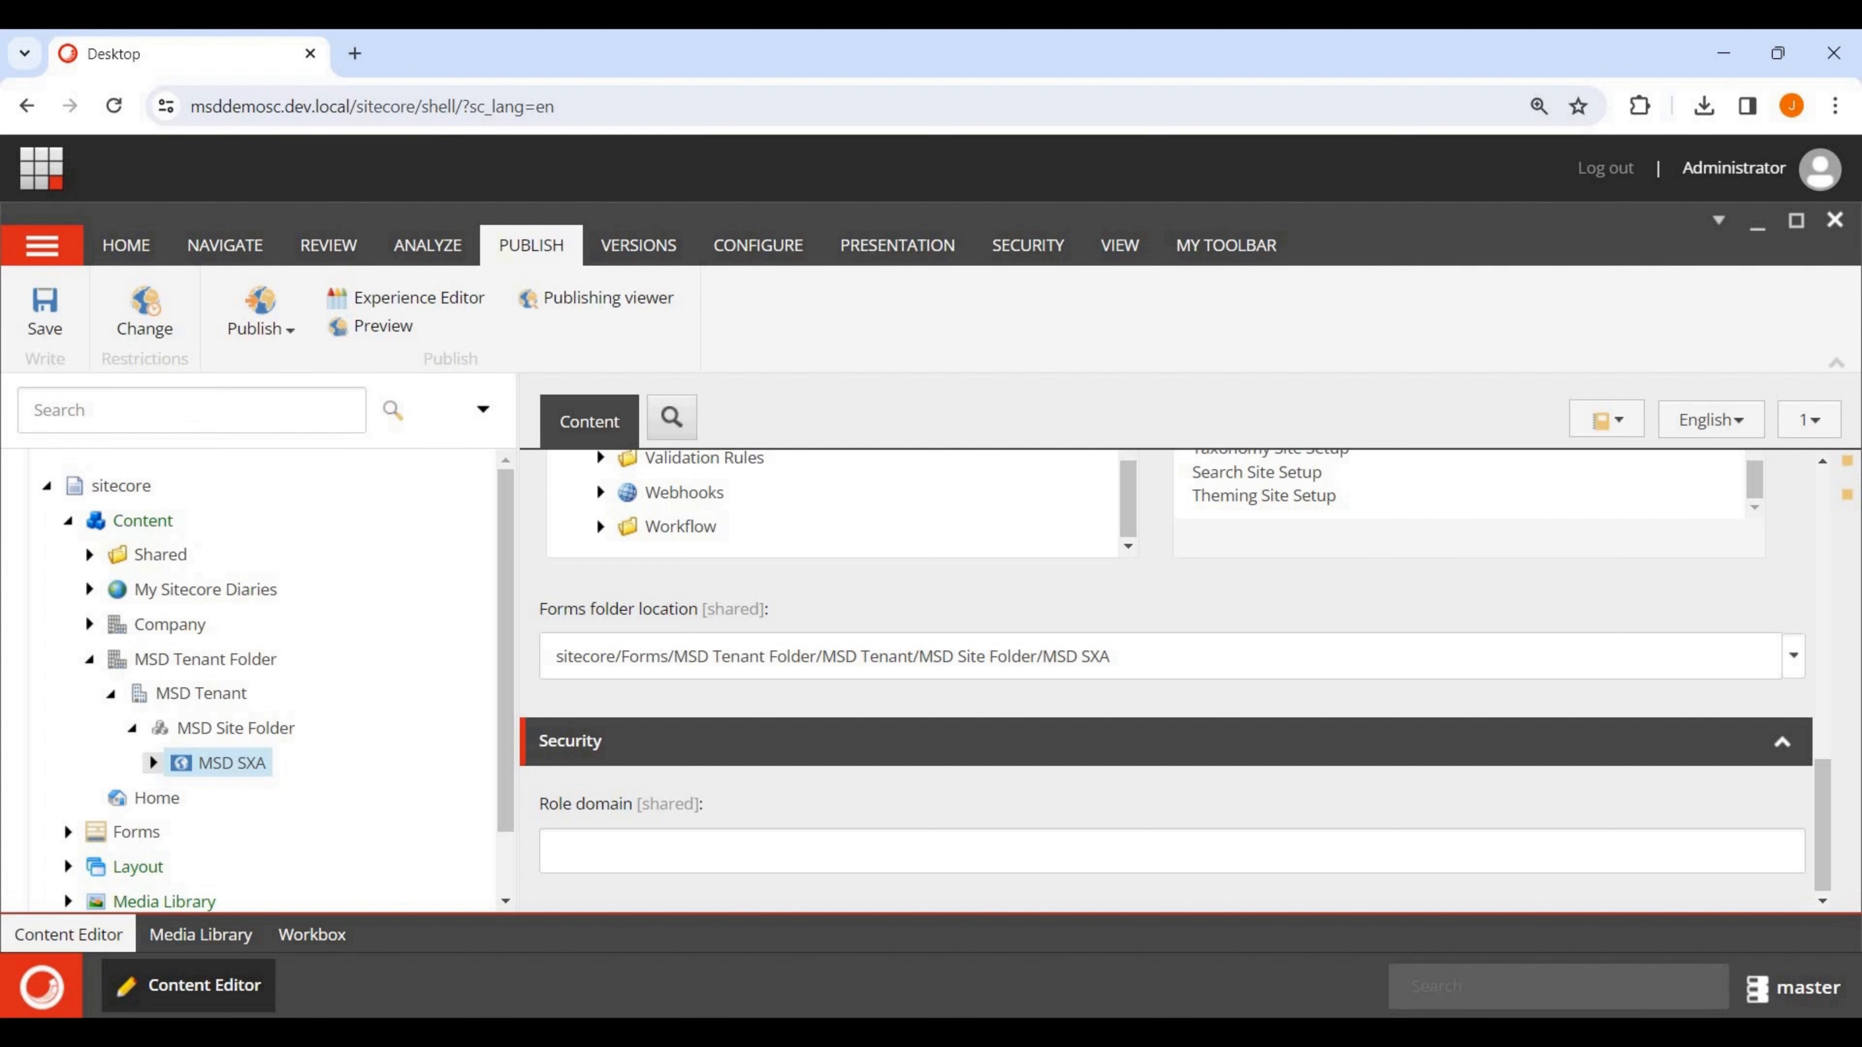
Expand the MSD SXA site in the content tree together with its Home, Media and Data items.
left_click(154, 763)
scroll(256, 660, "down", 3)
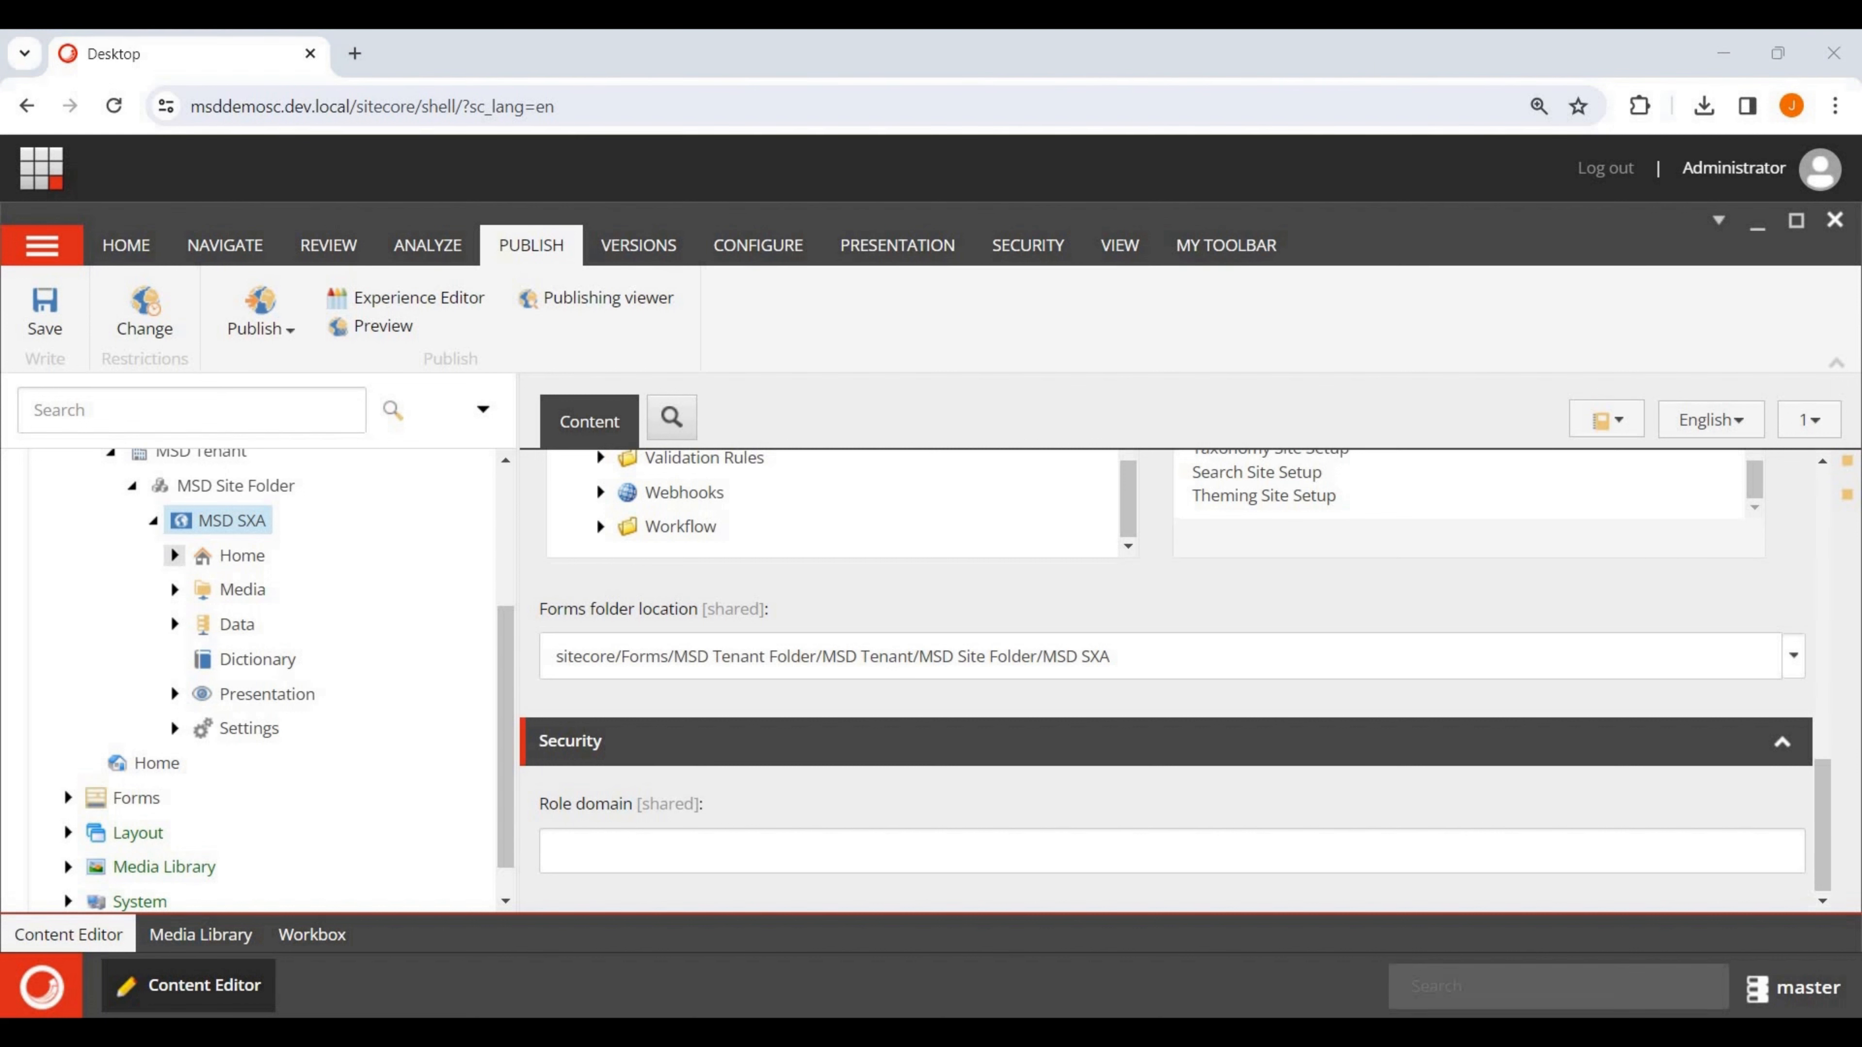
left_click(175, 555)
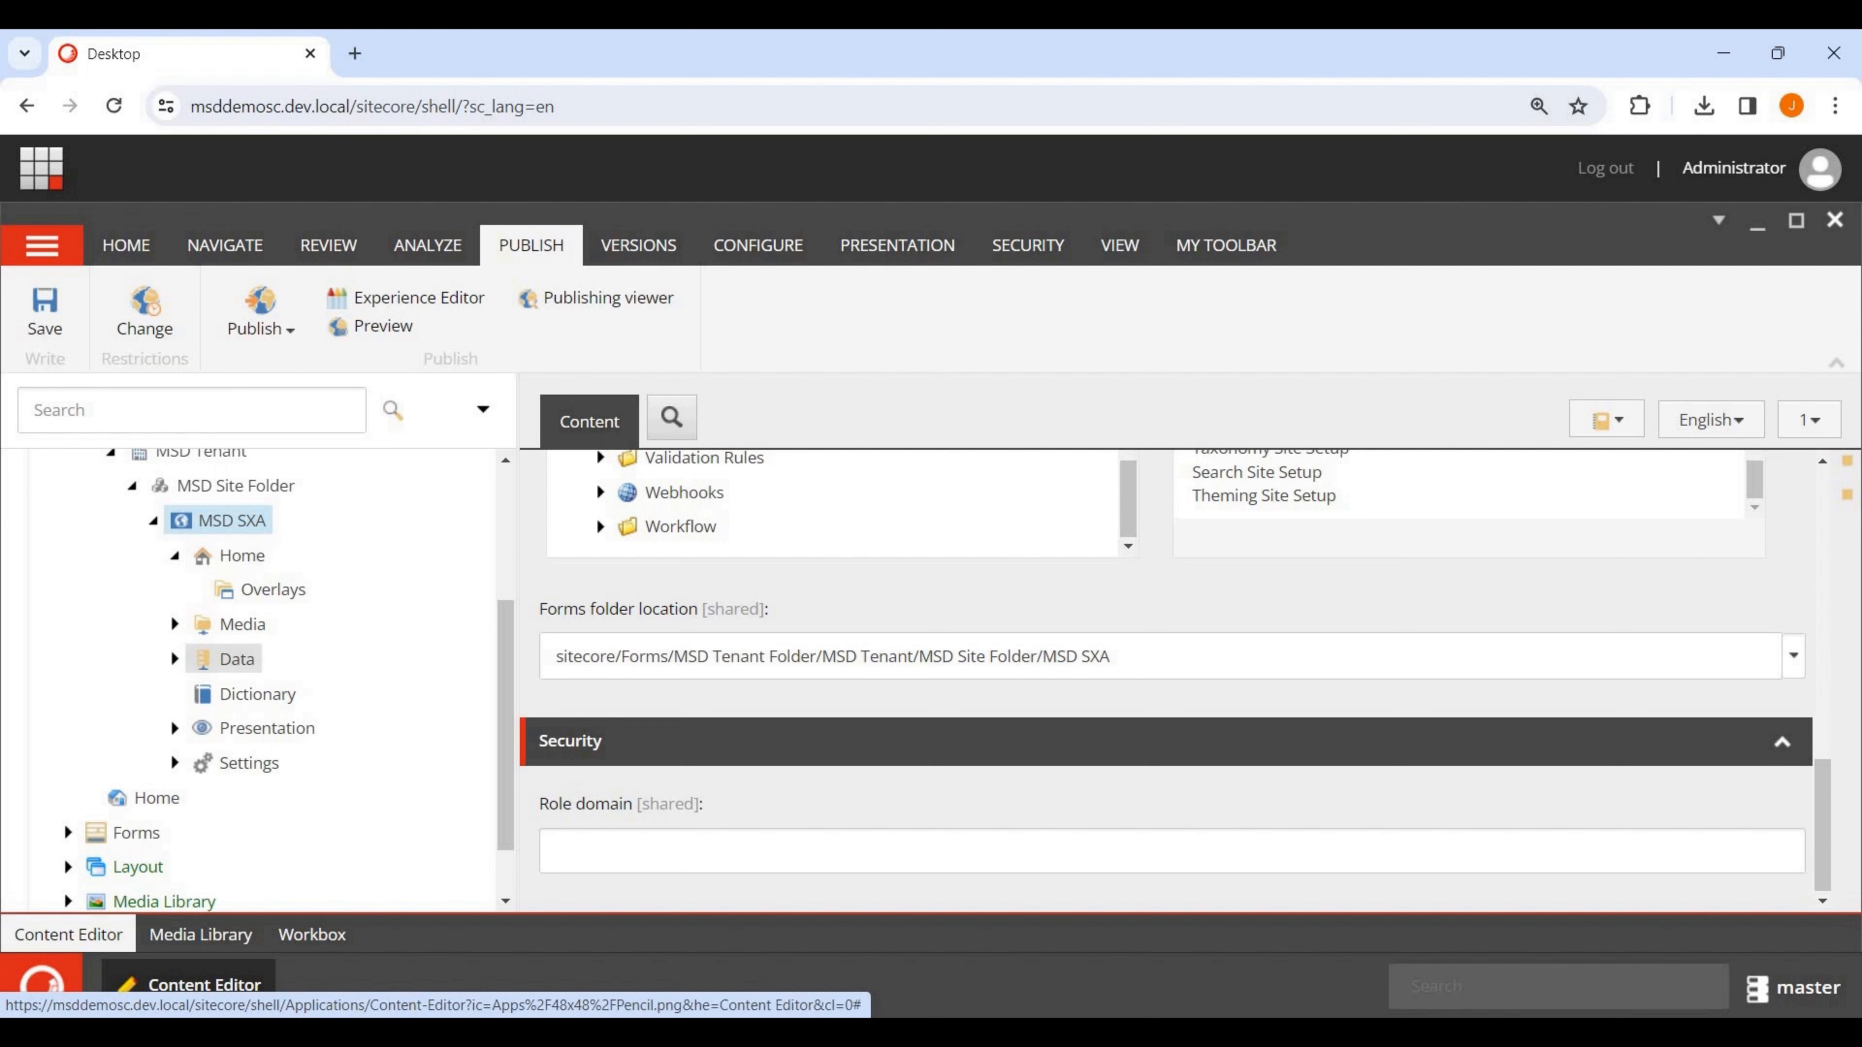
left_click(174, 624)
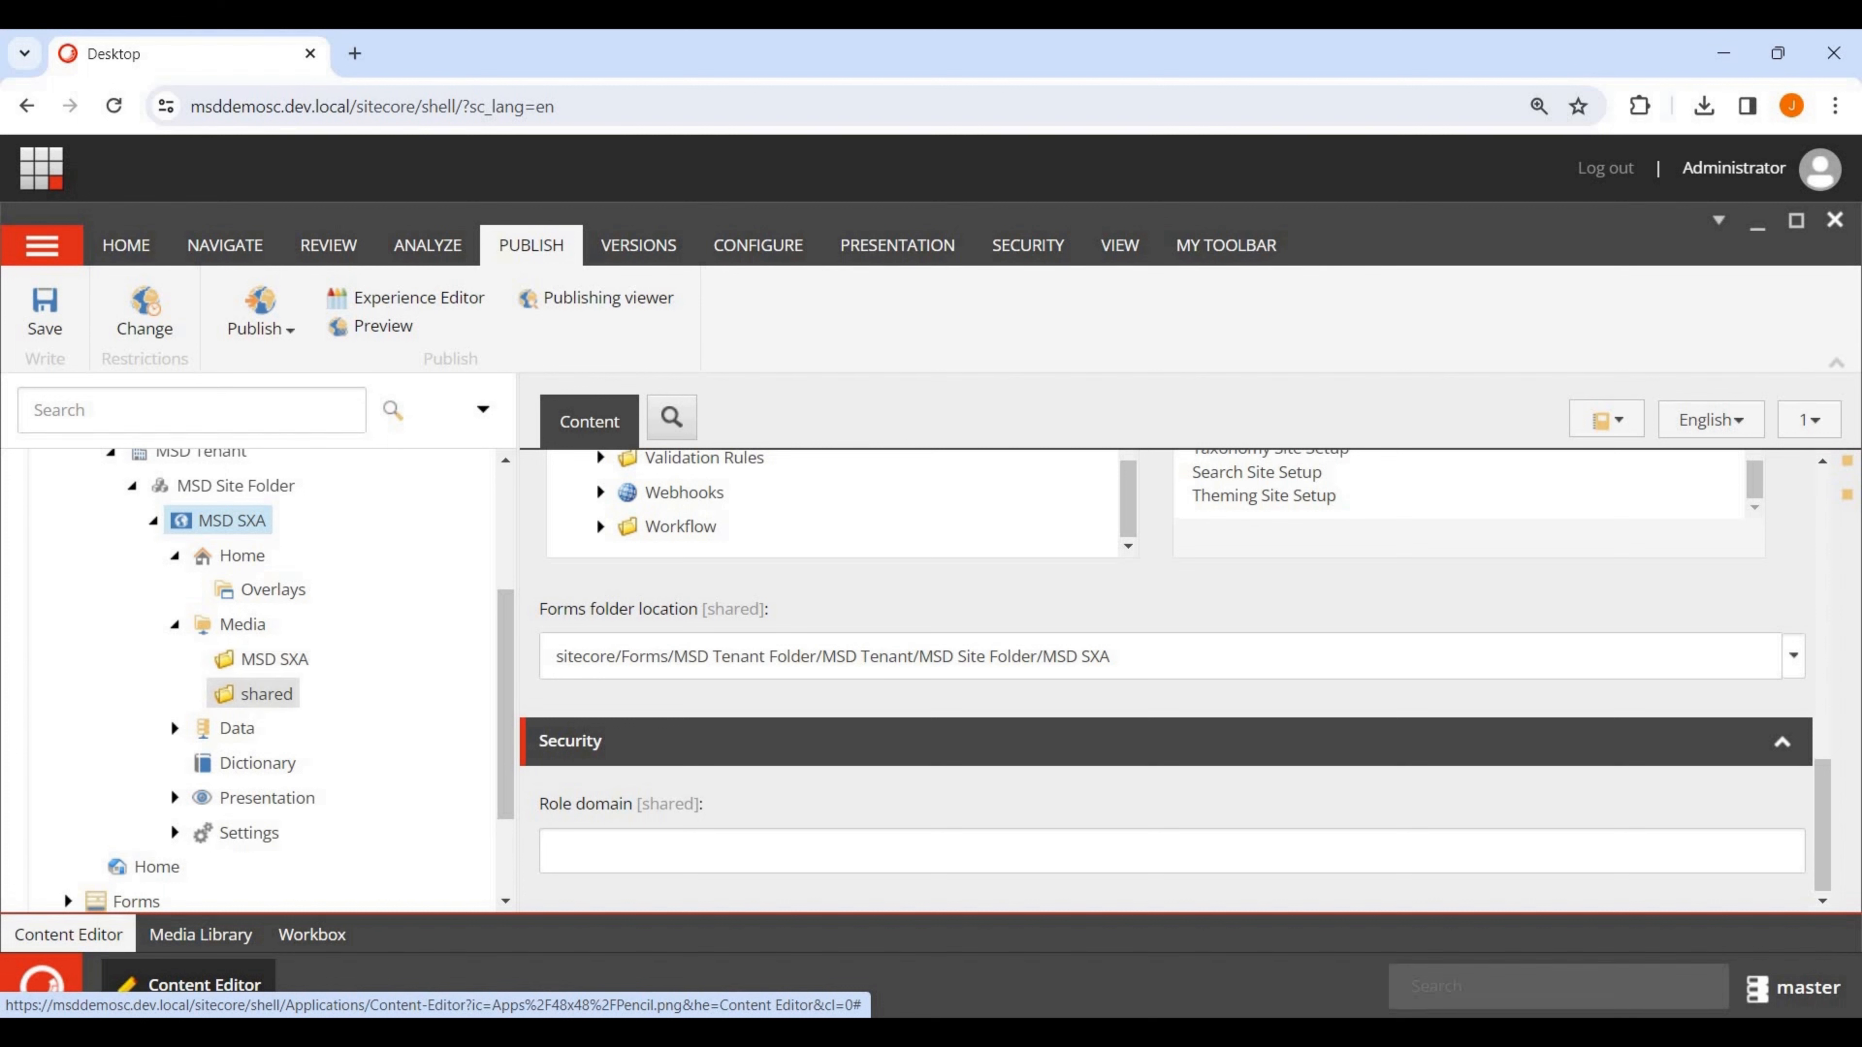
left_click(175, 728)
Look through the data source folders under Data and open the Accordions folder to view its insert options.
scroll(192, 894, "down", 5)
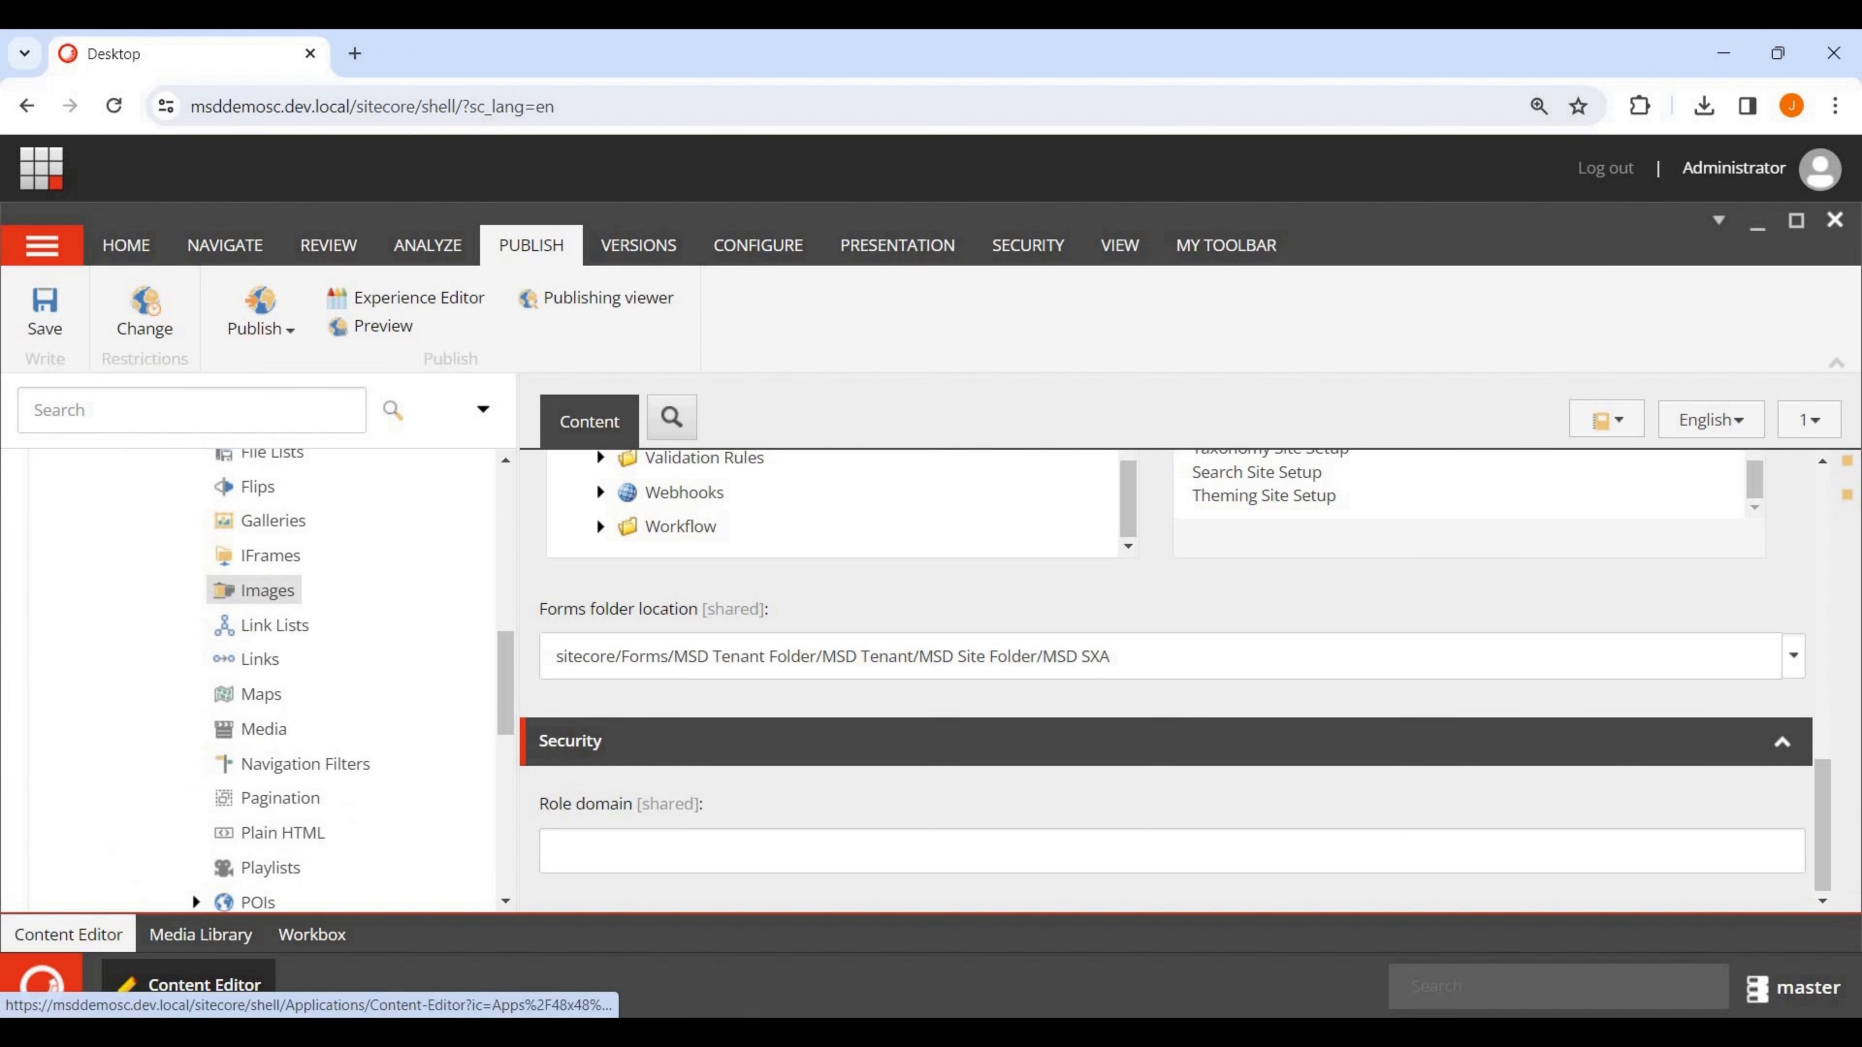
scroll(192, 893, "down", 3)
scroll(192, 894, "up", 15)
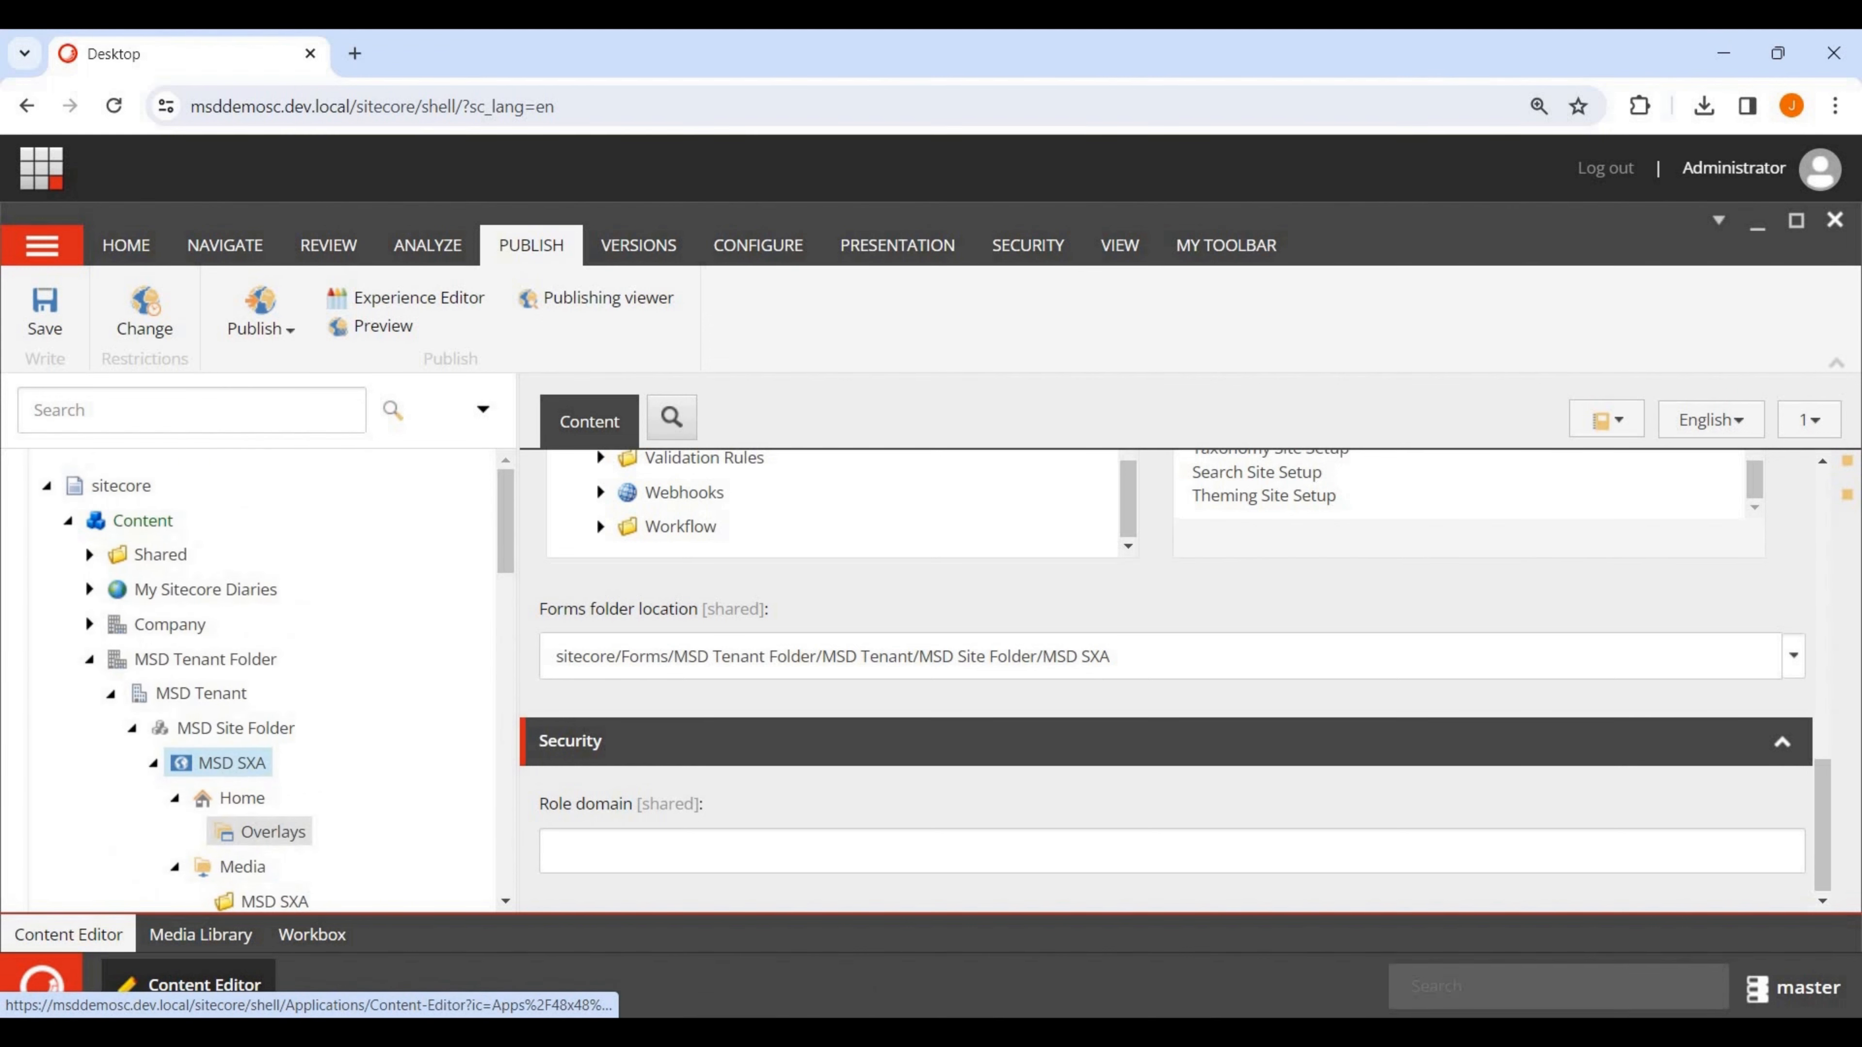
scroll(272, 832, "down", 5)
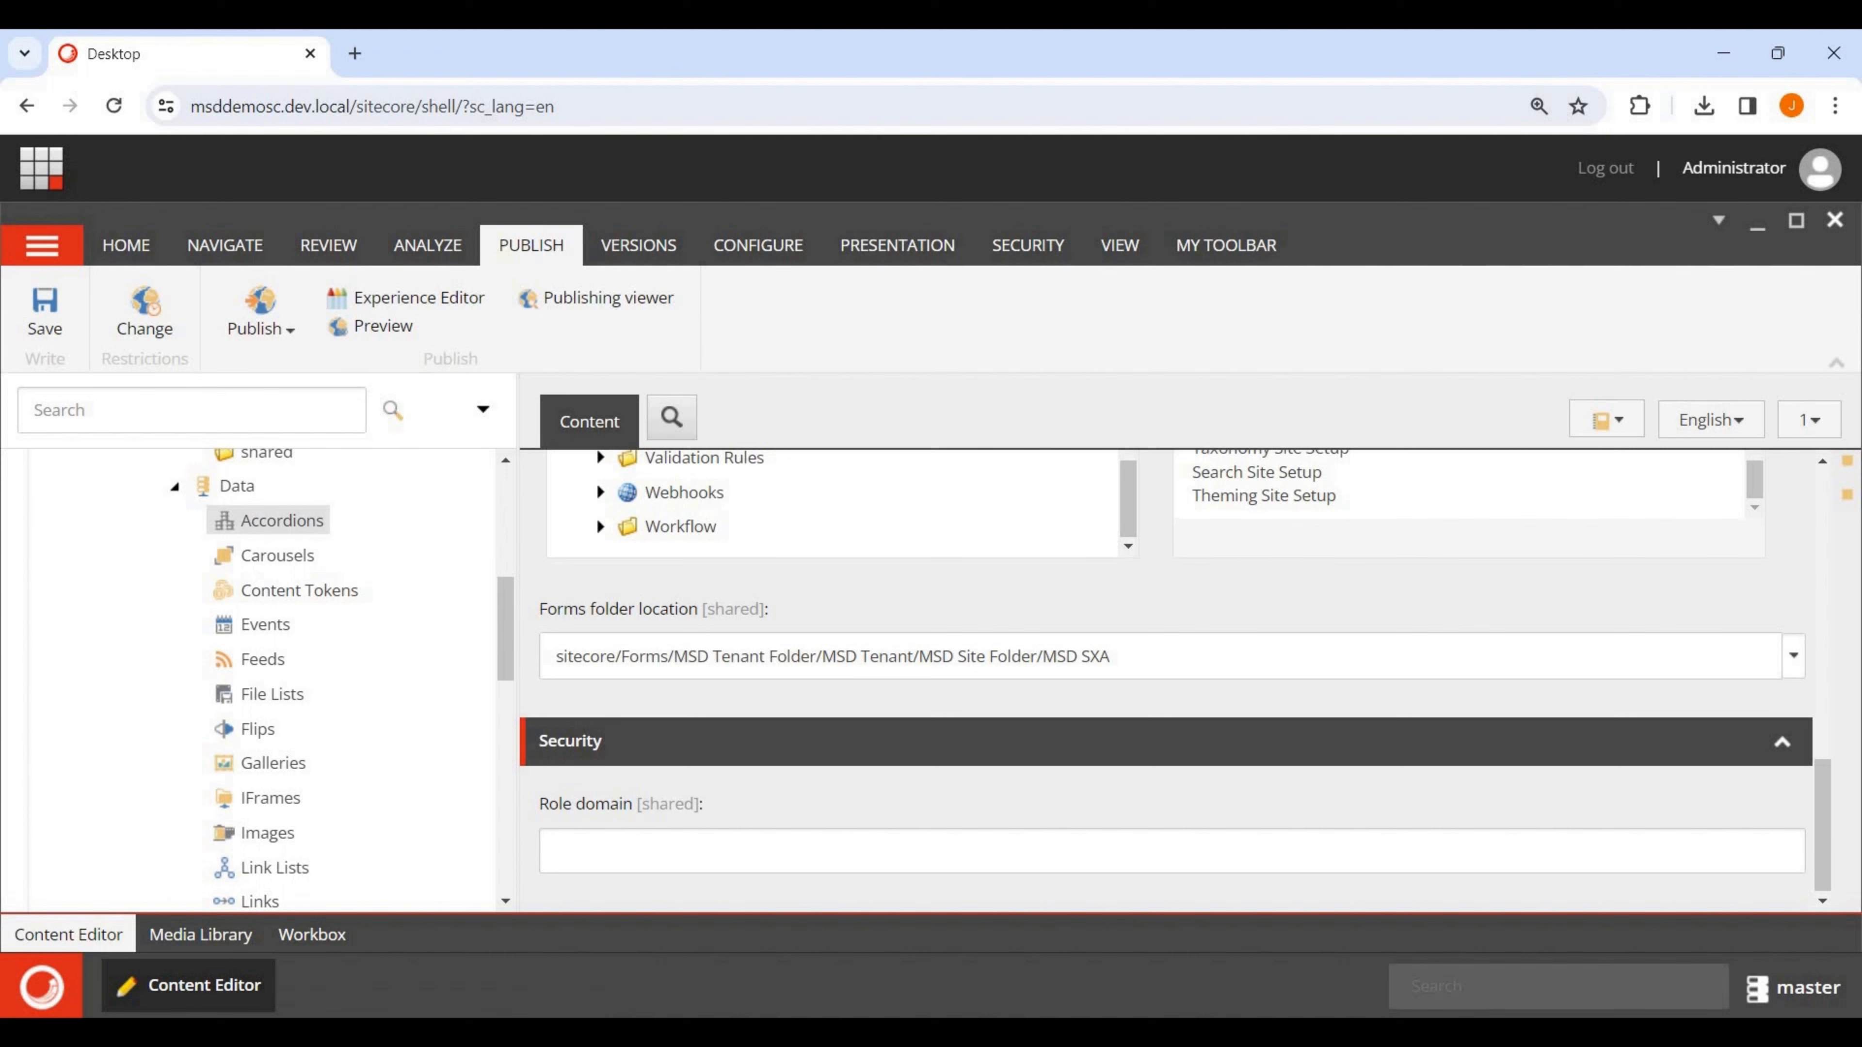
left_click(281, 521)
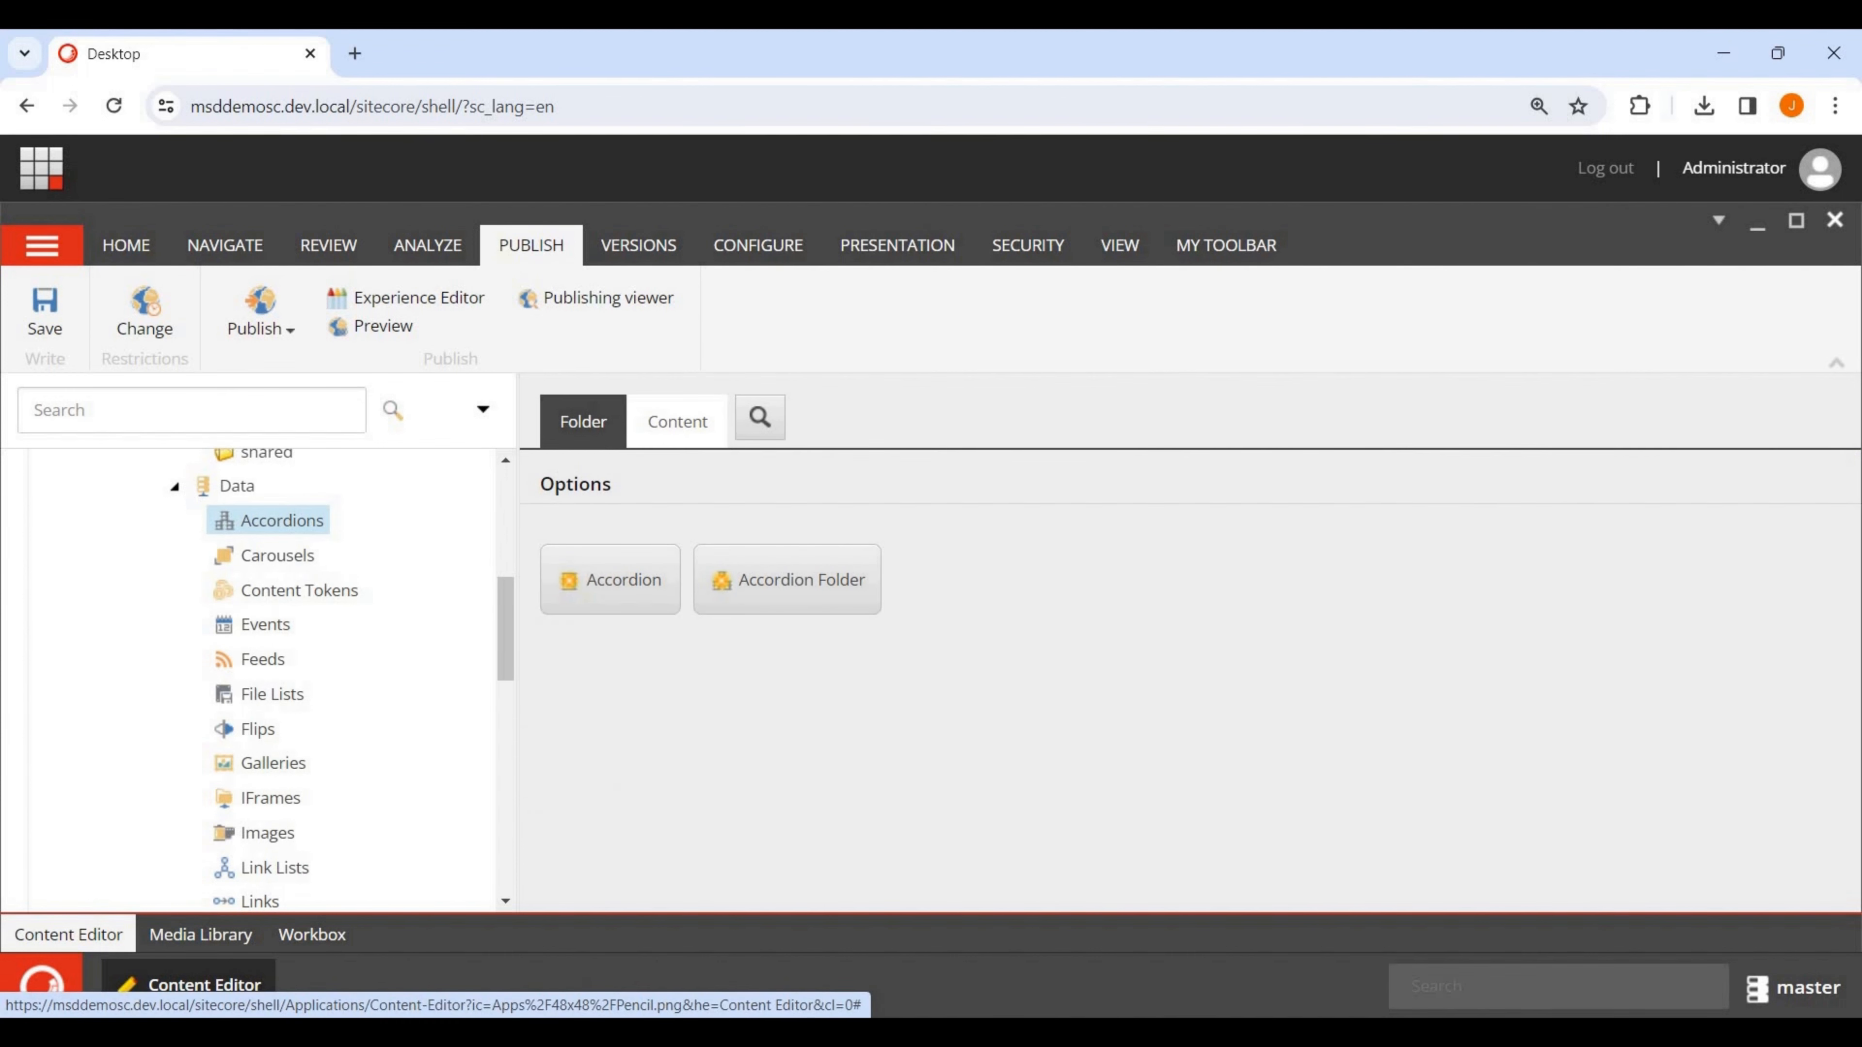
Insert a carousel folder named Carousel Folder under Carousels in the site's Data item.
left_click(277, 556)
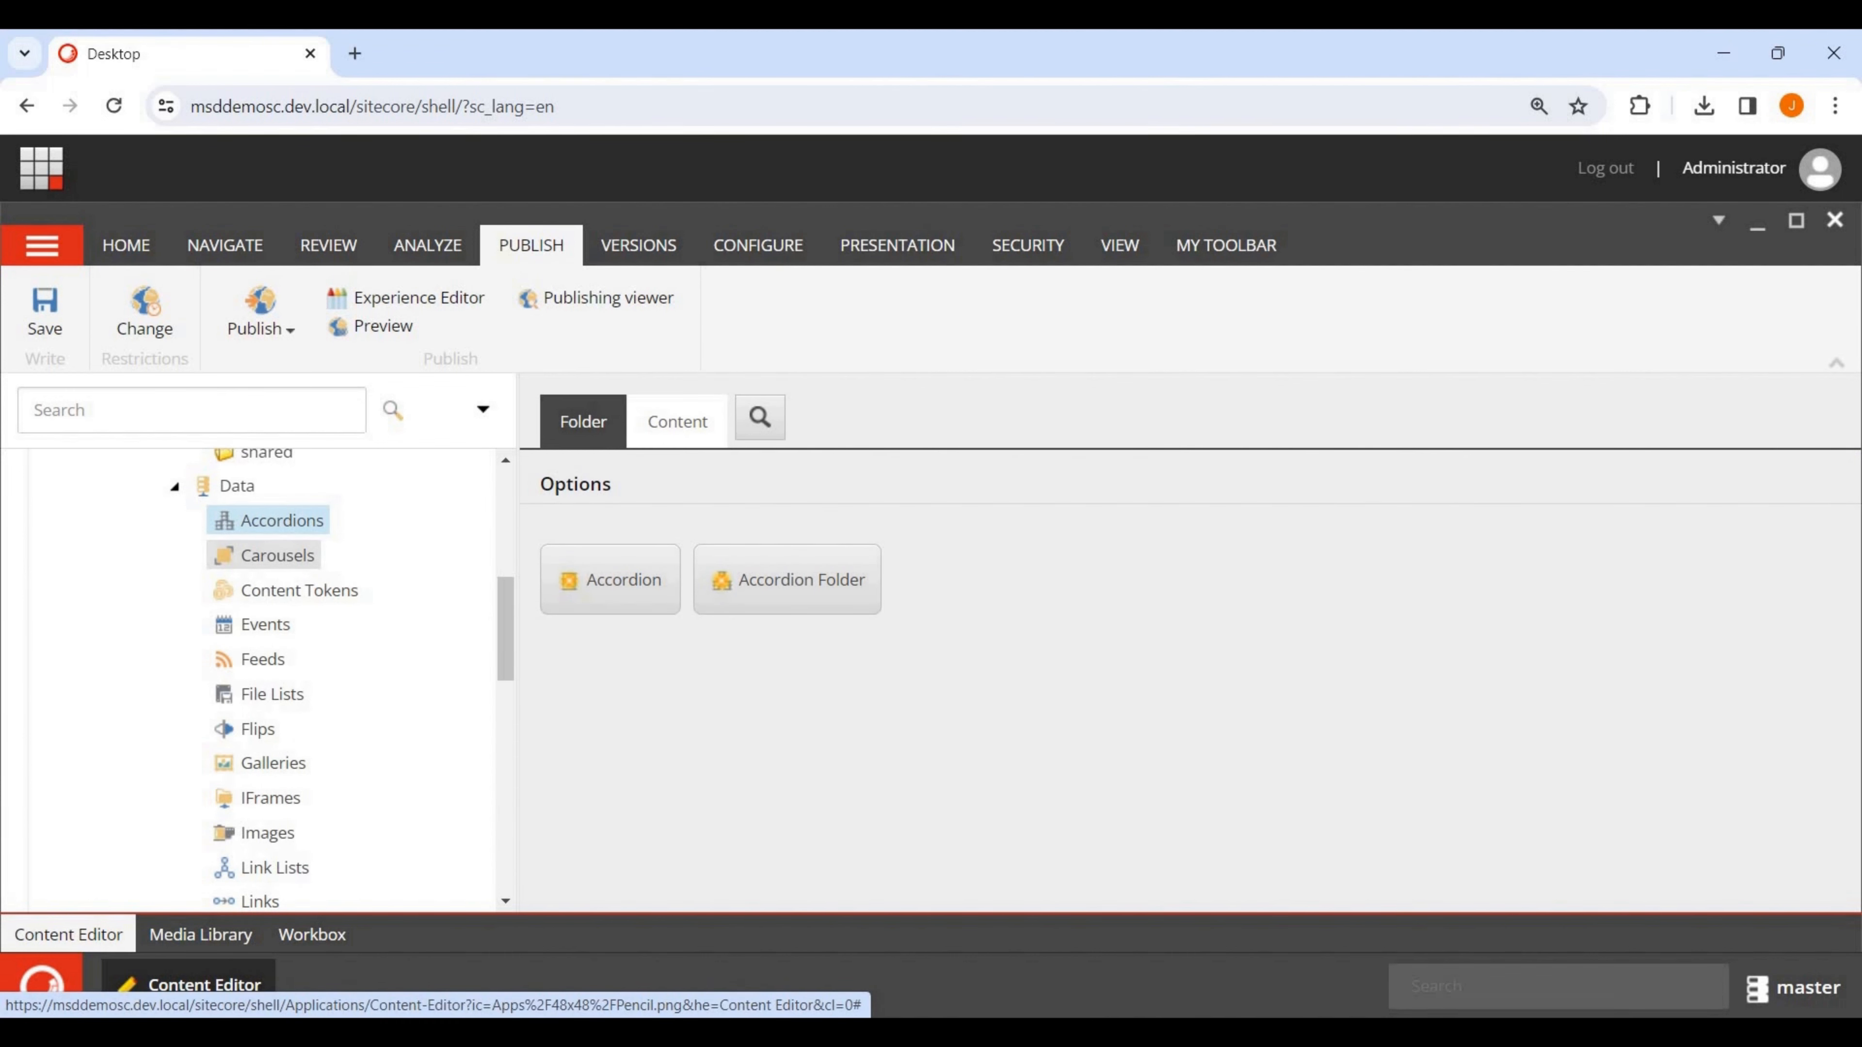
right_click(300, 555)
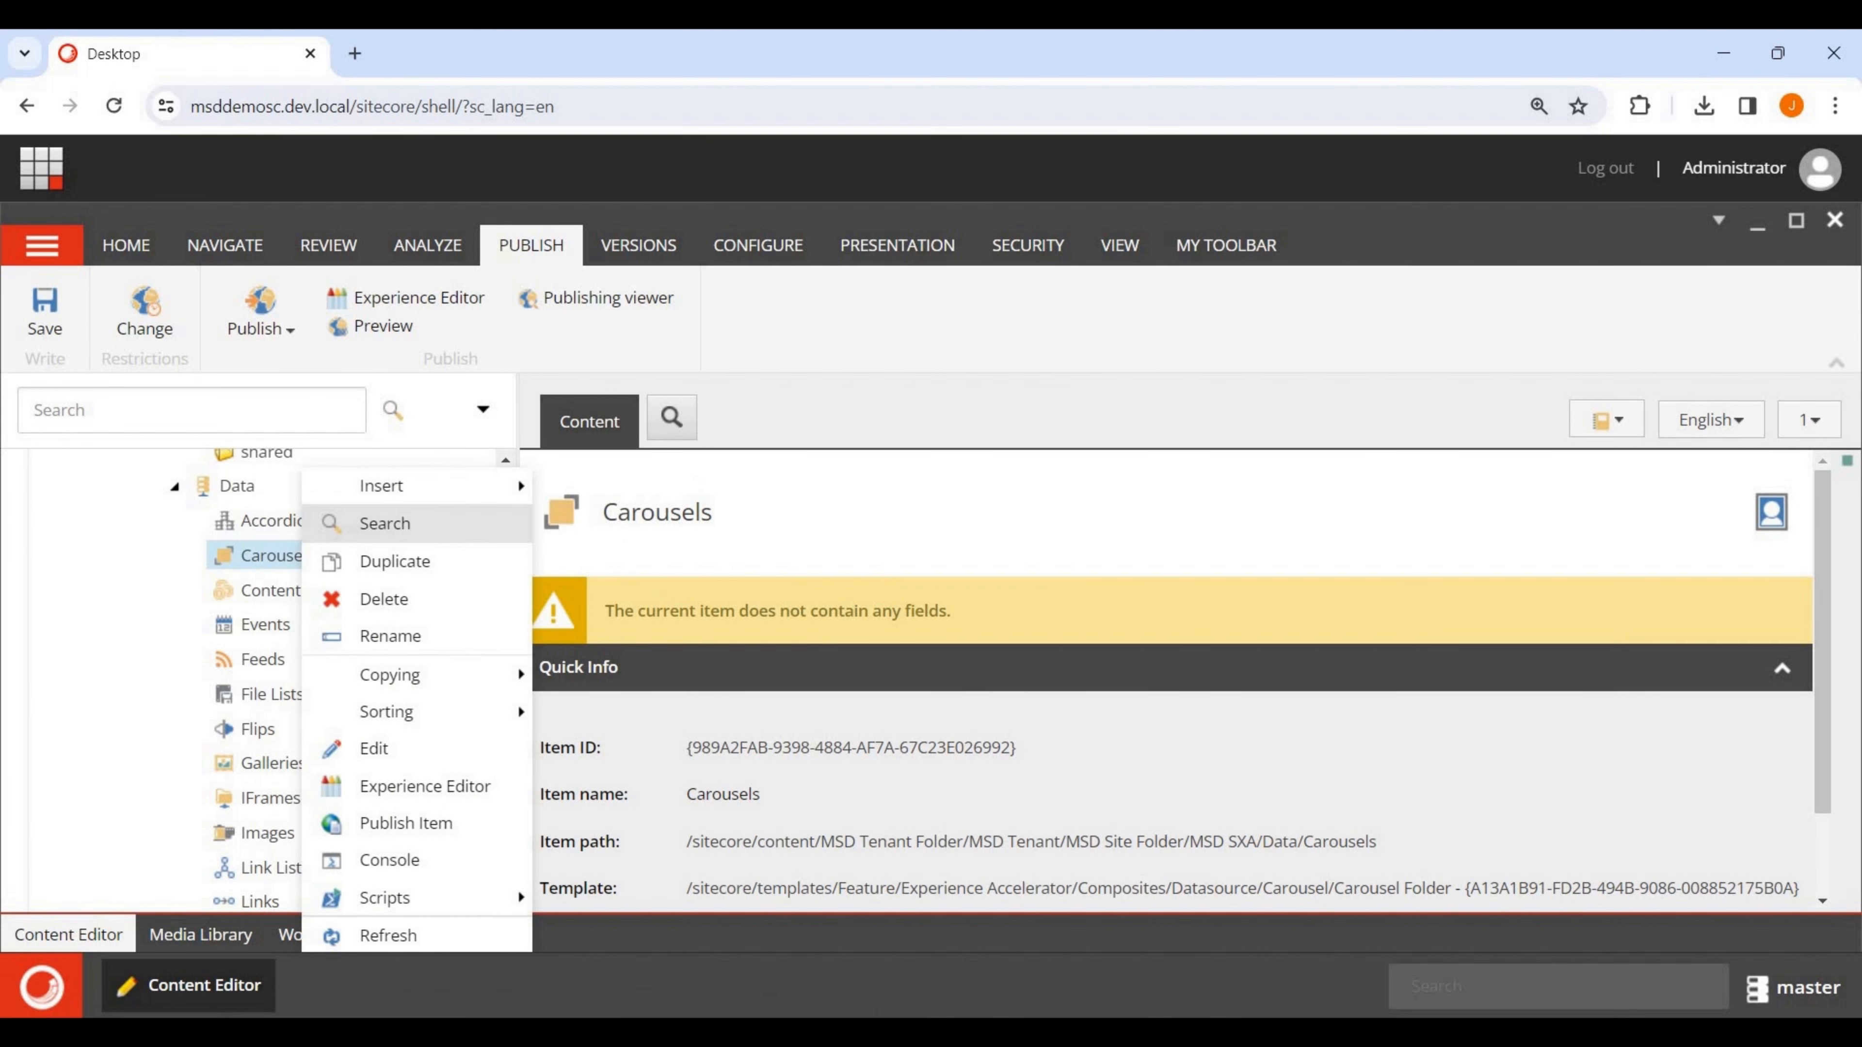
mouse_move(440, 485)
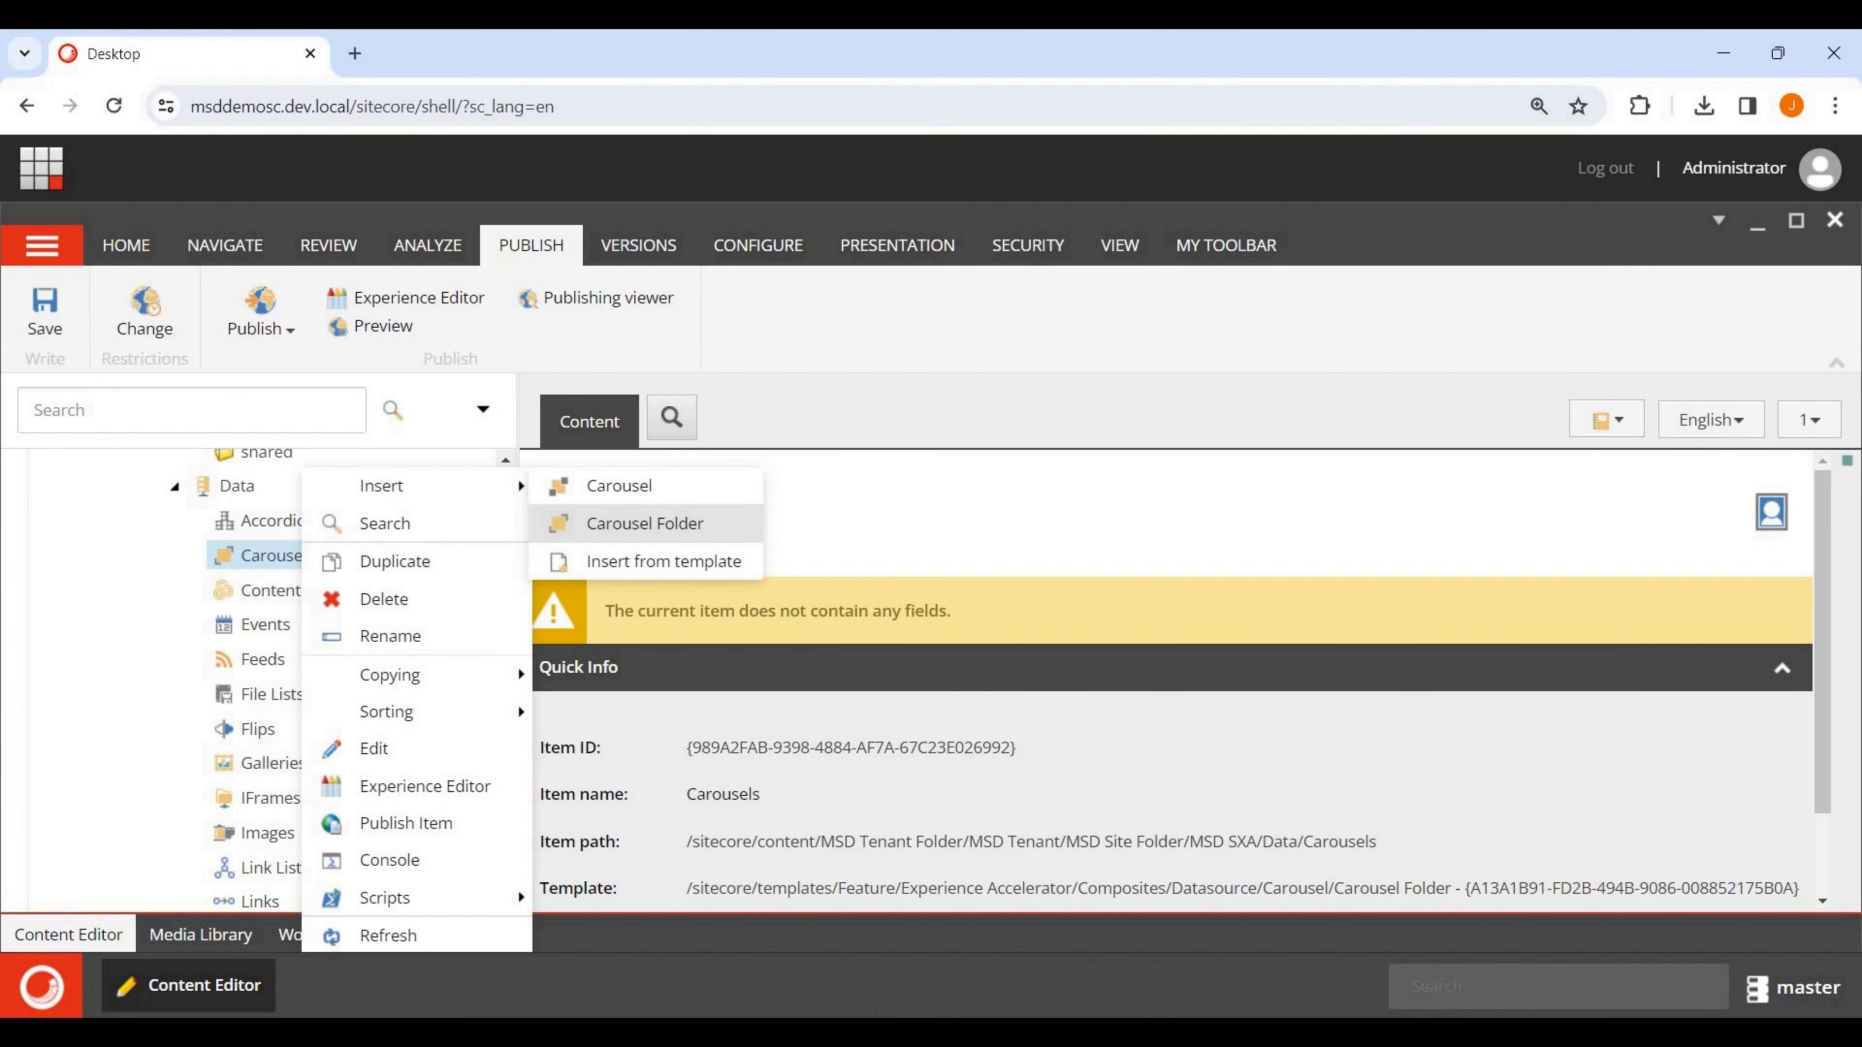
left_click(645, 523)
left_click(1005, 686)
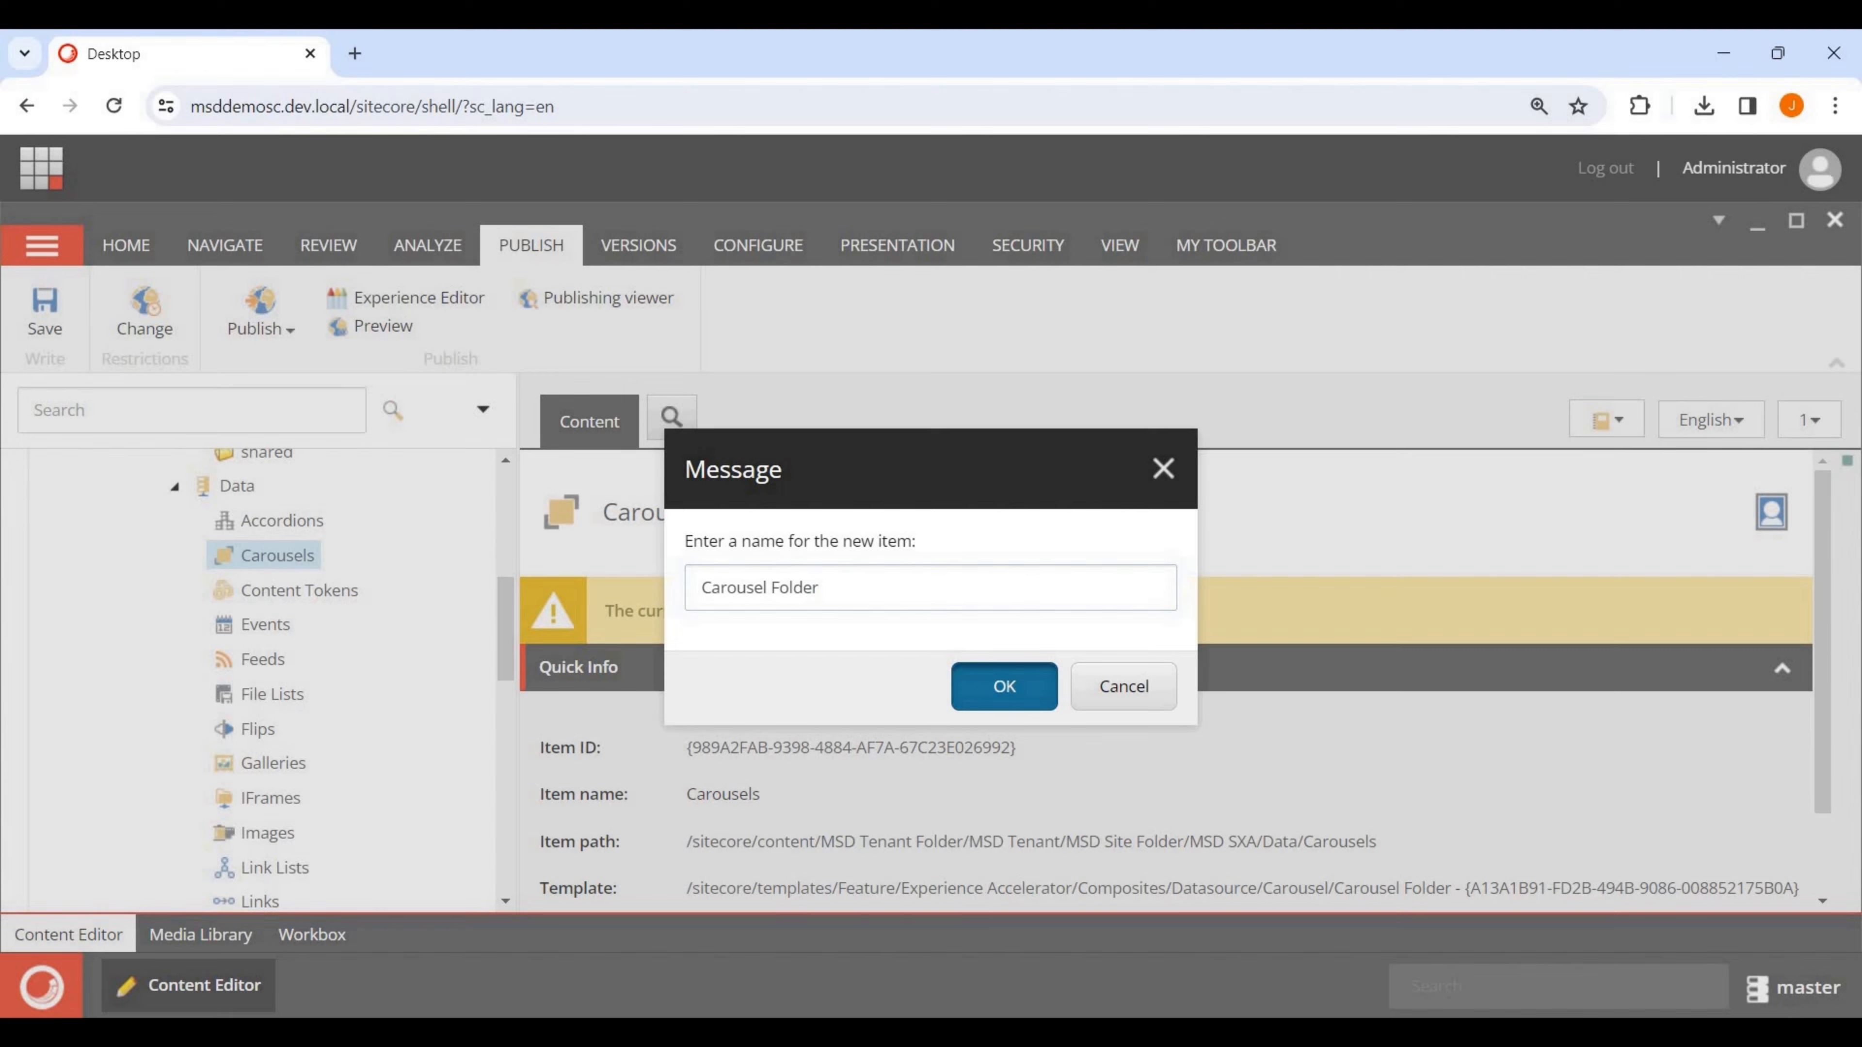
Insert a carousel named Carousel inside Carousel Folder.
right_click(355, 590)
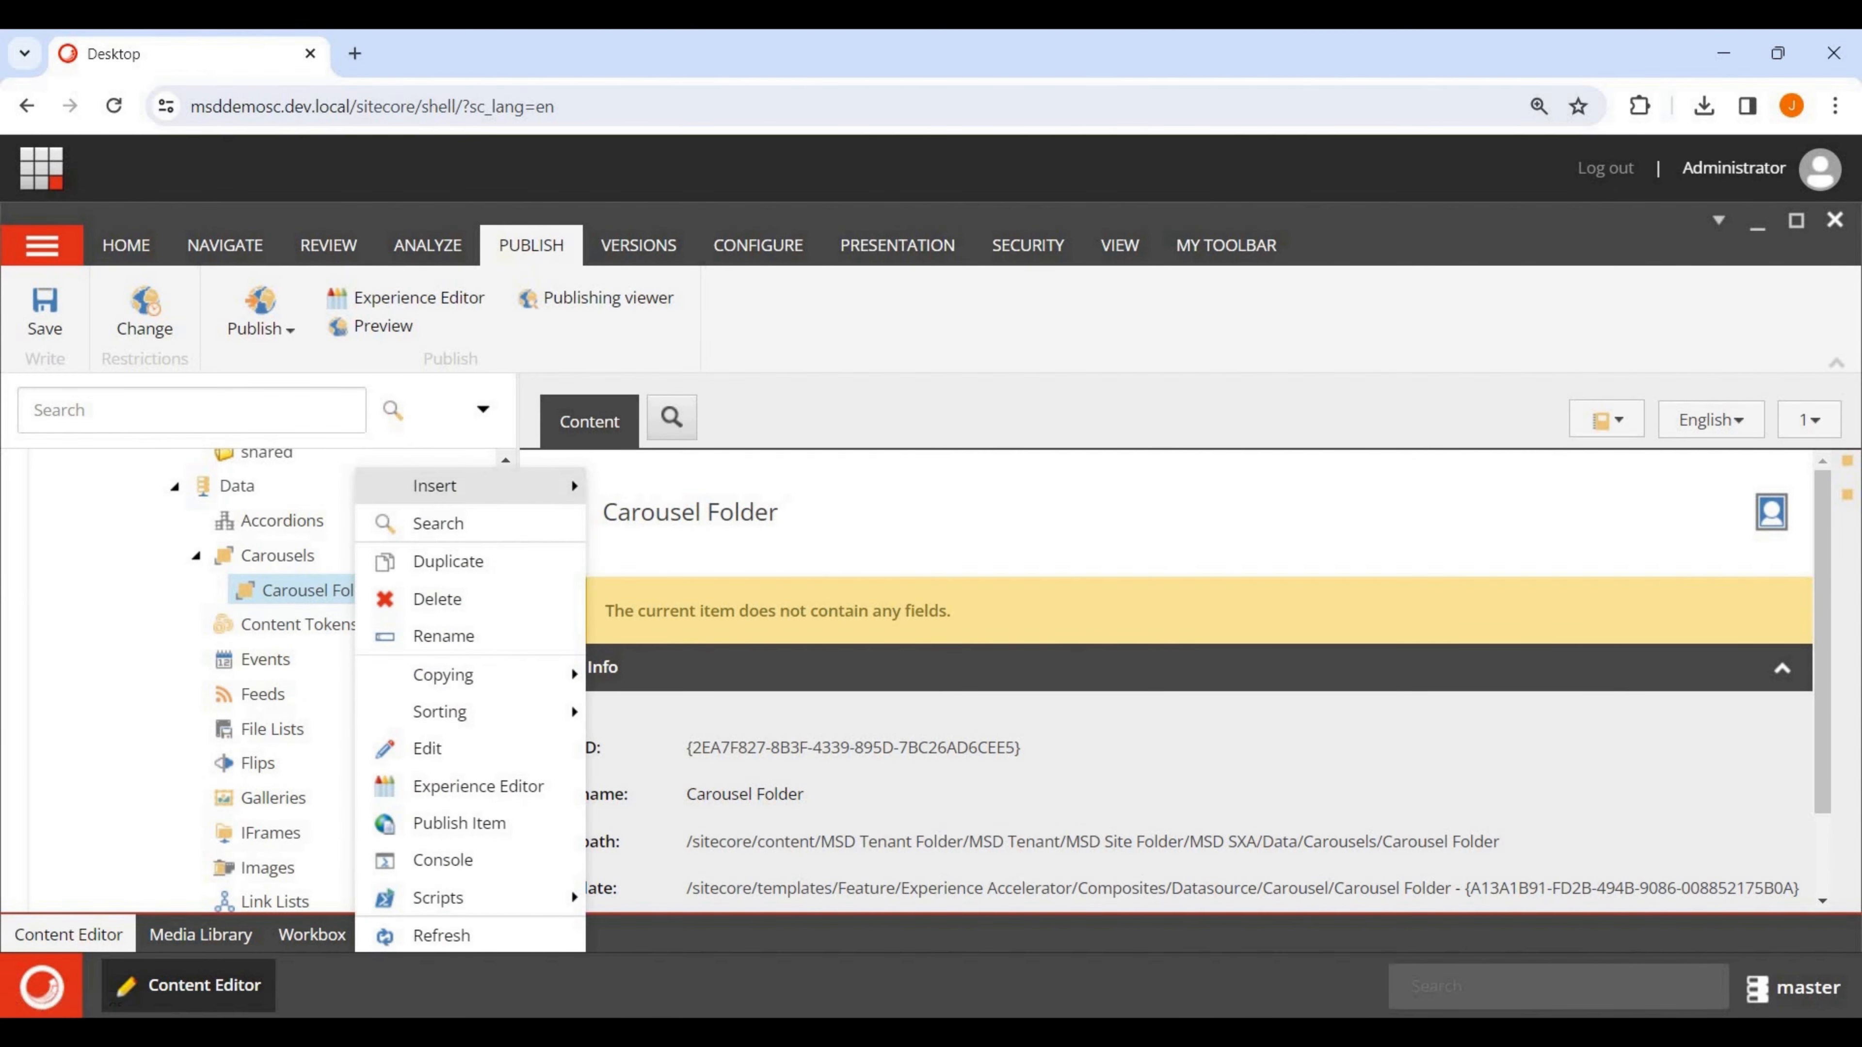
mouse_move(440, 485)
left_click(672, 485)
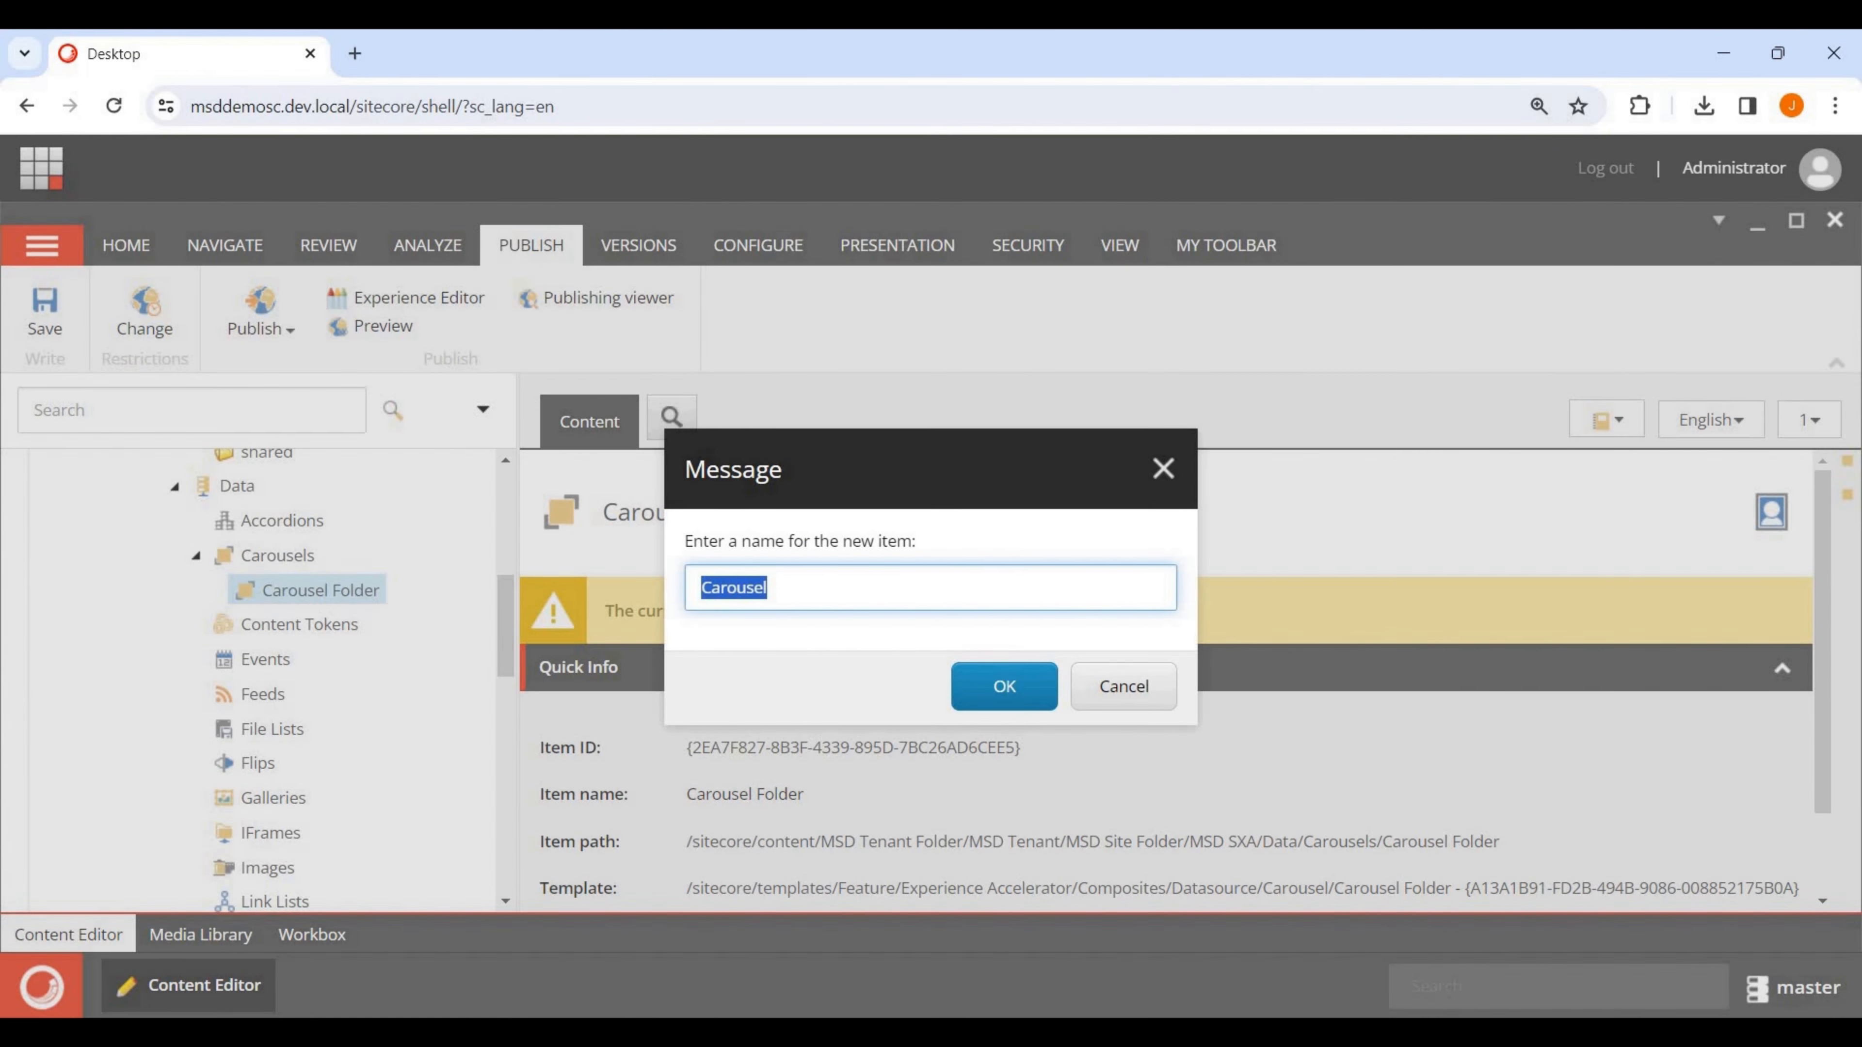
left_click(768, 588)
left_click(1004, 687)
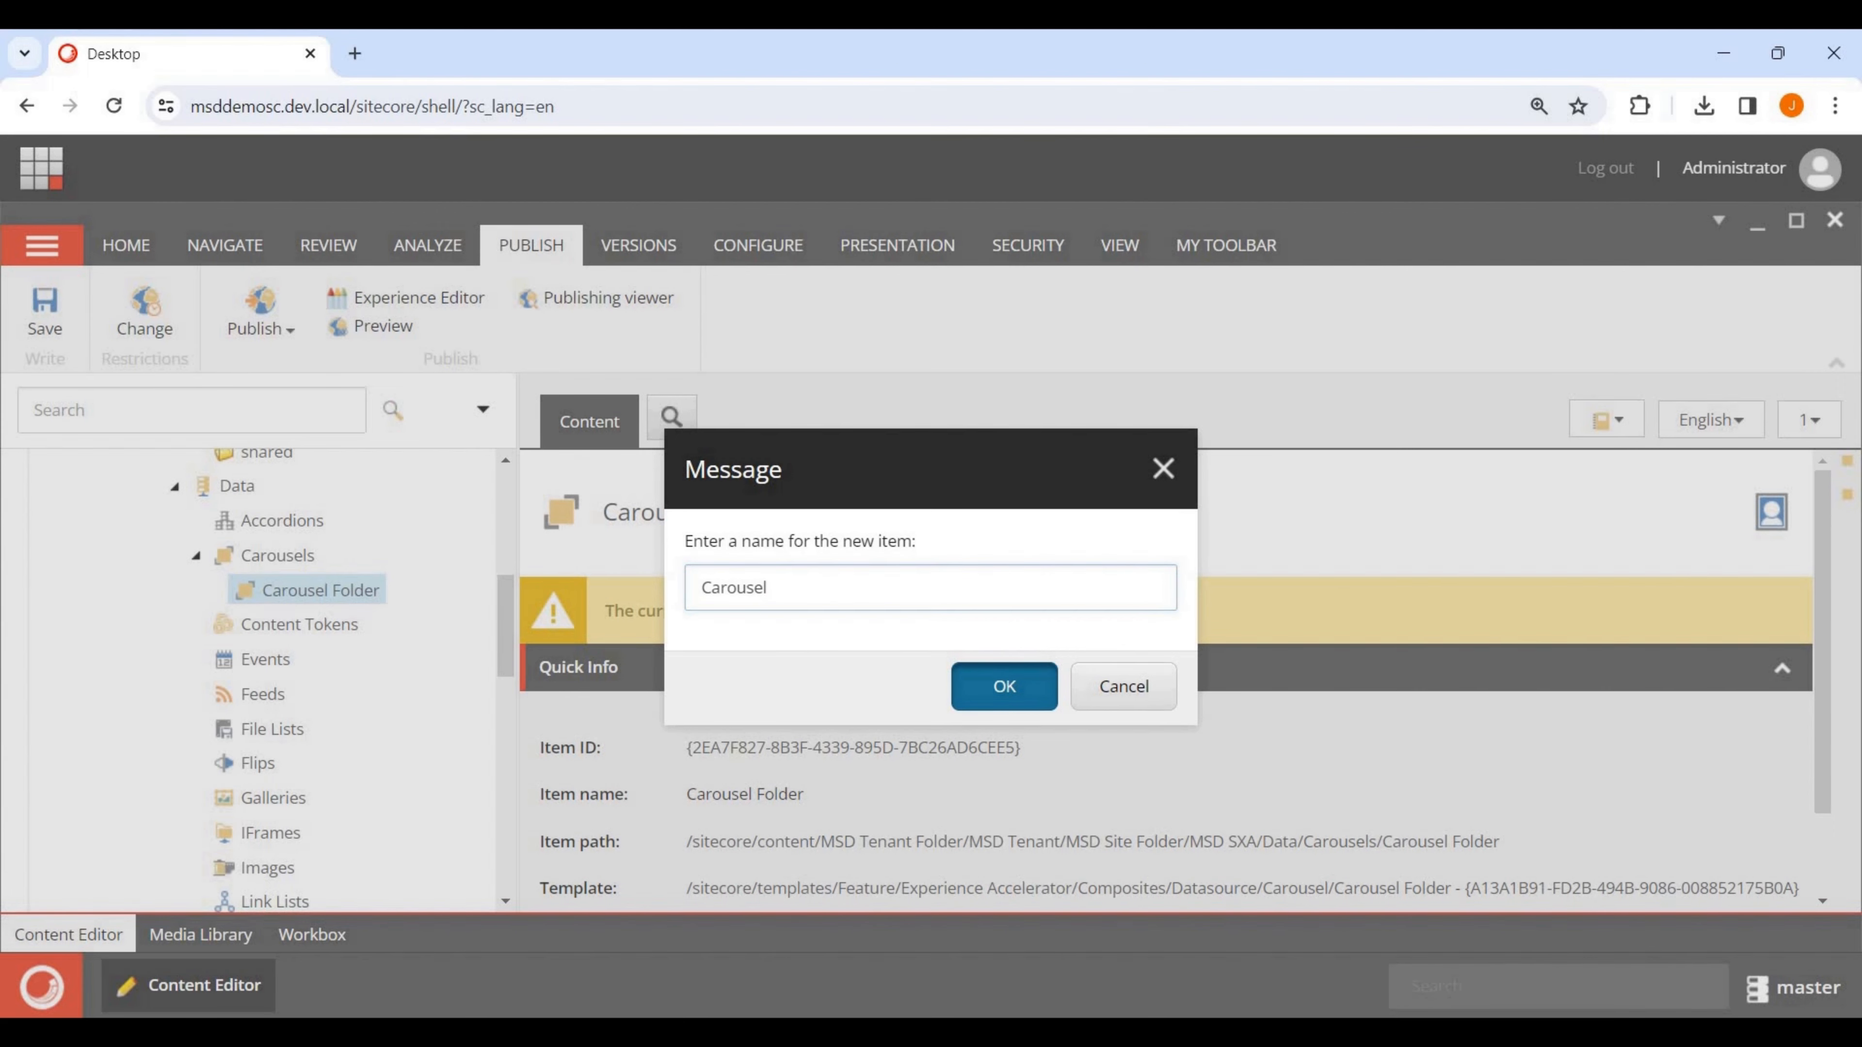
Examine Slide1 and Slide2 of the new carousel, covering the slide image, slide text and slide link fields.
left_click(239, 625)
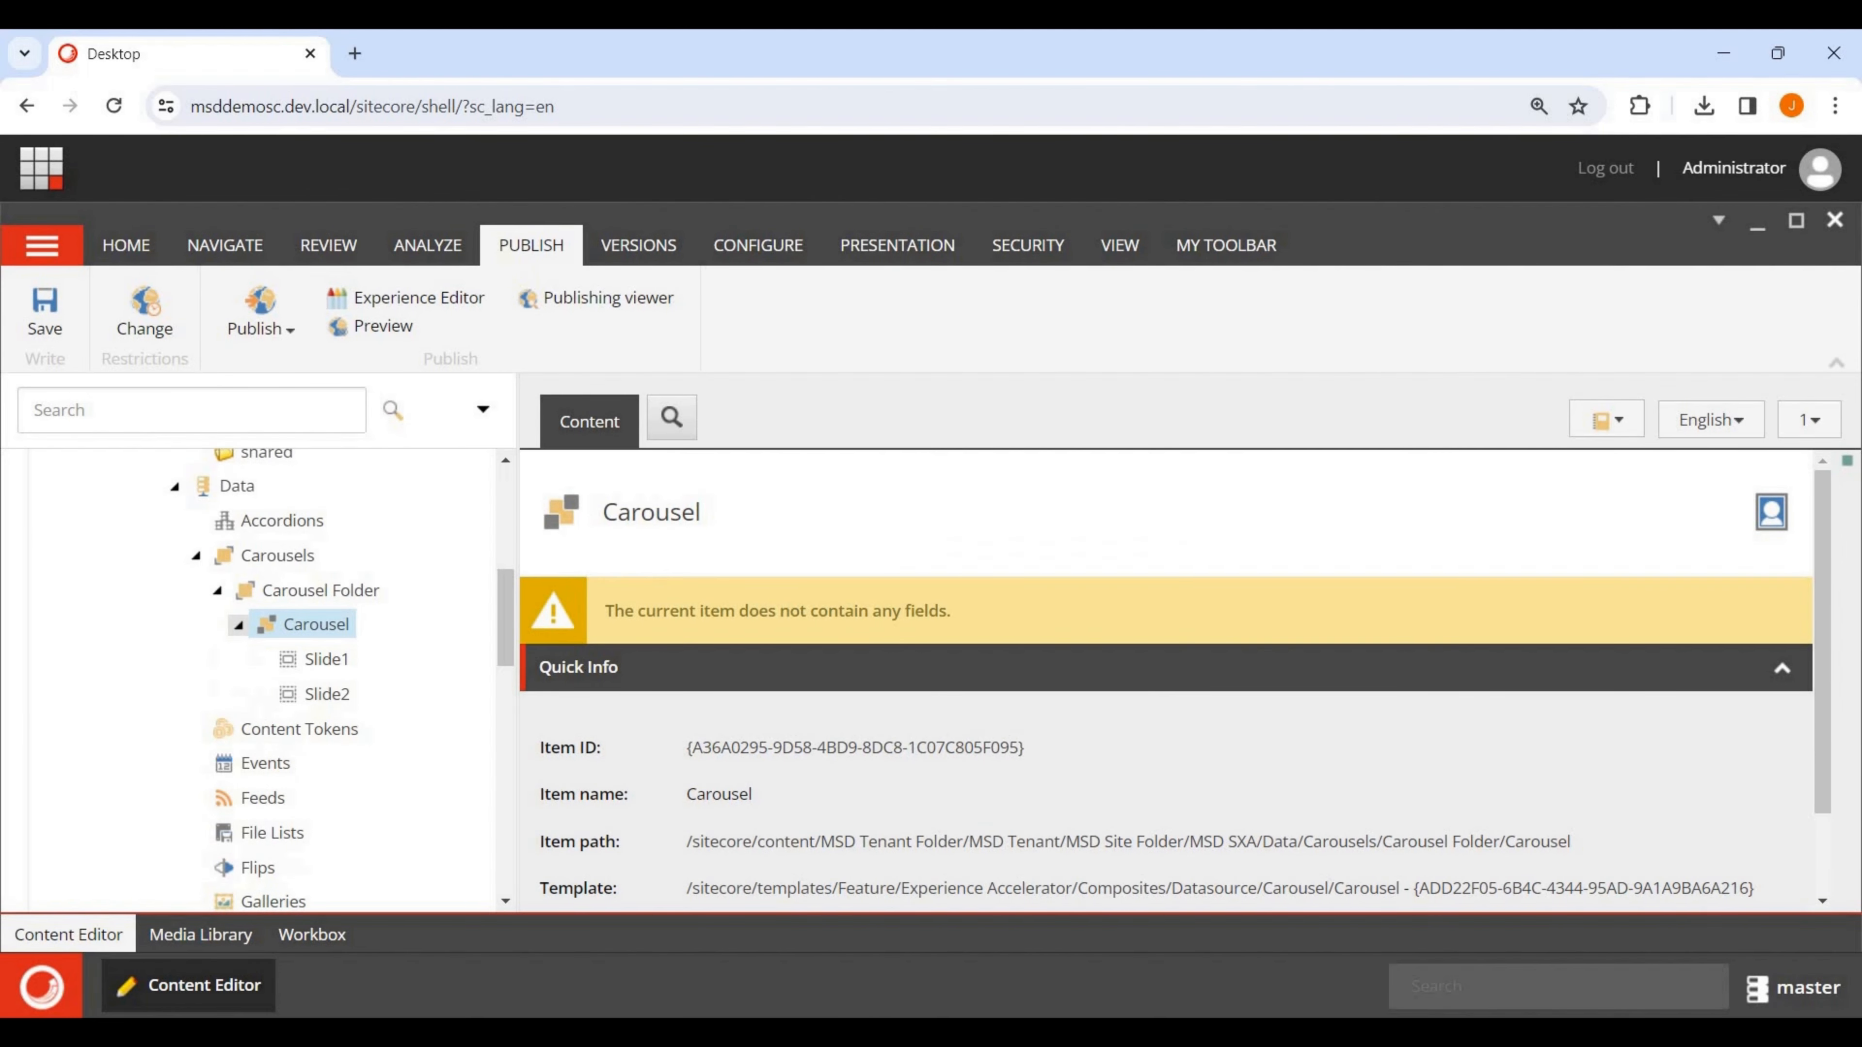
left_click(327, 658)
left_click(326, 694)
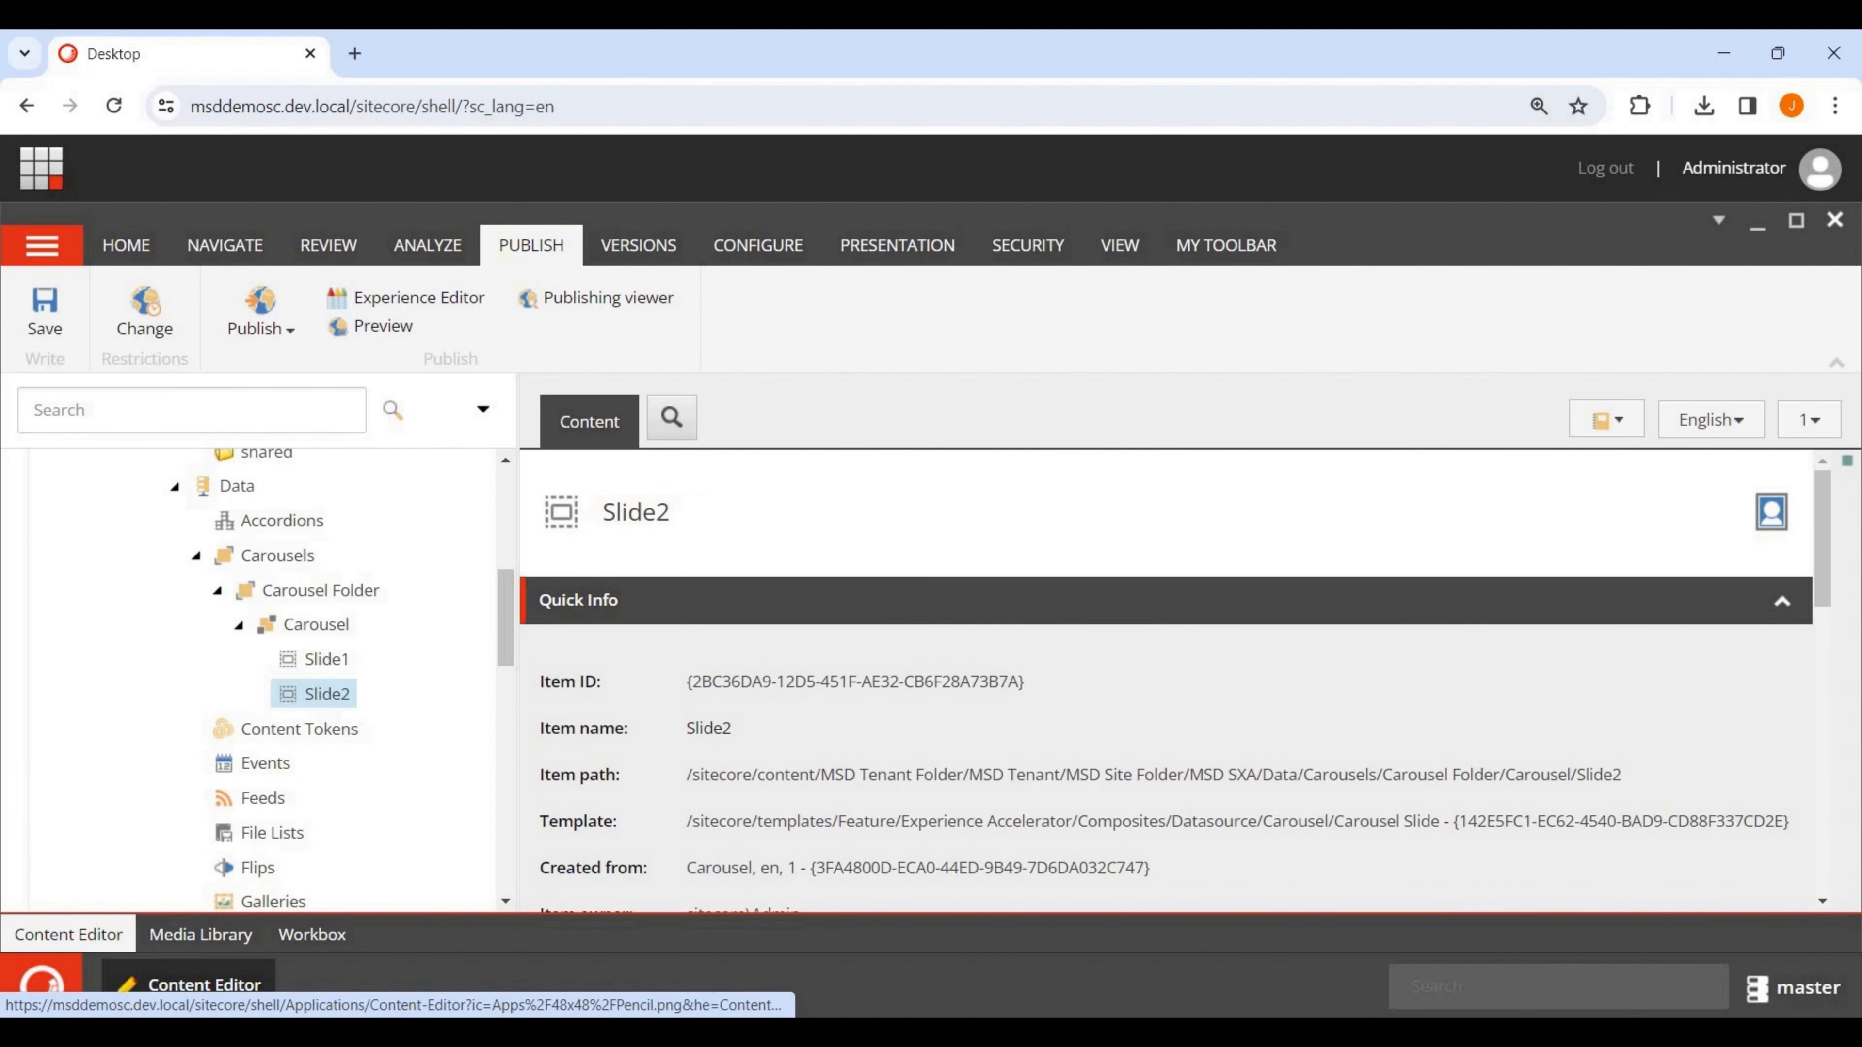
left_click(327, 658)
scroll(1166, 682, "down", 5)
scroll(1166, 682, "up", 1)
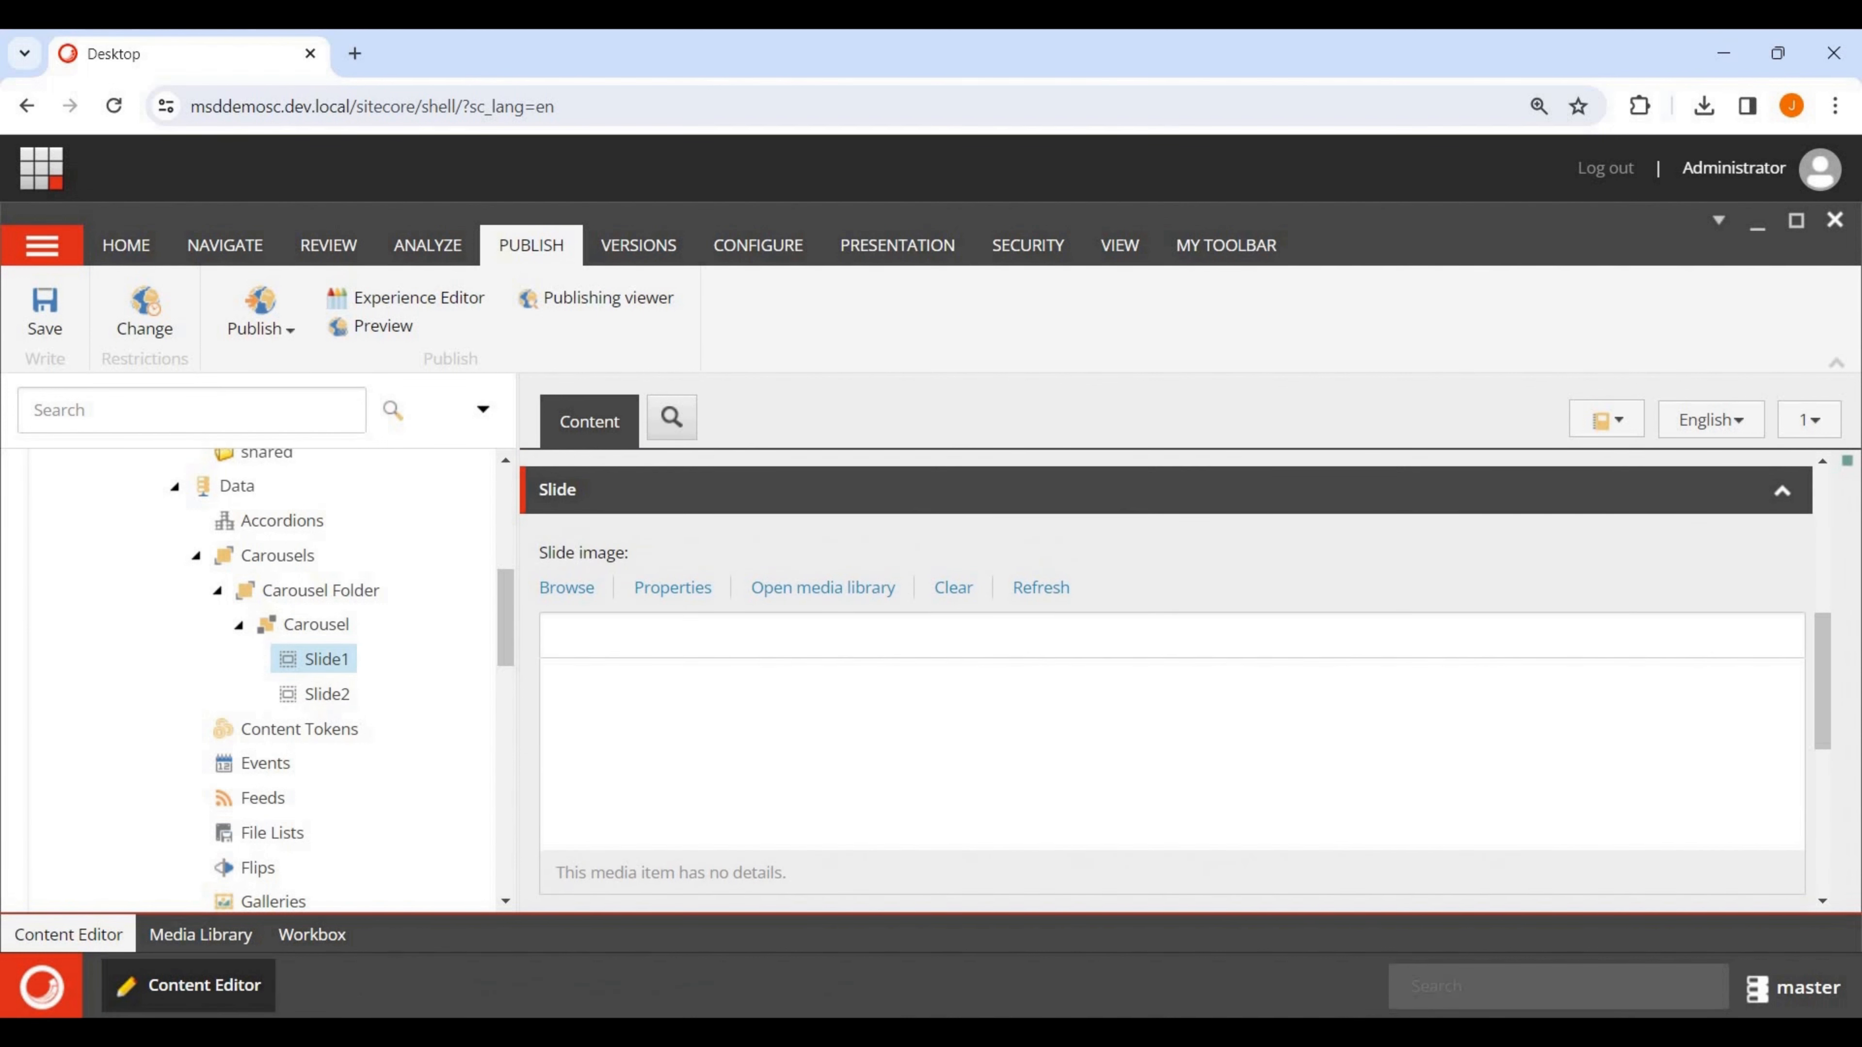
scroll(1166, 682, "down", 3)
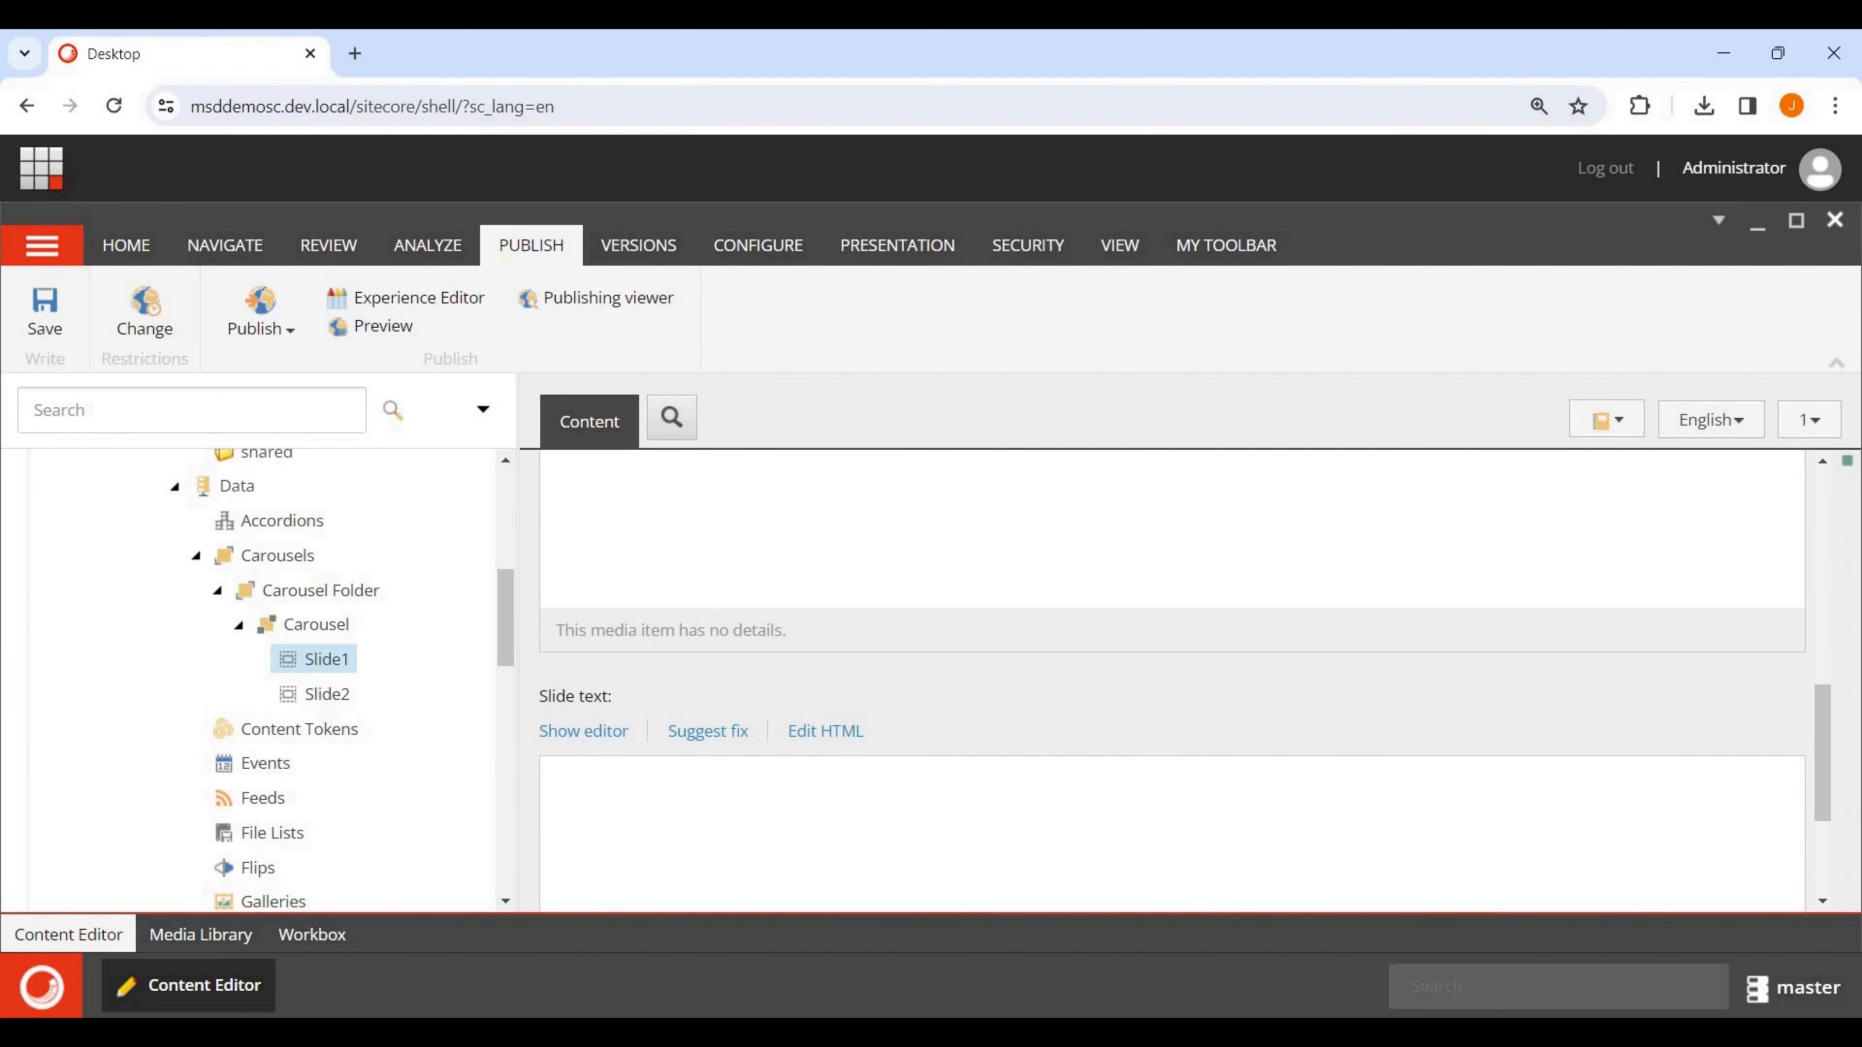
scroll(1166, 683, "down", 3)
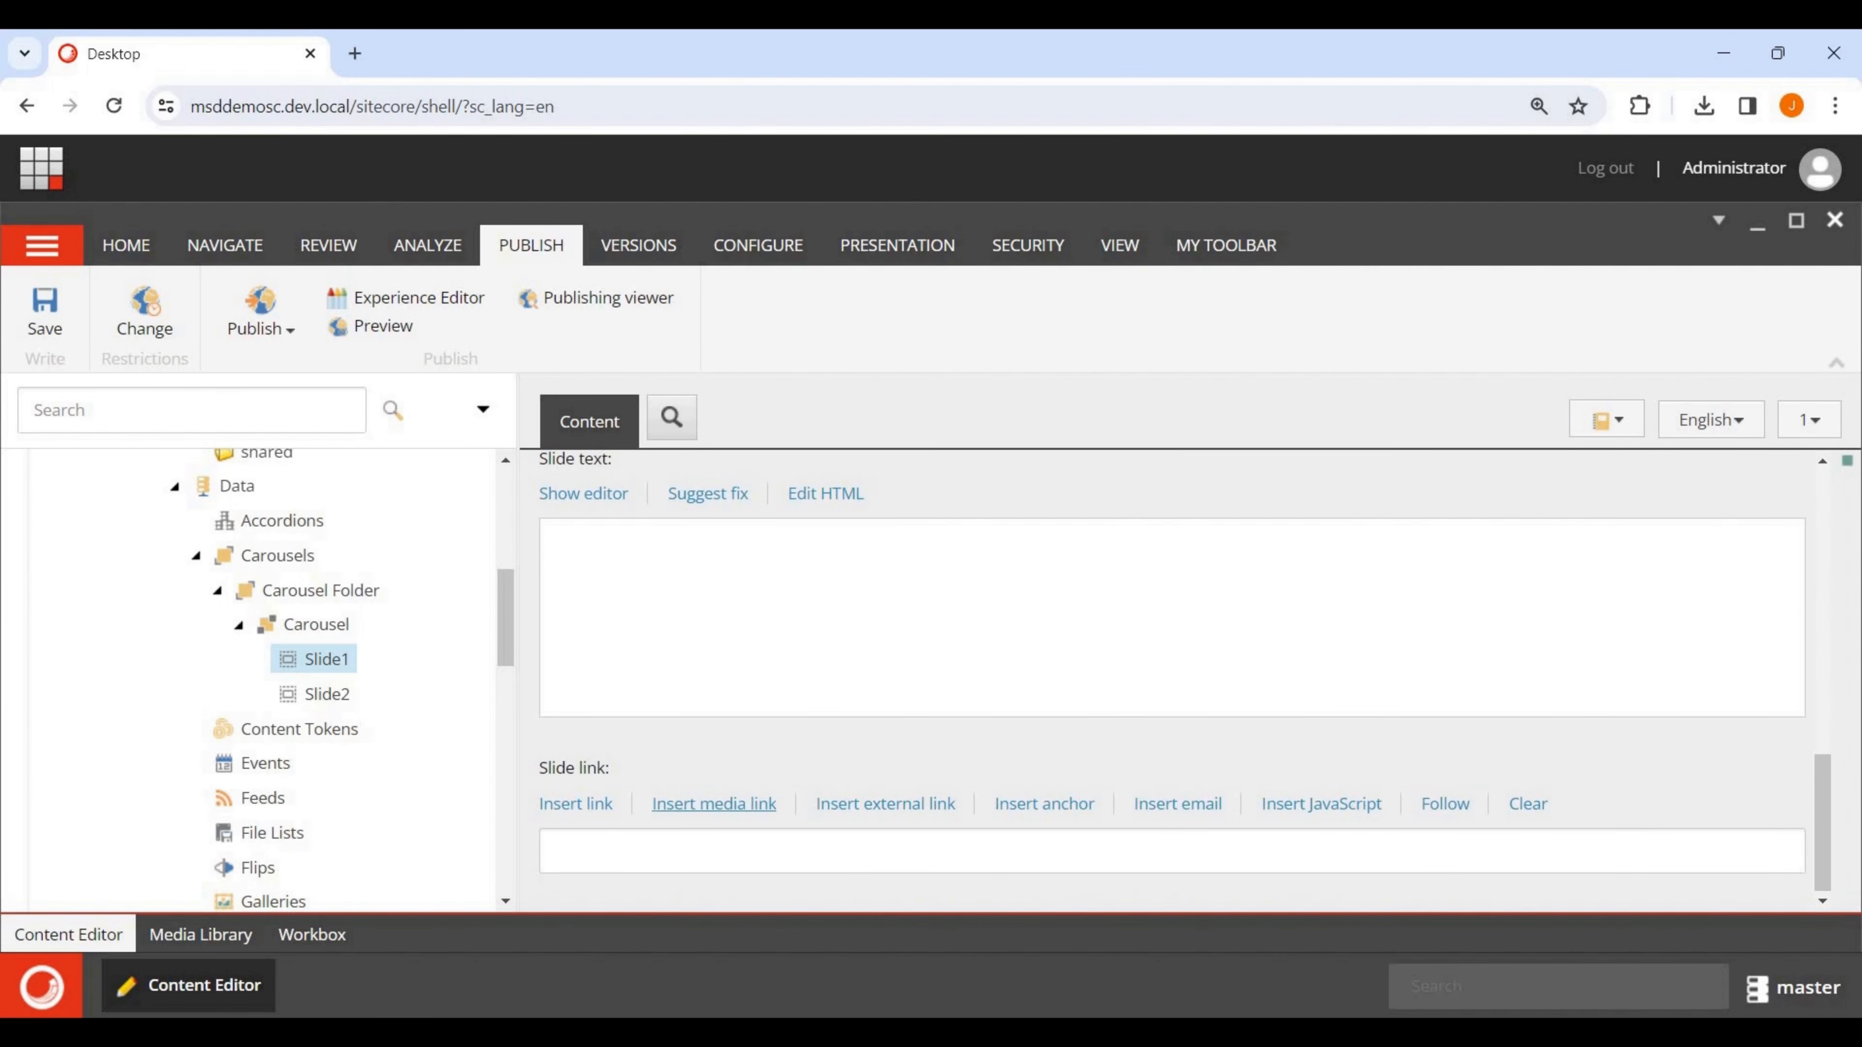
scroll(714, 803, "up", 3)
left_click(326, 694)
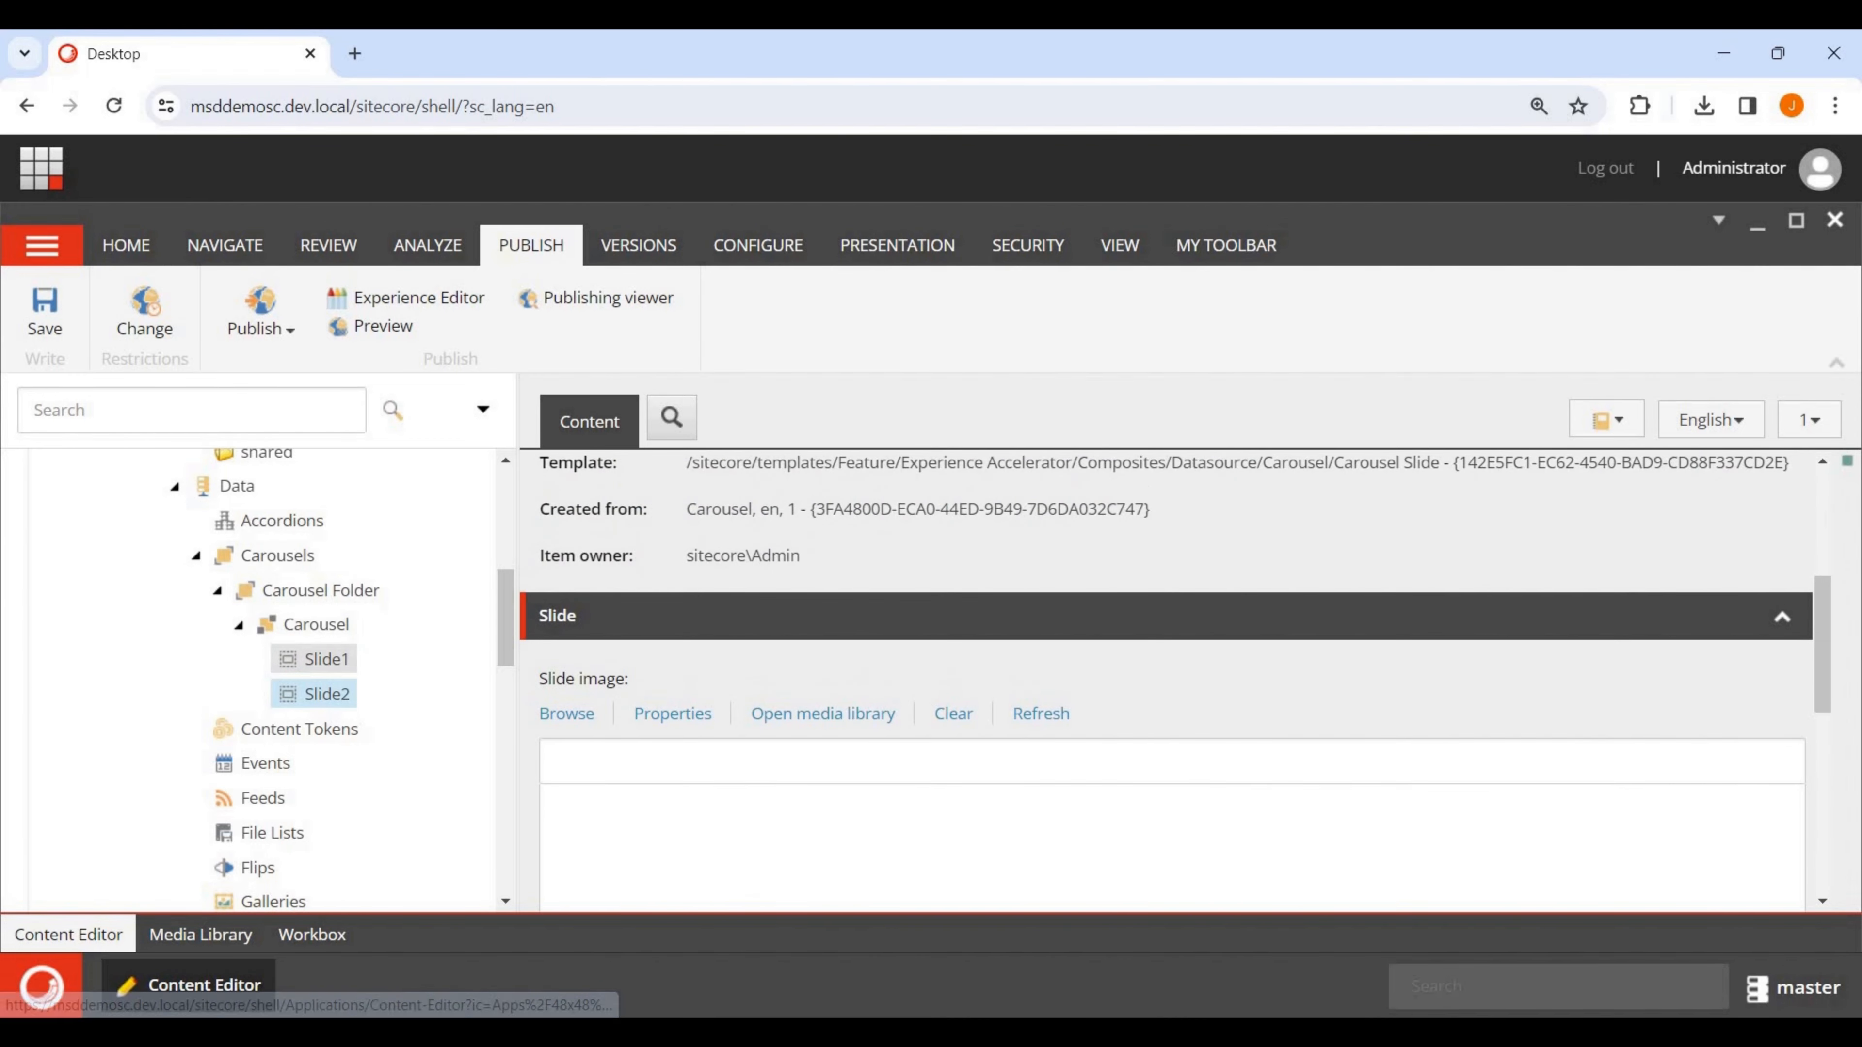
Look through the remaining Data folders and view the insert options available for the site's Dictionary item.
scroll(316, 660, "down", 5)
scroll(315, 660, "down", 10)
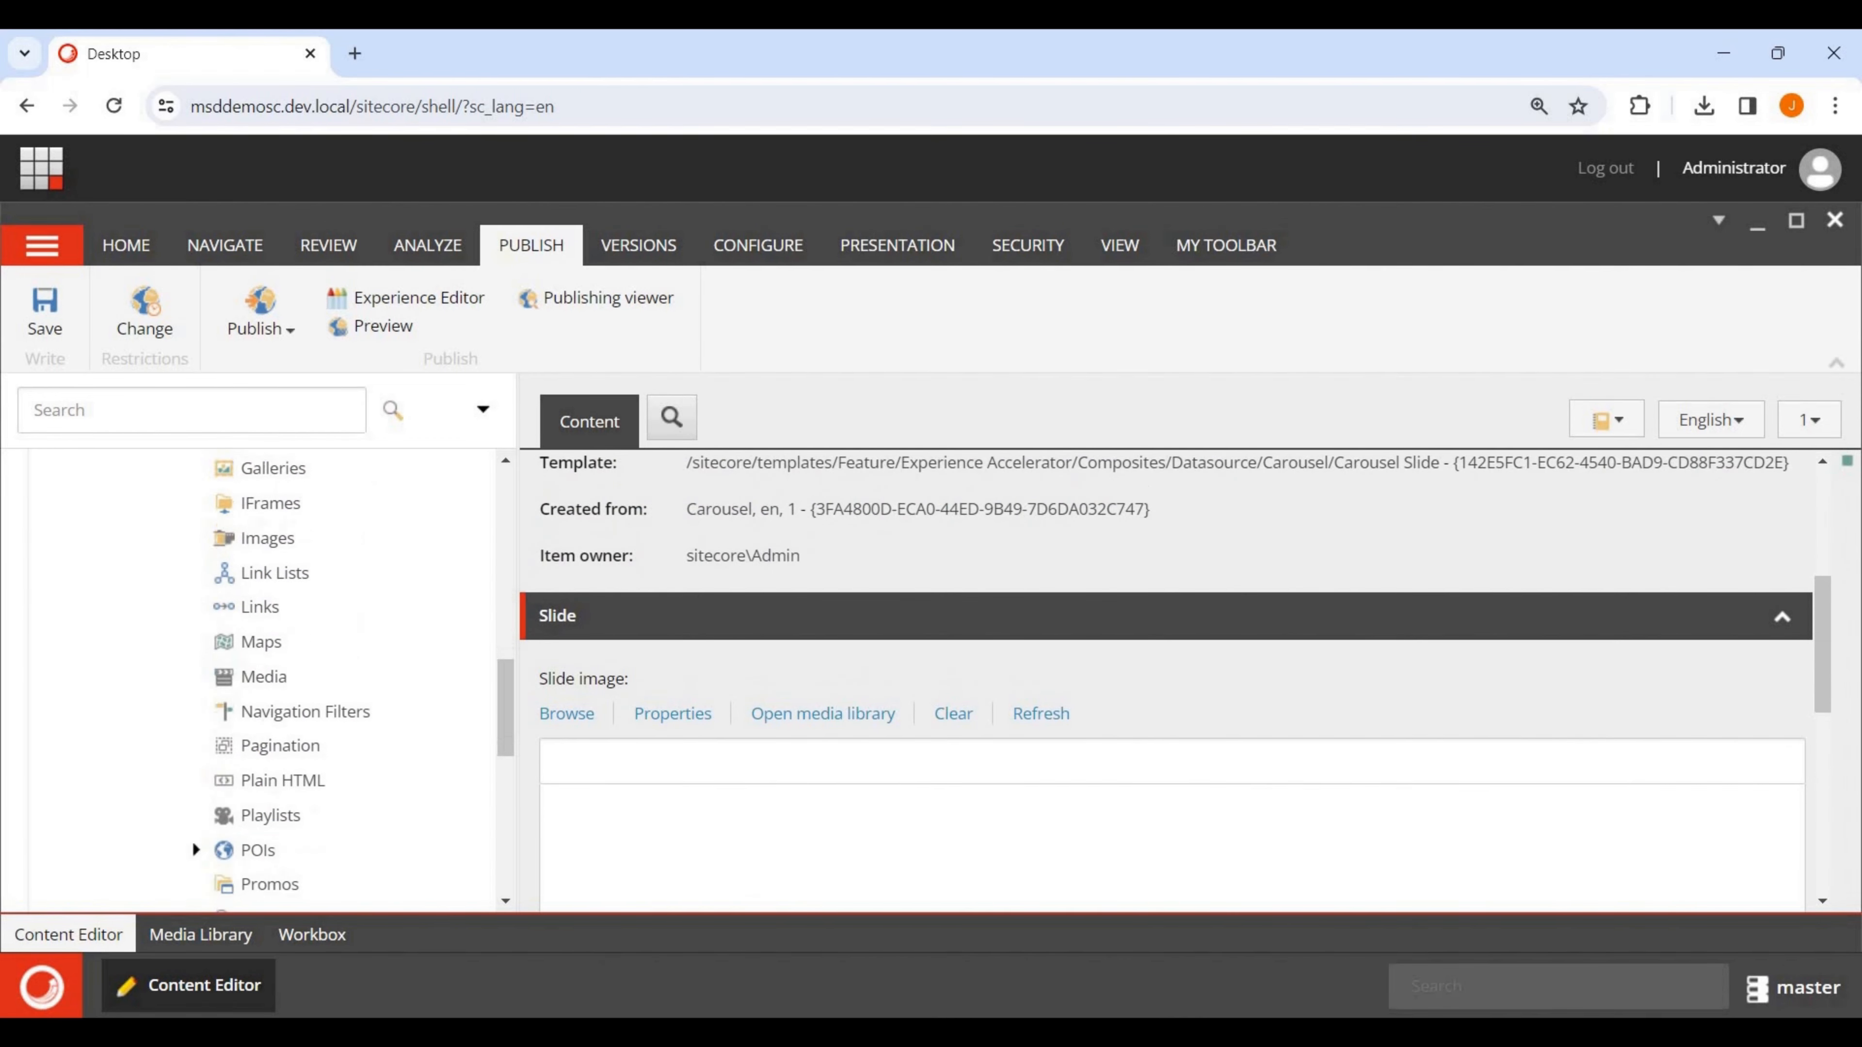
scroll(192, 729, "up", 6)
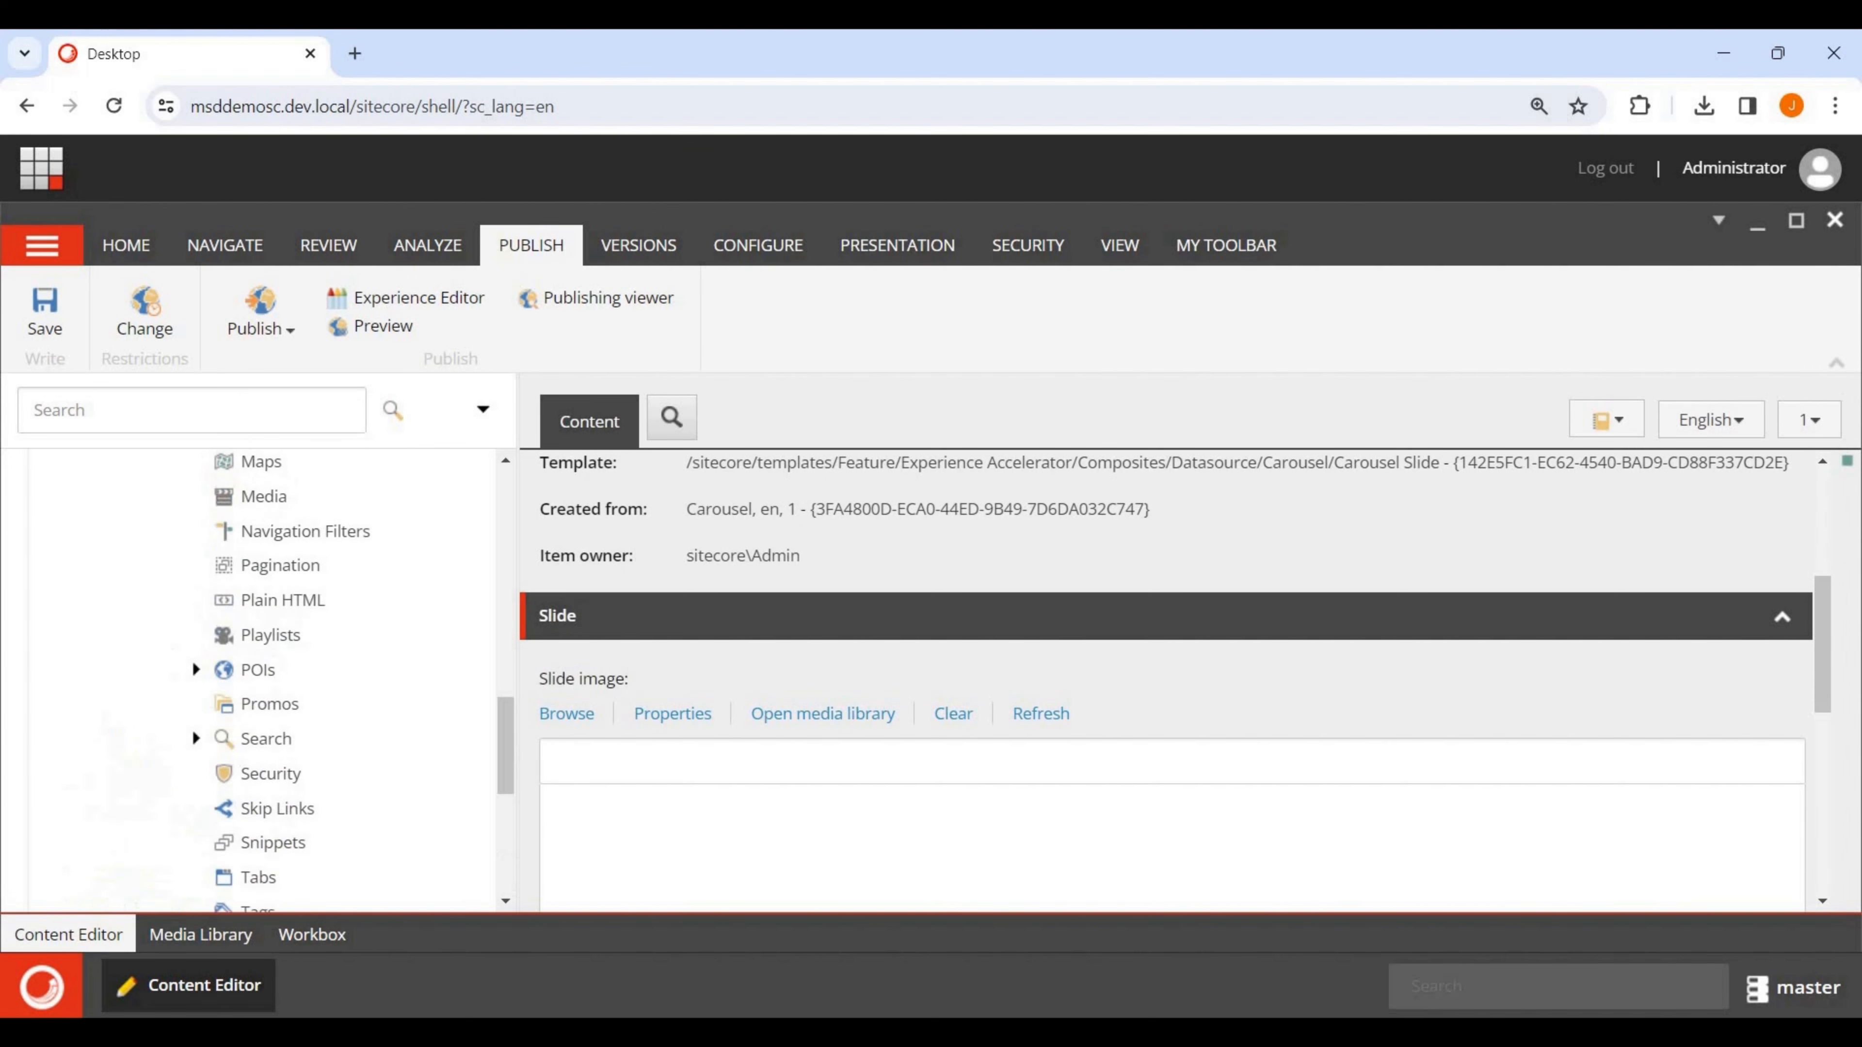
scroll(64, 869, "down", 5)
left_click(257, 738)
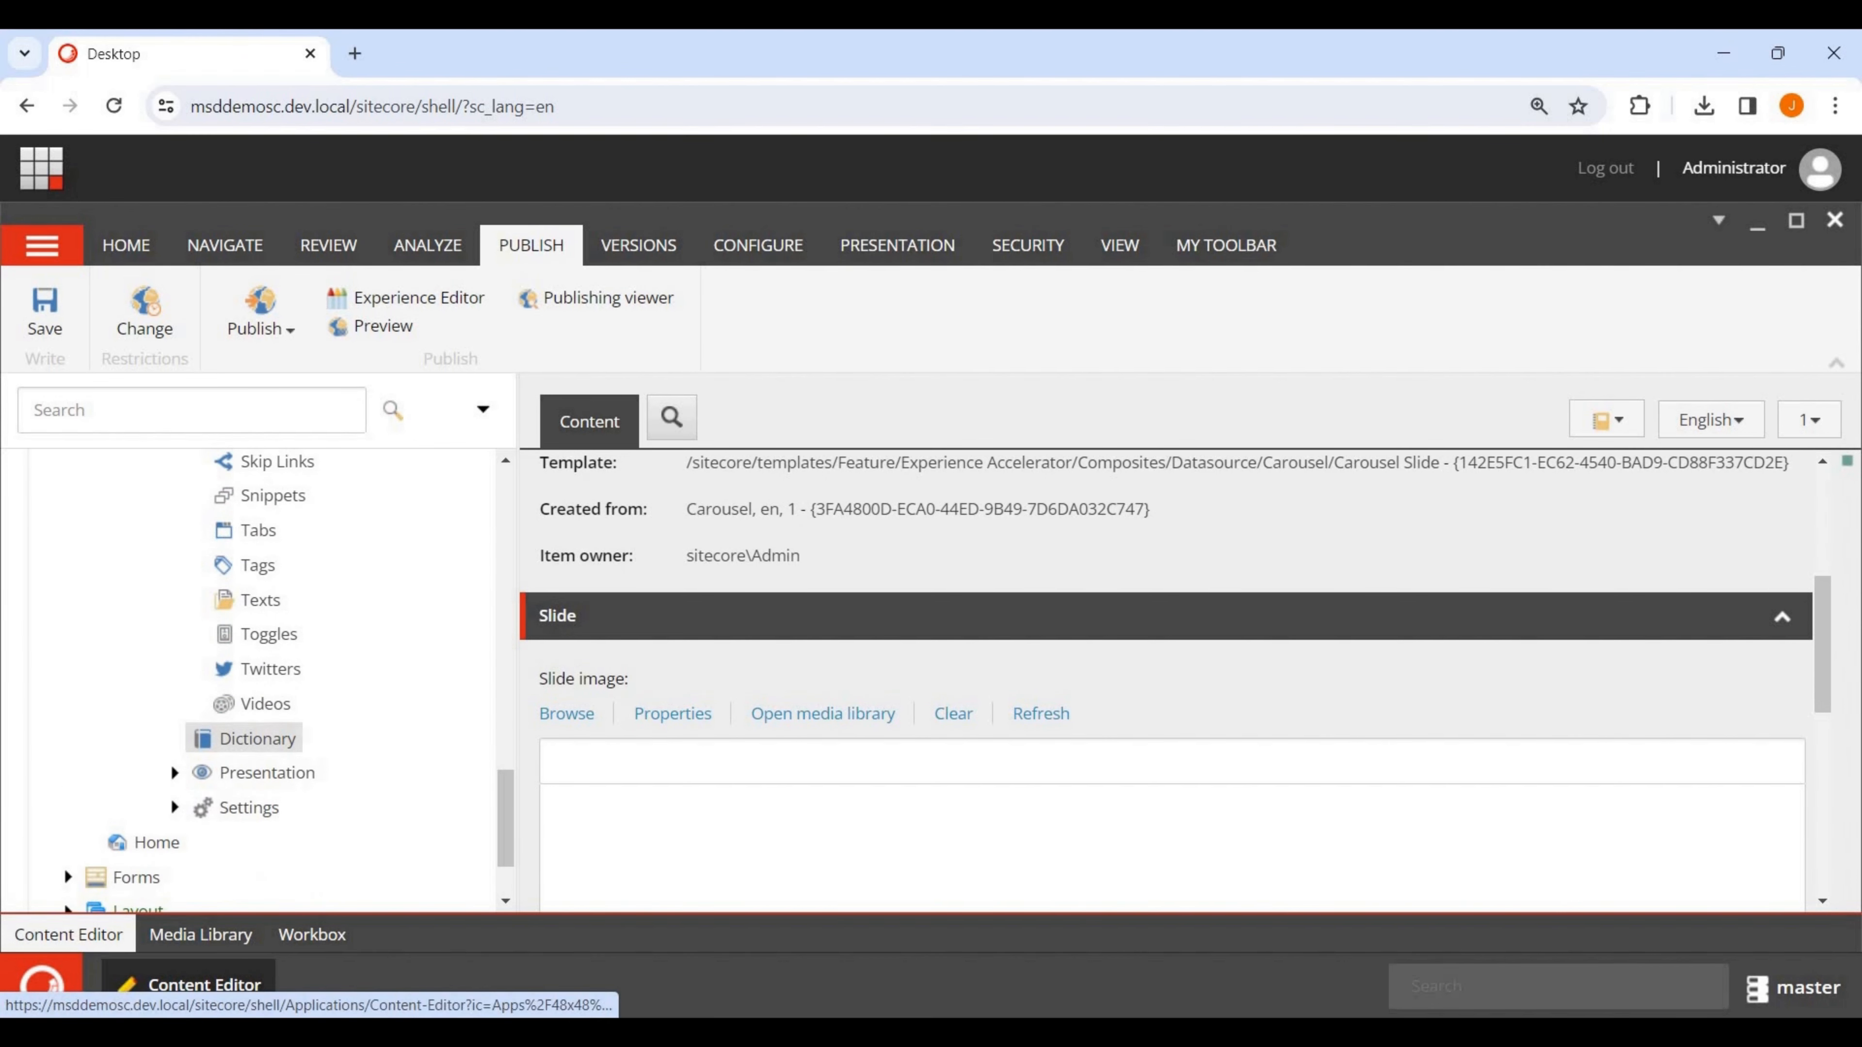
right_click(270, 738)
mouse_move(354, 486)
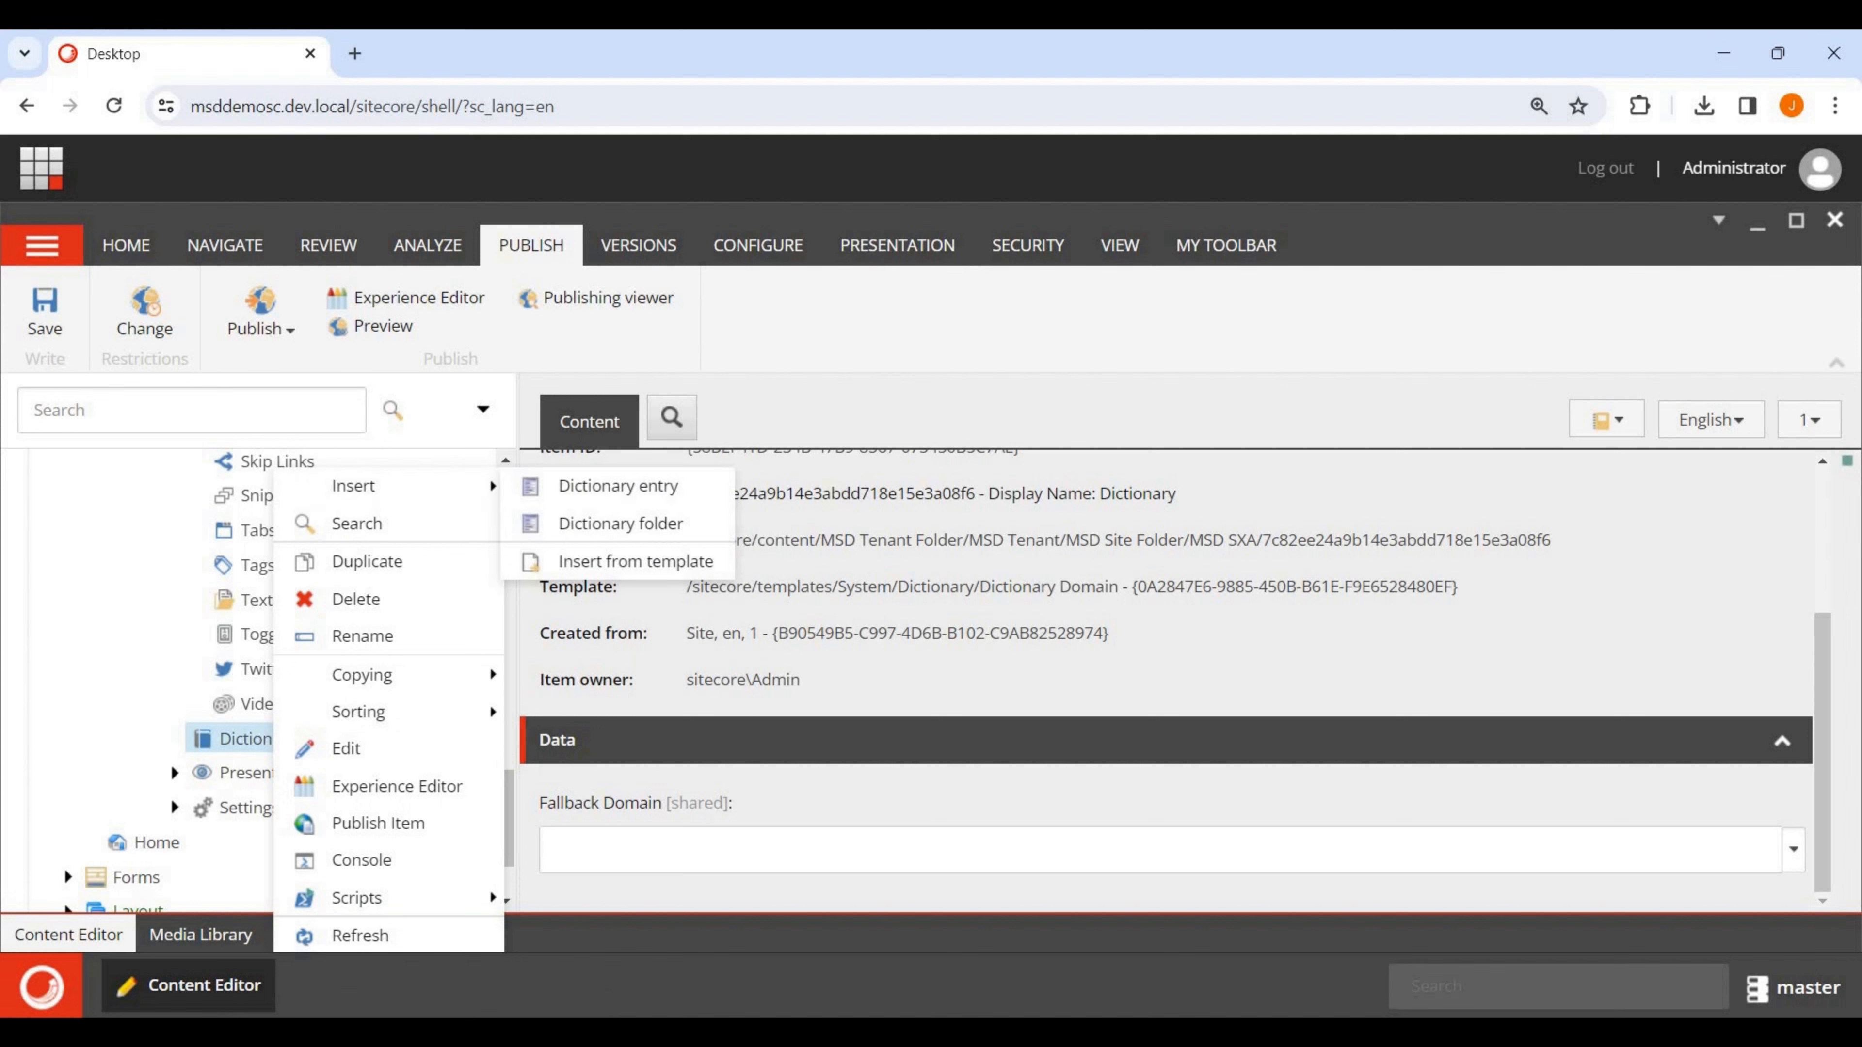
Expand the site's Presentation item and look over its child items.
left_click(174, 651)
scroll(174, 651, "down", 2)
left_click(175, 651)
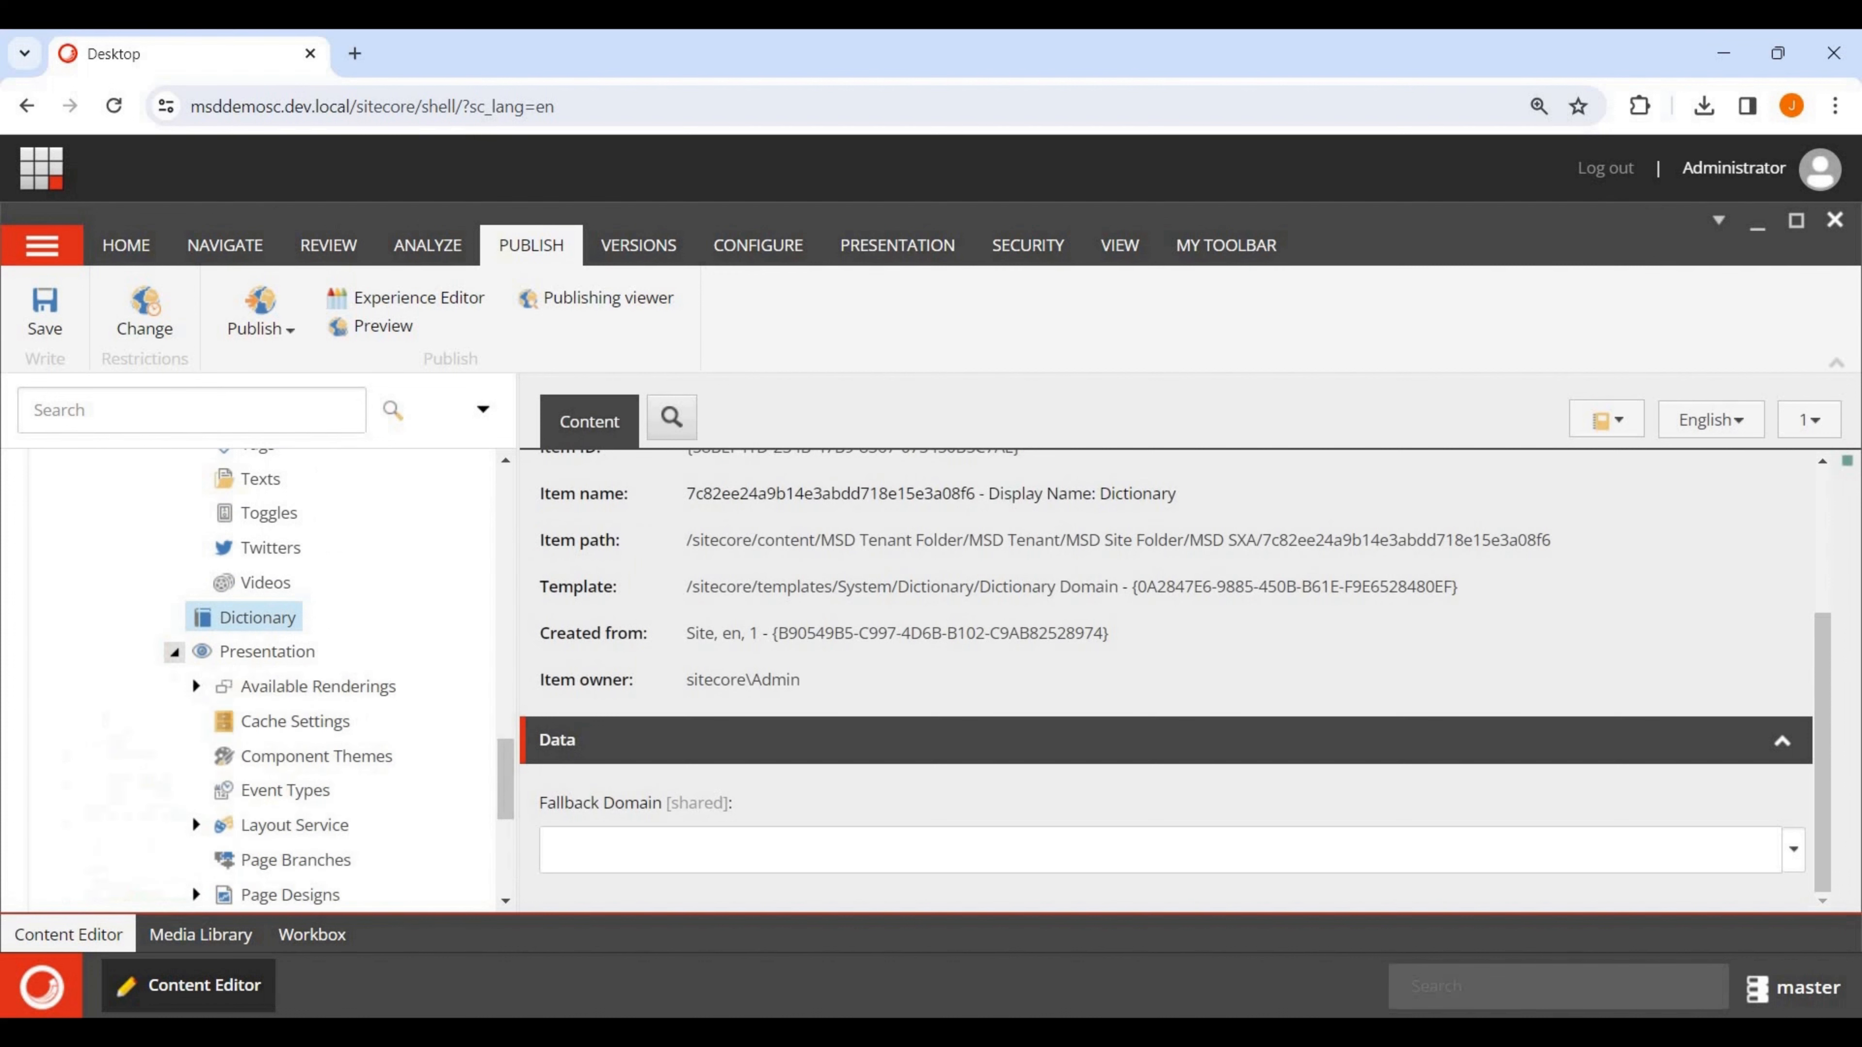
scroll(192, 677, "down", 3)
scroll(192, 694, "up", 2)
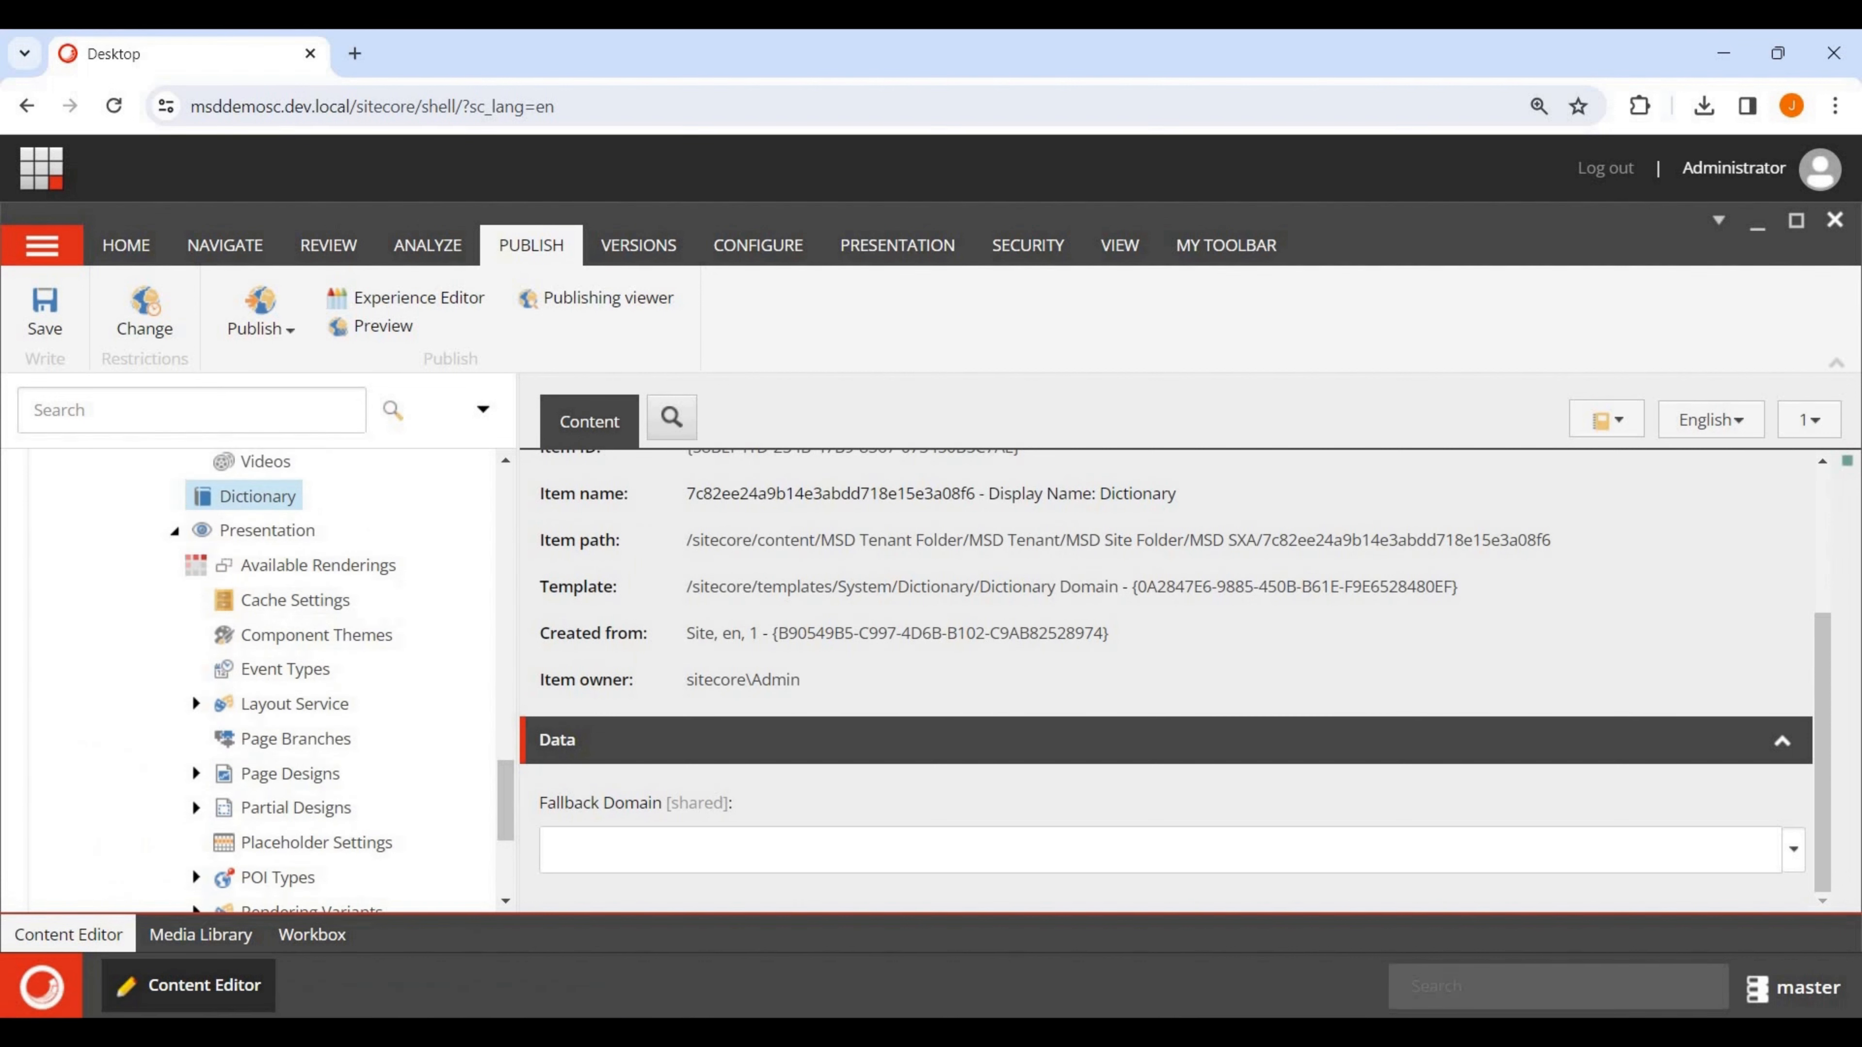
Check Available Renderings under Presentation, and view the Cache Settings and Component Themes items.
left_click(196, 565)
left_click(196, 565)
scroll(192, 678, "down", 3)
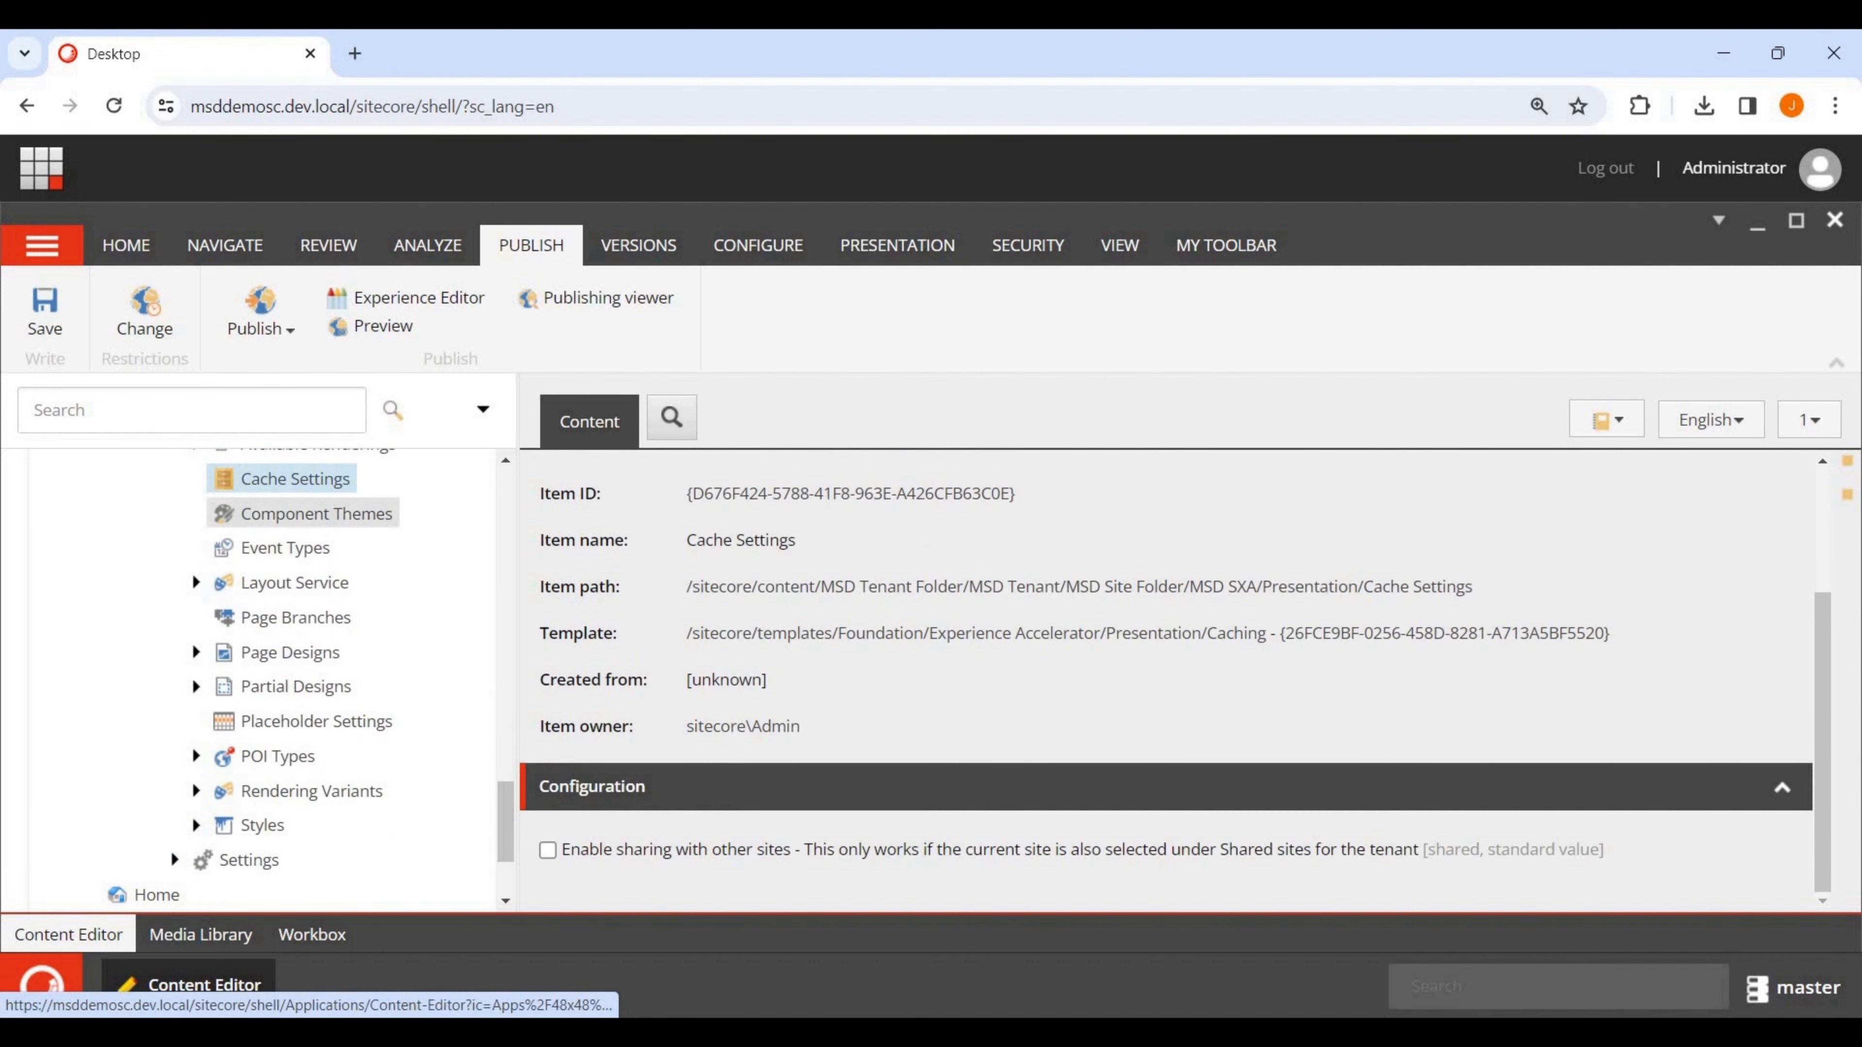
left_click(316, 514)
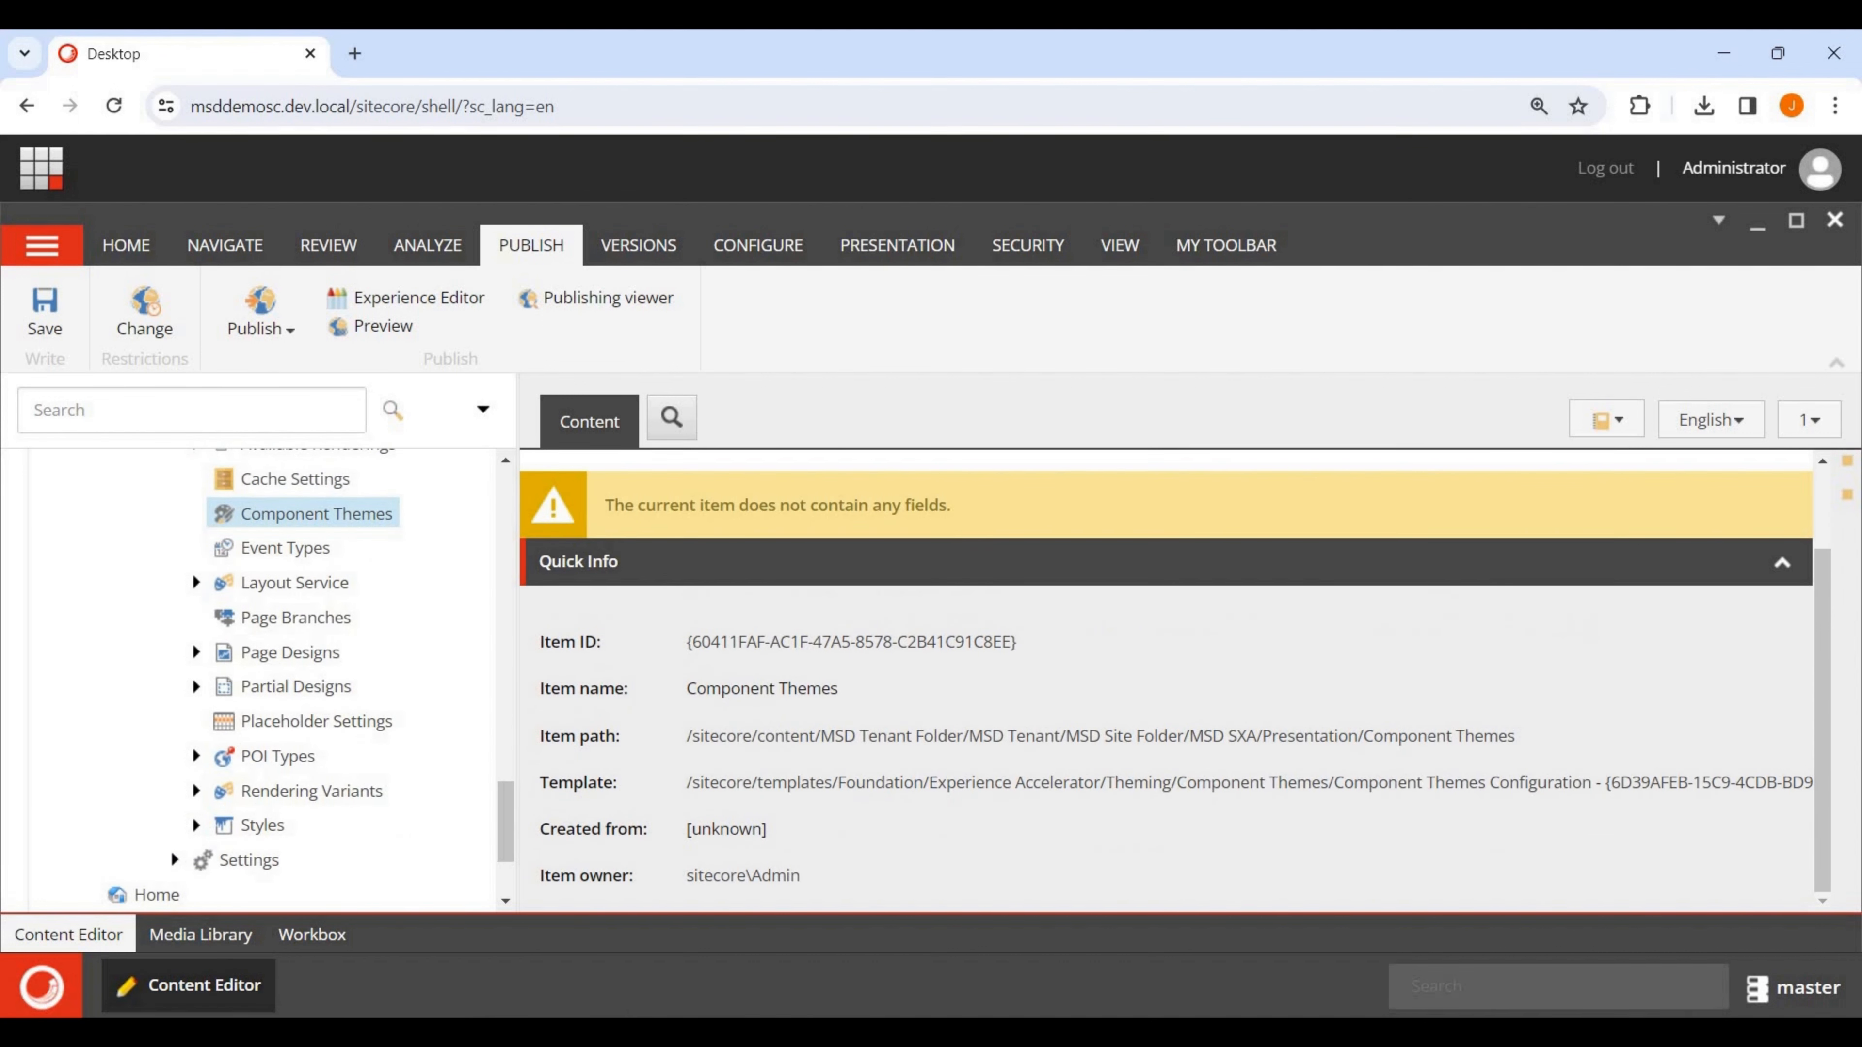
Open Partial Designs under Presentation, check its child items and insert options, and collapse it again.
left_click(295, 687)
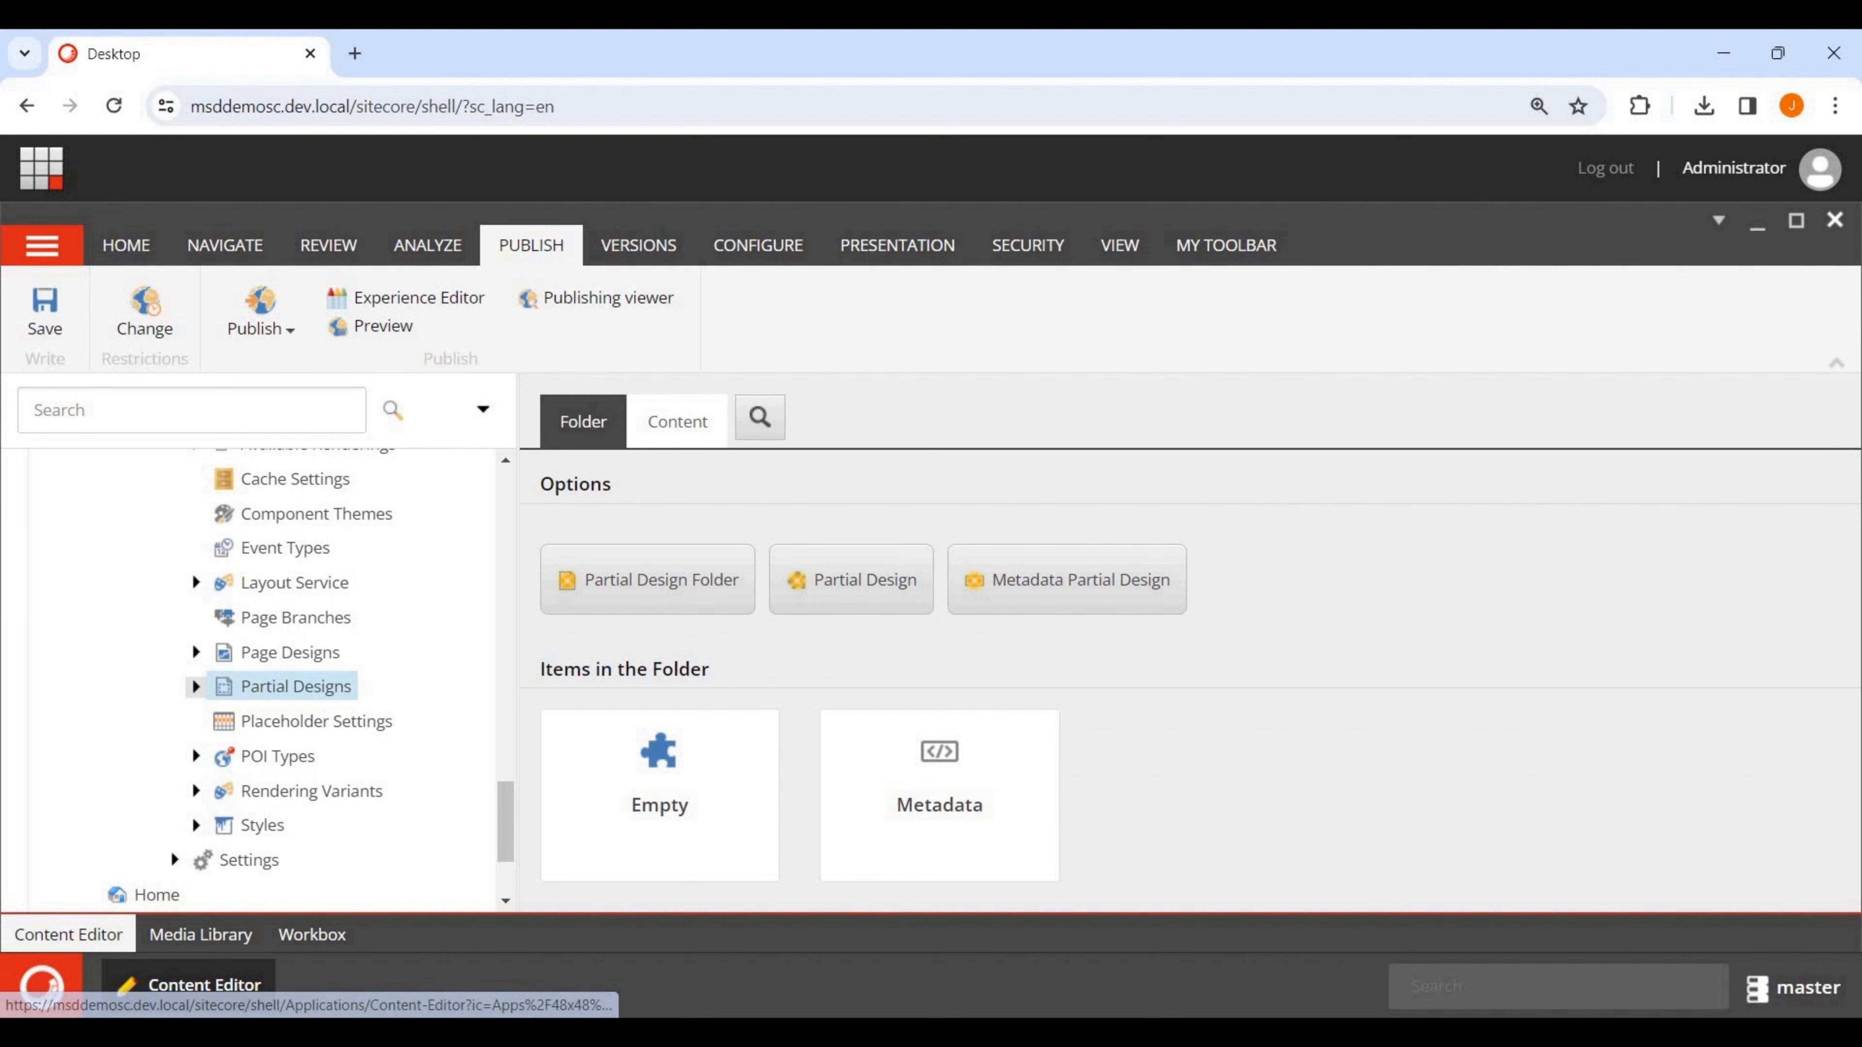
left_click(196, 688)
left_click(196, 687)
scroll(264, 675, "down", 1)
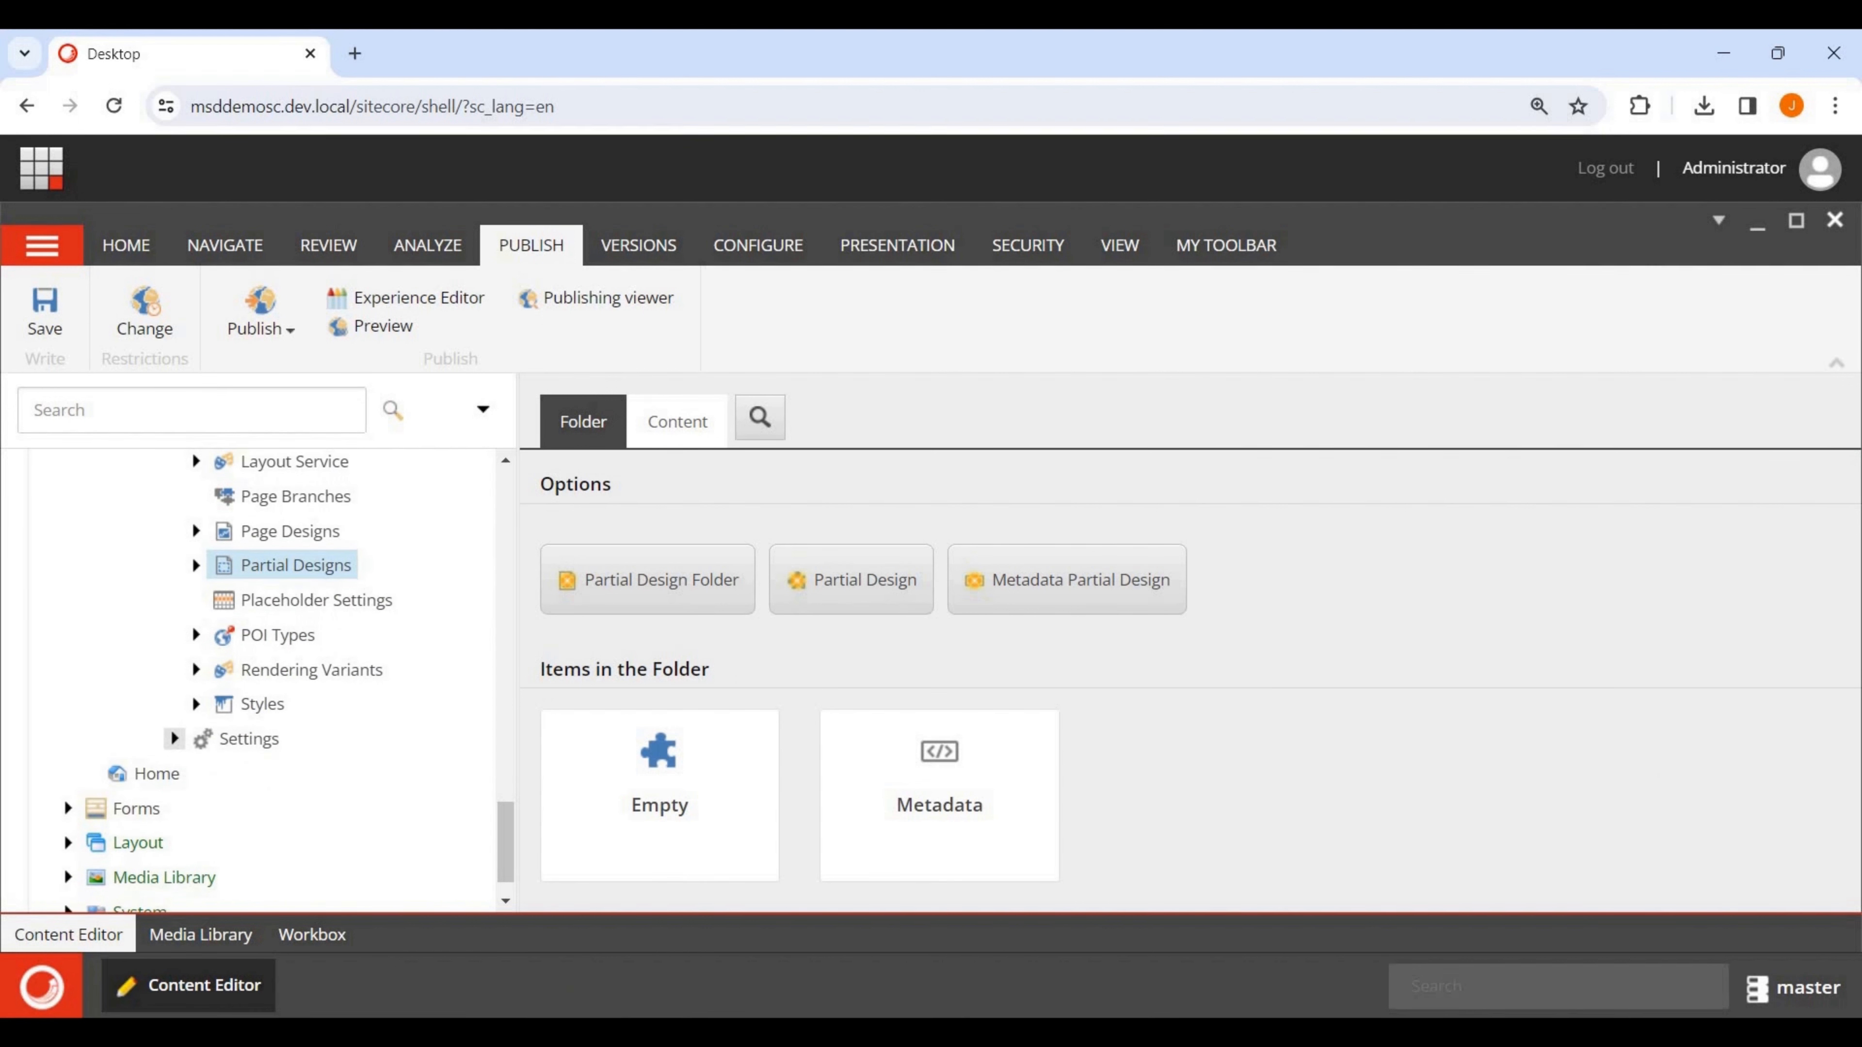
Expand the site's Settings item and view the fields of its Browser Title item.
left_click(175, 738)
scroll(220, 660, "down", 3)
left_click(289, 532)
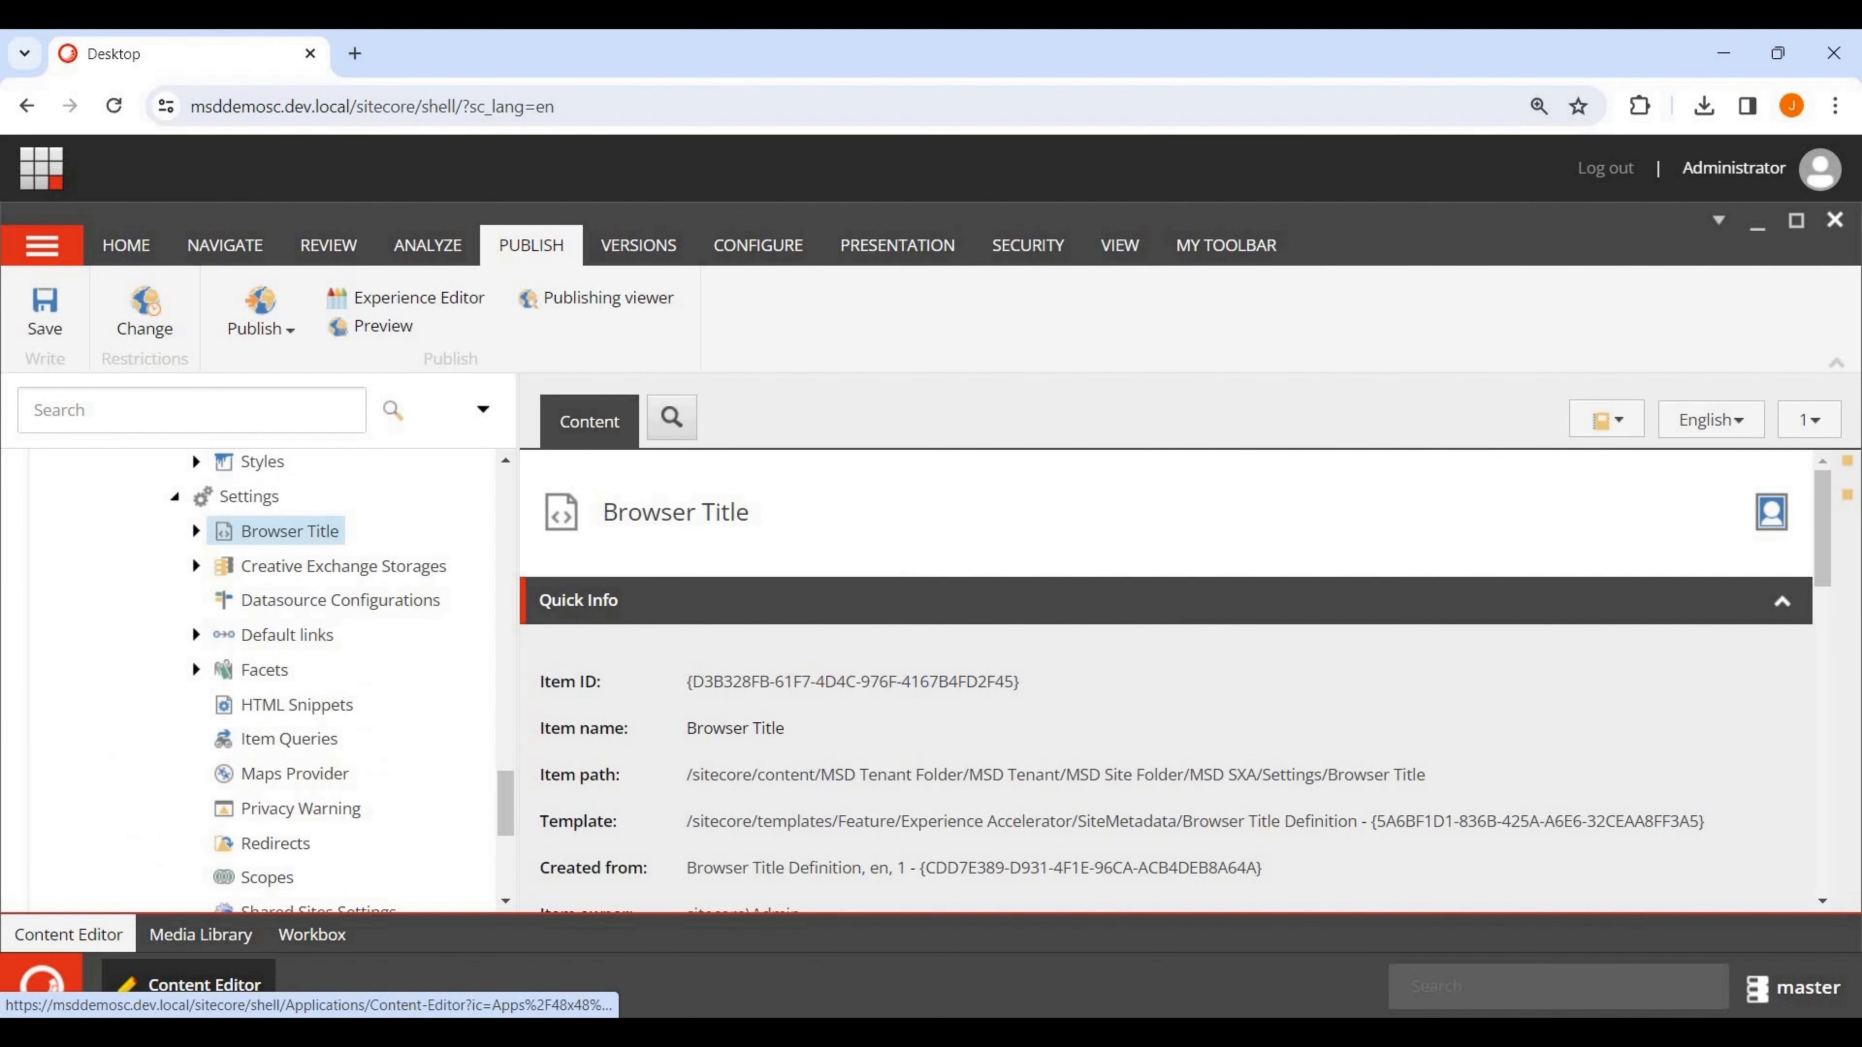
scroll(1166, 680, "down", 4)
scroll(1166, 681, "down", 5)
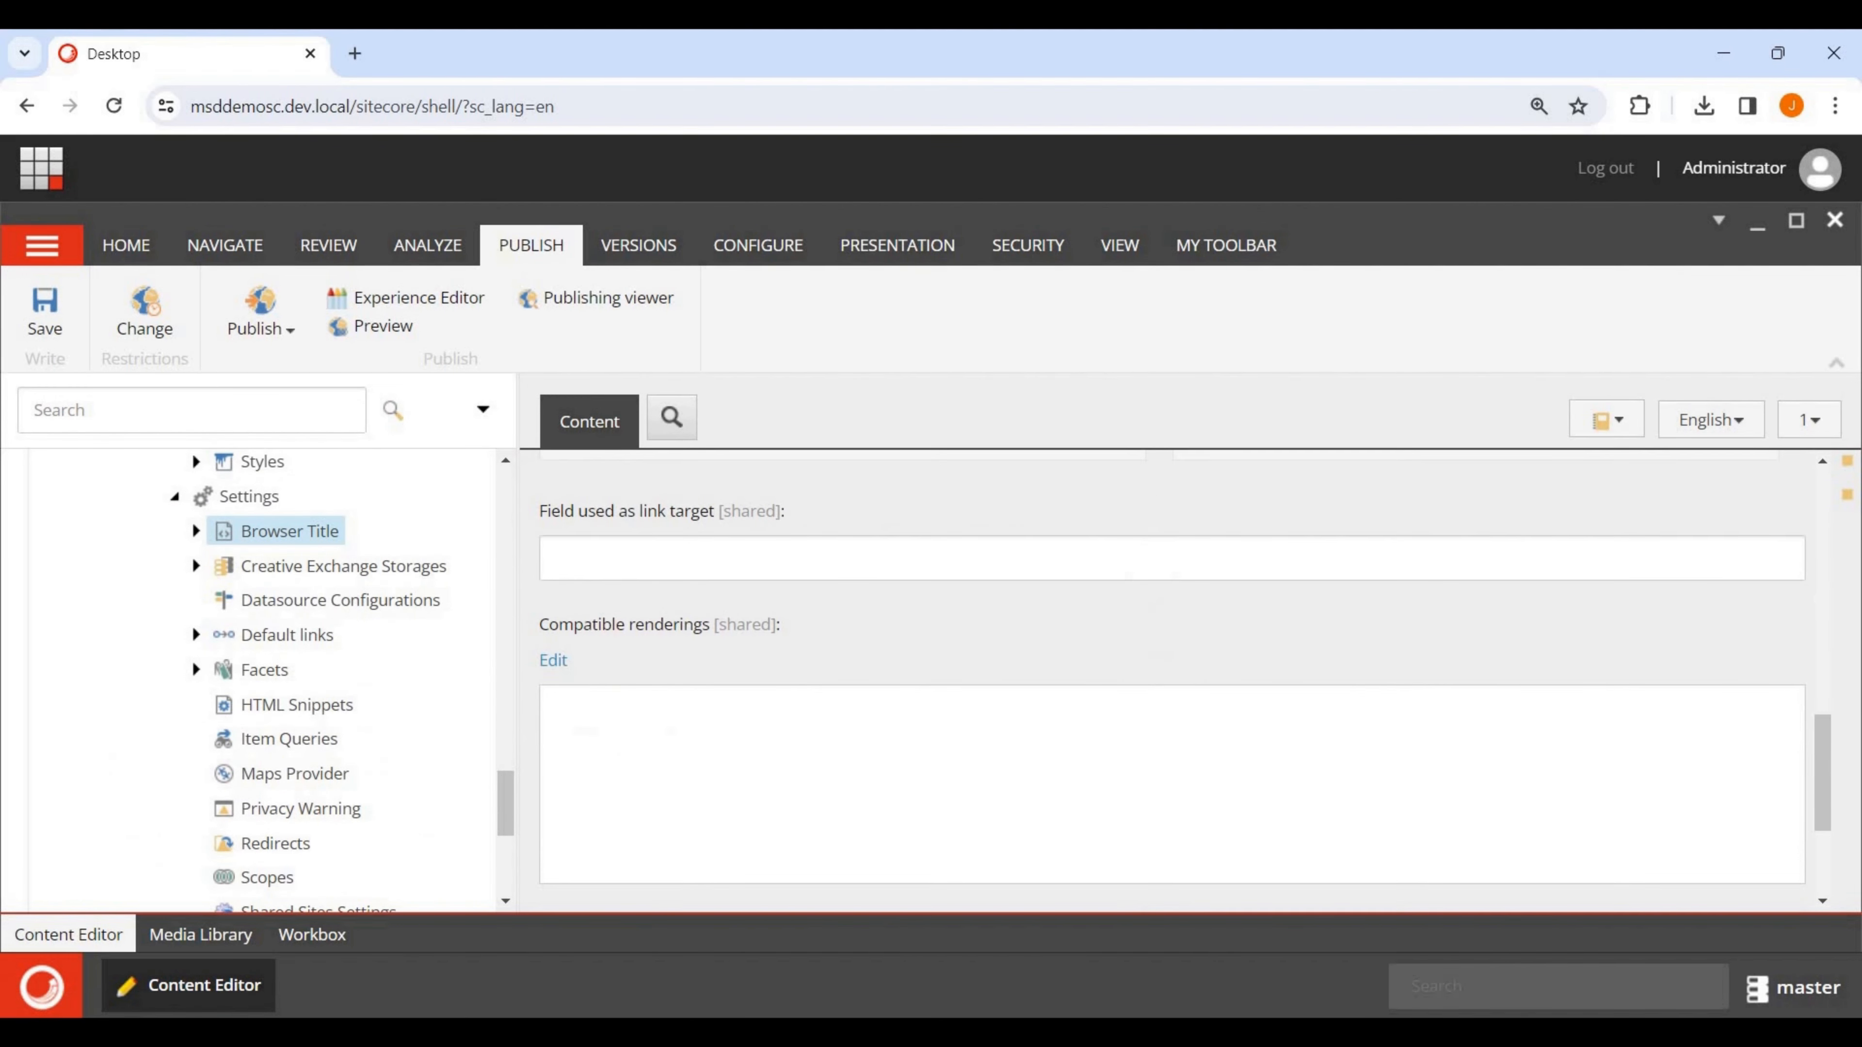
scroll(1166, 681, "up", 1)
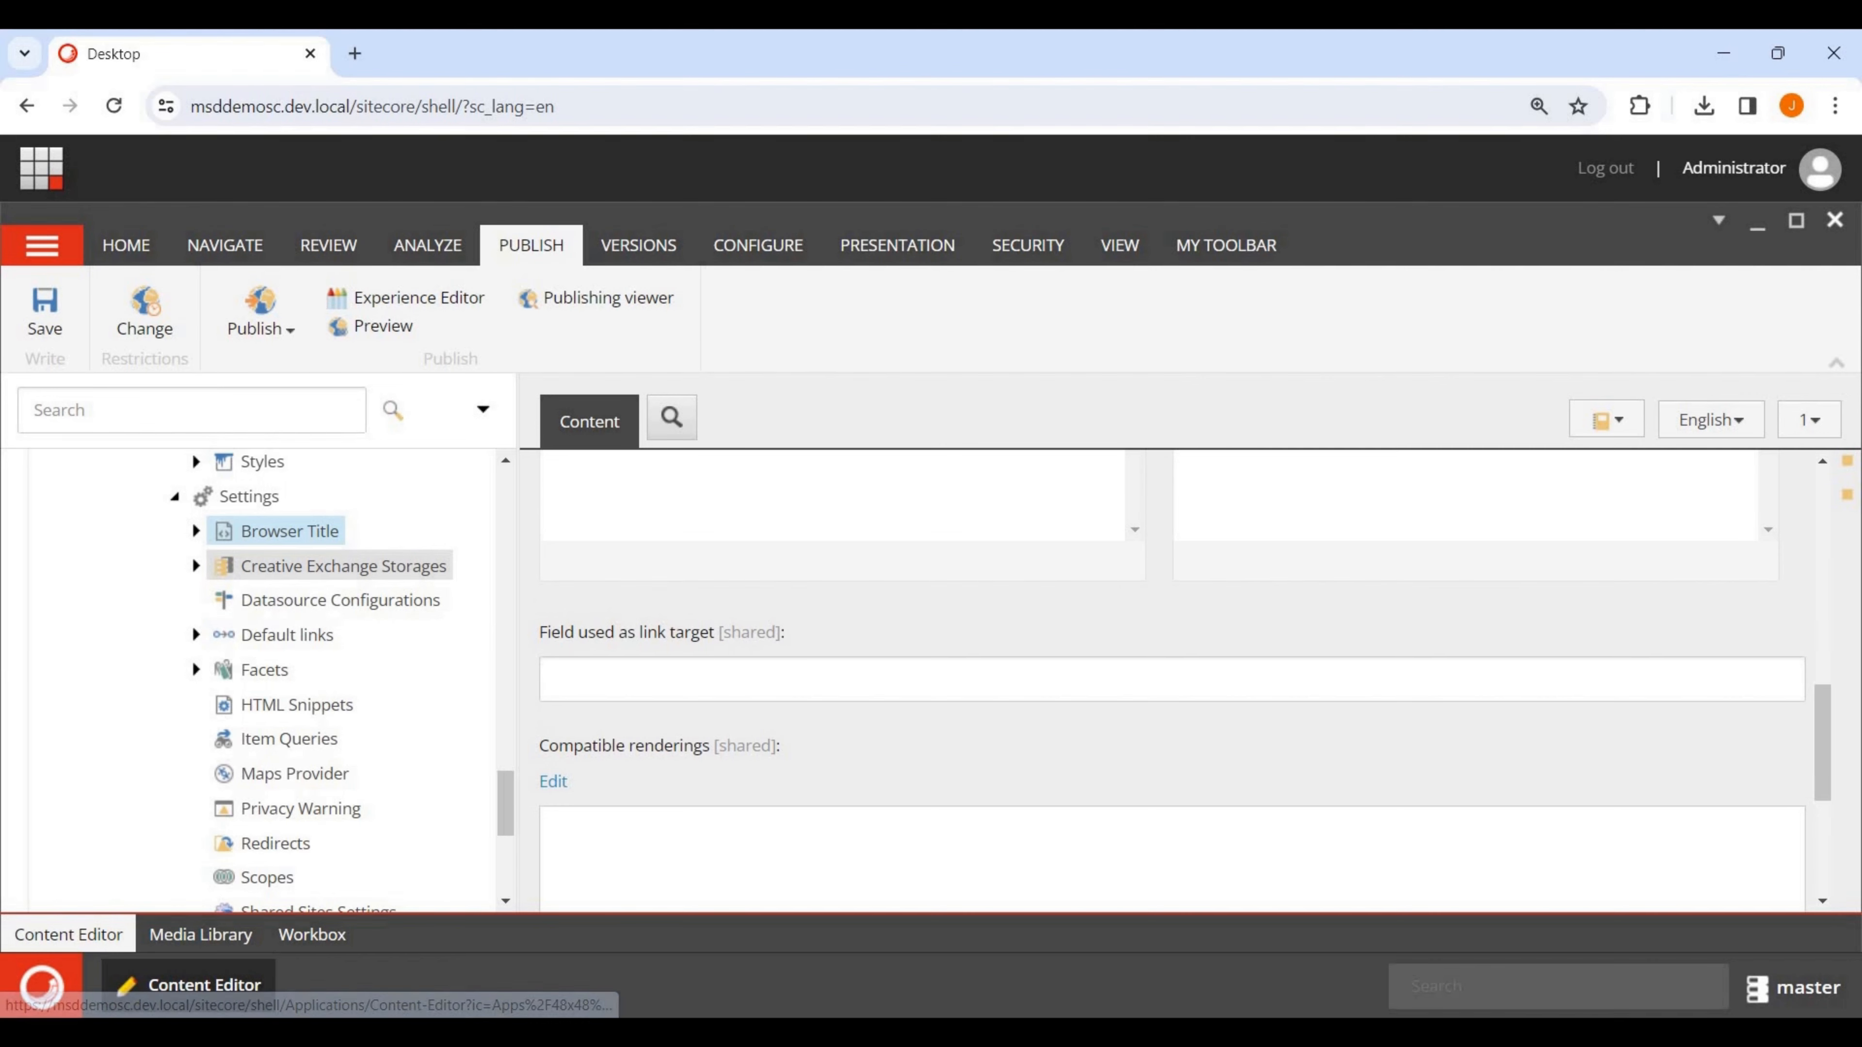
Look over the remaining Settings child items, view Standard Values and Shared Sites Settings, and collapse Settings again.
scroll(288, 635, "down", 1)
scroll(192, 877, "down", 2)
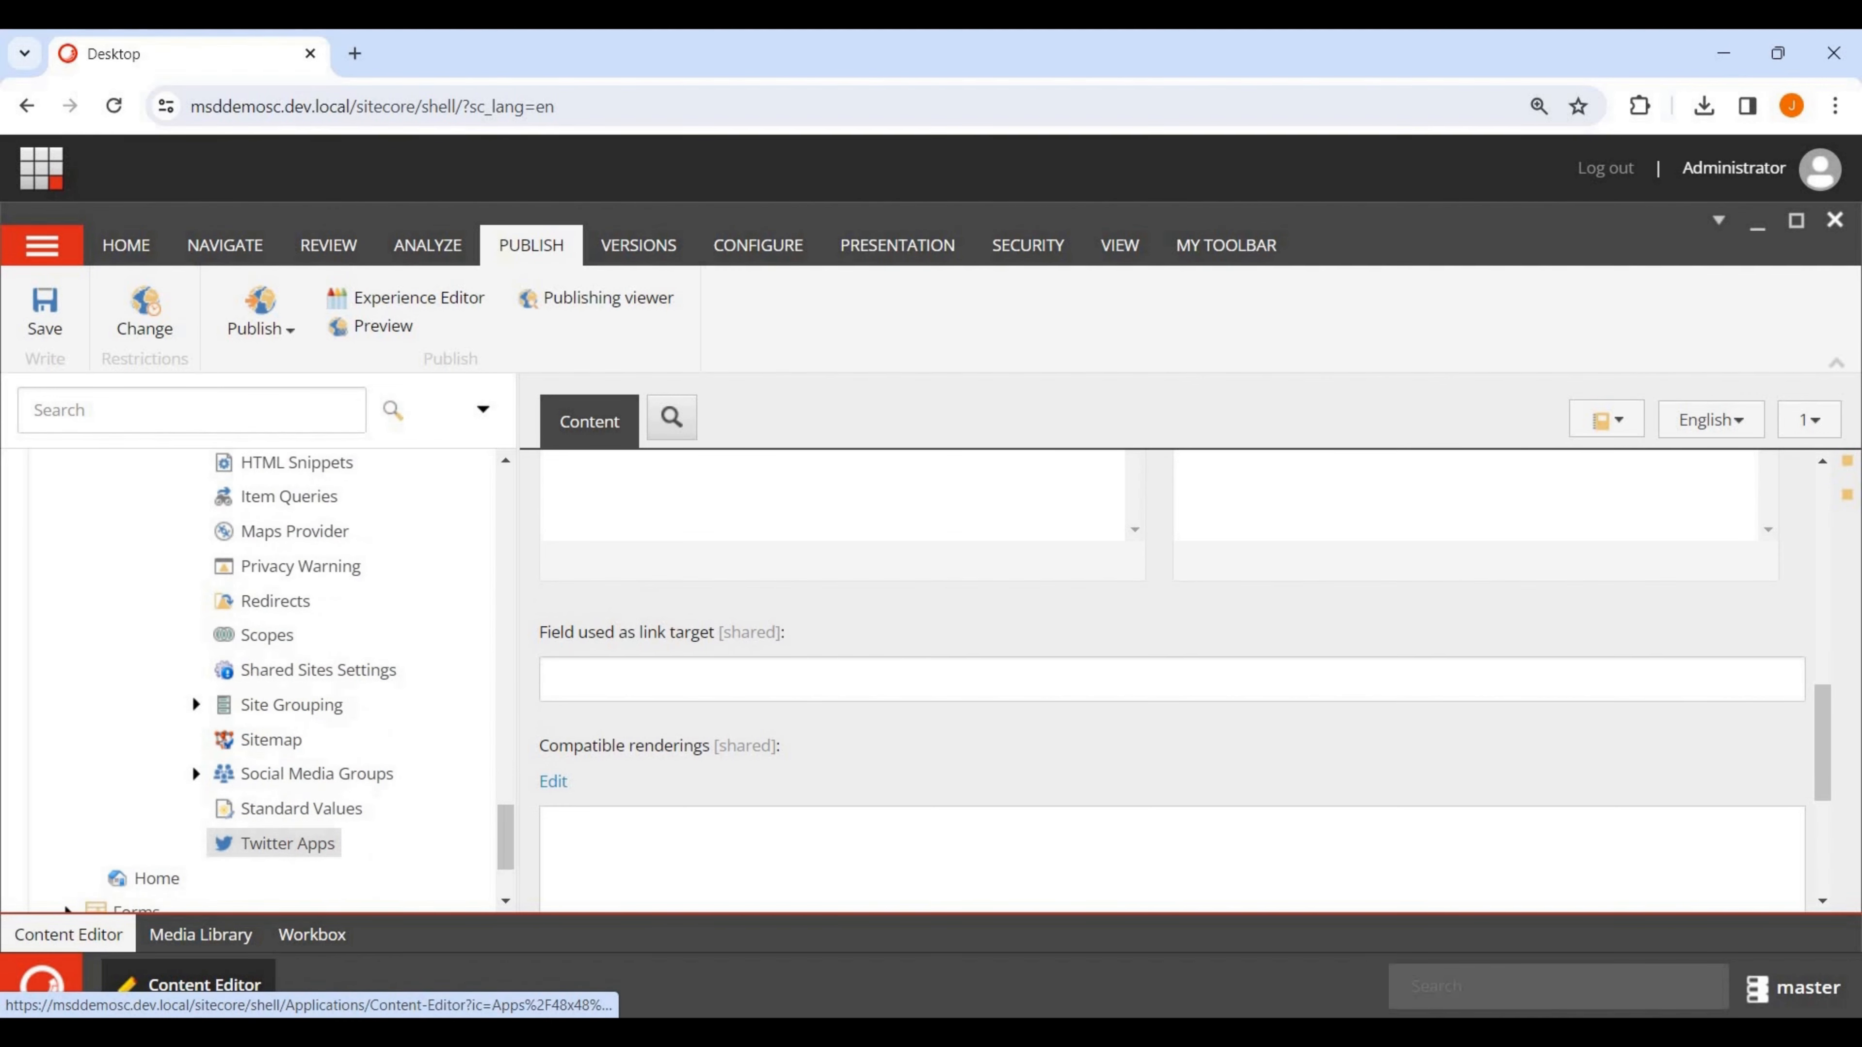
scroll(279, 712, "up", 2)
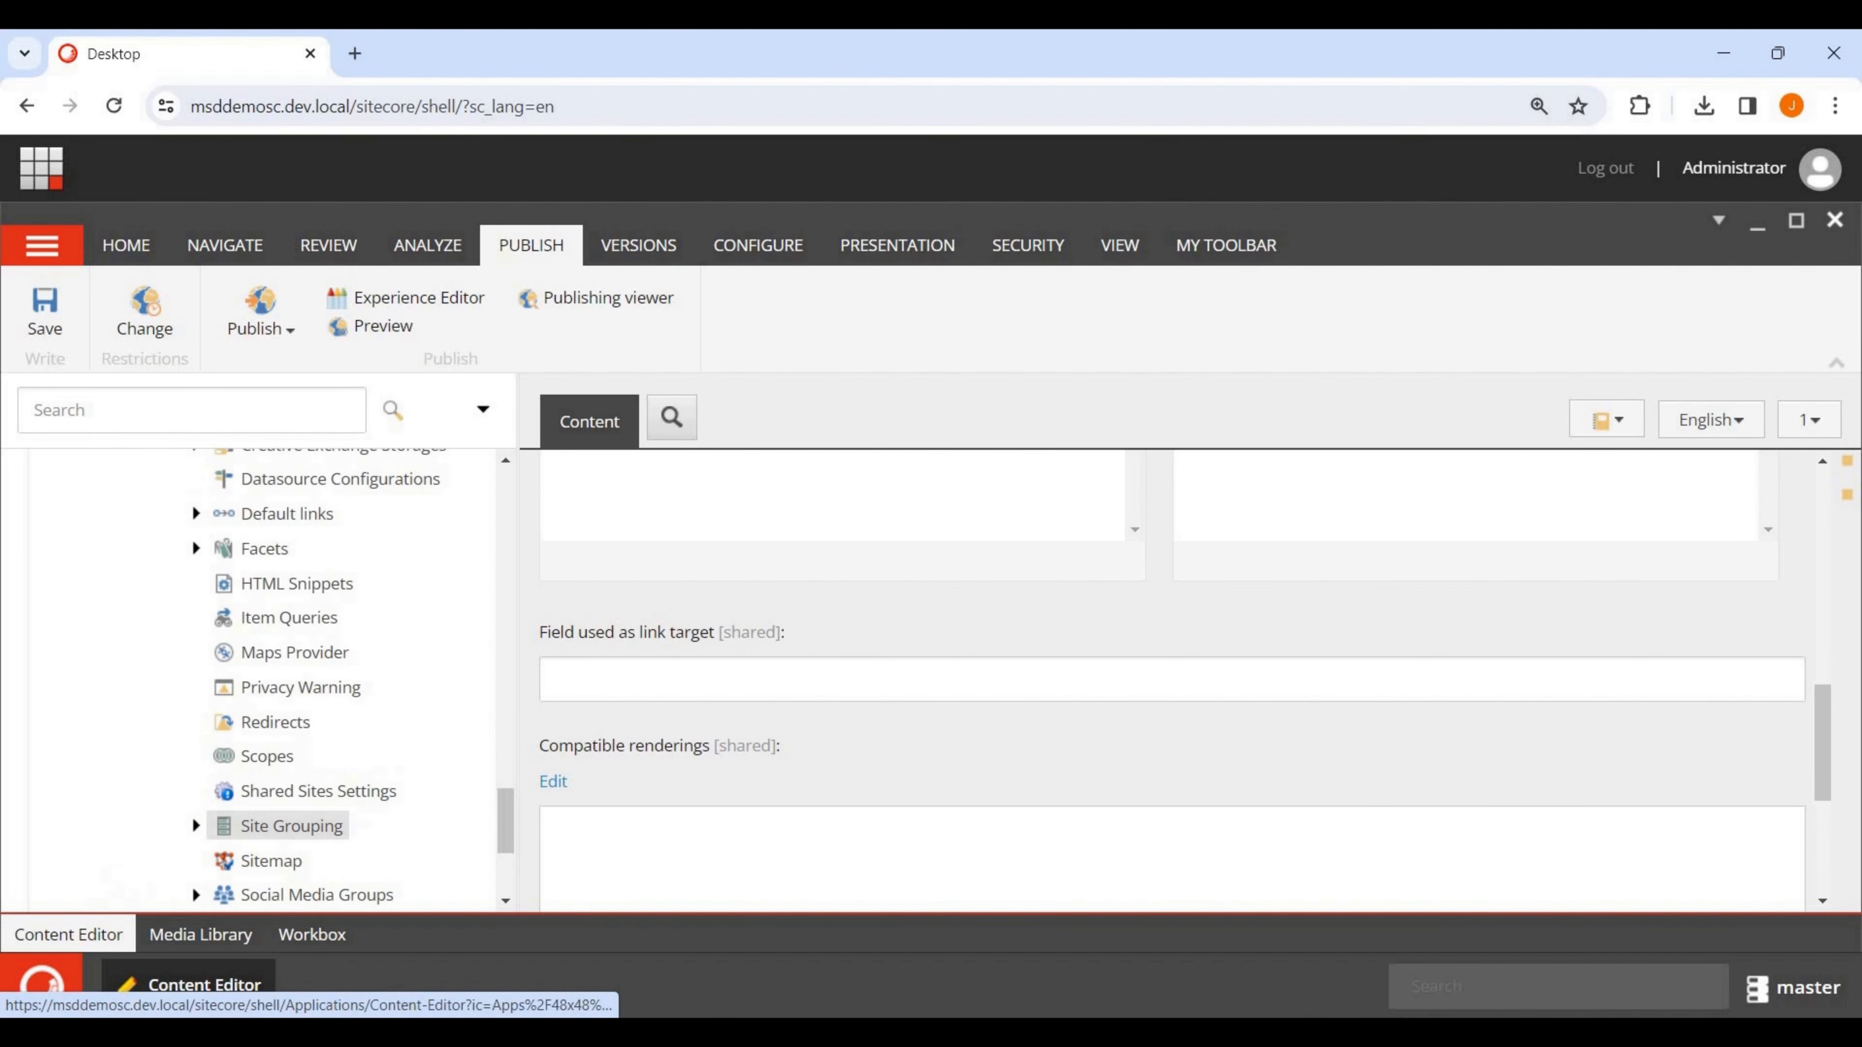
scroll(278, 711, "down", 2)
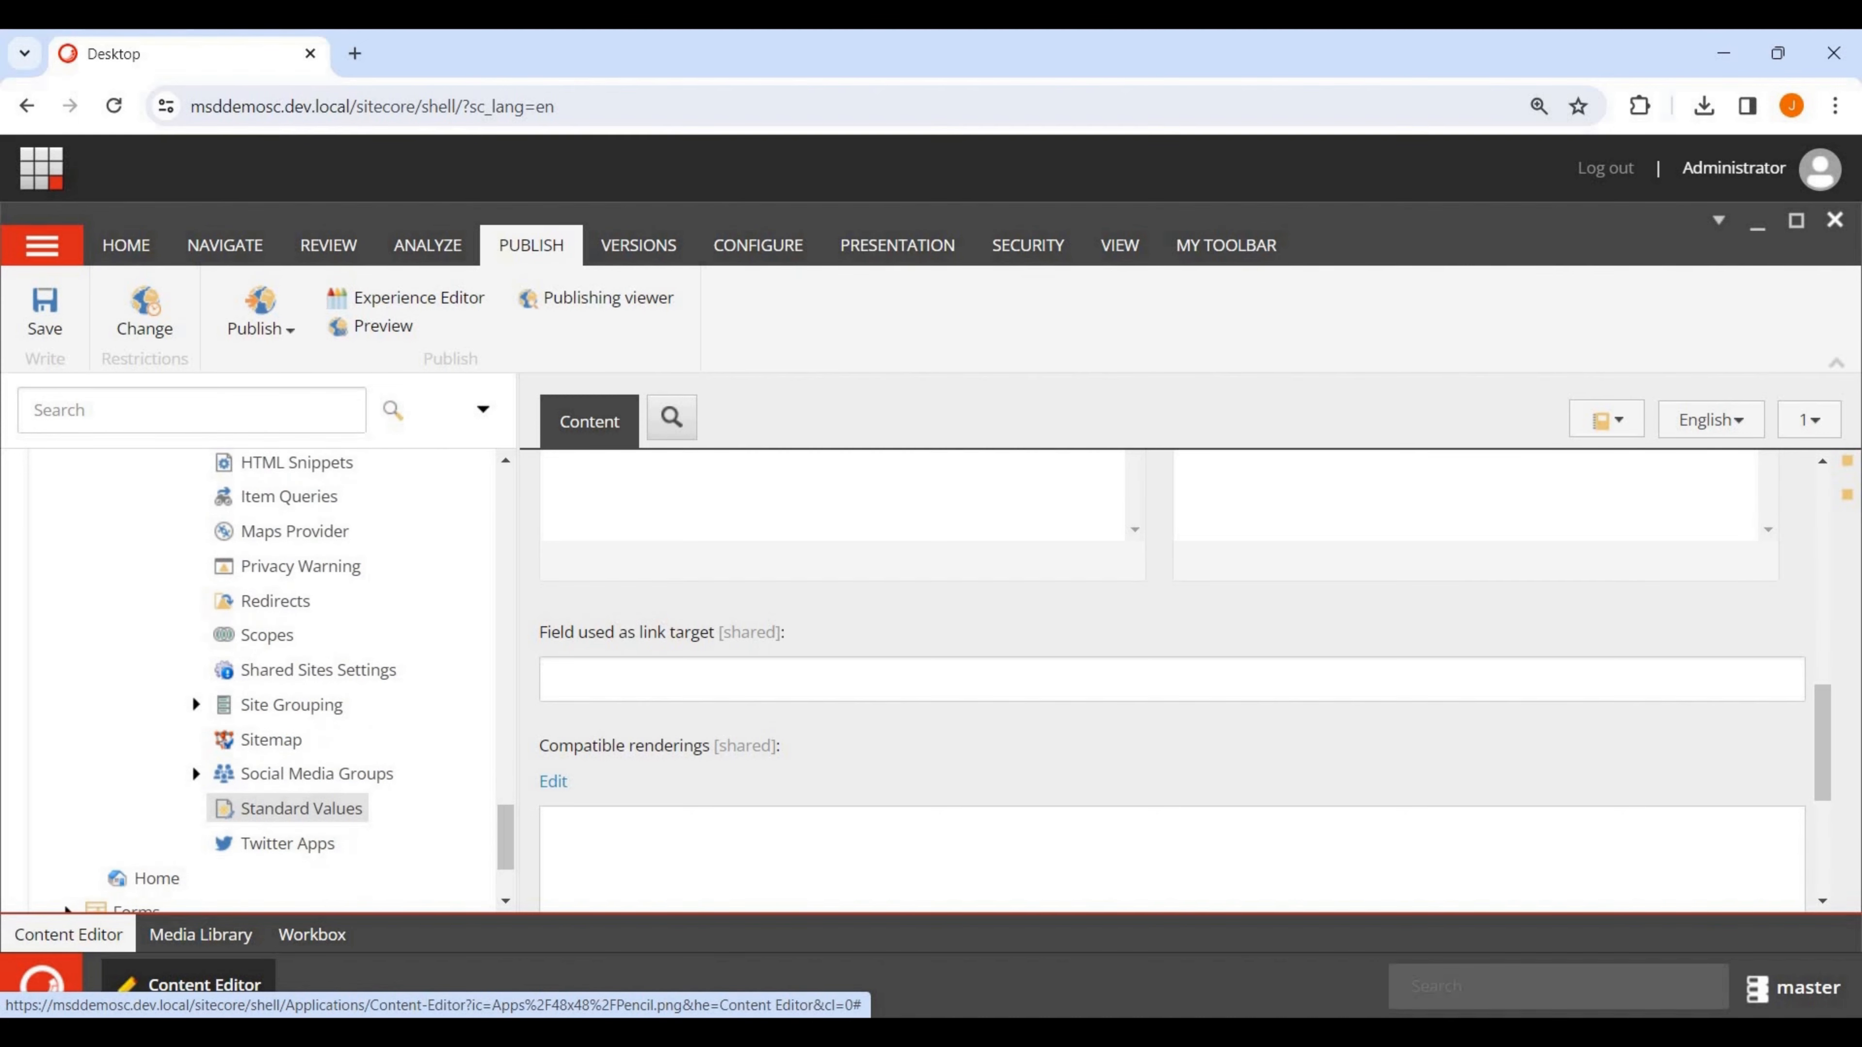
left_click(301, 808)
left_click(318, 671)
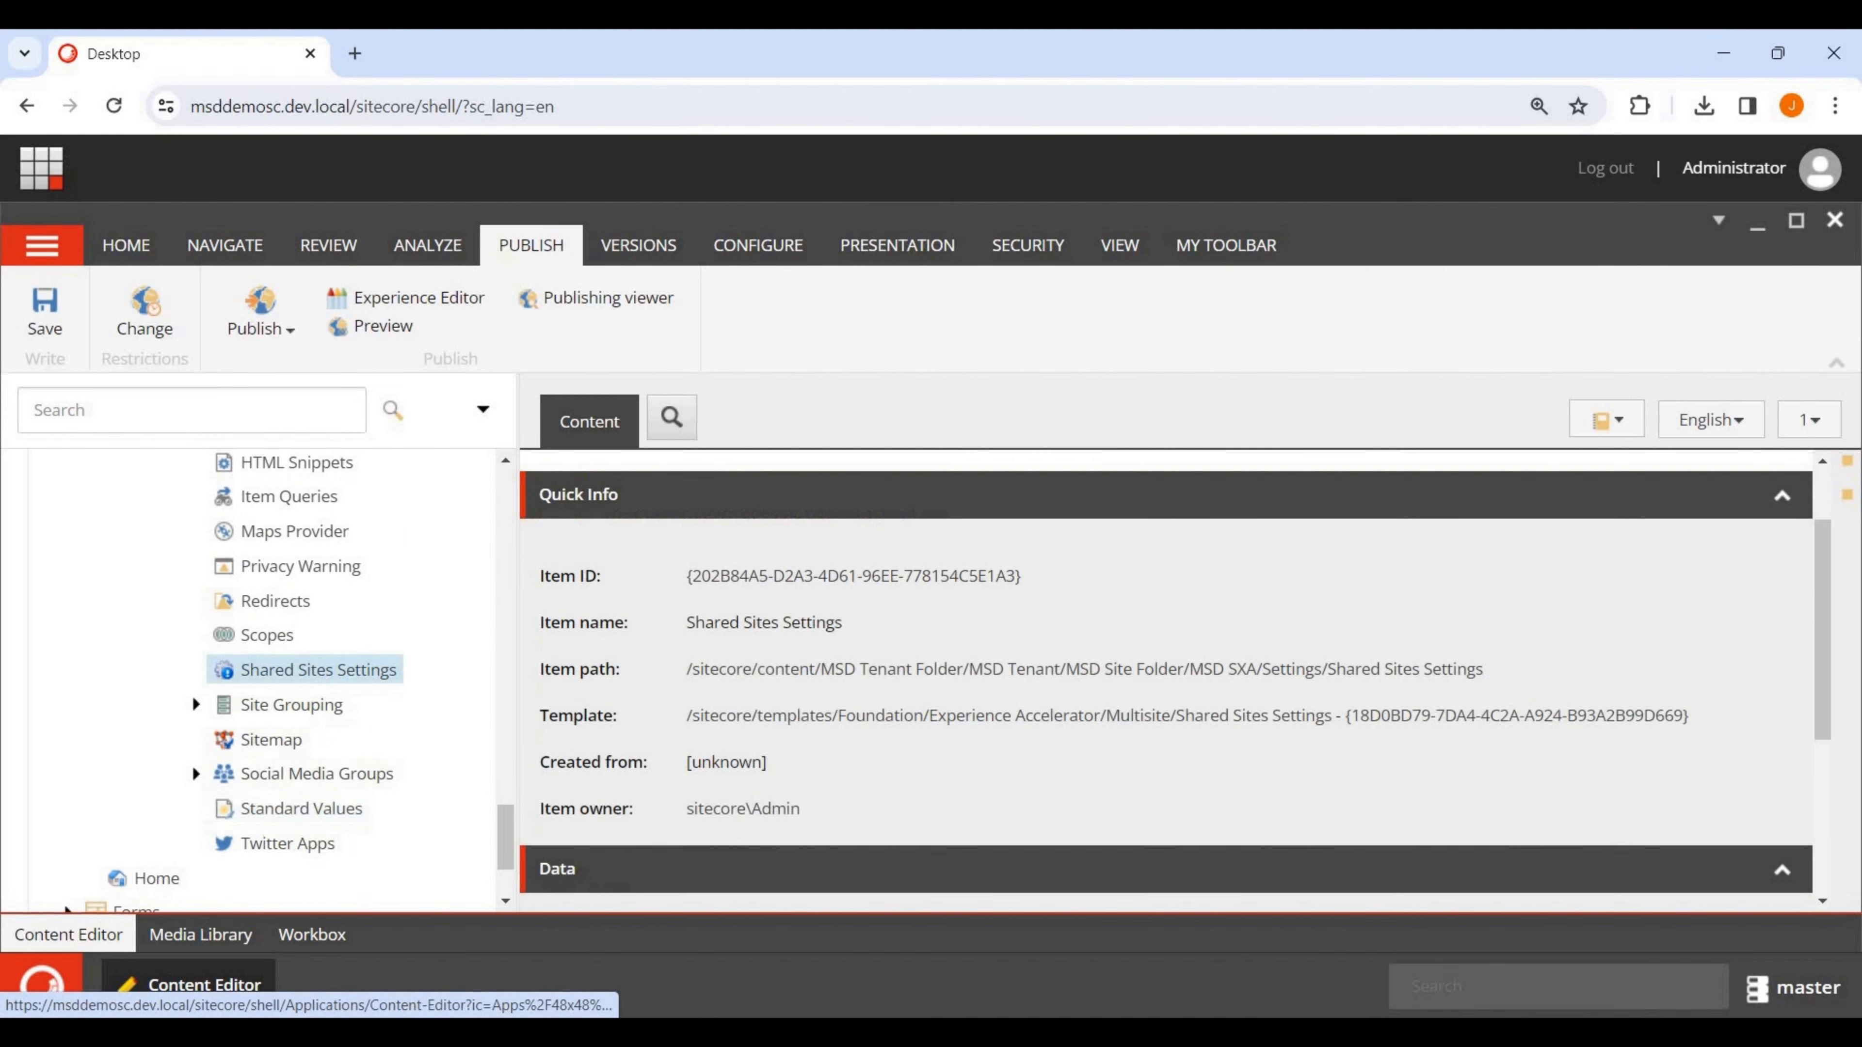
scroll(192, 695, "up", 3)
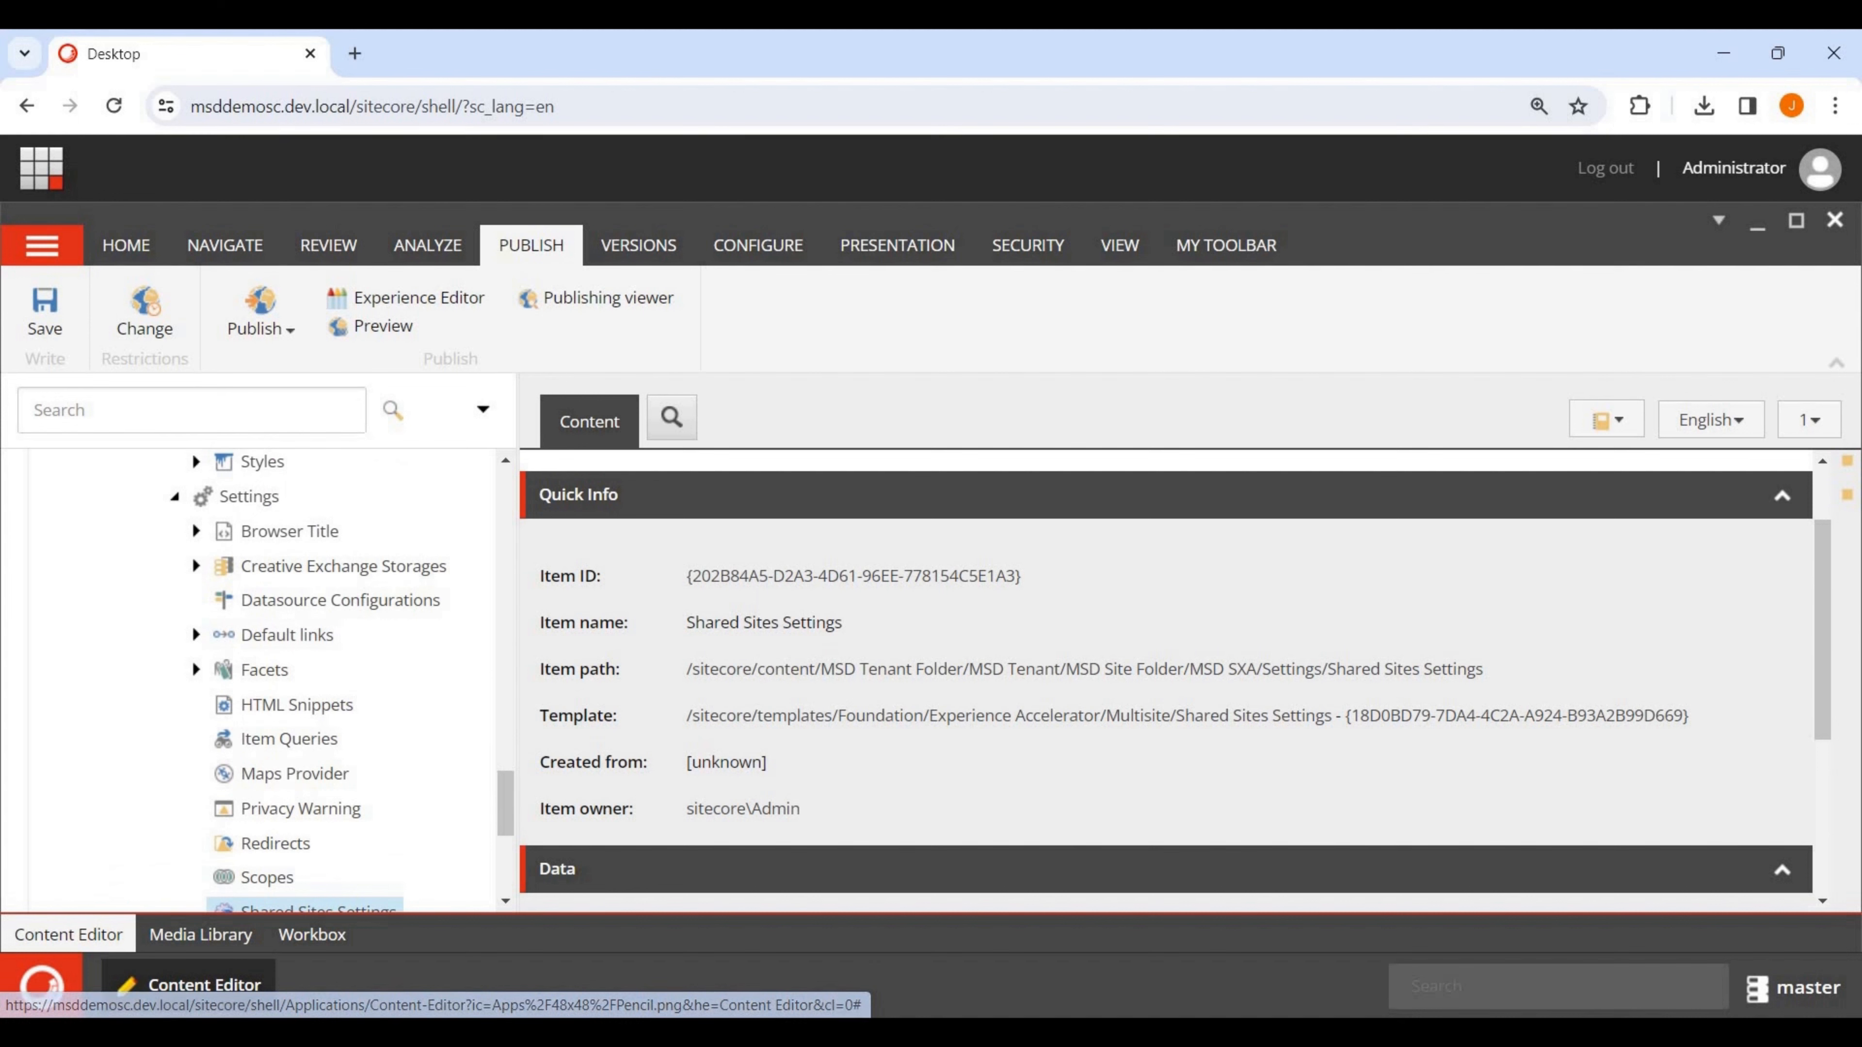
left_click(174, 496)
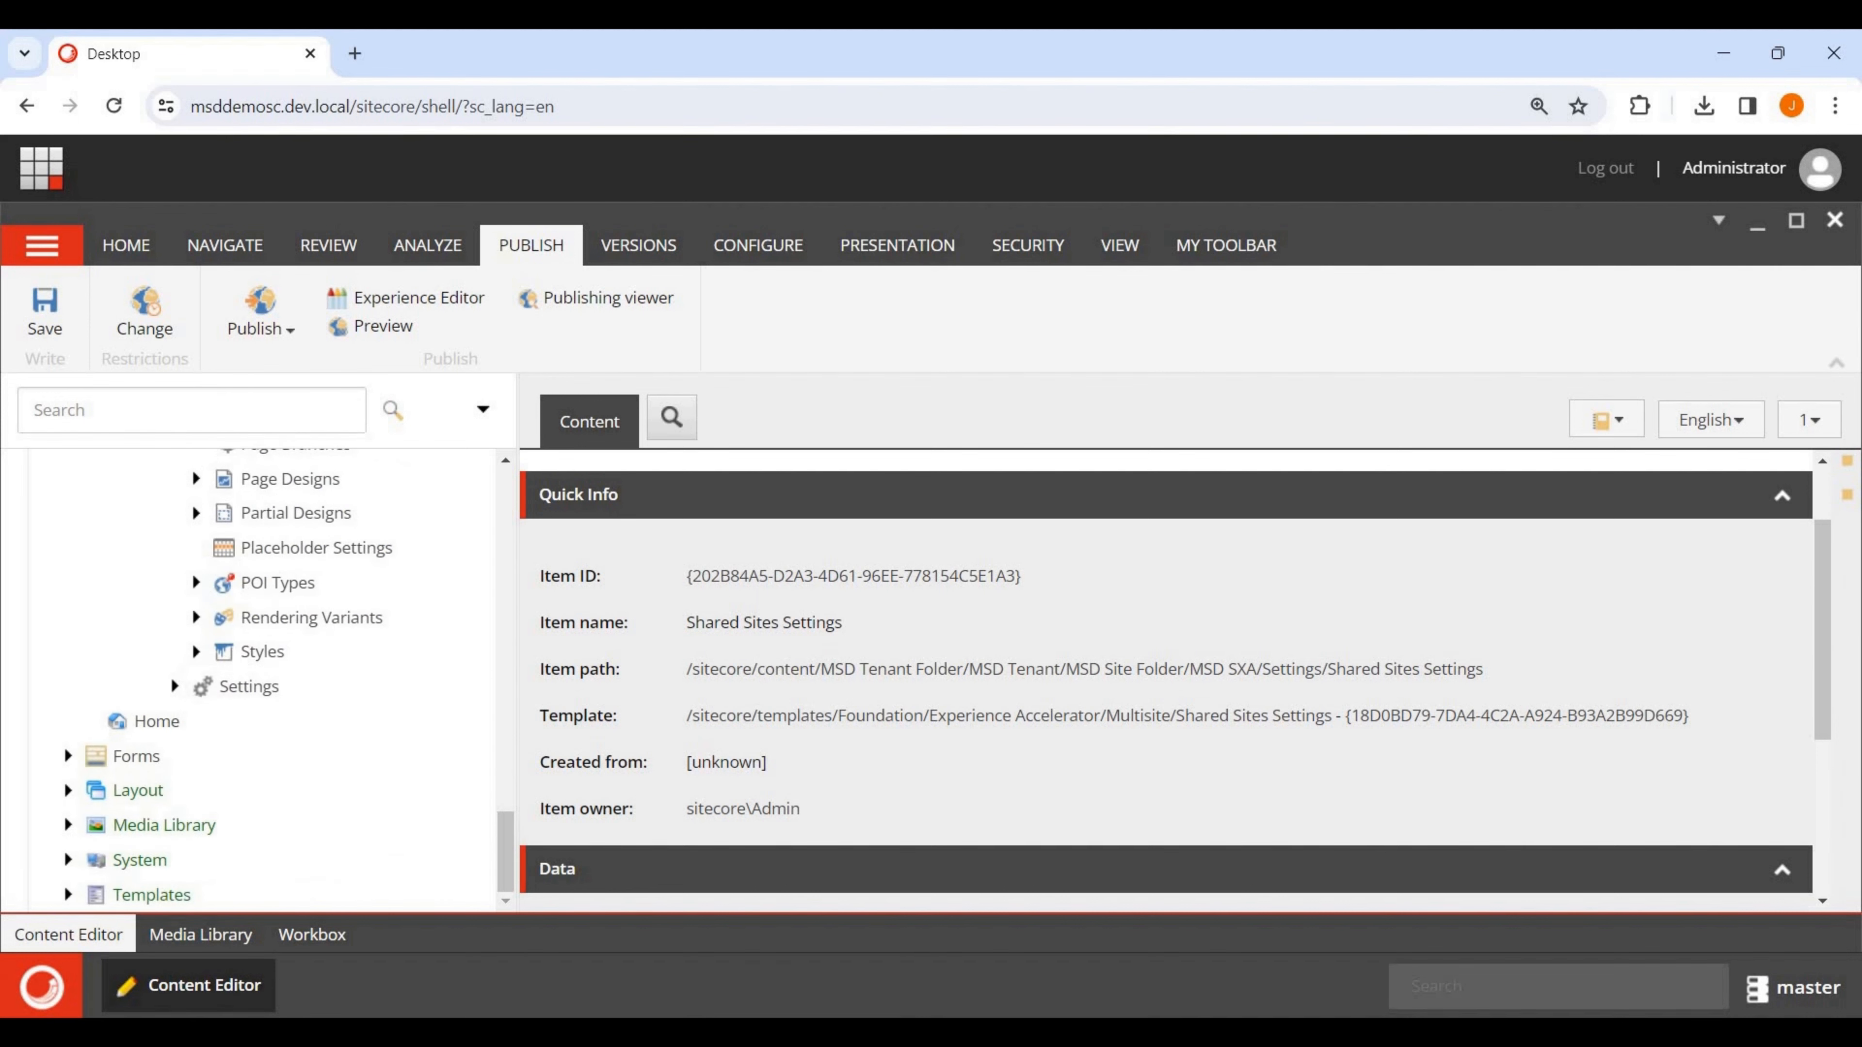
Collapse the Data, Media and Presentation items under the MSD SXA site.
scroll(257, 678, "up", 10)
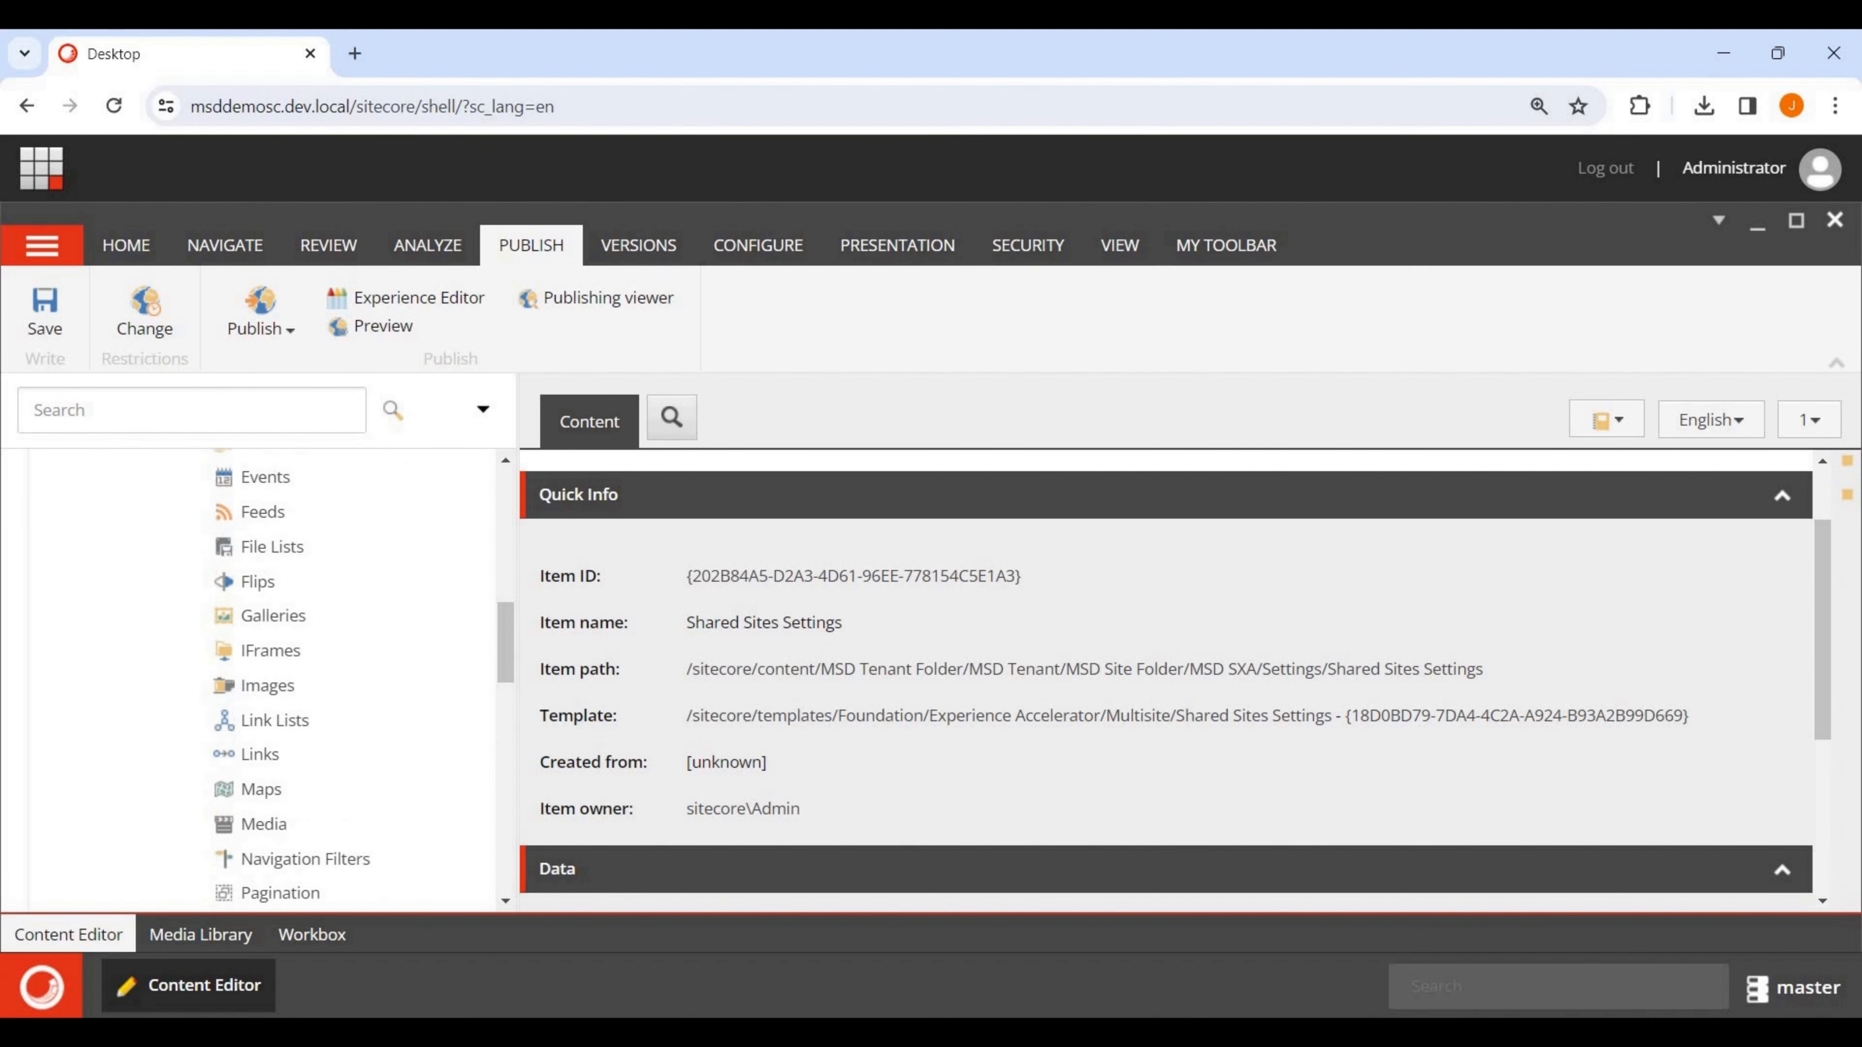
scroll(257, 678, "up", 5)
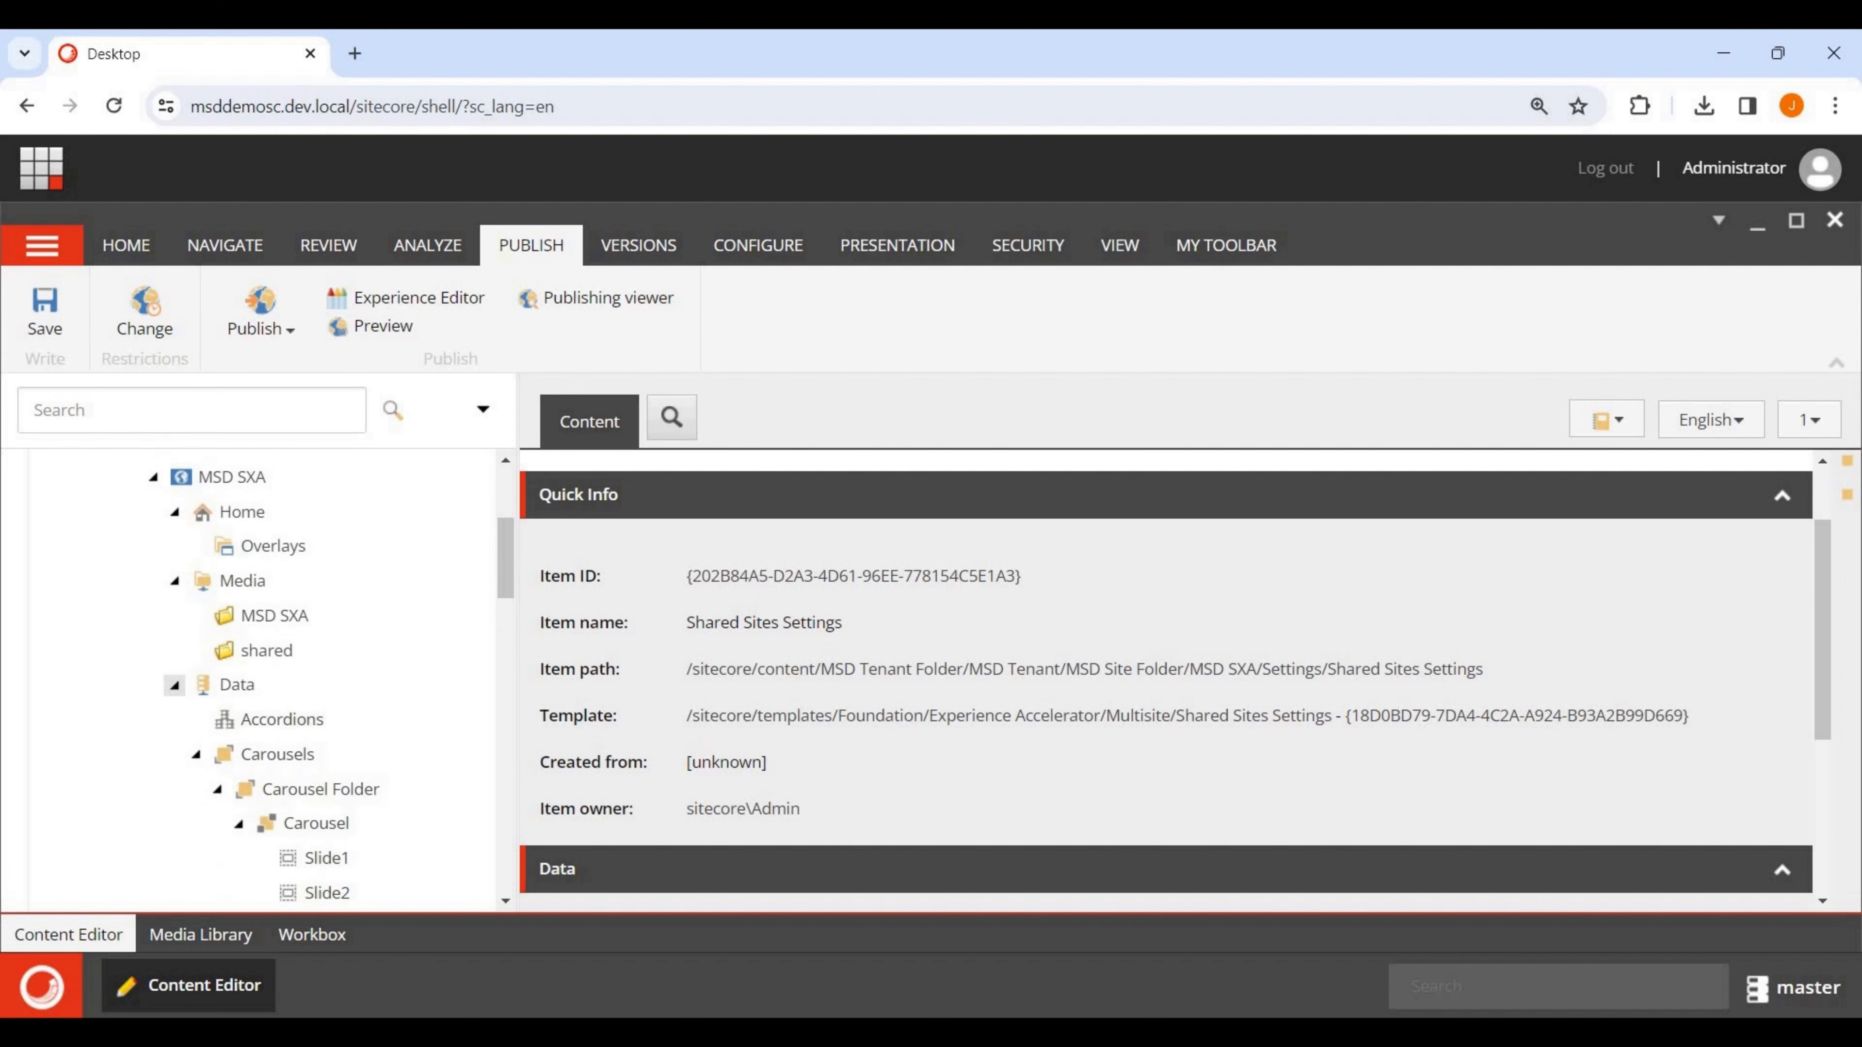
left_click(174, 684)
left_click(174, 580)
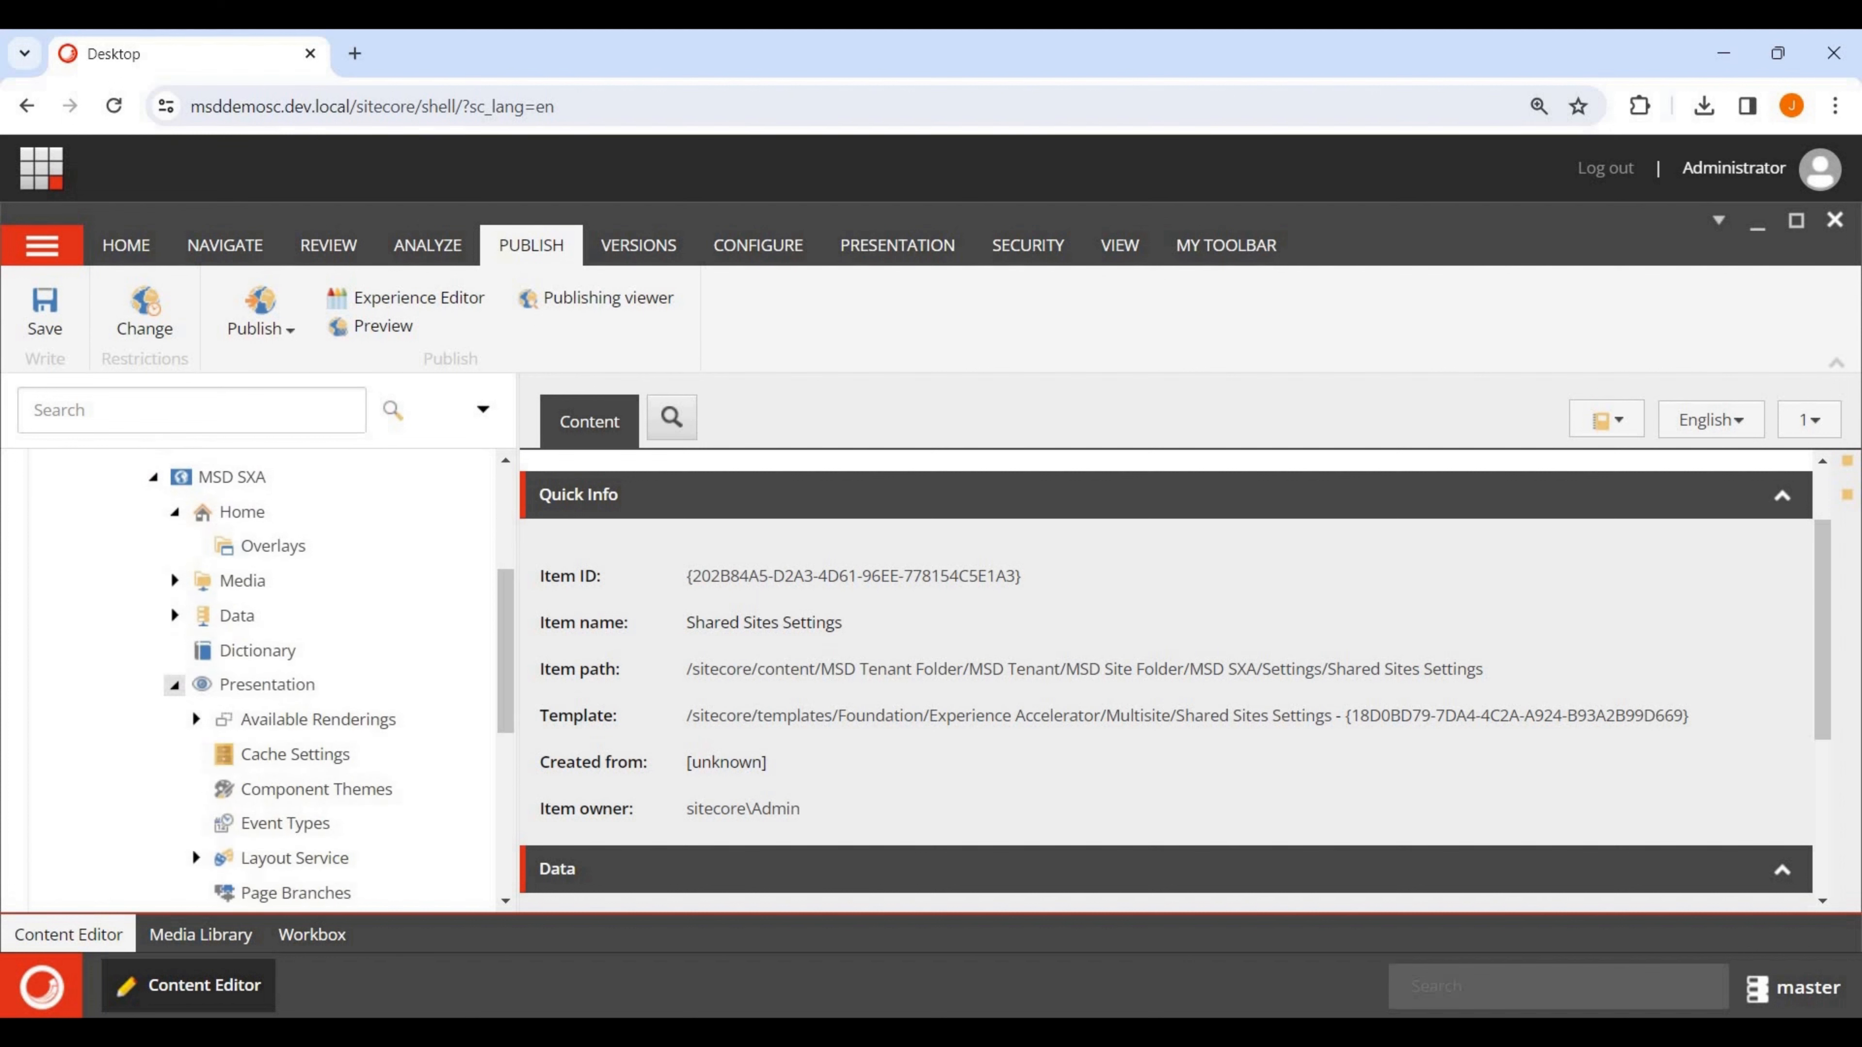
left_click(175, 684)
Review the content, custom metadata and page design fields of the MSD SXA site's Home item.
left_click(242, 511)
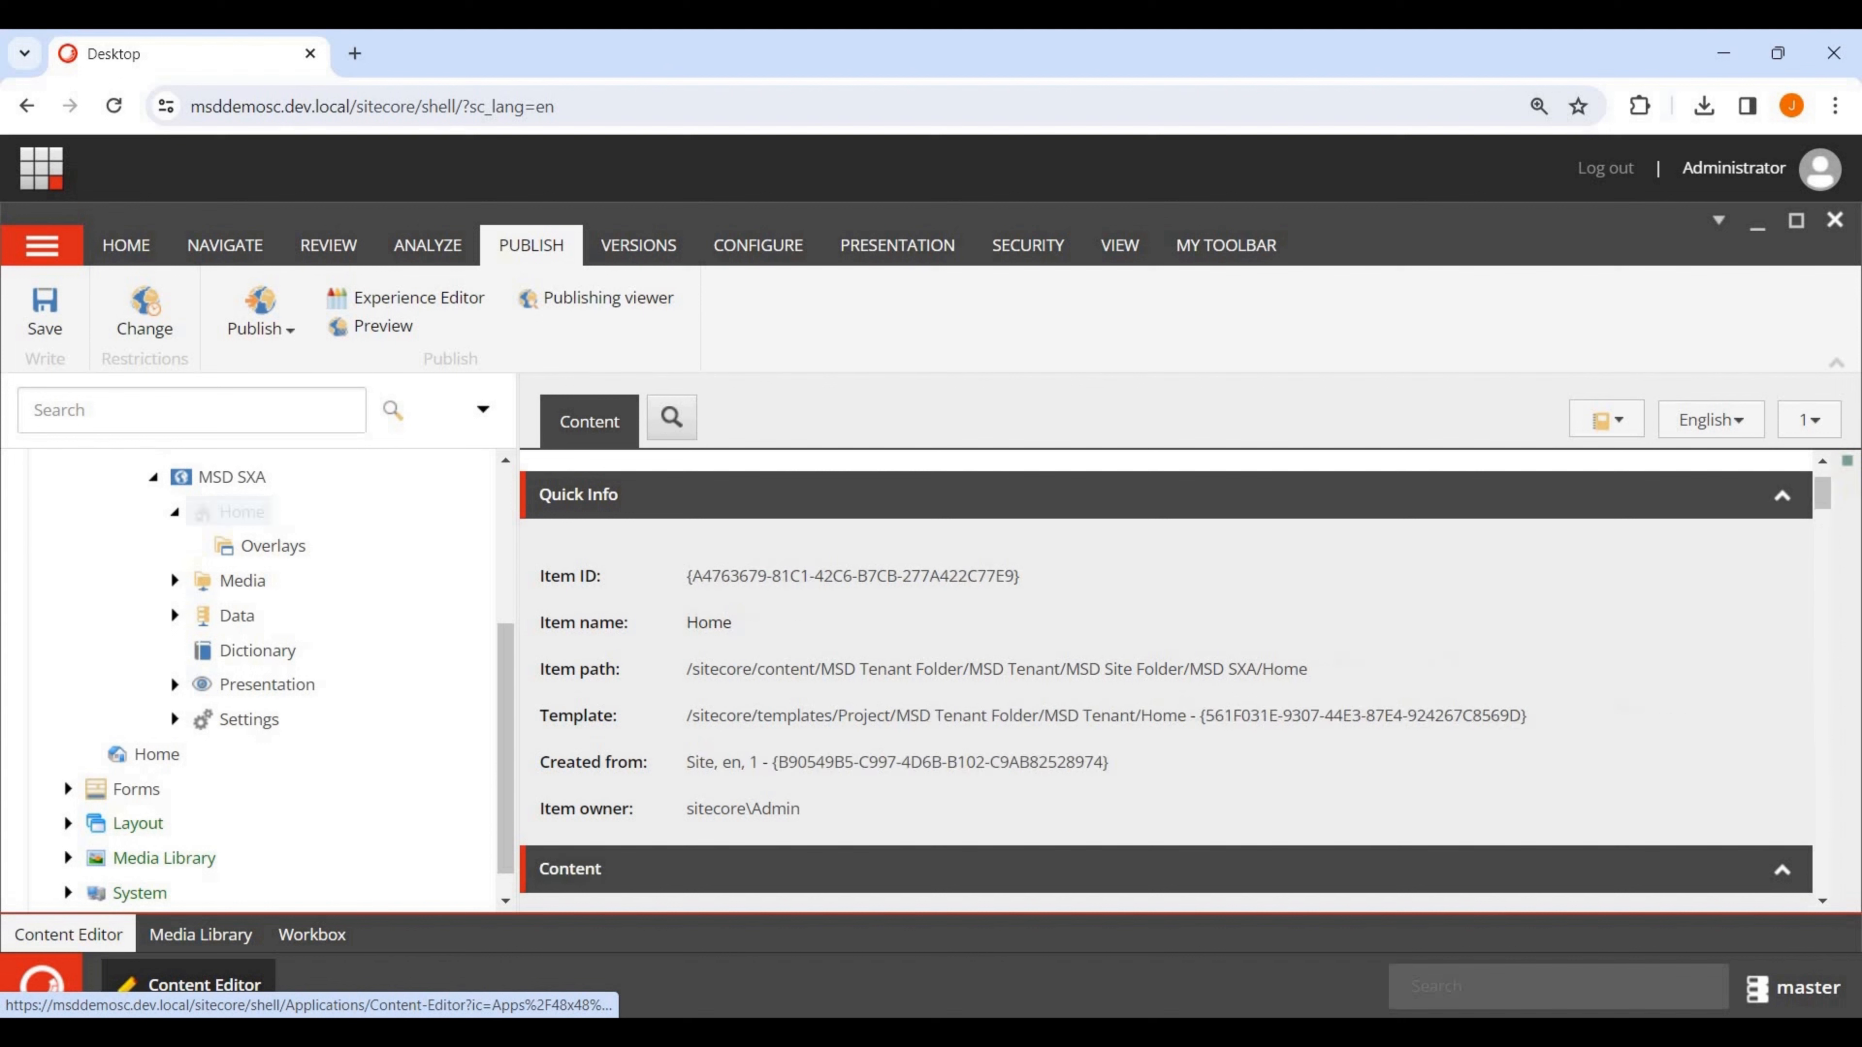
scroll(1165, 678, "down", 3)
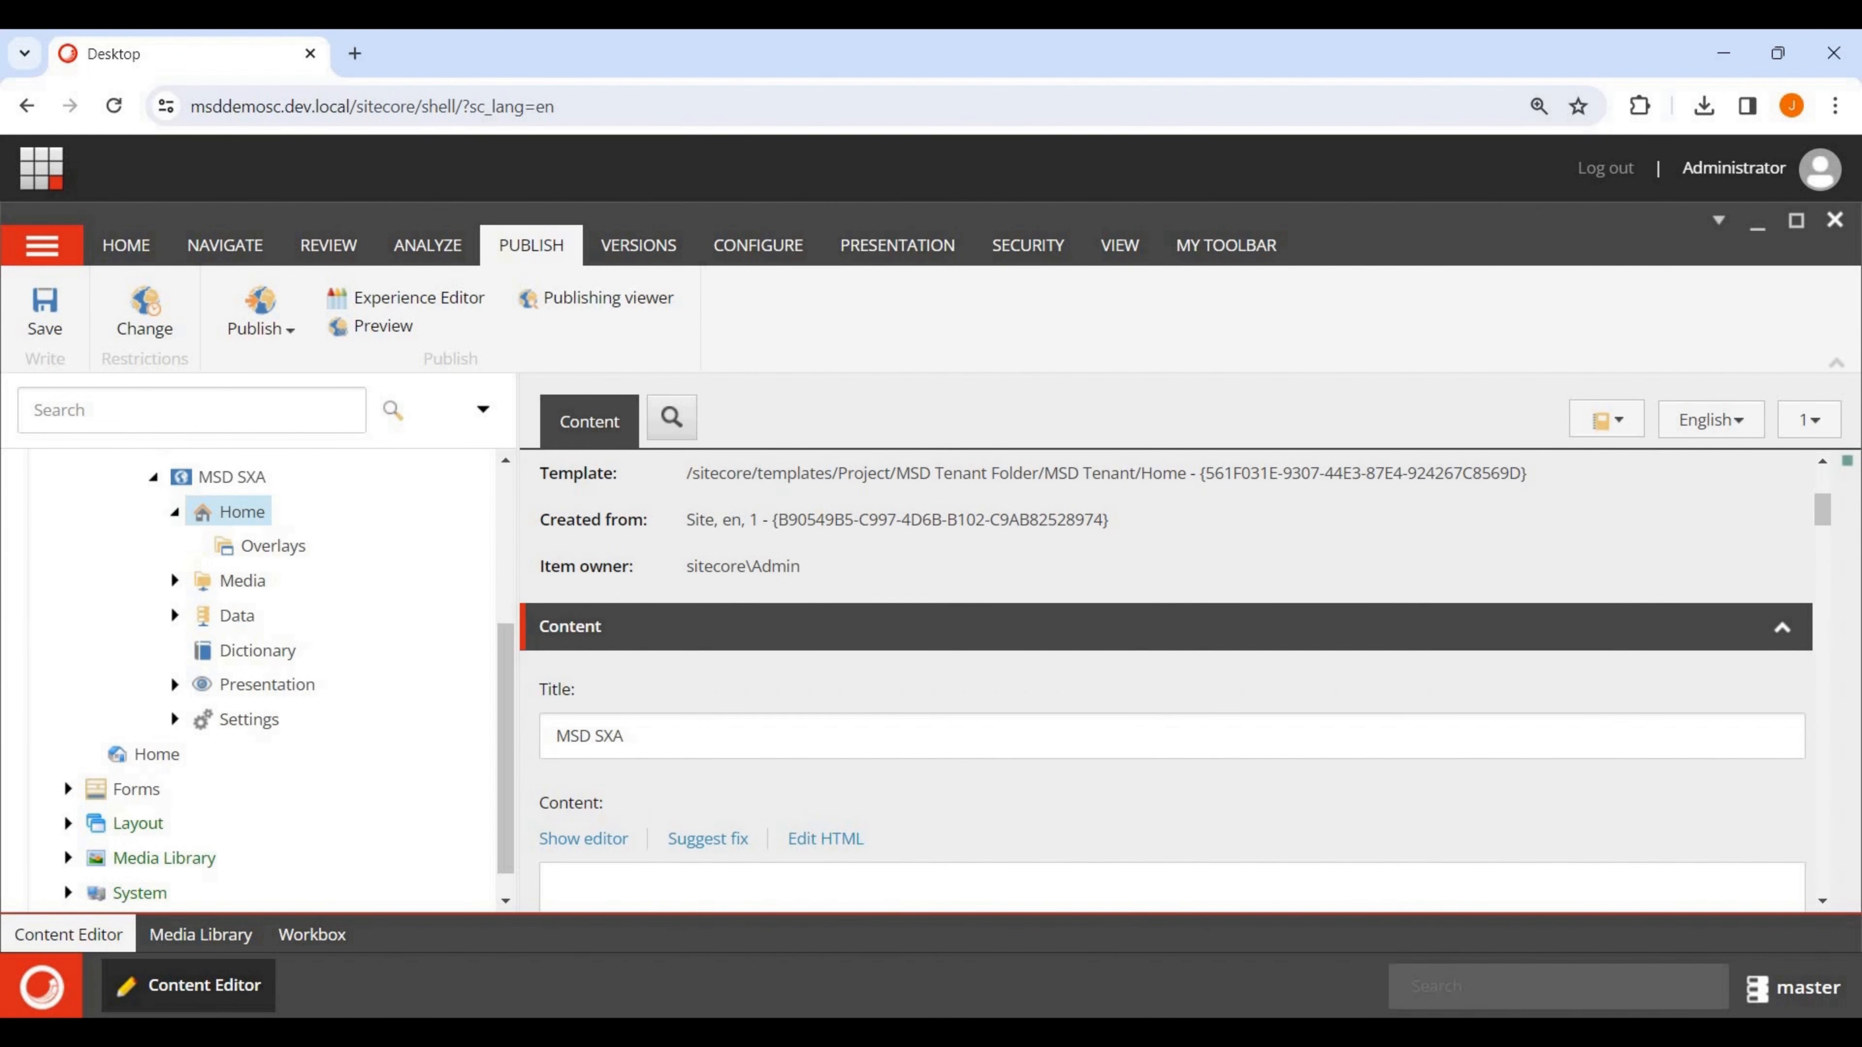
scroll(1166, 678, "down", 3)
scroll(1166, 678, "down", 6)
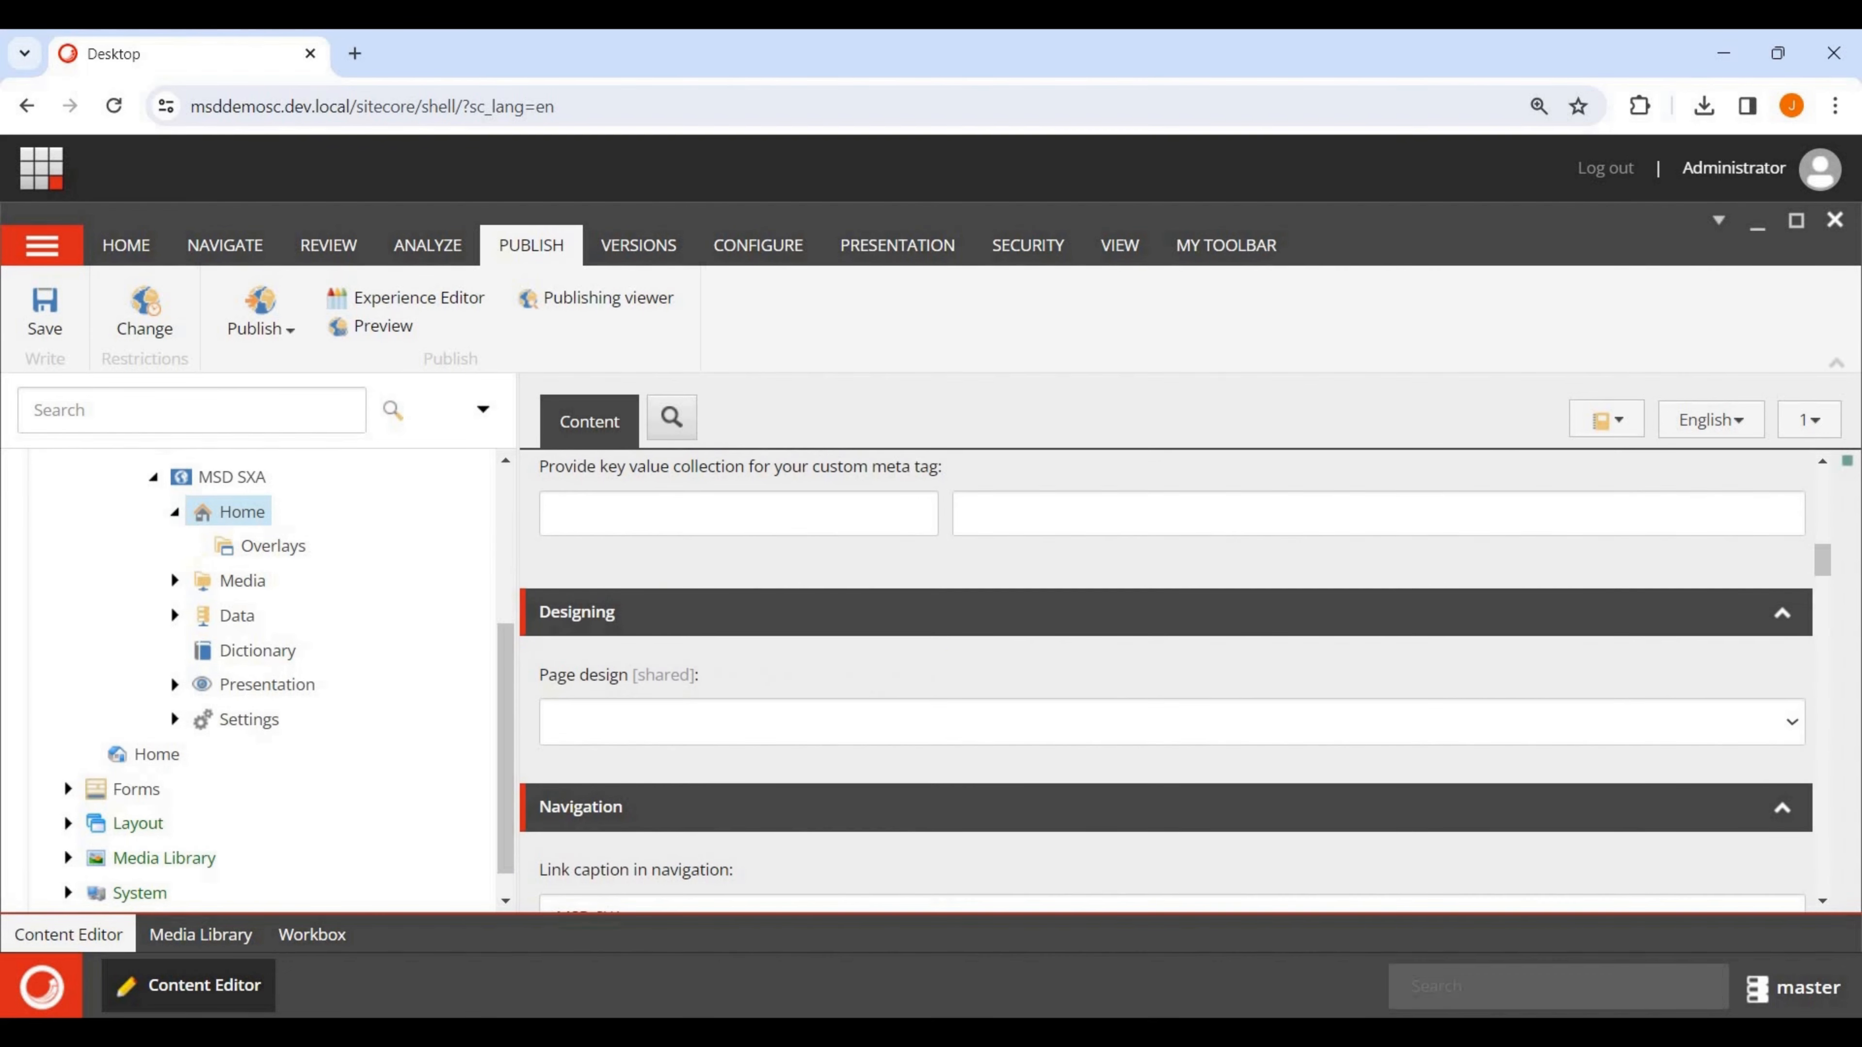
scroll(1166, 679, "up", 3)
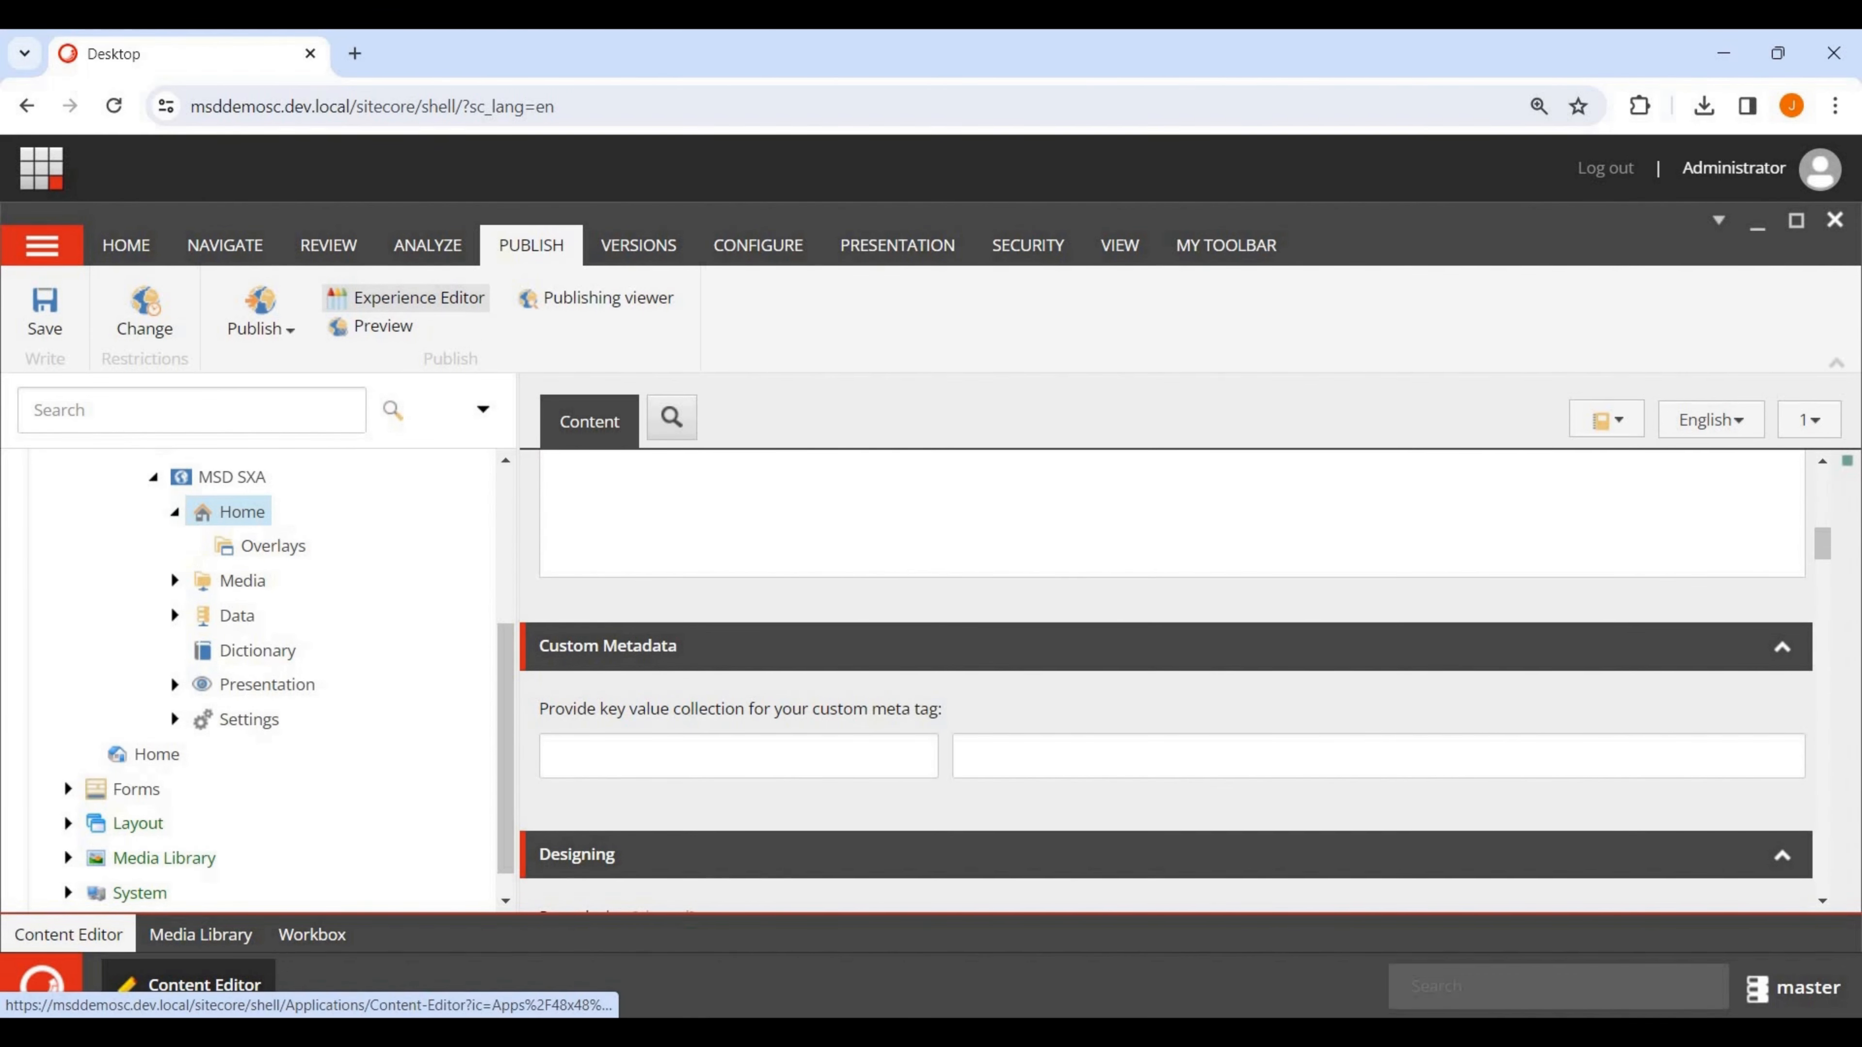
Open the site's Home item in Experience Editor and inspect its header, main and footer placeholders.
left_click(411, 297)
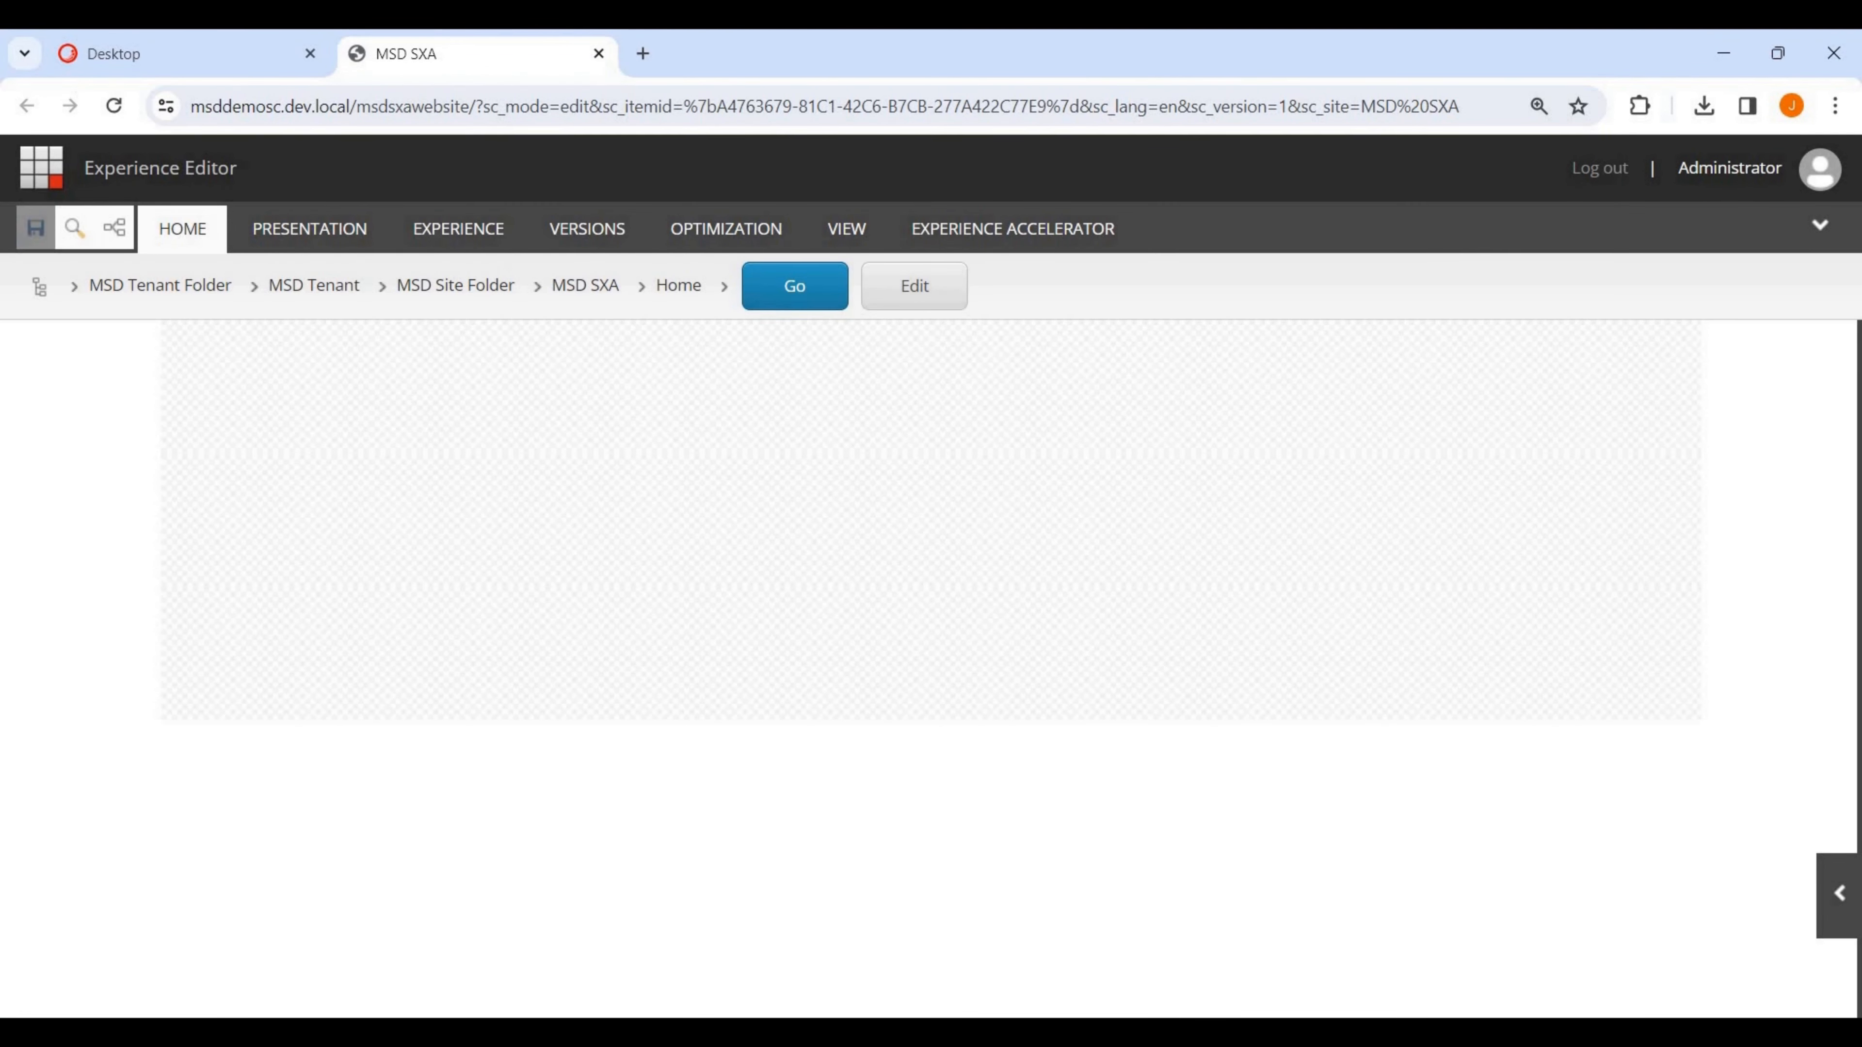
left_click(230, 338)
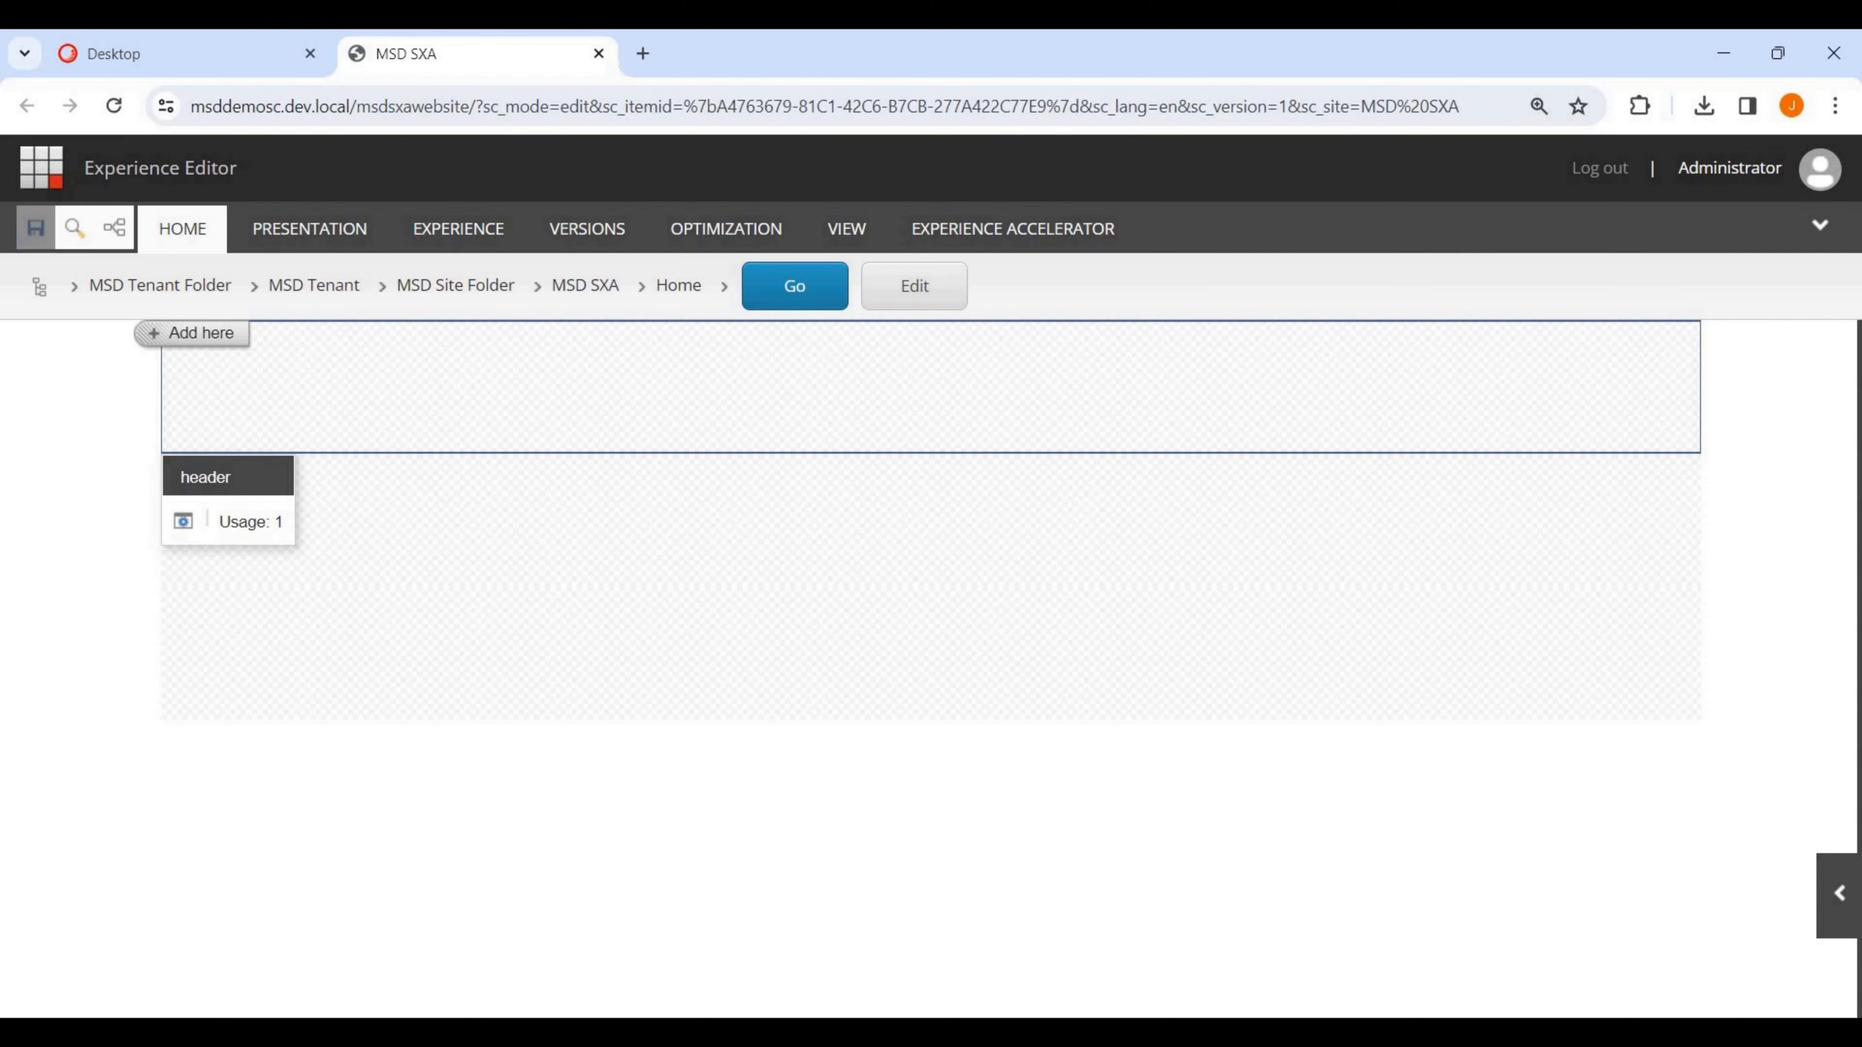
left_click(513, 520)
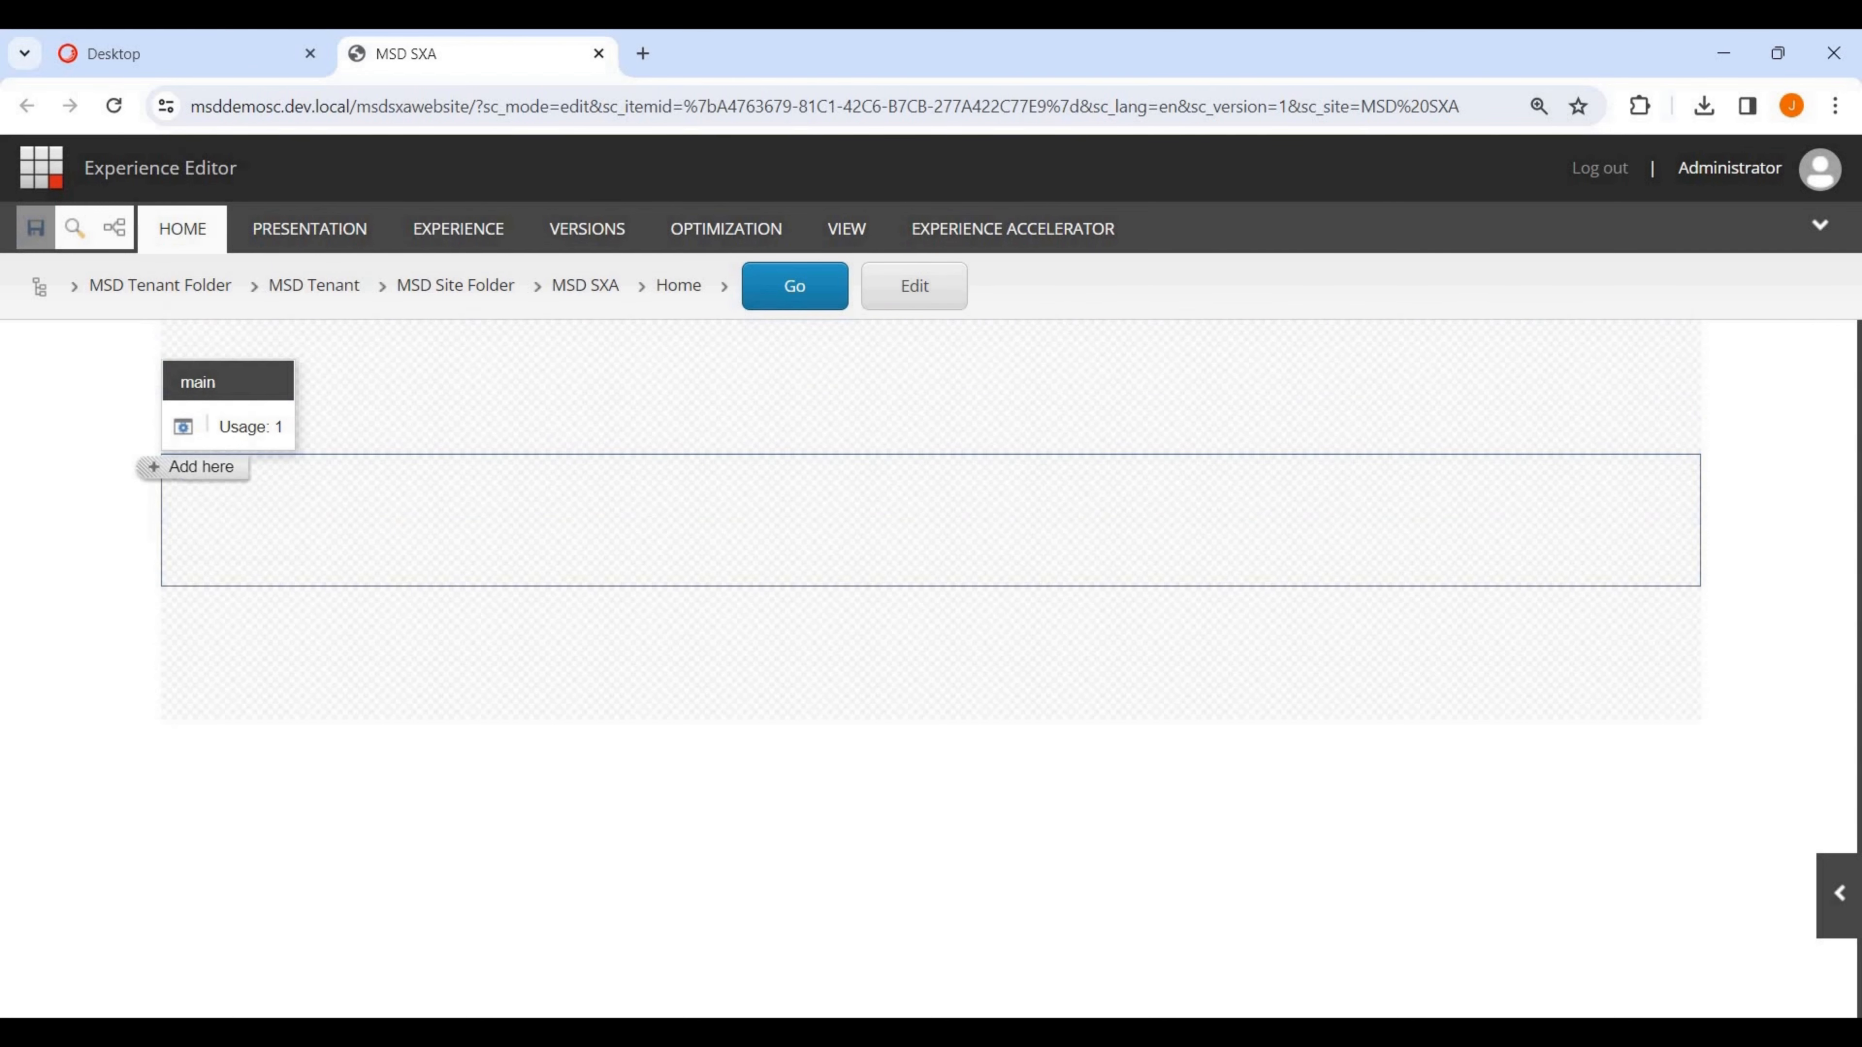
left_click(513, 653)
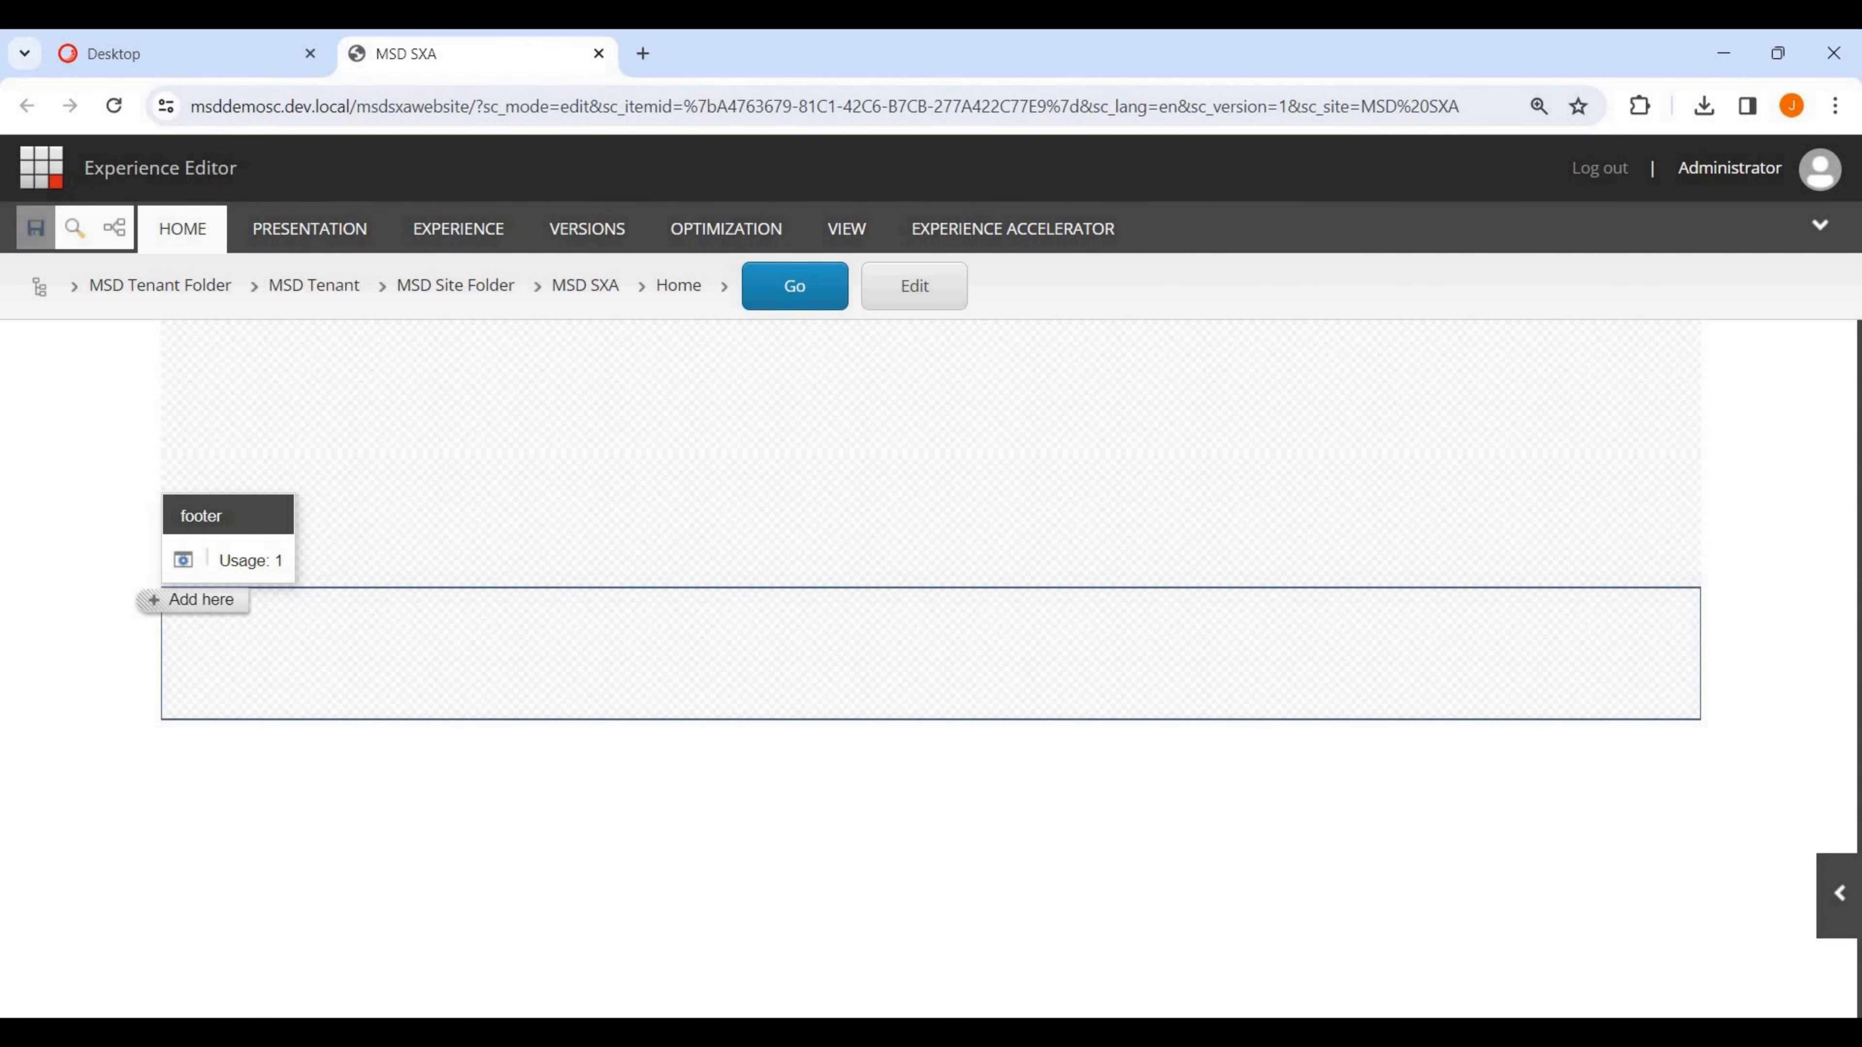
Add a Divider rendering from the Page Structure category to the header placeholder.
left_click(931, 387)
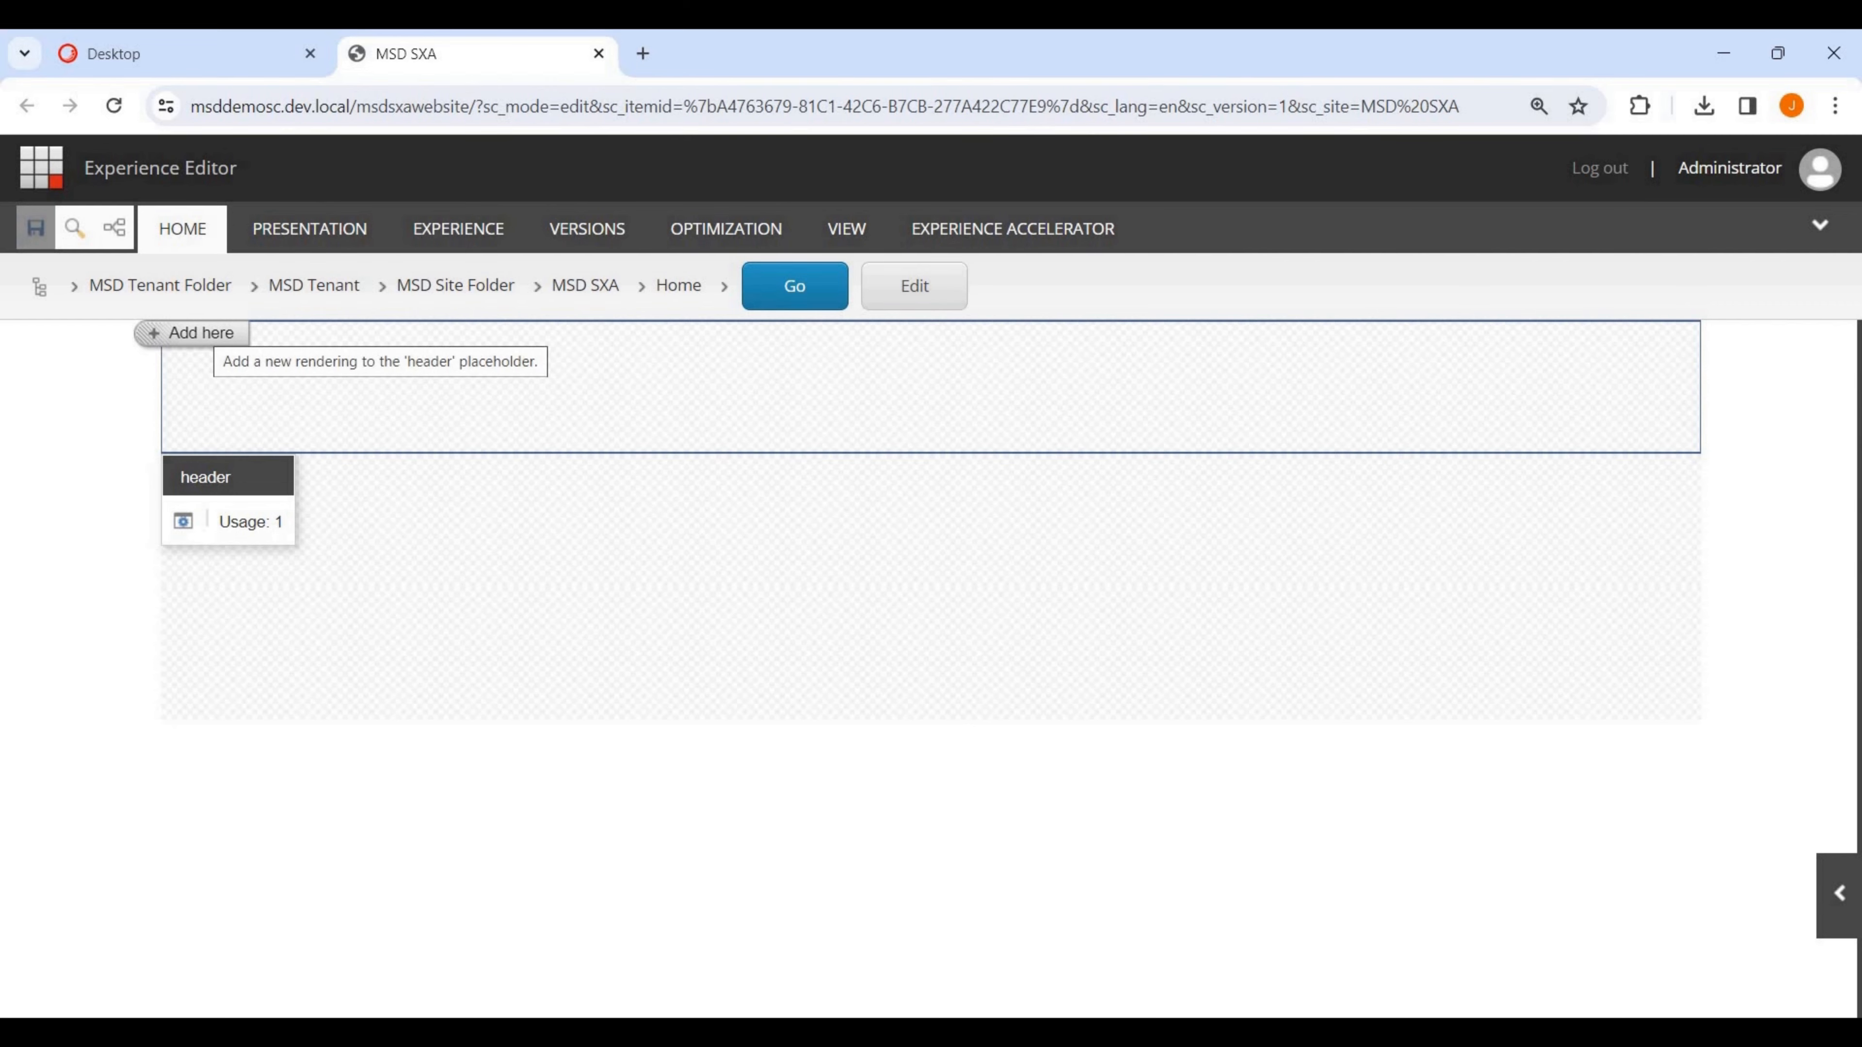
left_click(192, 332)
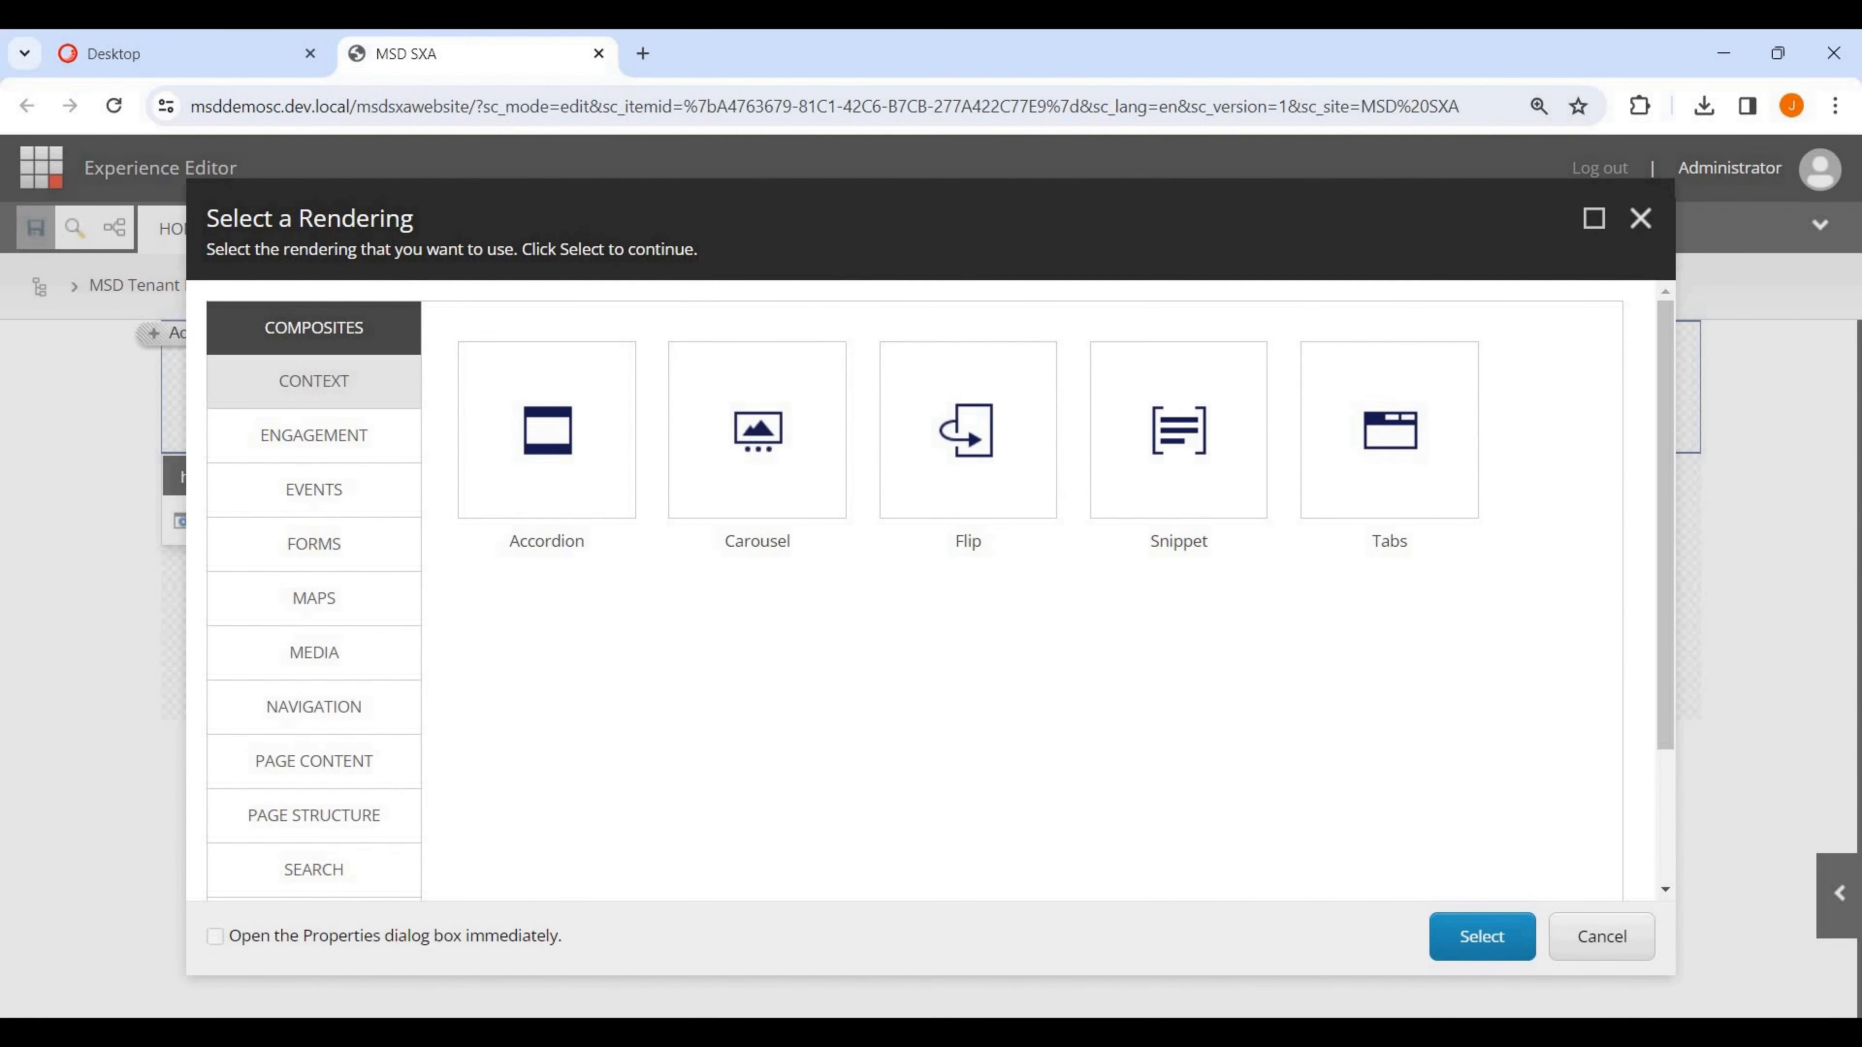
scroll(314, 388, "down", 2)
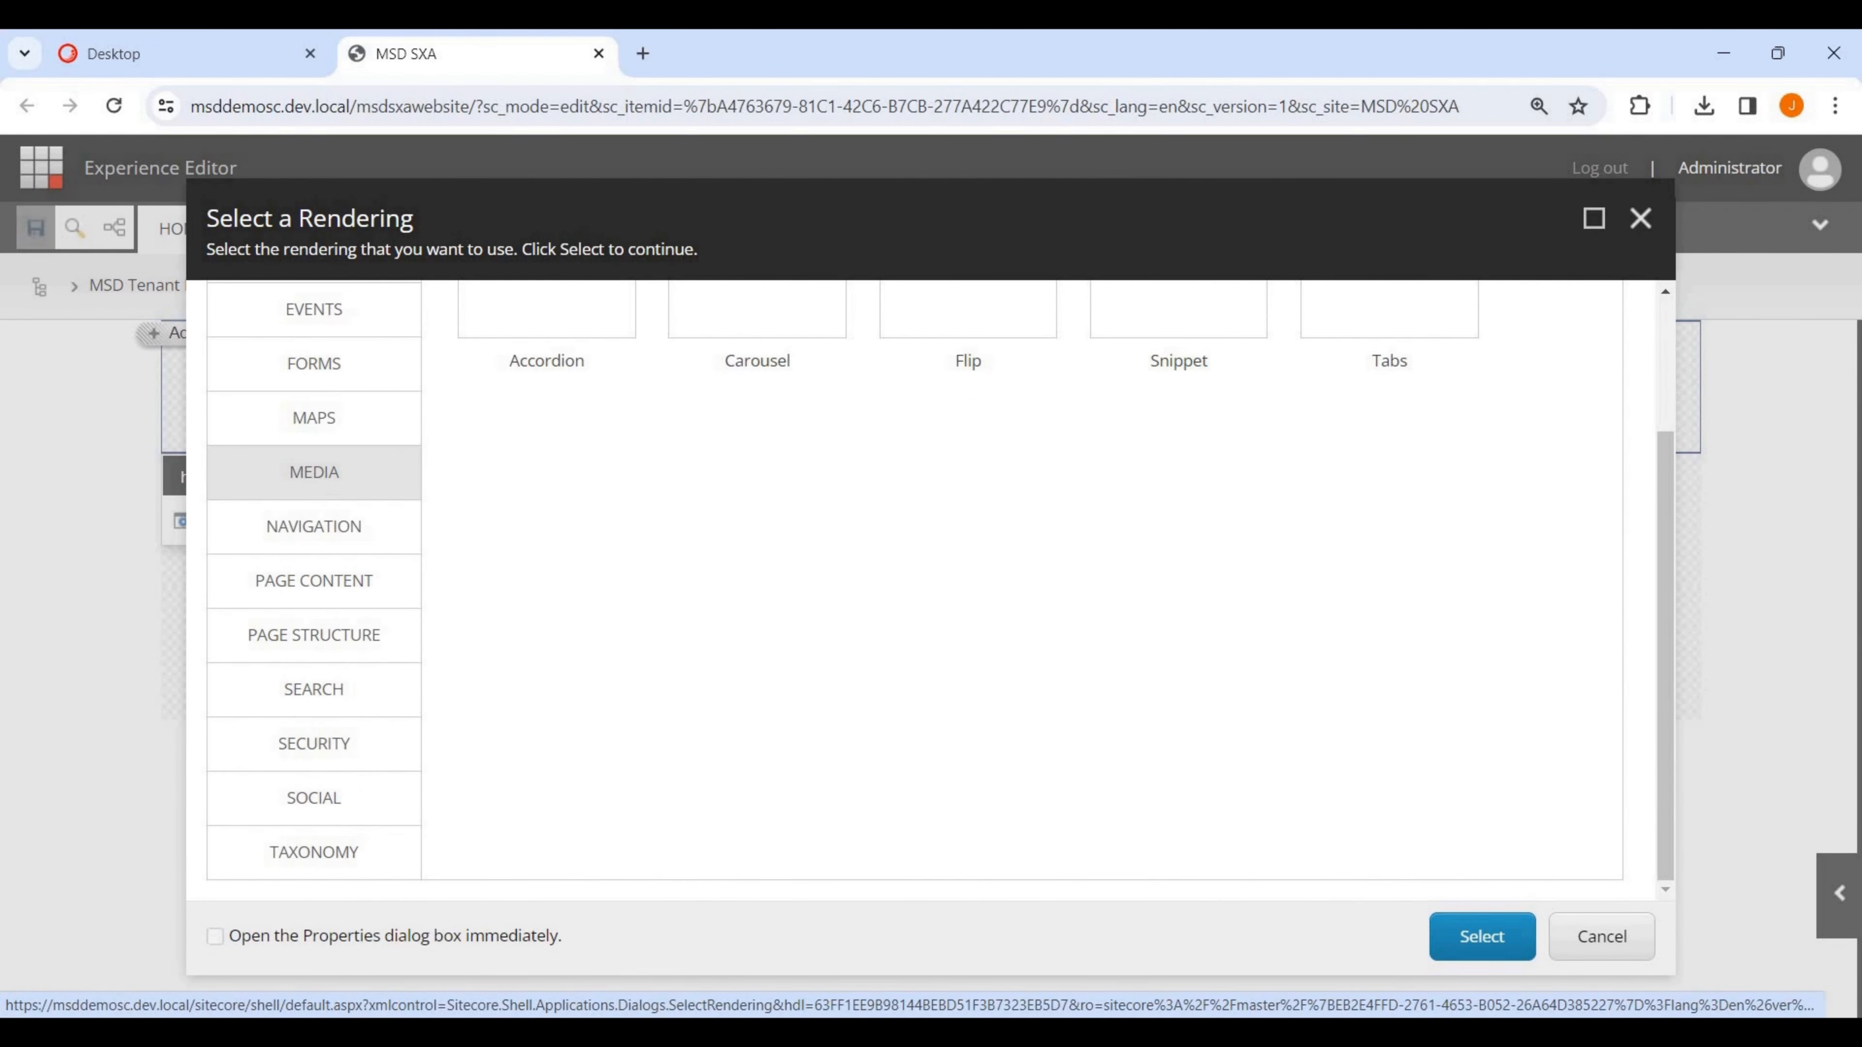
scroll(314, 528, "up", 2)
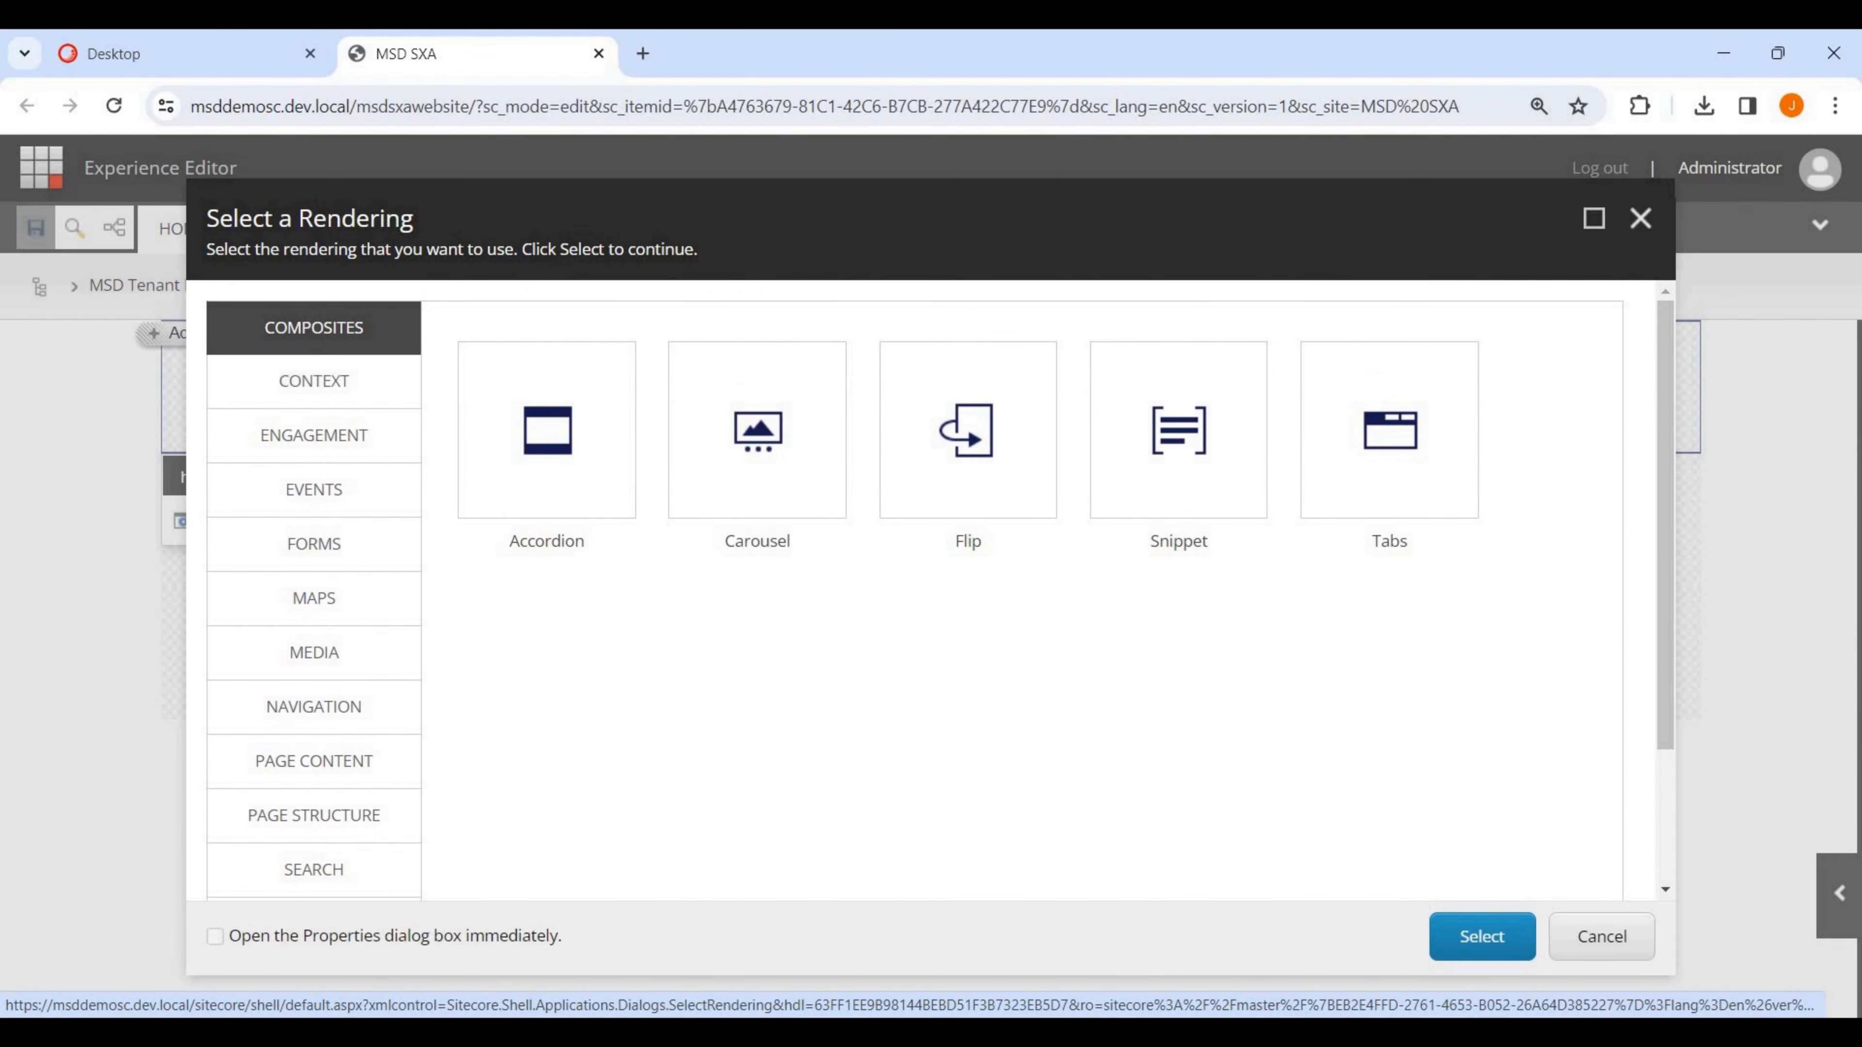
scroll(314, 466, "down", 2)
scroll(314, 848, "up", 2)
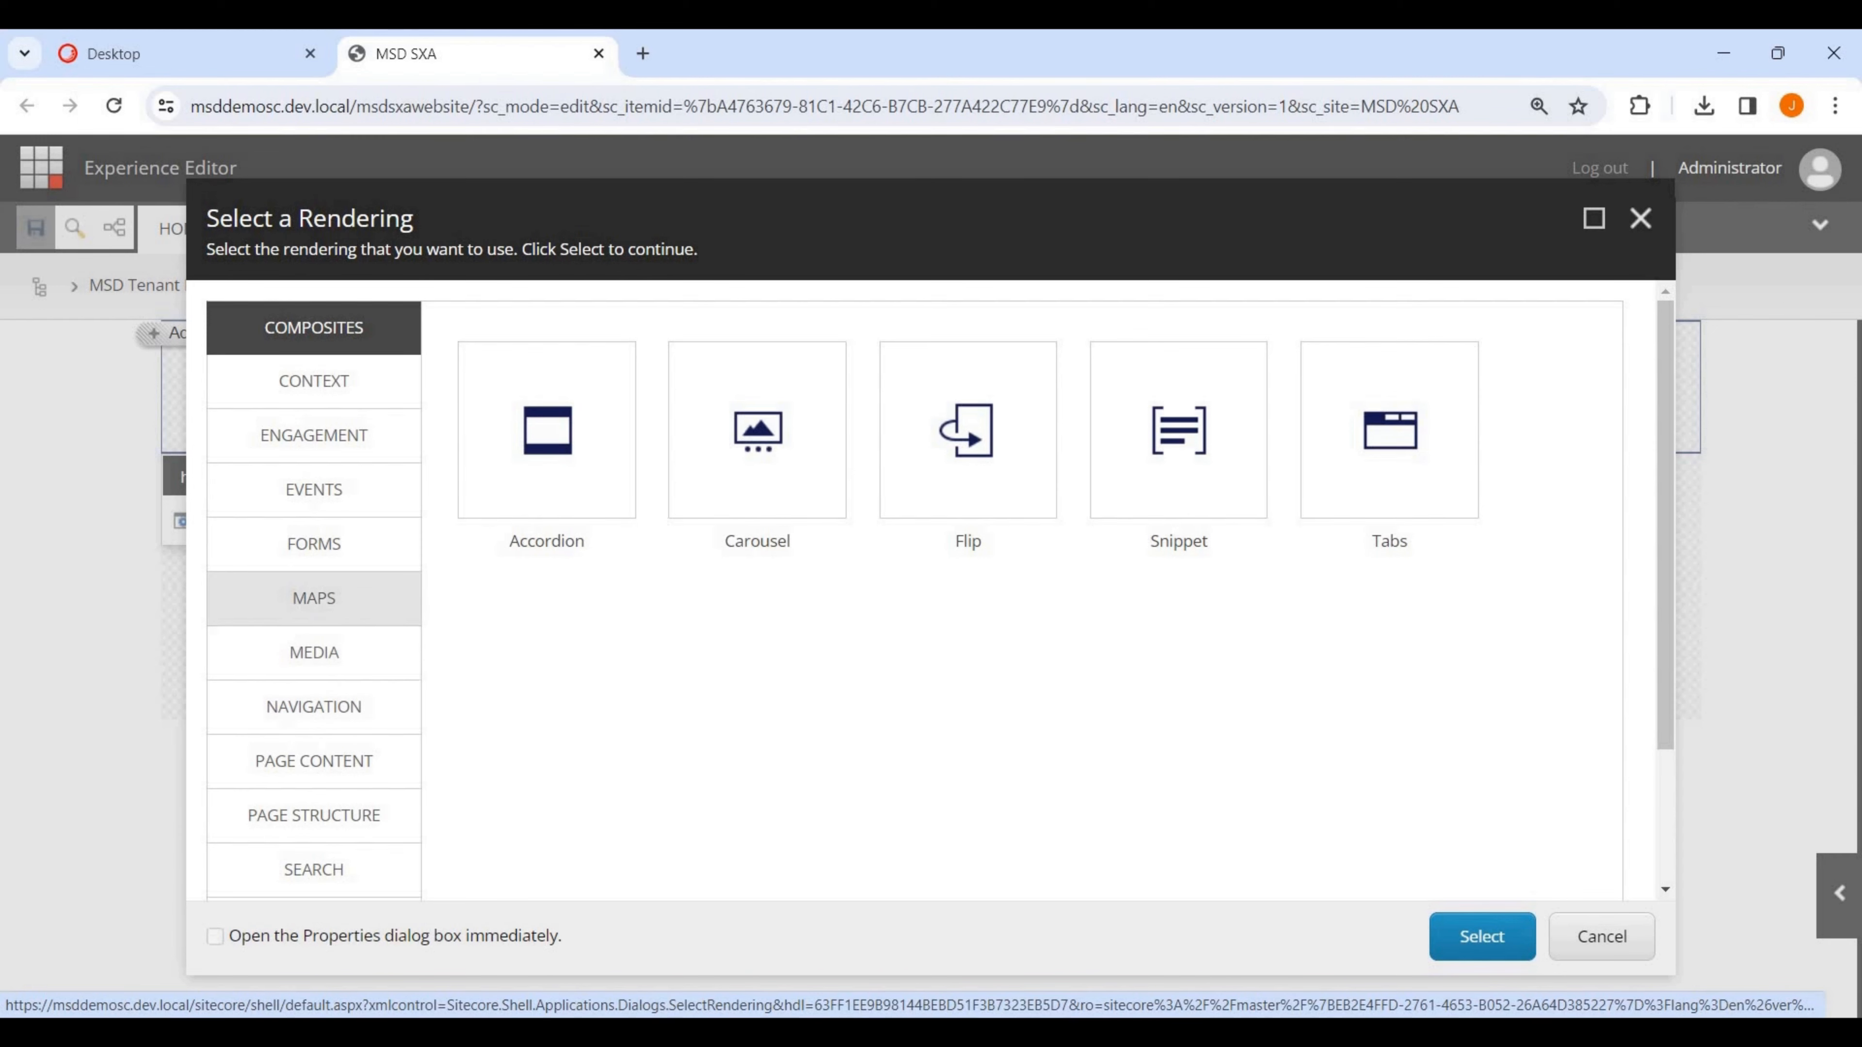
scroll(314, 587, "down", 2)
left_click(314, 694)
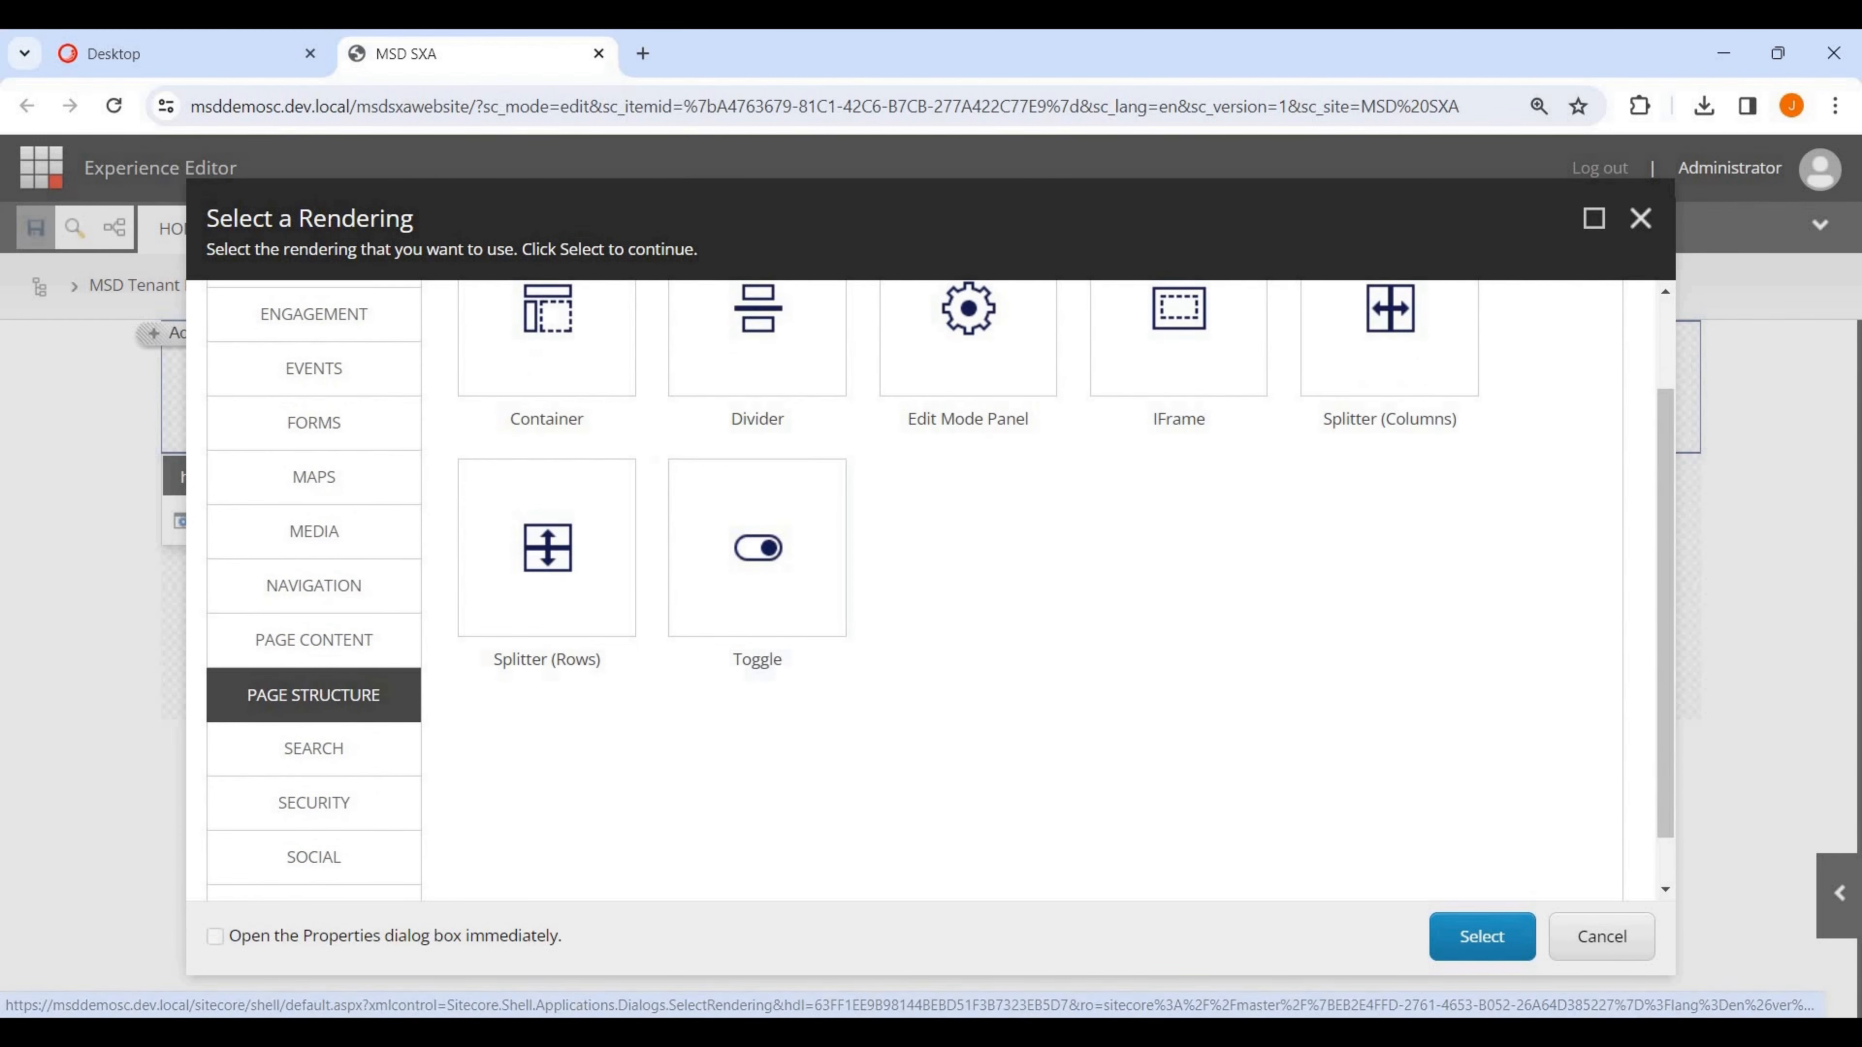
scroll(757, 441, "up", 2)
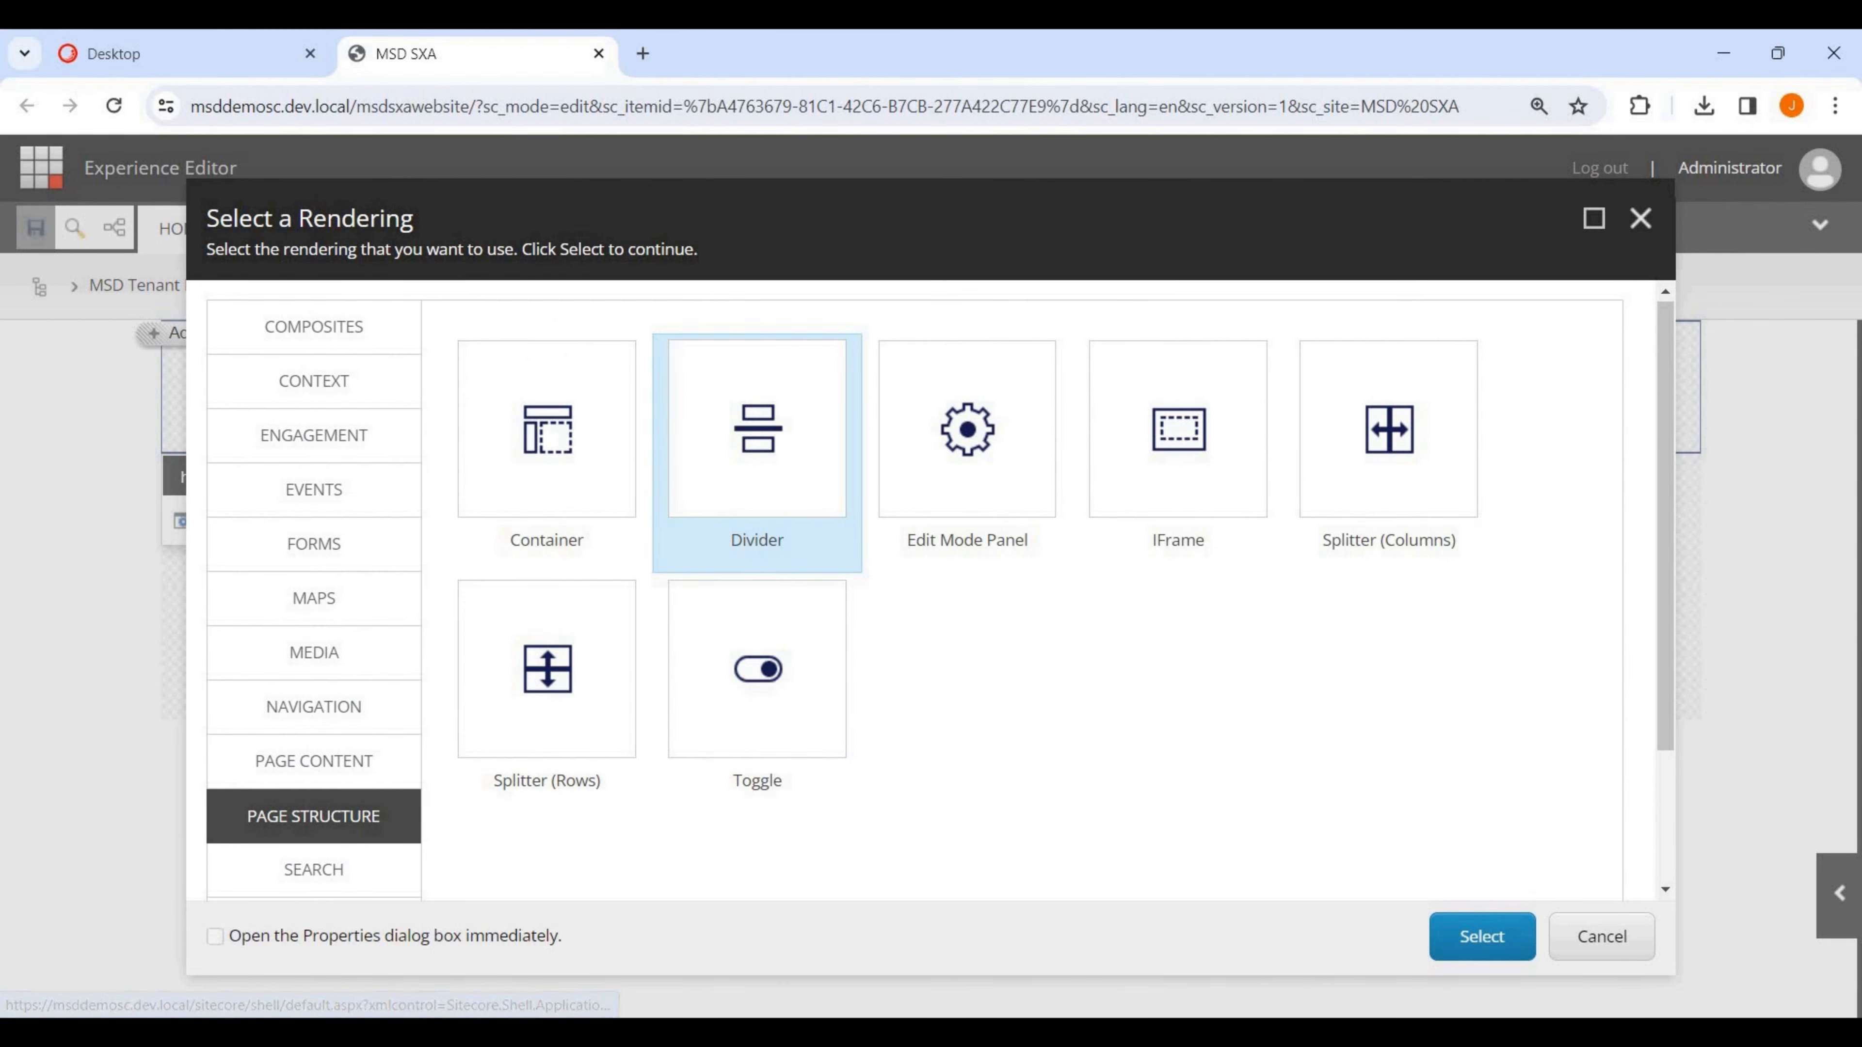
left_click(1482, 936)
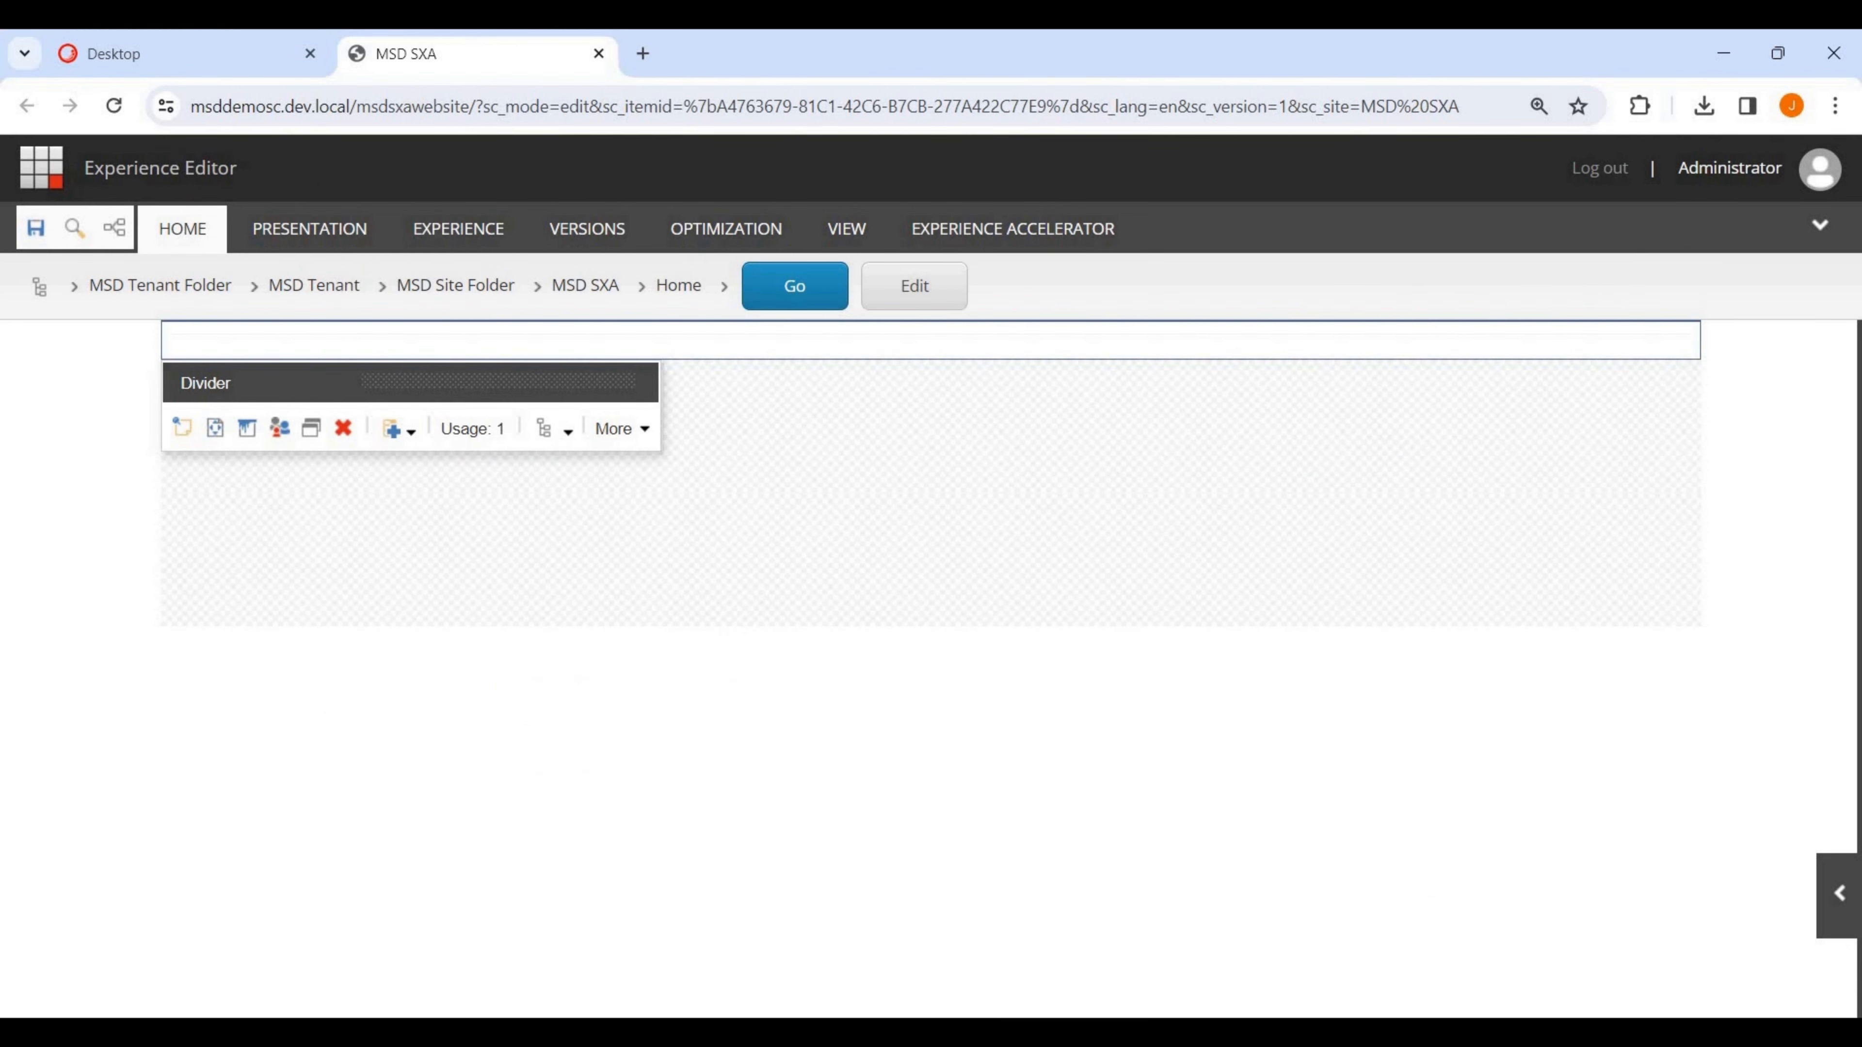
Add an Image rendering from the Media category below the Divider in the header placeholder.
left_click(555, 429)
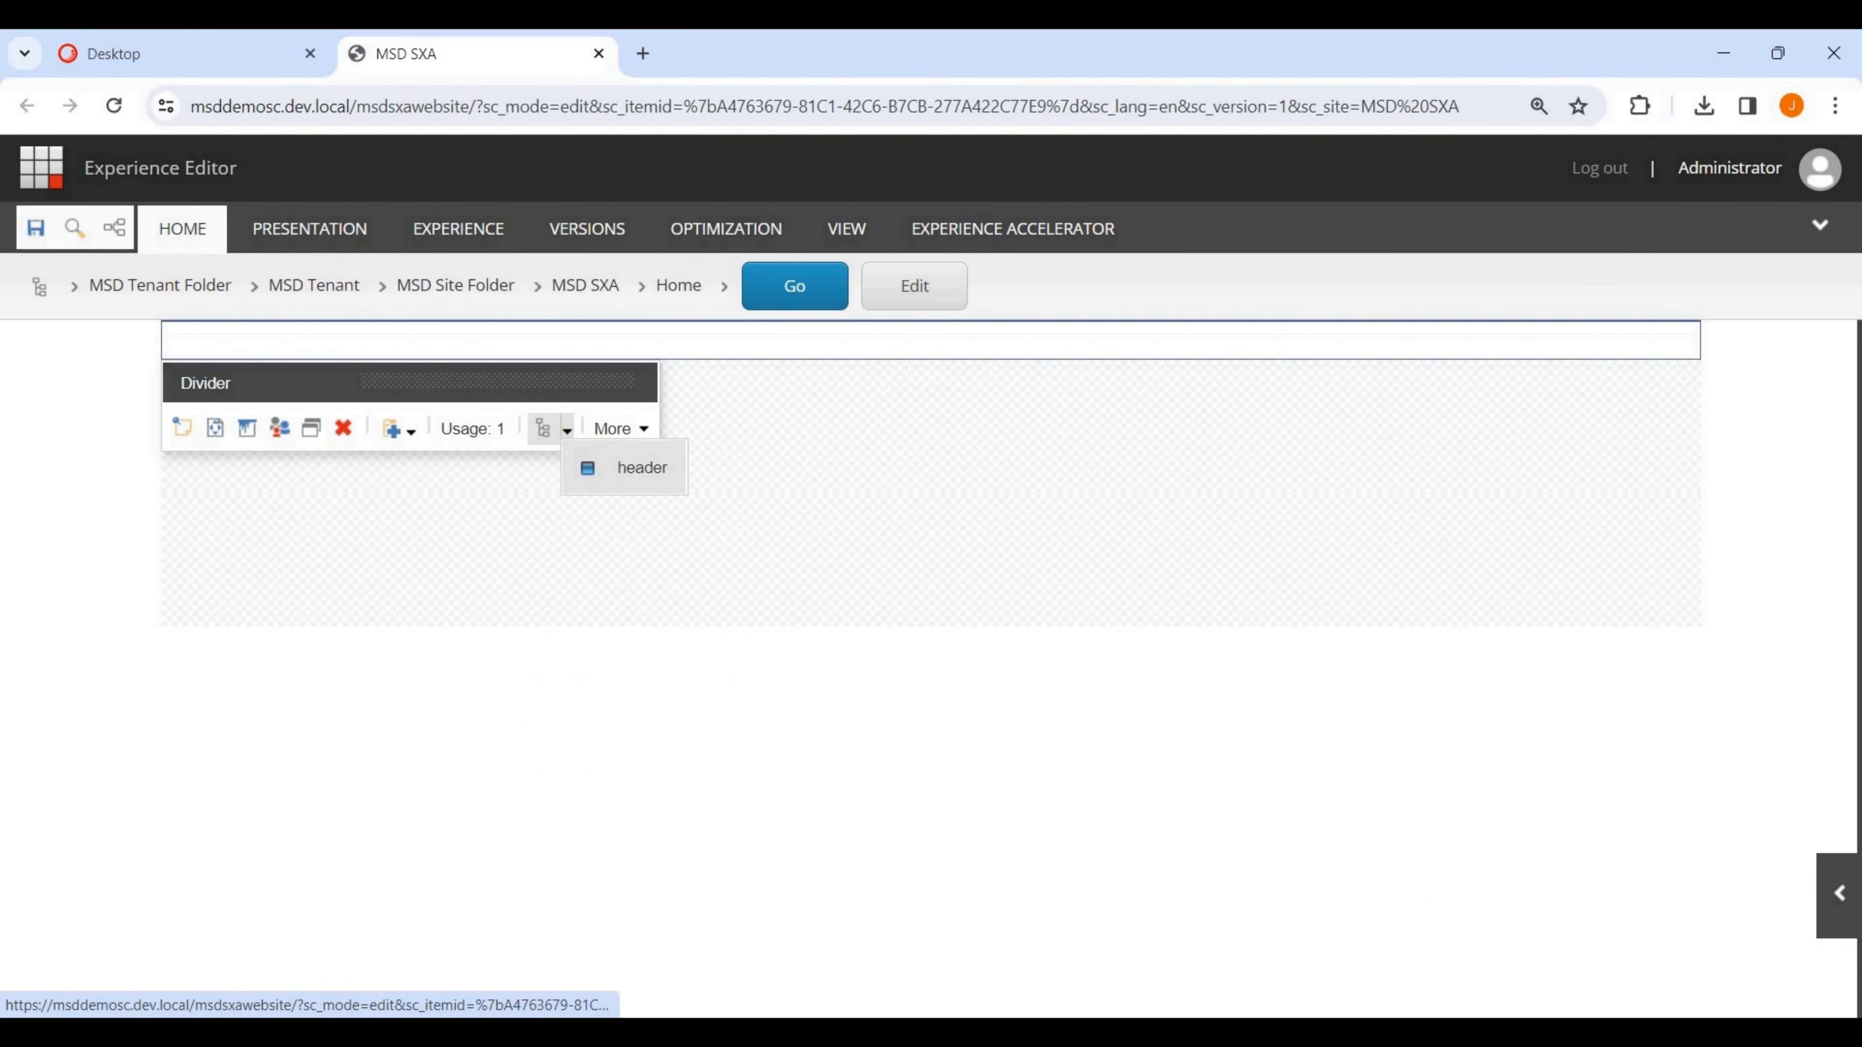
left_click(623, 466)
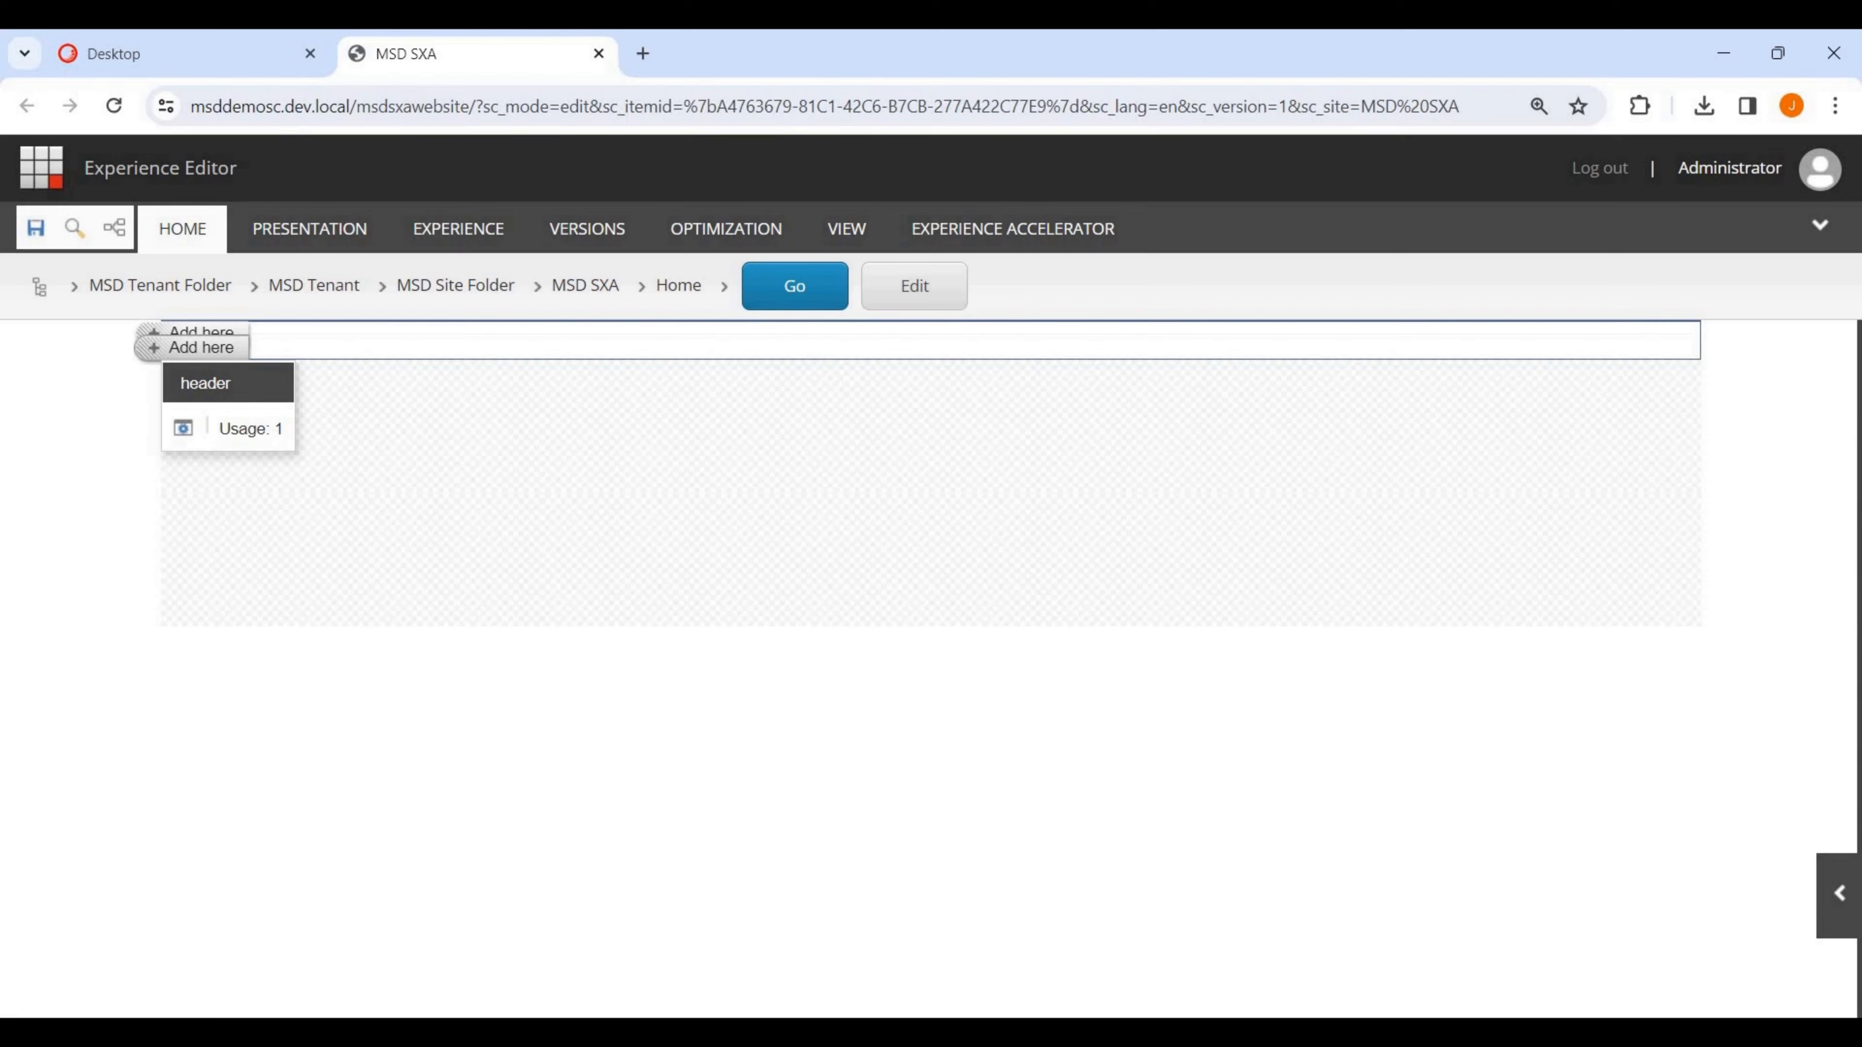
left_click(200, 348)
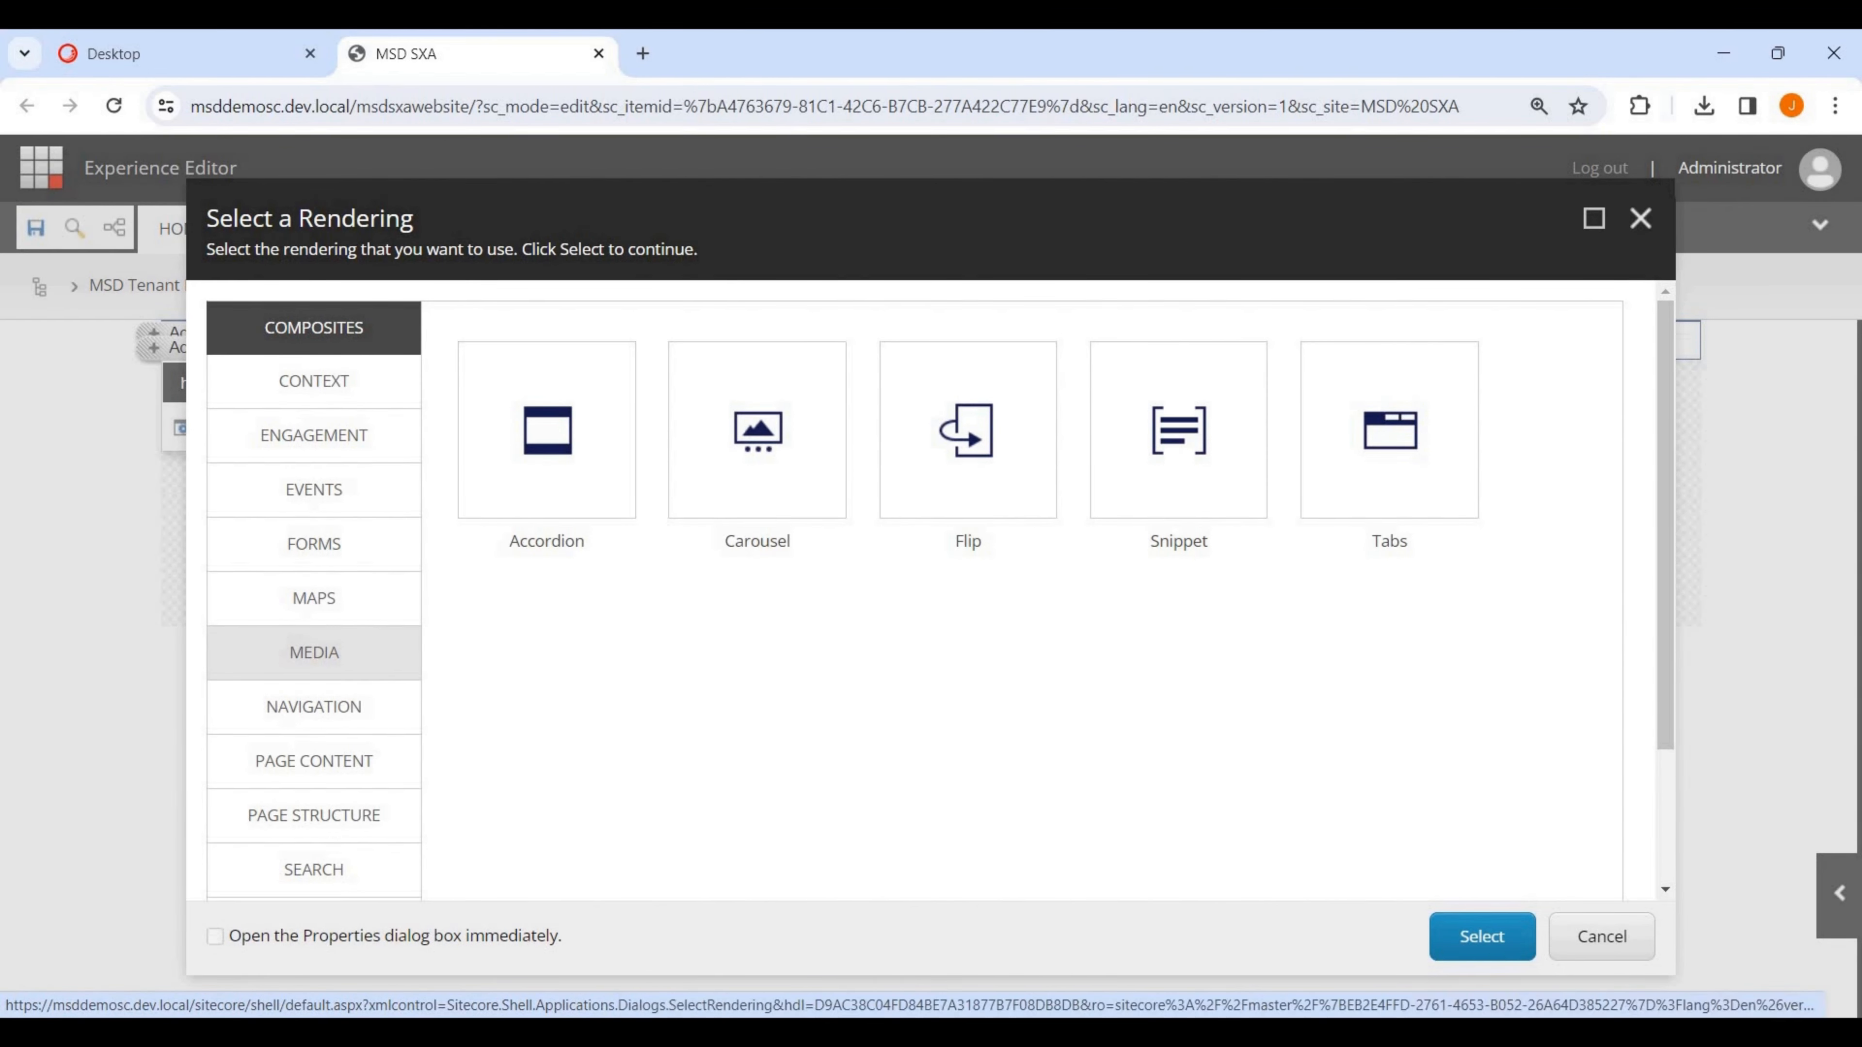
left_click(314, 653)
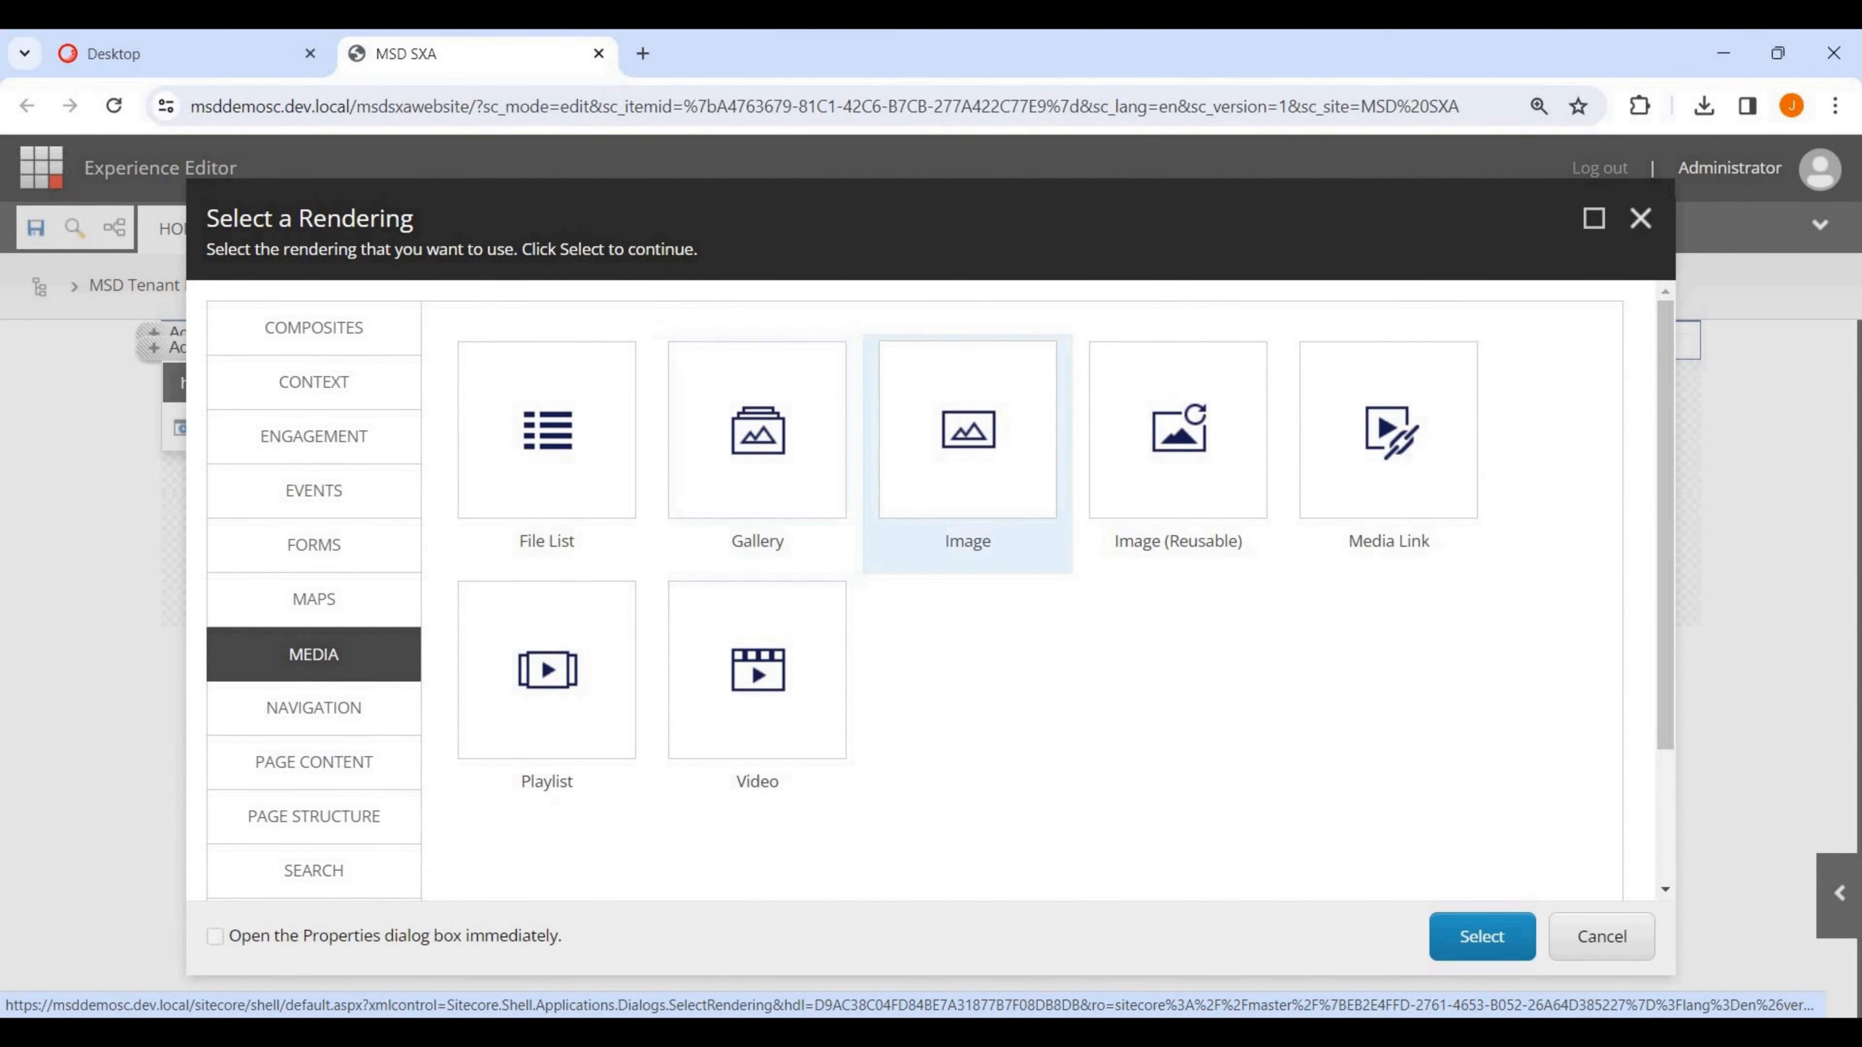
left_click(968, 455)
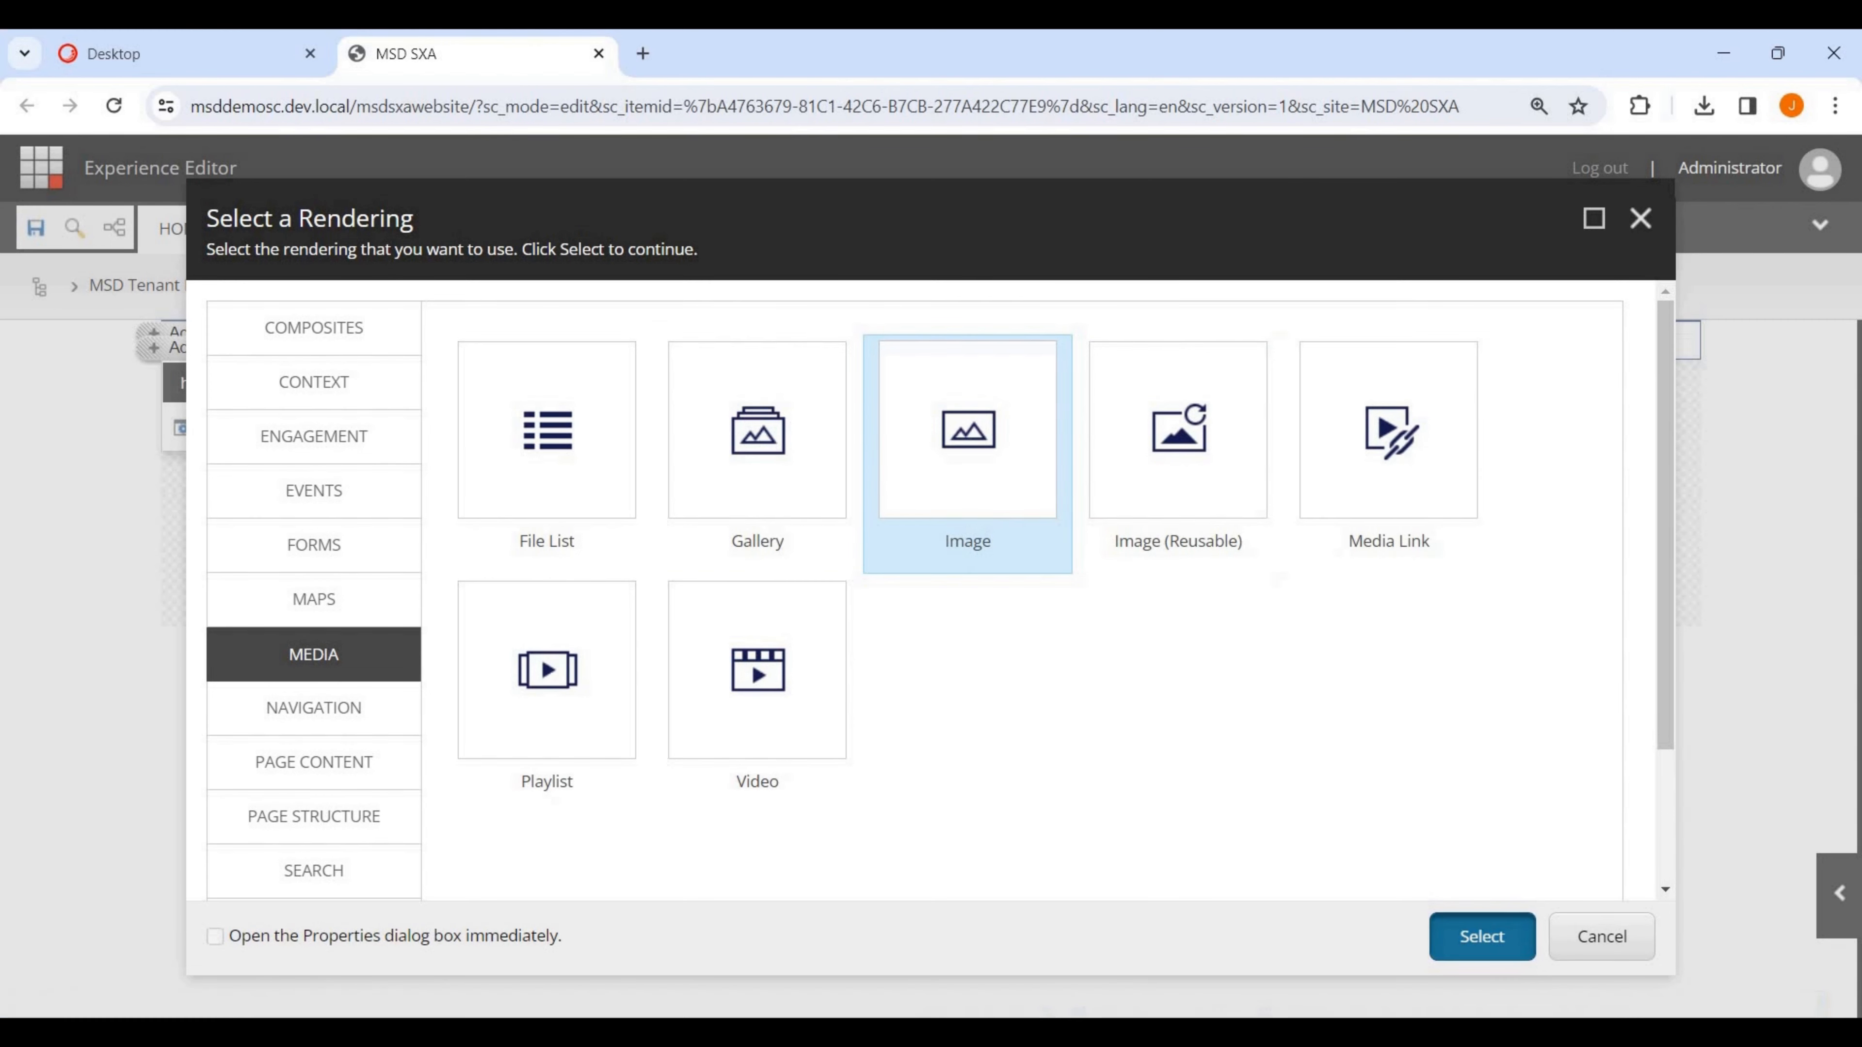
left_click(1481, 936)
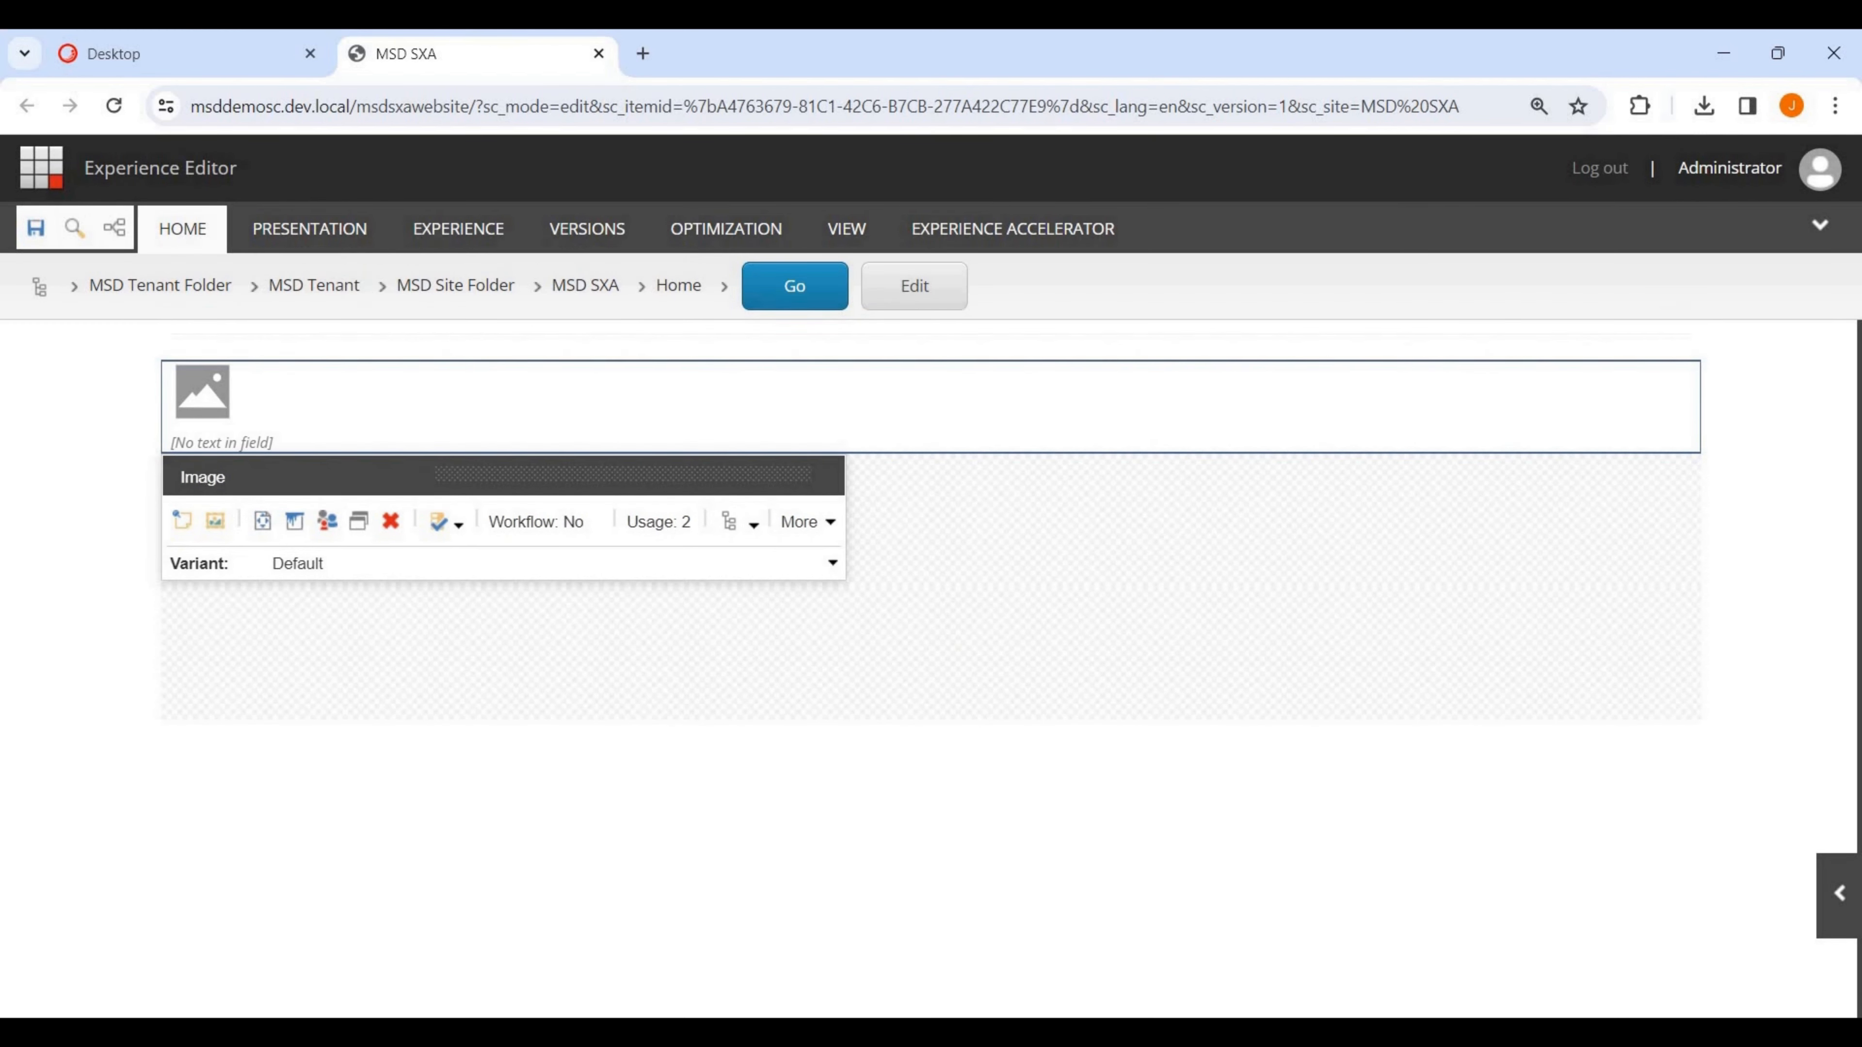
Browse the site's Media folders, including MSD SXA, for a picture for the header's Image rendering.
left_click(202, 392)
left_click(193, 492)
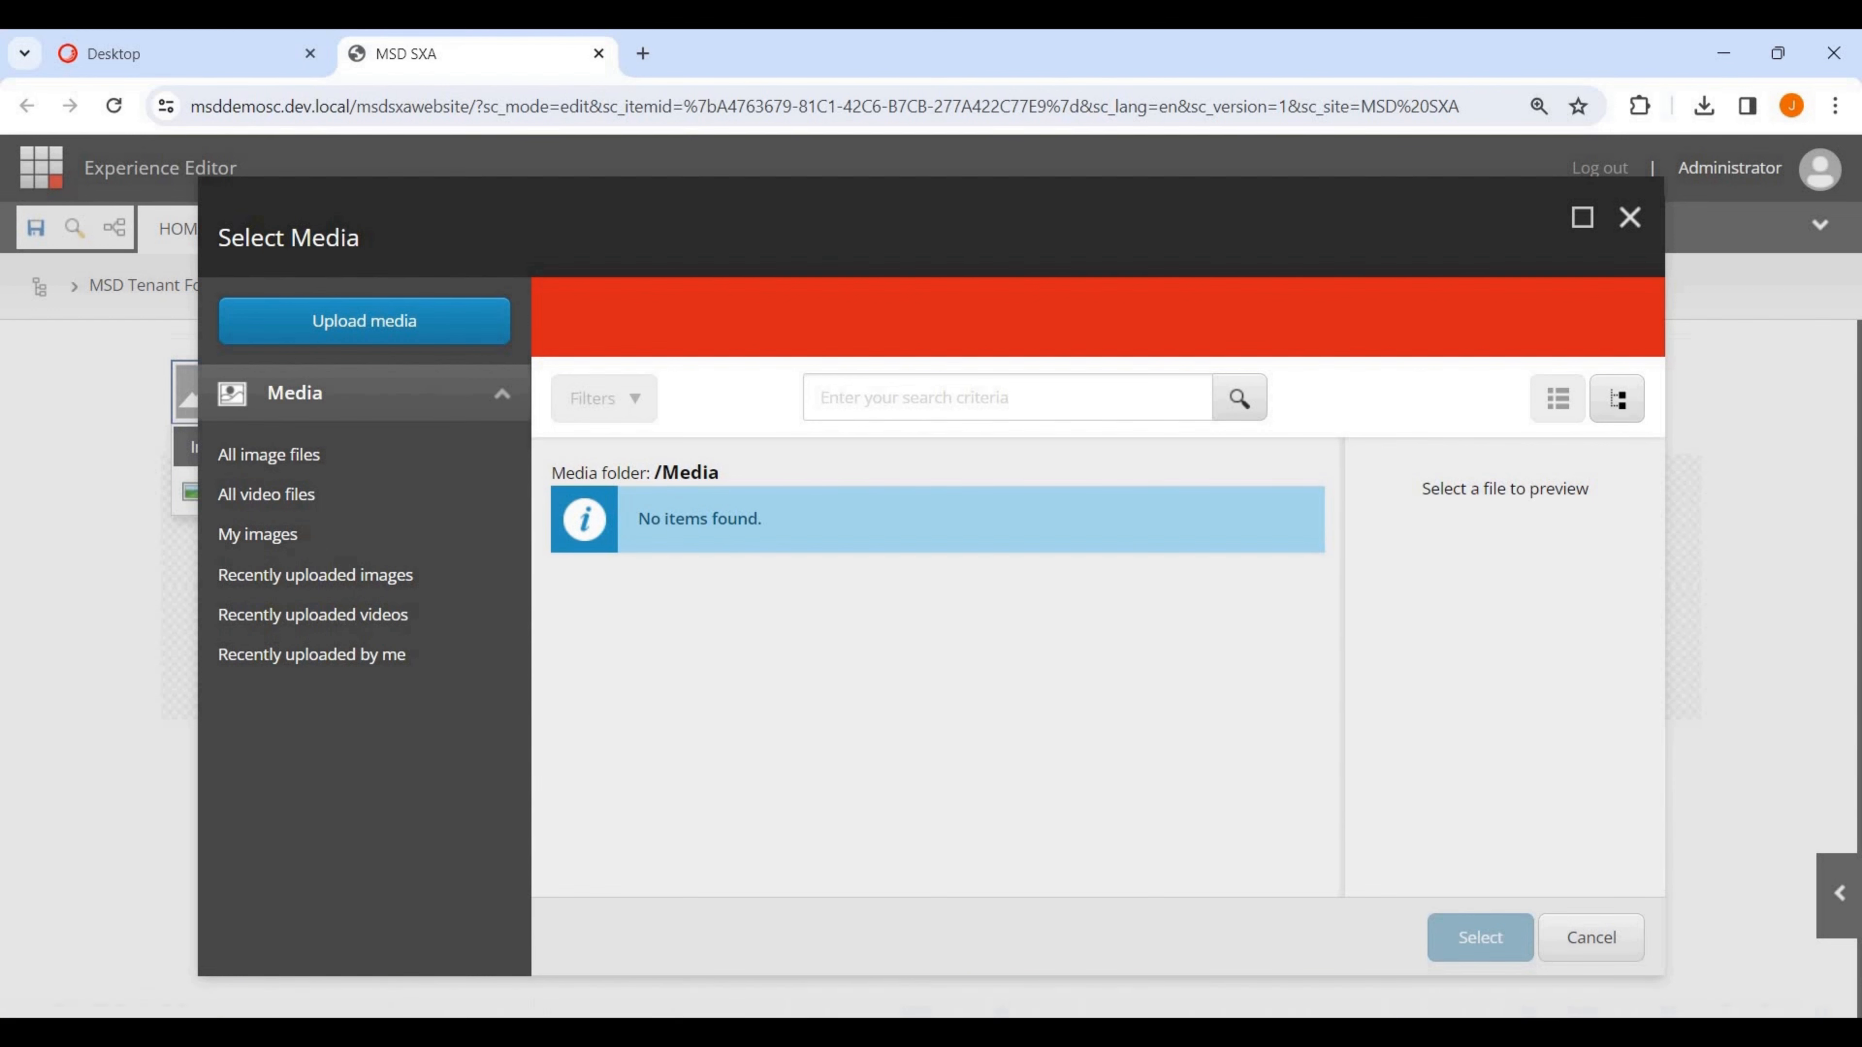
left_click(1617, 399)
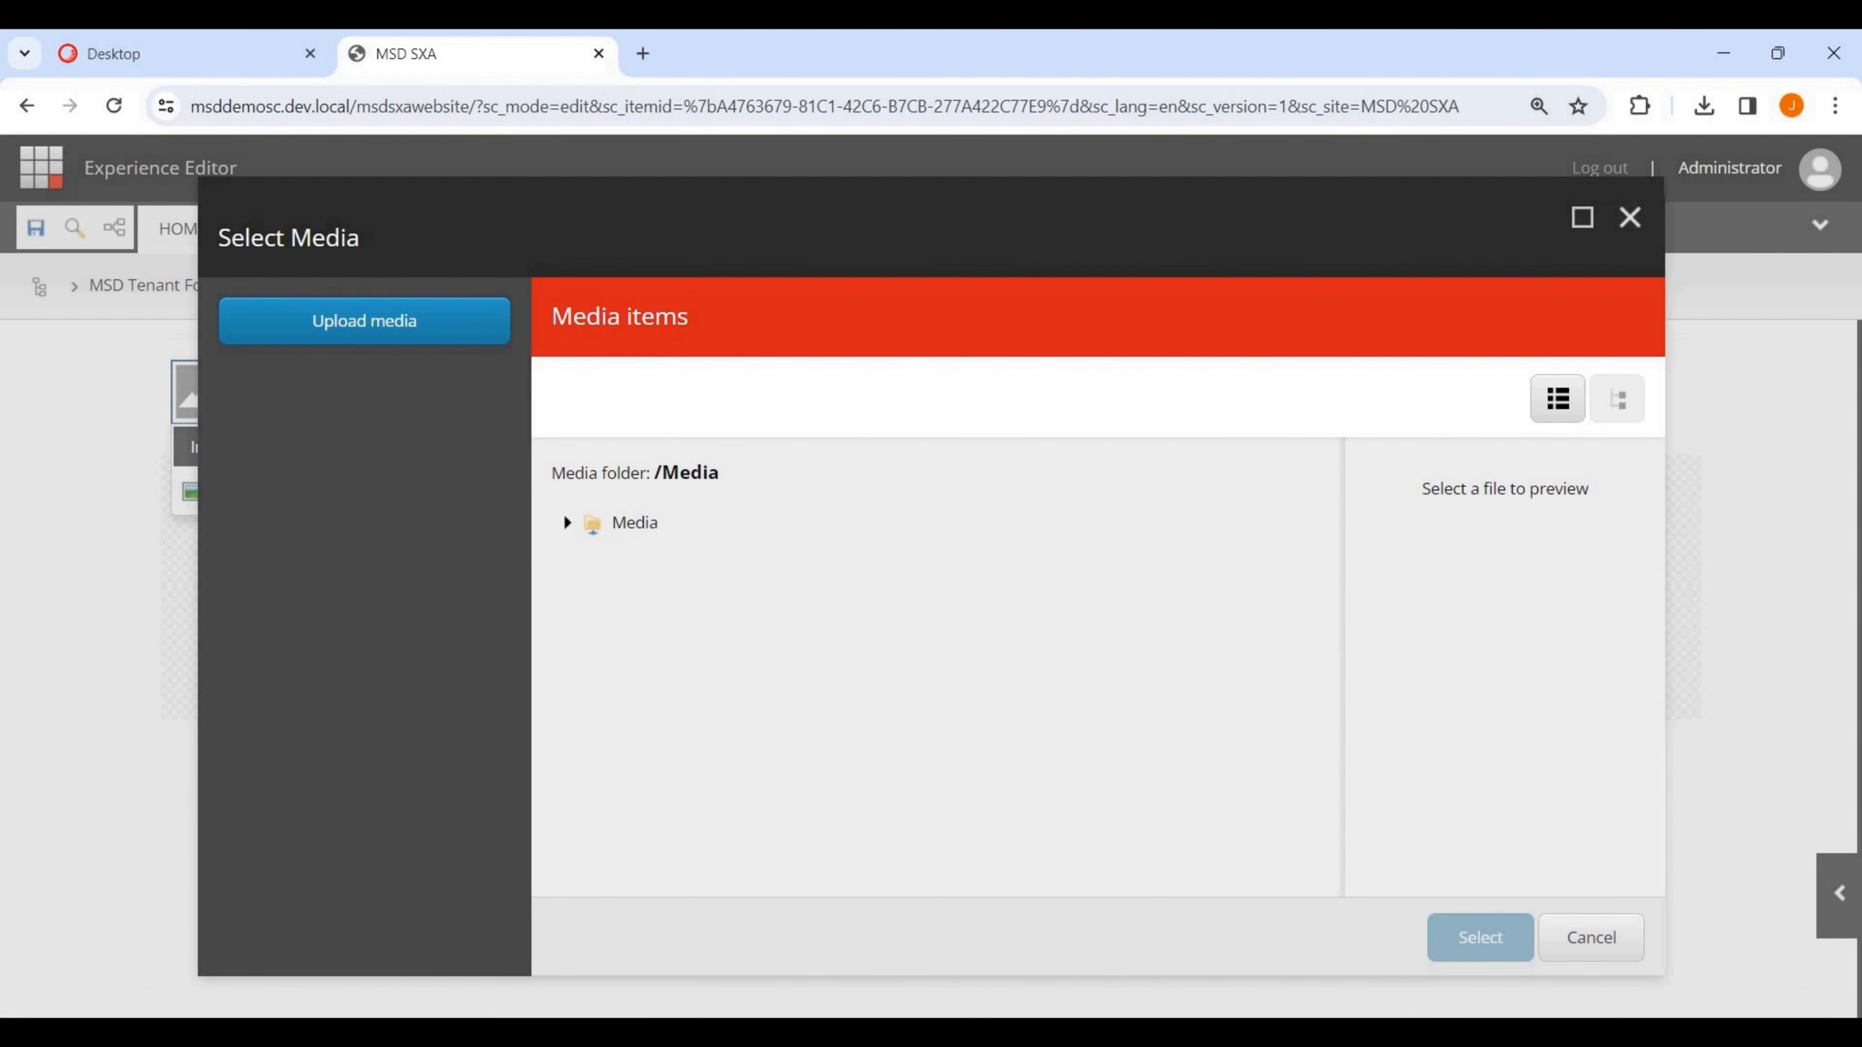
left_click(567, 523)
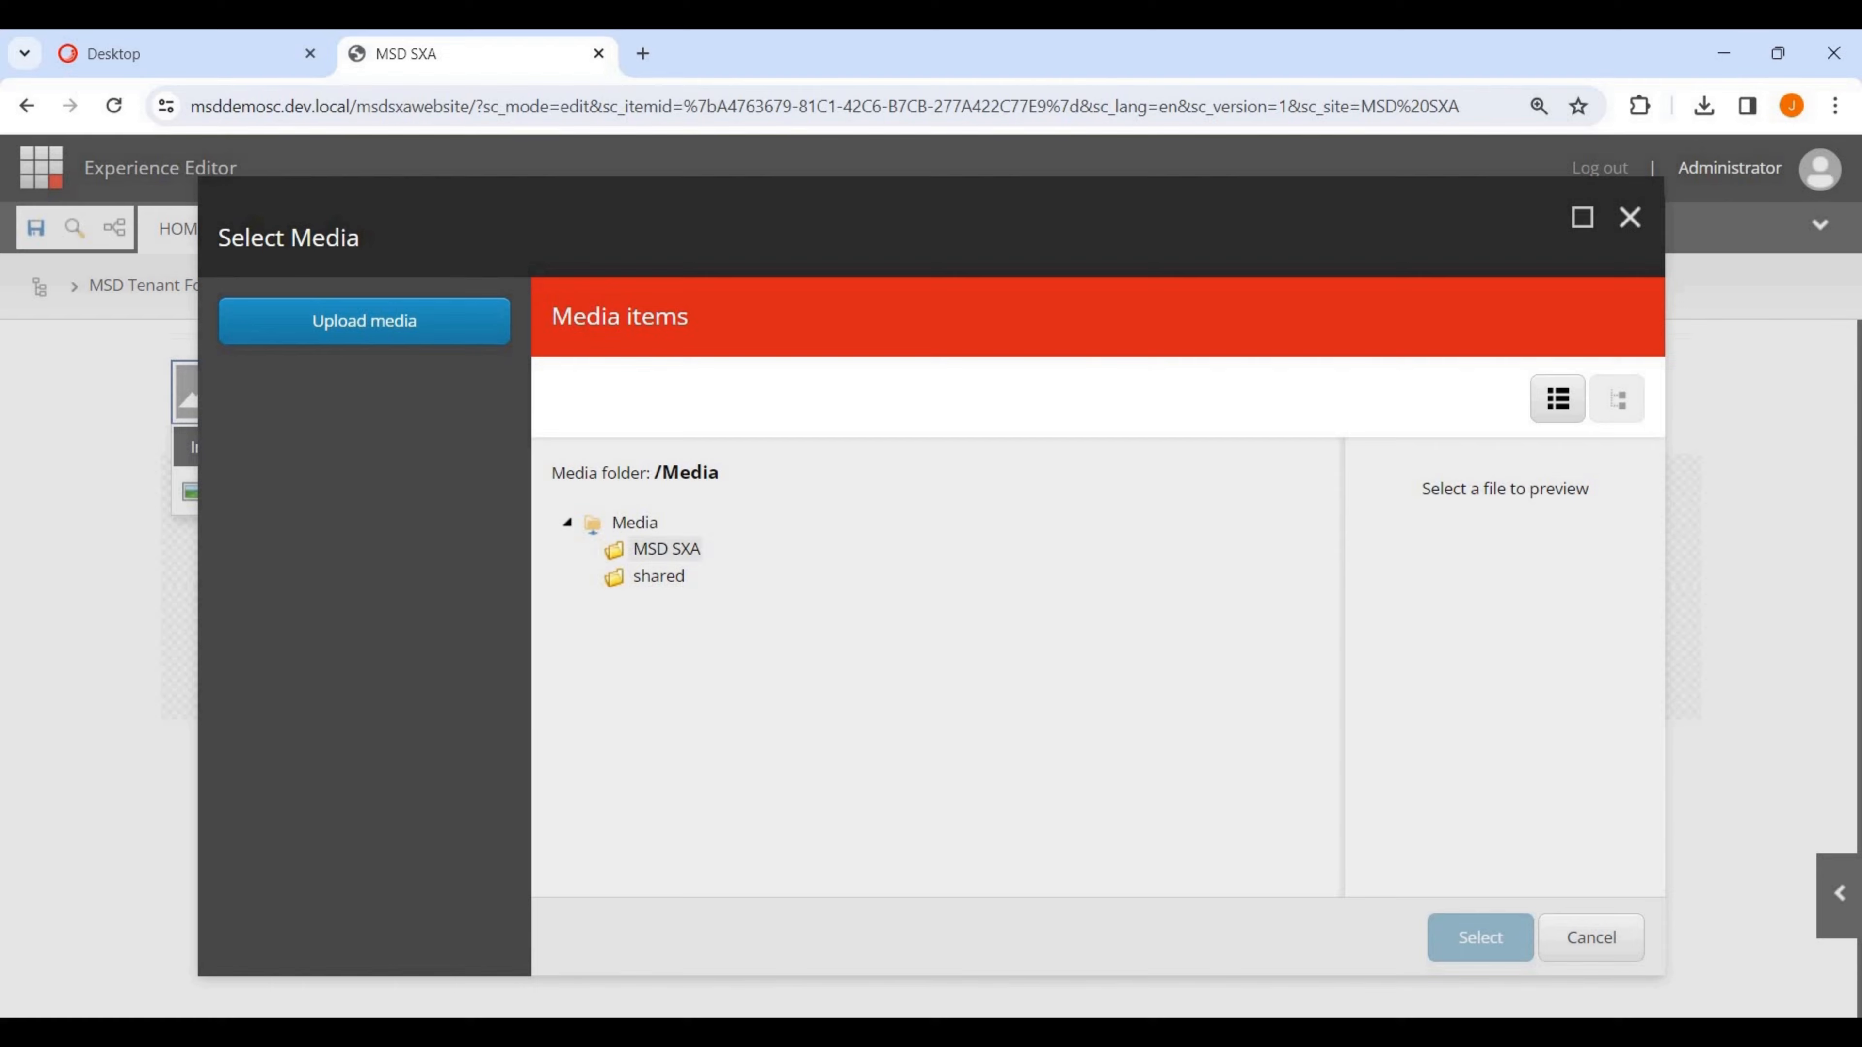
left_click(666, 550)
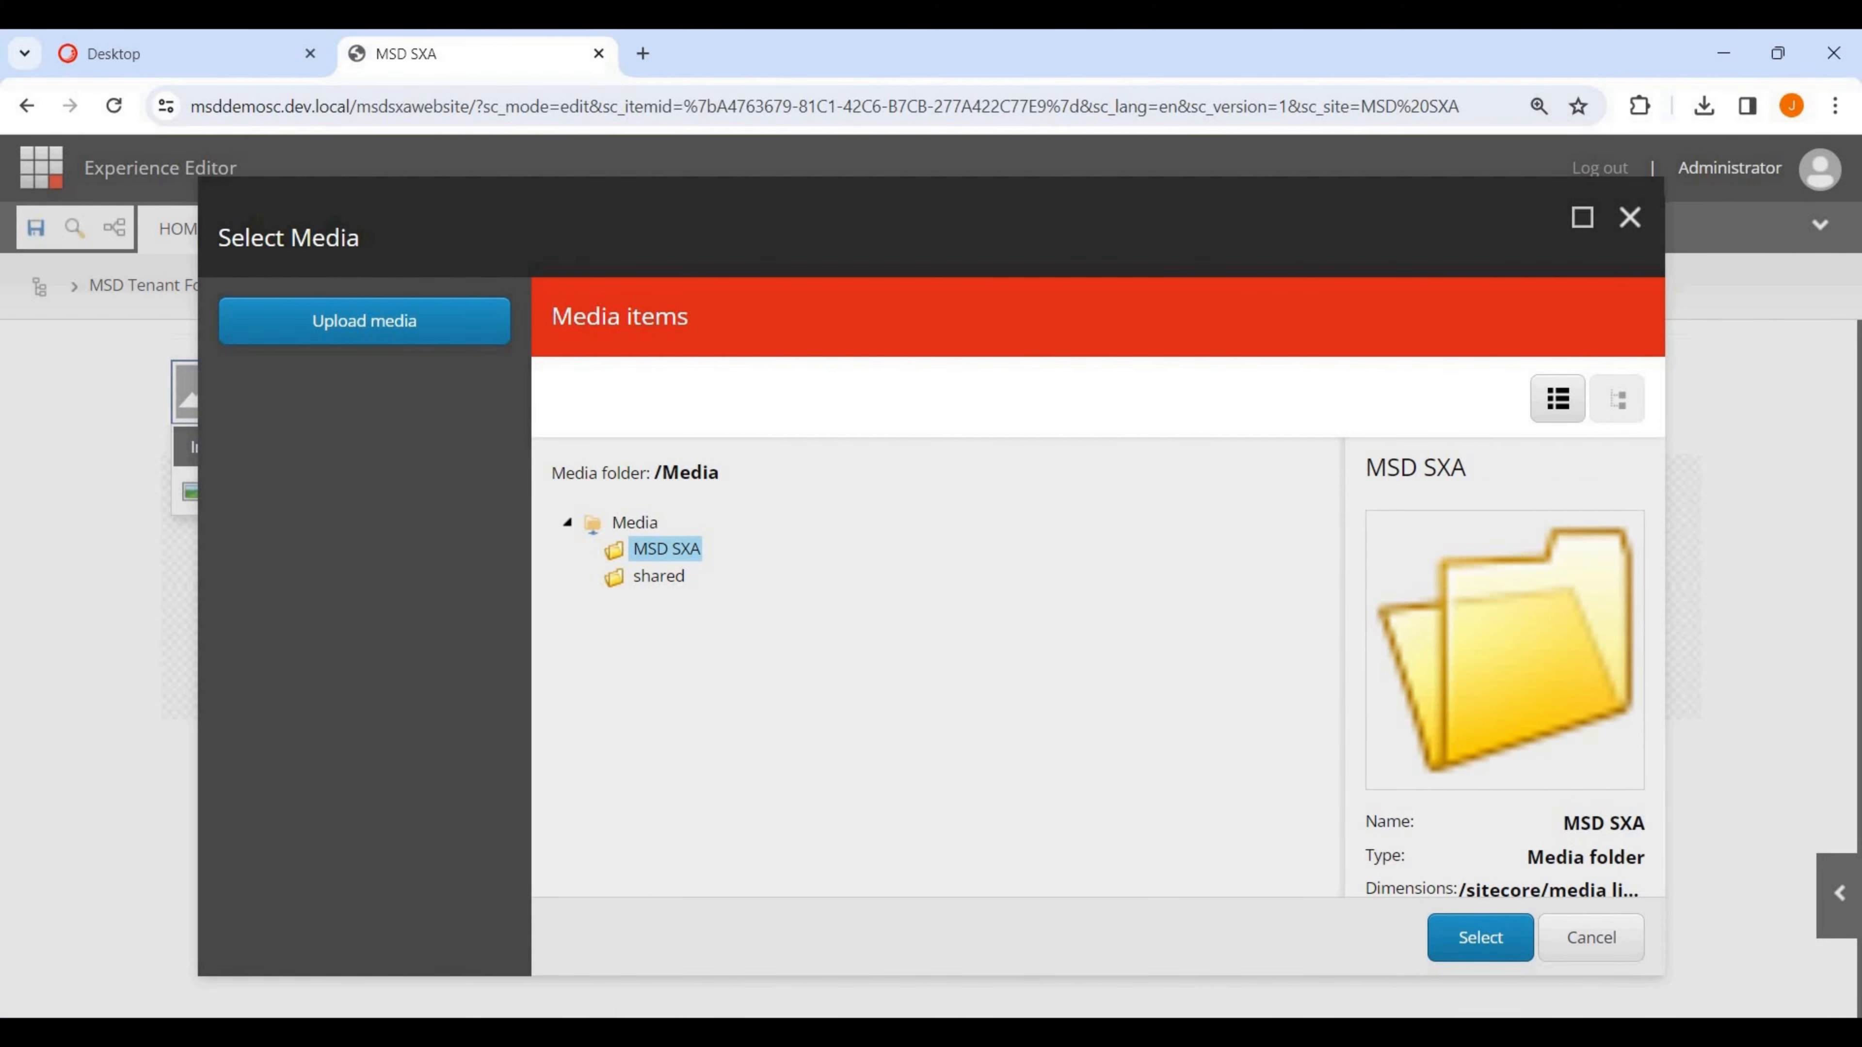
In the Content Editor, upload squirrel-8536537_1280.jpg into the site's MSD SXA media folder and save the media item.
left_click(183, 53)
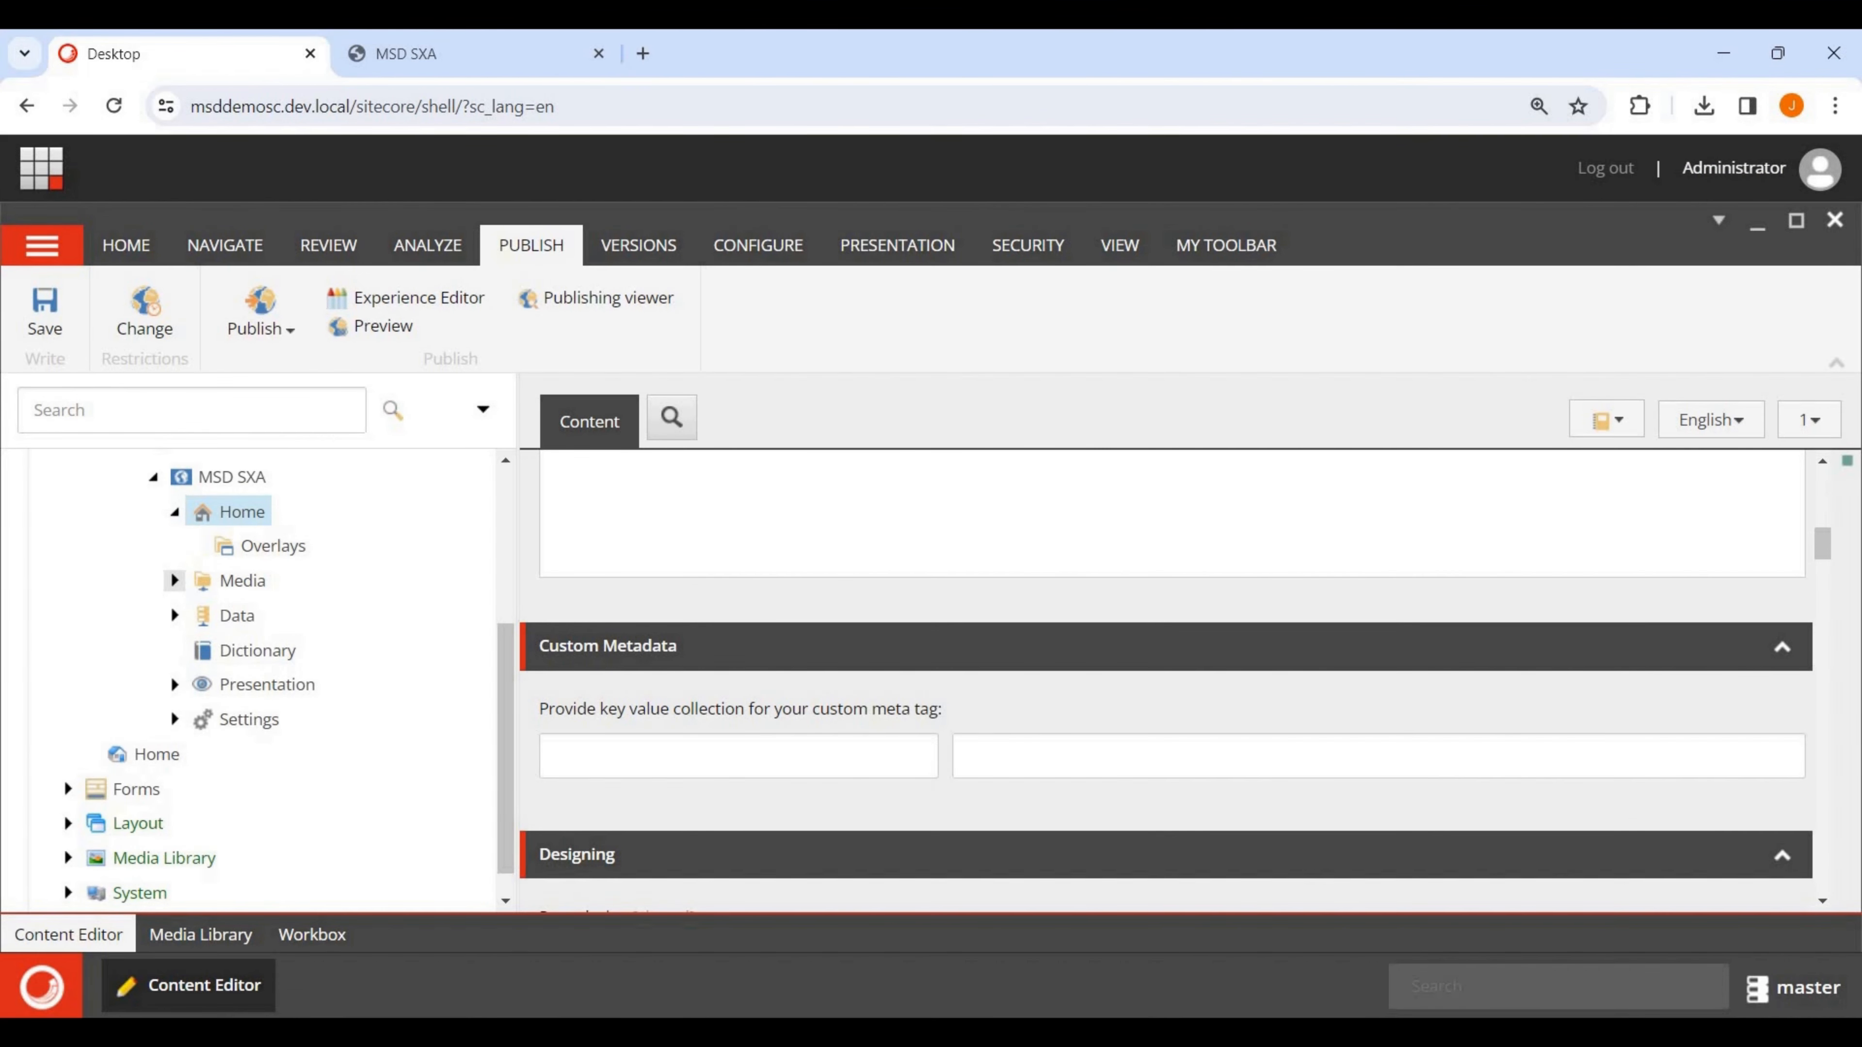
left_click(175, 580)
left_click(275, 615)
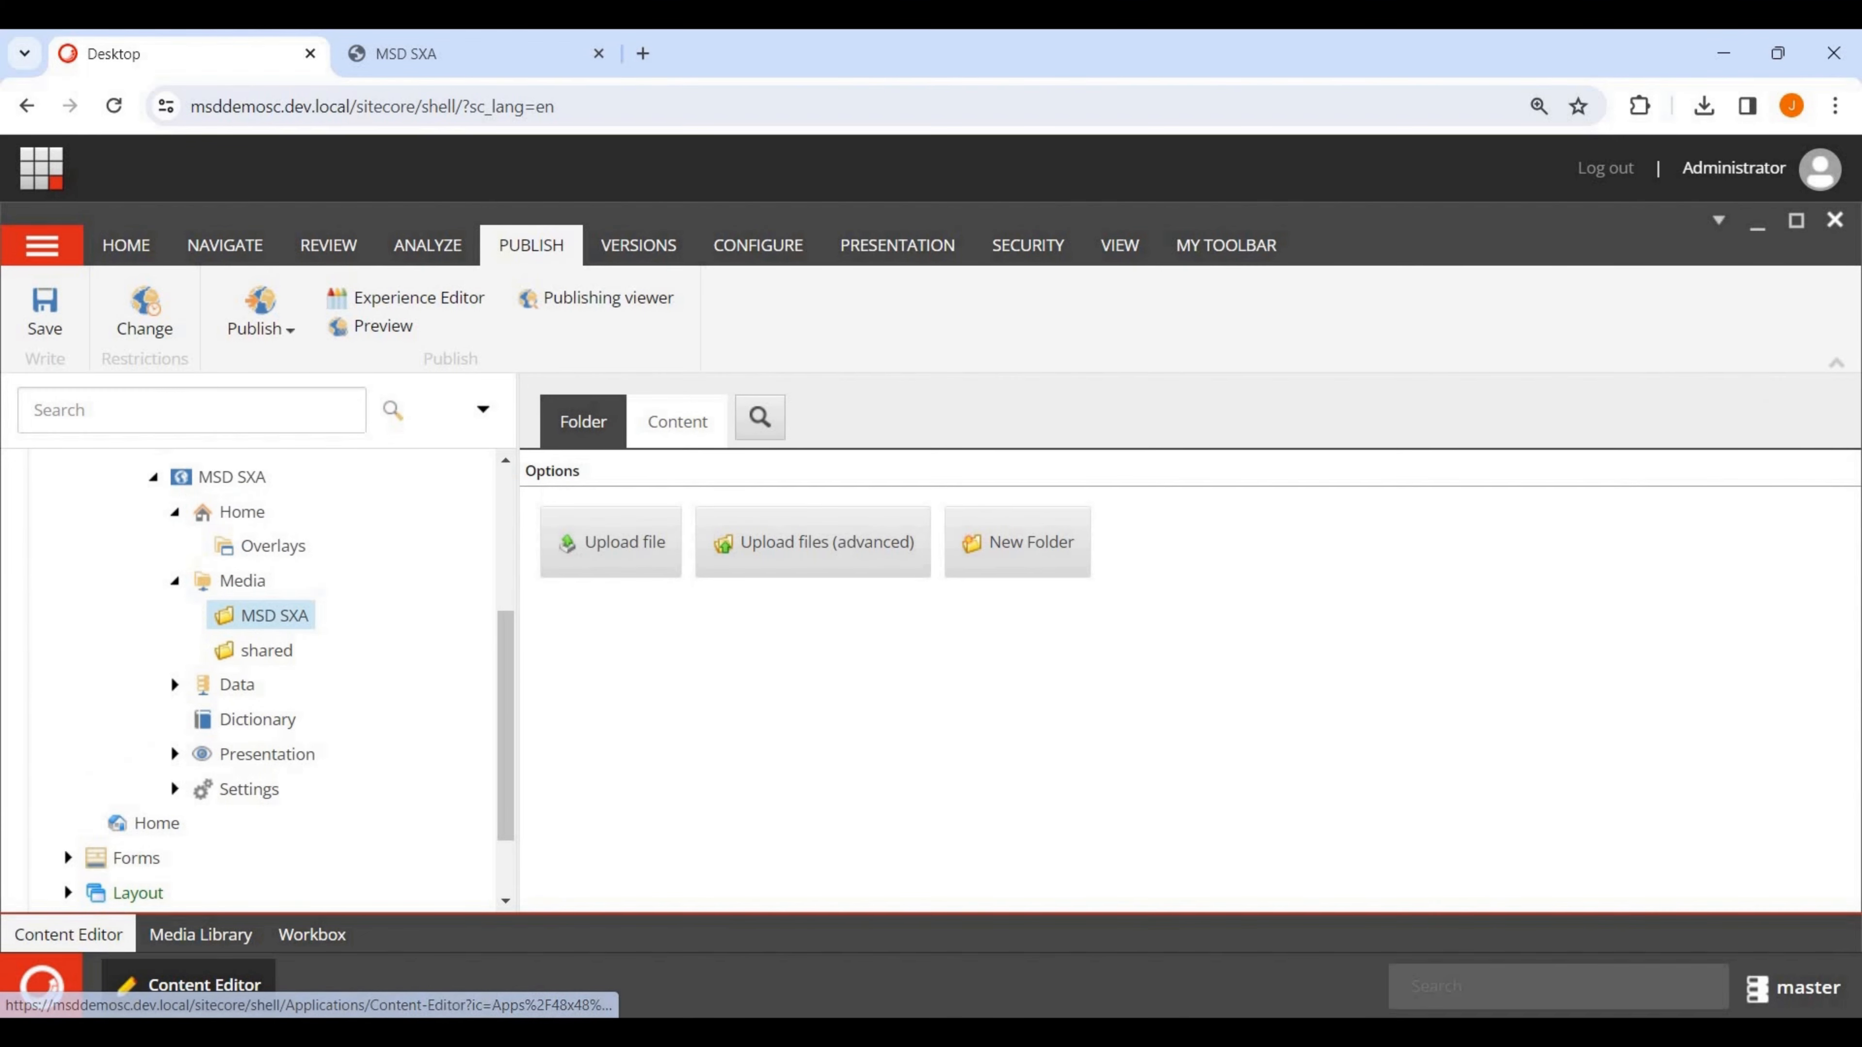
left_click(610, 542)
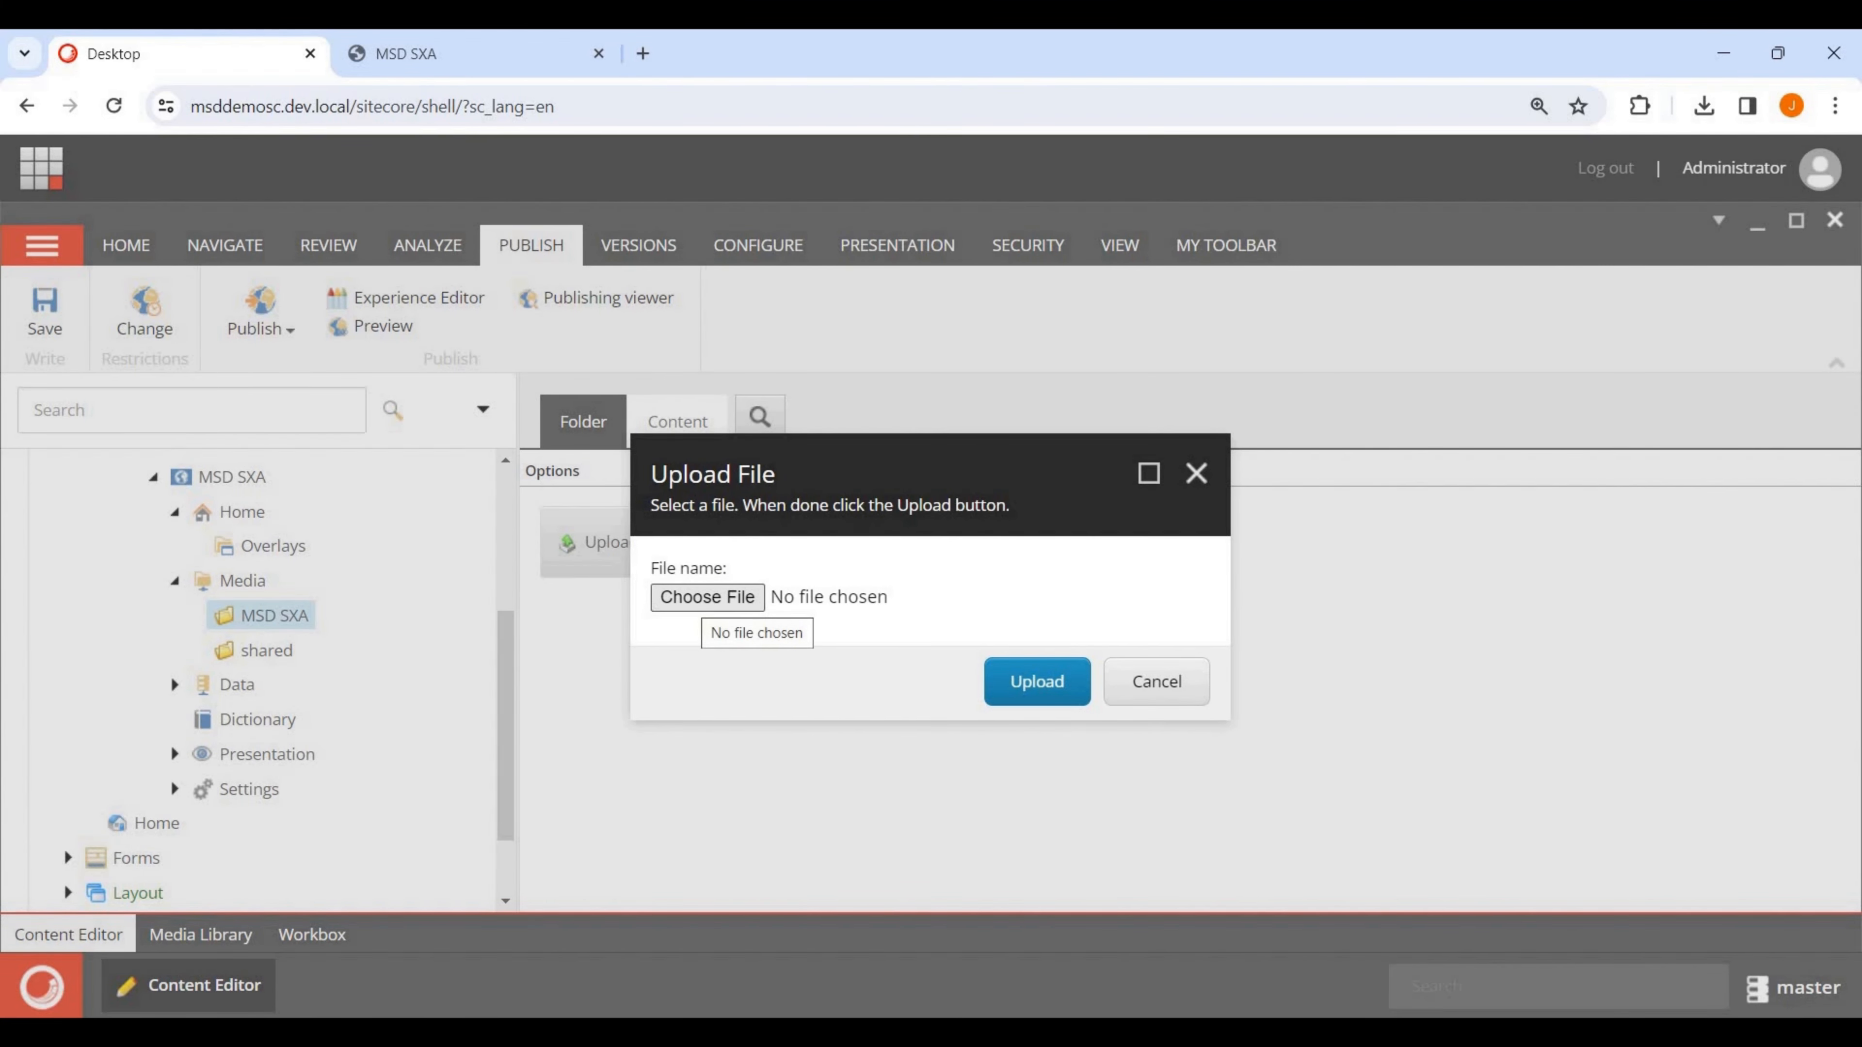
left_click(707, 597)
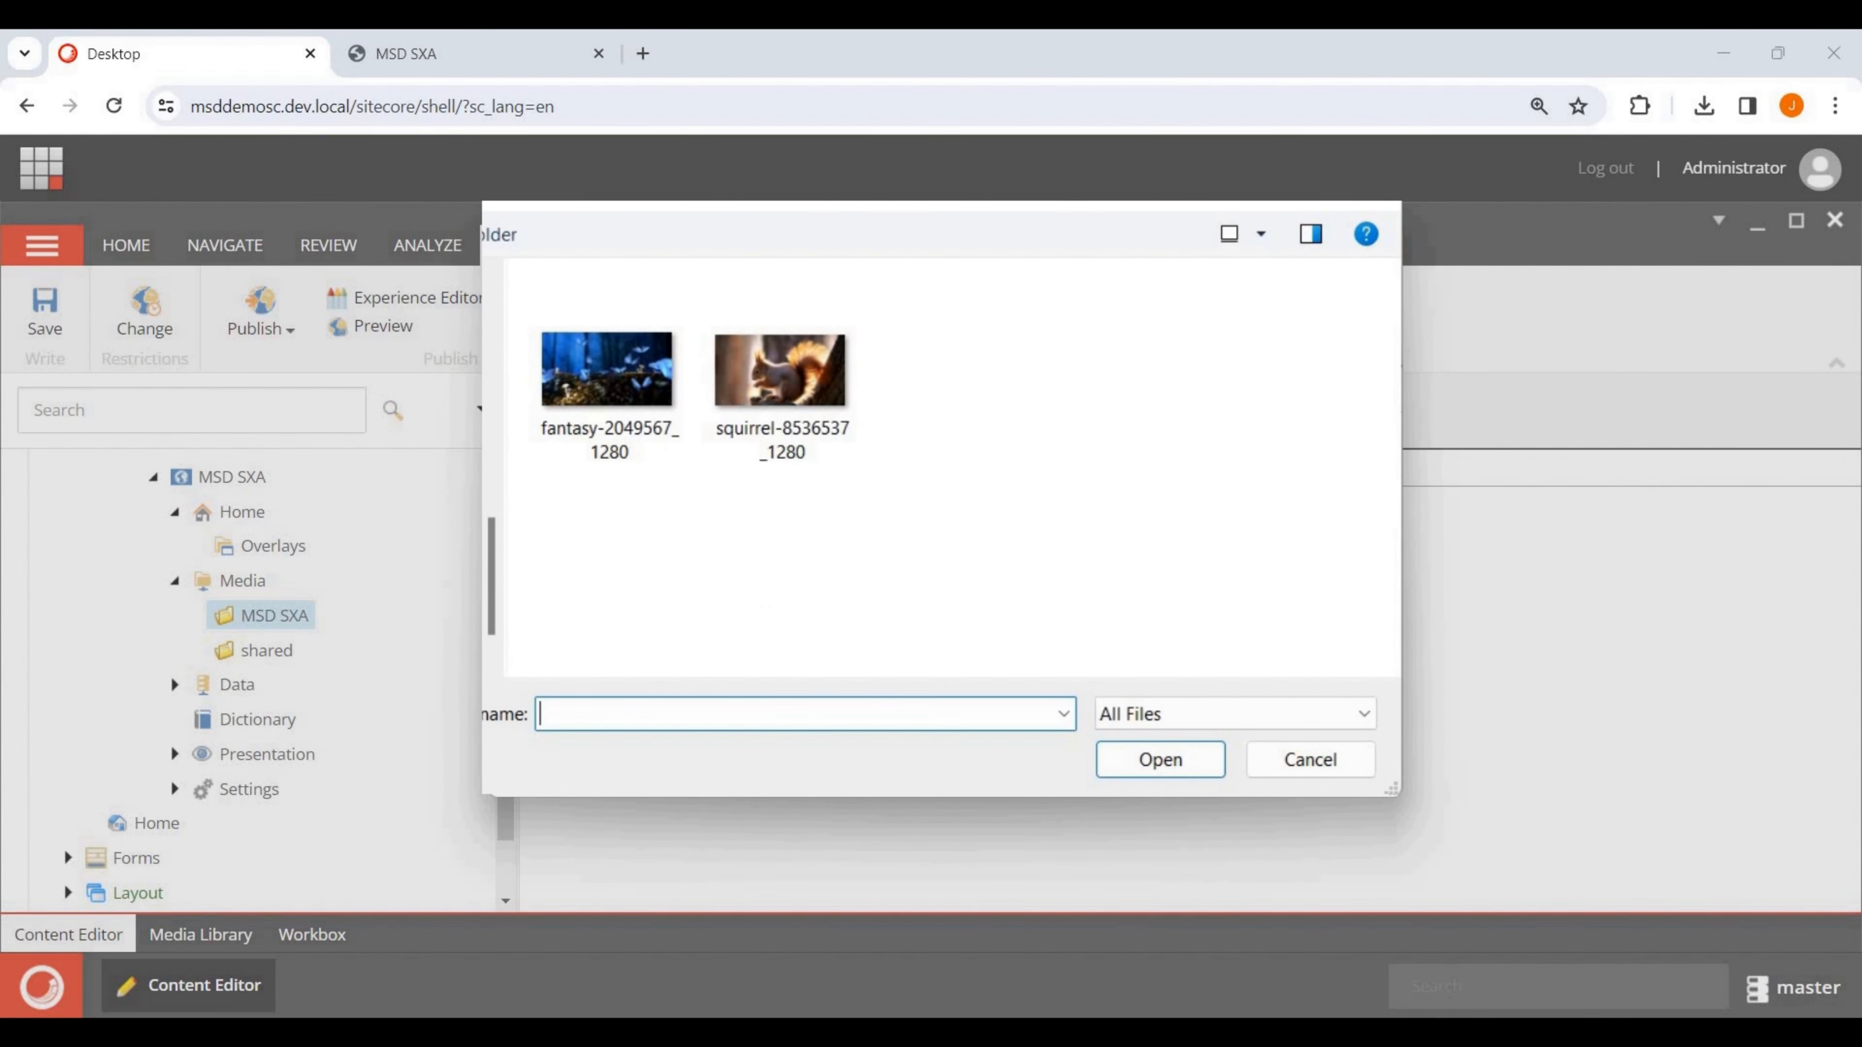
left_click(781, 371)
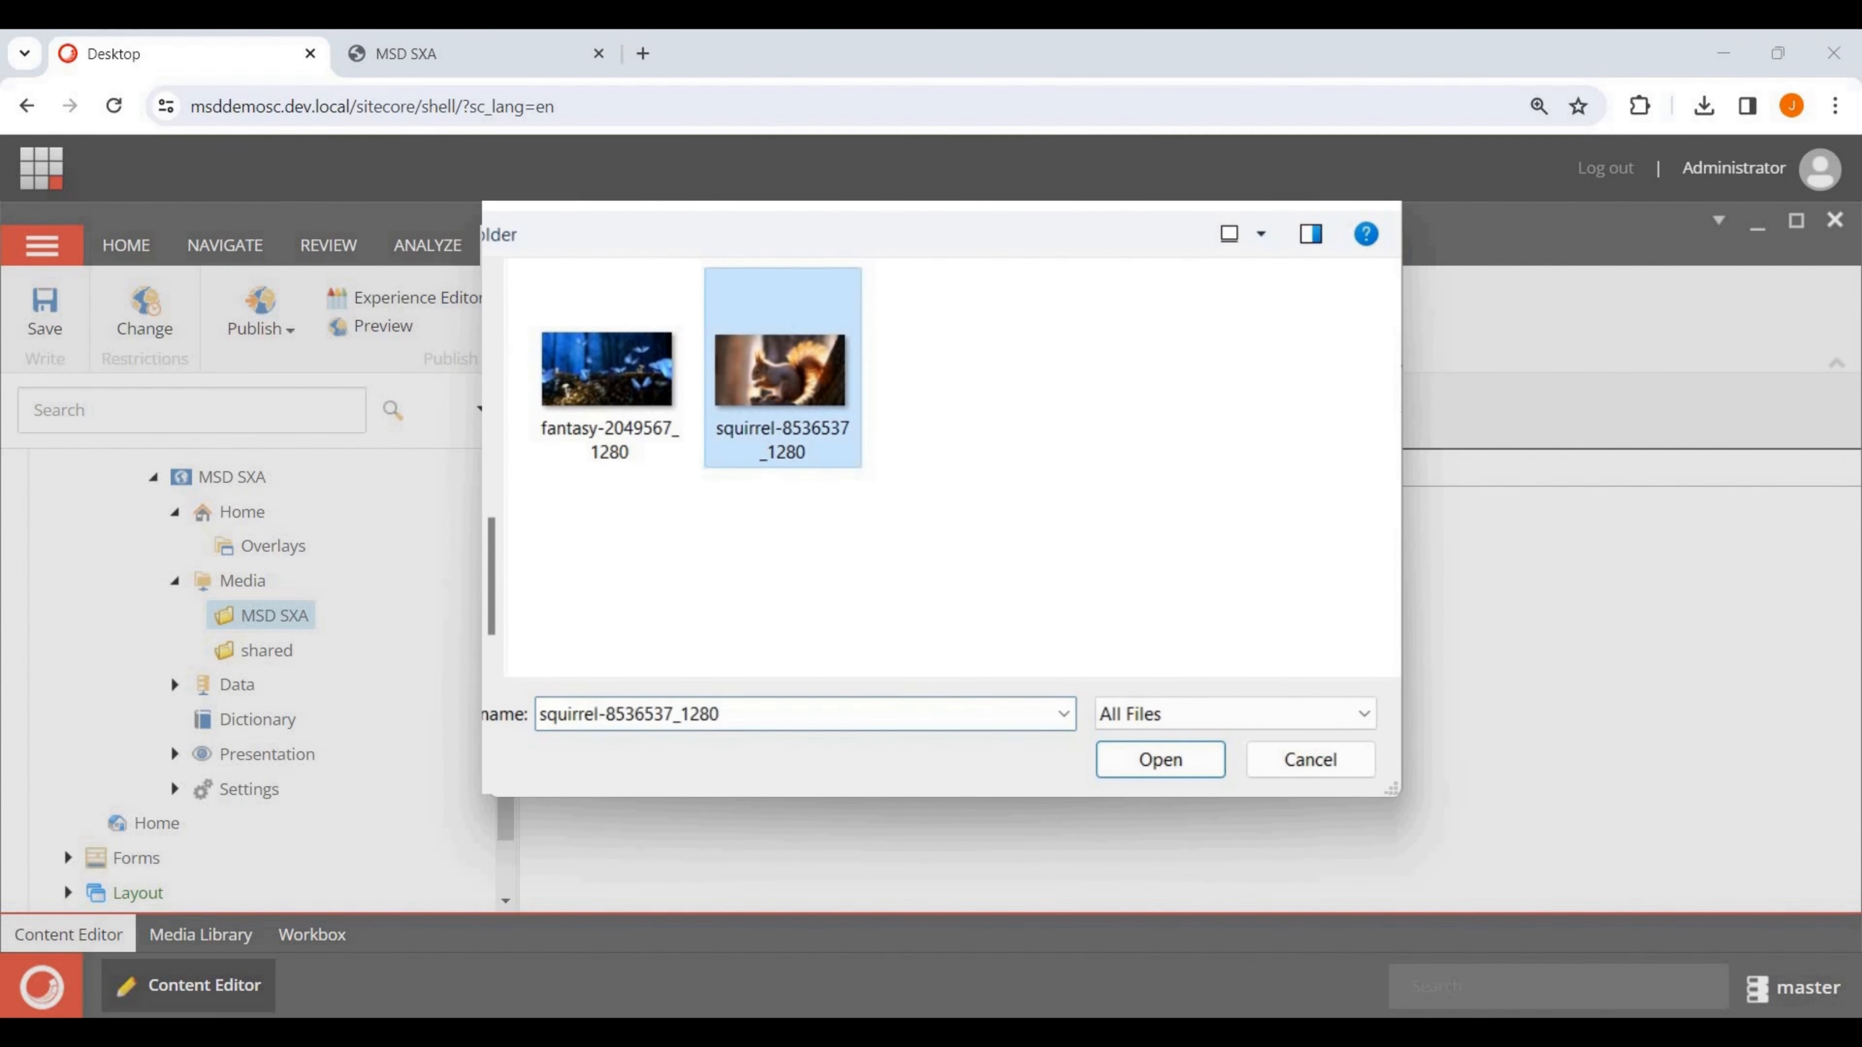
left_click(1161, 760)
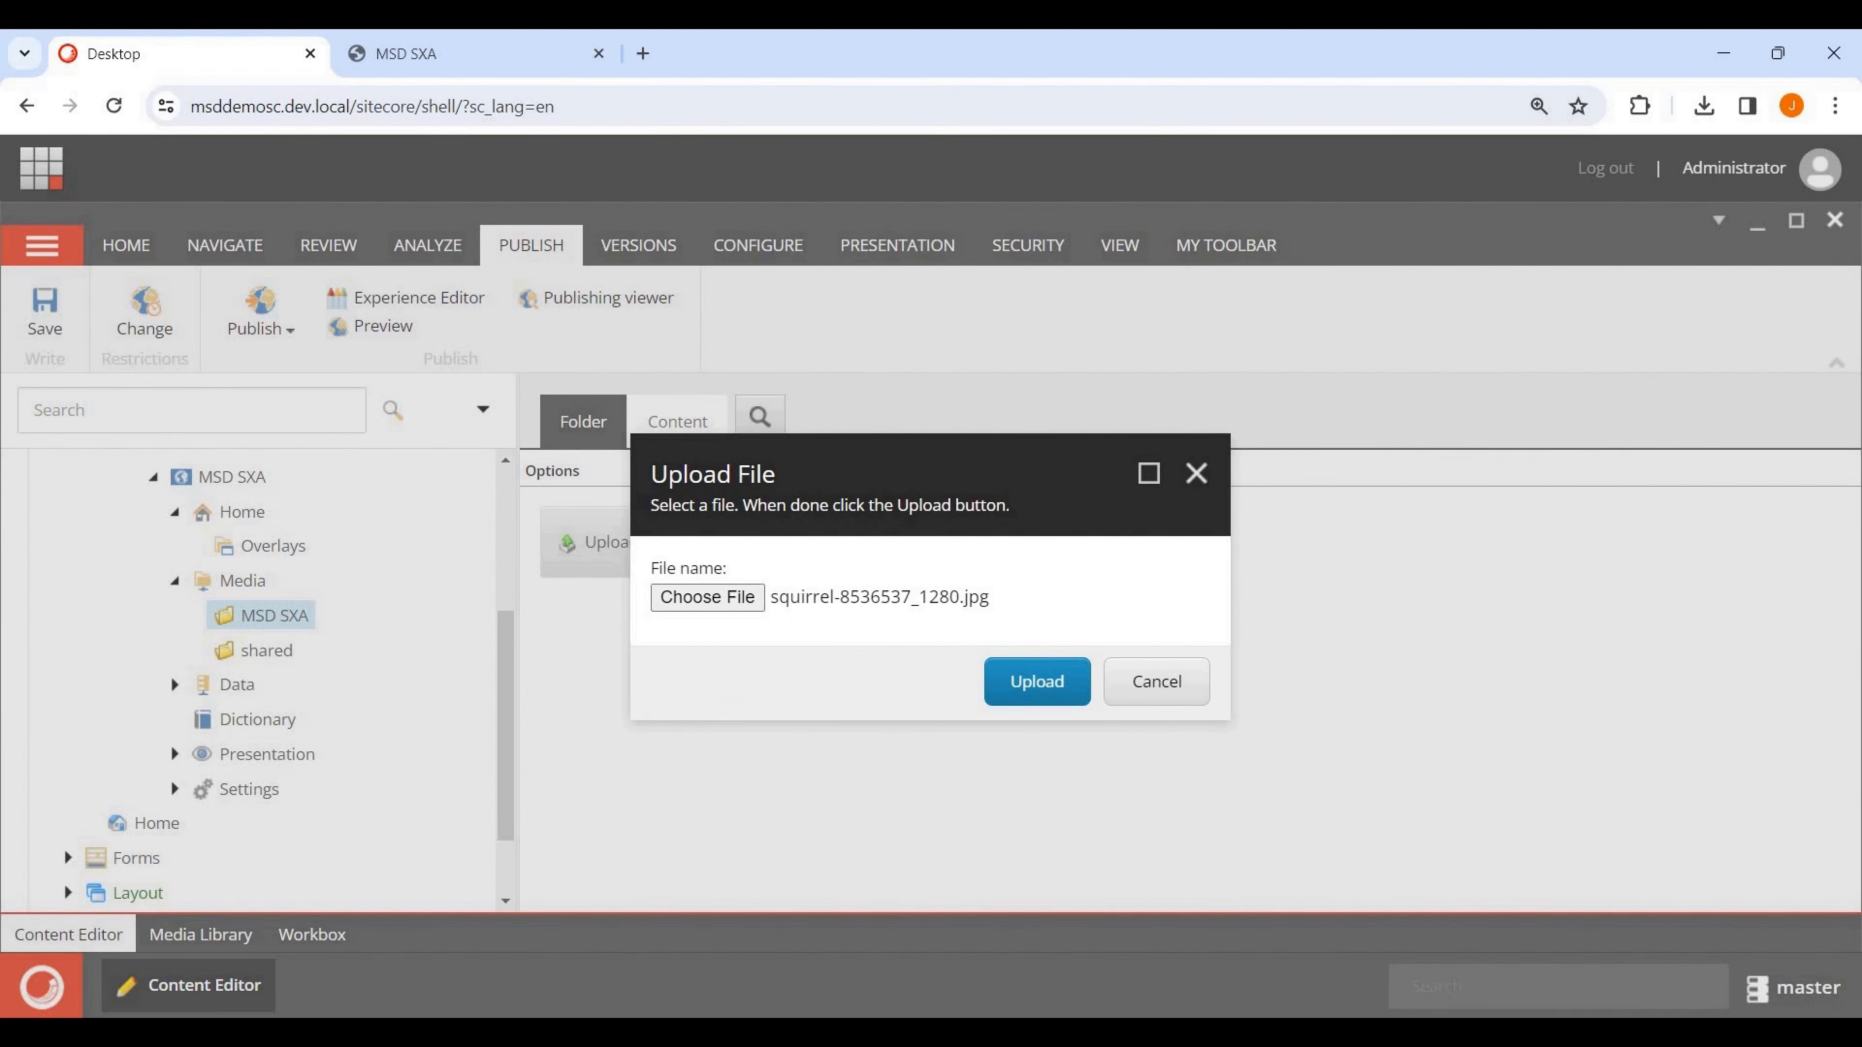
left_click(1037, 682)
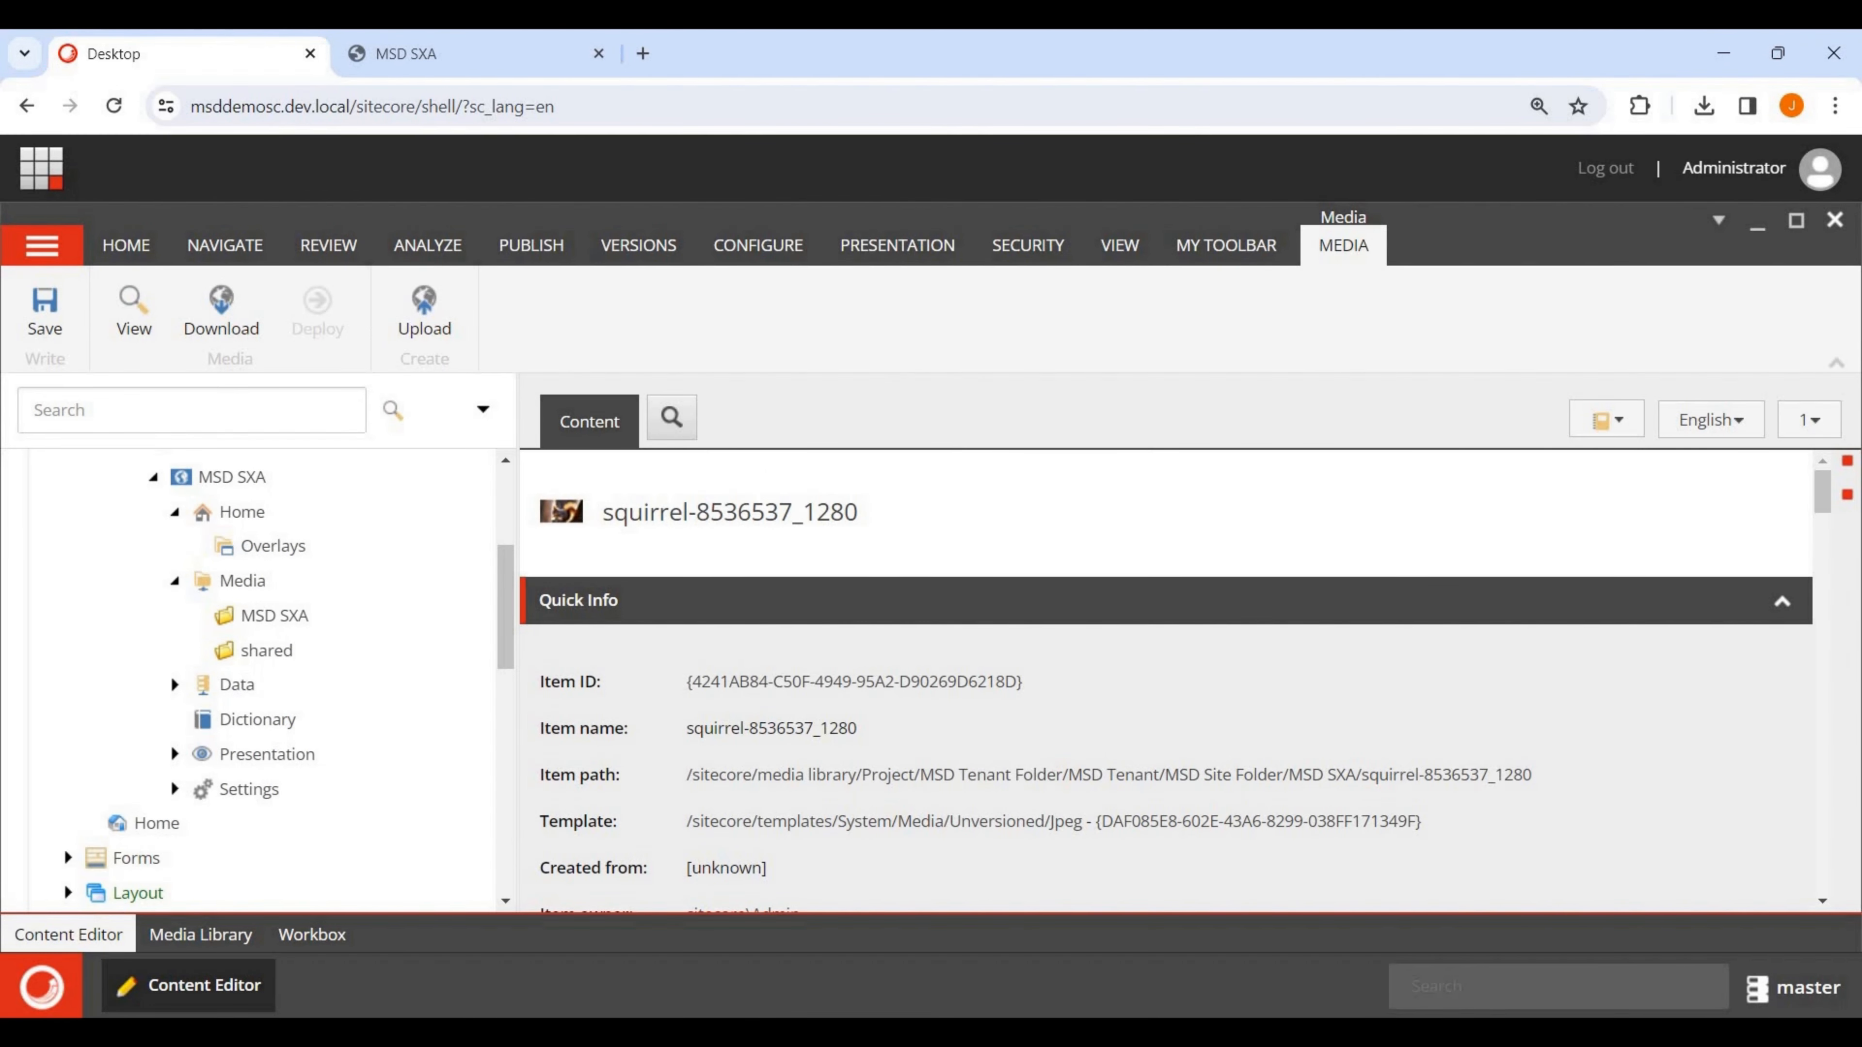
scroll(1166, 681, "down", 5)
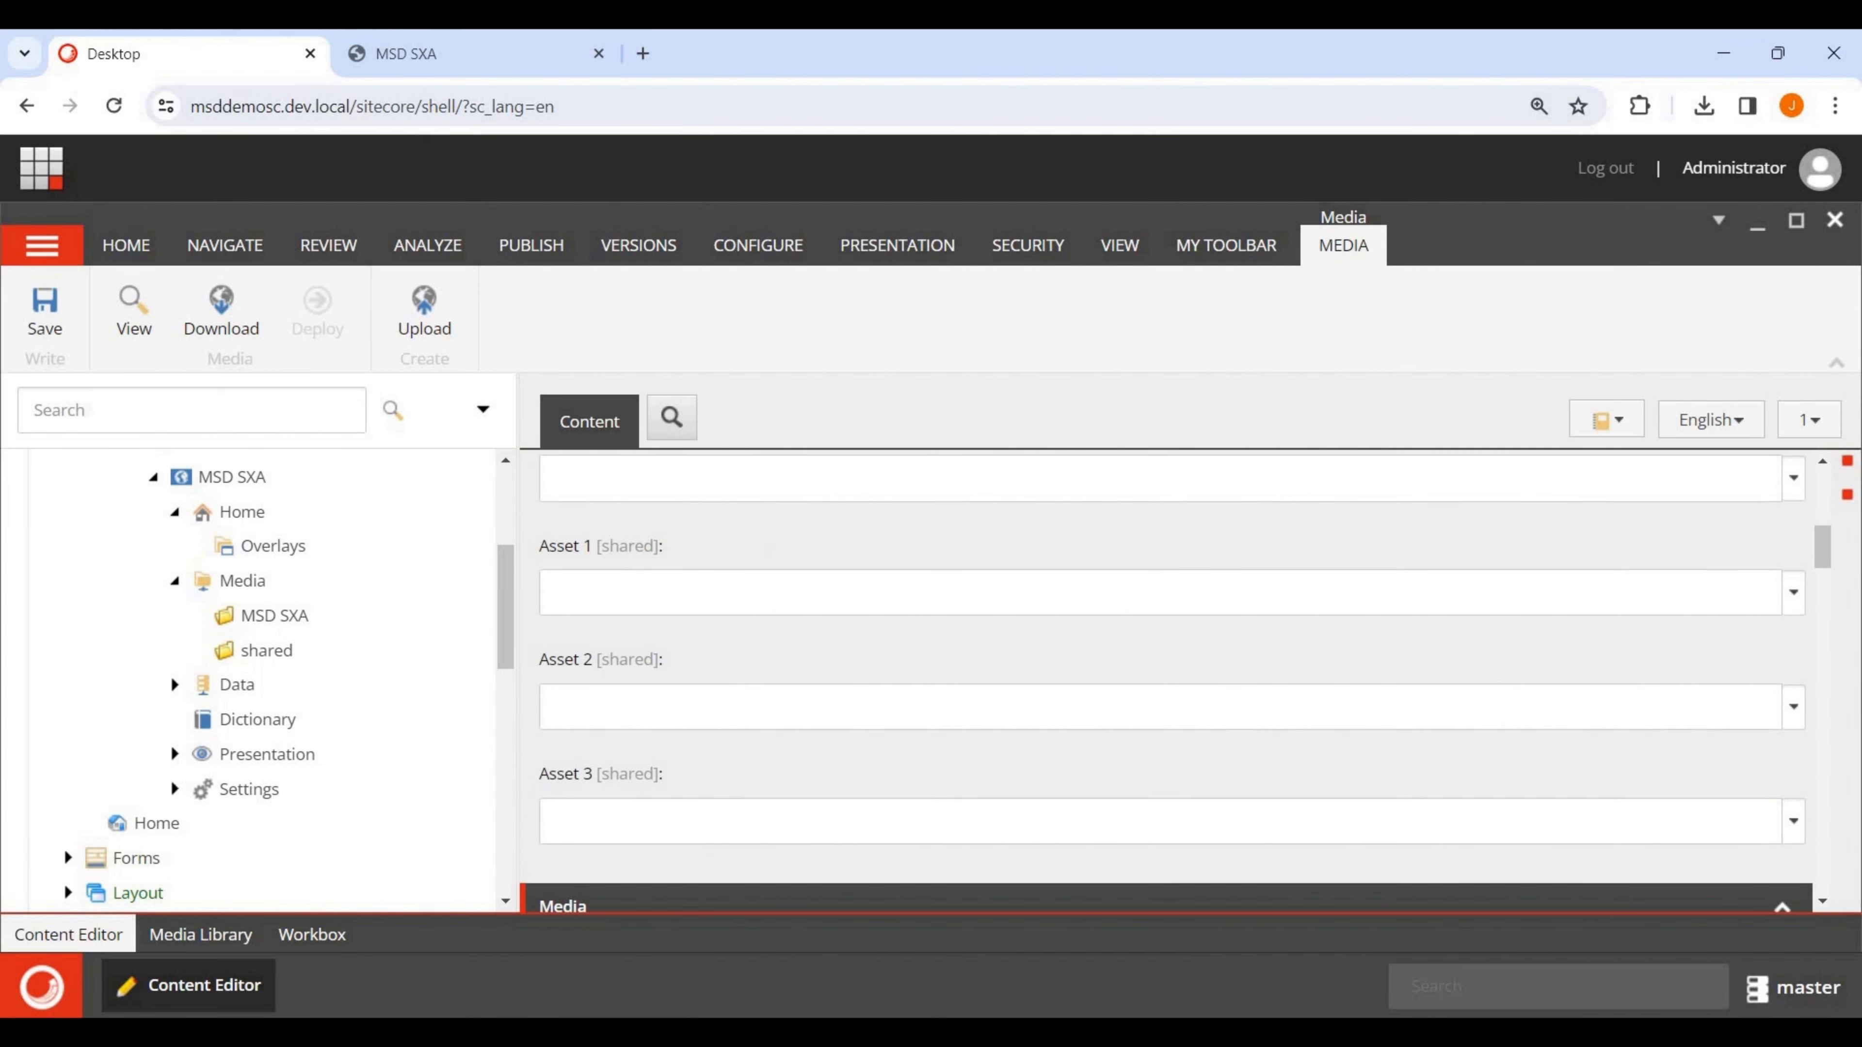
left_click(45, 308)
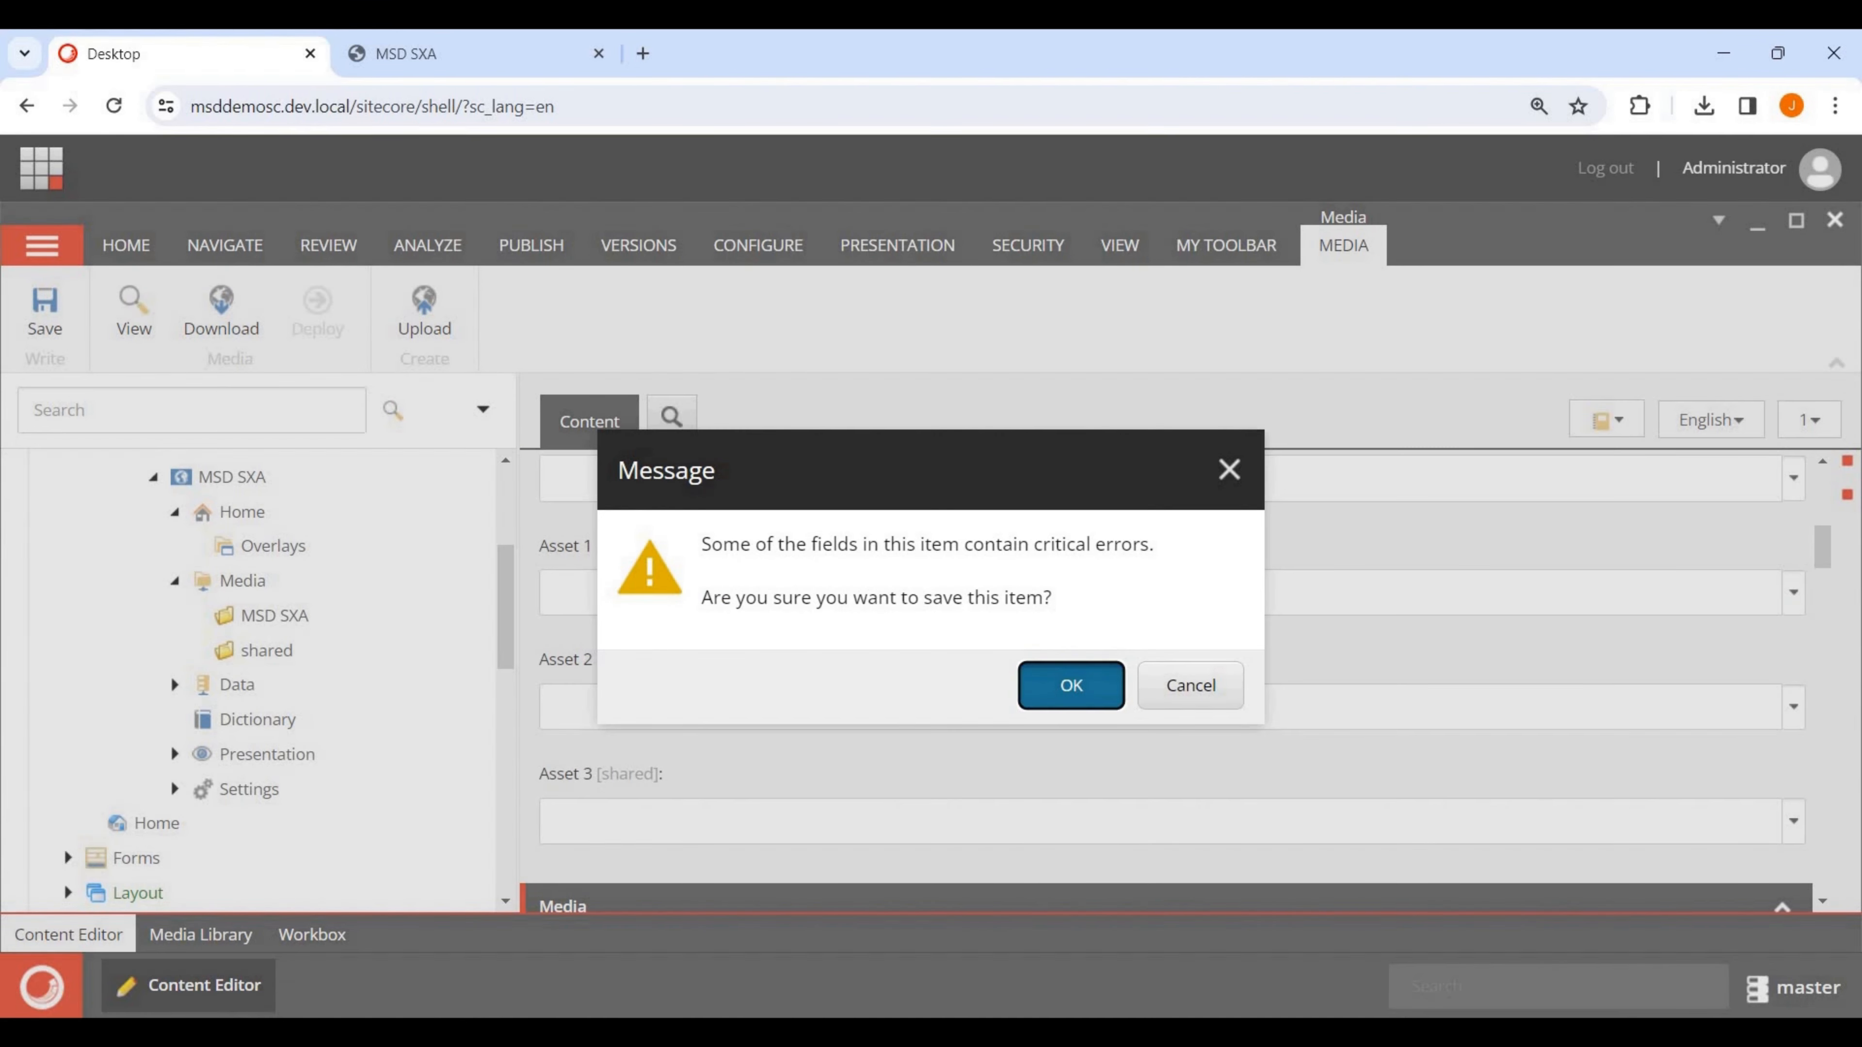
left_click(1068, 682)
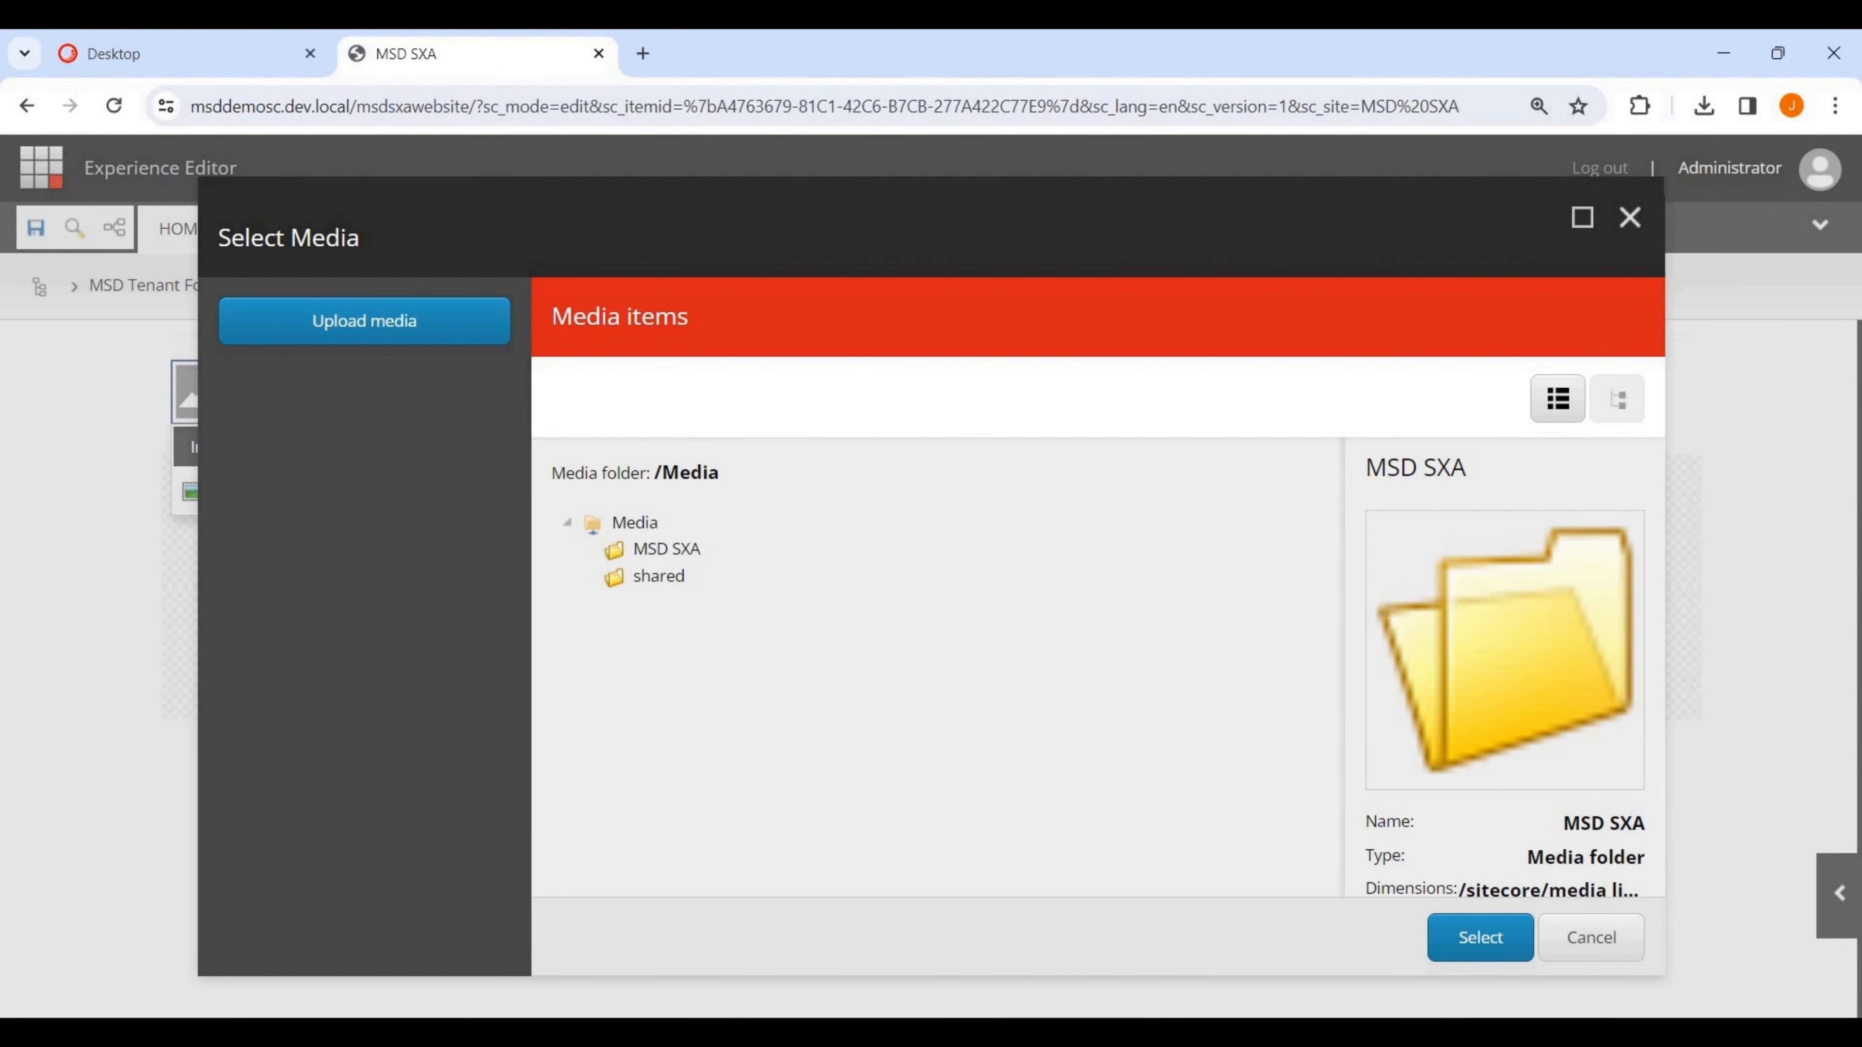
Back in Experience Editor, save the page and assign the squirrel-8536537_1280 picture to the header's Image rendering.
left_click(1591, 938)
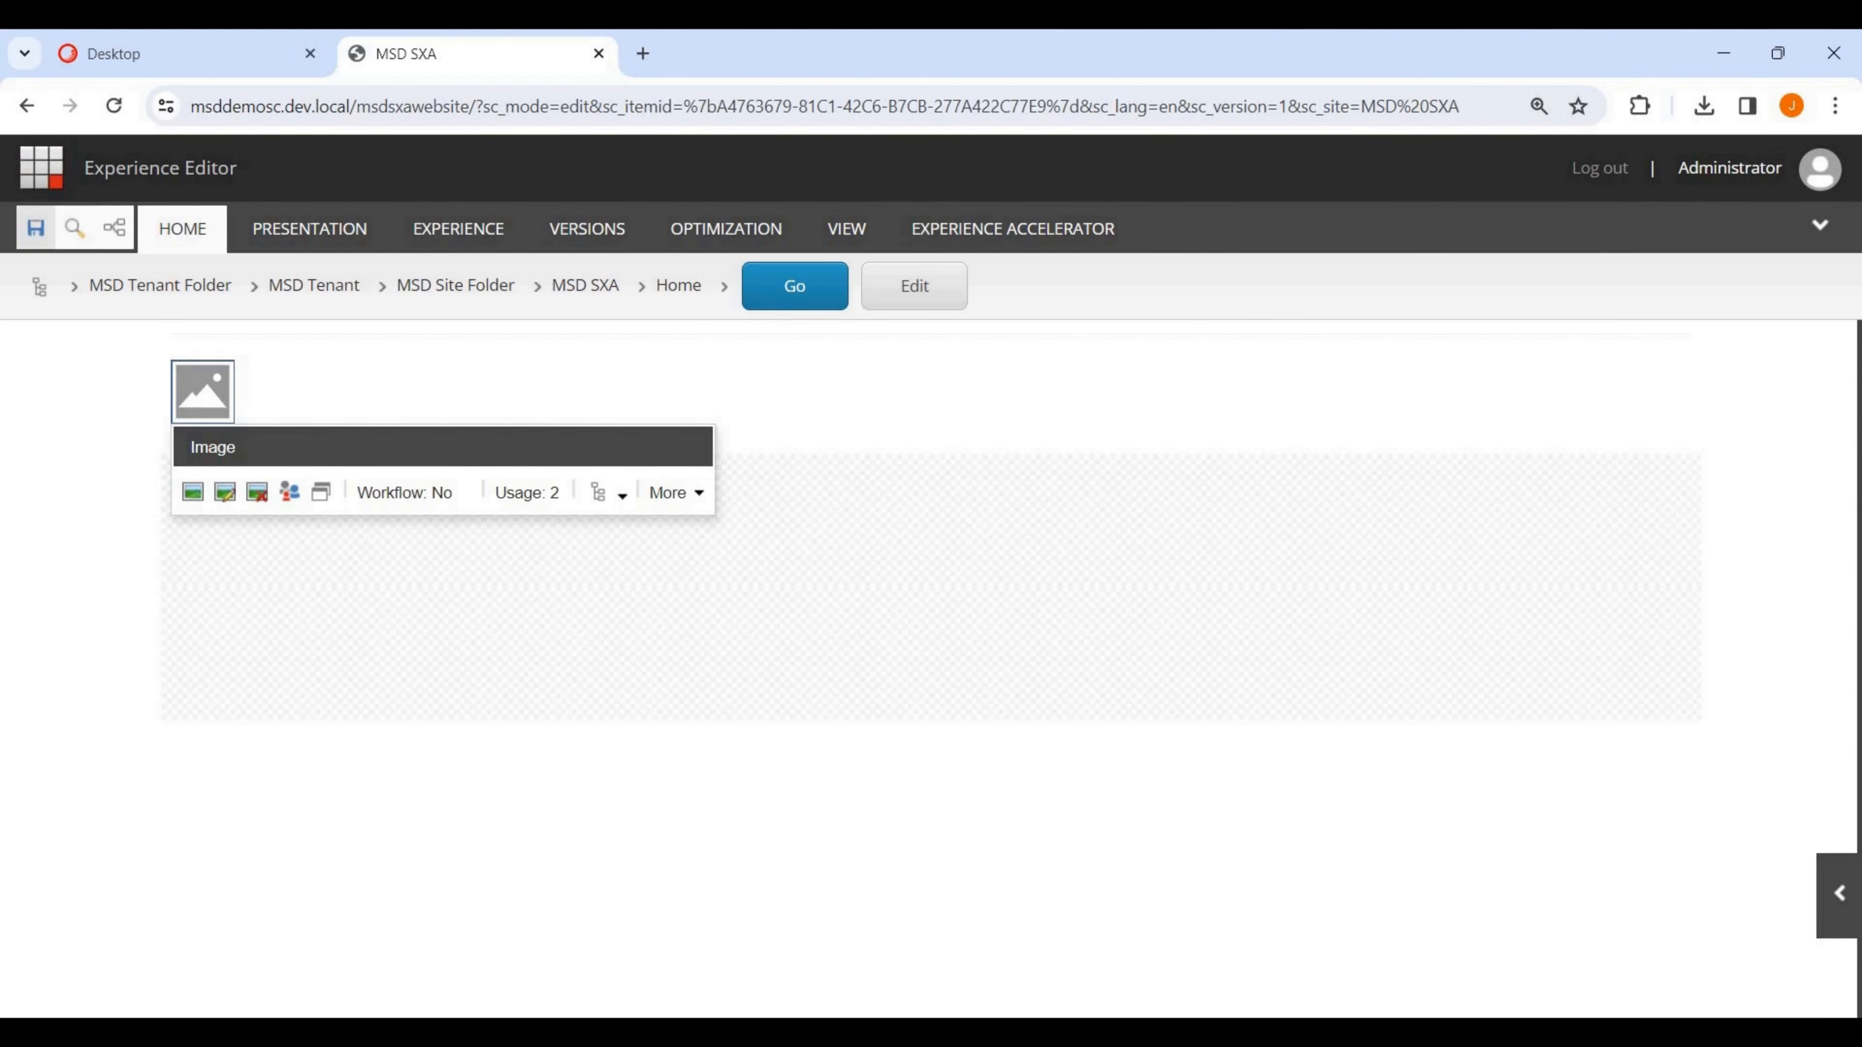
left_click(36, 228)
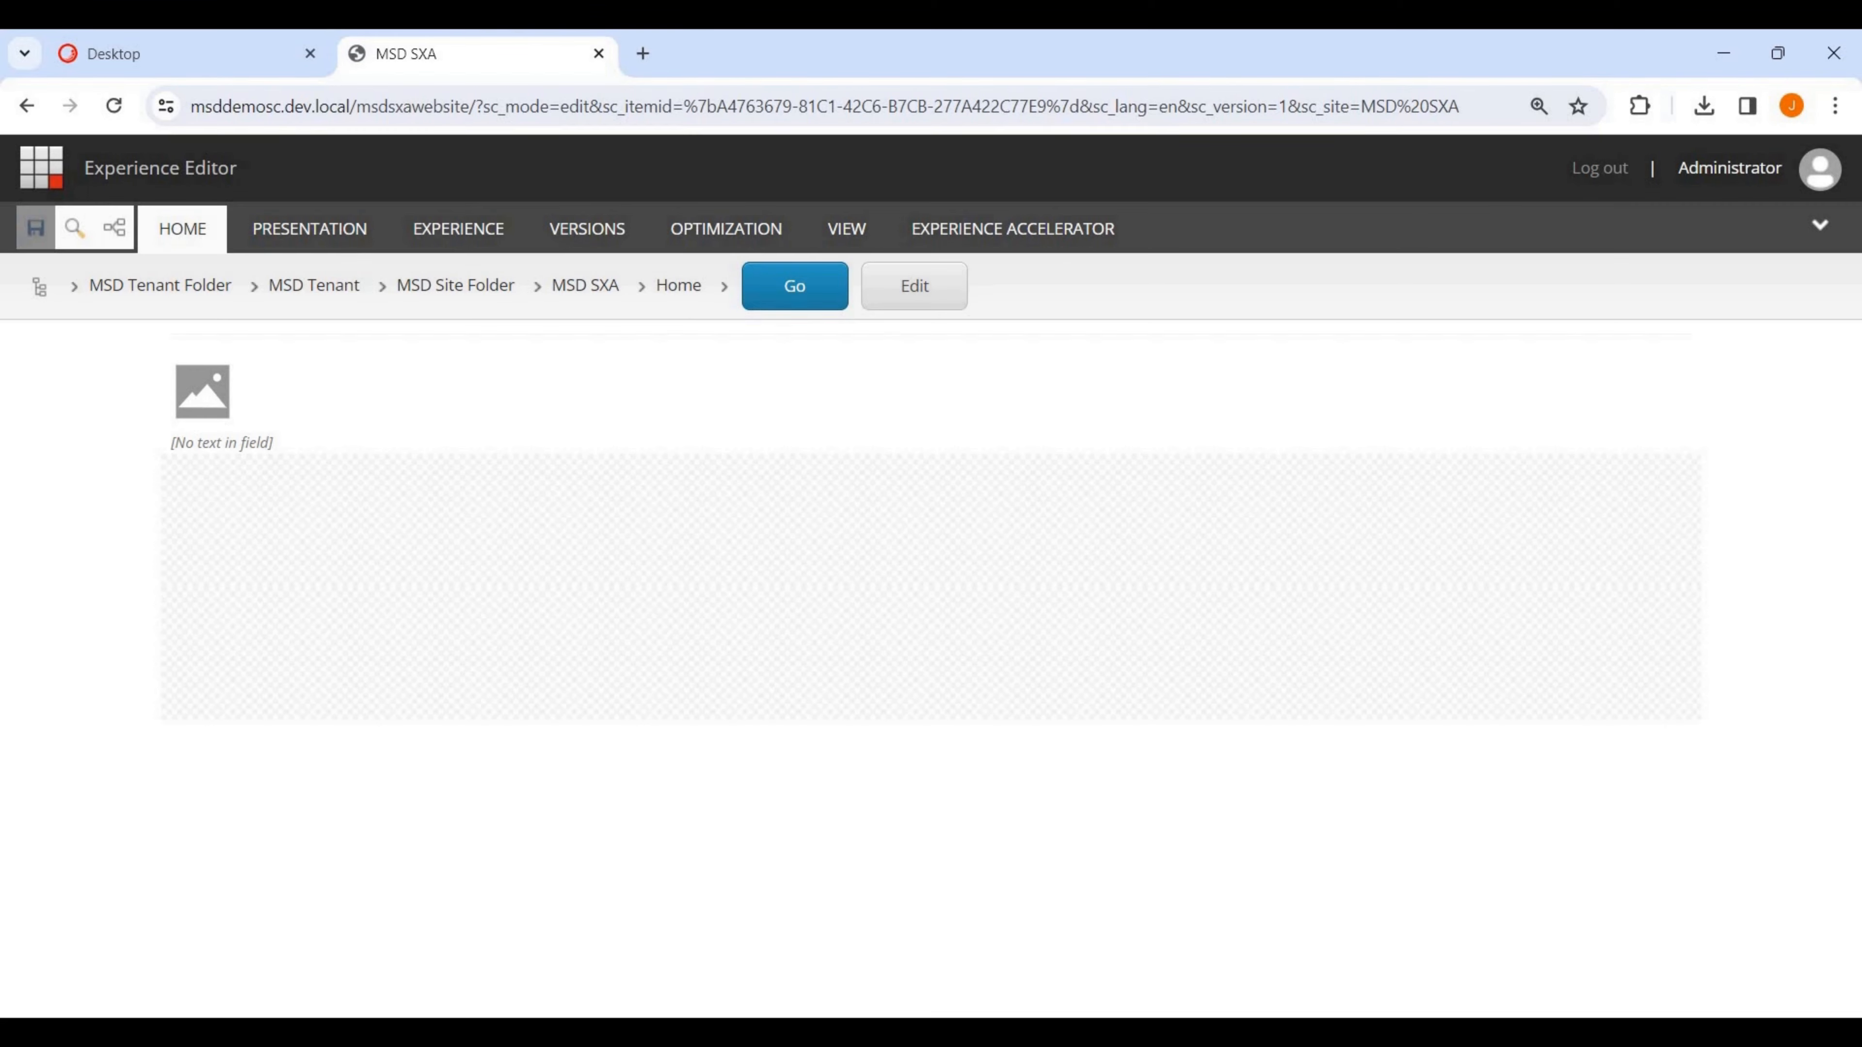
left_click(202, 392)
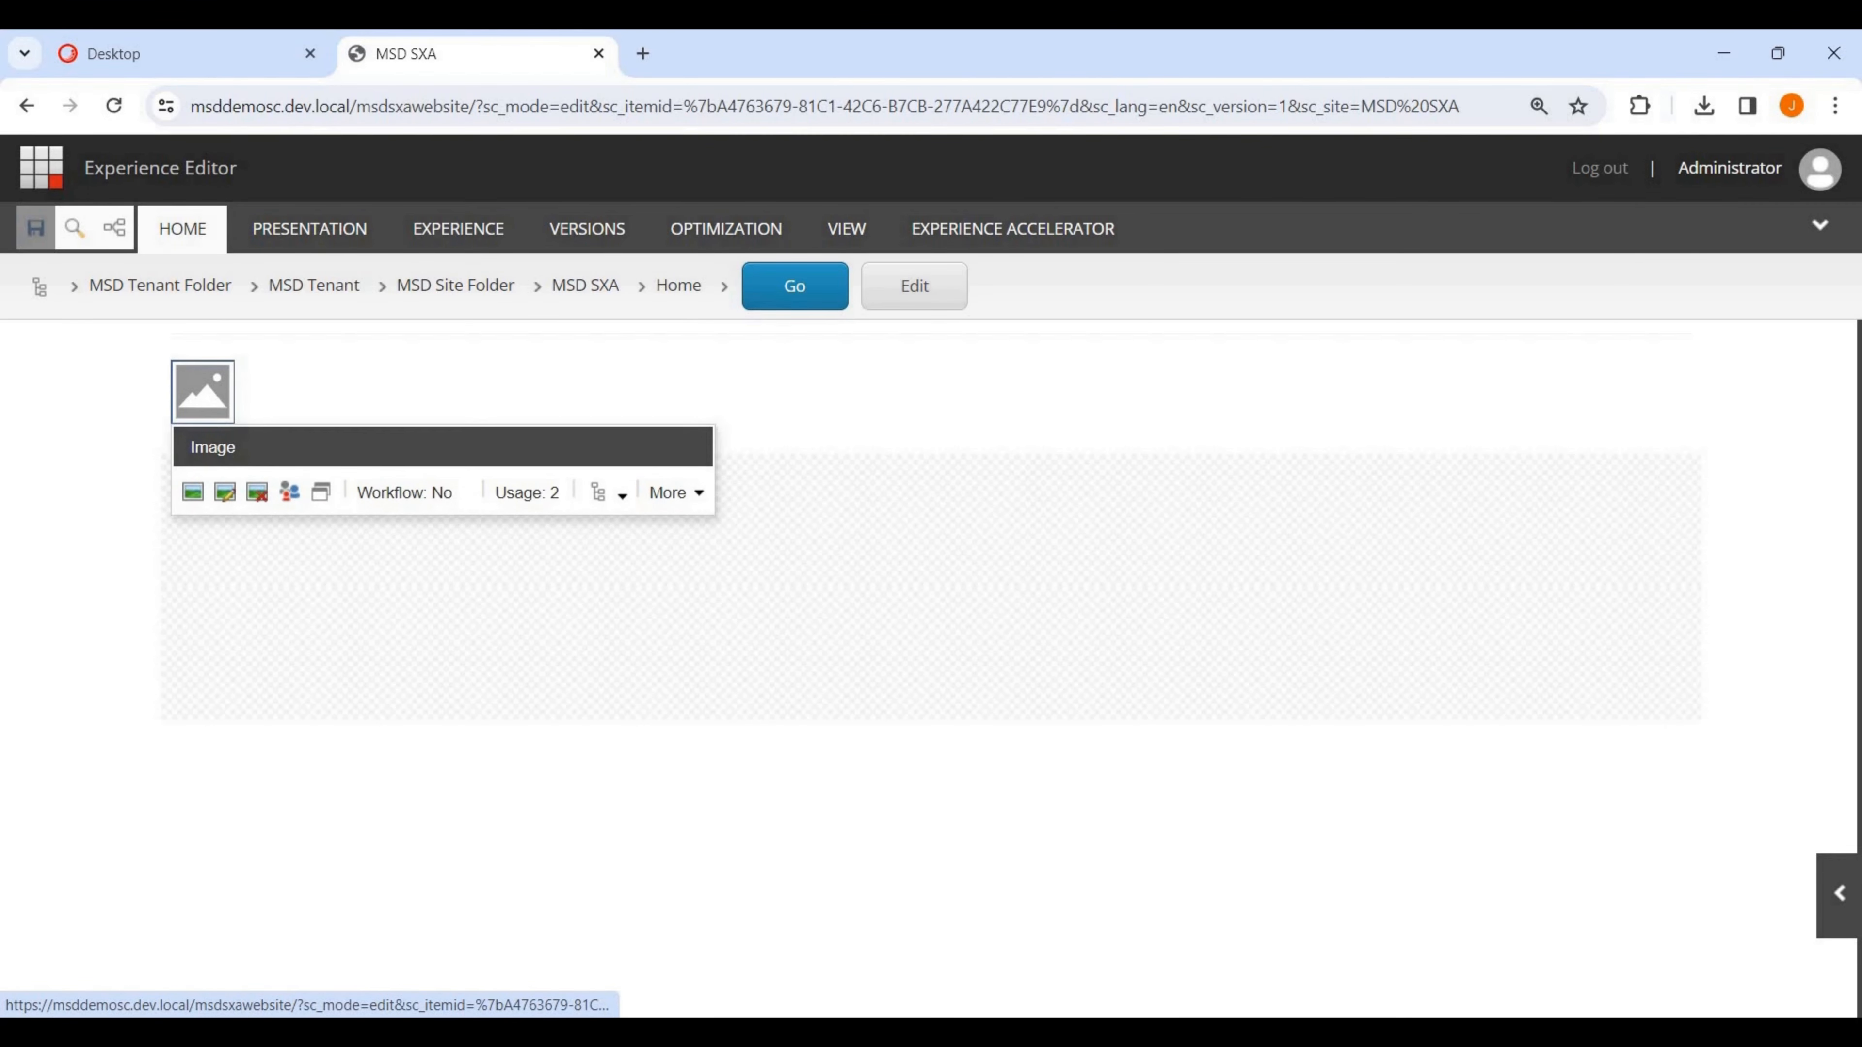
left_click(193, 491)
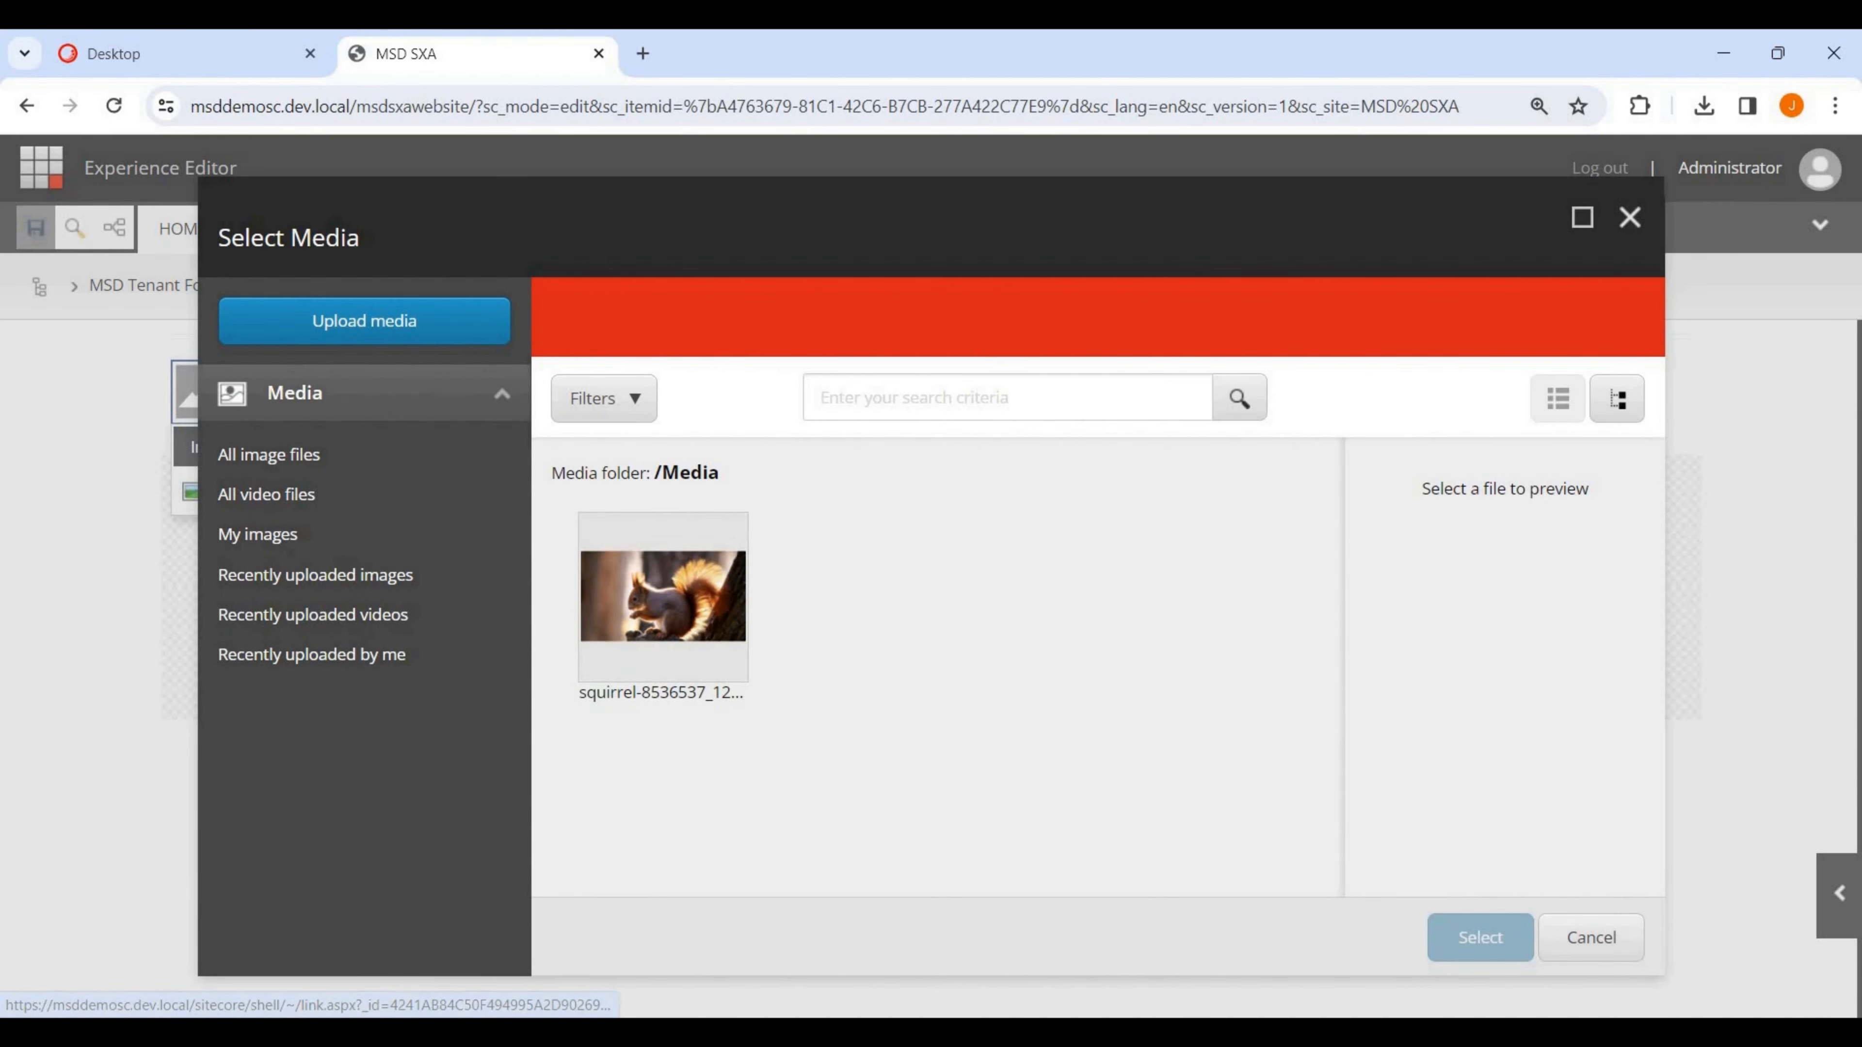
left_click(663, 596)
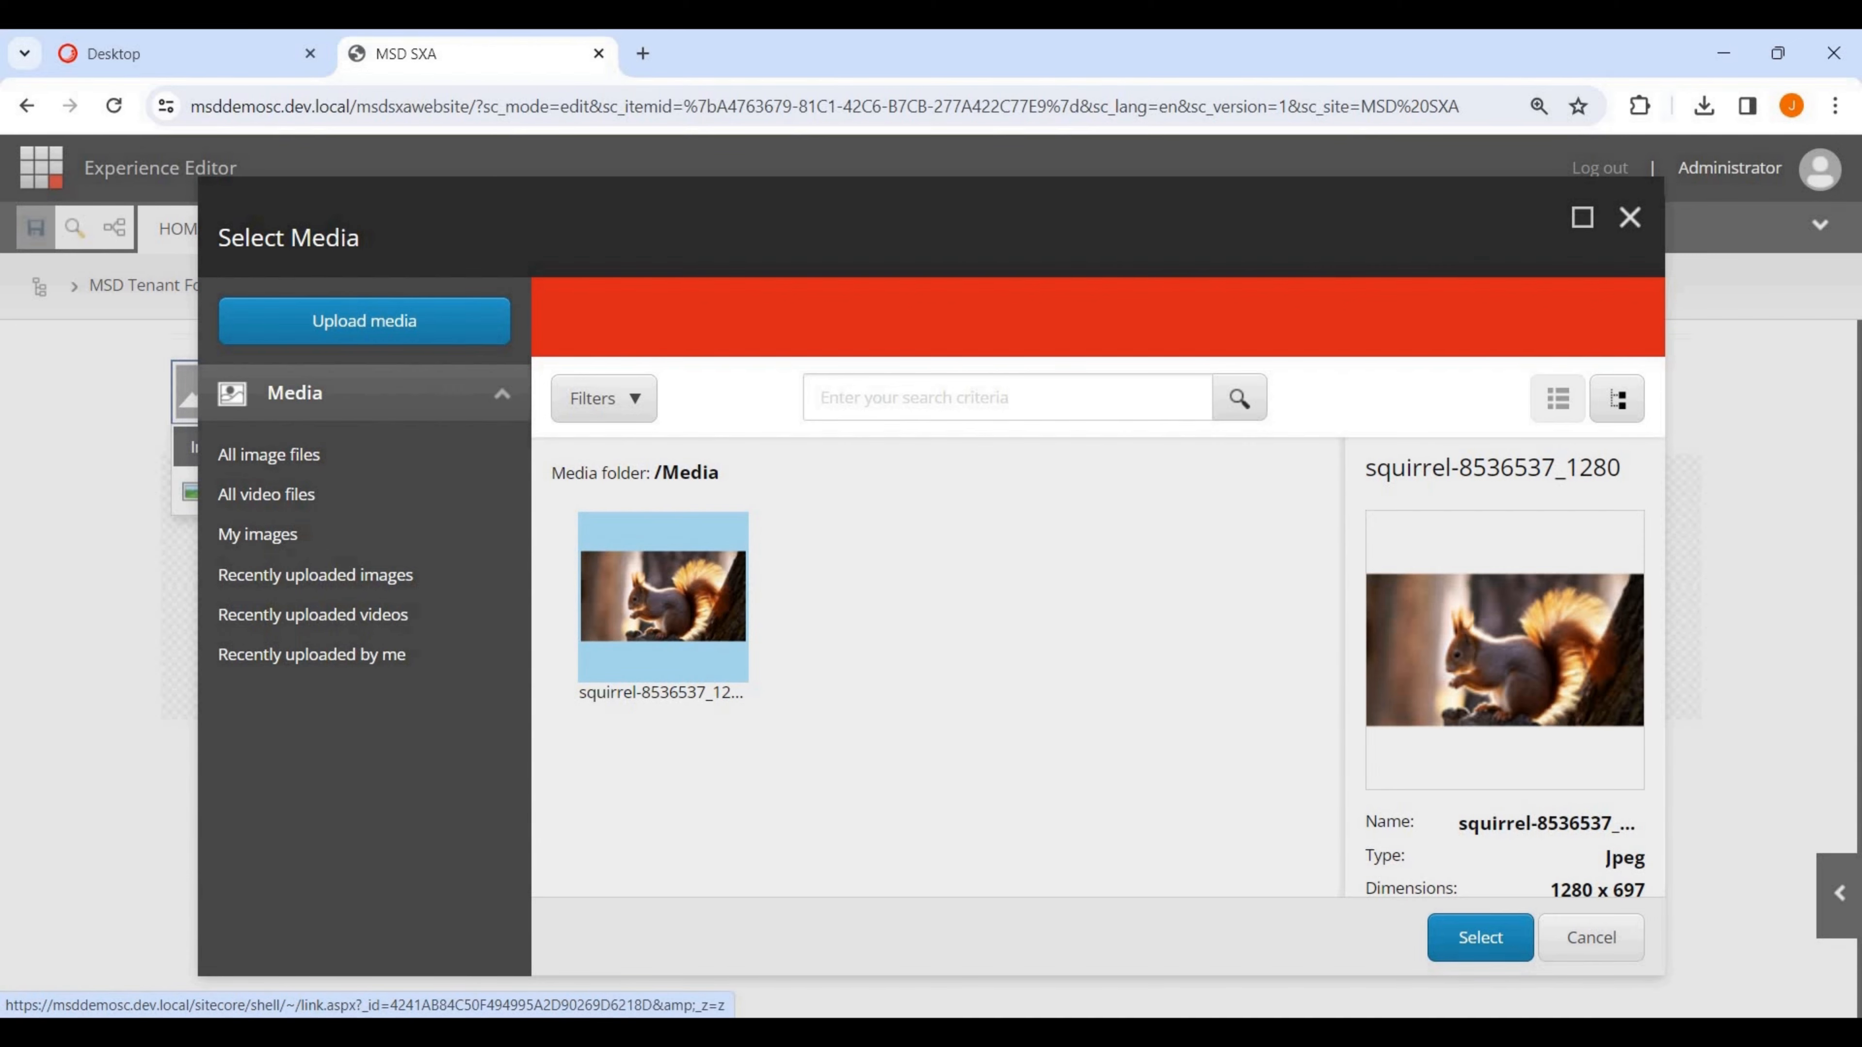
left_click(1480, 938)
scroll(920, 668, "down", 3)
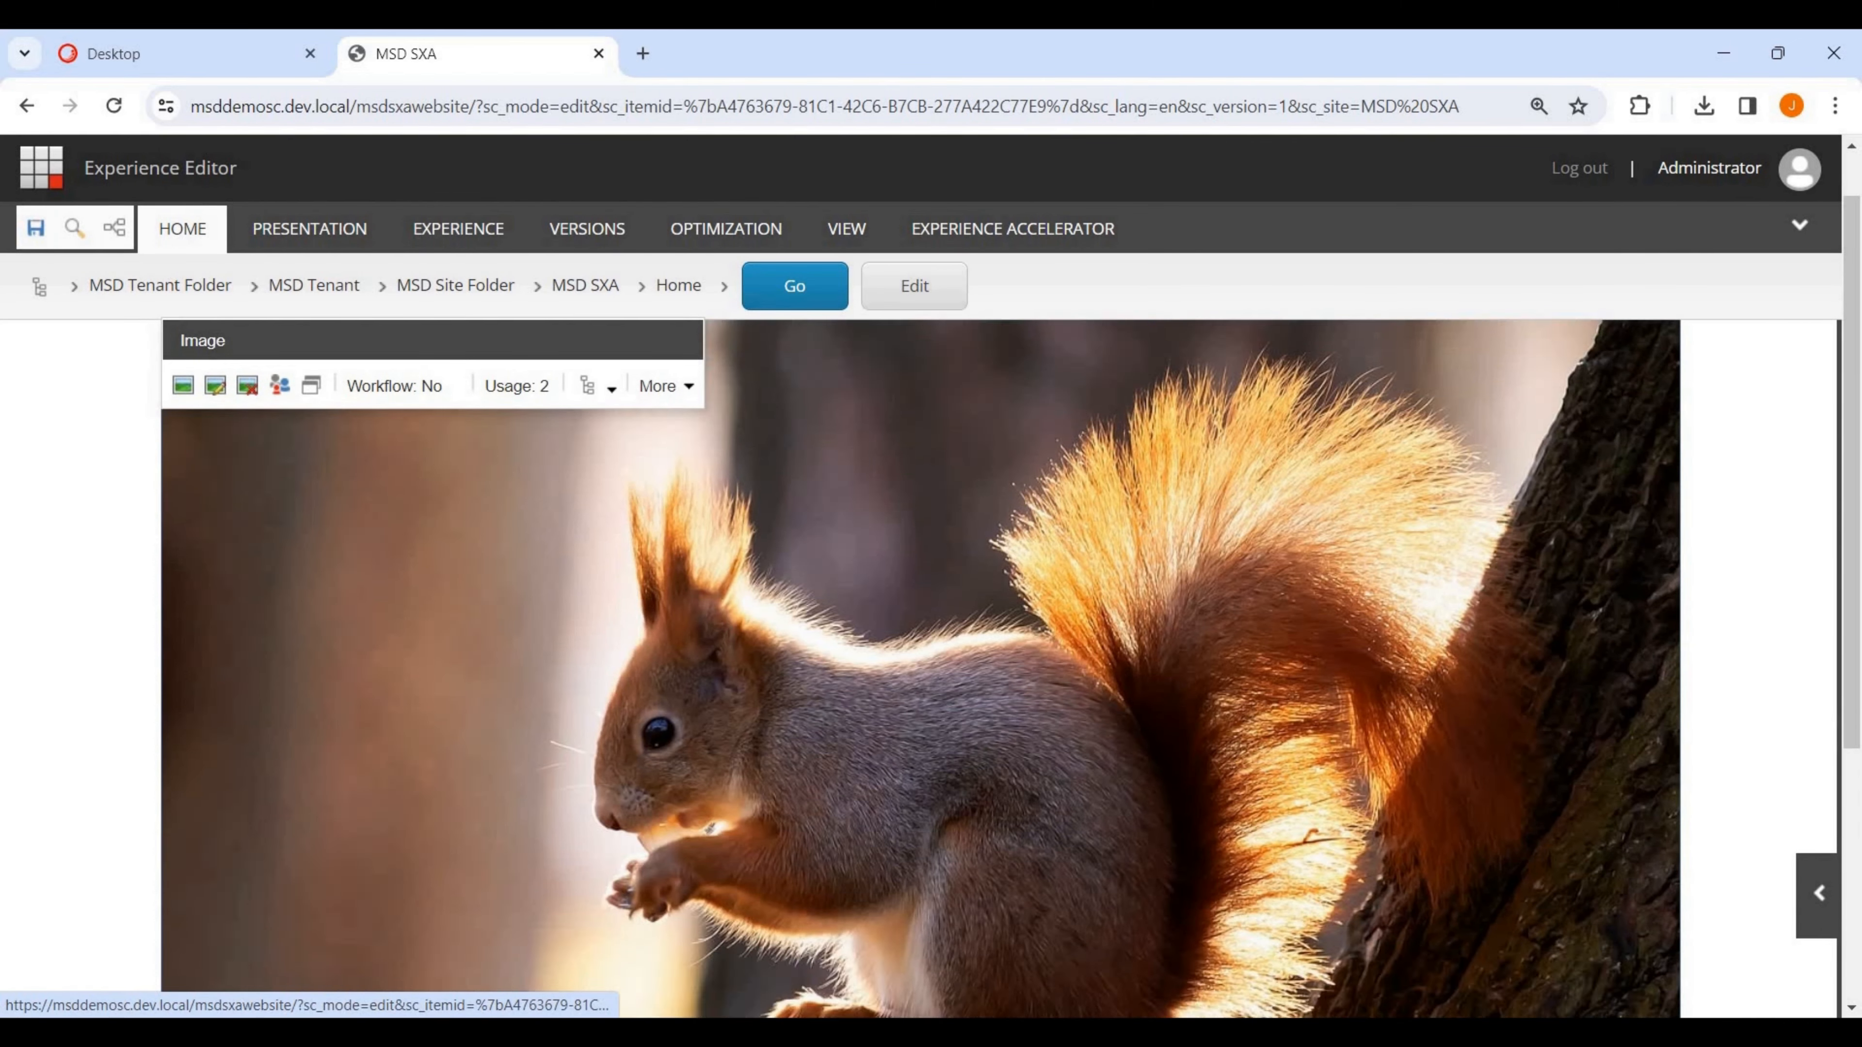
scroll(920, 669, "up", 2)
scroll(921, 668, "down", 2)
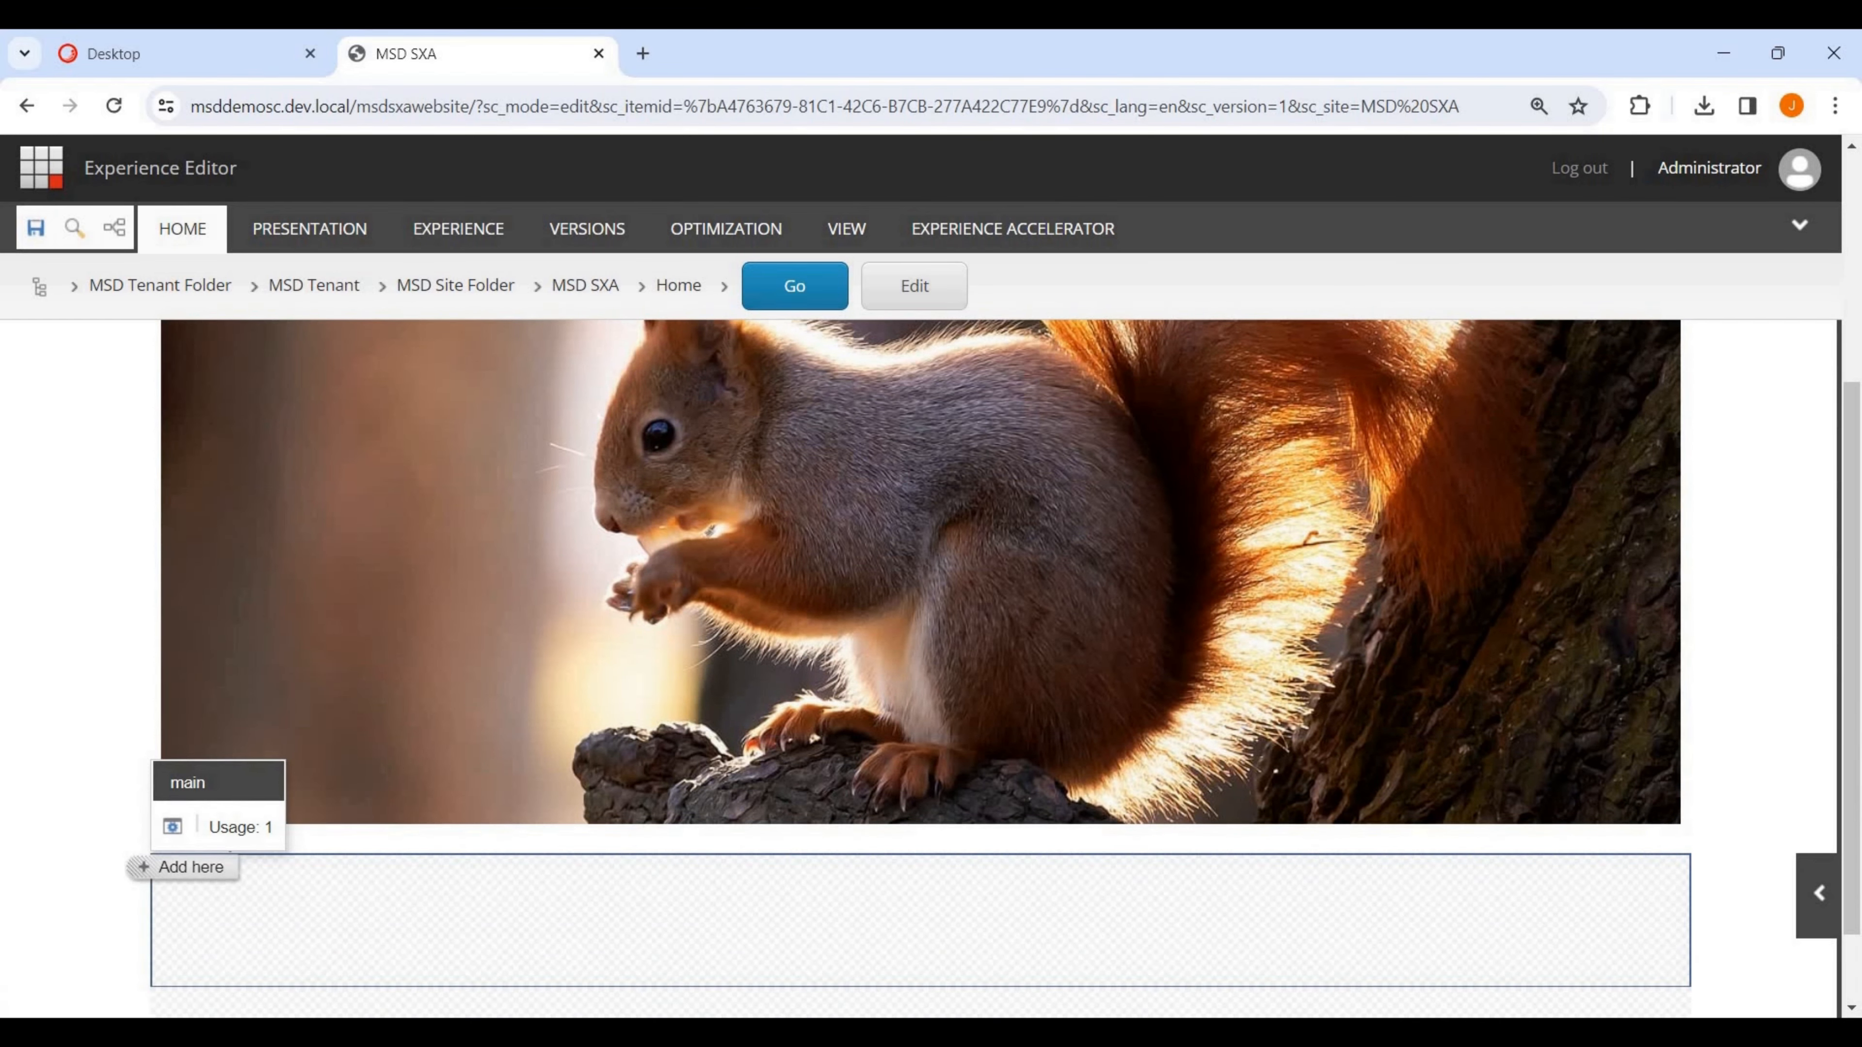
scroll(921, 669, "up", 3)
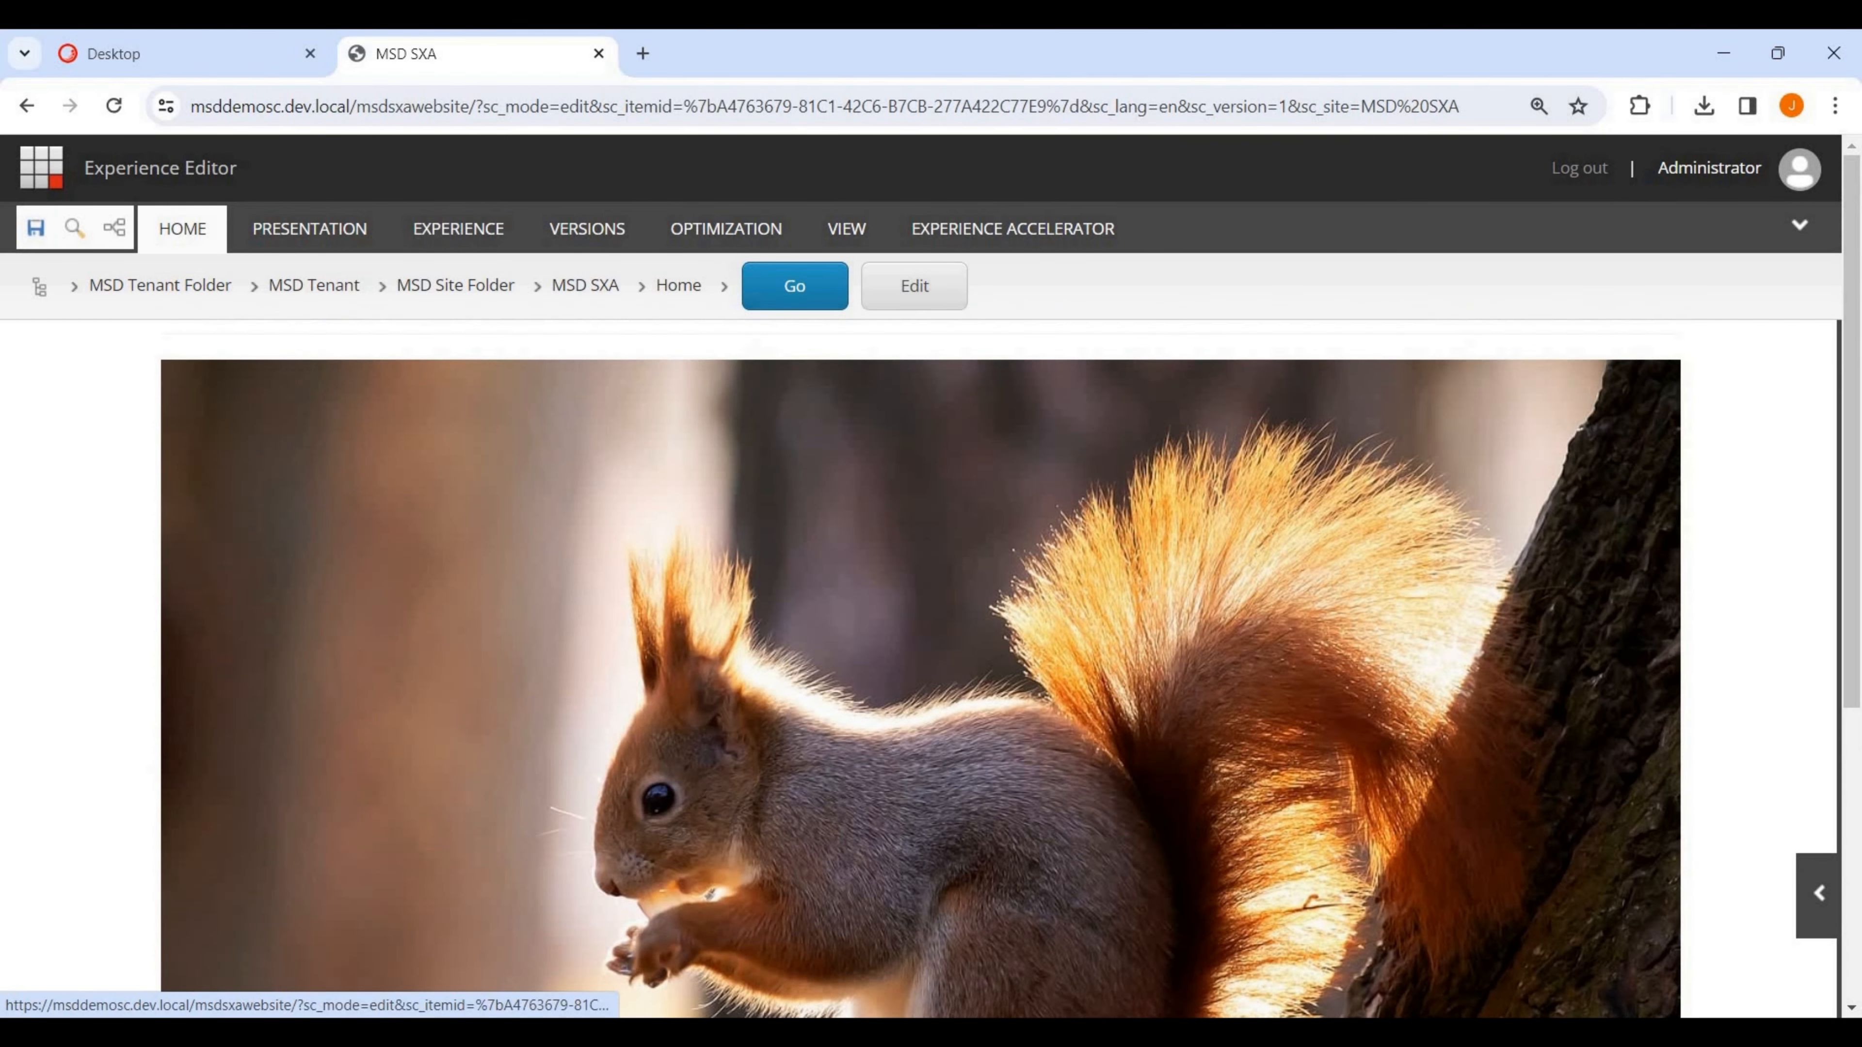
Add a Plain HTML rendering from the Page Content category to the main placeholder and save the page.
scroll(921, 669, "down", 4)
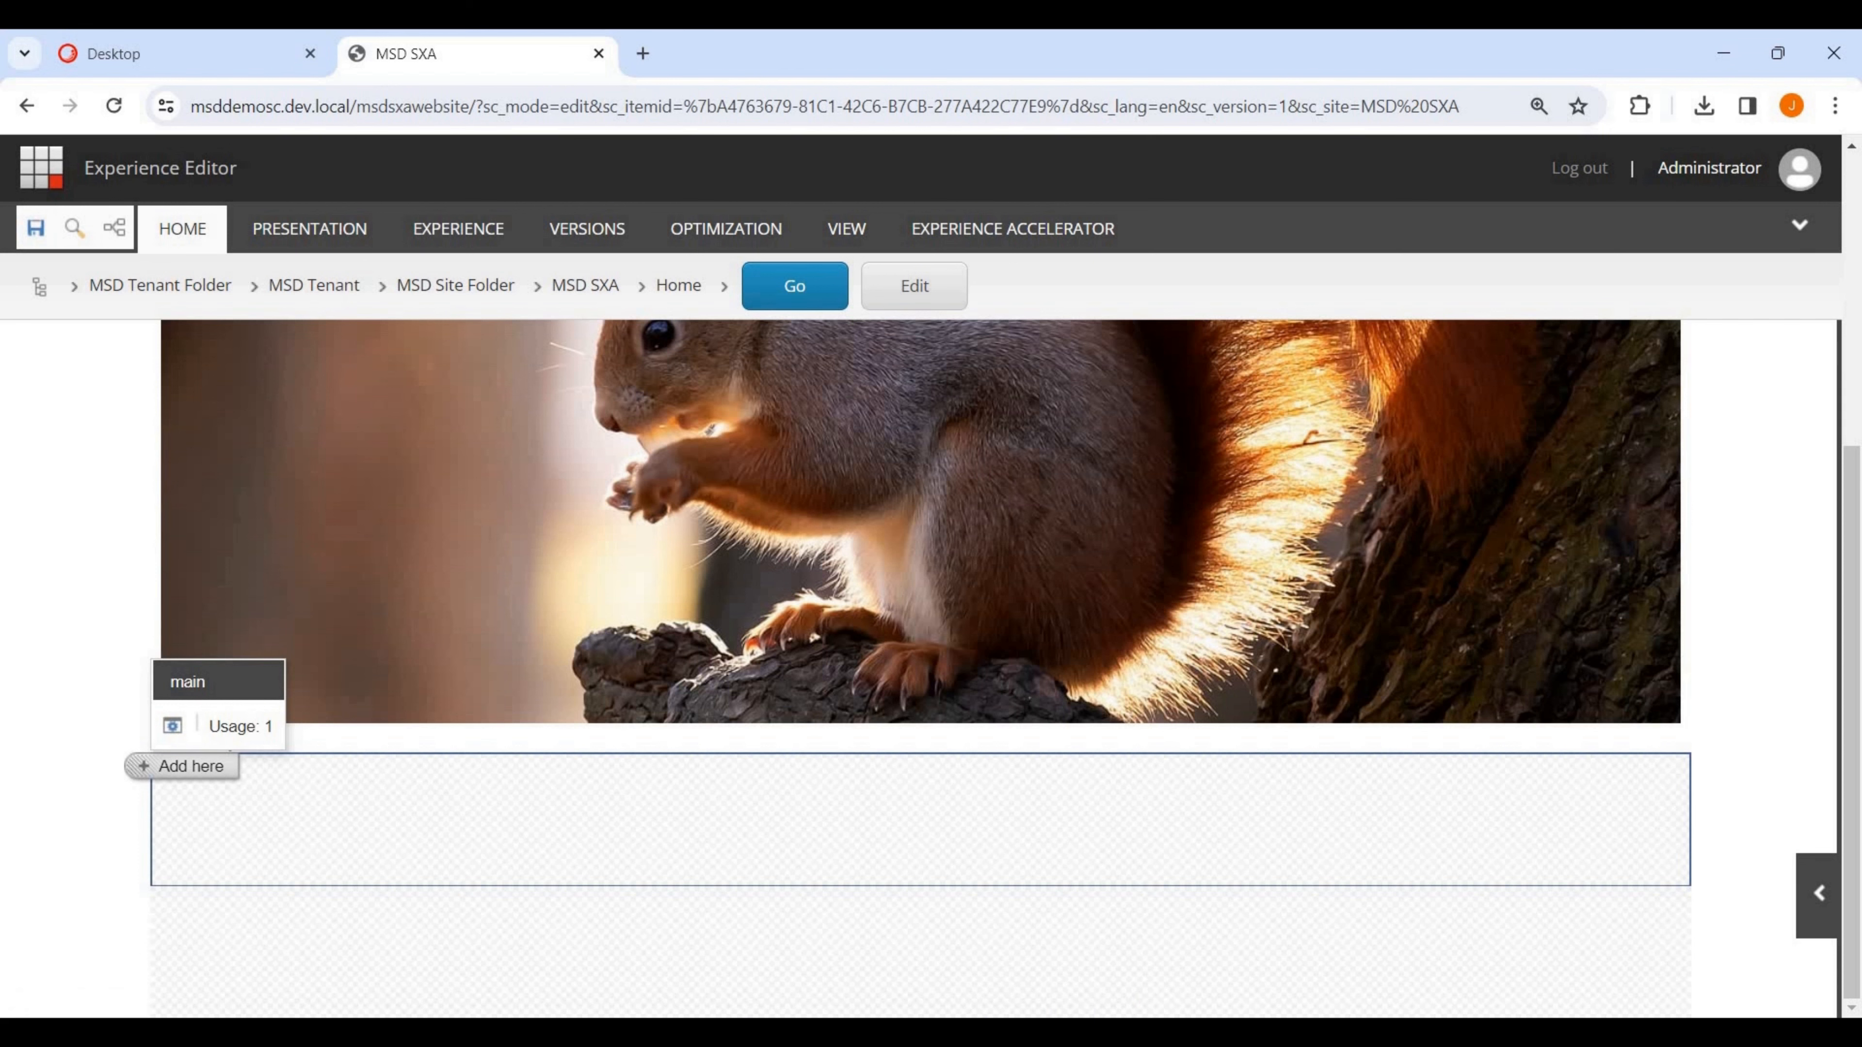
left_click(183, 765)
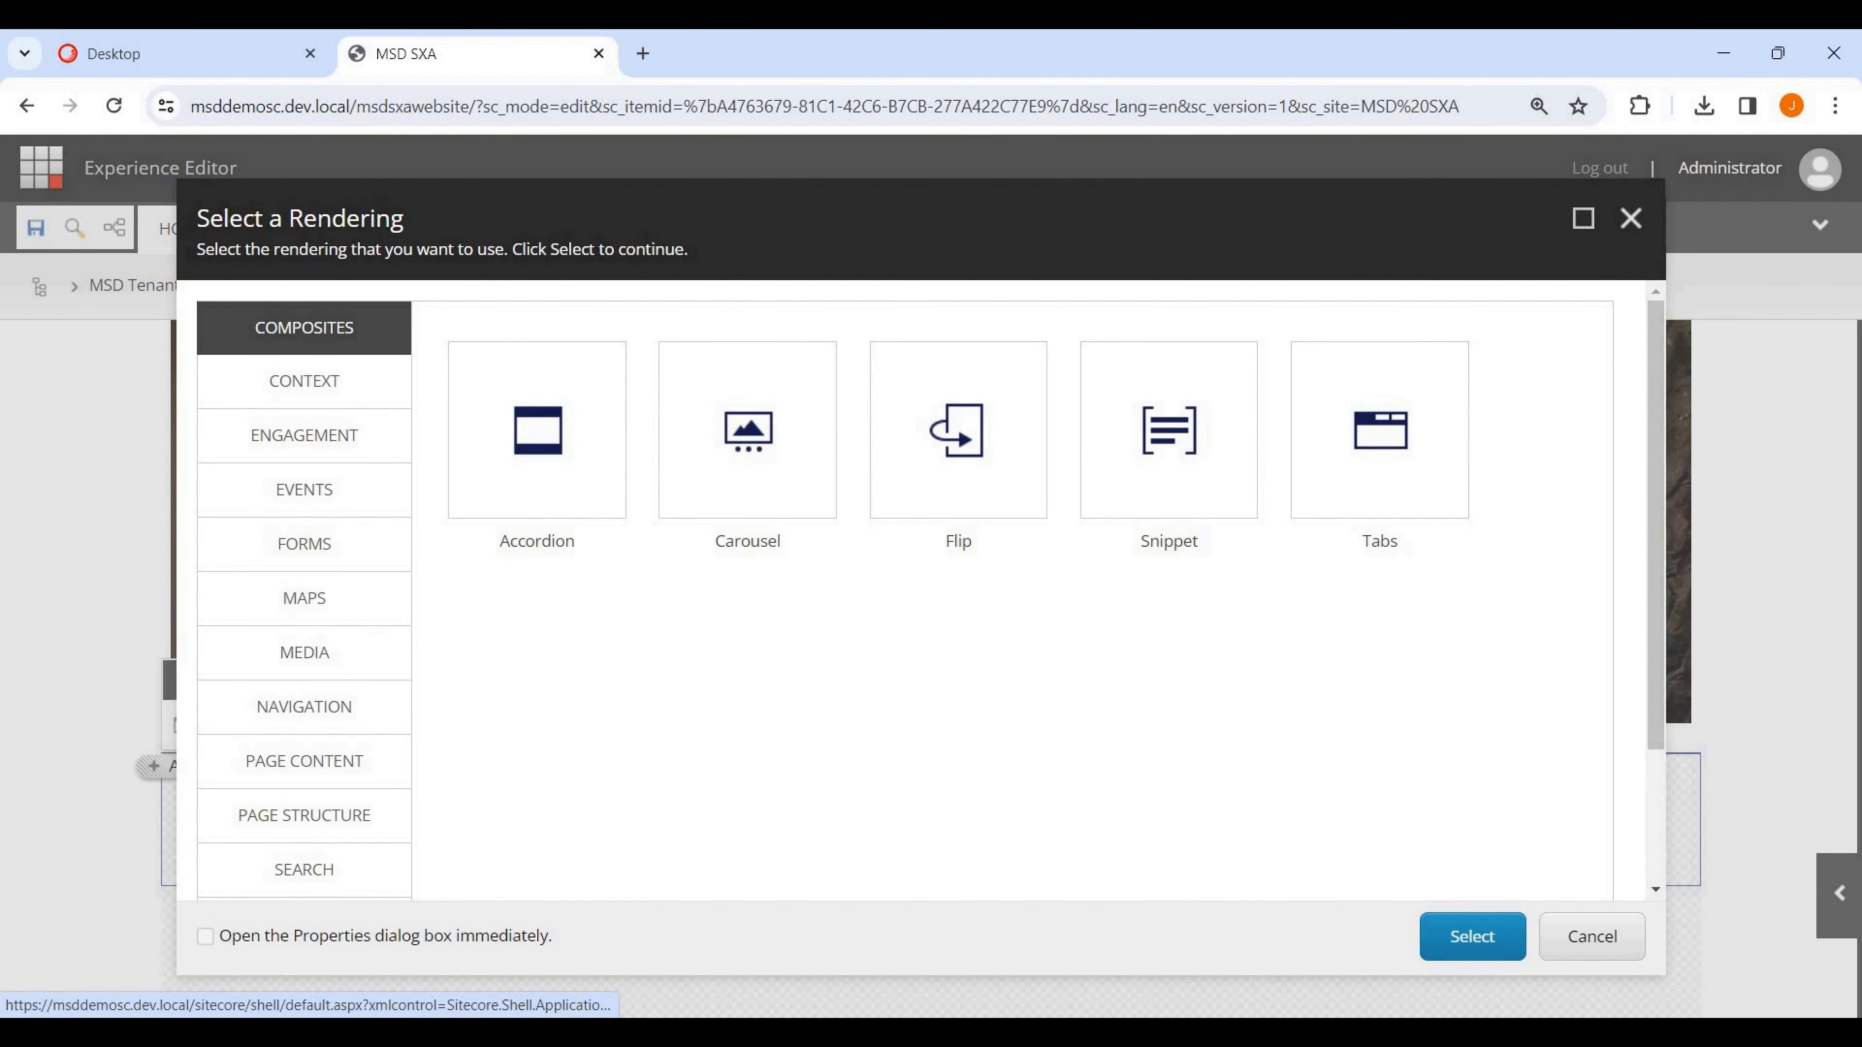
left_click(303, 762)
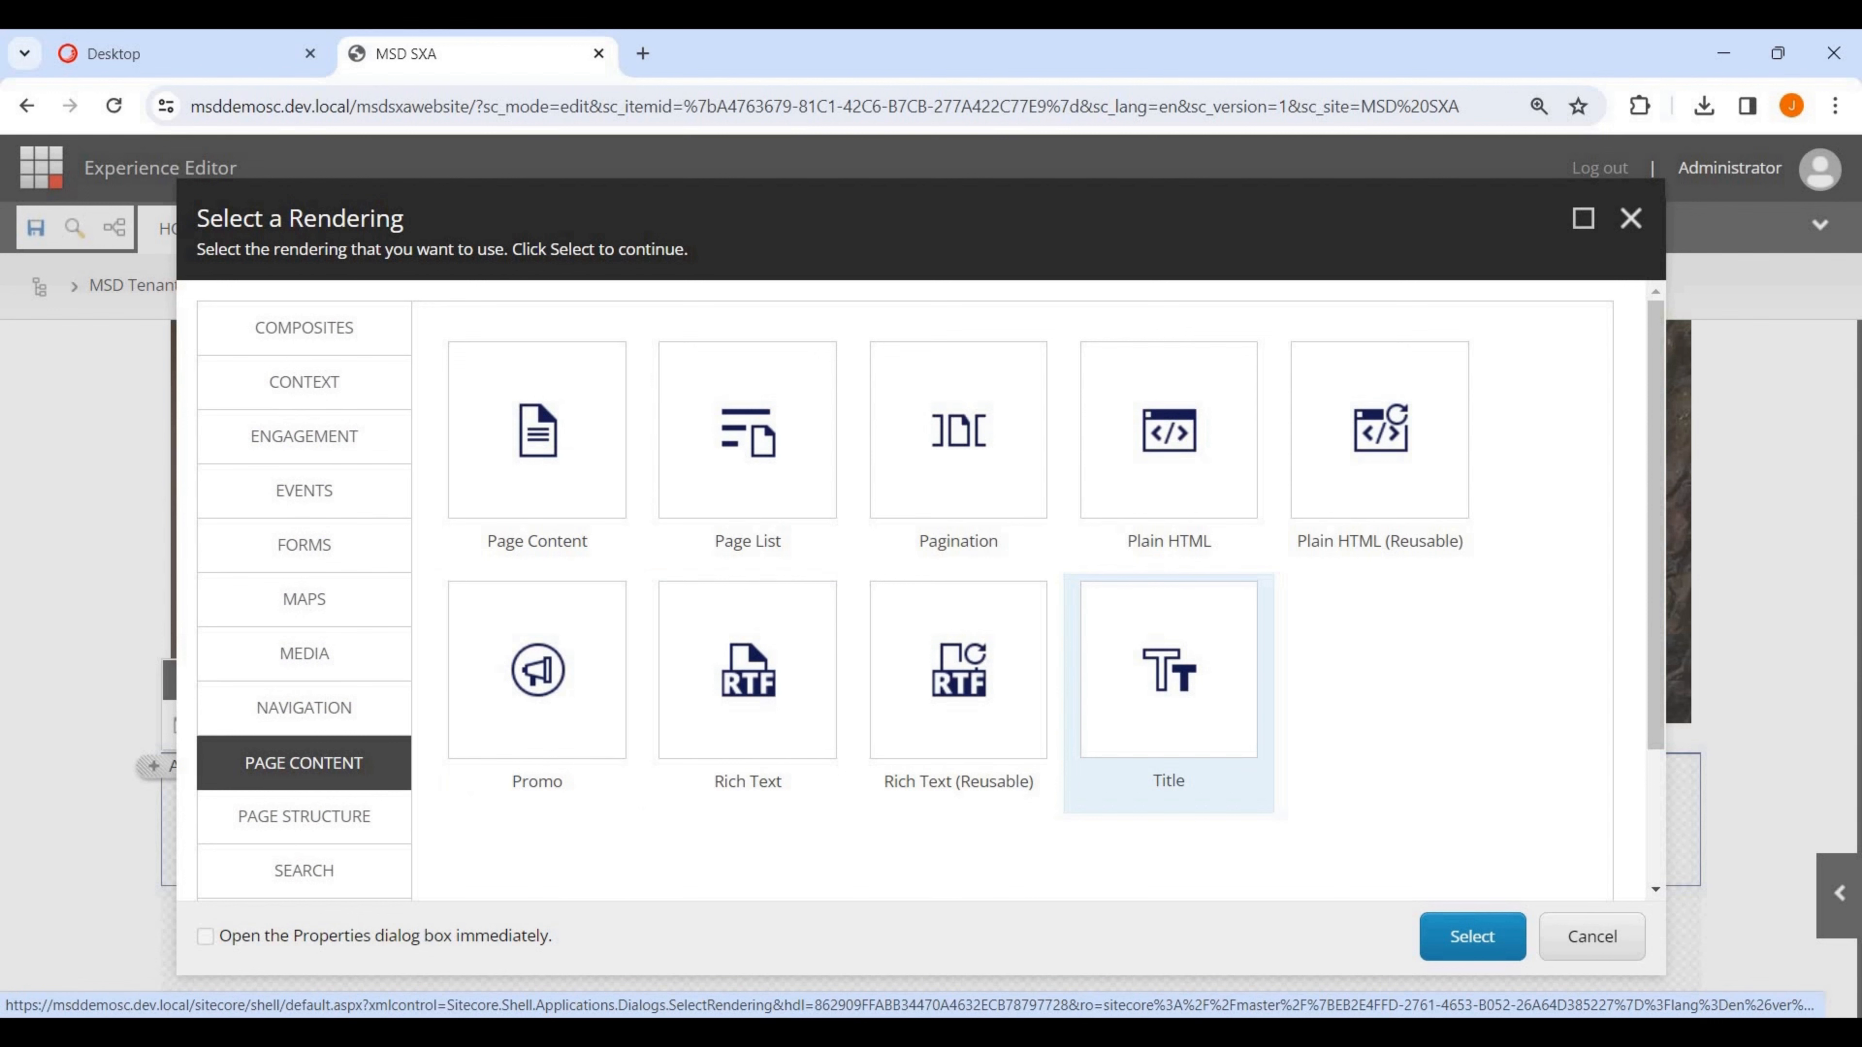
left_click(1168, 455)
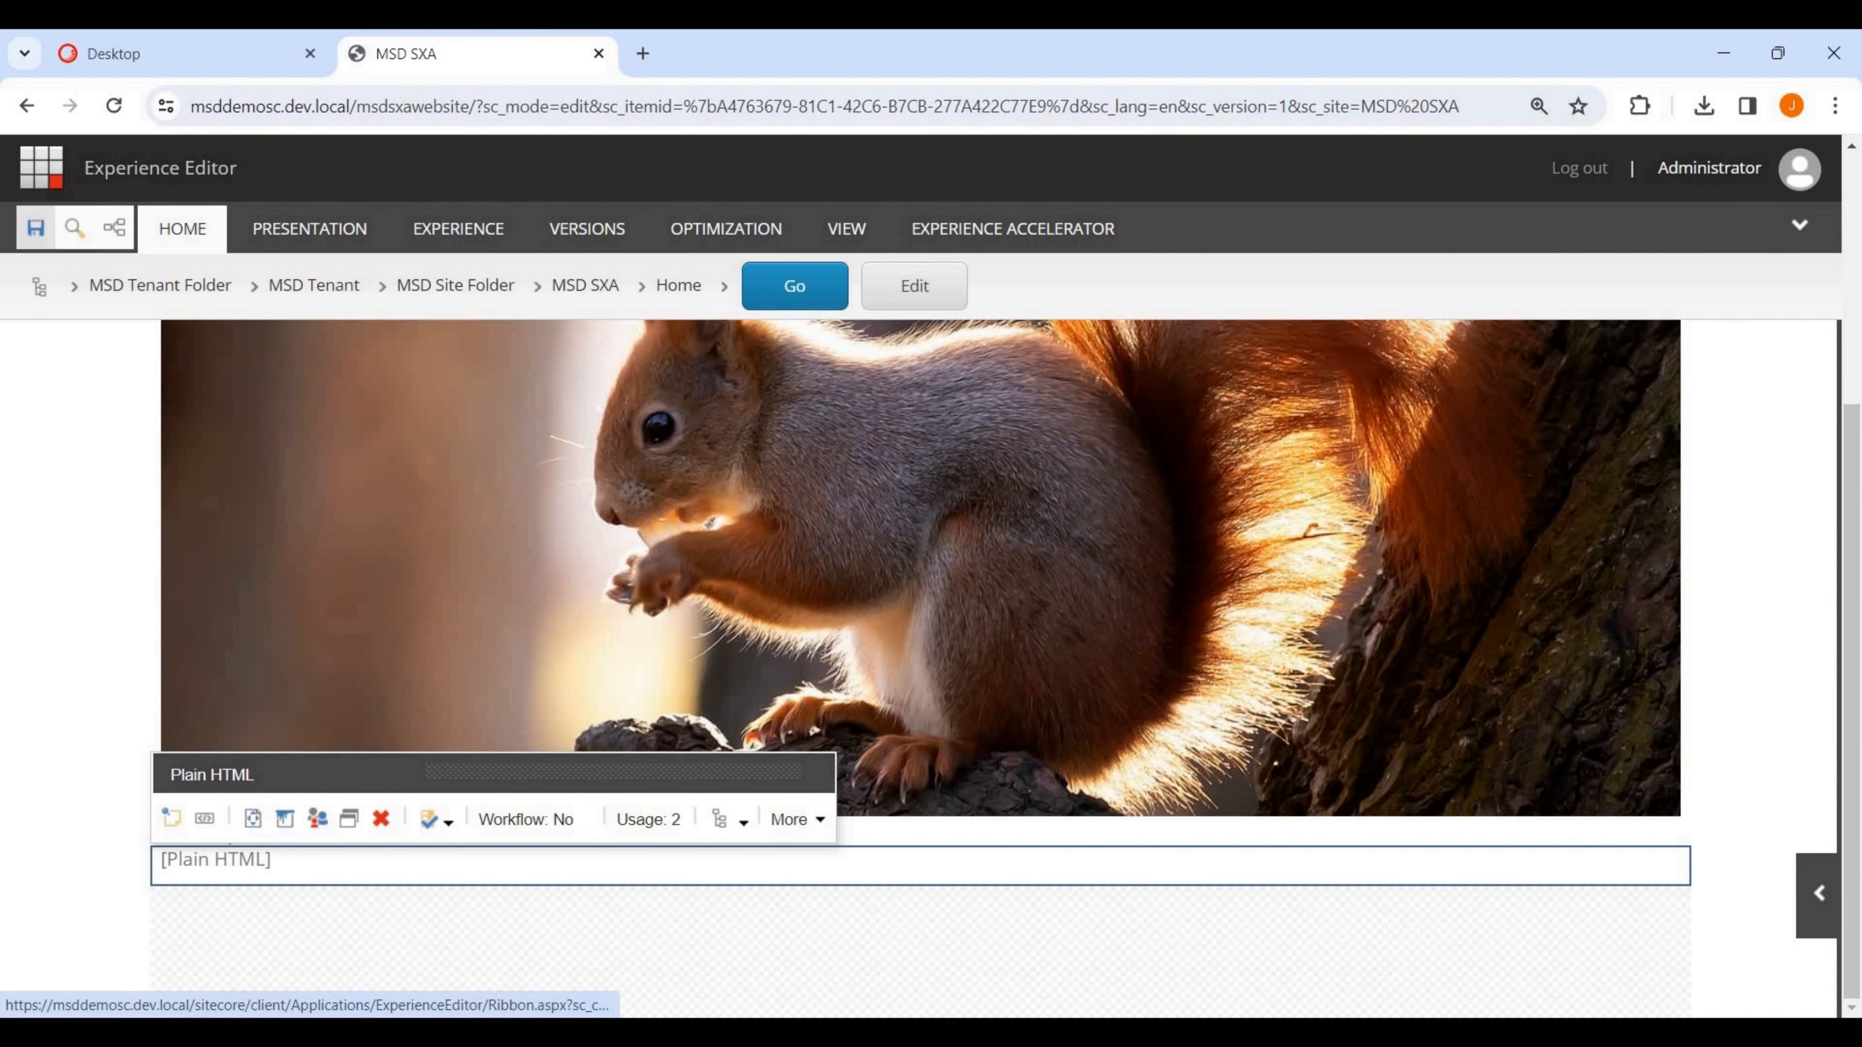
left_click(35, 228)
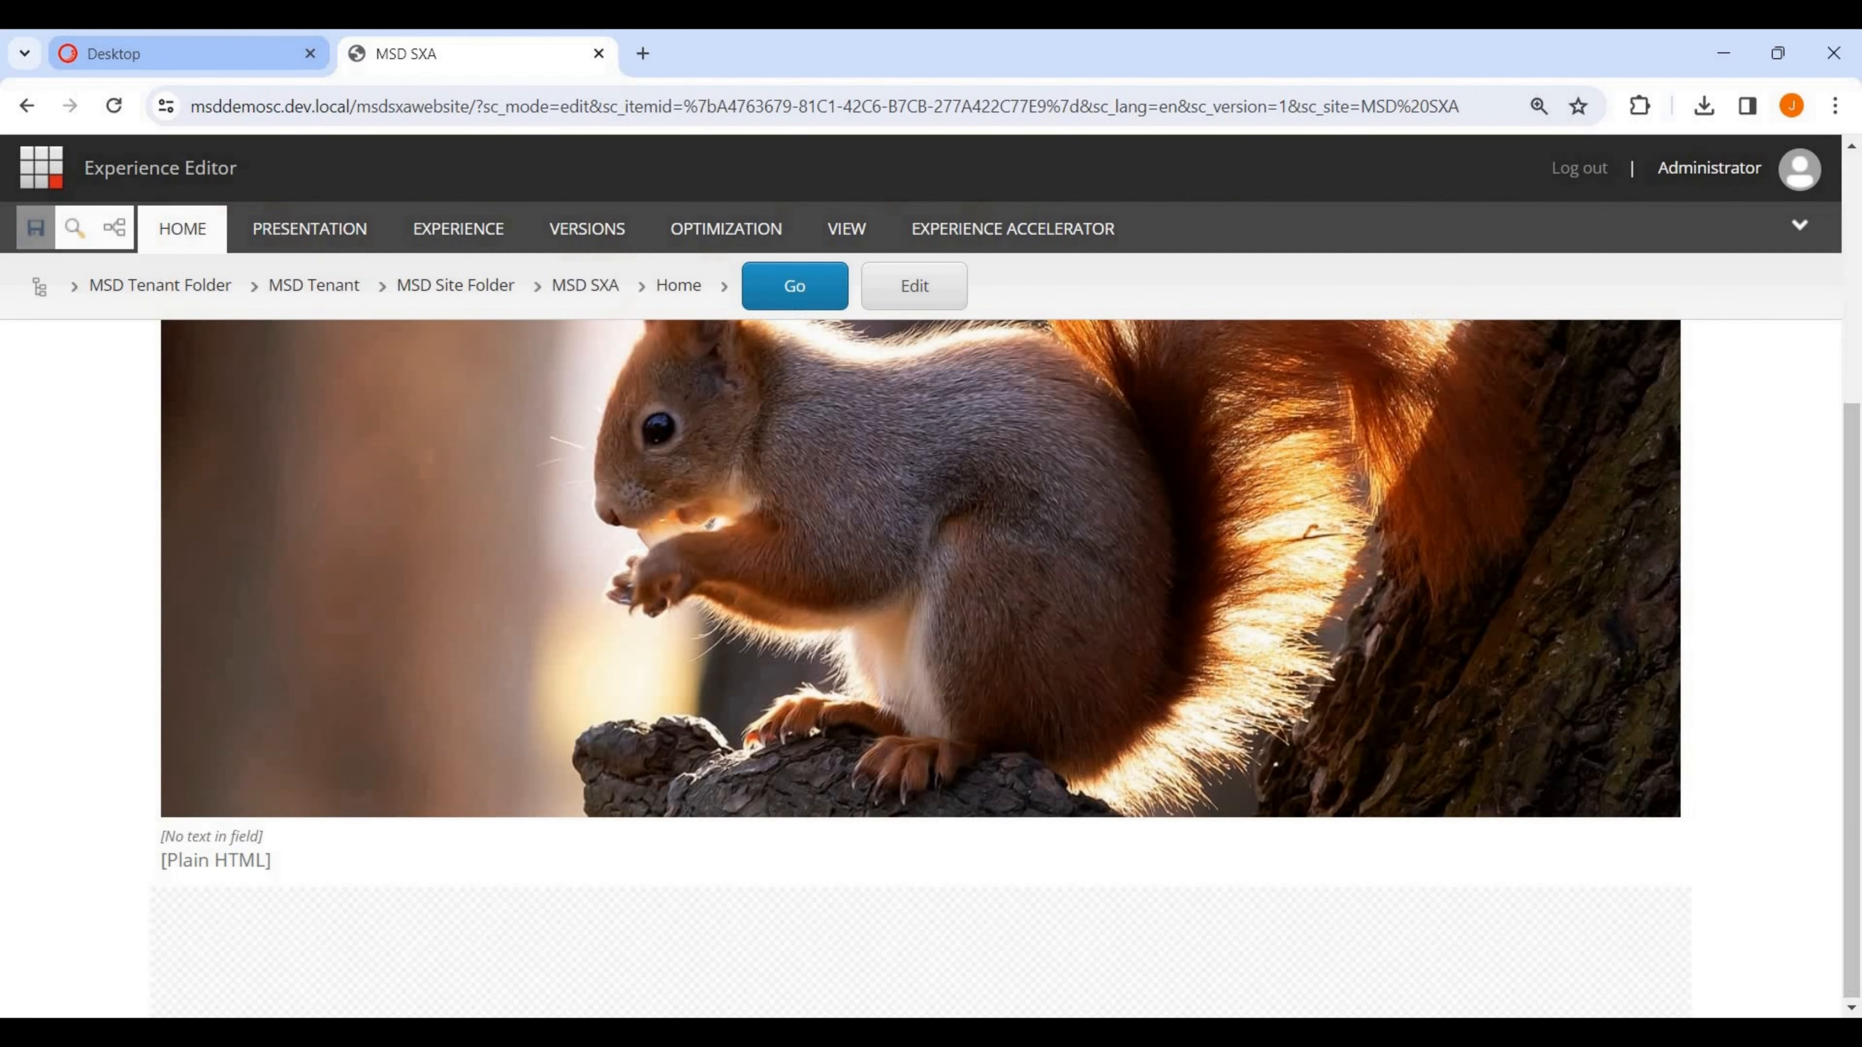
In the Content Editor, inspect the Image 1 data source item in the Home item's Data folder.
left_click(183, 53)
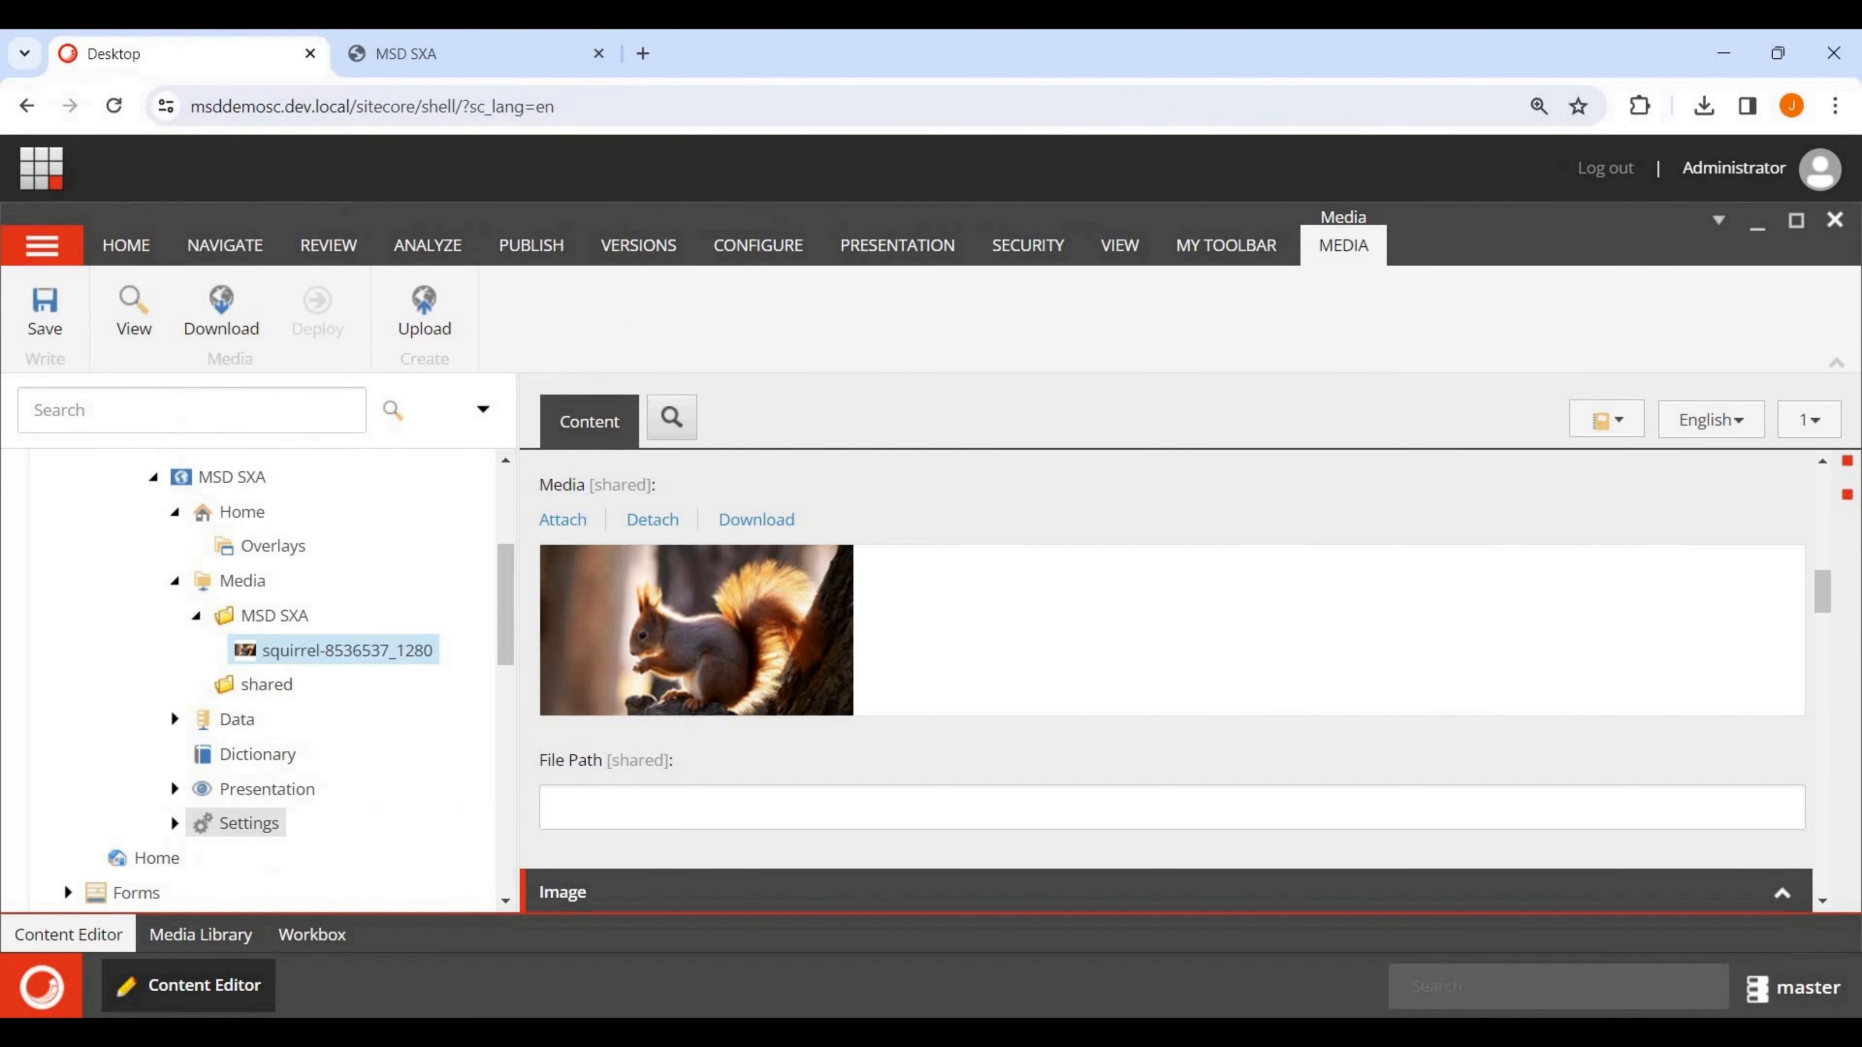
left_click(174, 512)
left_click(175, 511)
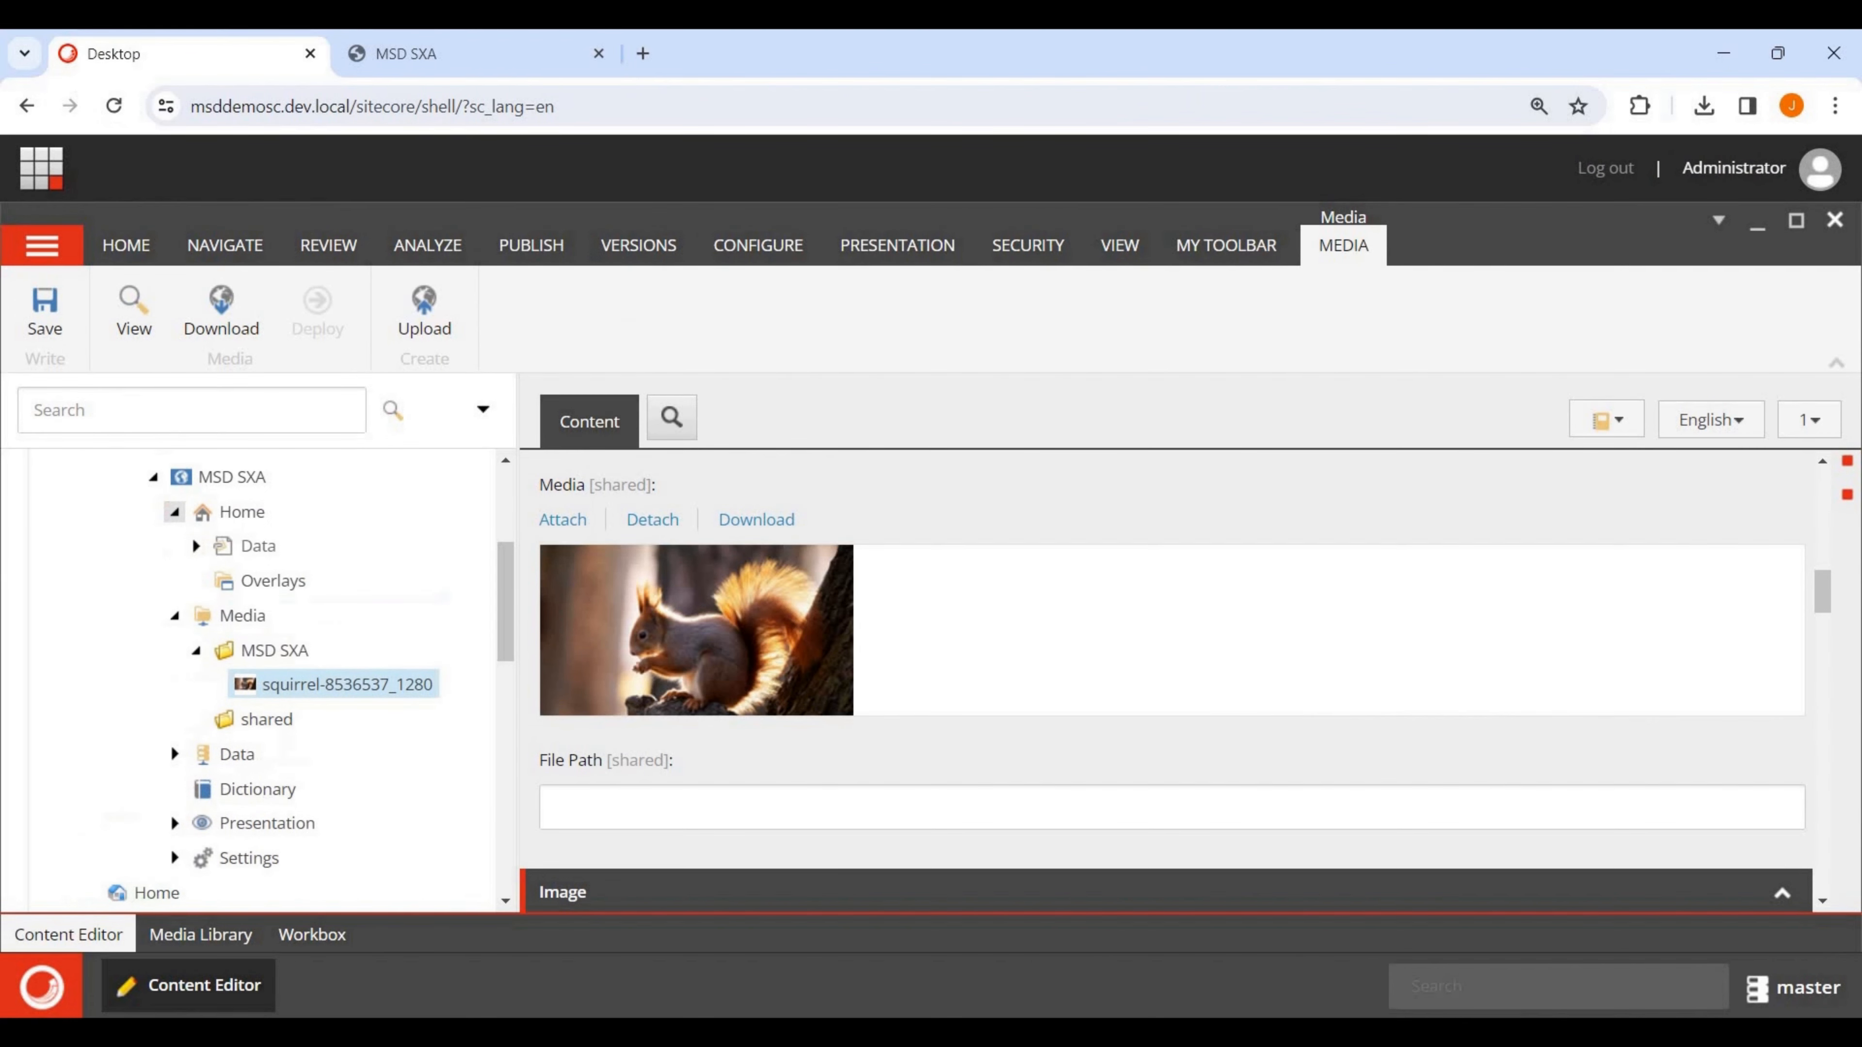
left_click(196, 546)
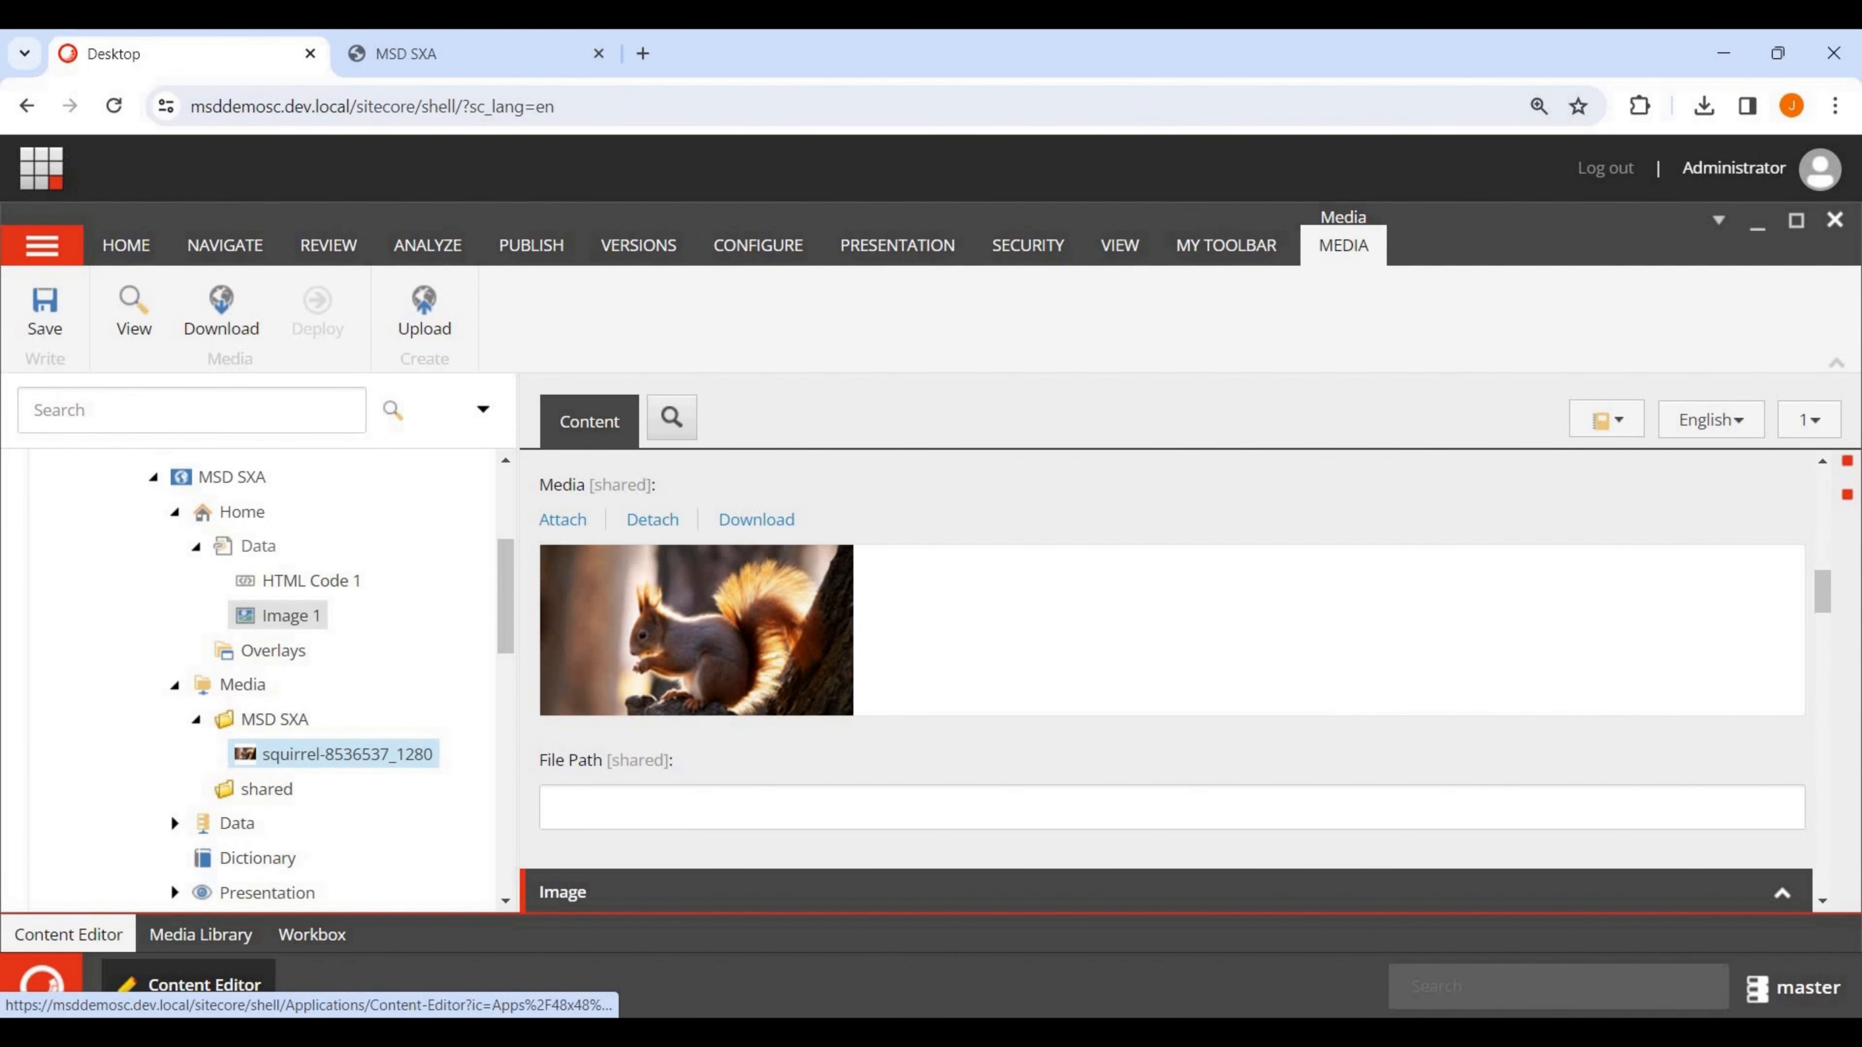
left_click(291, 616)
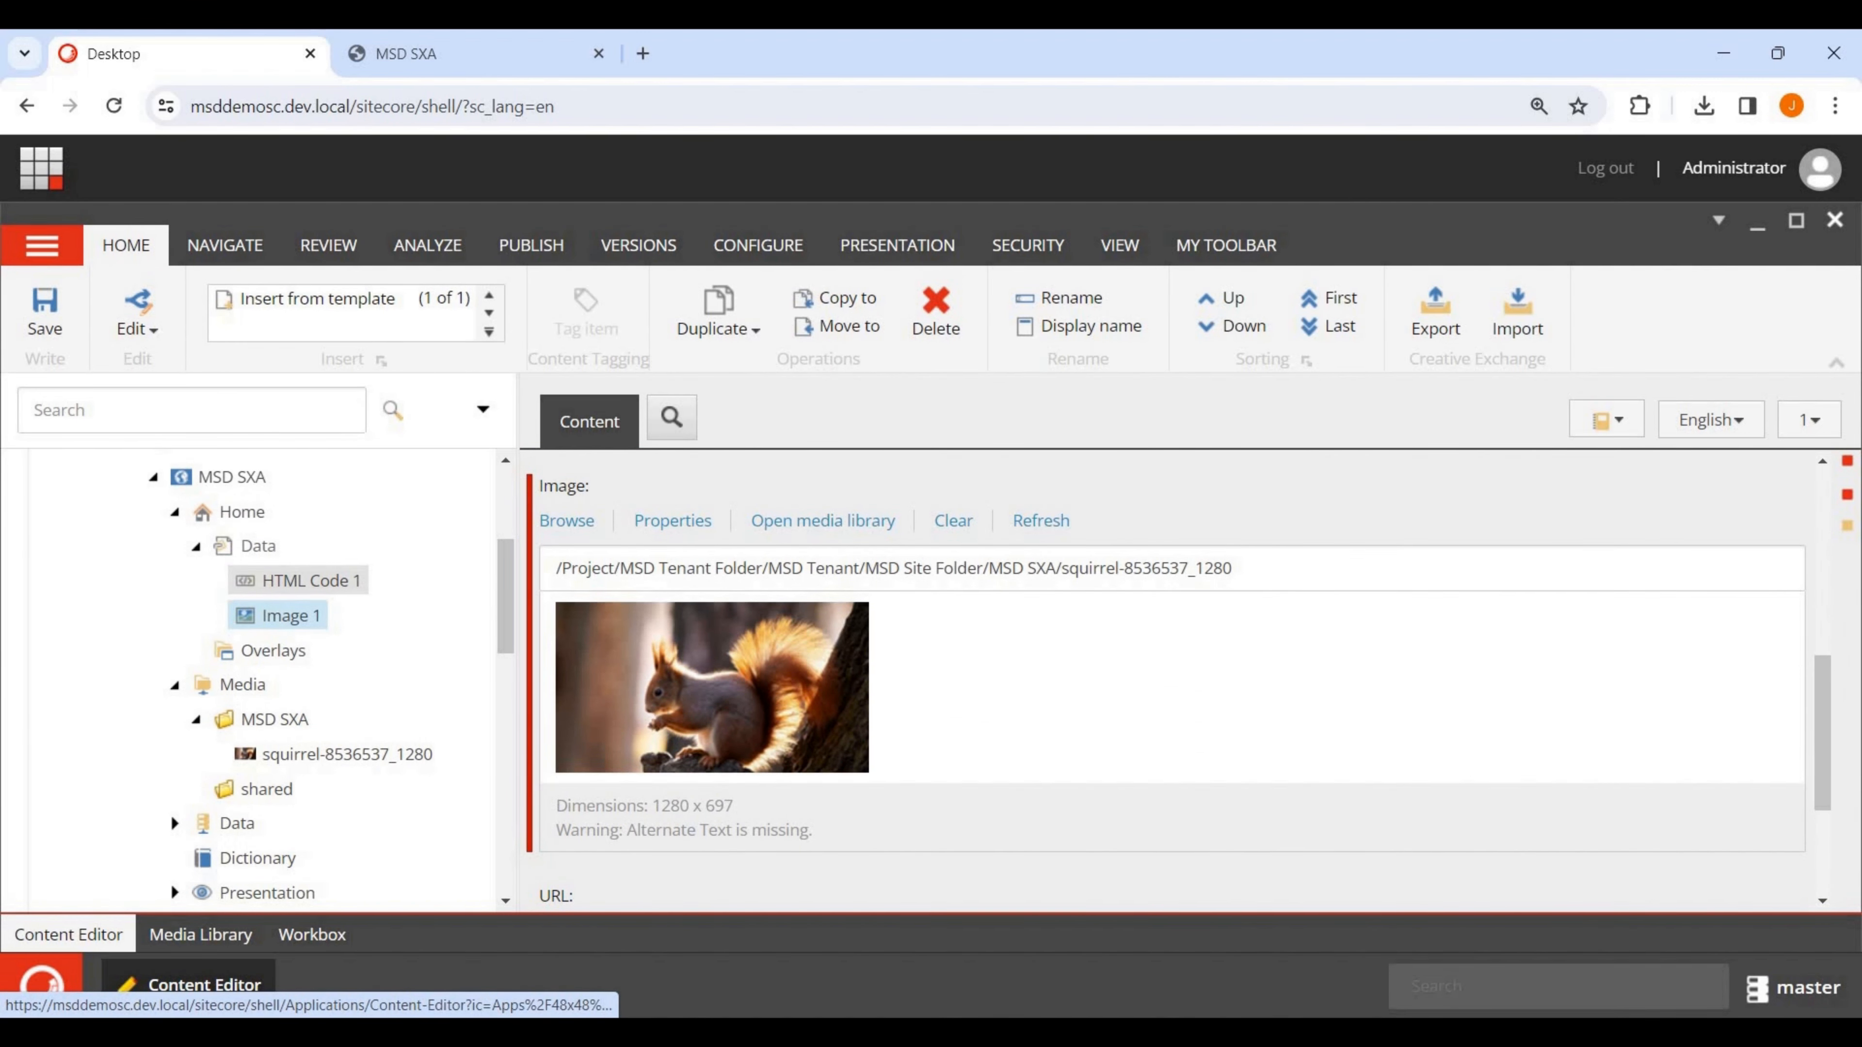
Enter "<h1> <b> This is my first SXA website </b> </h1>" as the code of the HTML Code 1 item and save it.
left_click(311, 581)
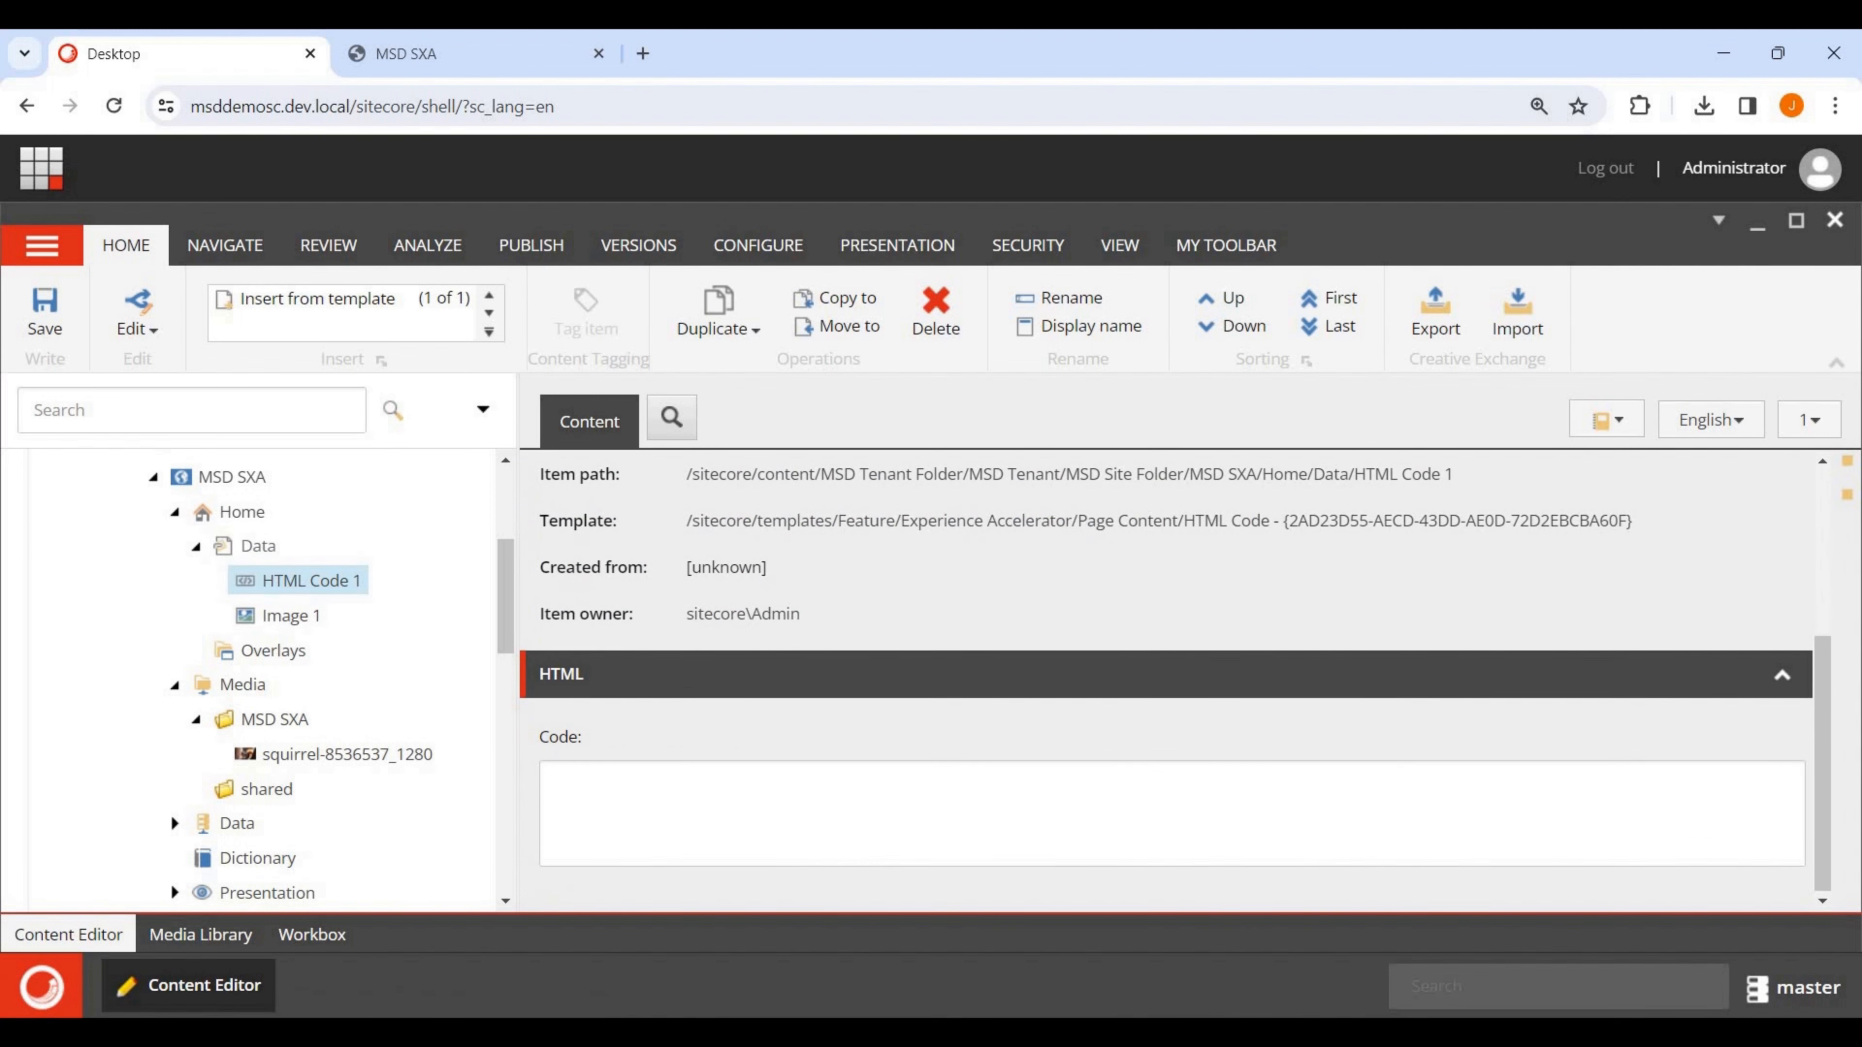
left_click(557, 784)
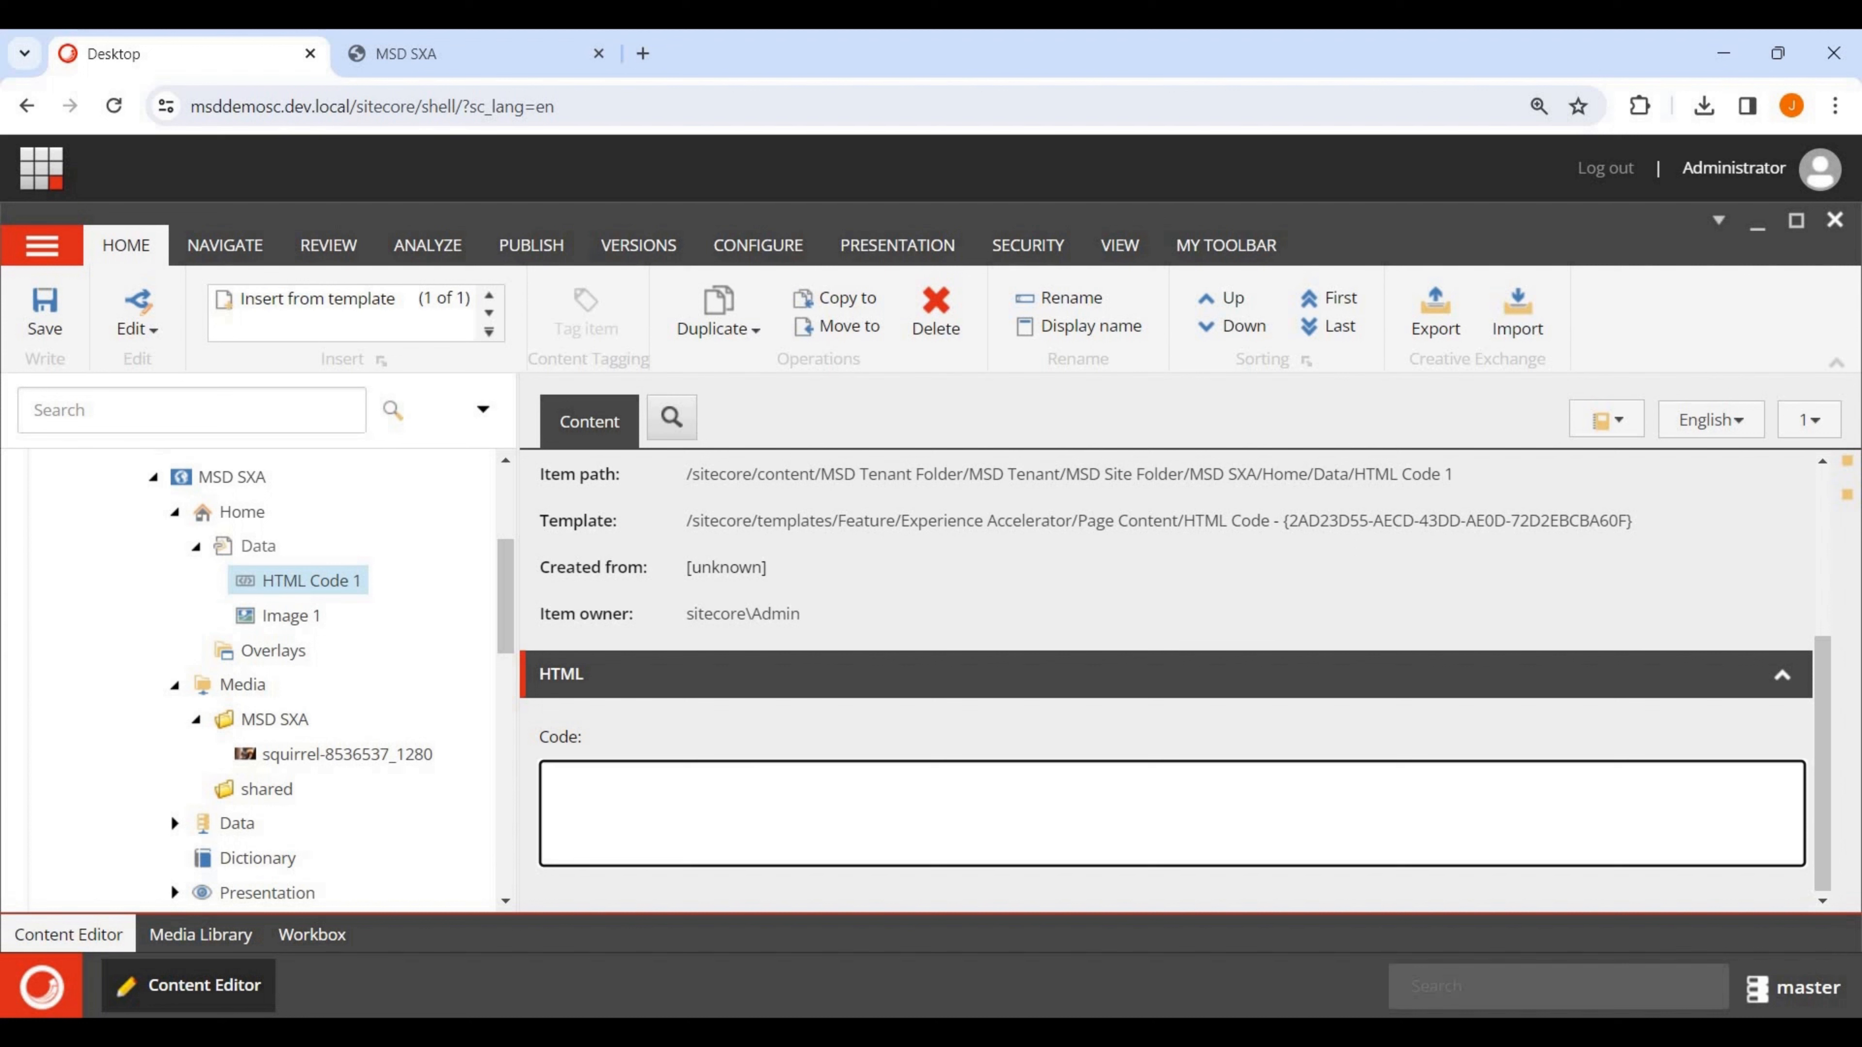
type("<")
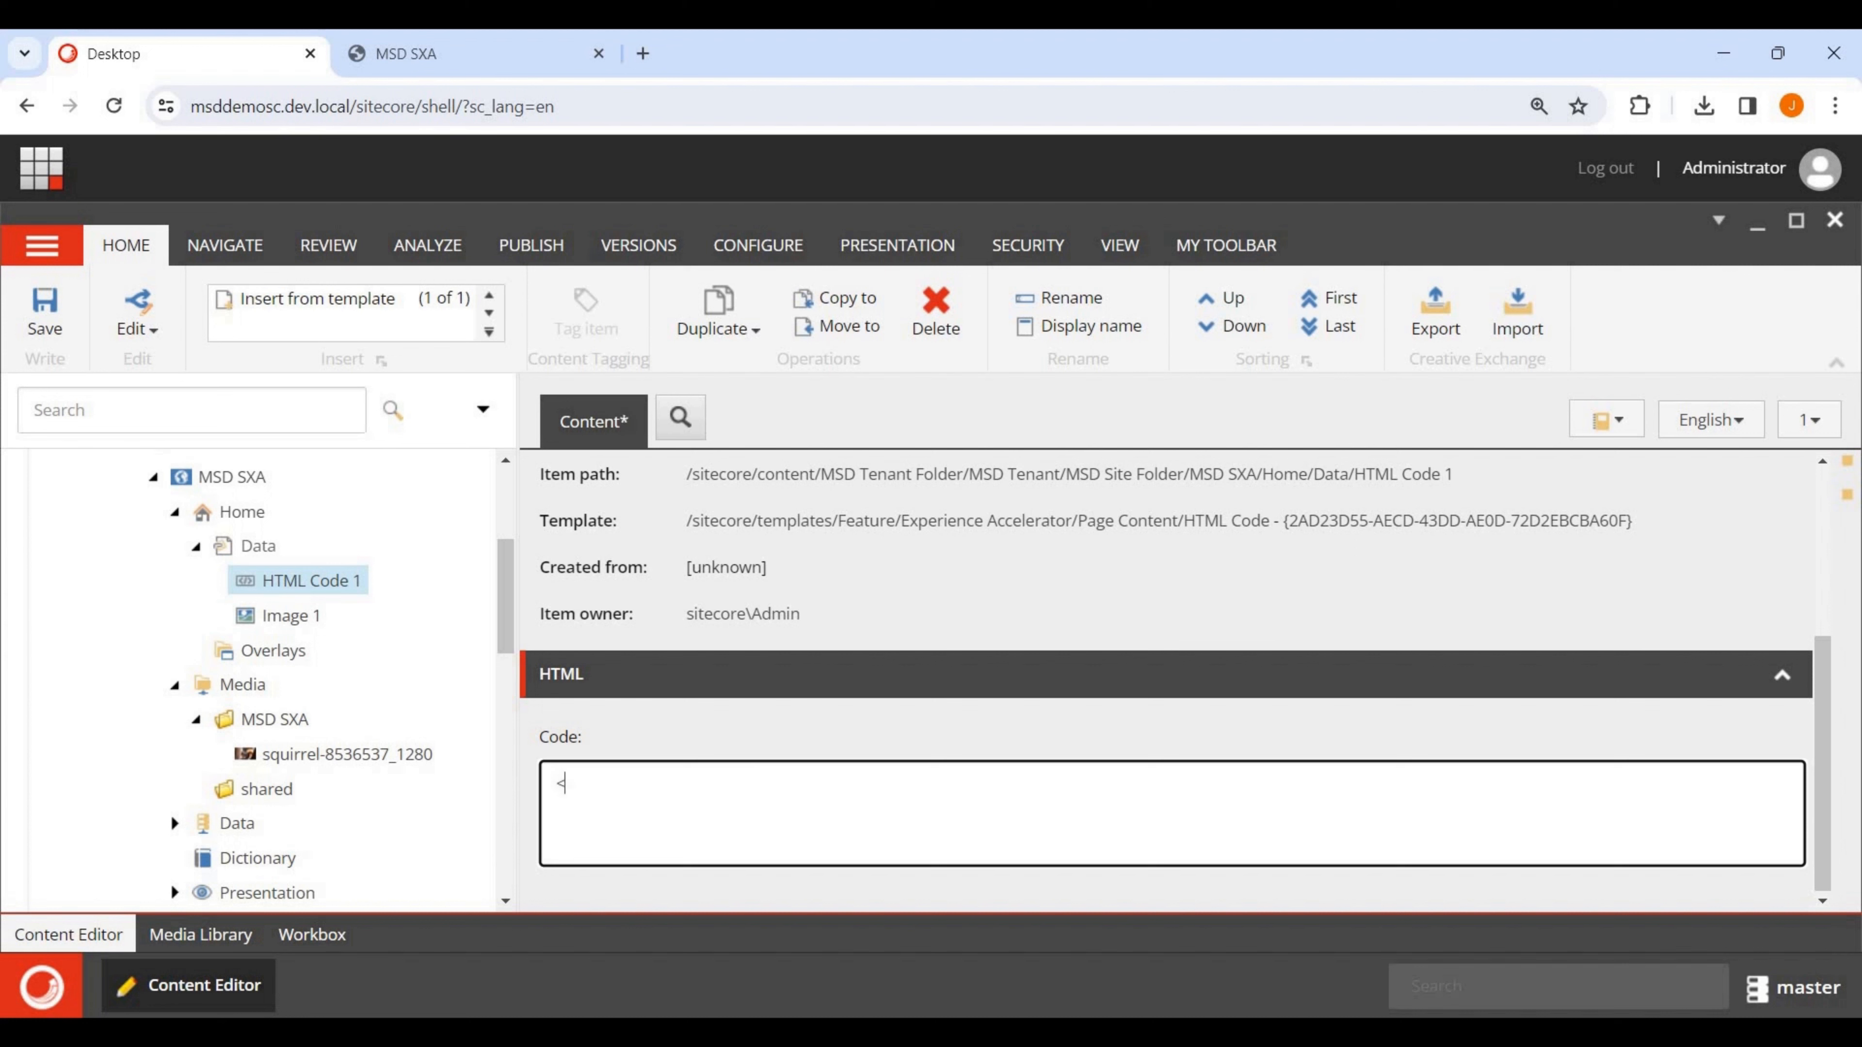
type("h1>")
type(" Nb")
type(">")
key("BackSpace")
key("BackSpace")
key("BackSpace")
key("BackSpace")
type("<b> This is my first SXA we")
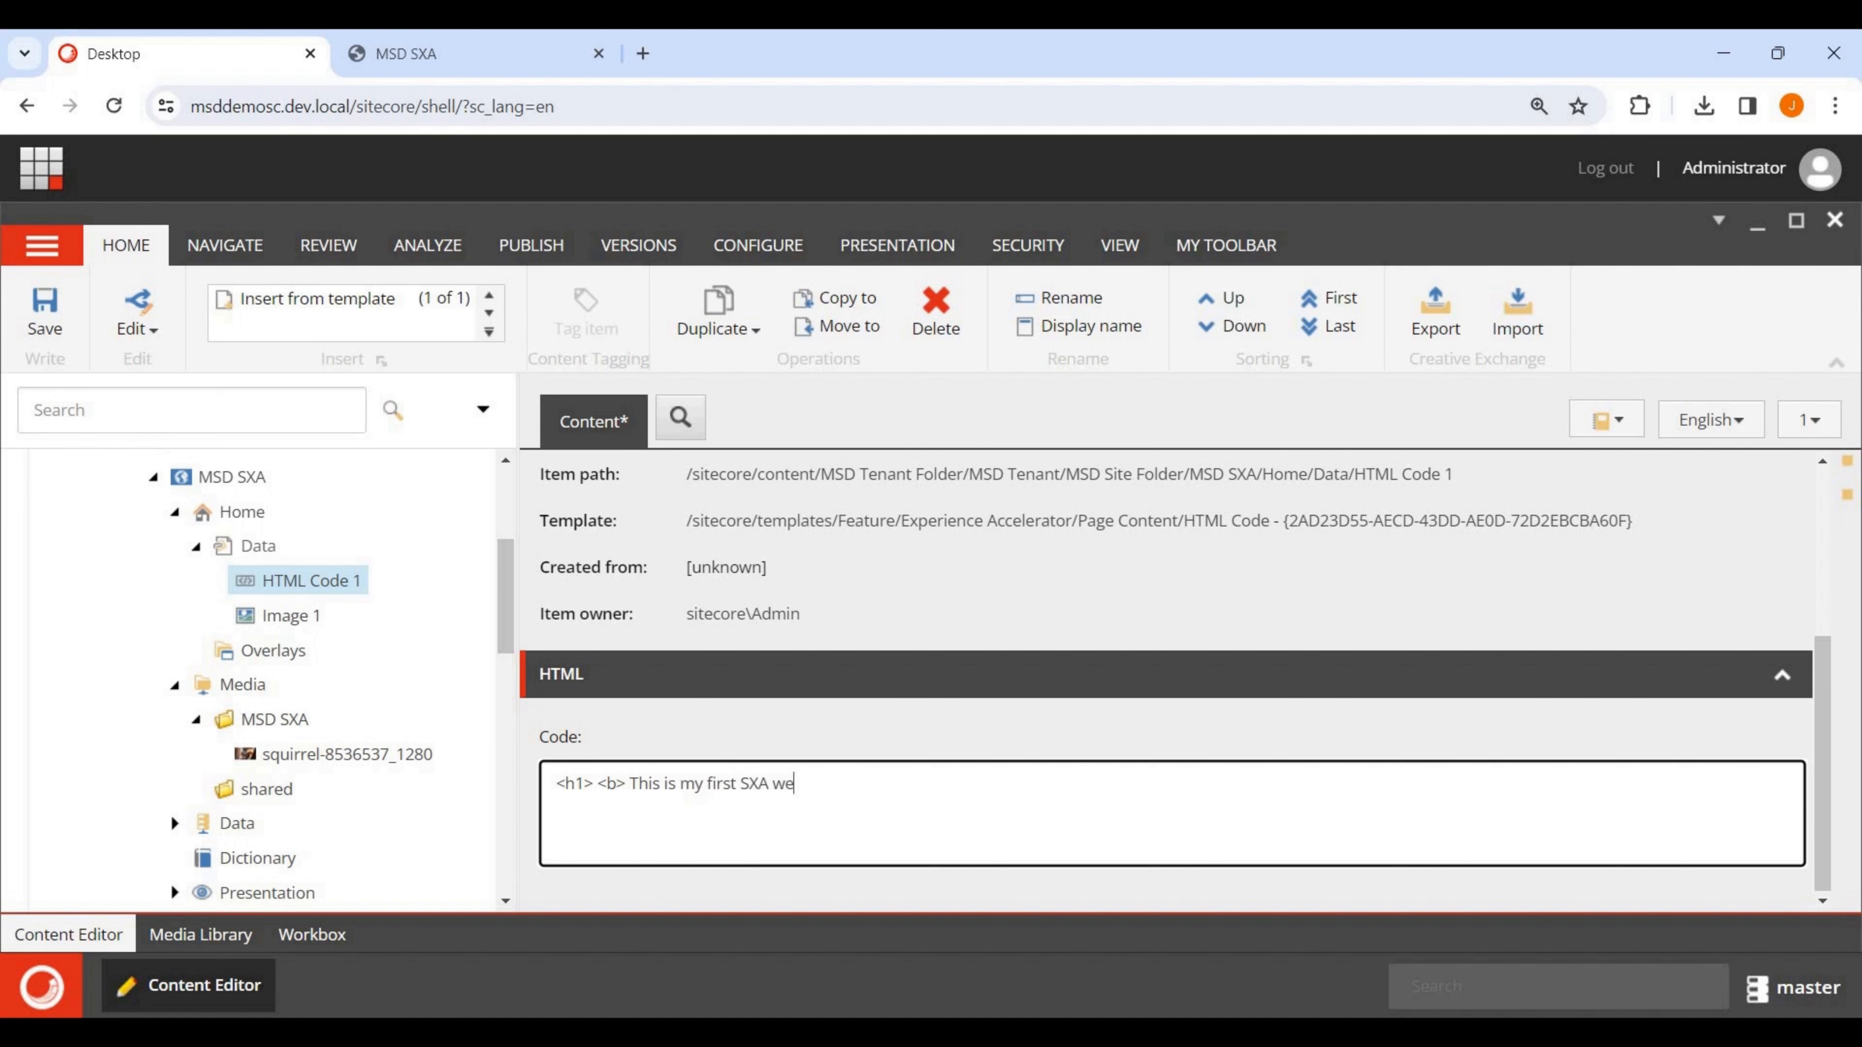
type("bsite </b> </h1>")
key("ctrl+s")
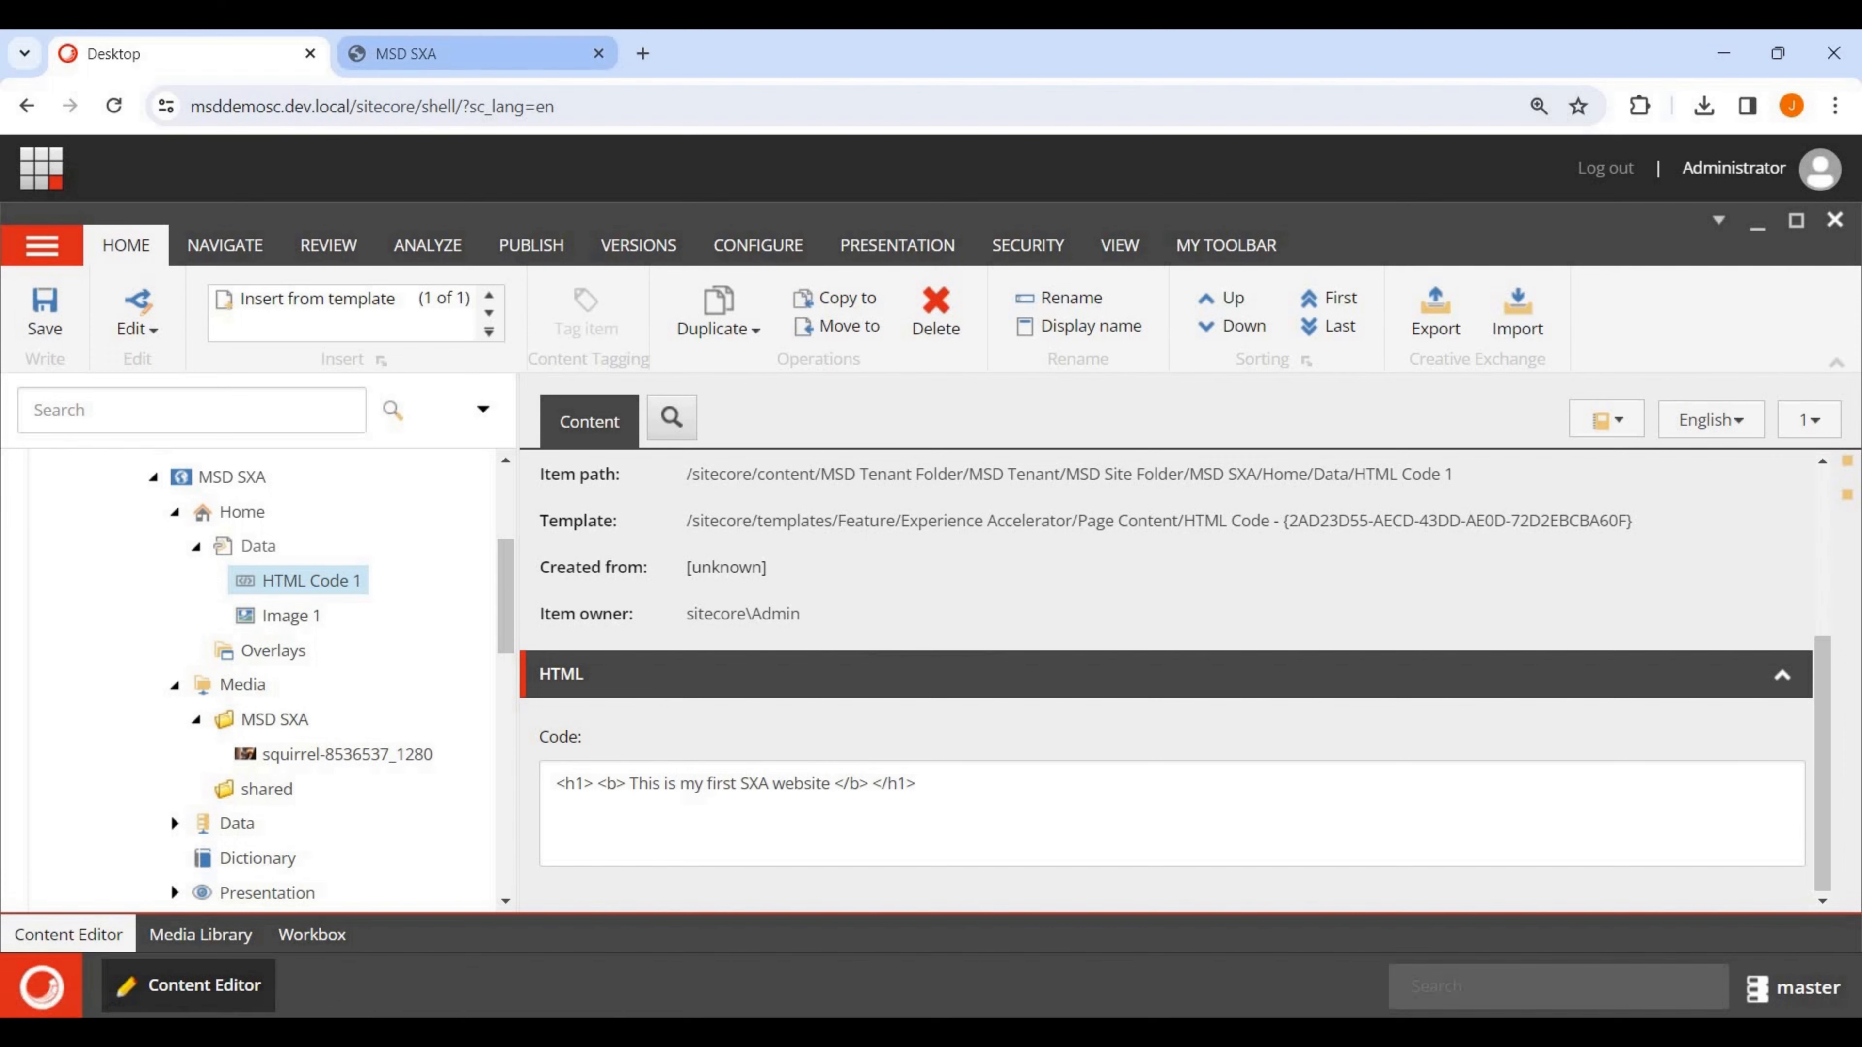
Switch to the Experience Editor and reload the Home page to load the saved HTML content.
left_click(469, 53)
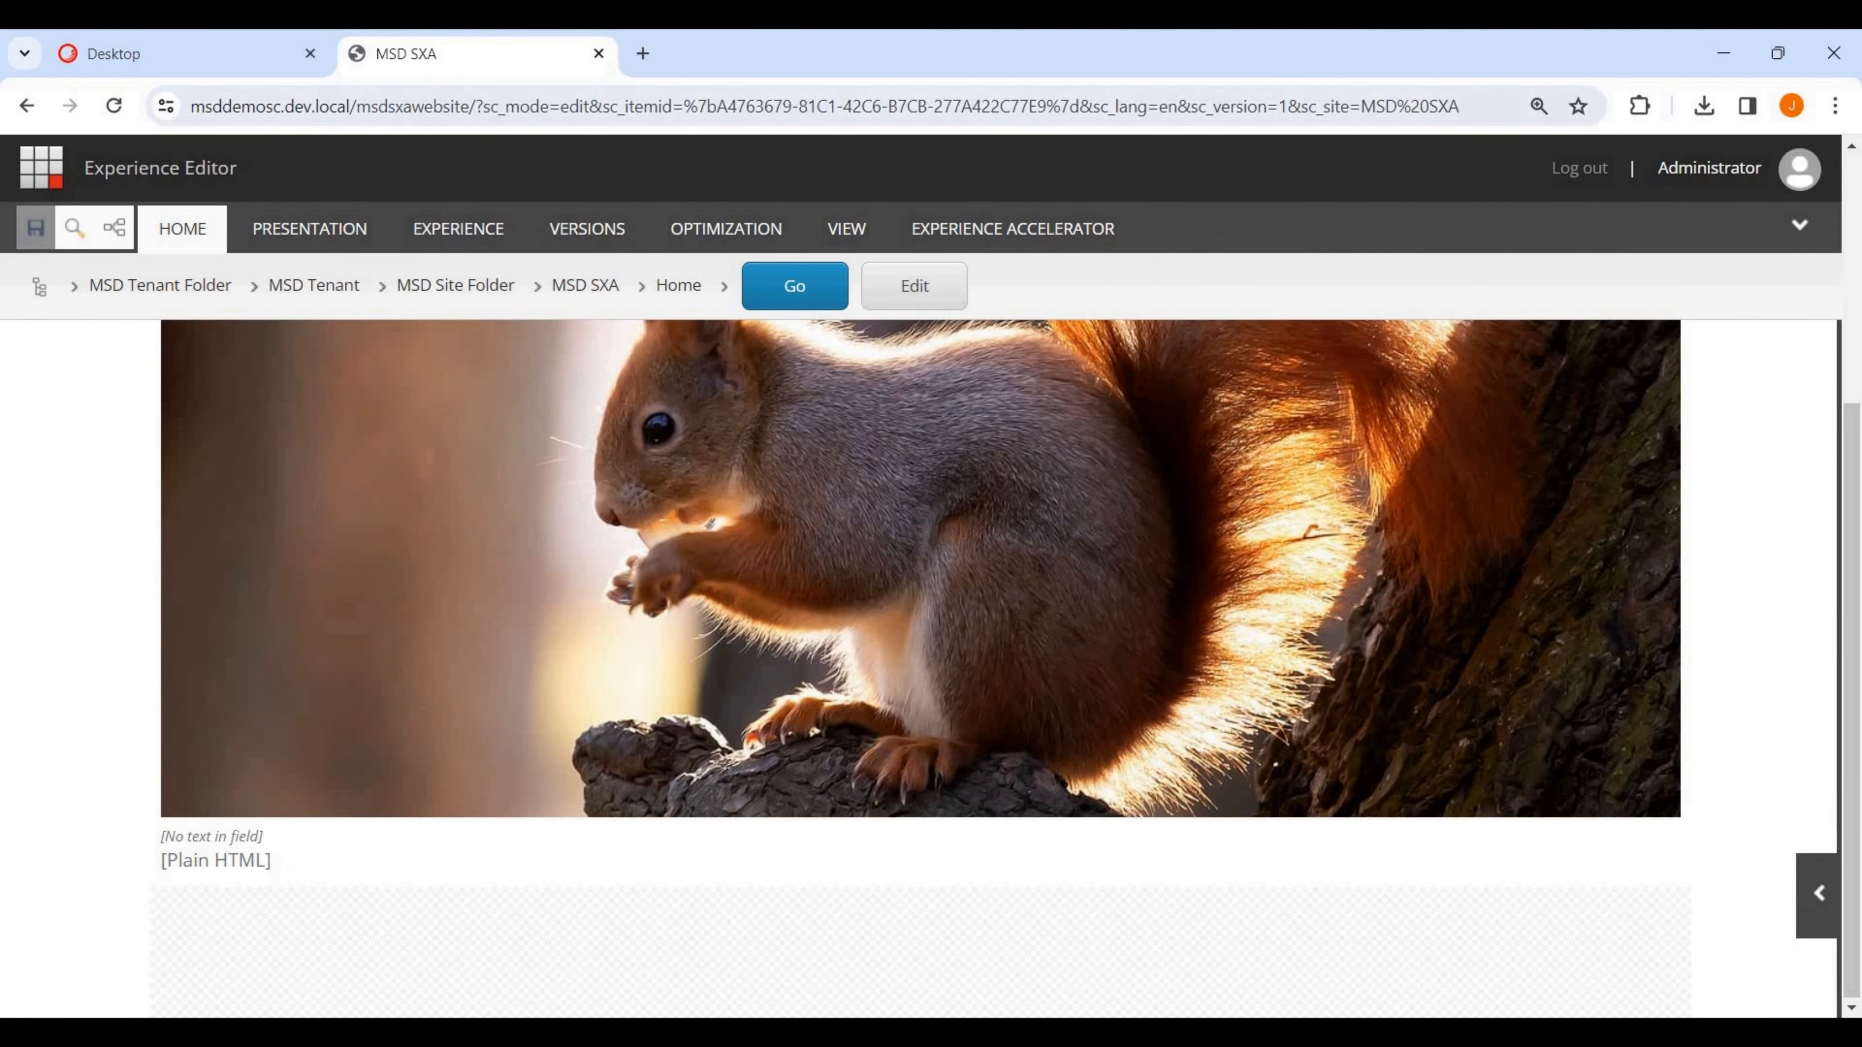
key("ctrl+l")
key("Return")
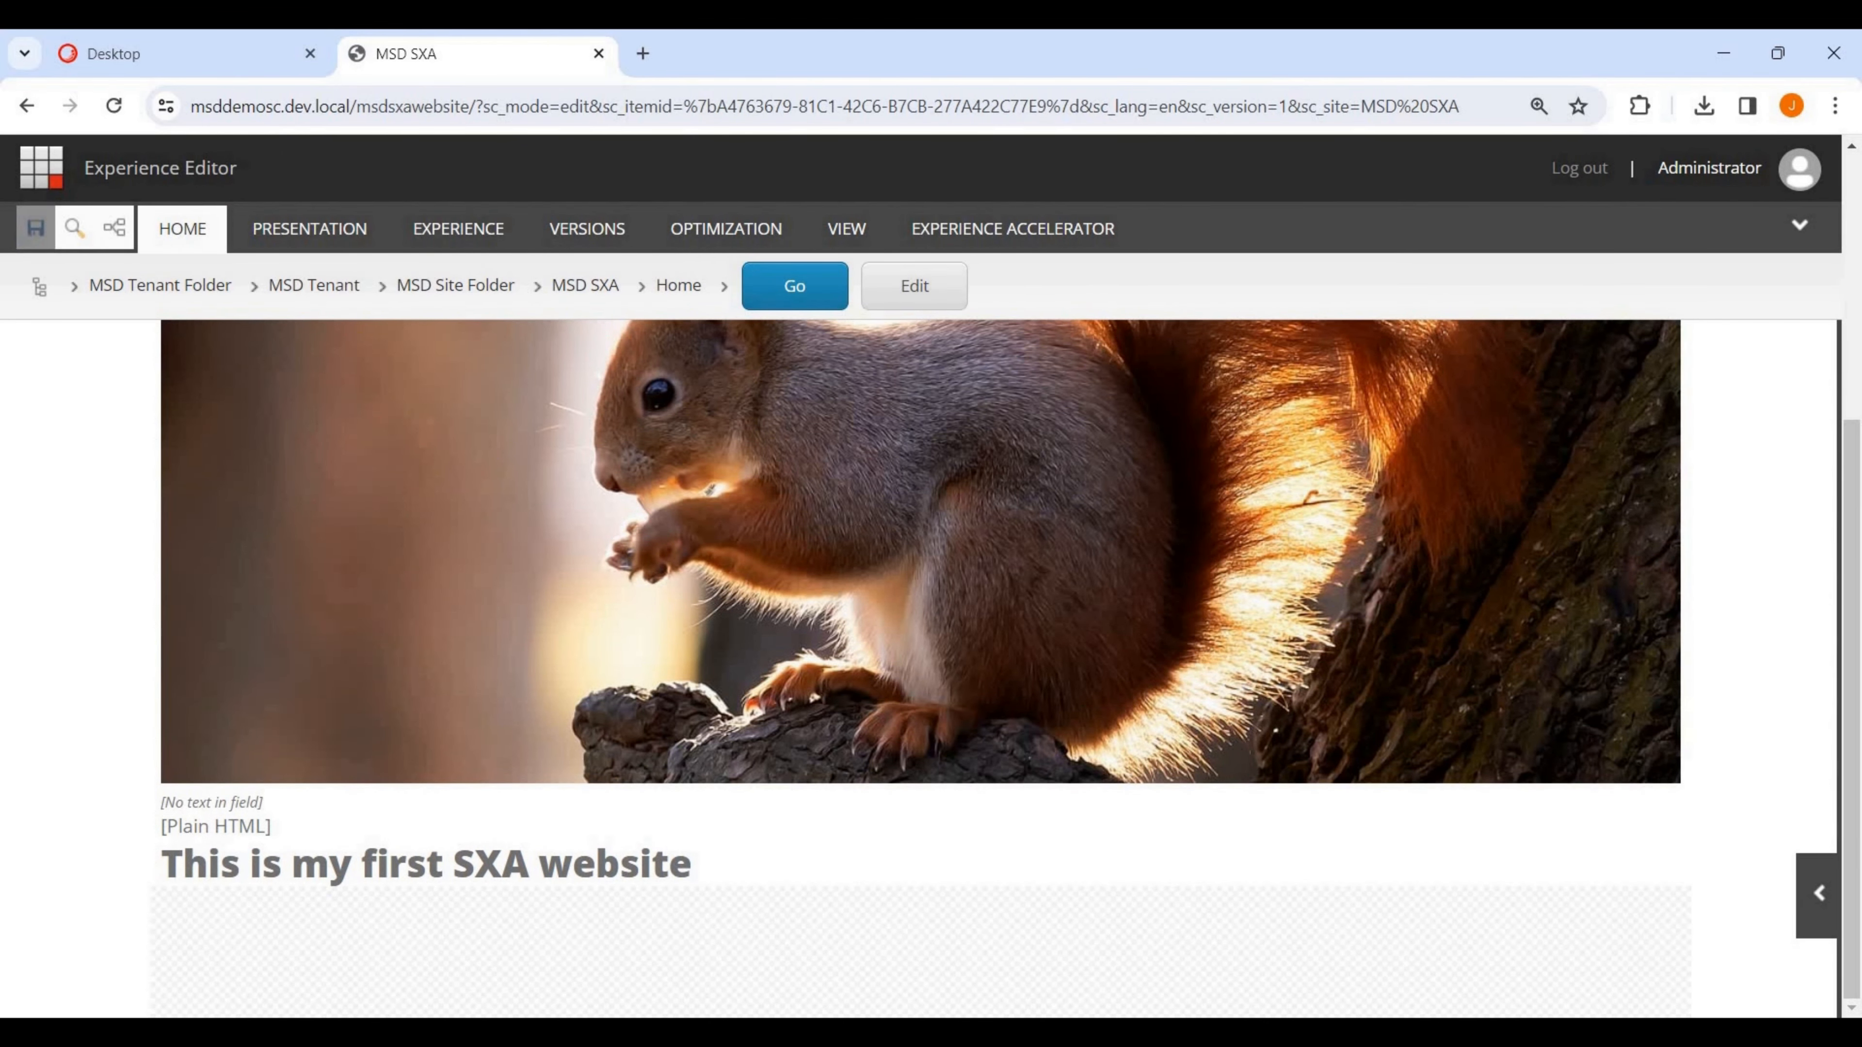
Add a Divider rendering from the Page Structure category to the main placeholder, below the Plain HTML rendering.
left_click(921, 952)
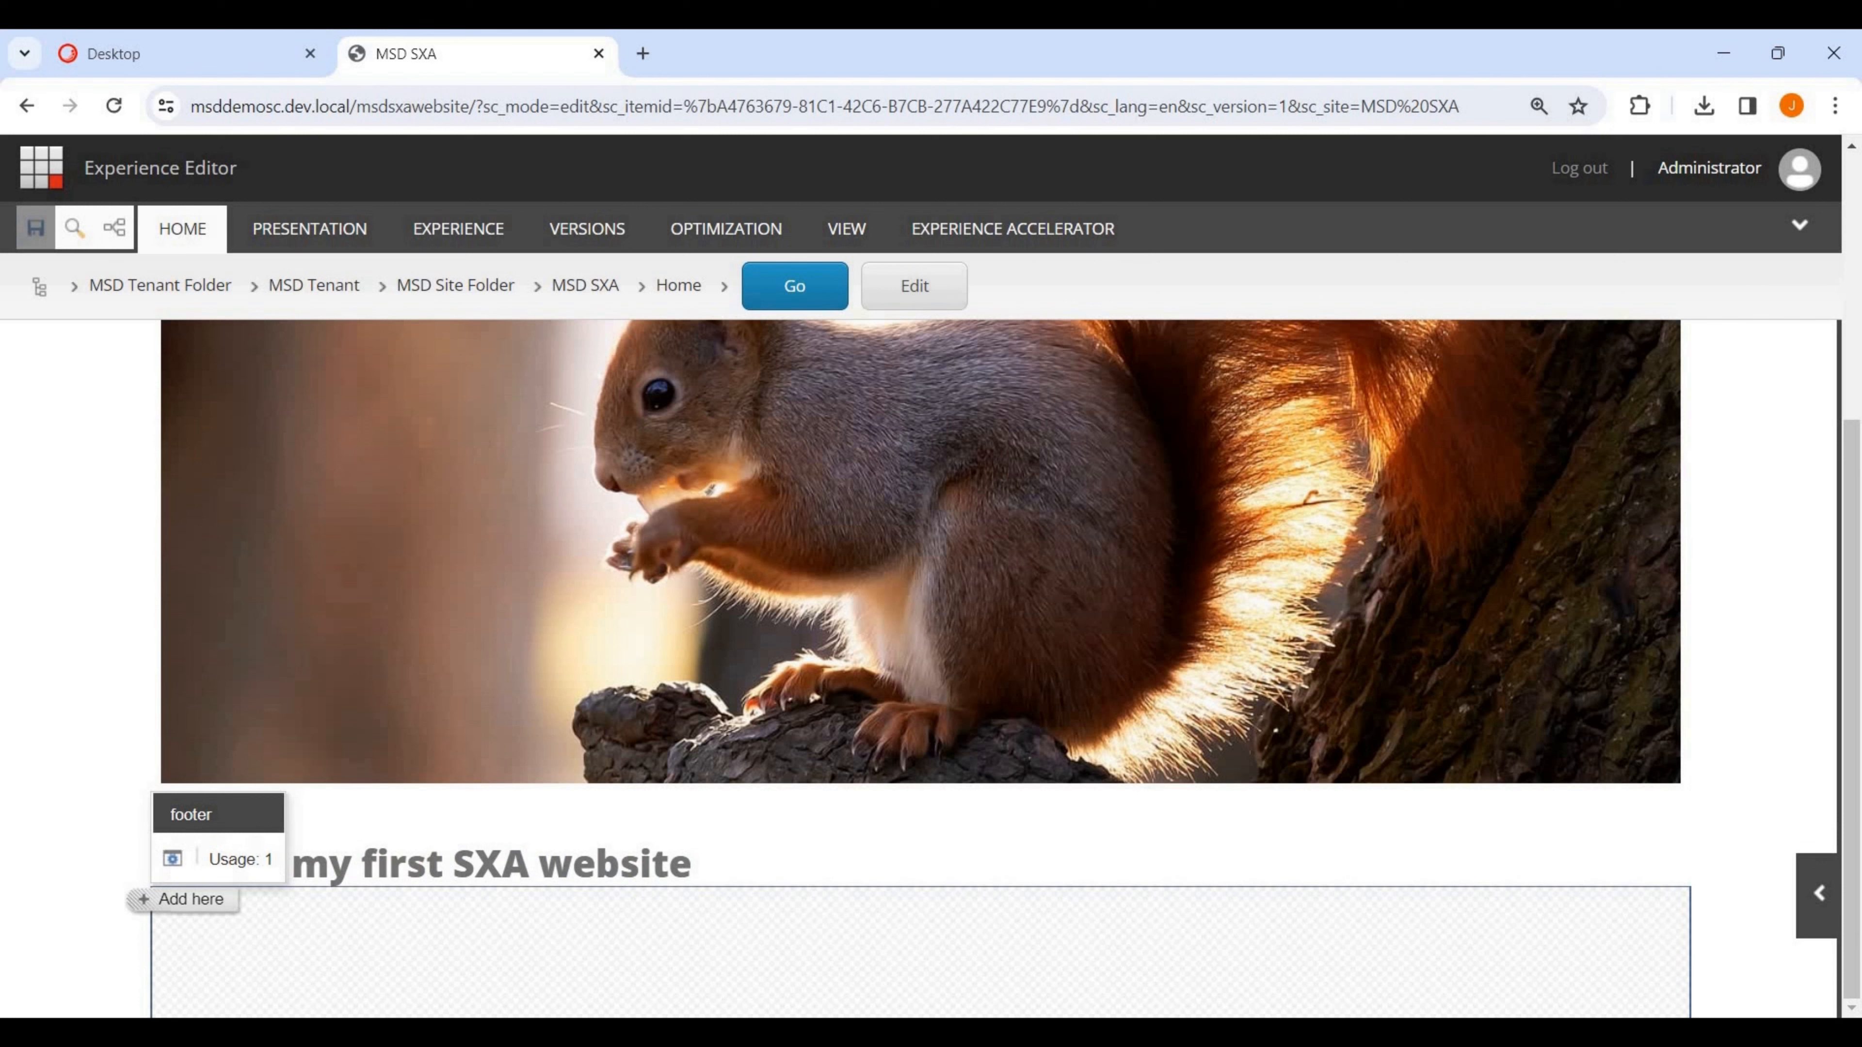
left_click(920, 852)
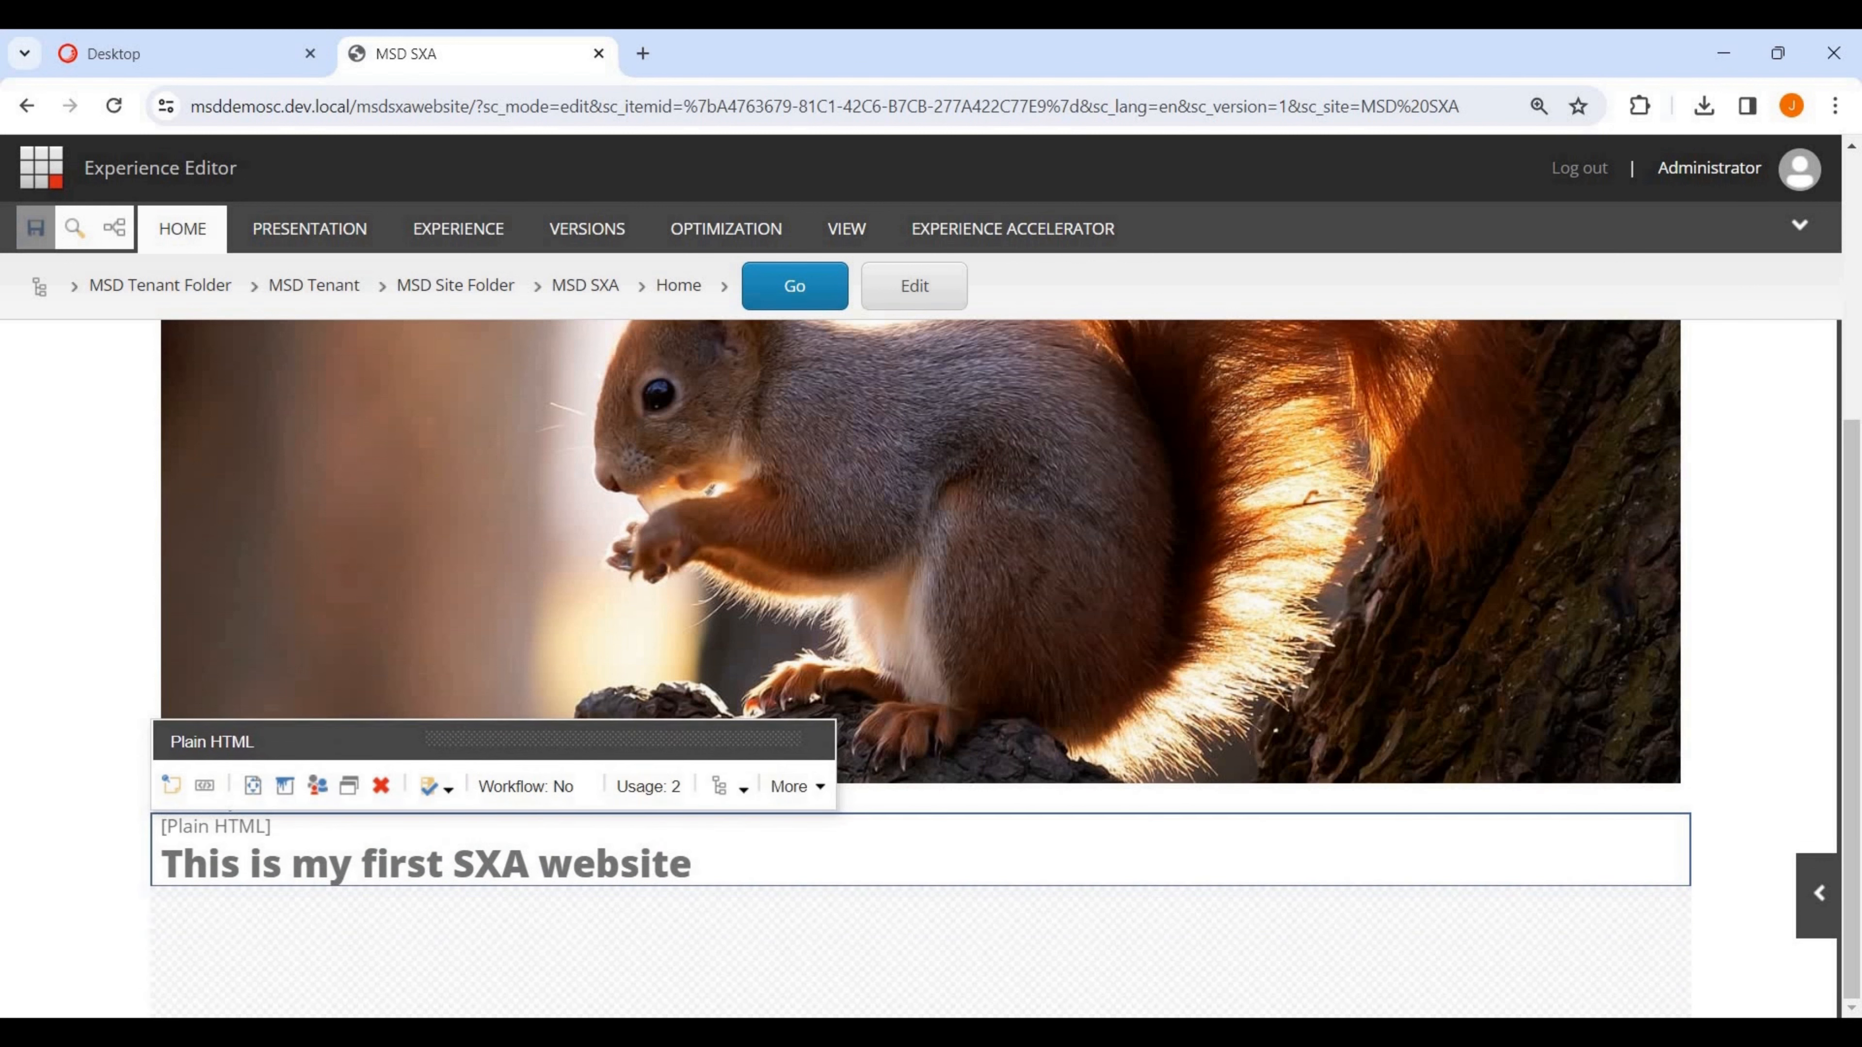
left_click(723, 784)
left_click(780, 824)
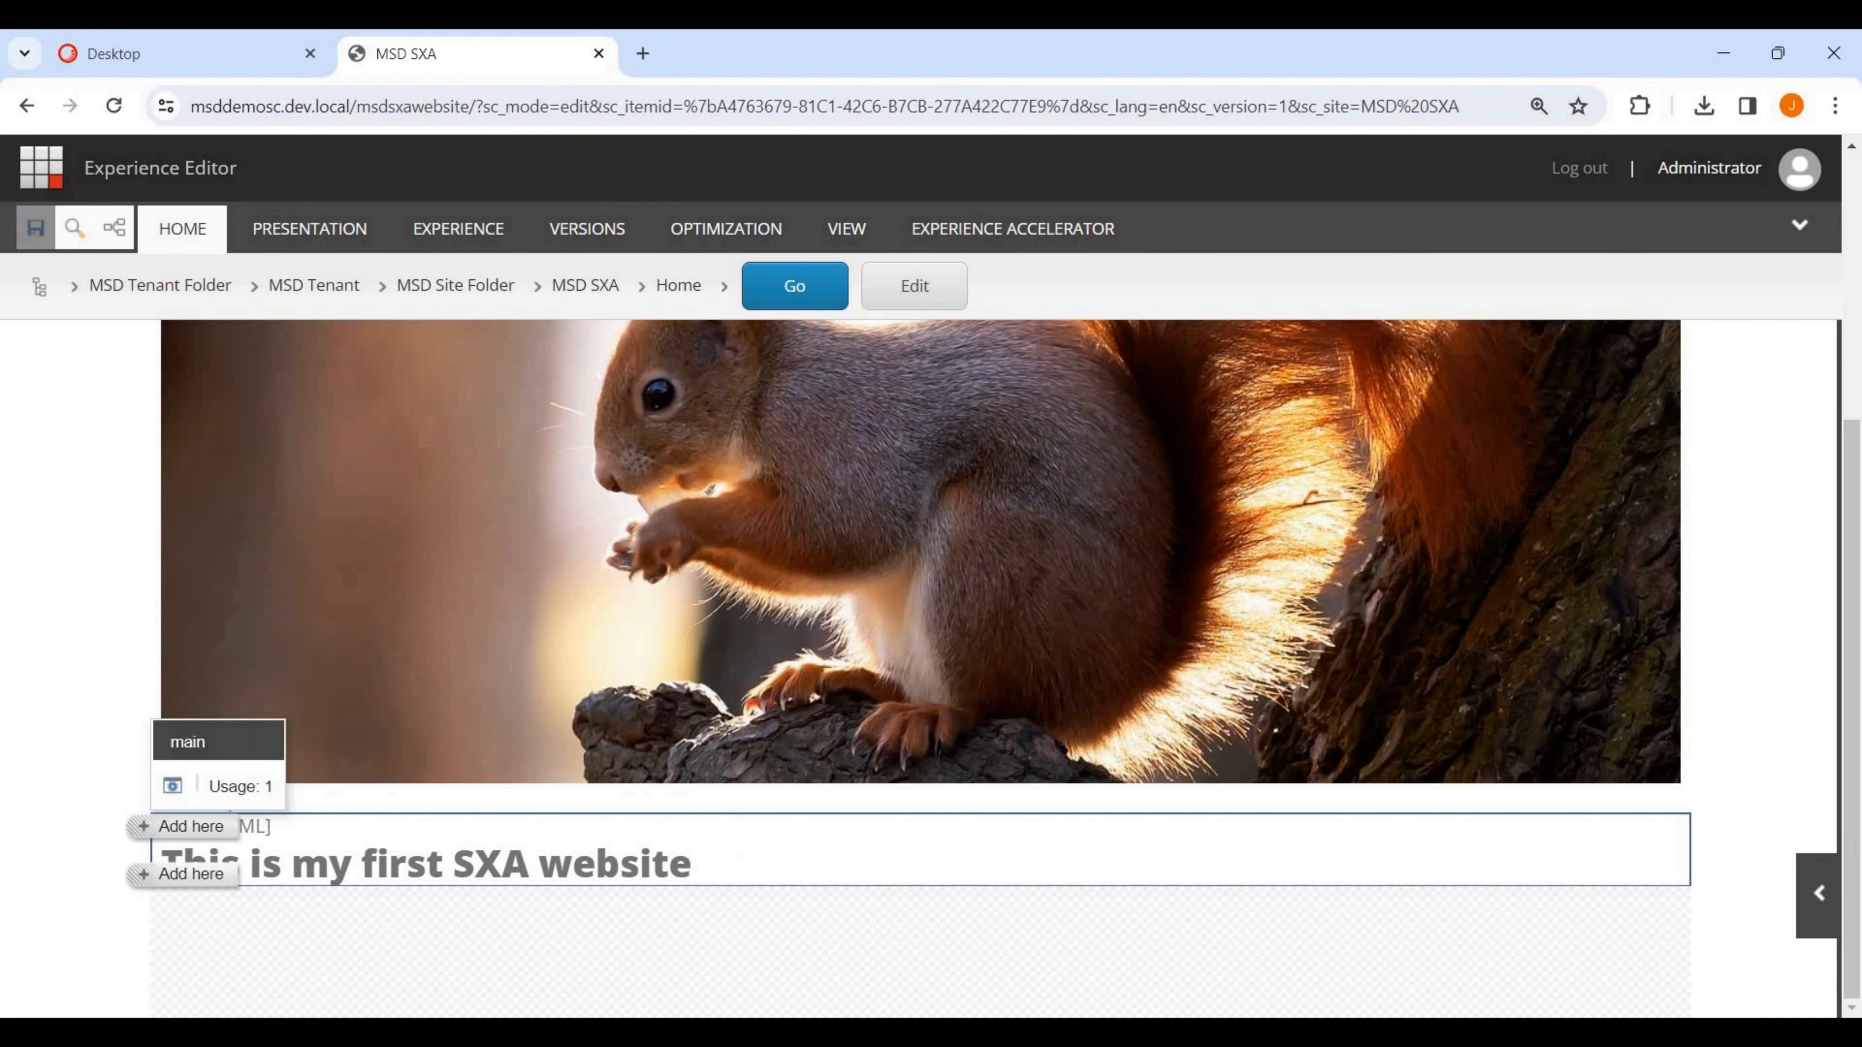
left_click(183, 873)
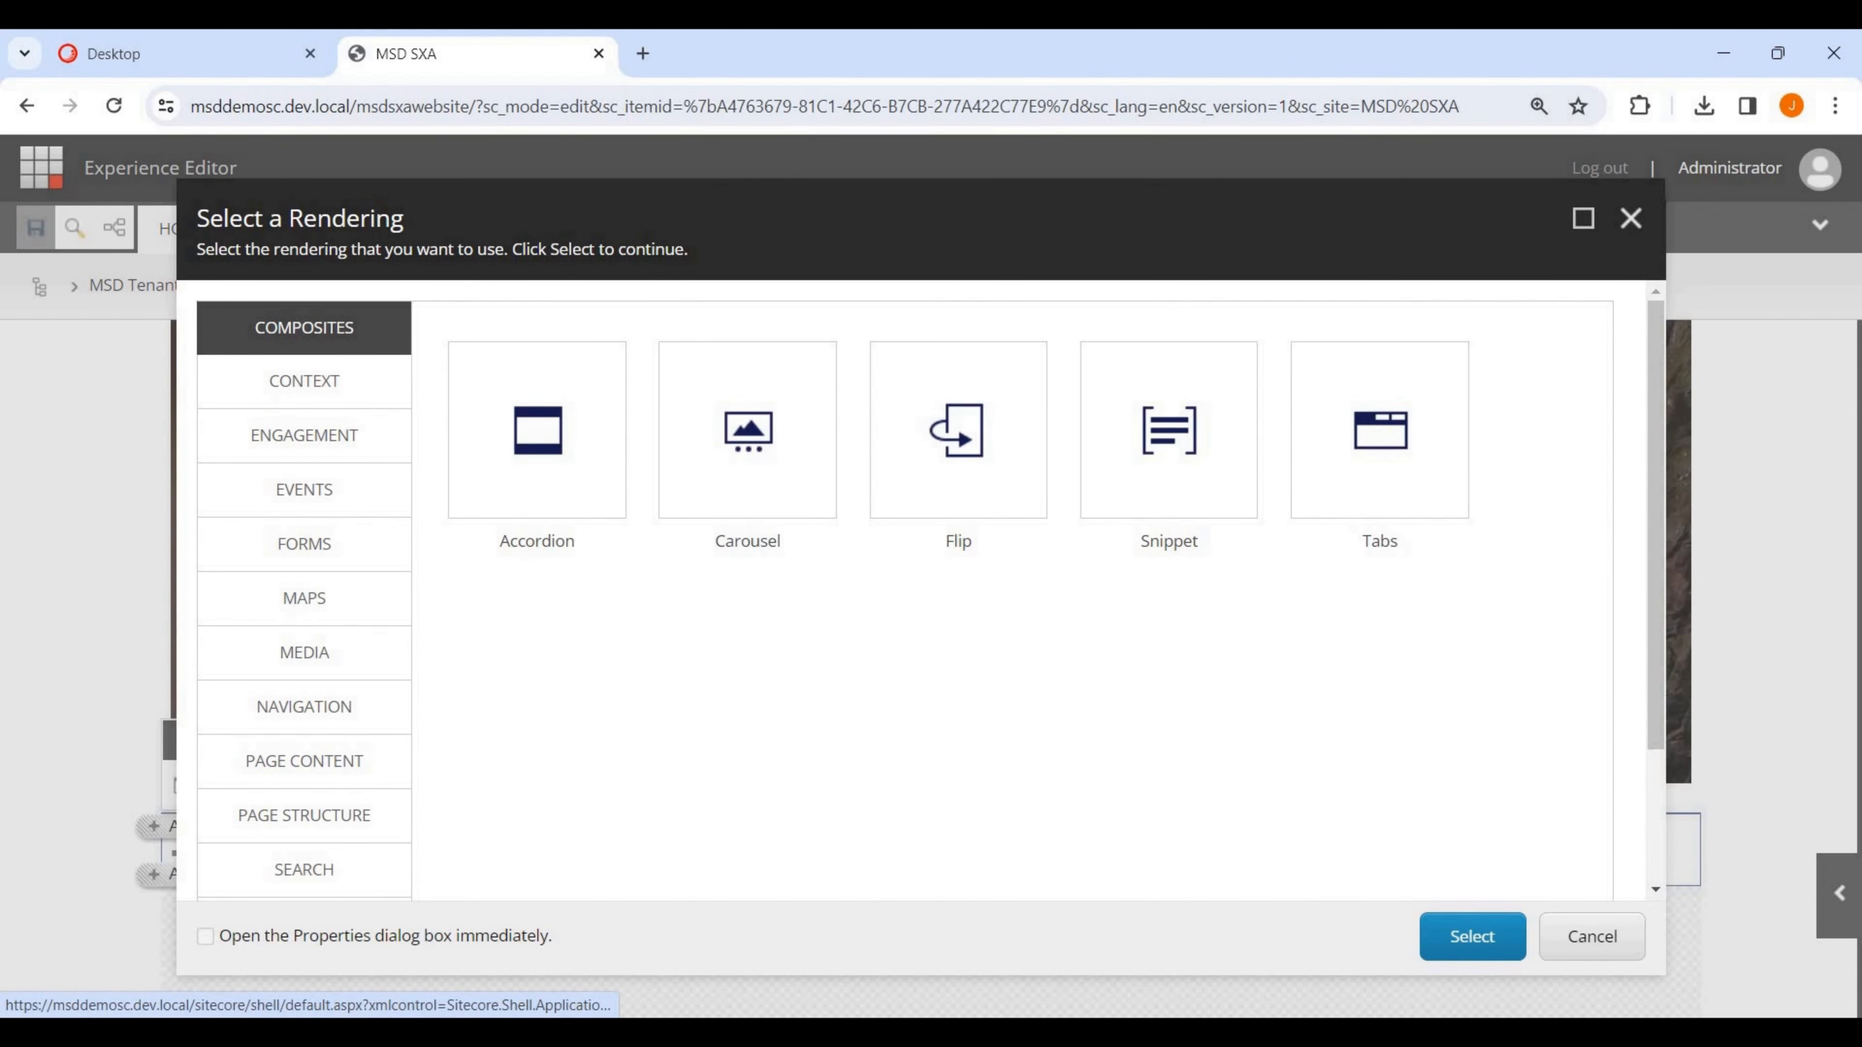
scroll(305, 697, "down", 1)
left_click(304, 640)
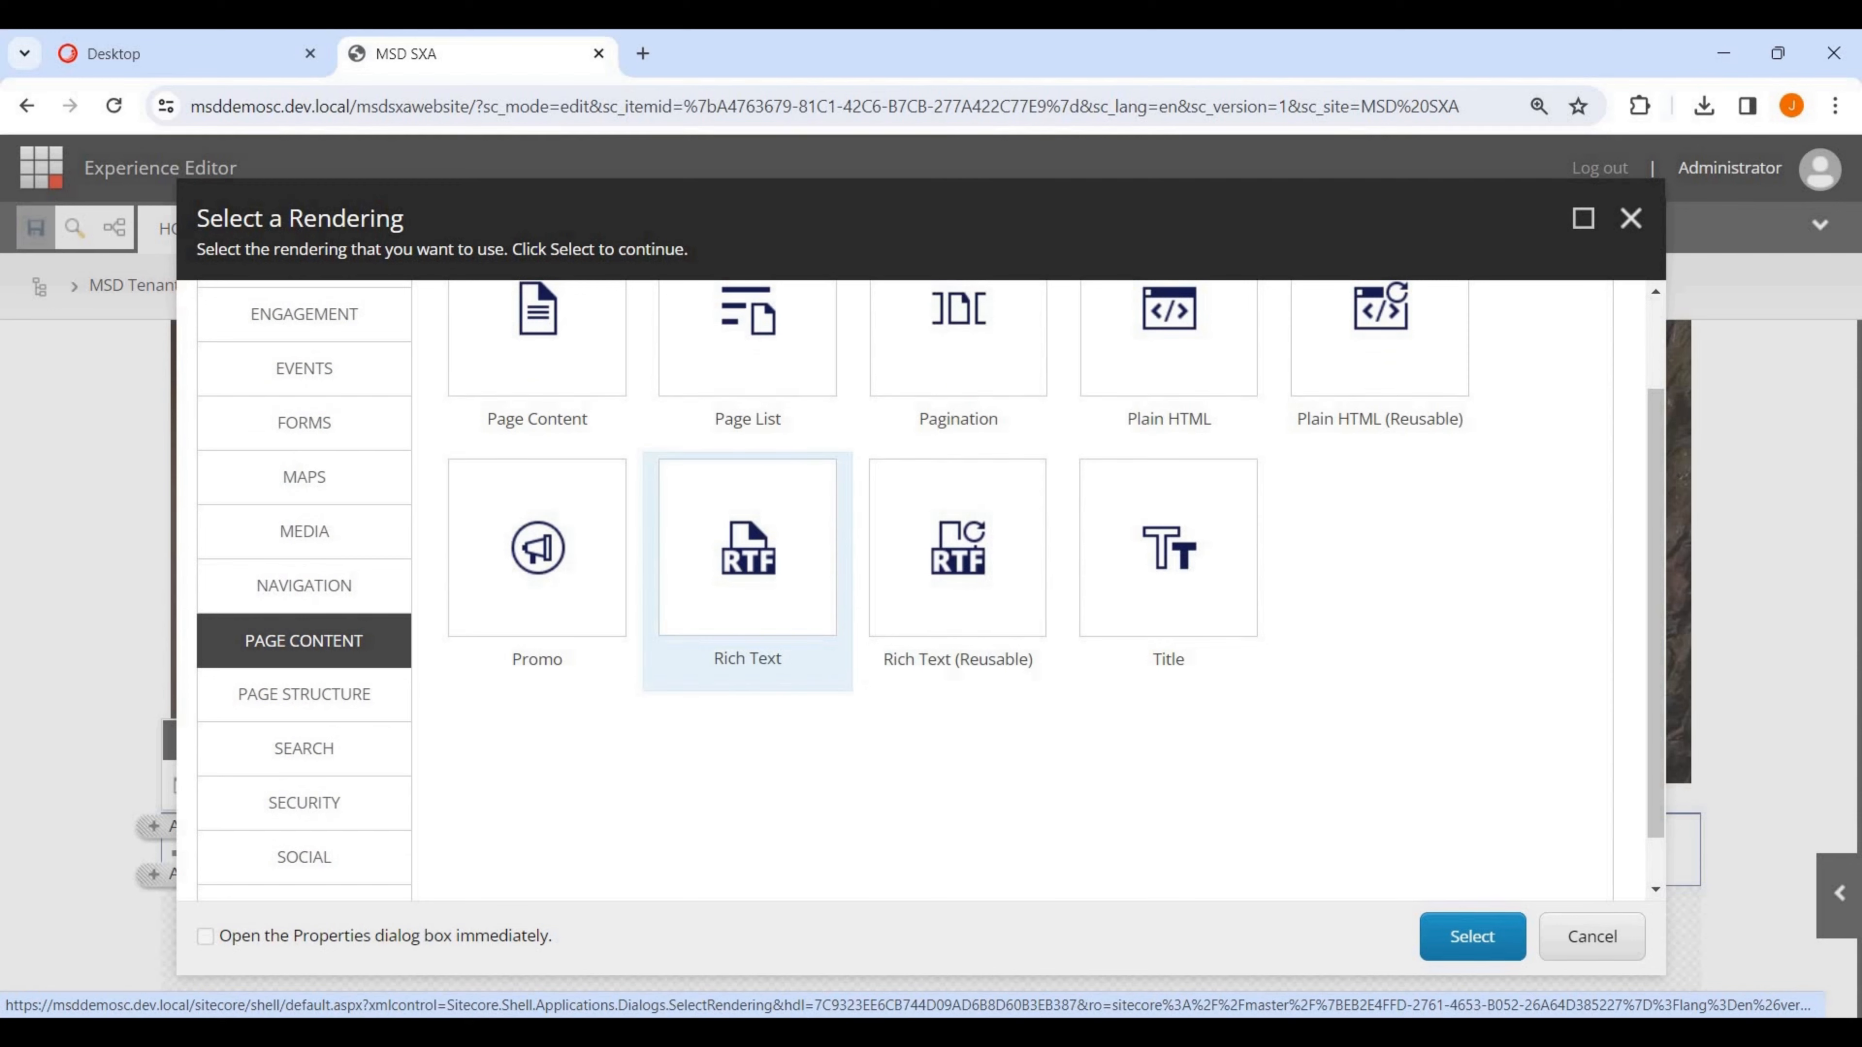
scroll(958, 455, "up", 2)
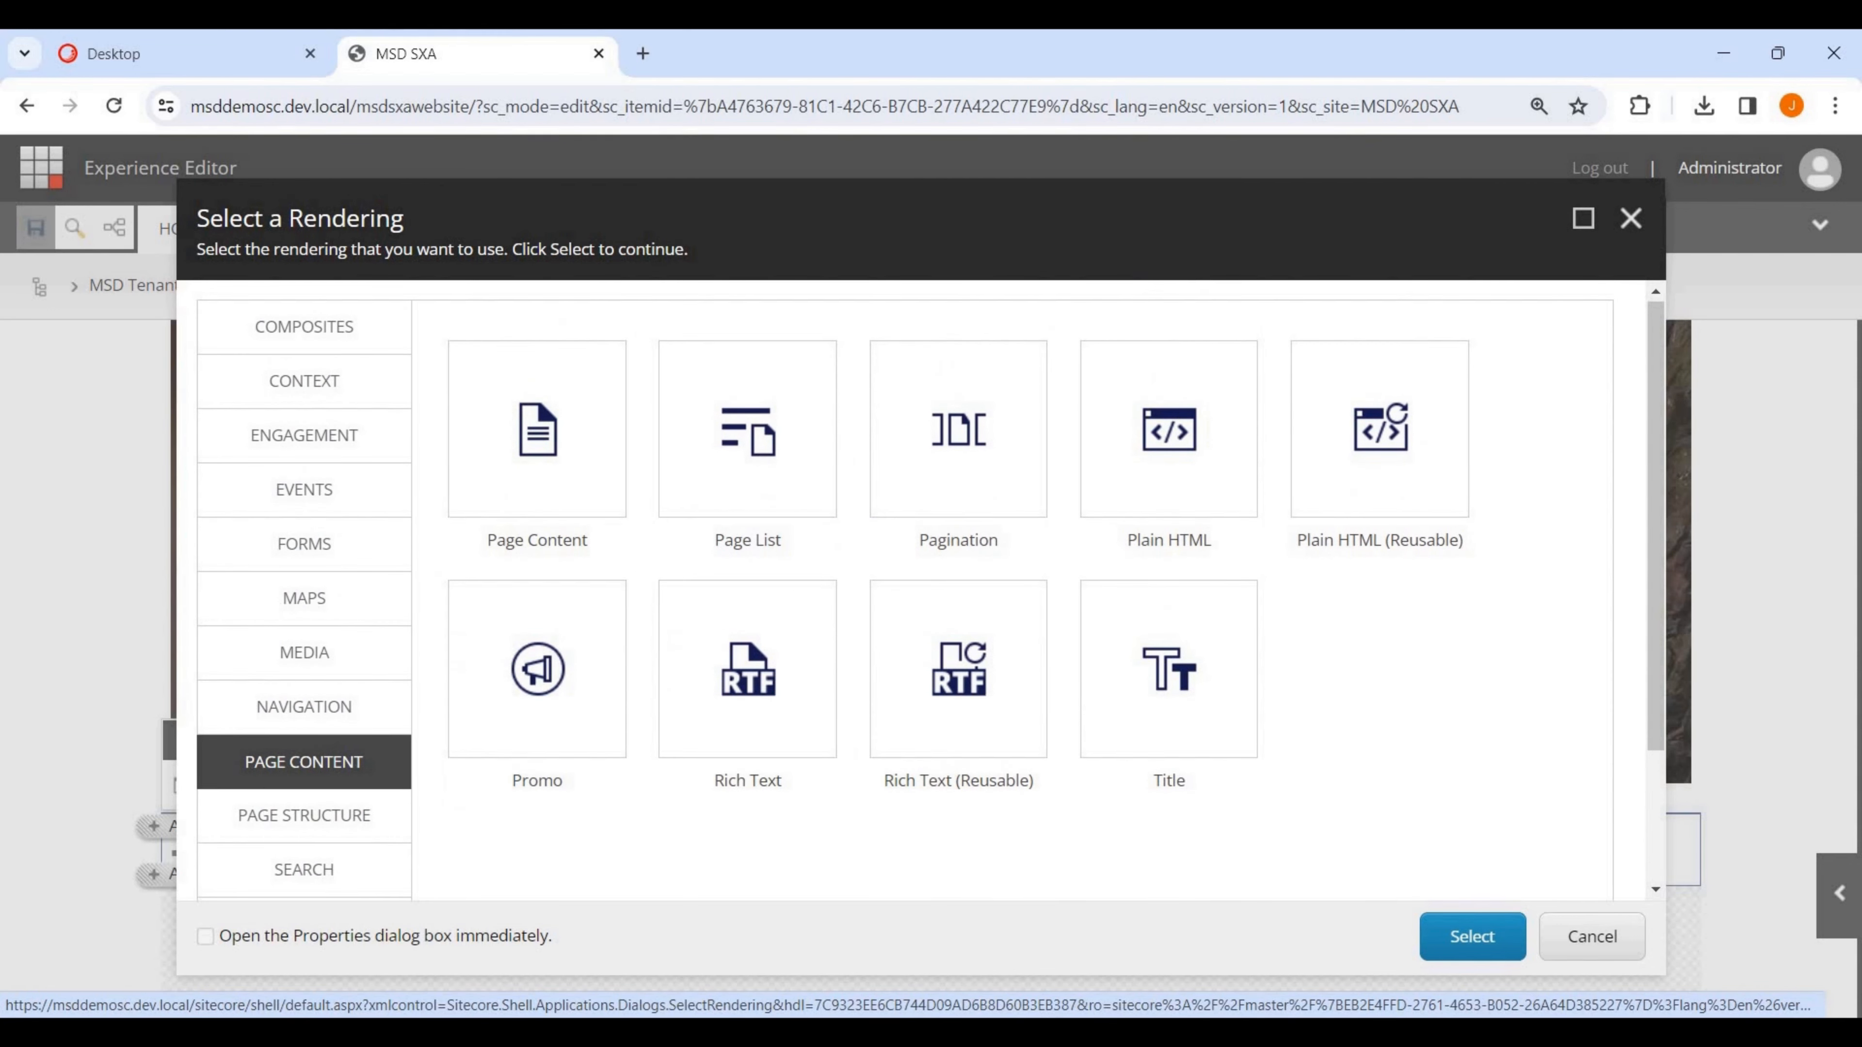
scroll(304, 697, "down", 2)
left_click(304, 694)
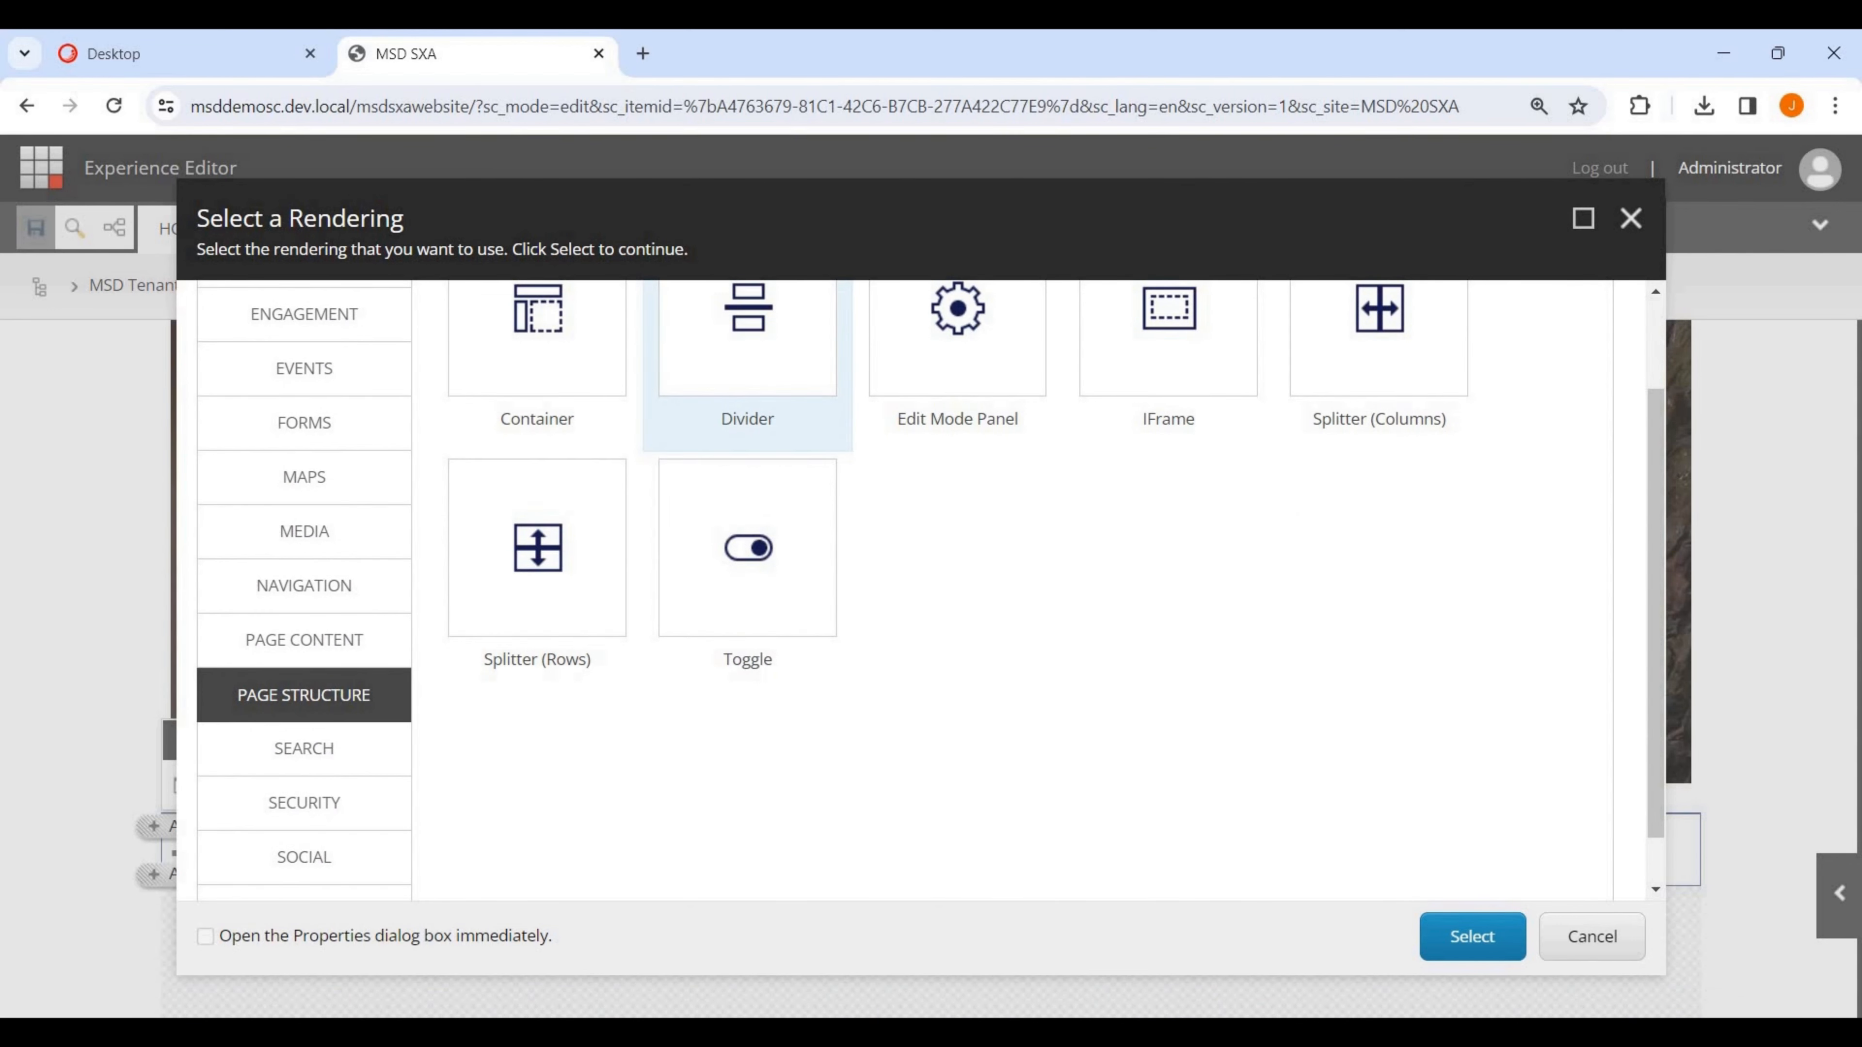
left_click(1472, 936)
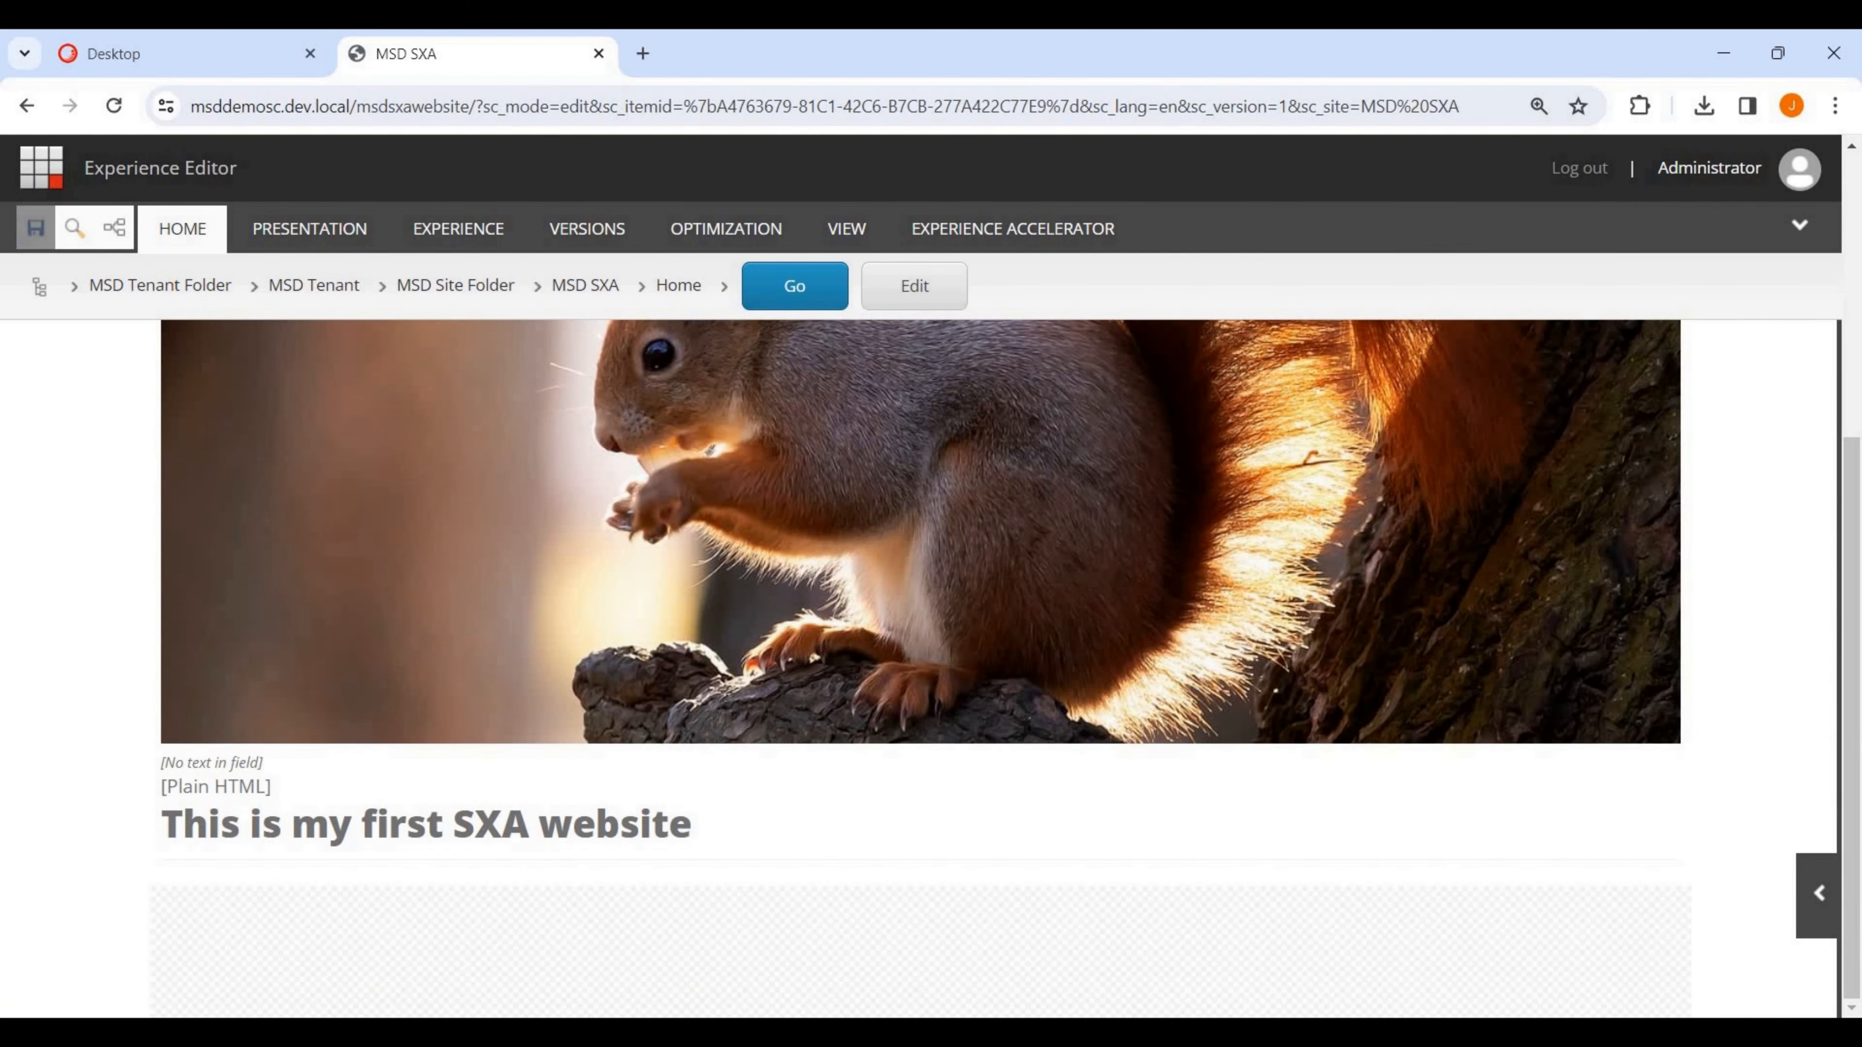
Add a Link rendering from the Navigation category to the footer placeholder.
left_click(920, 952)
left_click(183, 899)
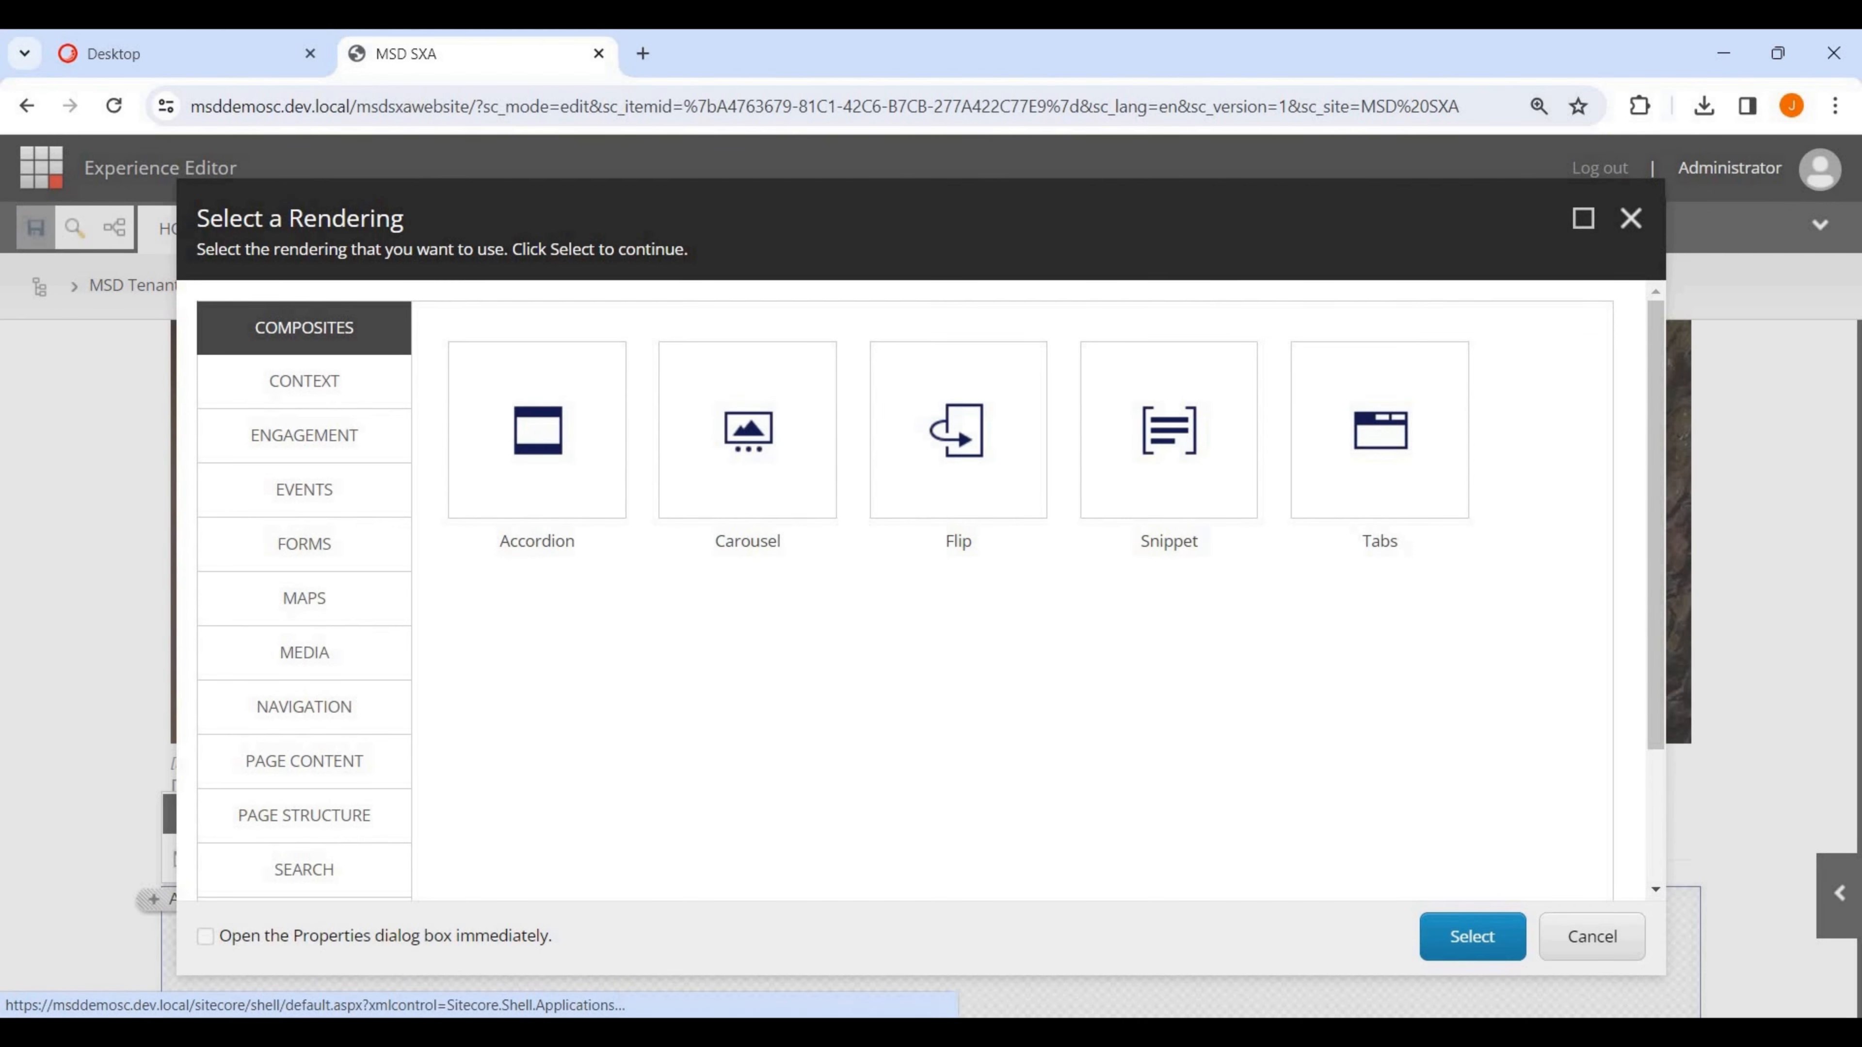
scroll(304, 653, "down", 3)
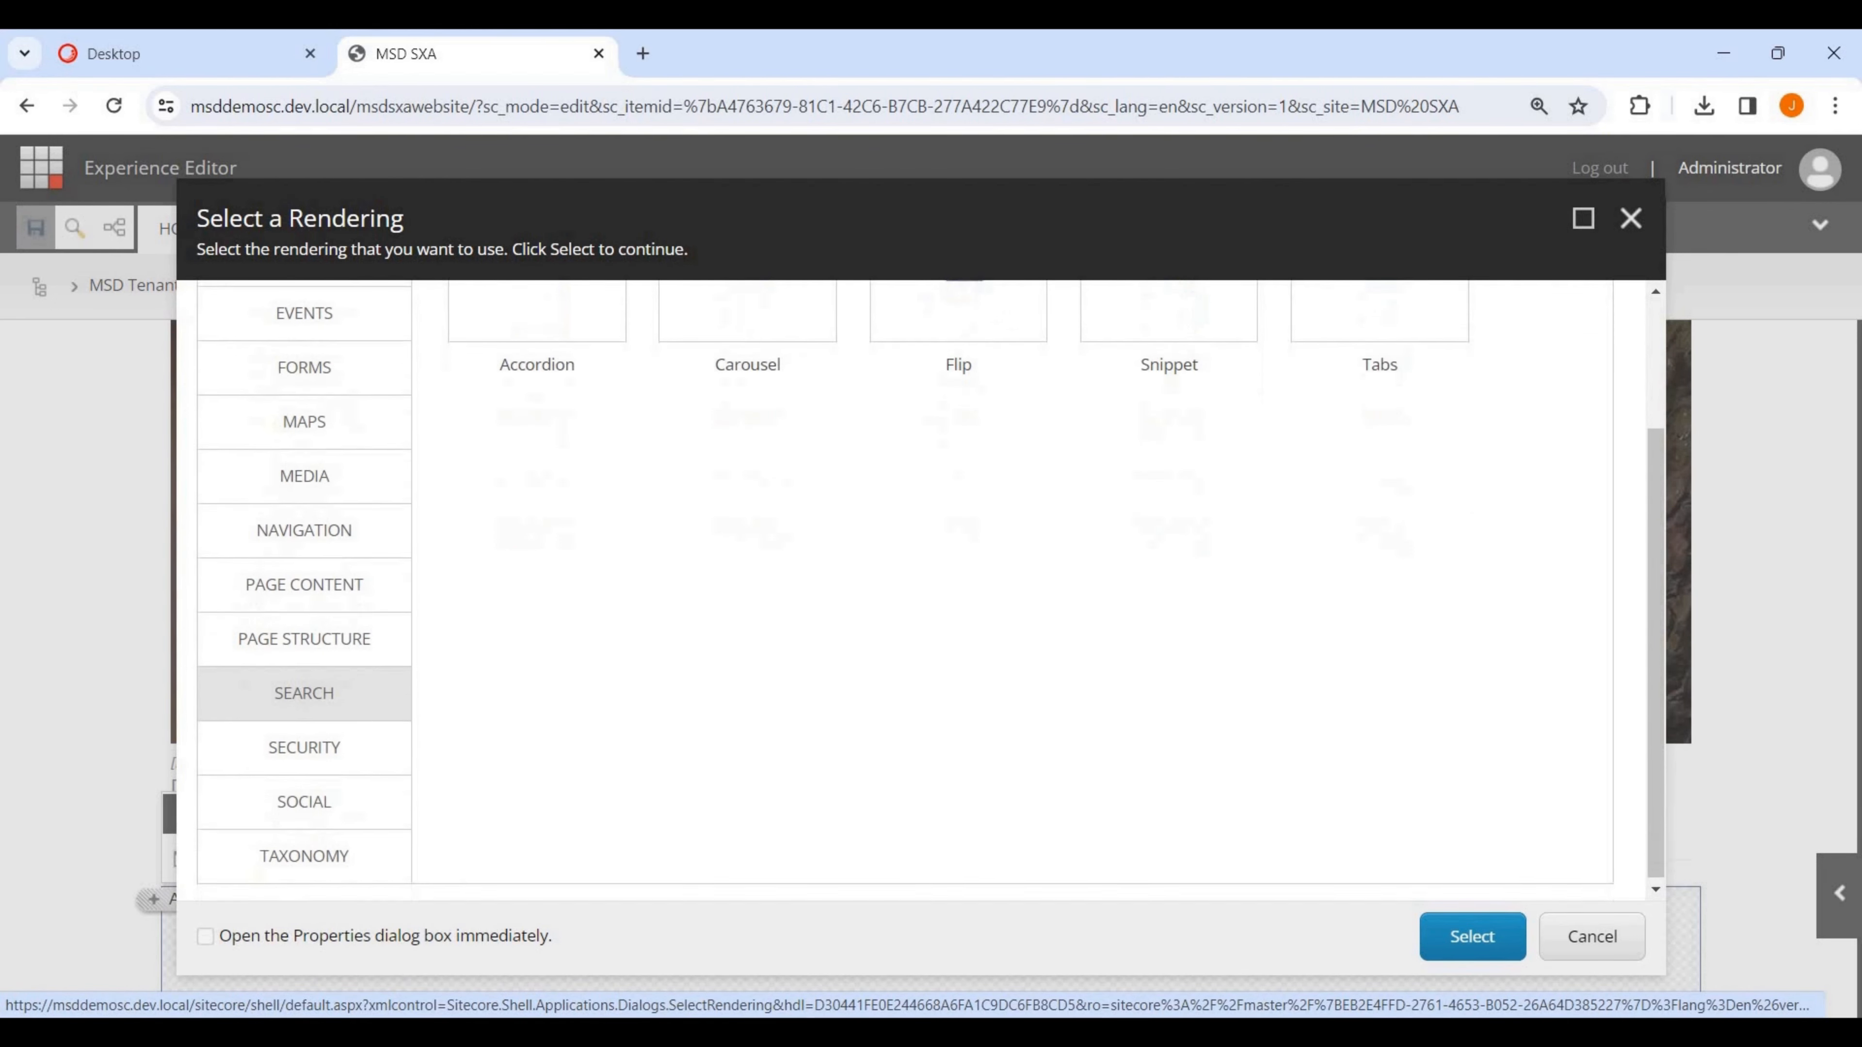
left_click(304, 634)
scroll(747, 689, "up", 3)
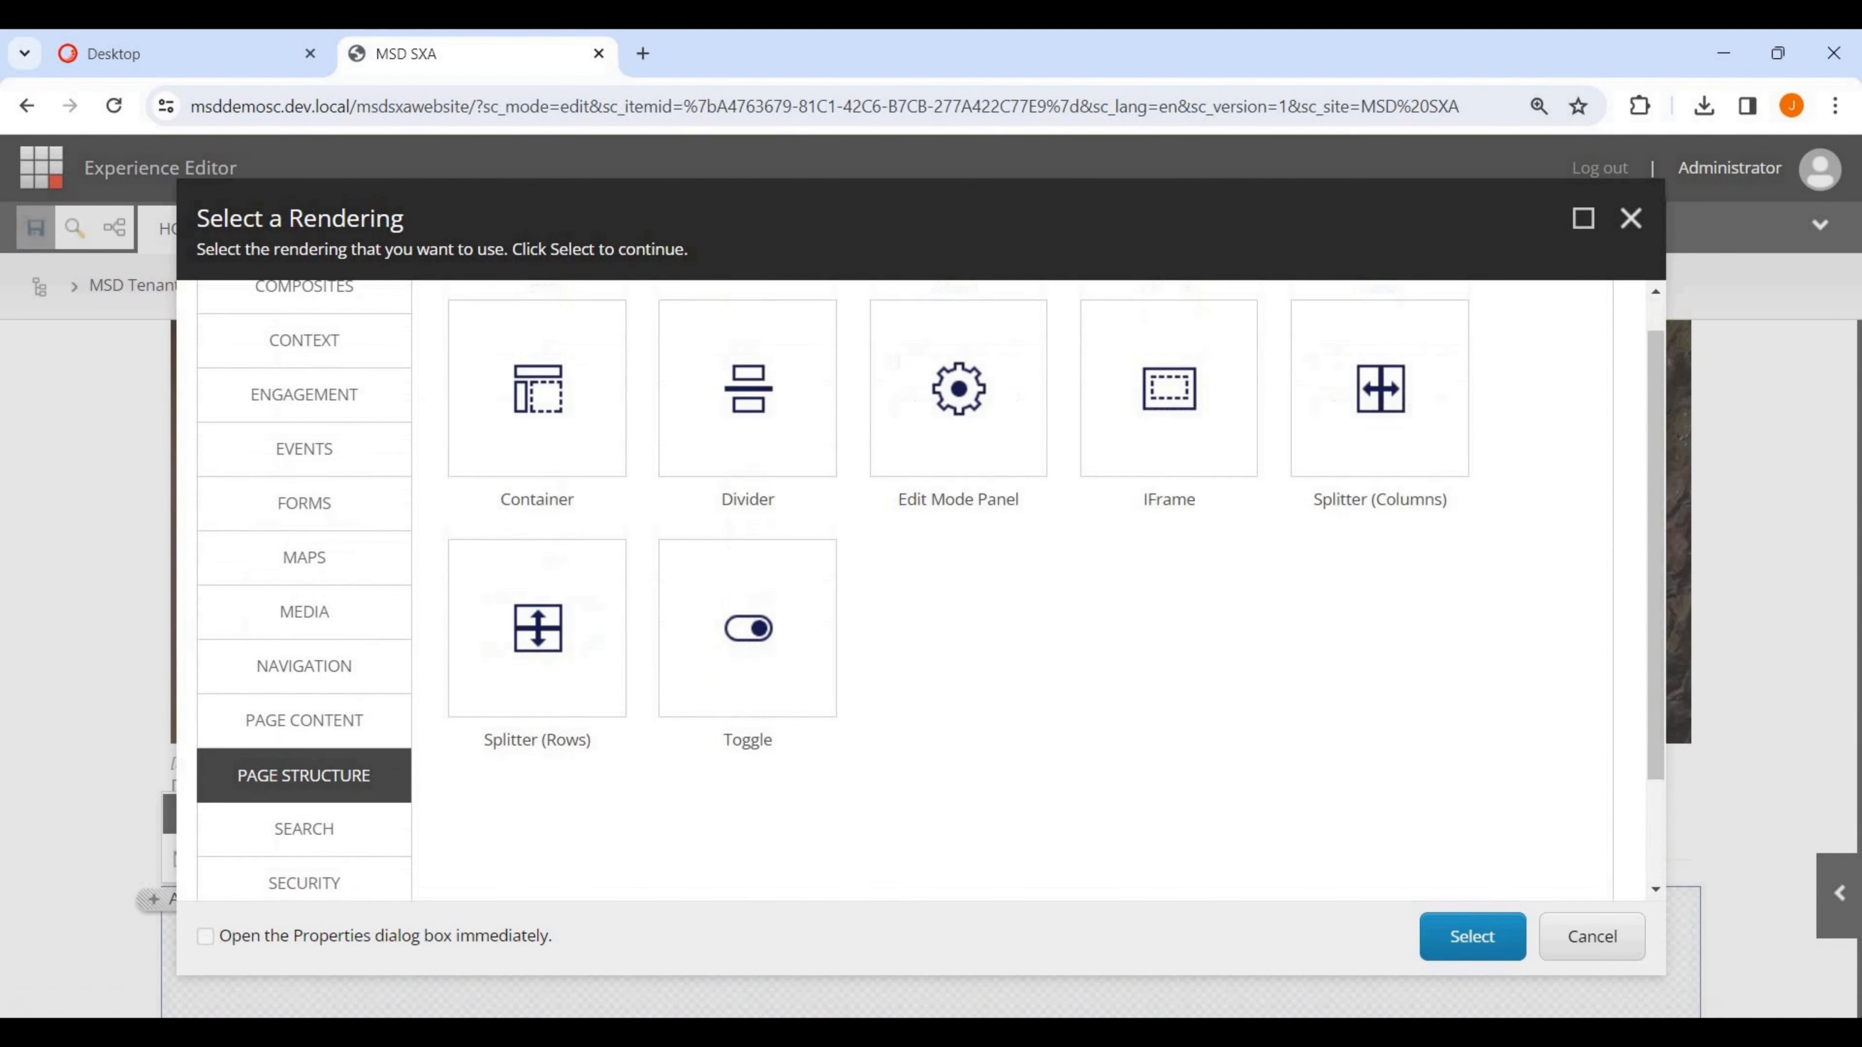
left_click(305, 708)
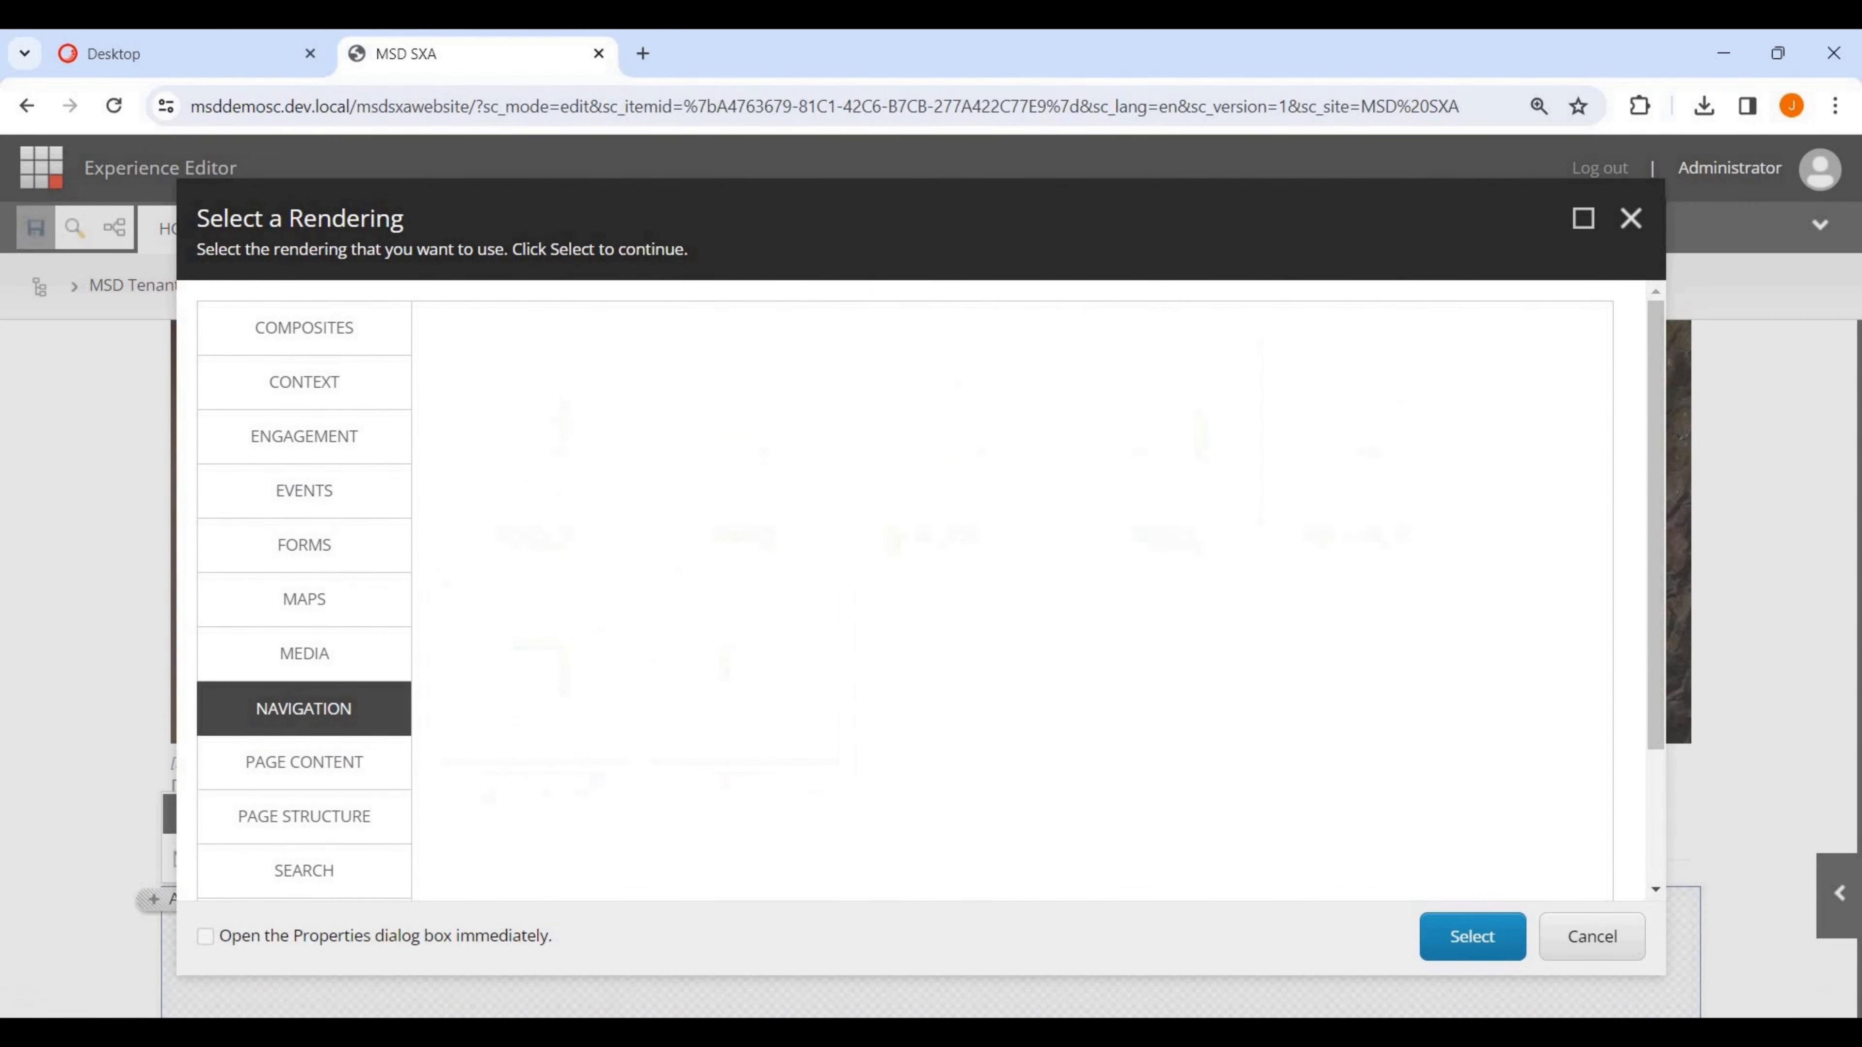
left_click(959, 400)
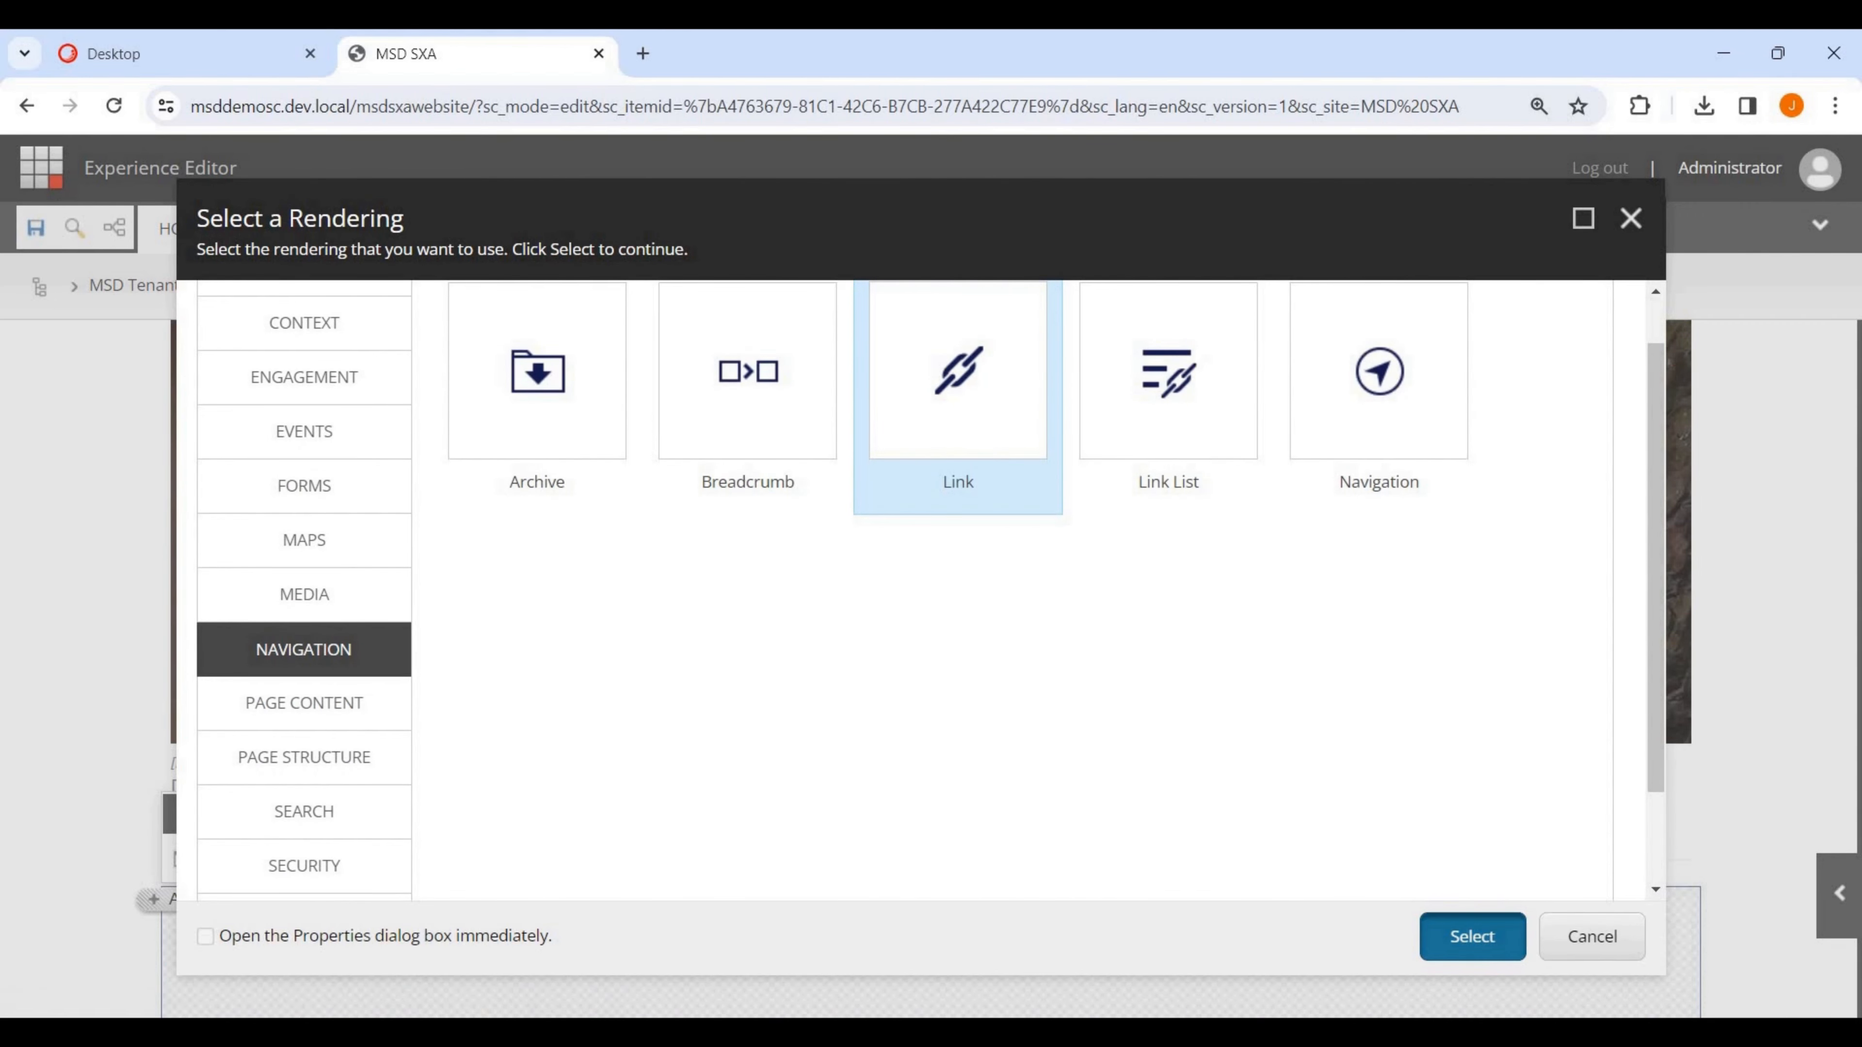
left_click(1472, 937)
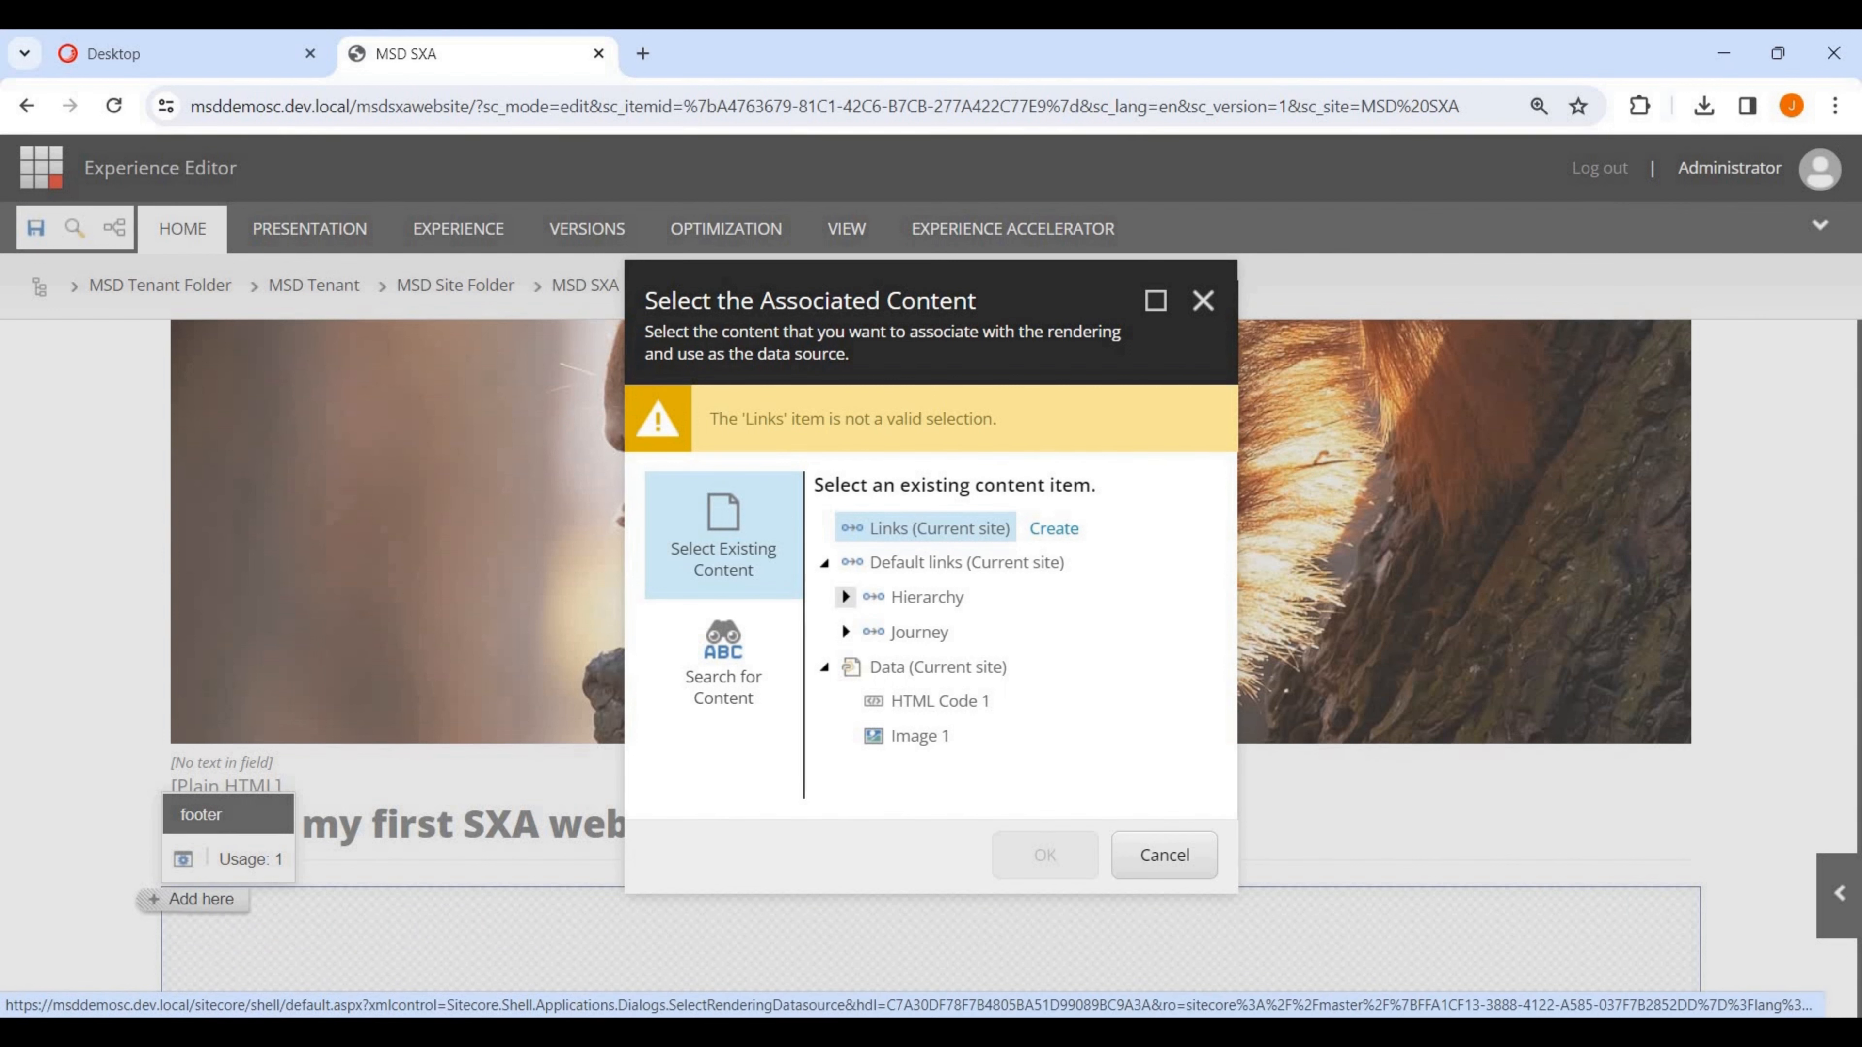
Check the default Hierarchy and Journey links, and create a Links Folder item under the current site's Links.
left_click(845, 597)
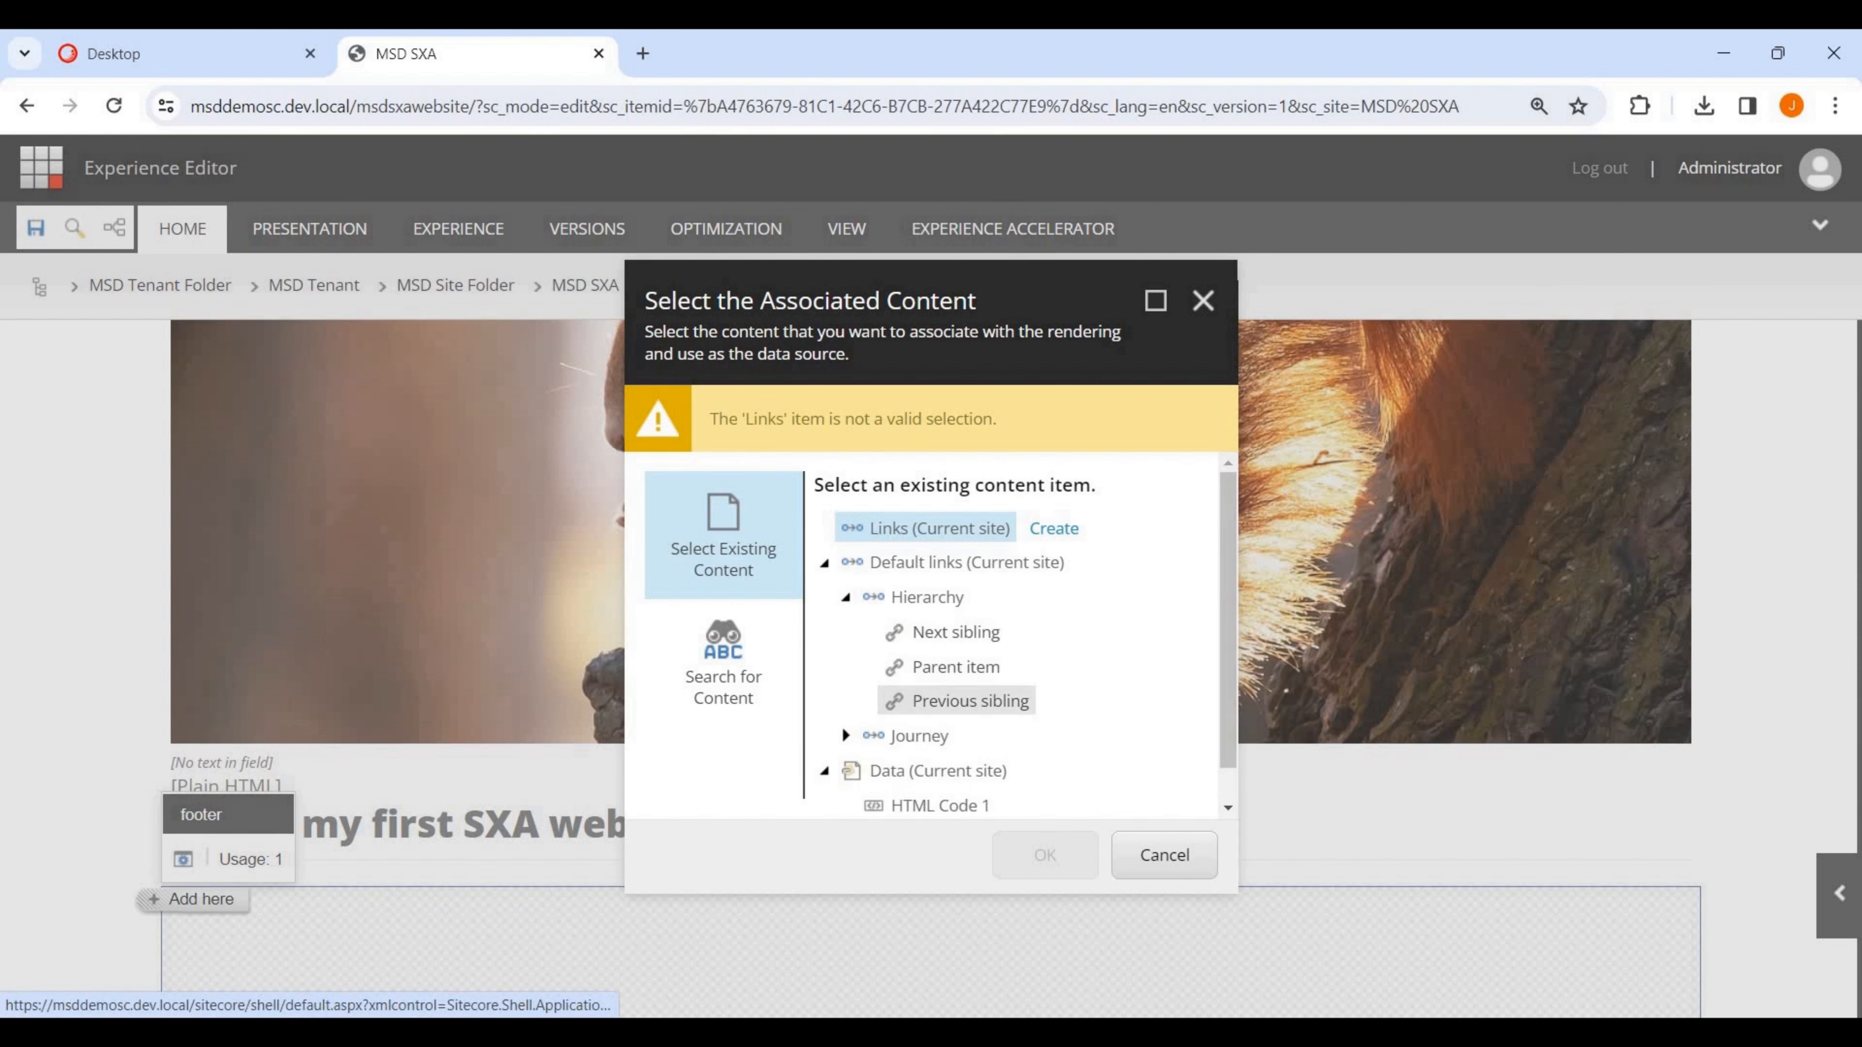
left_click(845, 596)
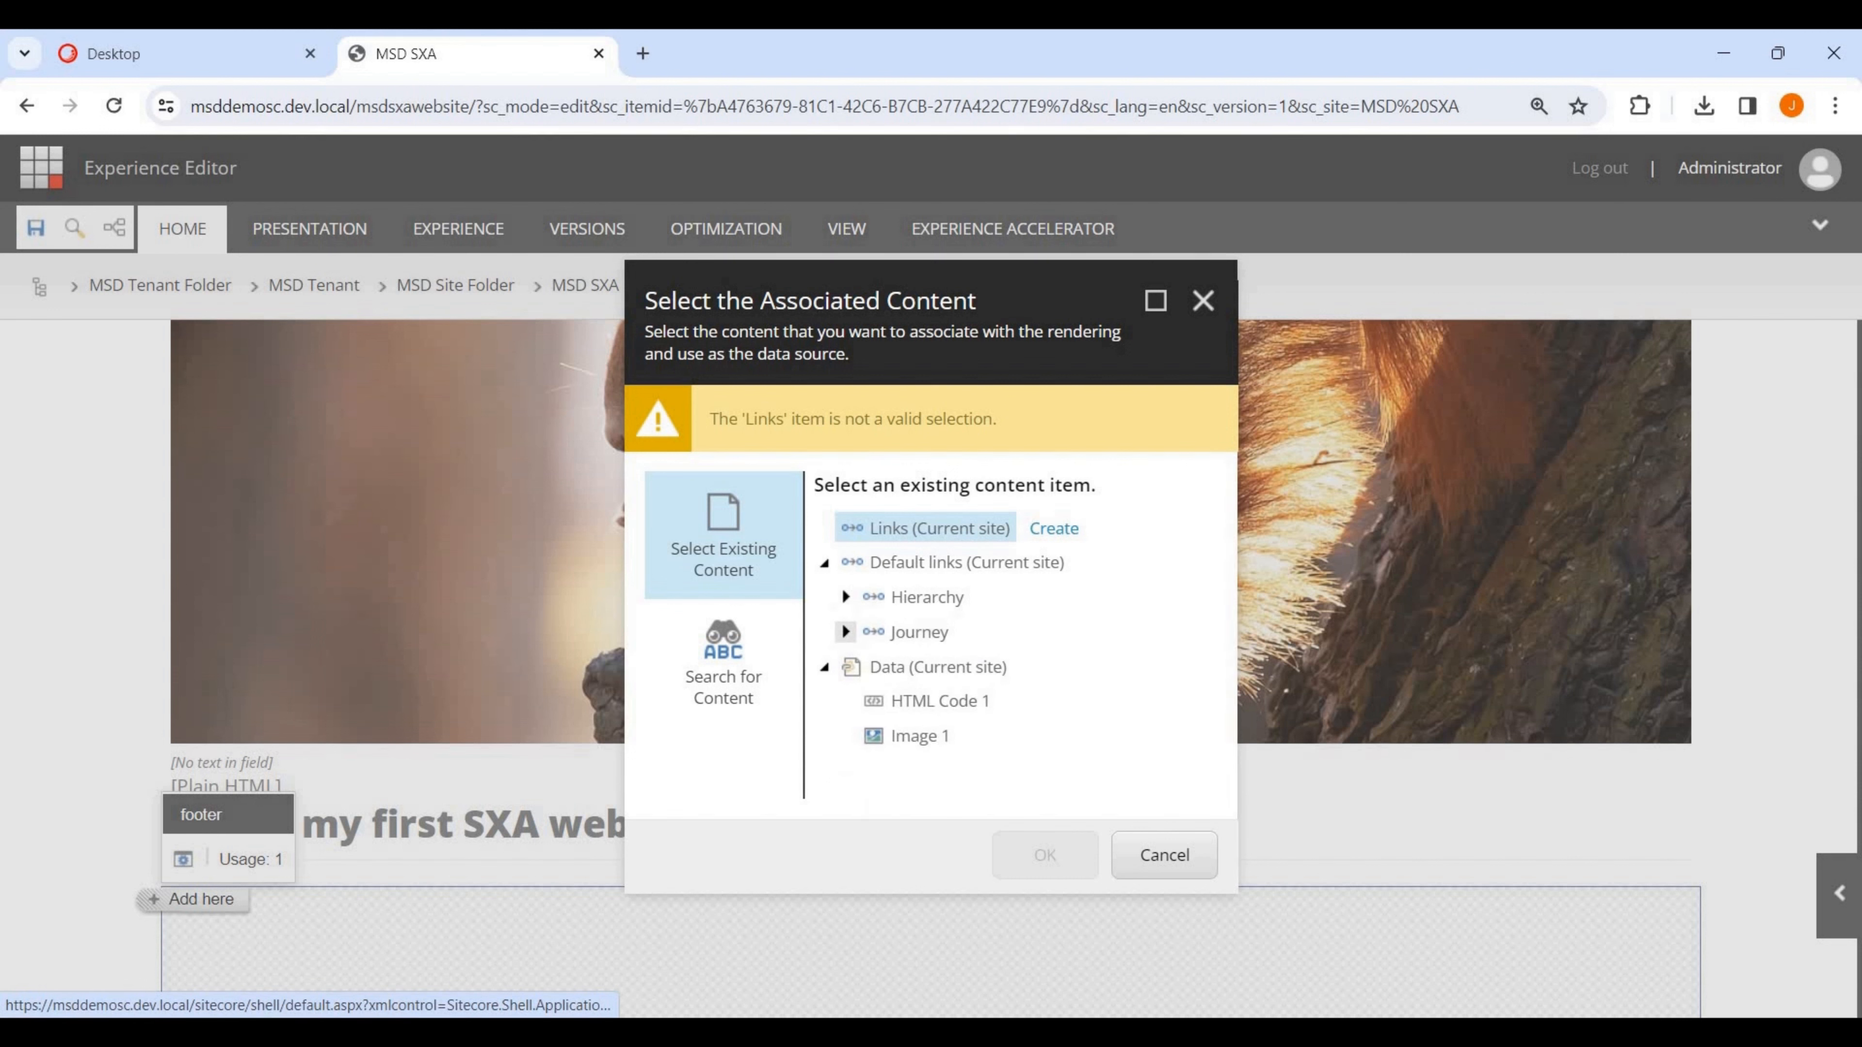
left_click(845, 631)
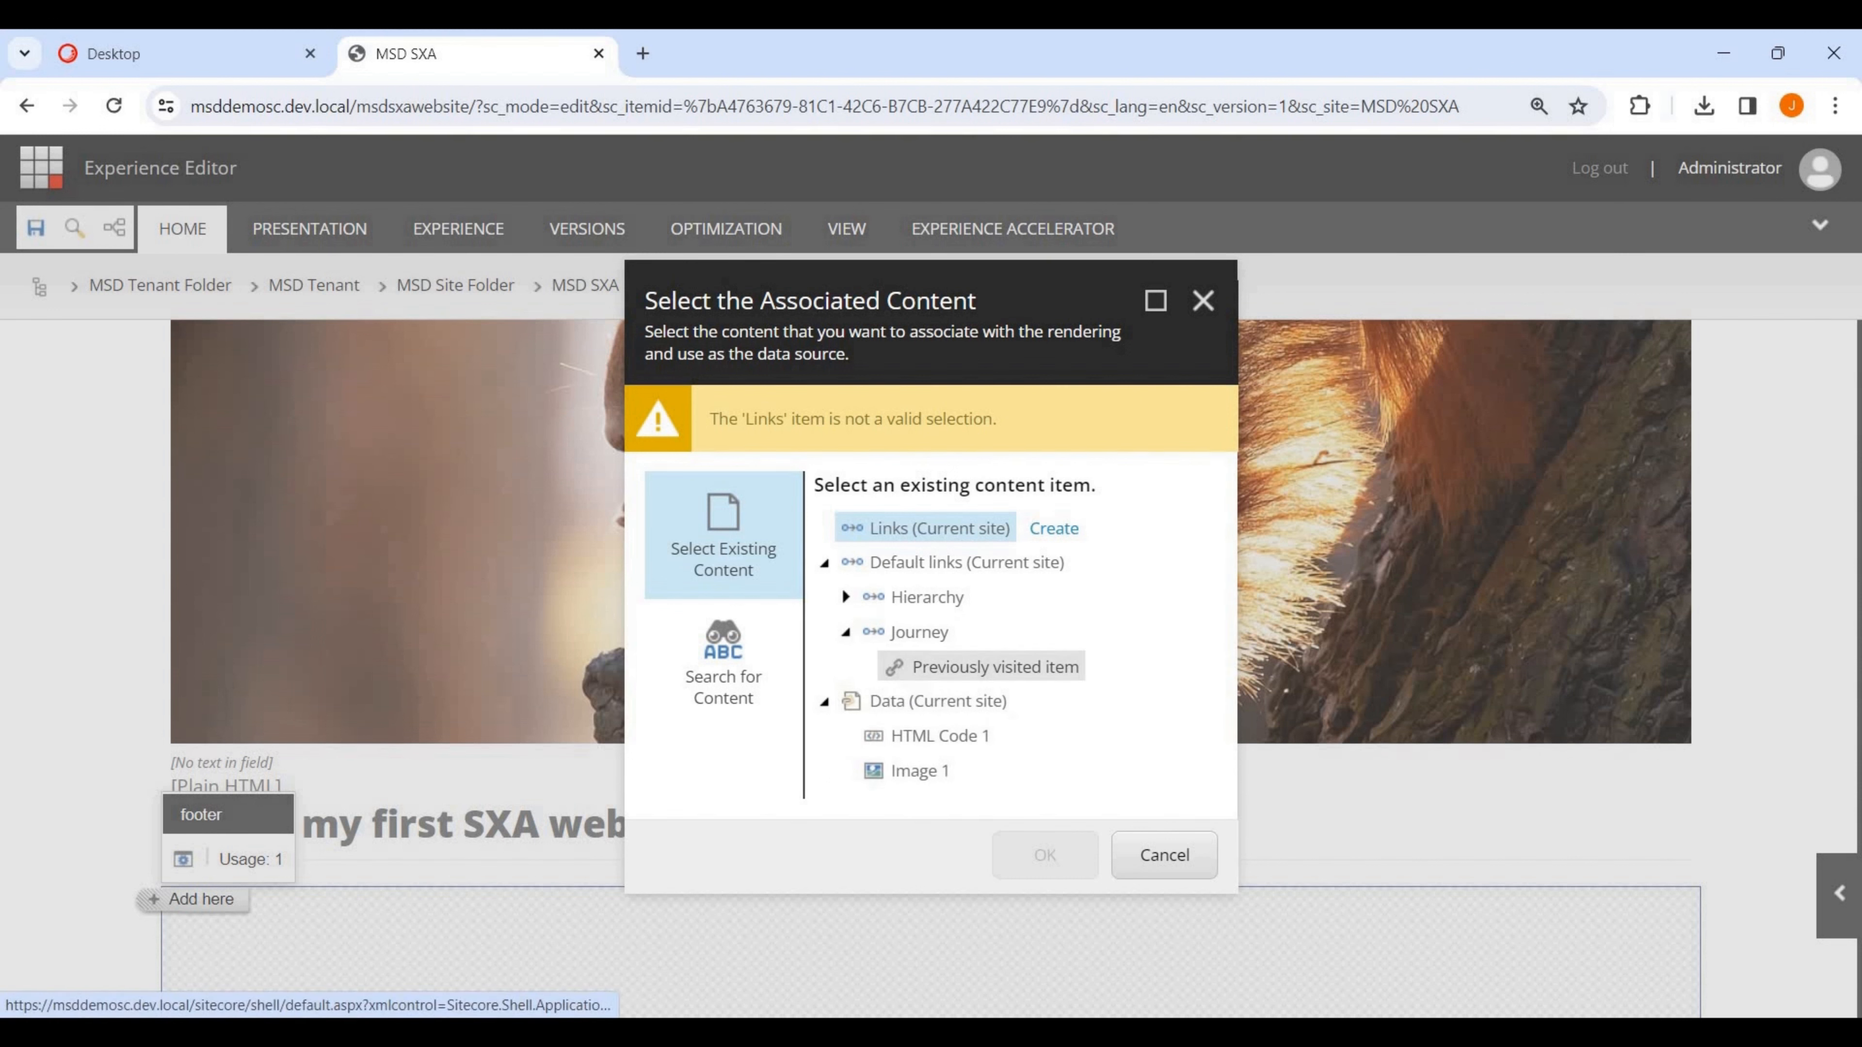
left_click(846, 631)
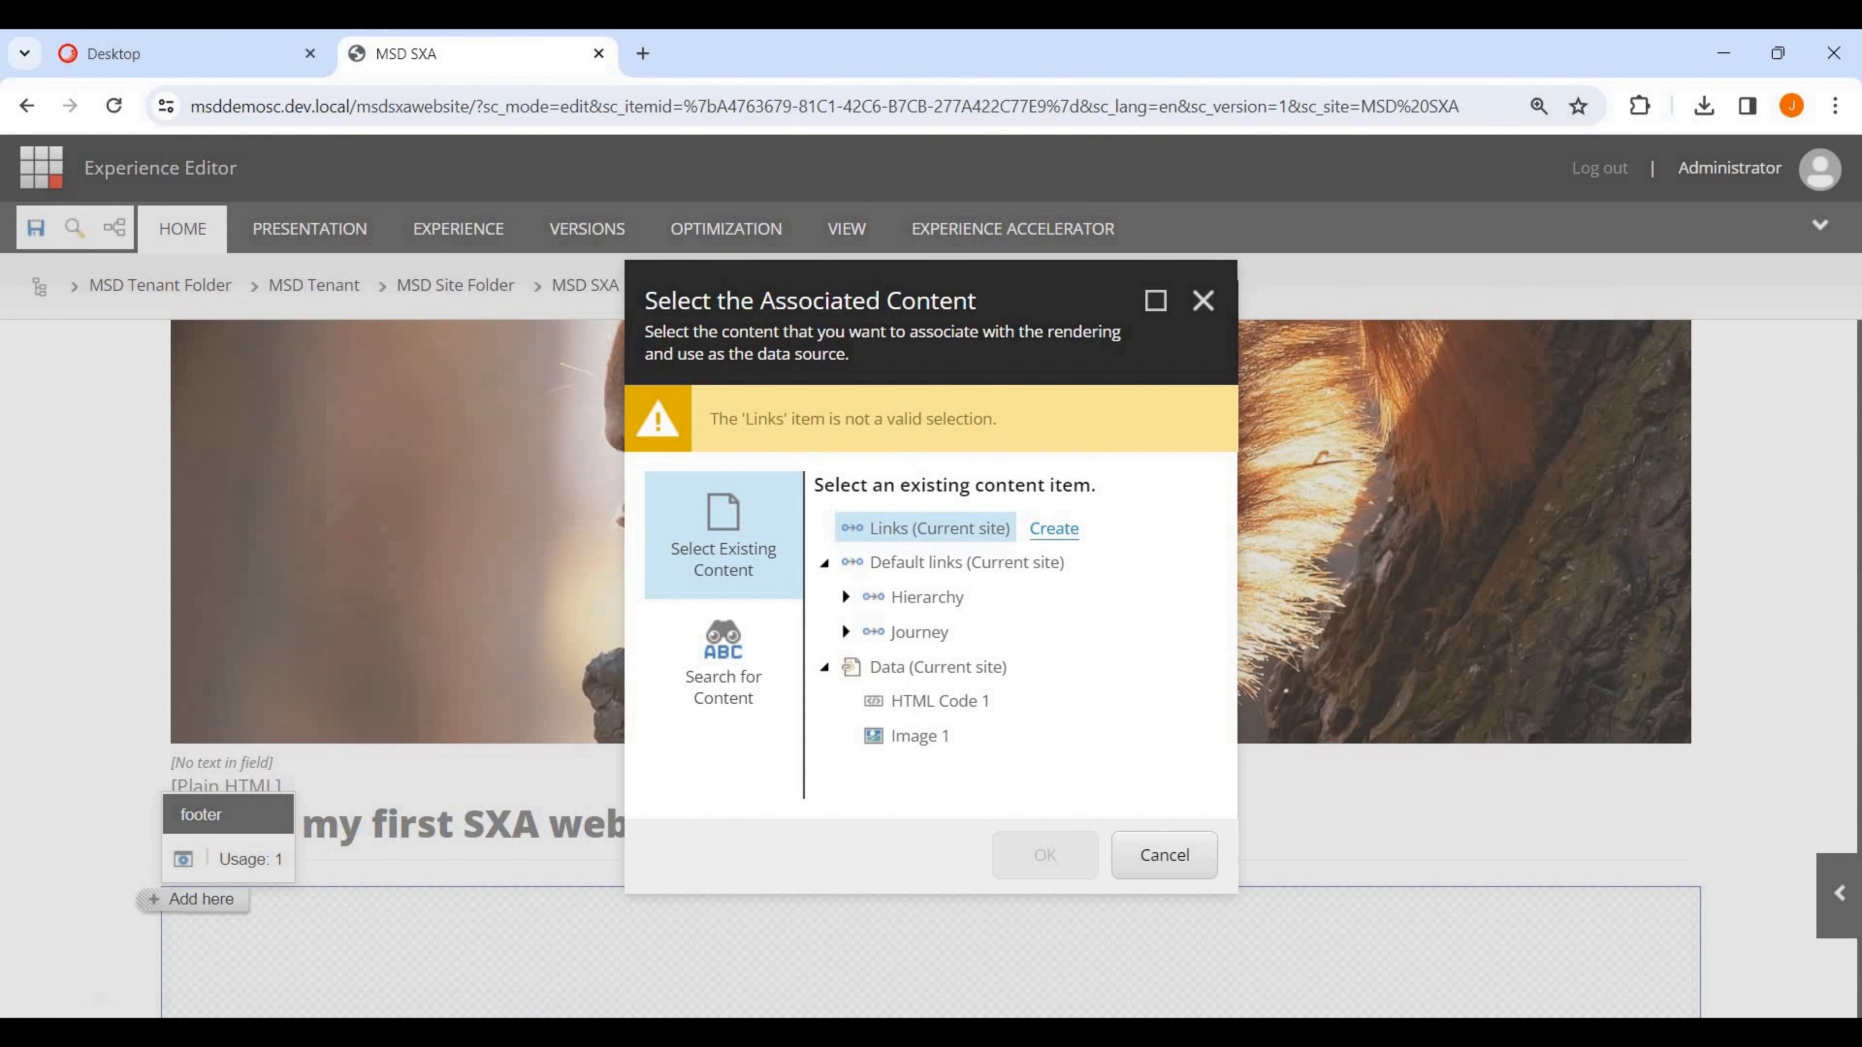
left_click(1053, 528)
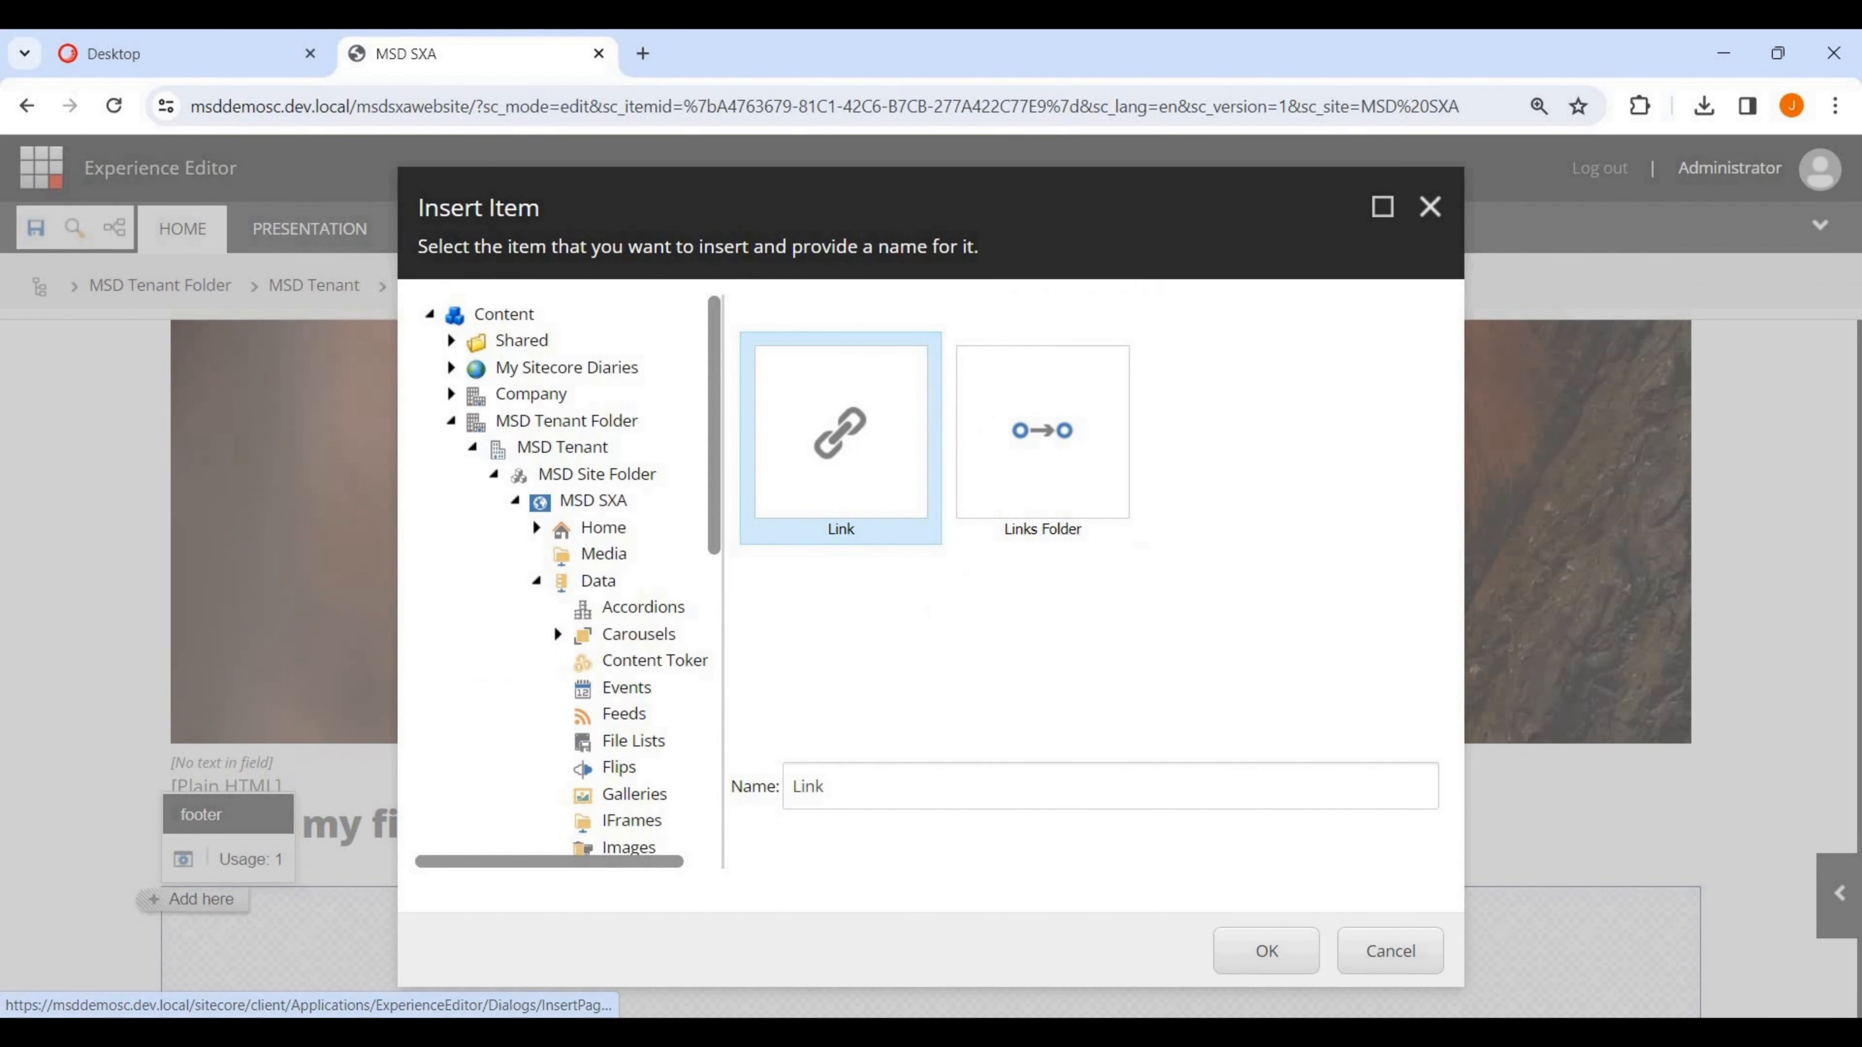
left_click(1043, 441)
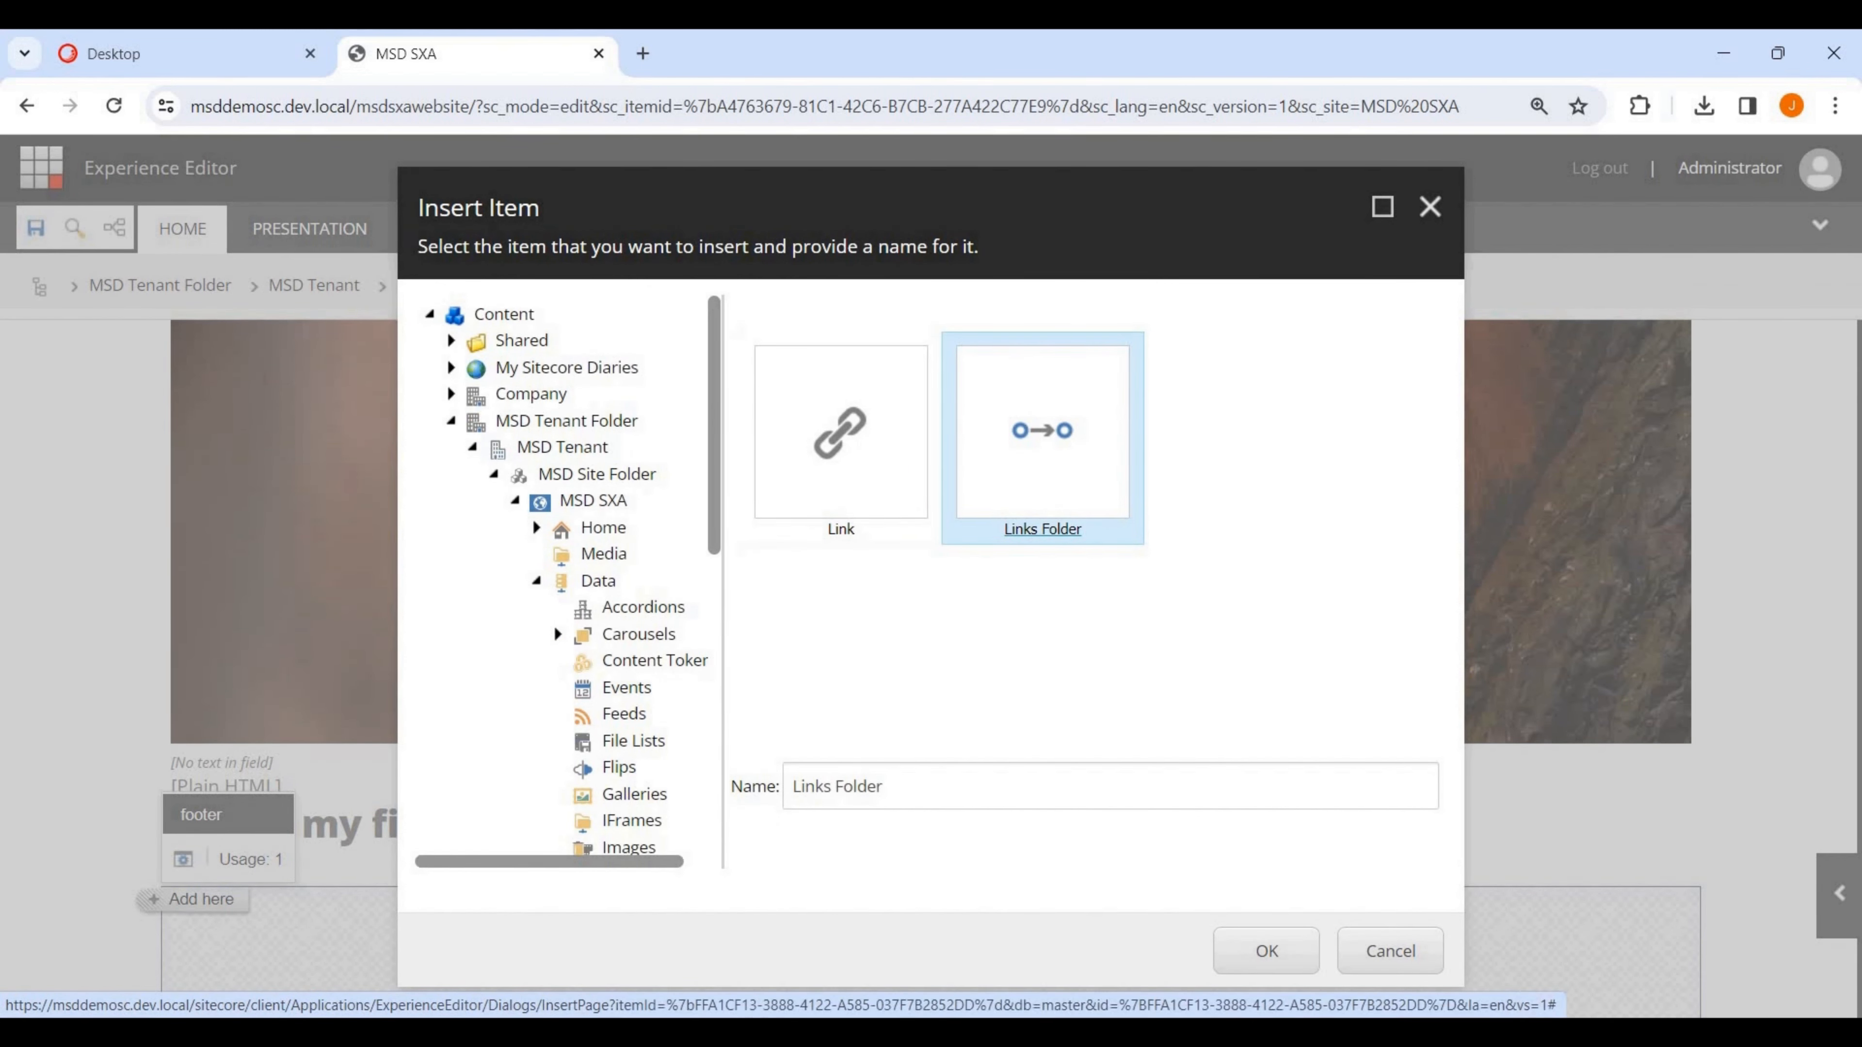
left_click(1266, 950)
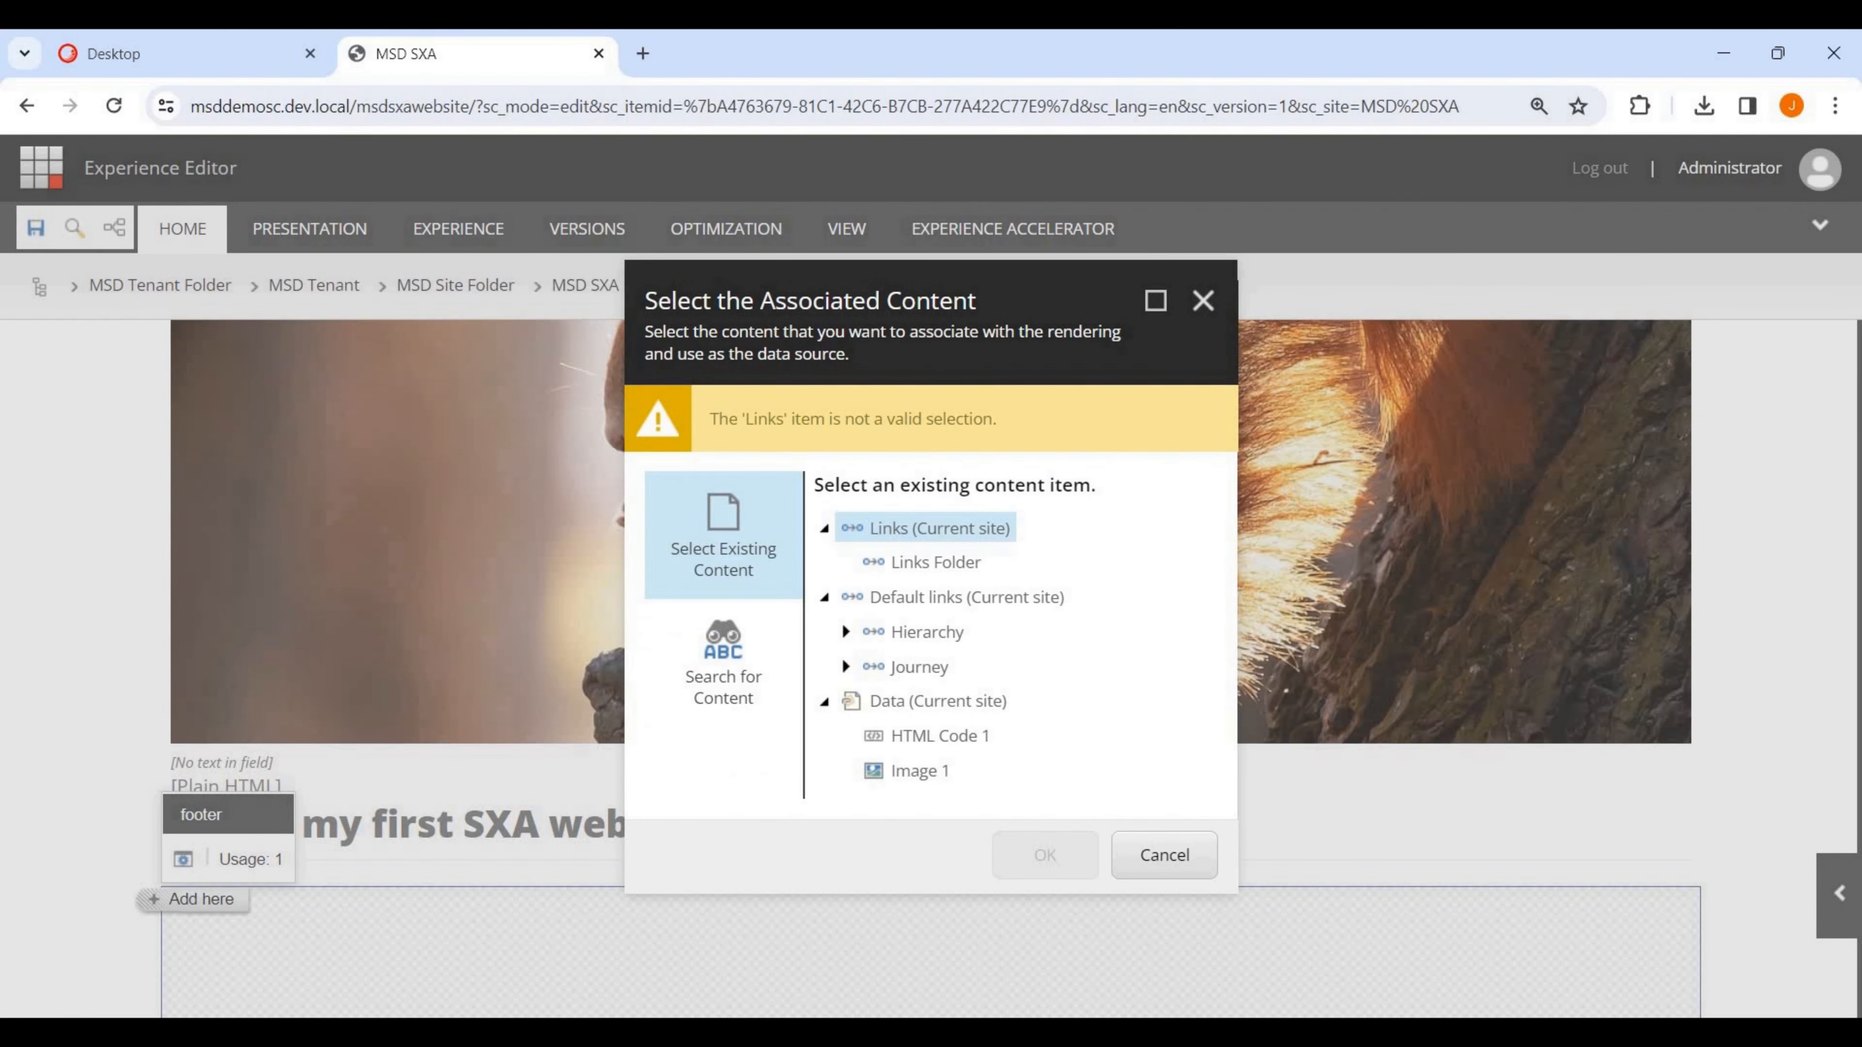
Create a Link item inside Links Folder as the Link rendering's data source and save the page.
left_click(935, 563)
left_click(1025, 563)
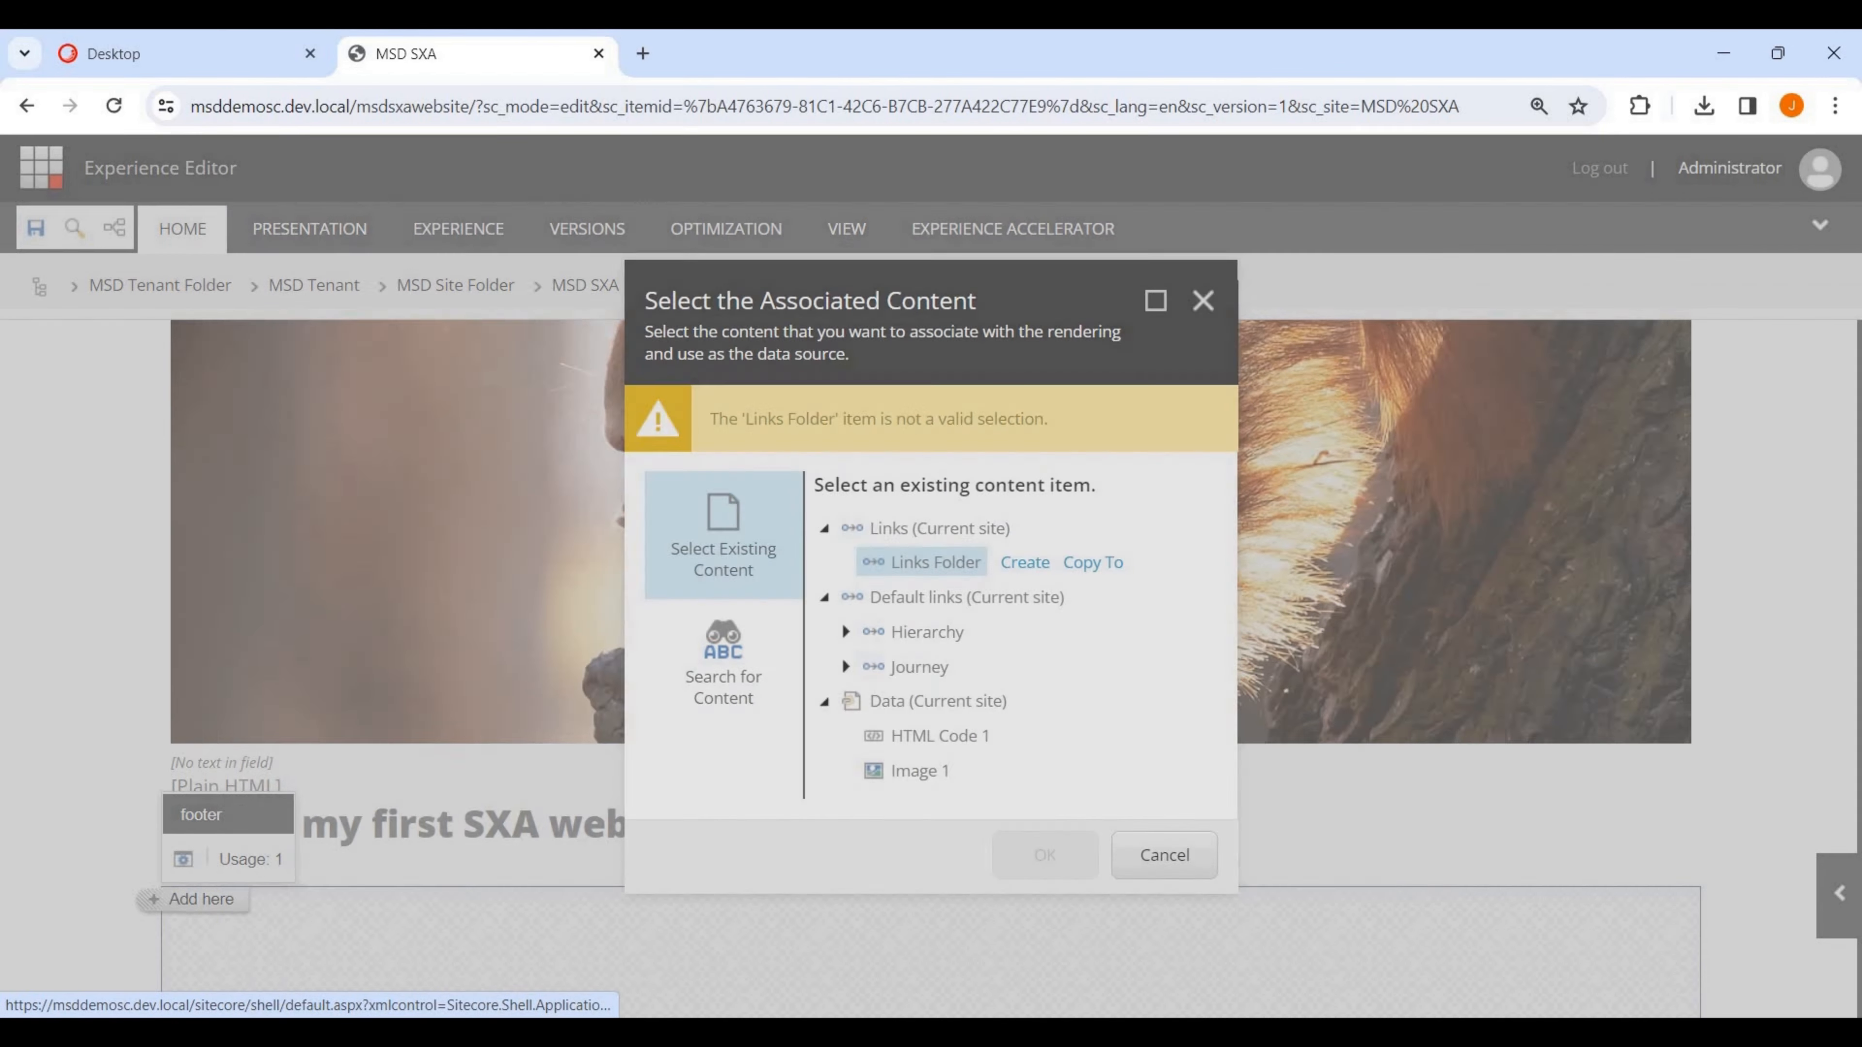
left_click(1266, 951)
left_click(1266, 951)
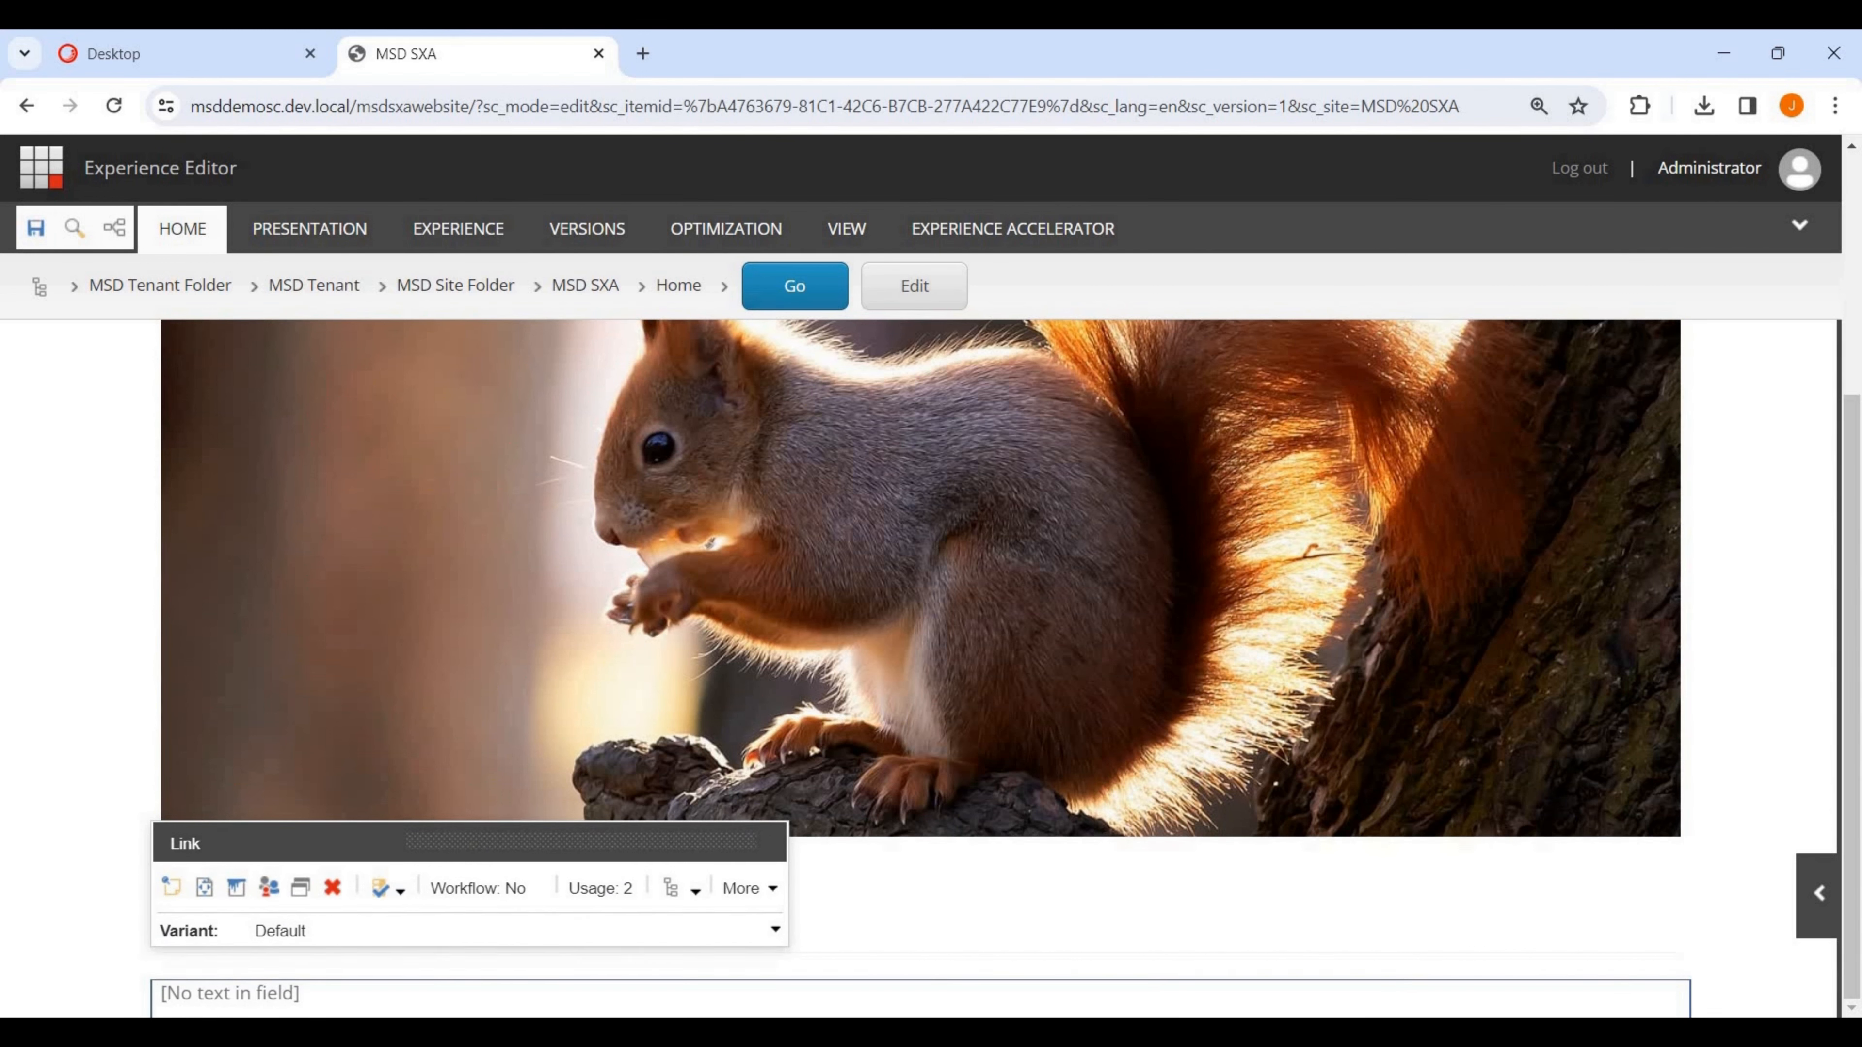
left_click(36, 228)
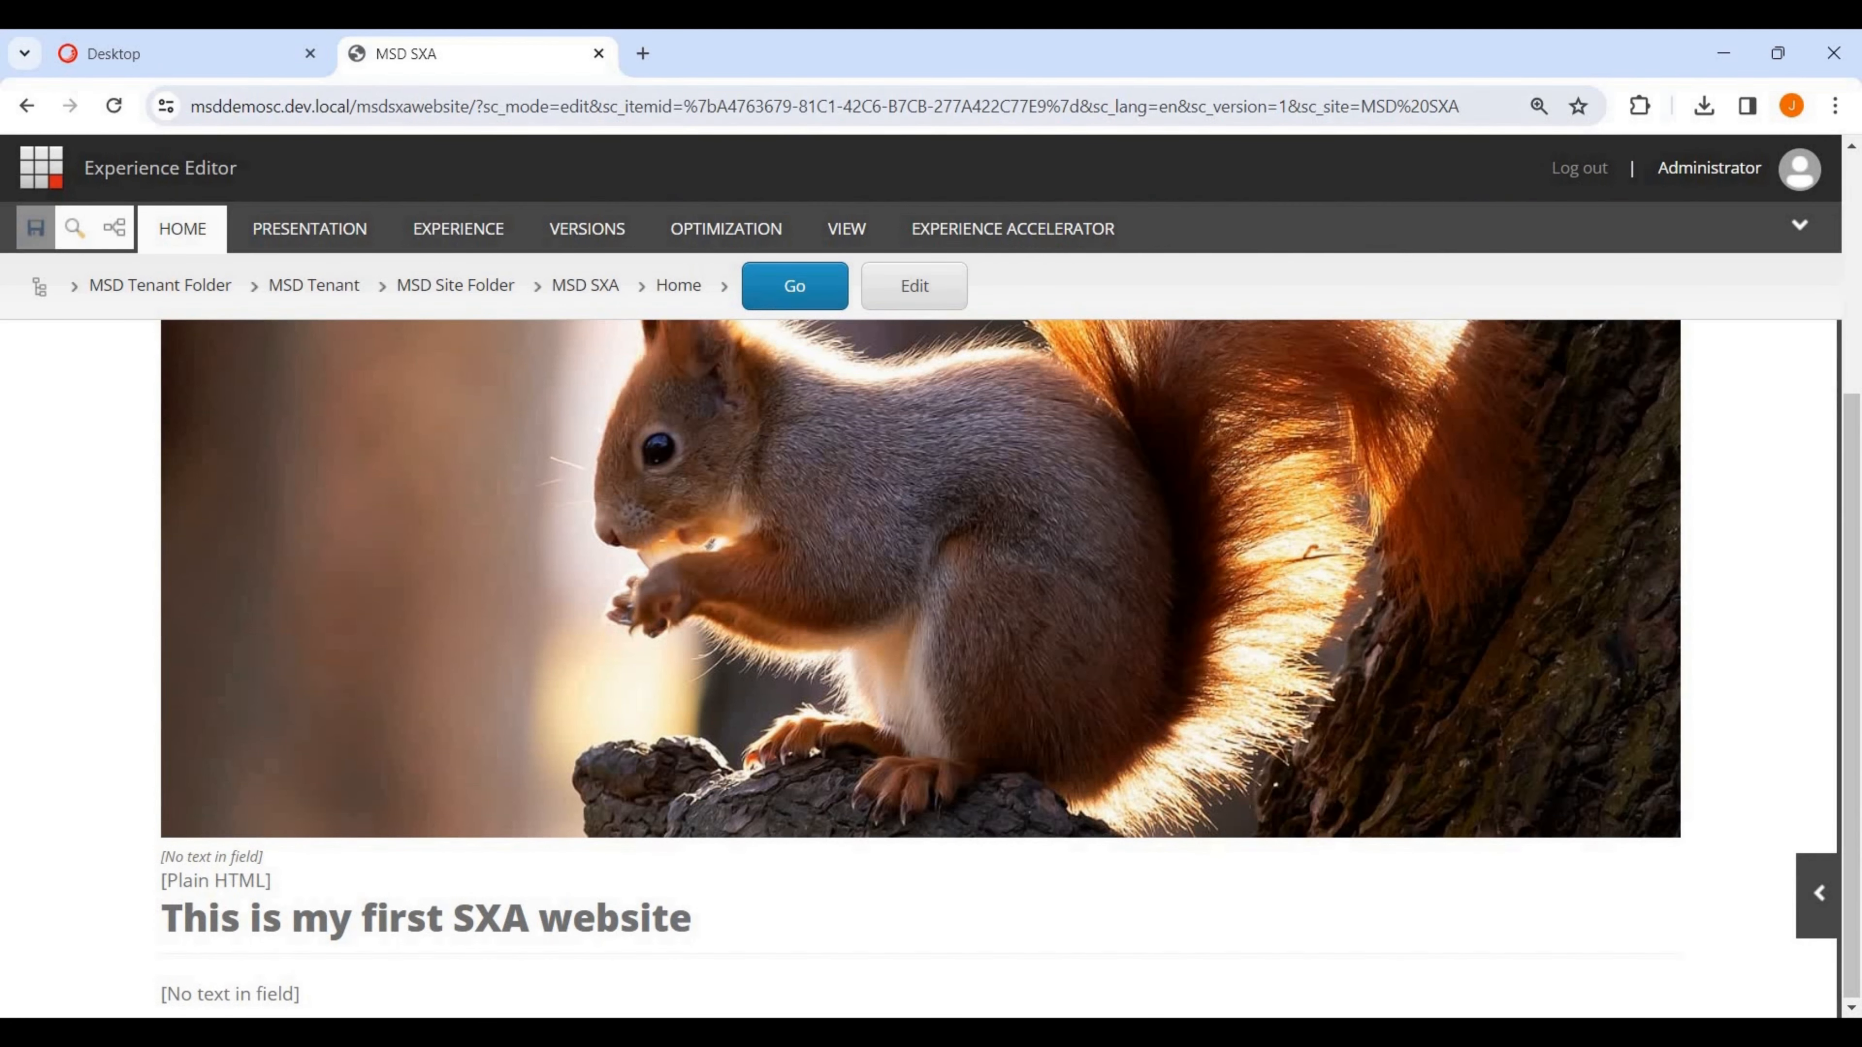
In the Content Editor, open the Link item in Data/Links/Links Folder of the MSD SXA site.
left_click(183, 53)
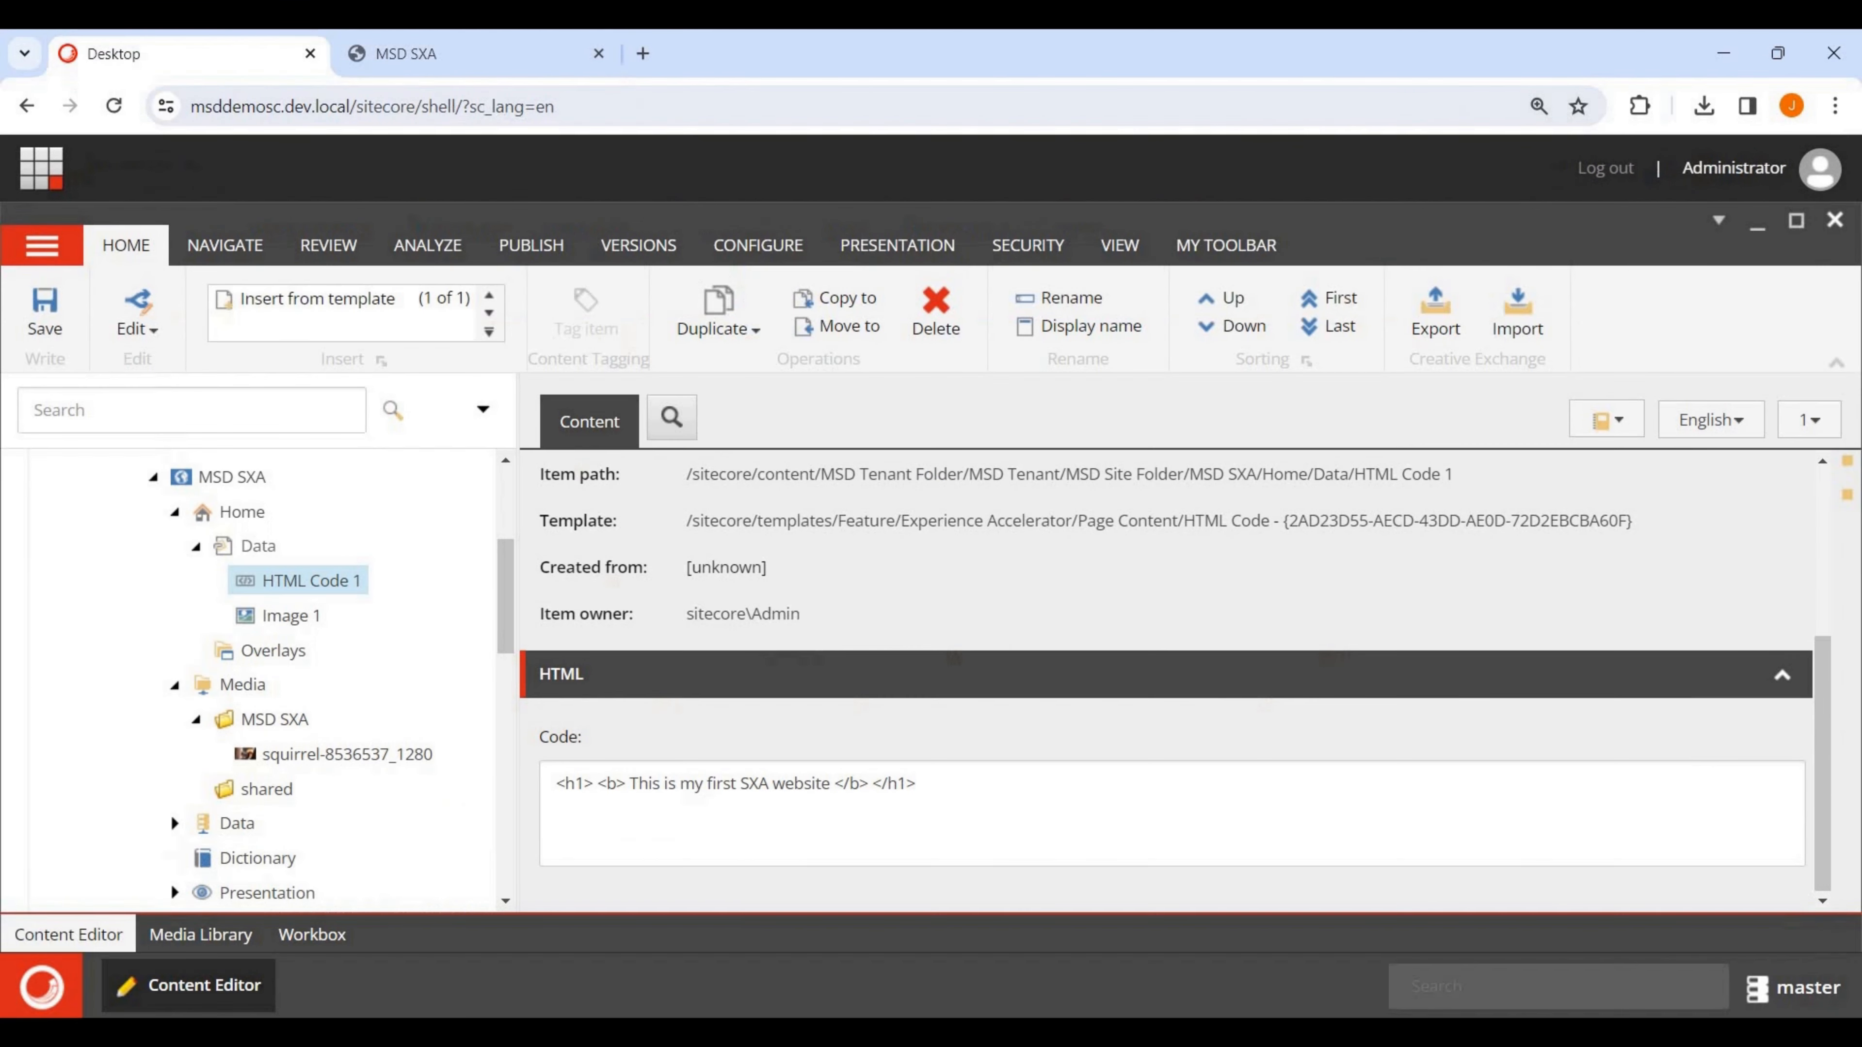
left_click(196, 546)
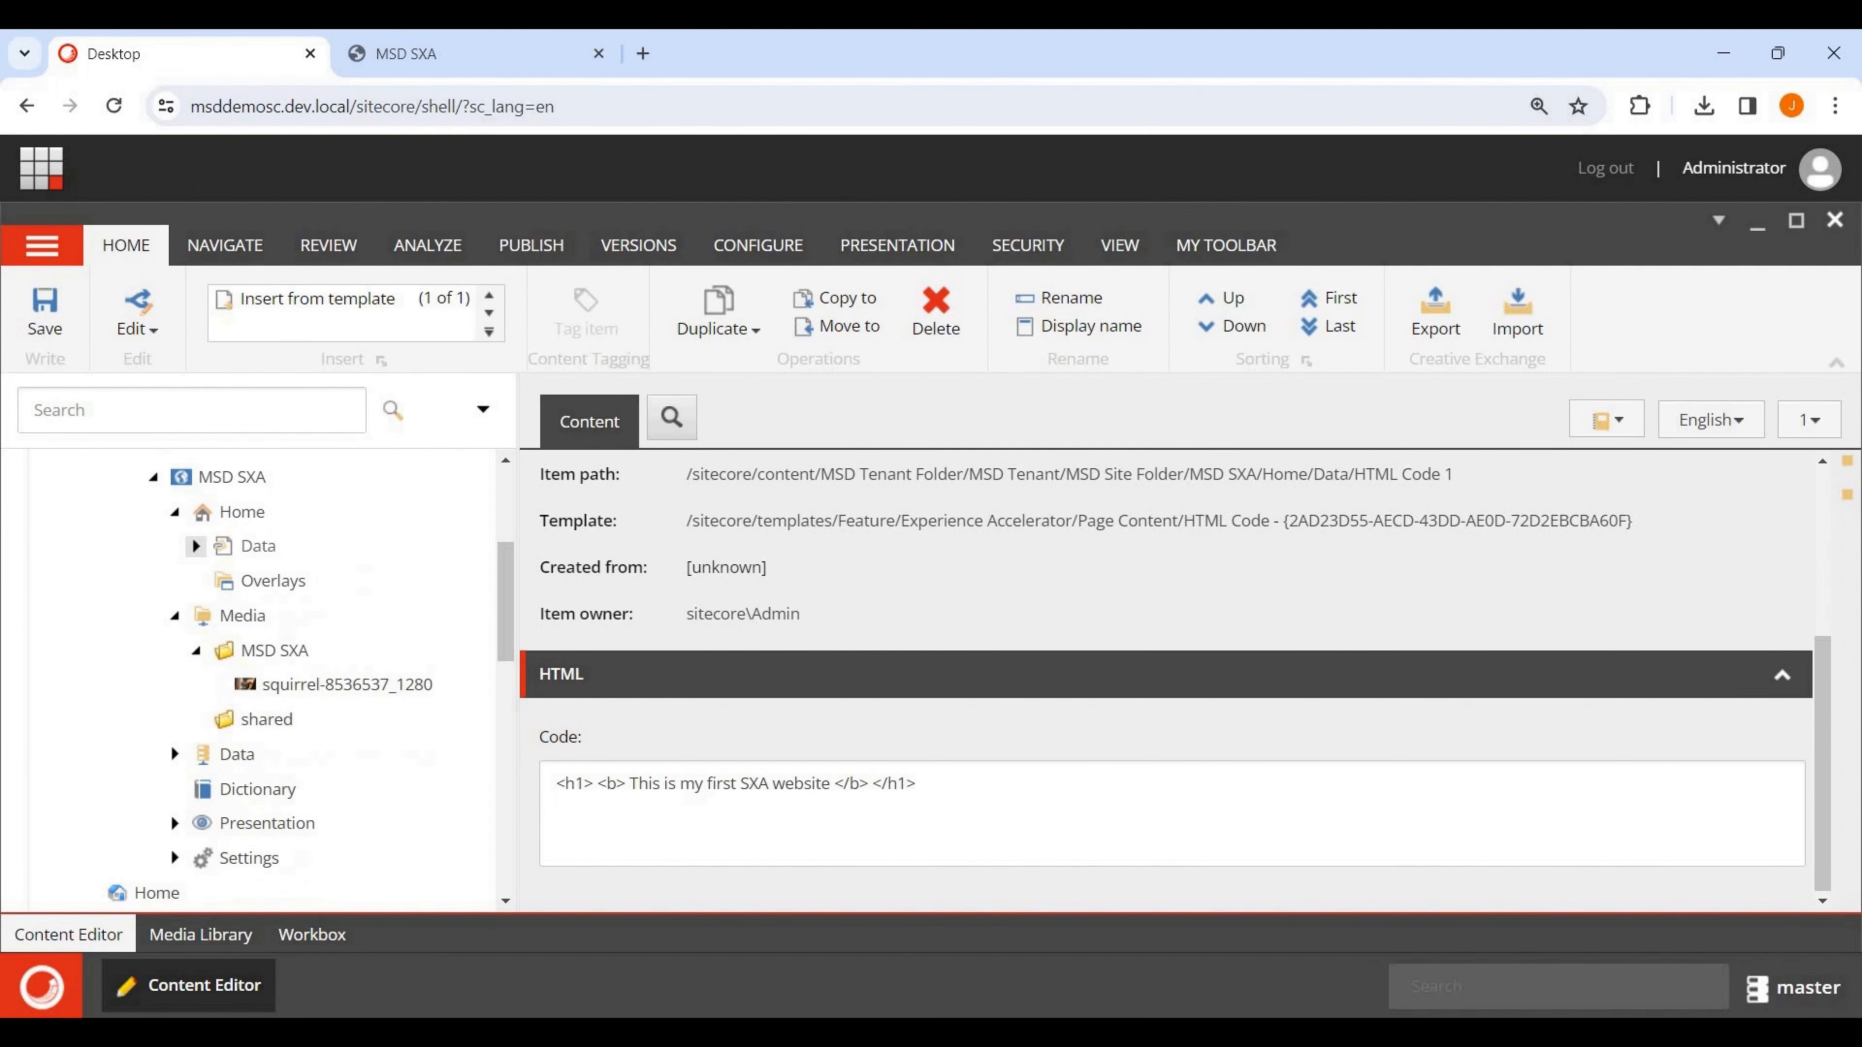
left_click(196, 546)
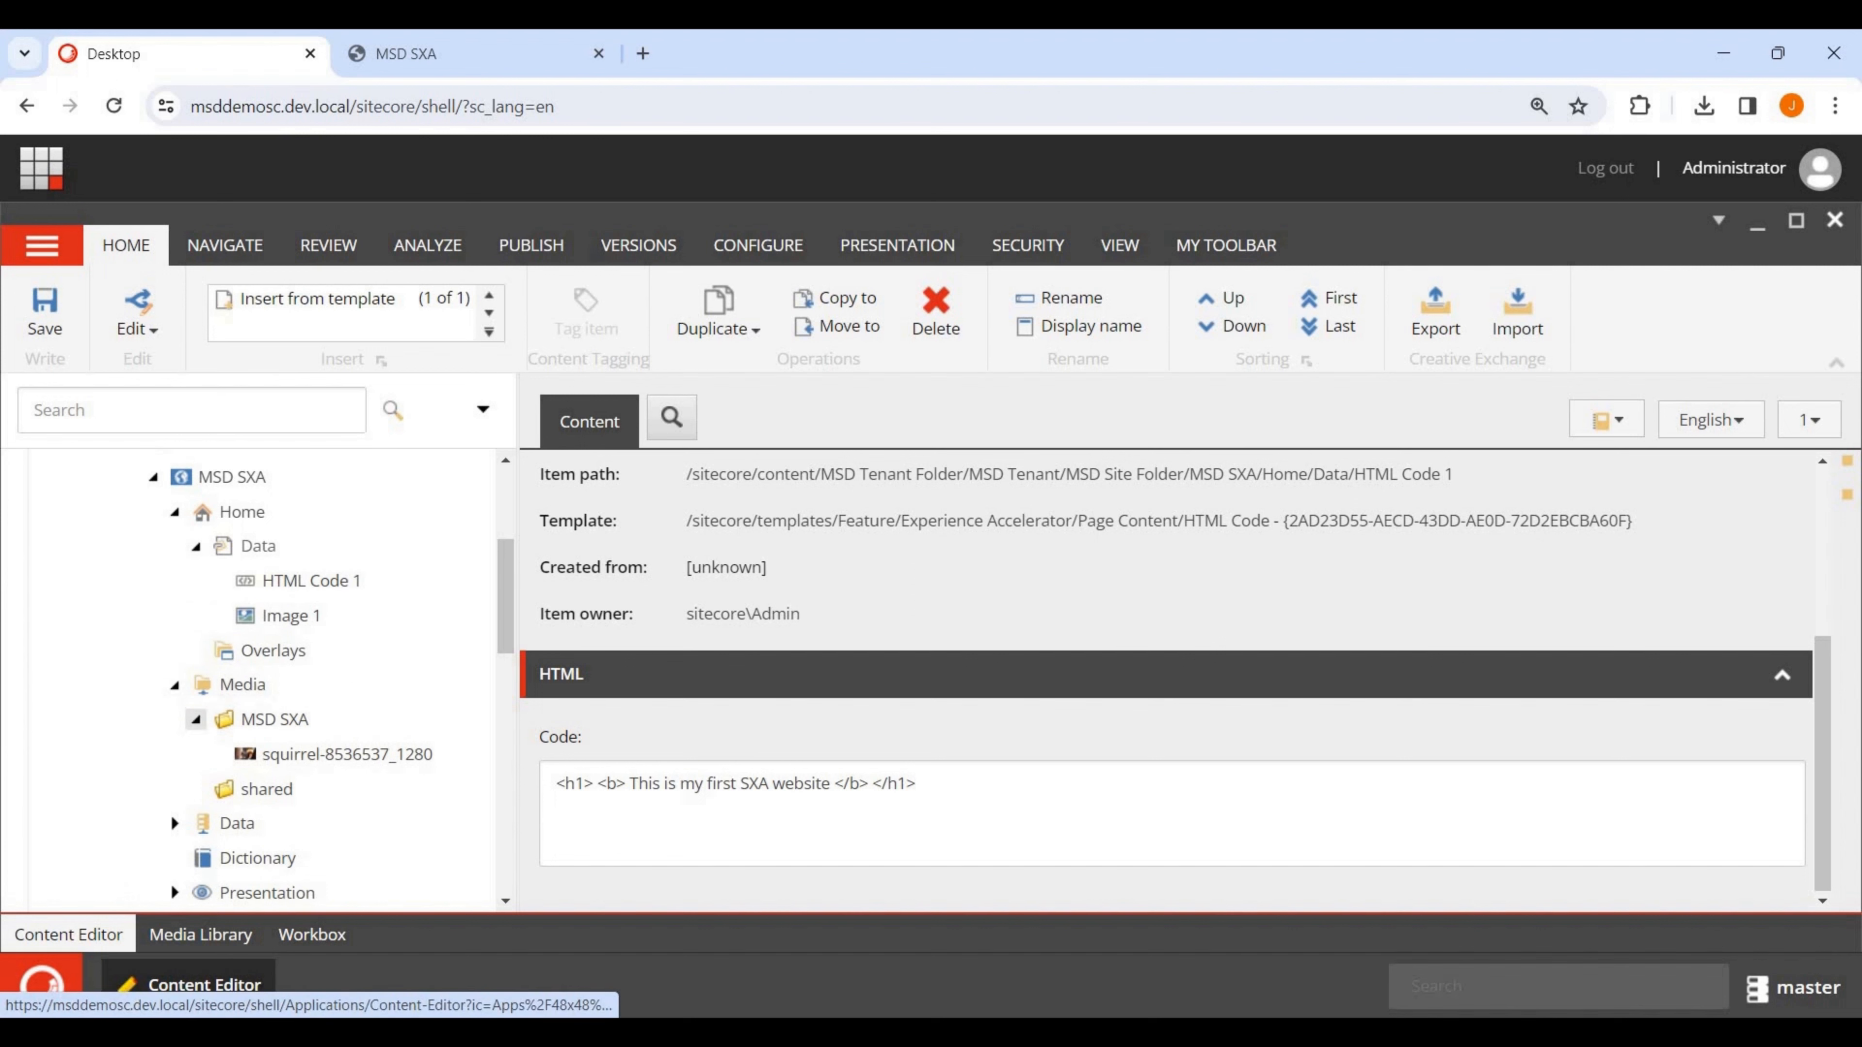
scroll(170, 815, "down", 2)
left_click(175, 703)
scroll(174, 702, "down", 3)
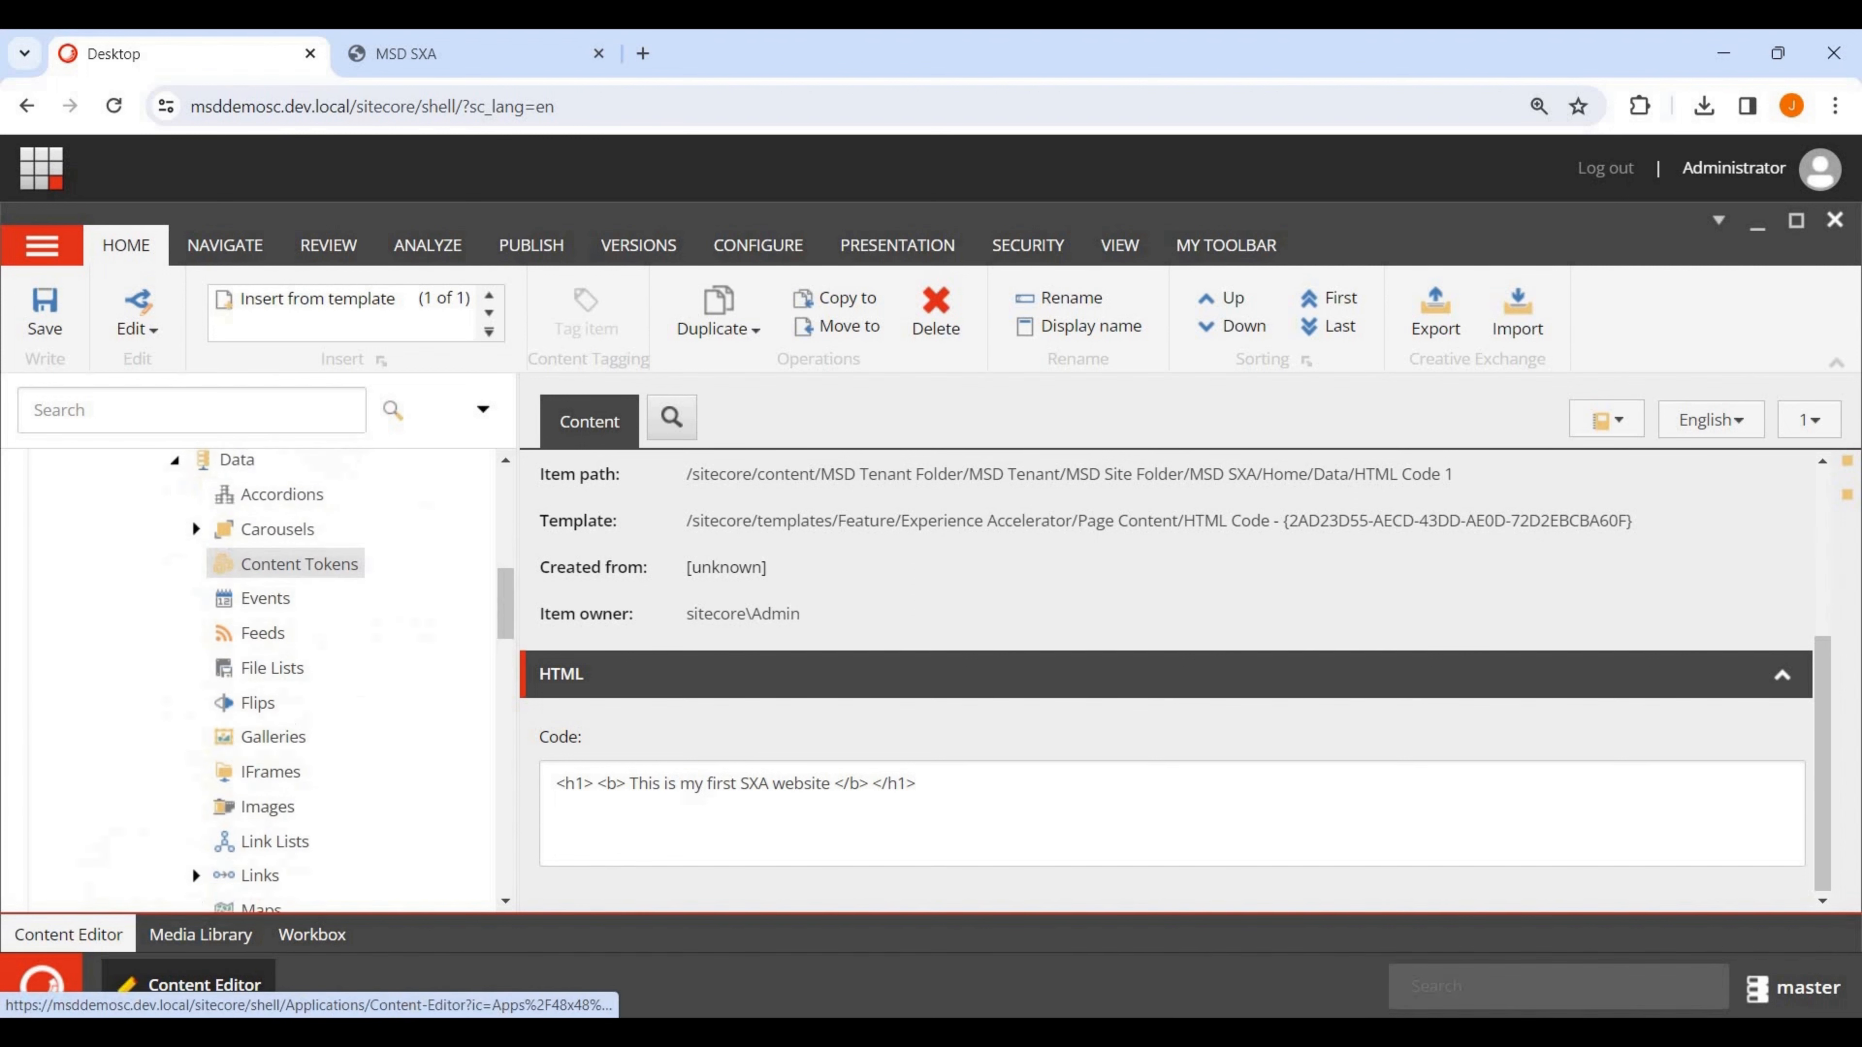
scroll(192, 747, "down", 2)
left_click(194, 753)
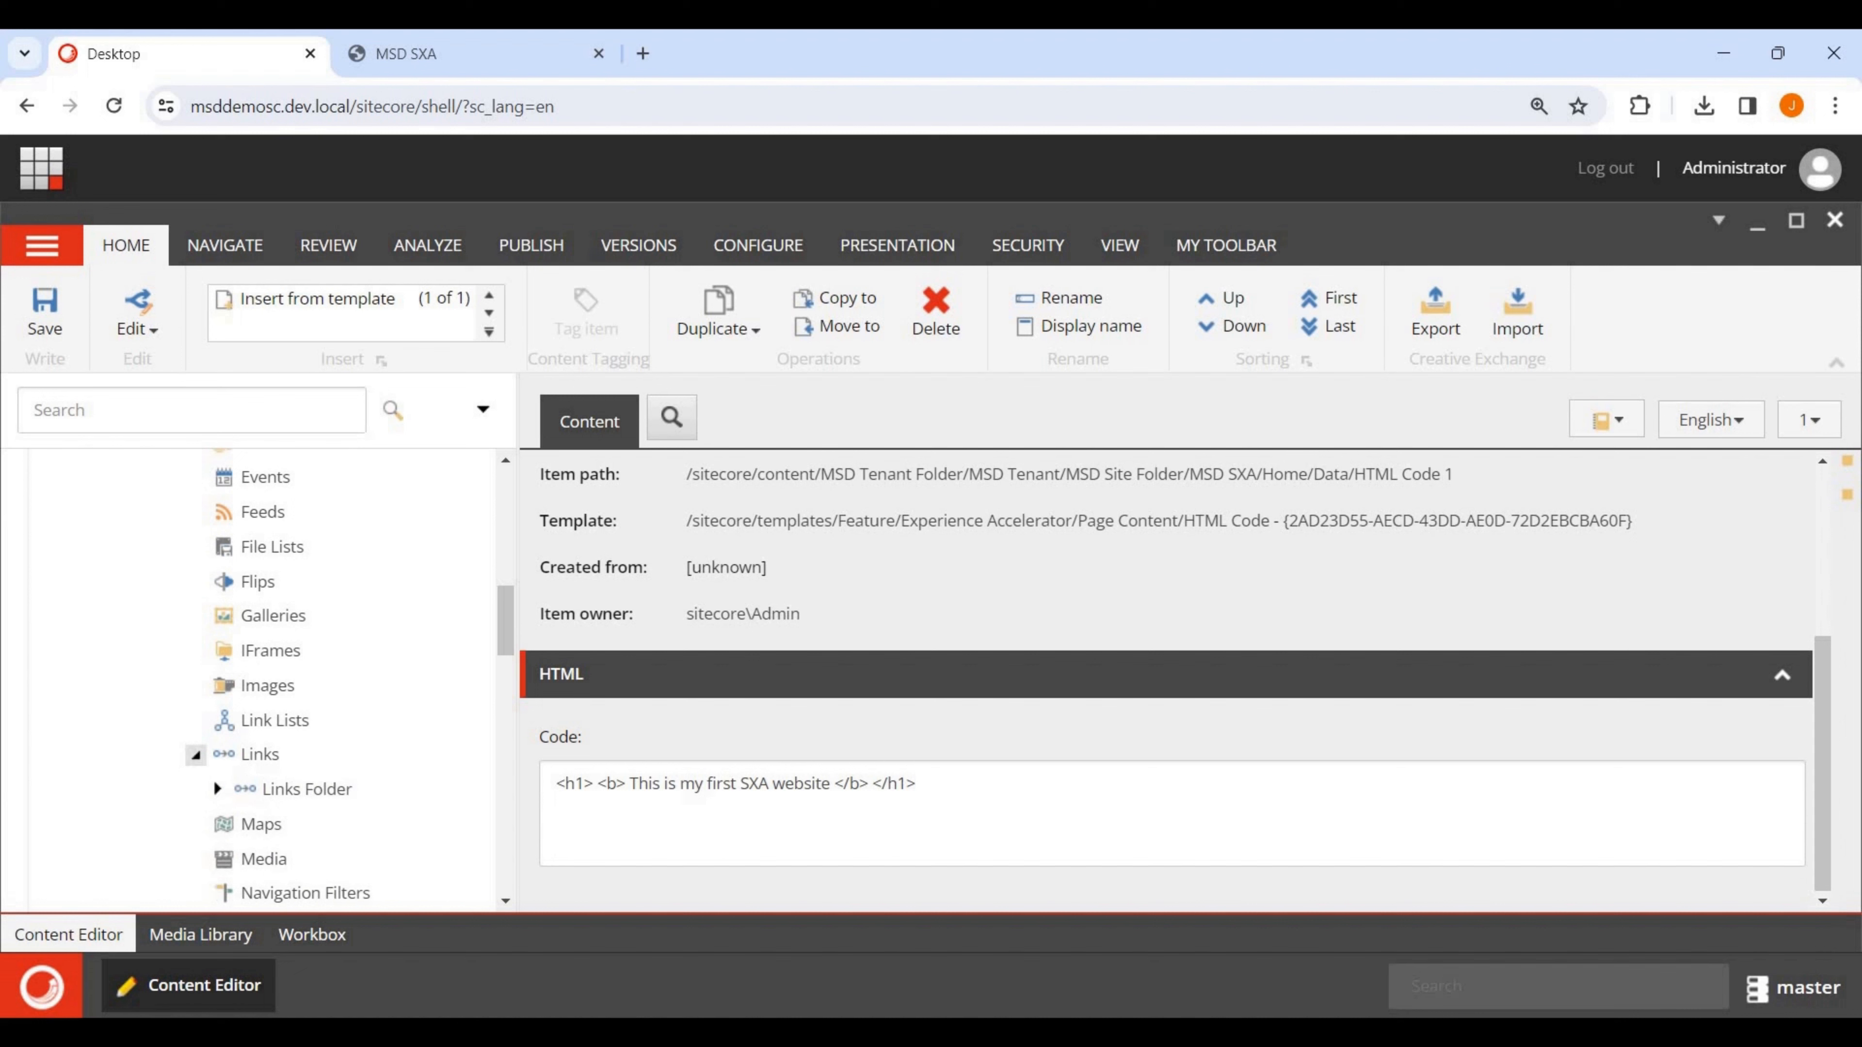
scroll(192, 747, "down", 2)
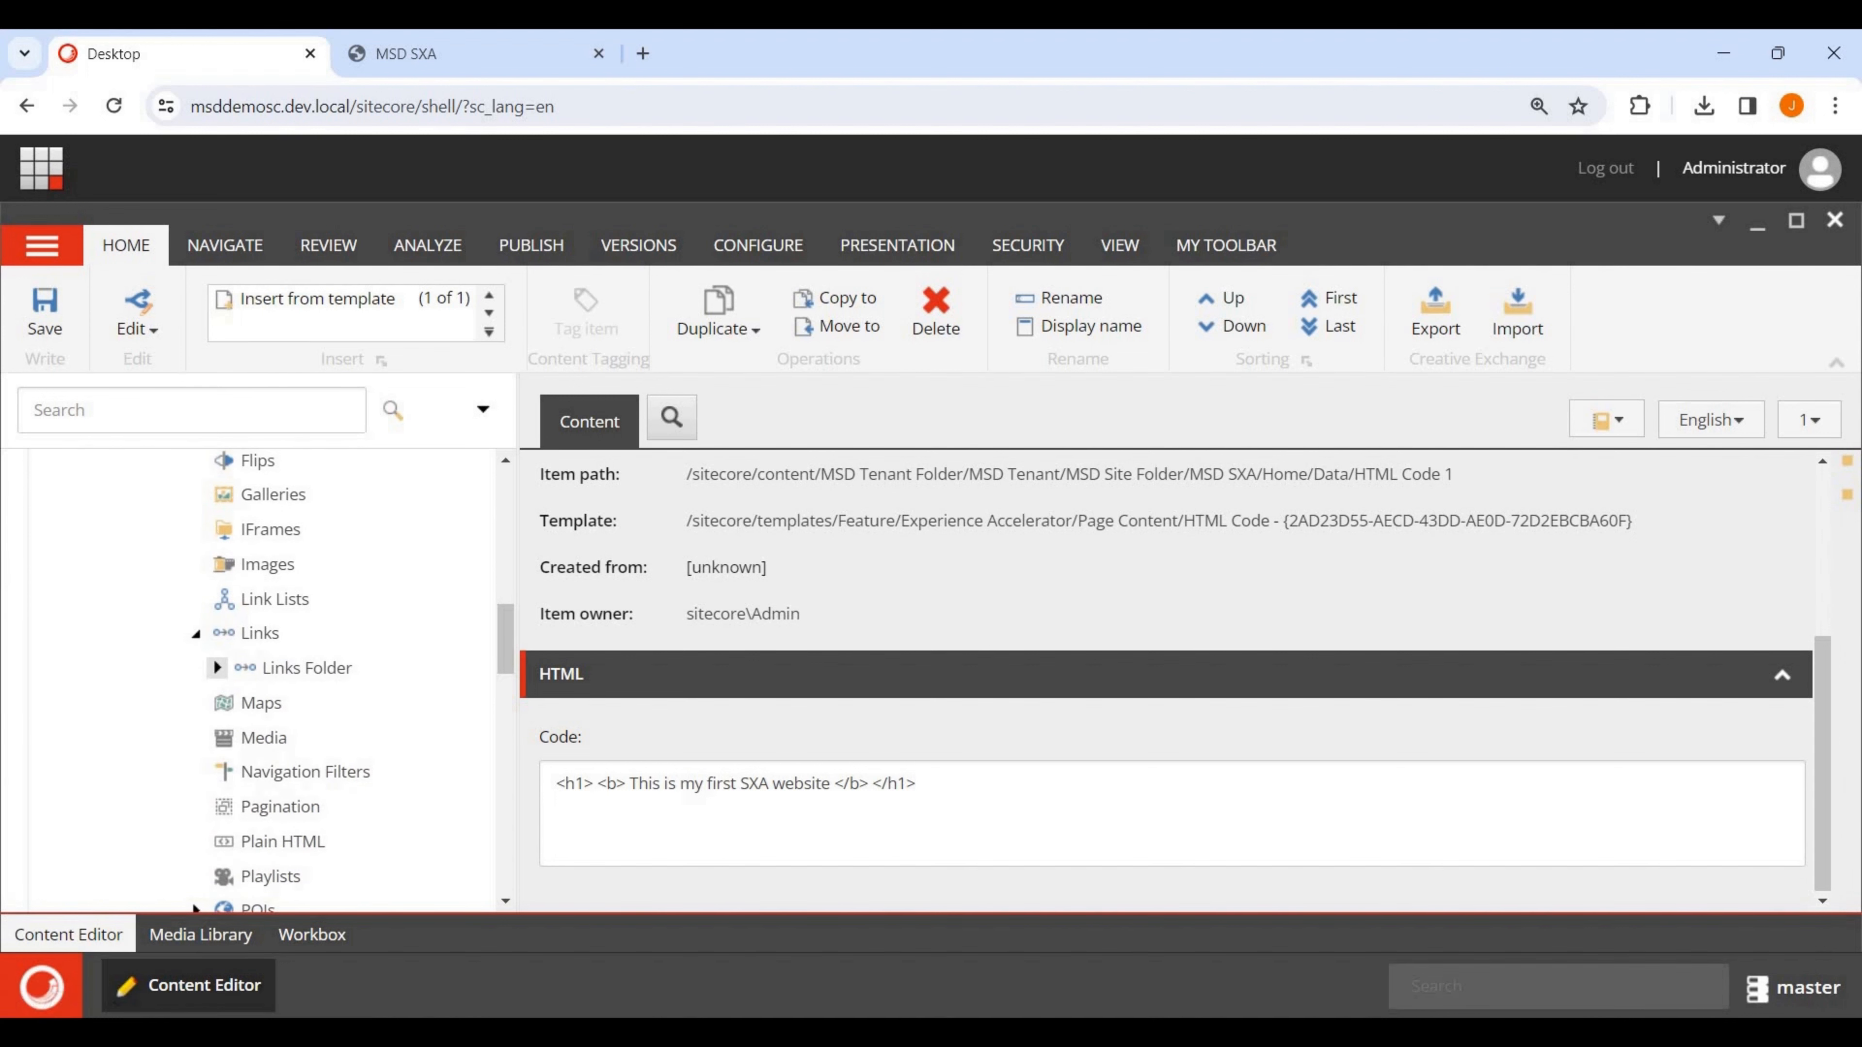
left_click(217, 667)
left_click(297, 703)
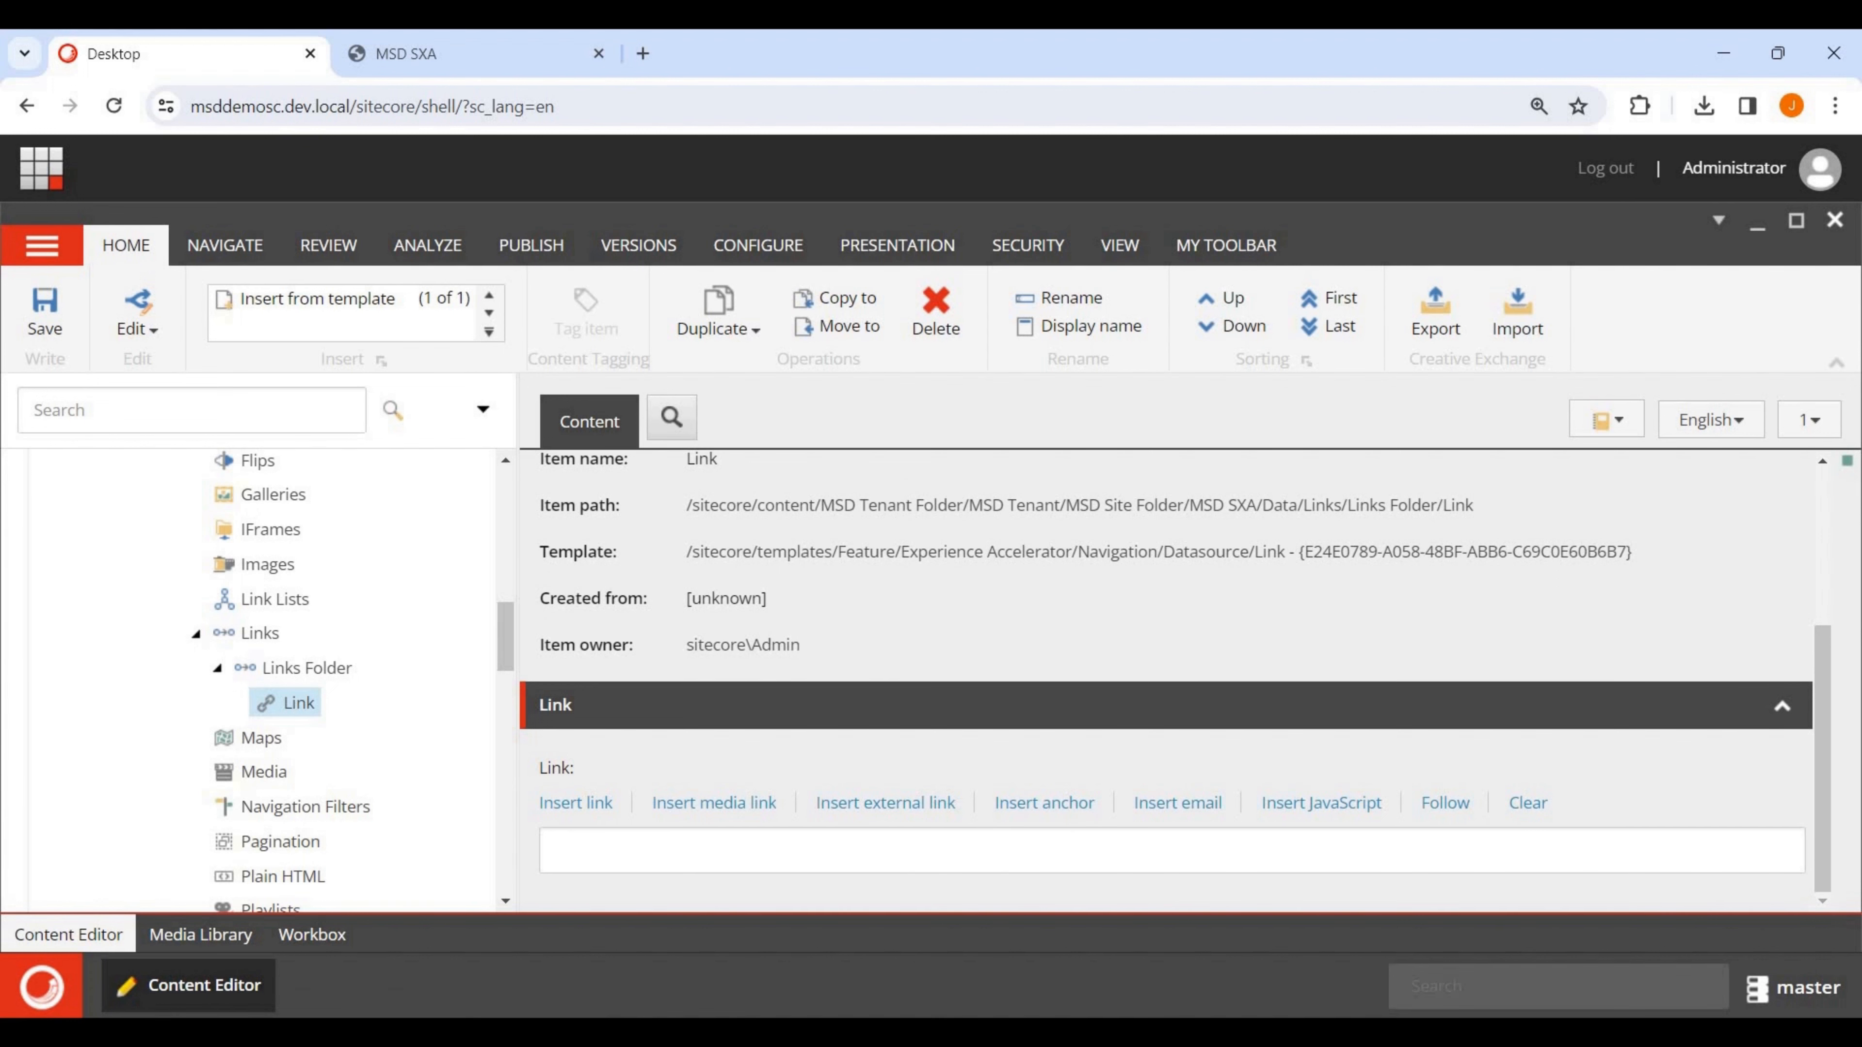
left_click(885, 802)
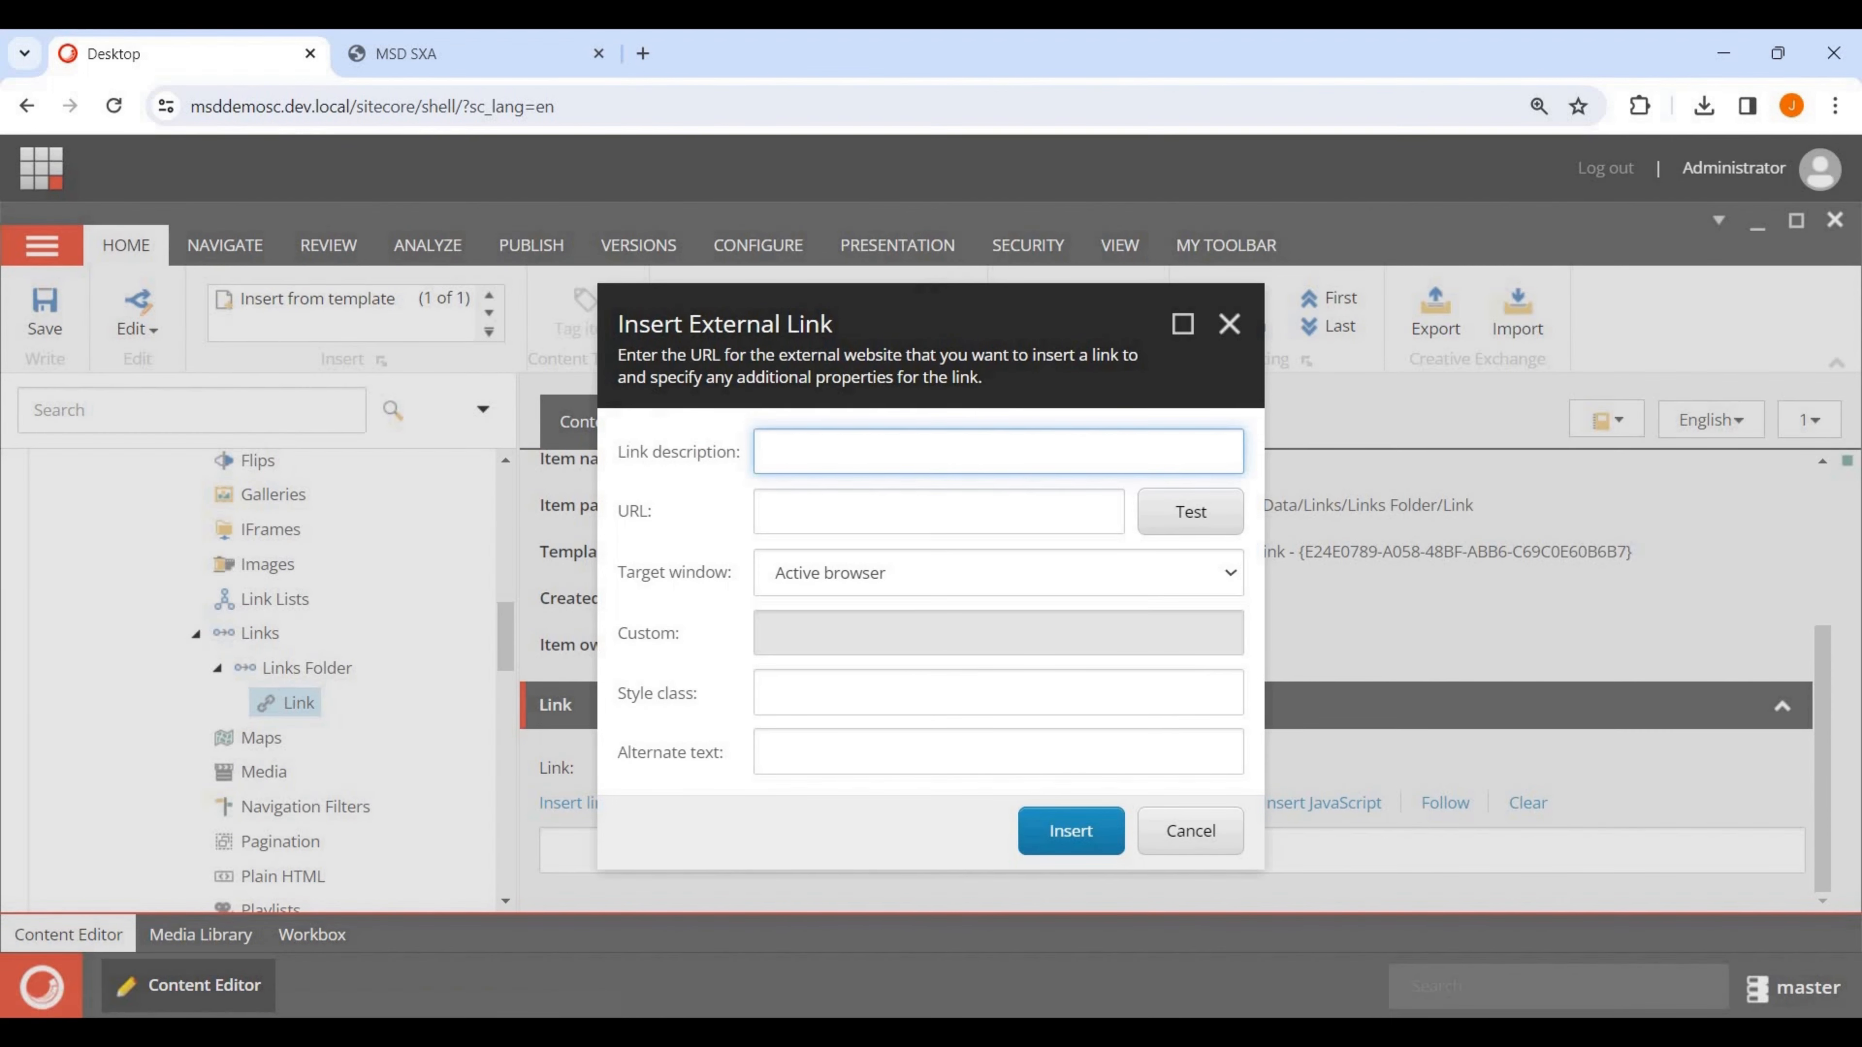
left_click(945, 452)
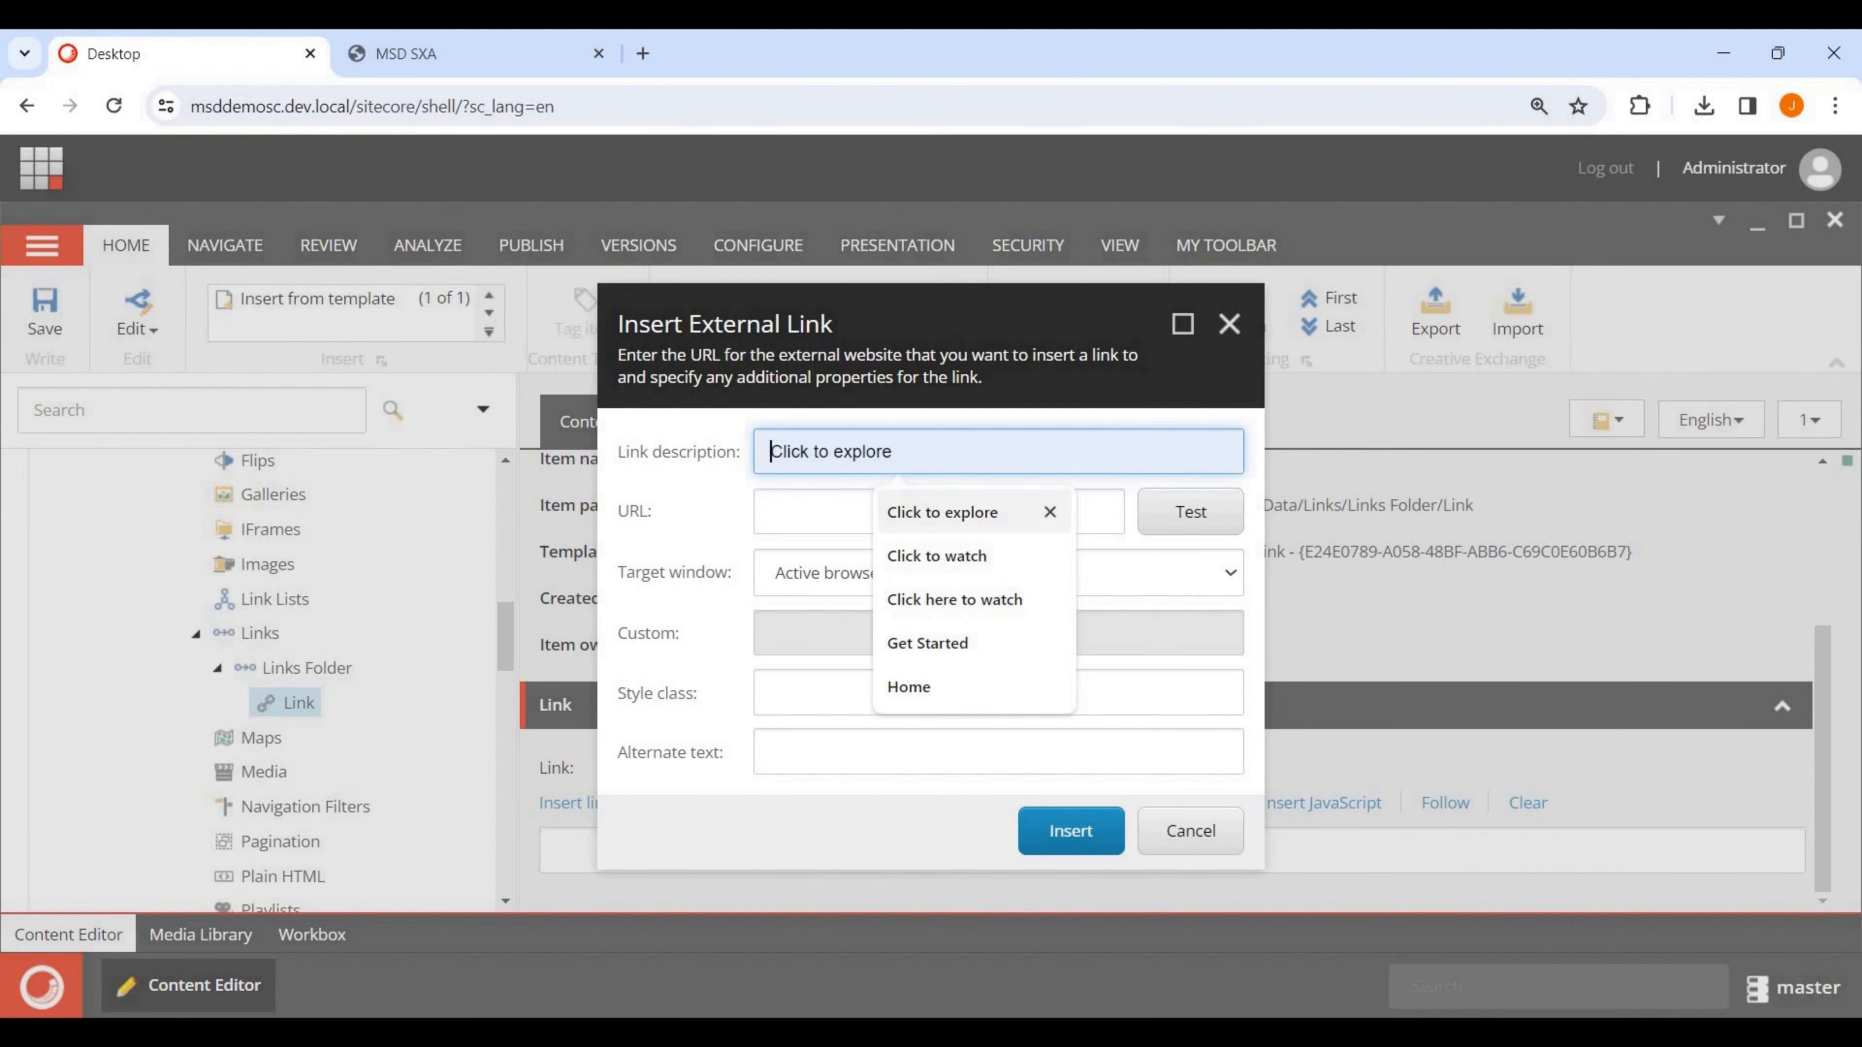
left_click(942, 511)
left_click(942, 511)
left_click(997, 572)
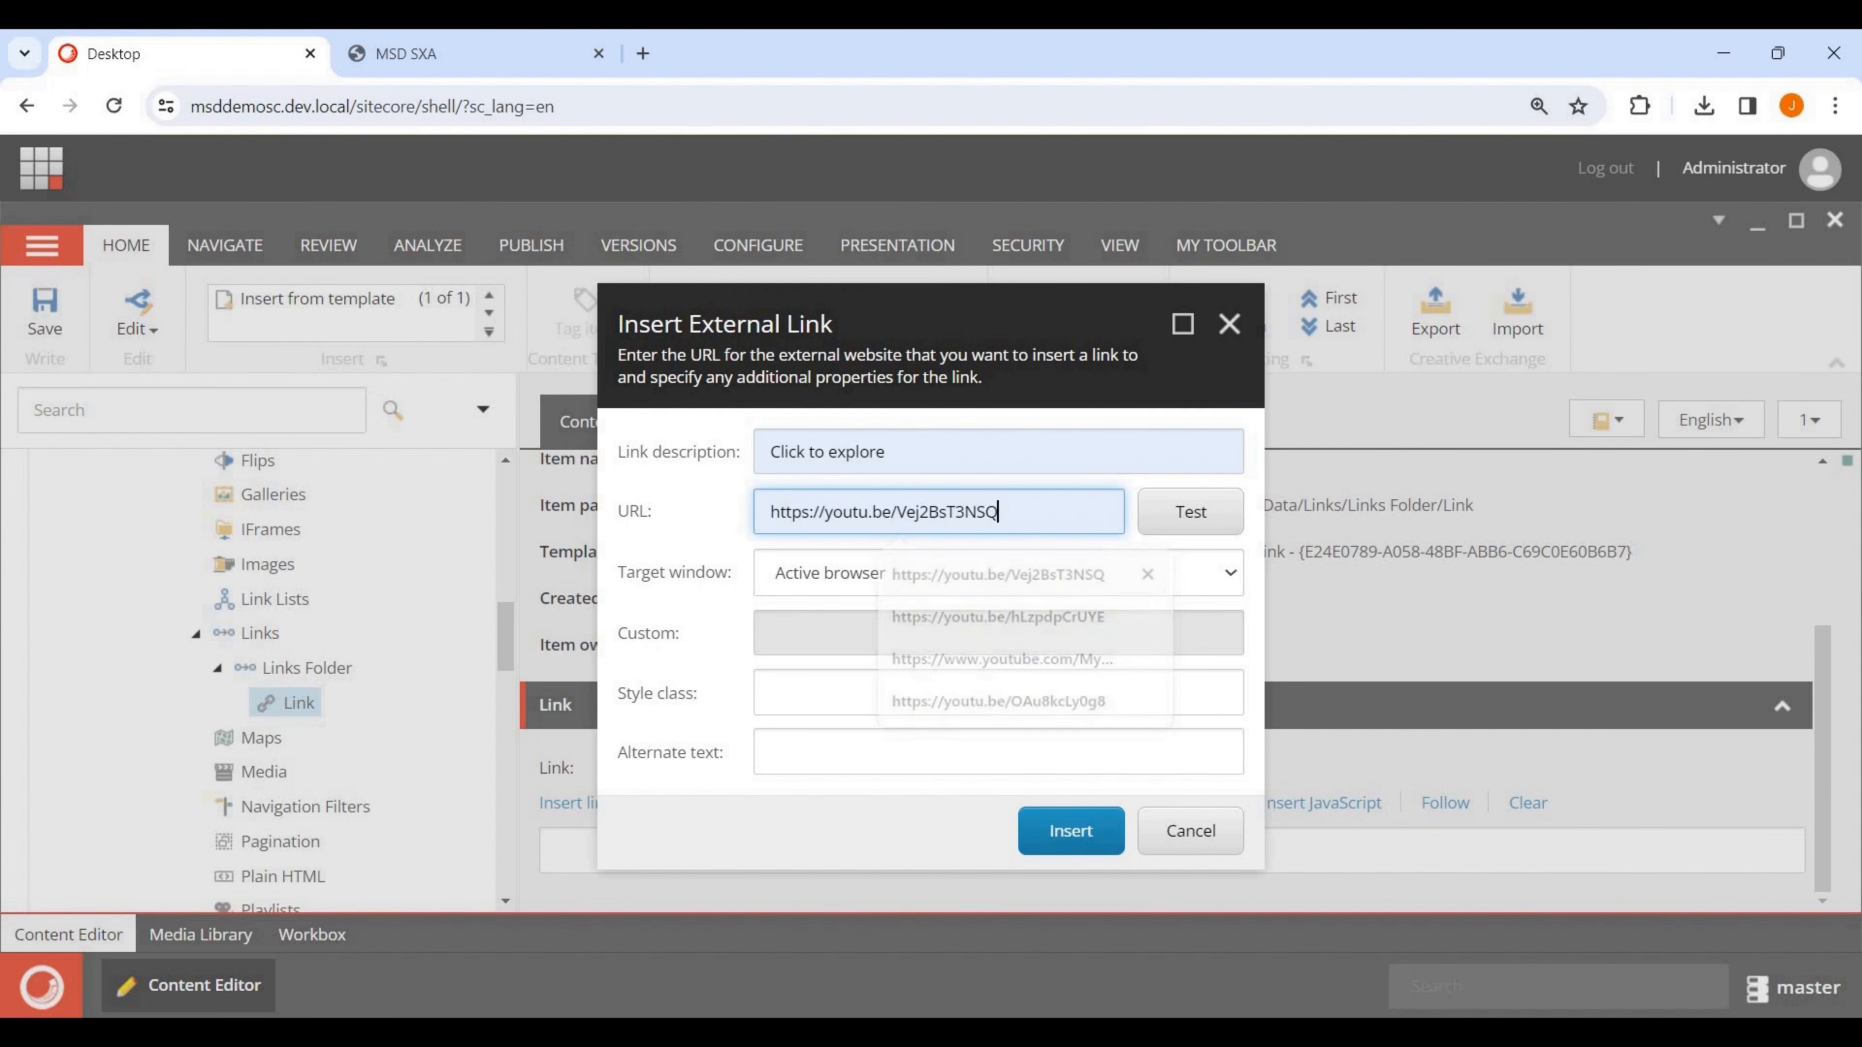
left_click(997, 573)
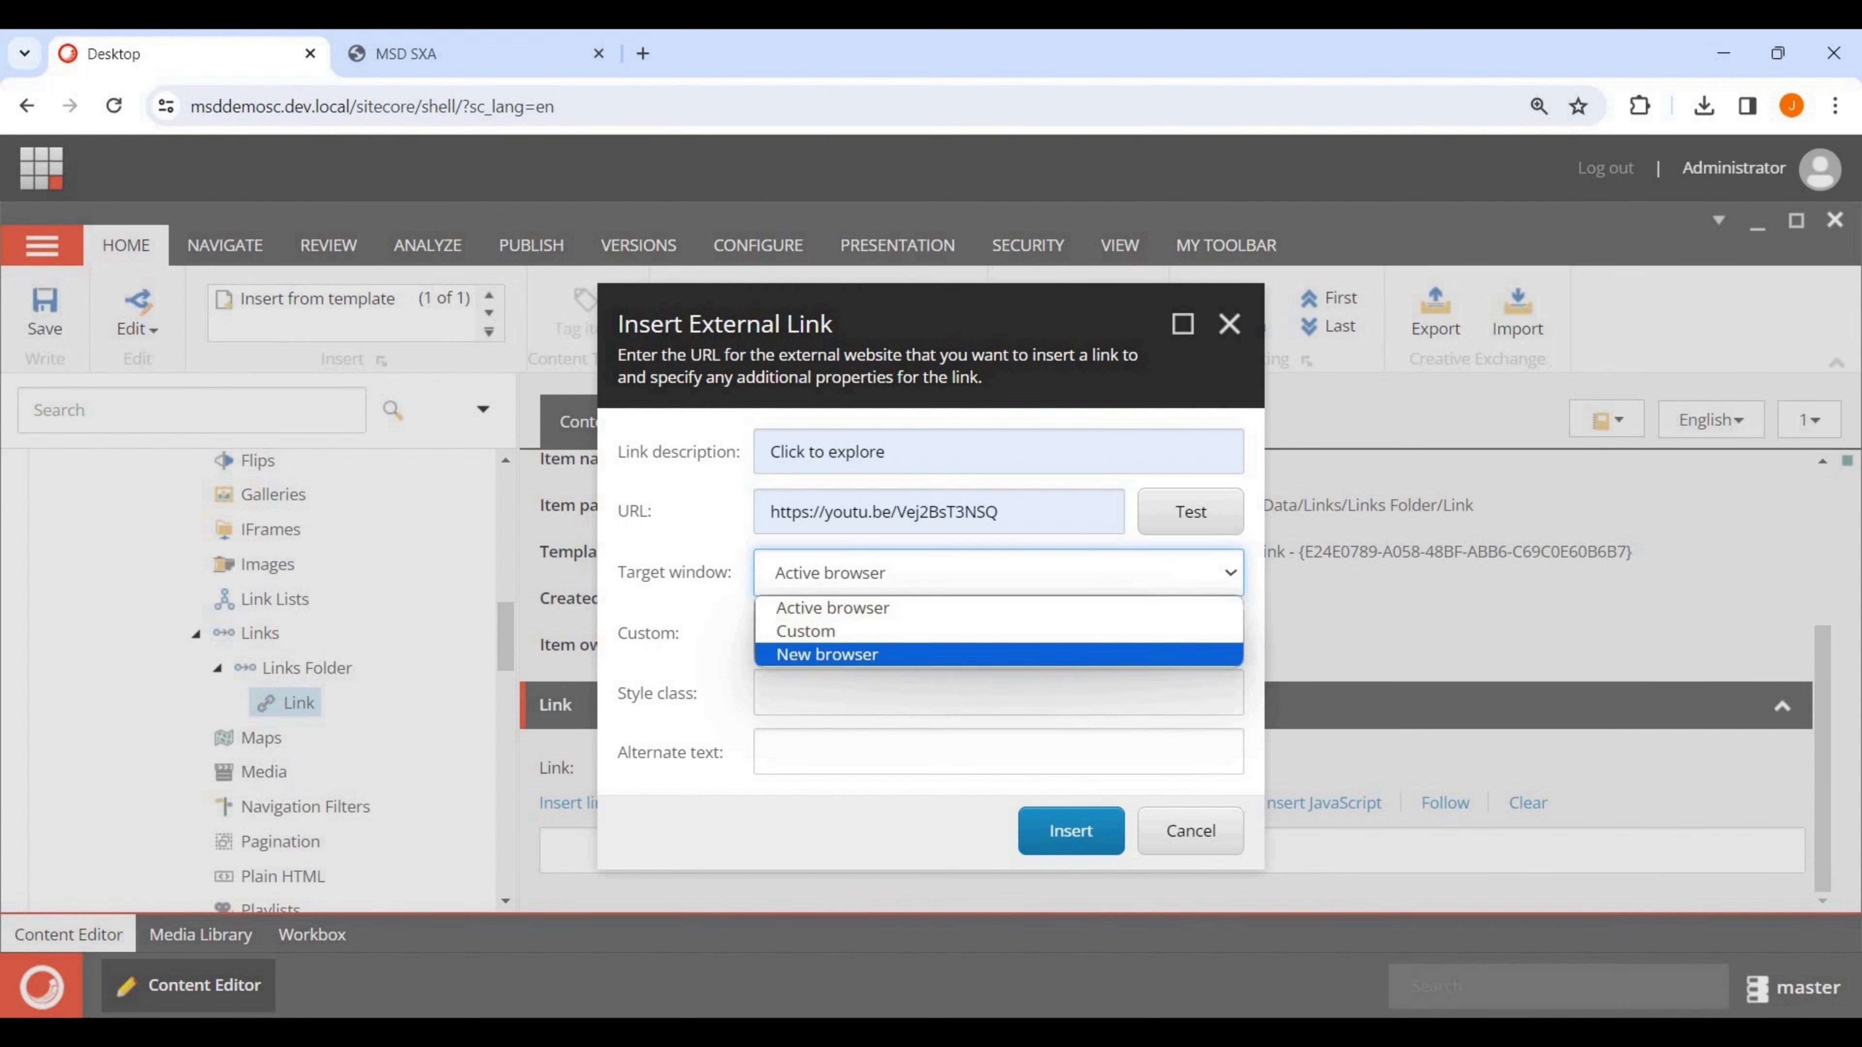
left_click(997, 655)
left_click(1071, 831)
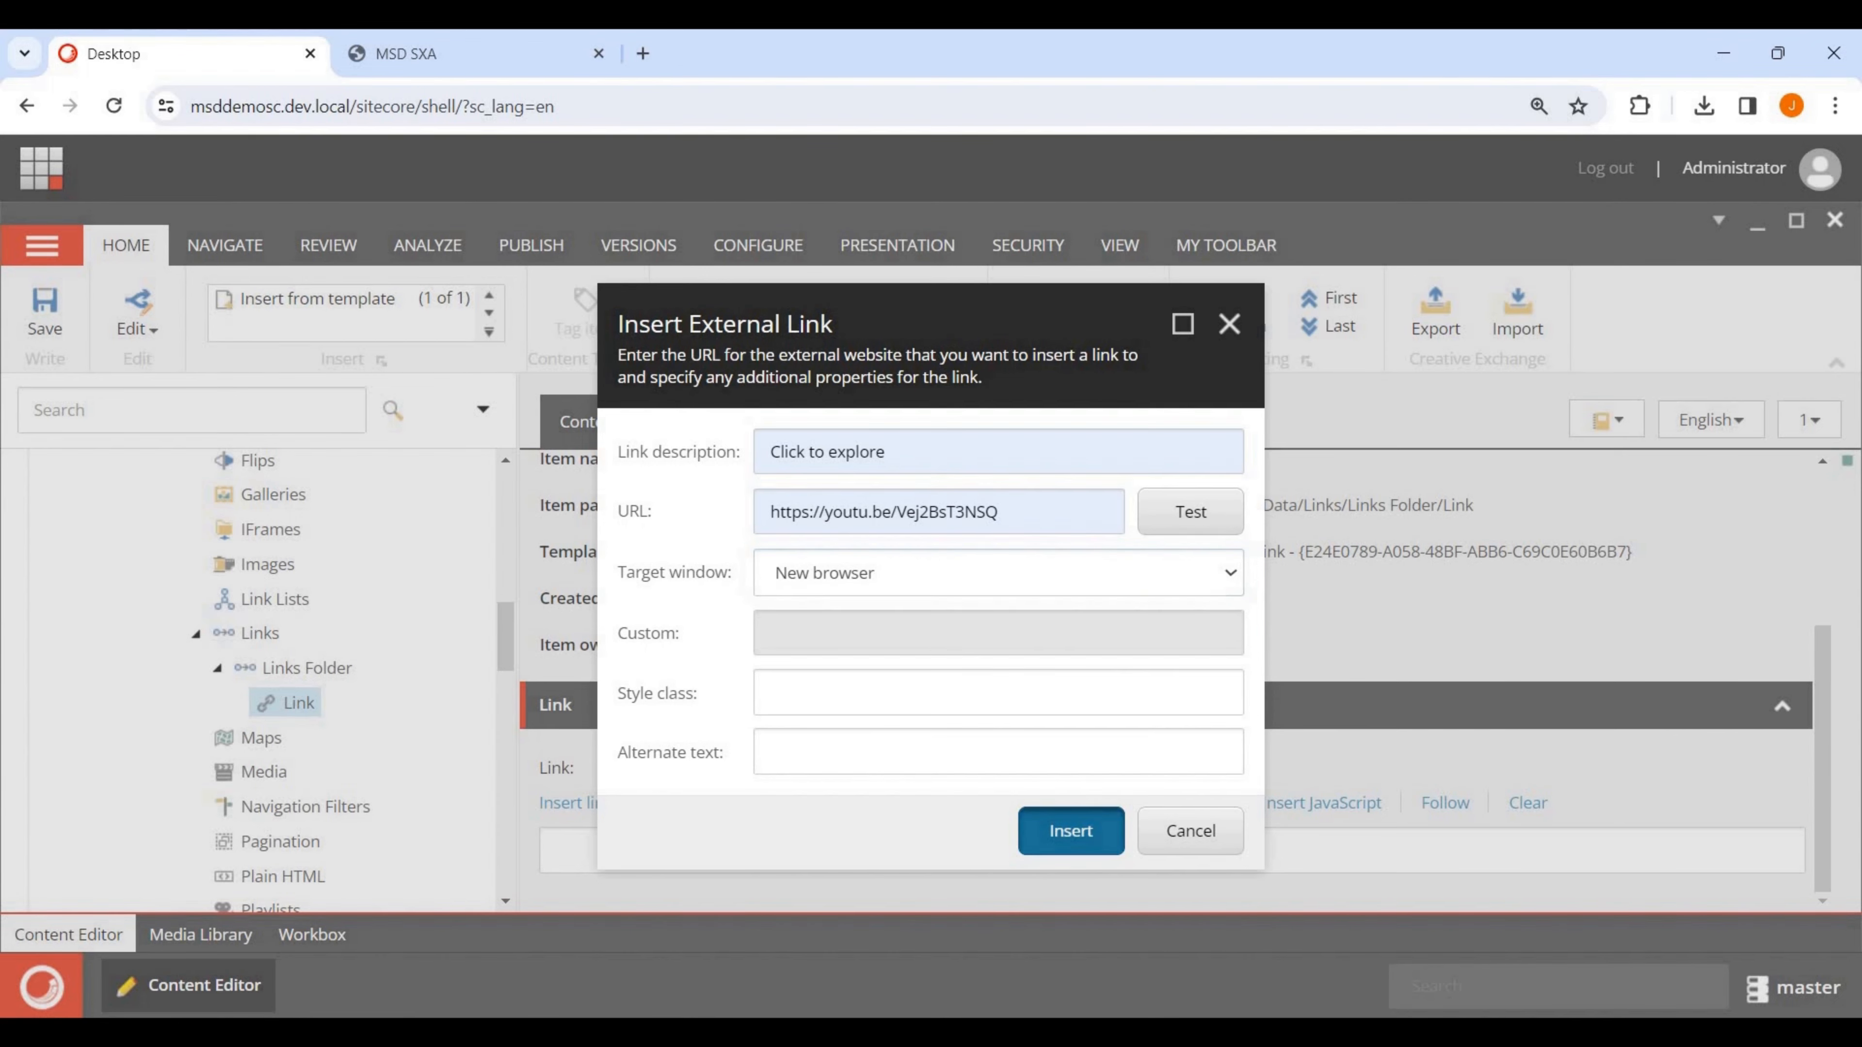
left_click(44, 313)
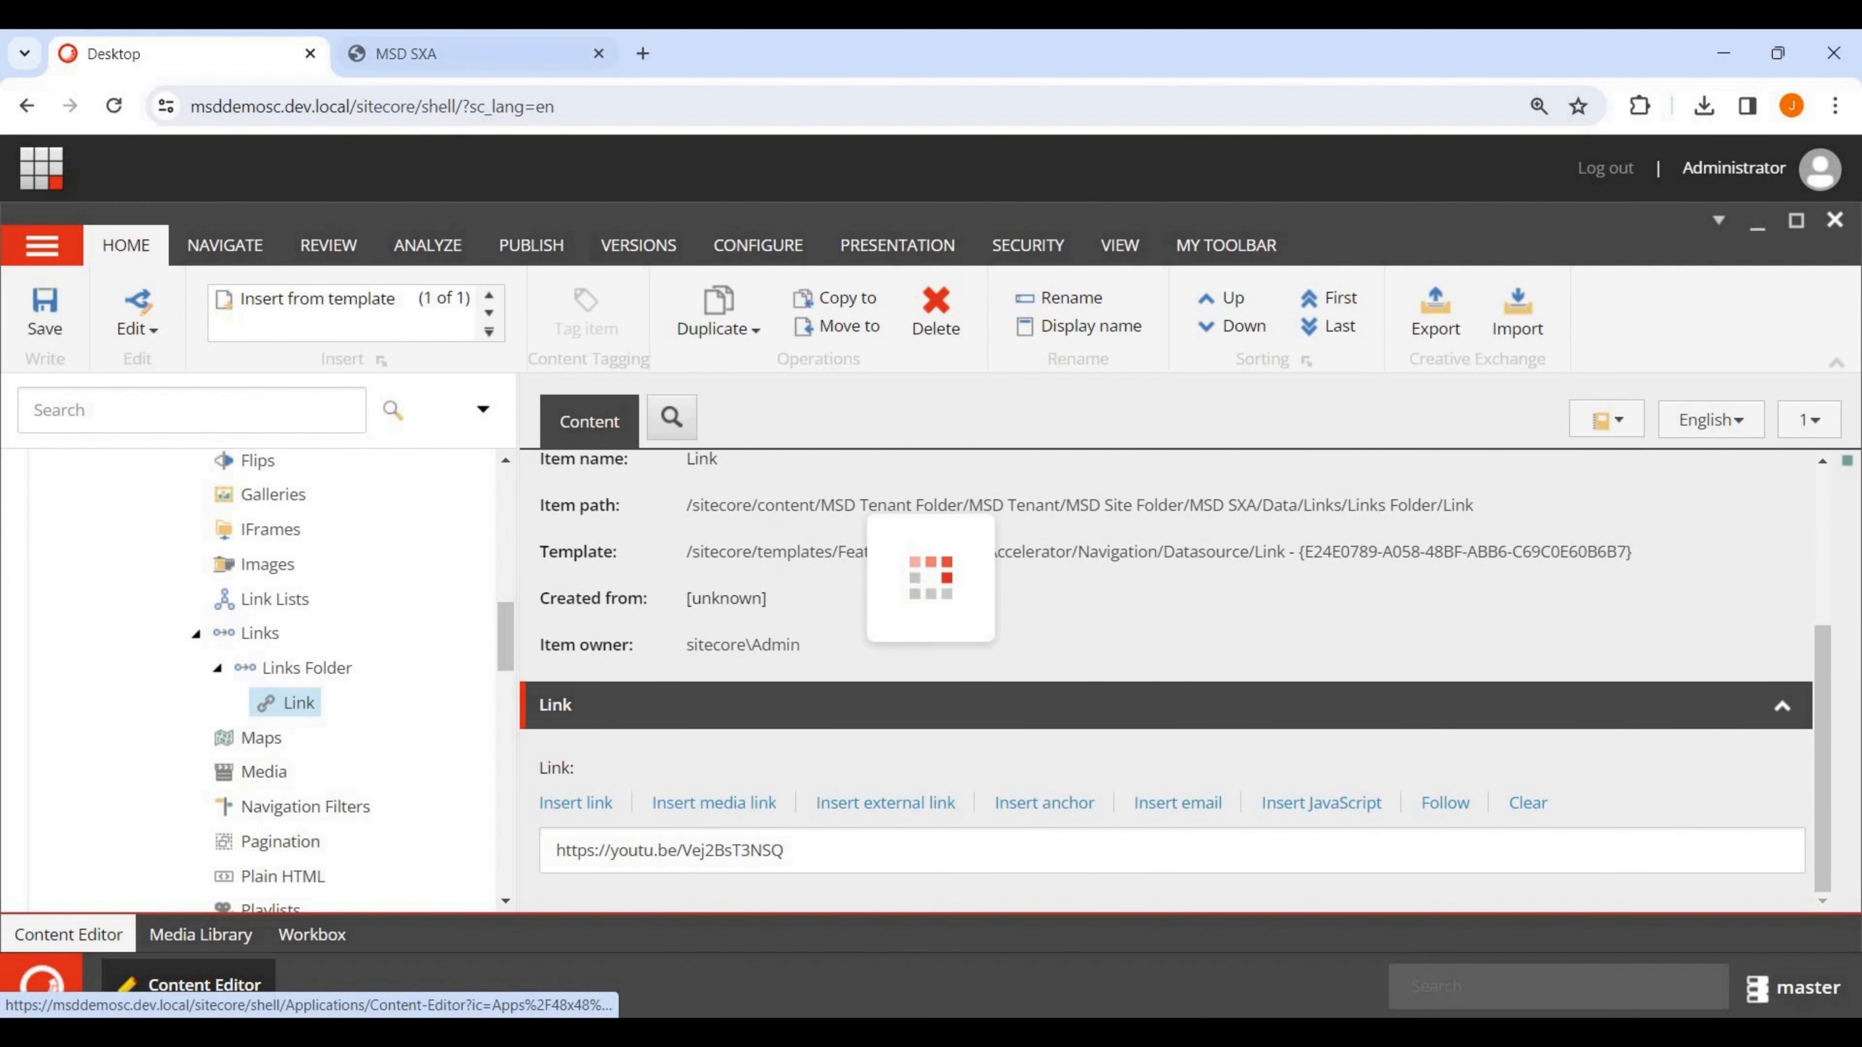
Return to the Home page in the Experience Editor and reload it to check the footer link.
left_click(469, 54)
left_click(629, 108)
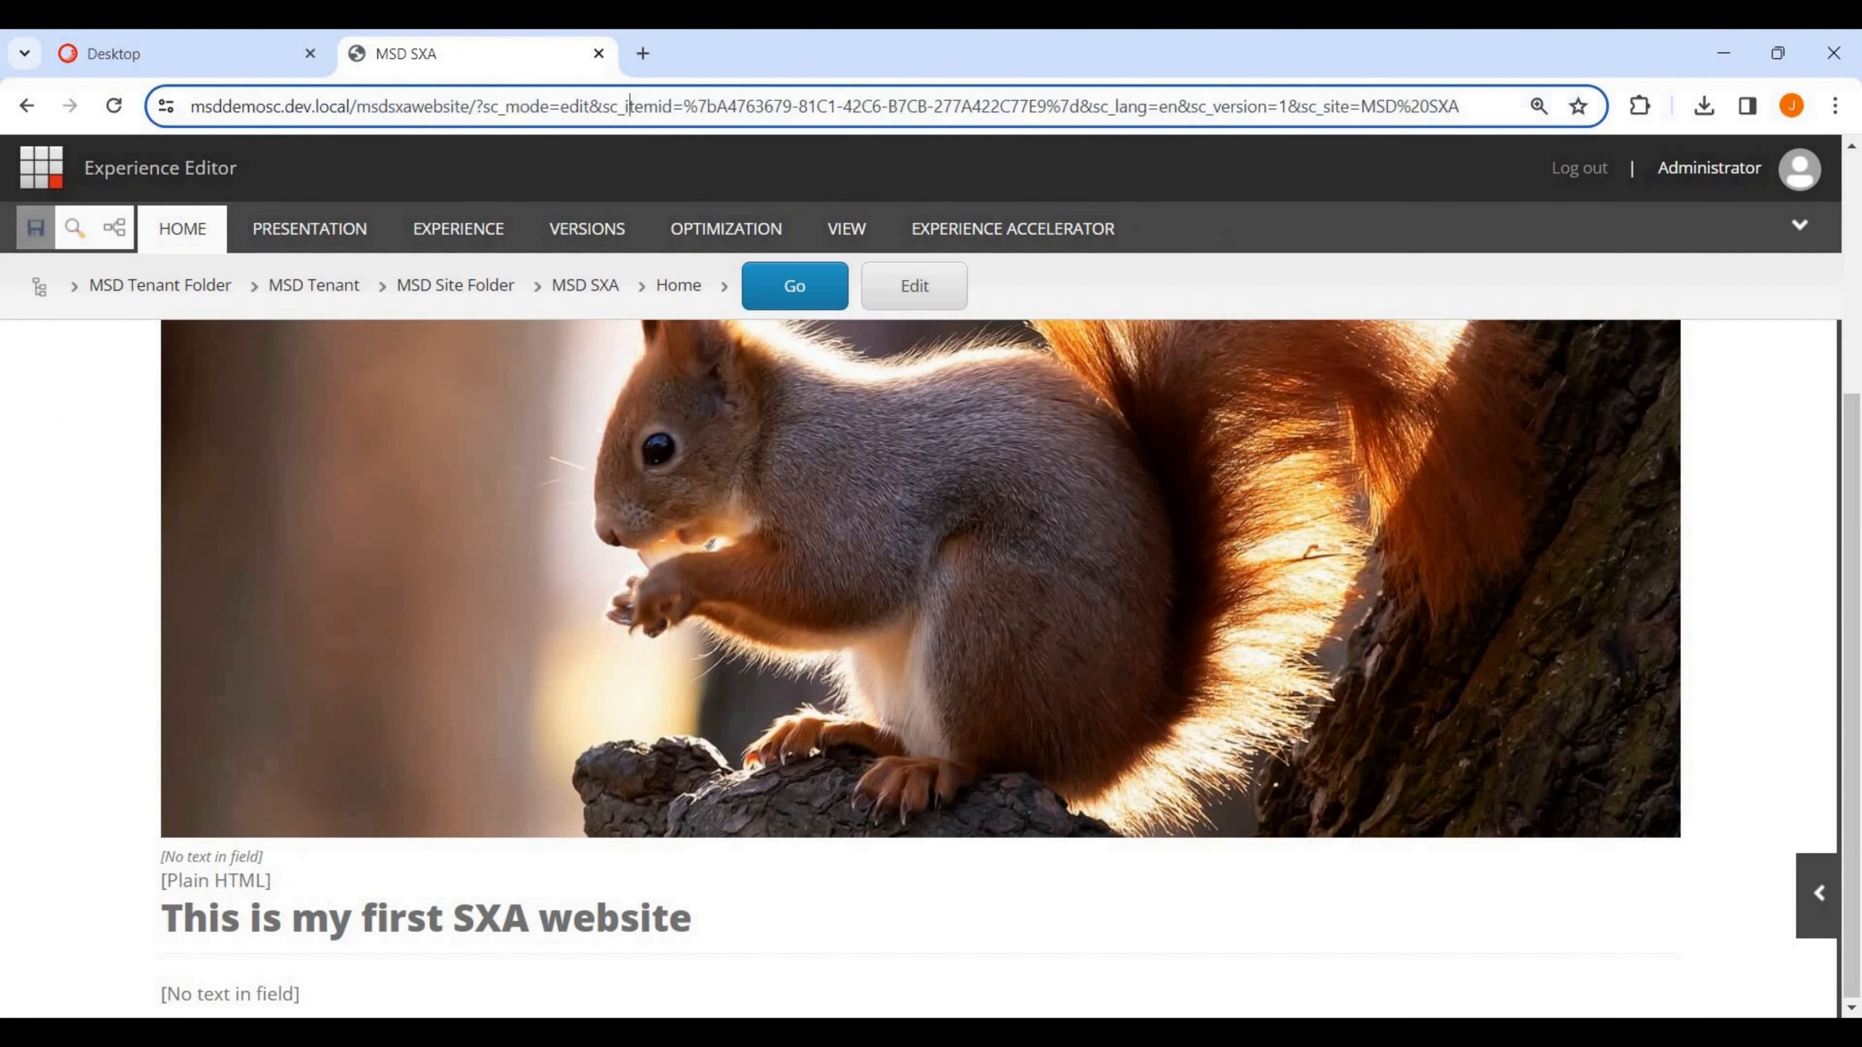
key("Return")
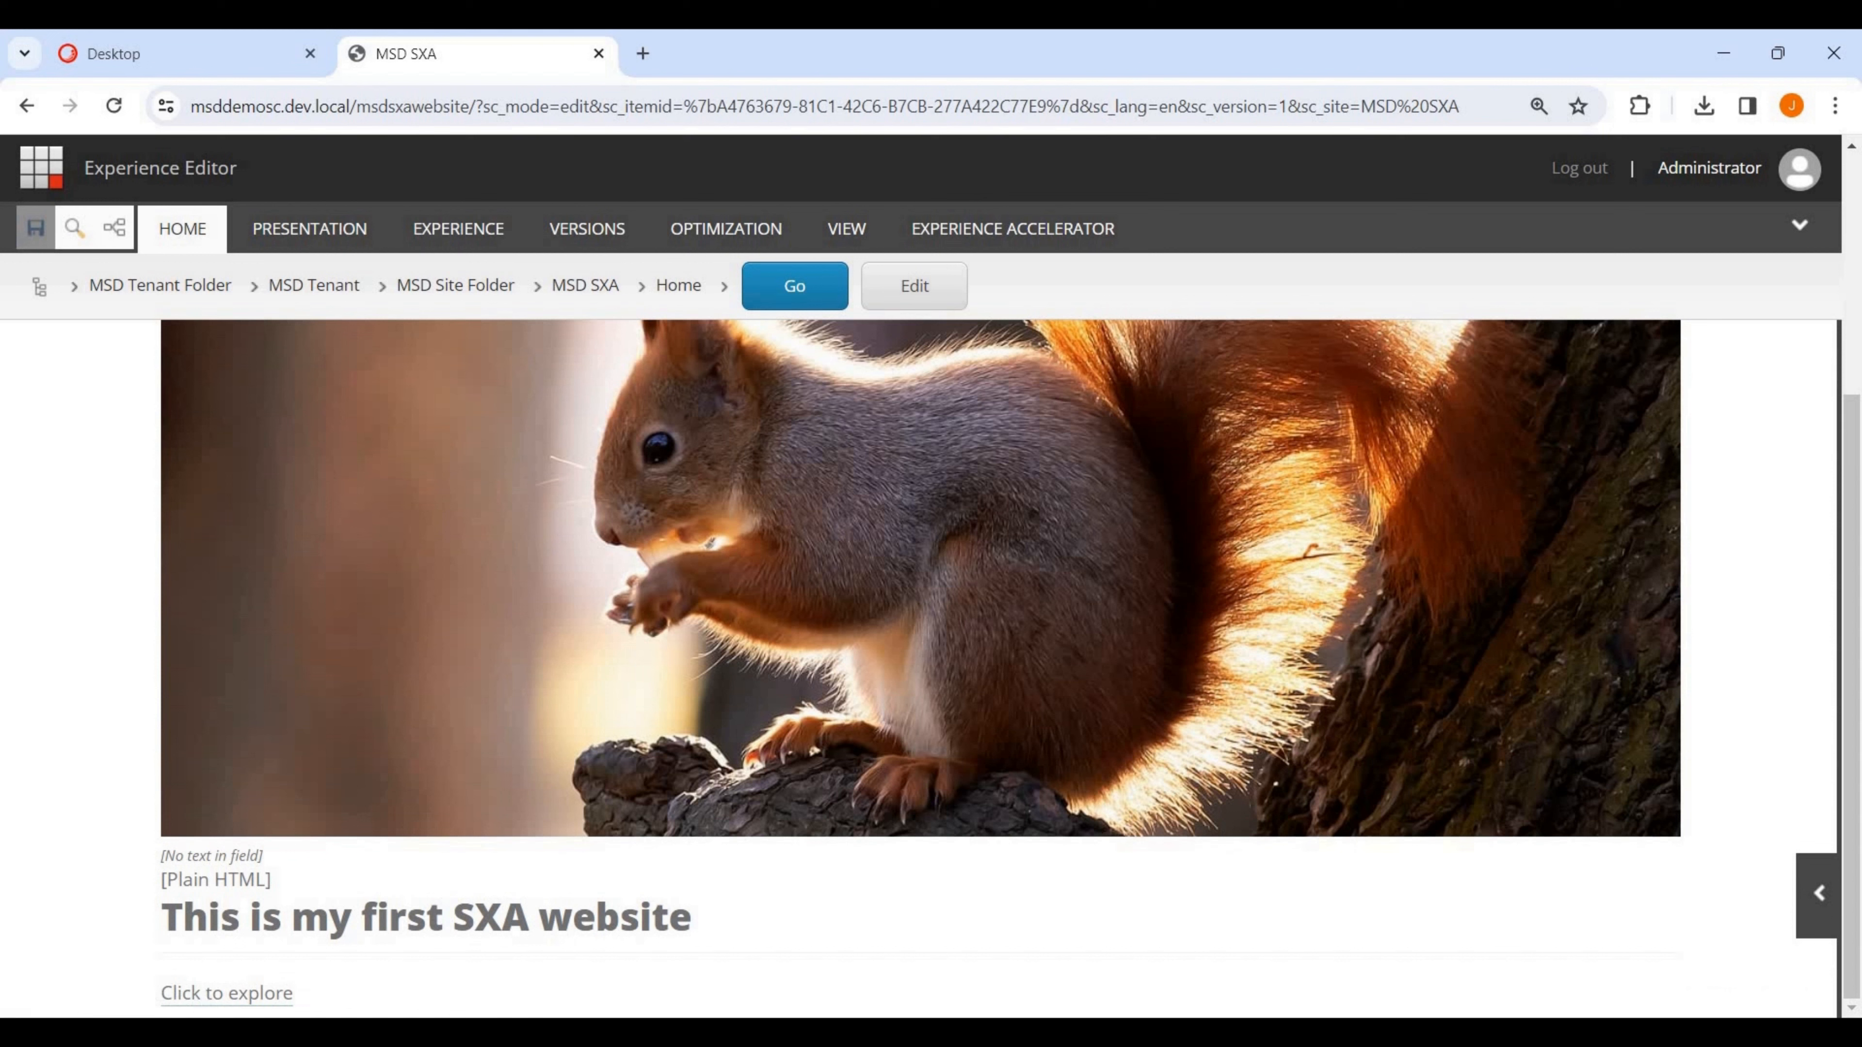
Add a Divider rendering from the Page Structure category below the Link rendering in the footer and save the page.
left_click(352, 995)
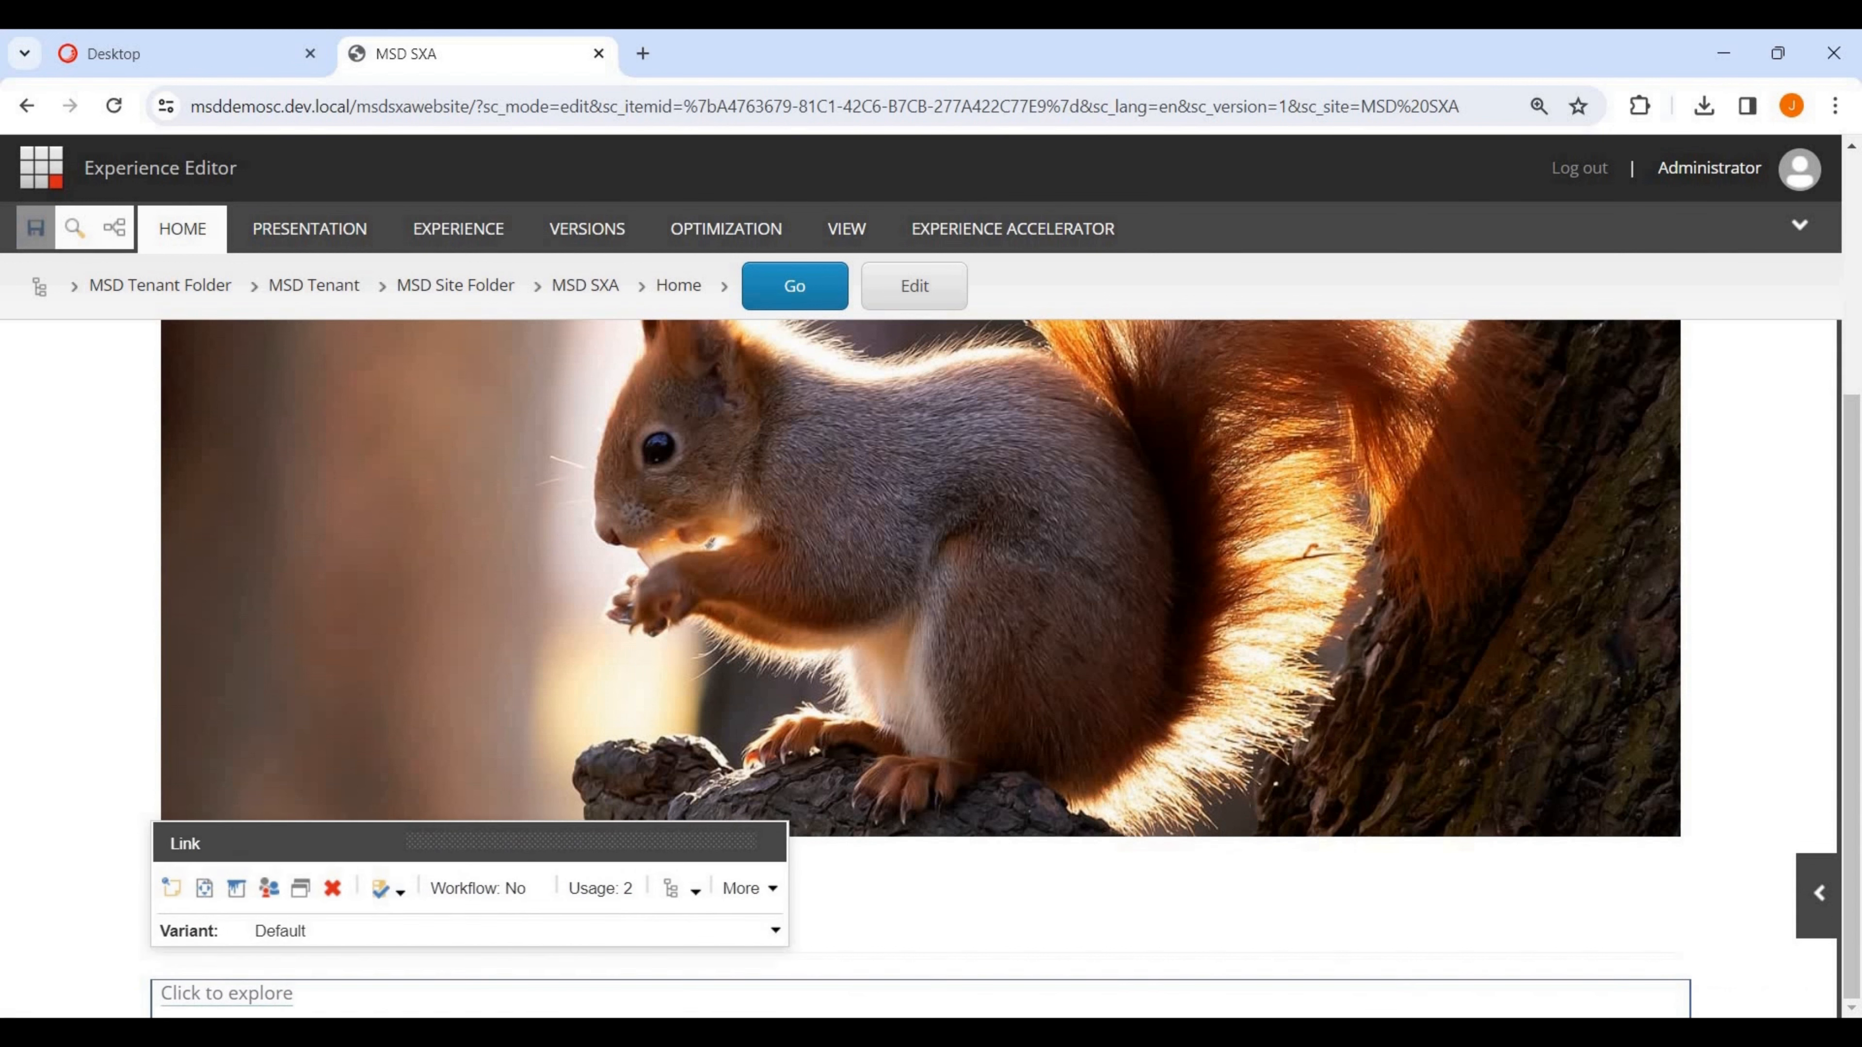
left_click(695, 891)
left_click(764, 928)
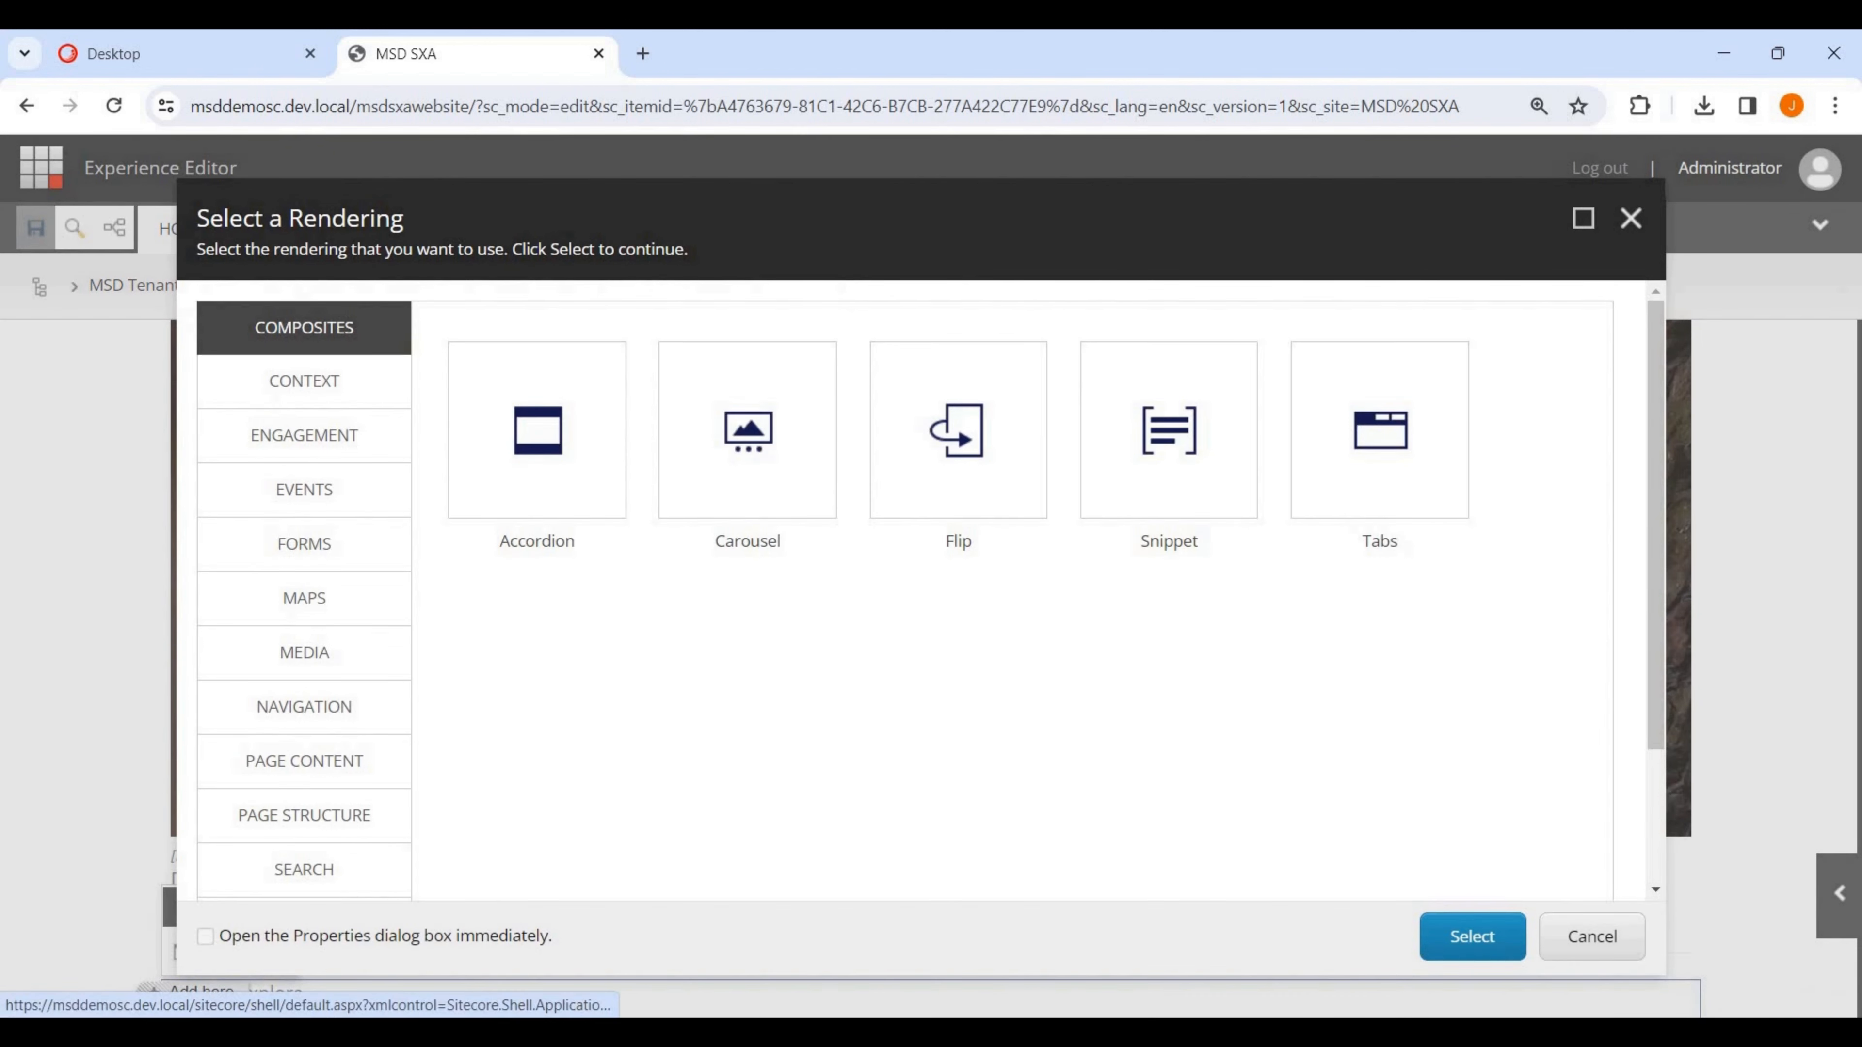
left_click(304, 761)
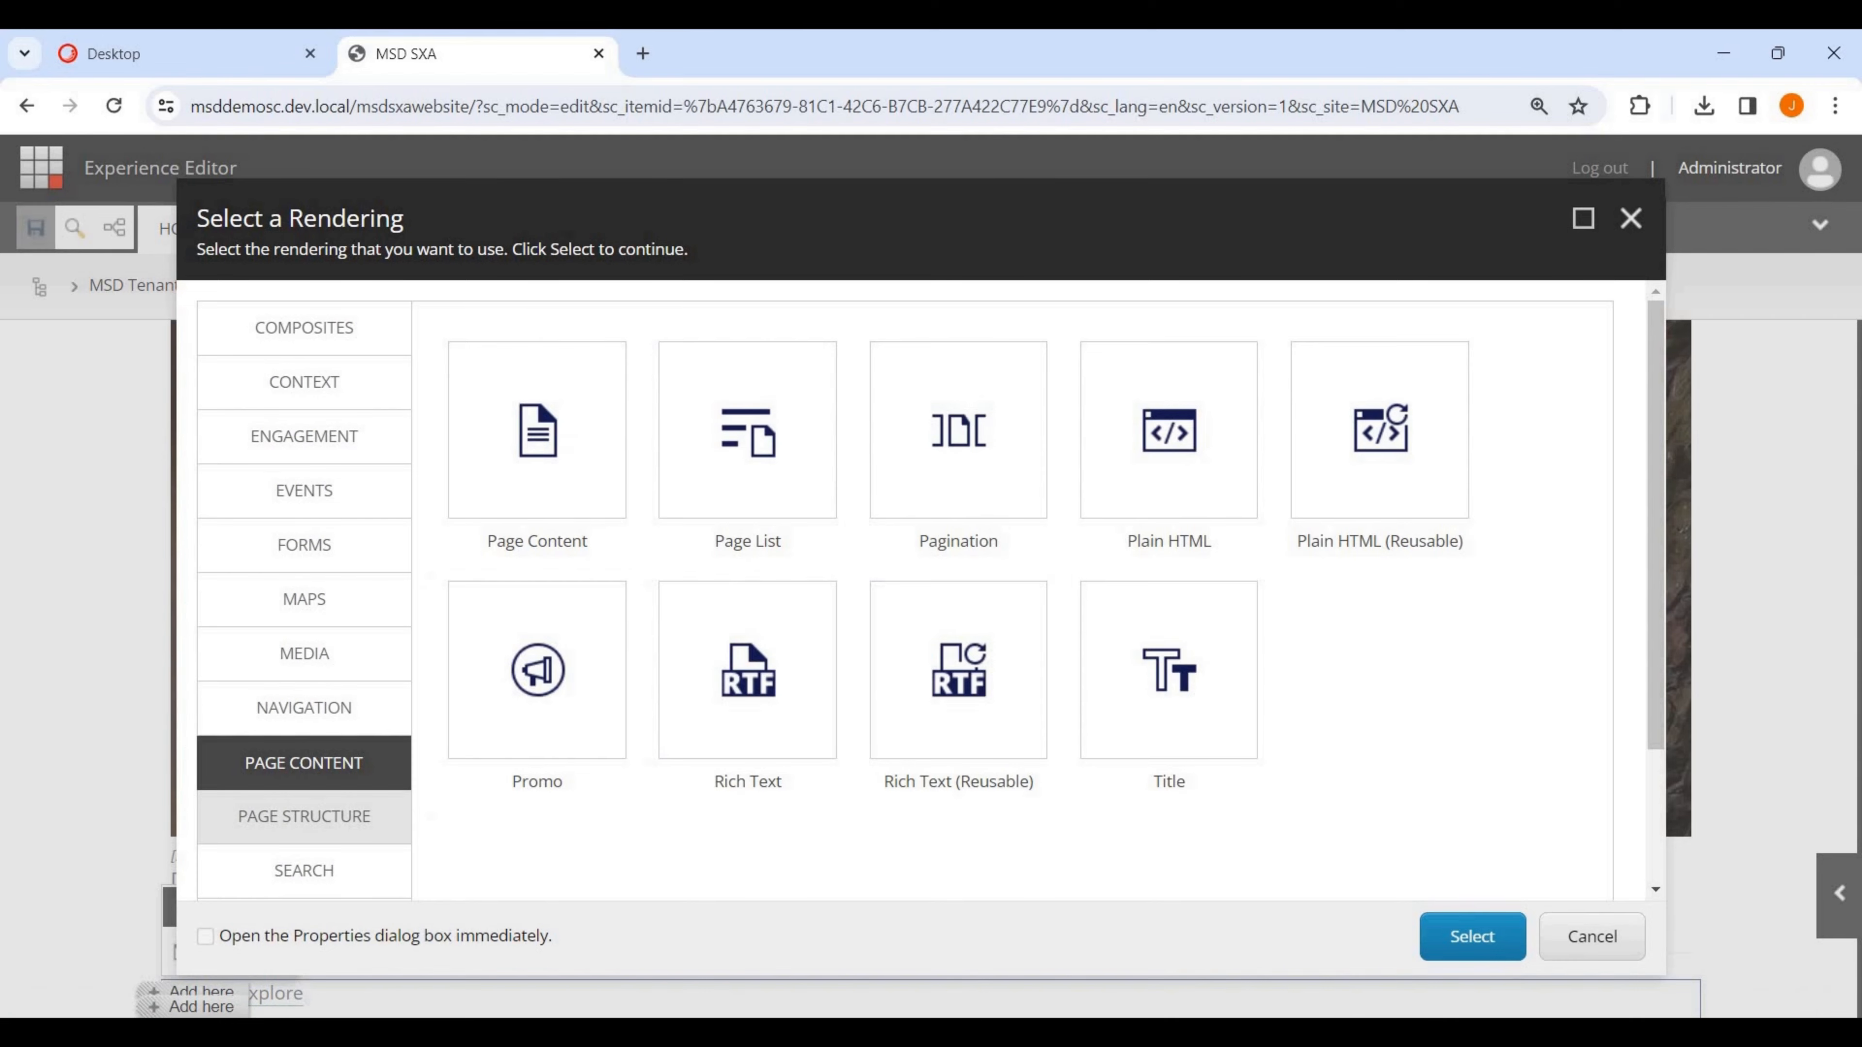
left_click(304, 817)
left_click(747, 455)
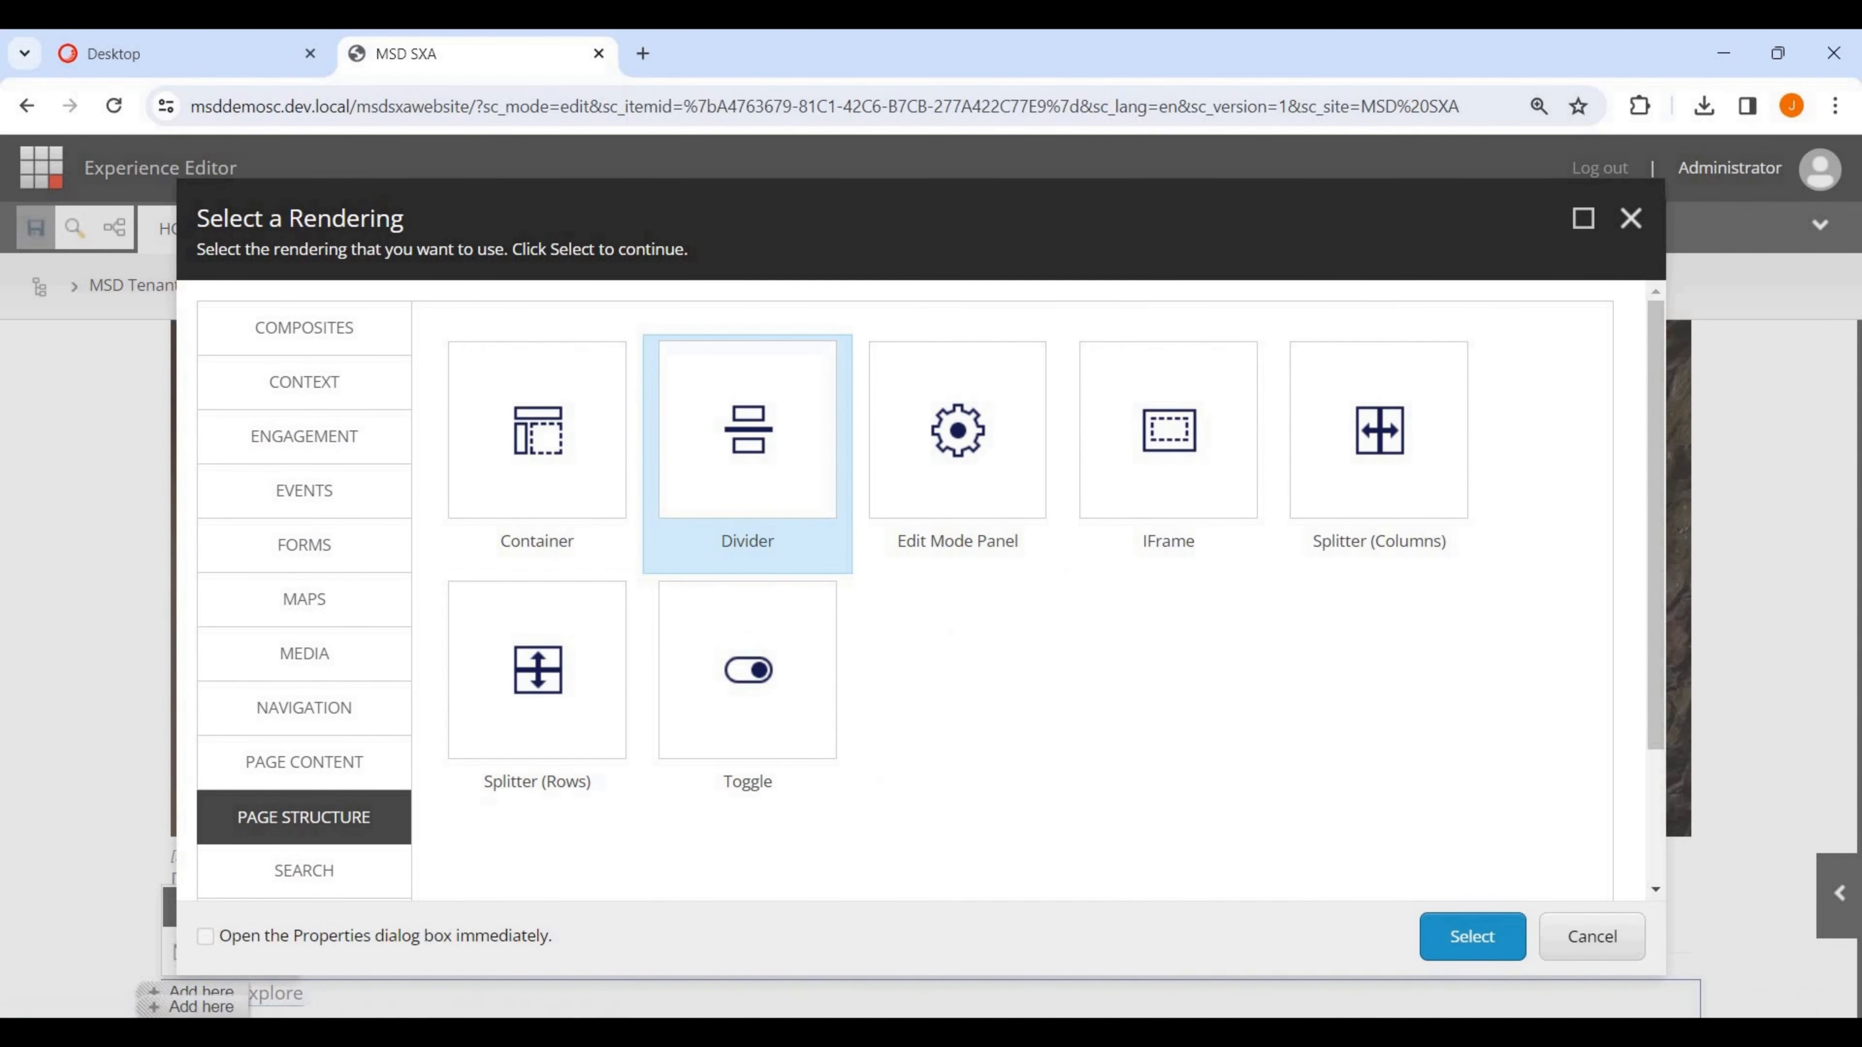
left_click(1473, 936)
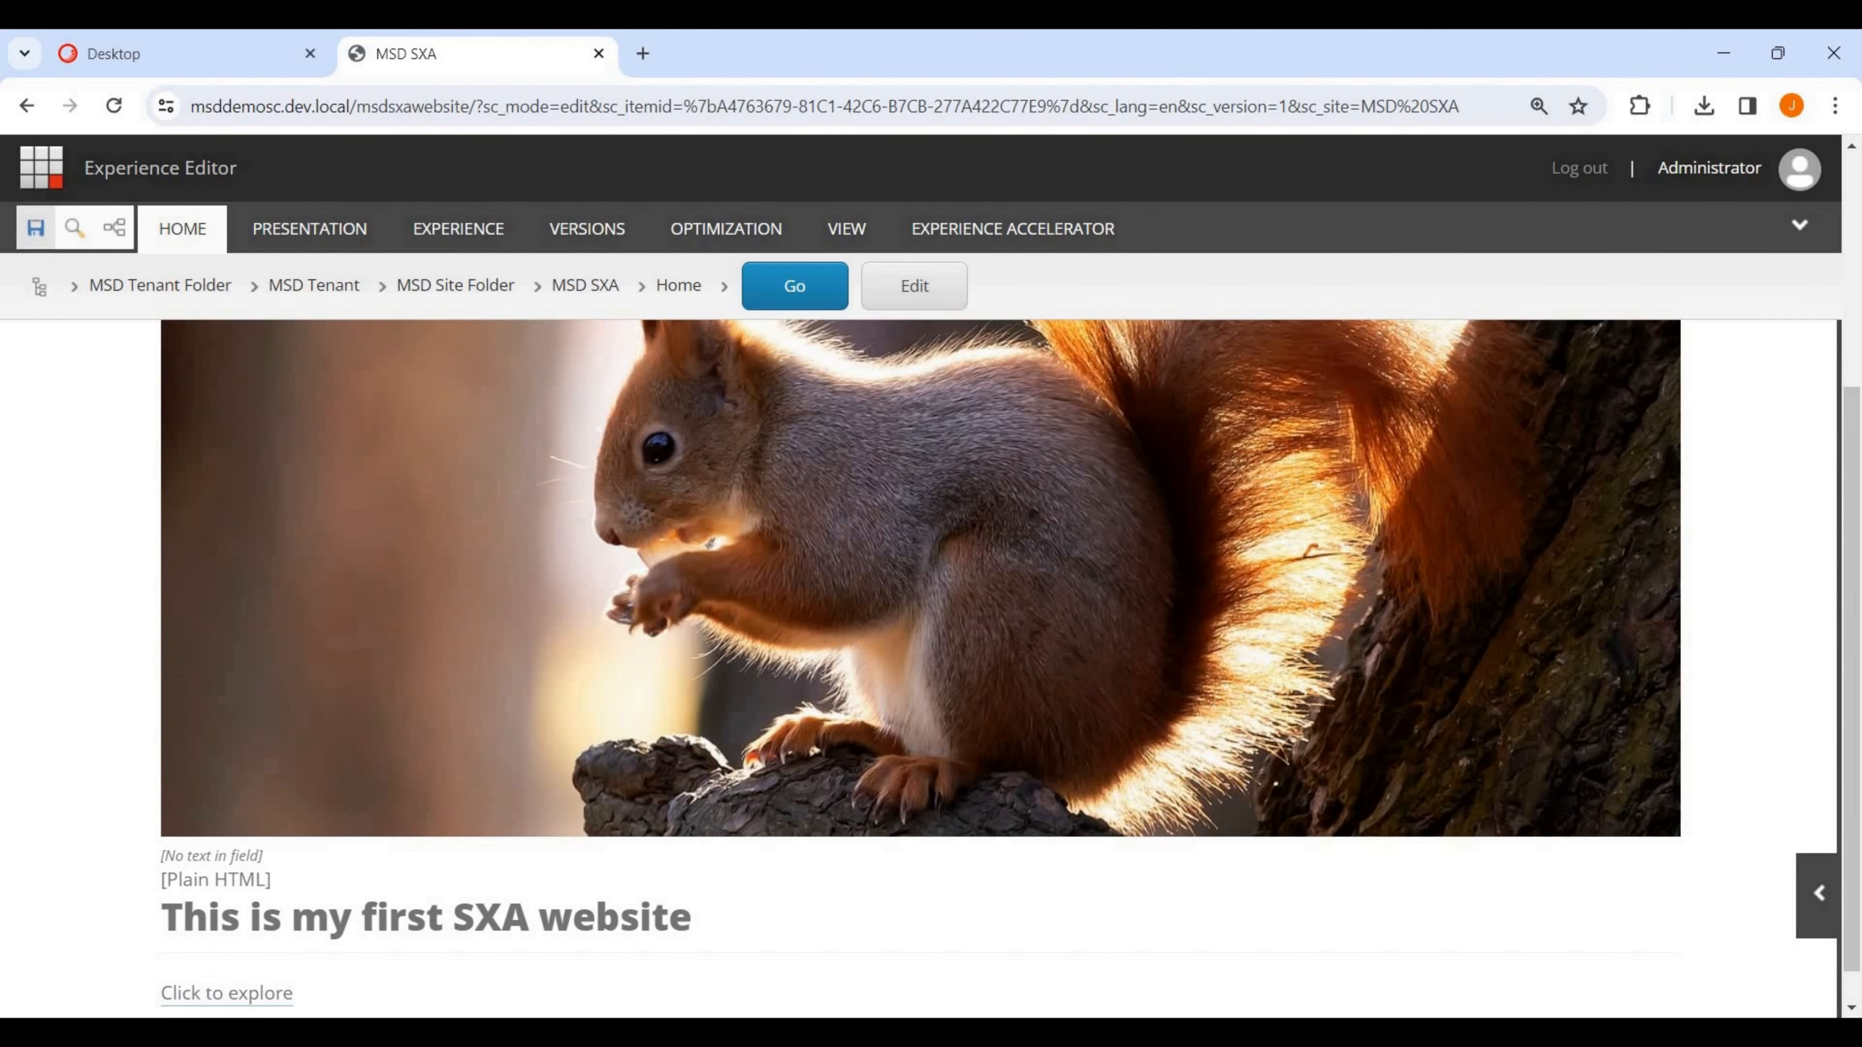
left_click(35, 228)
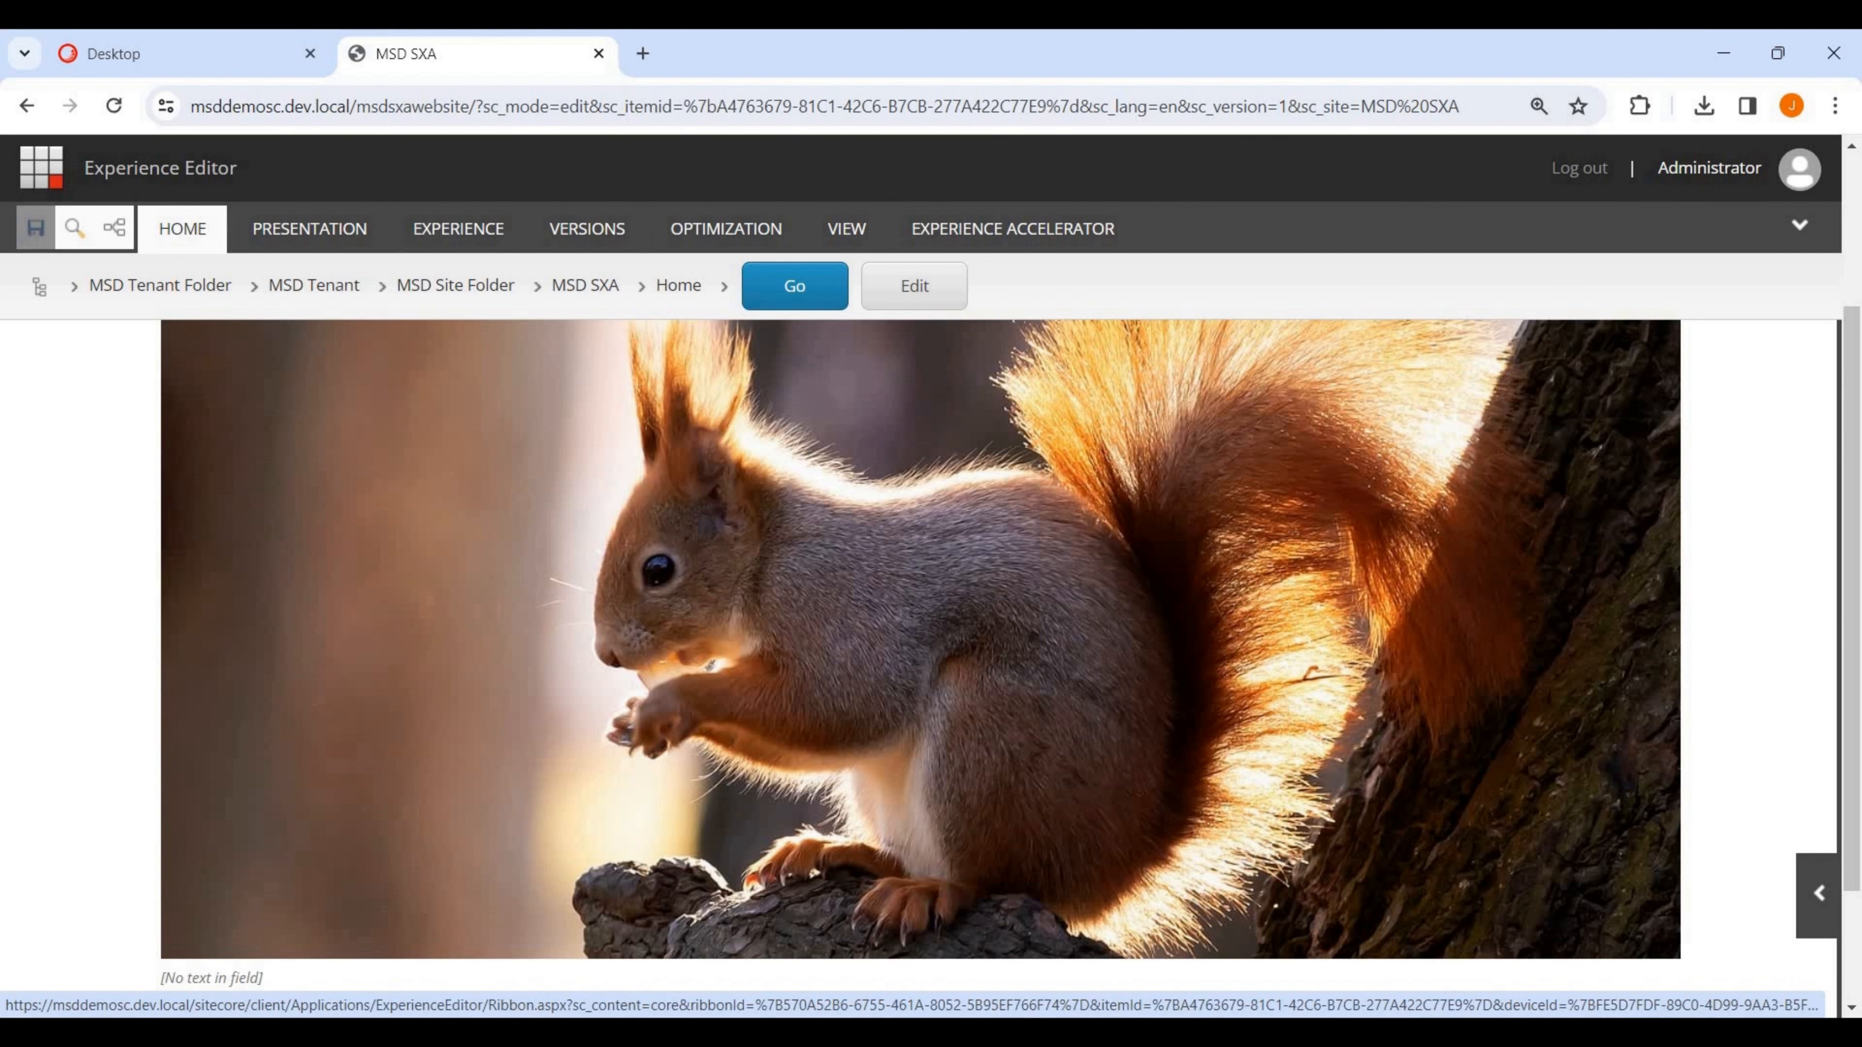
Smart publish the Home page with its subitems and related items, and close the publishing dialog.
left_click(182, 229)
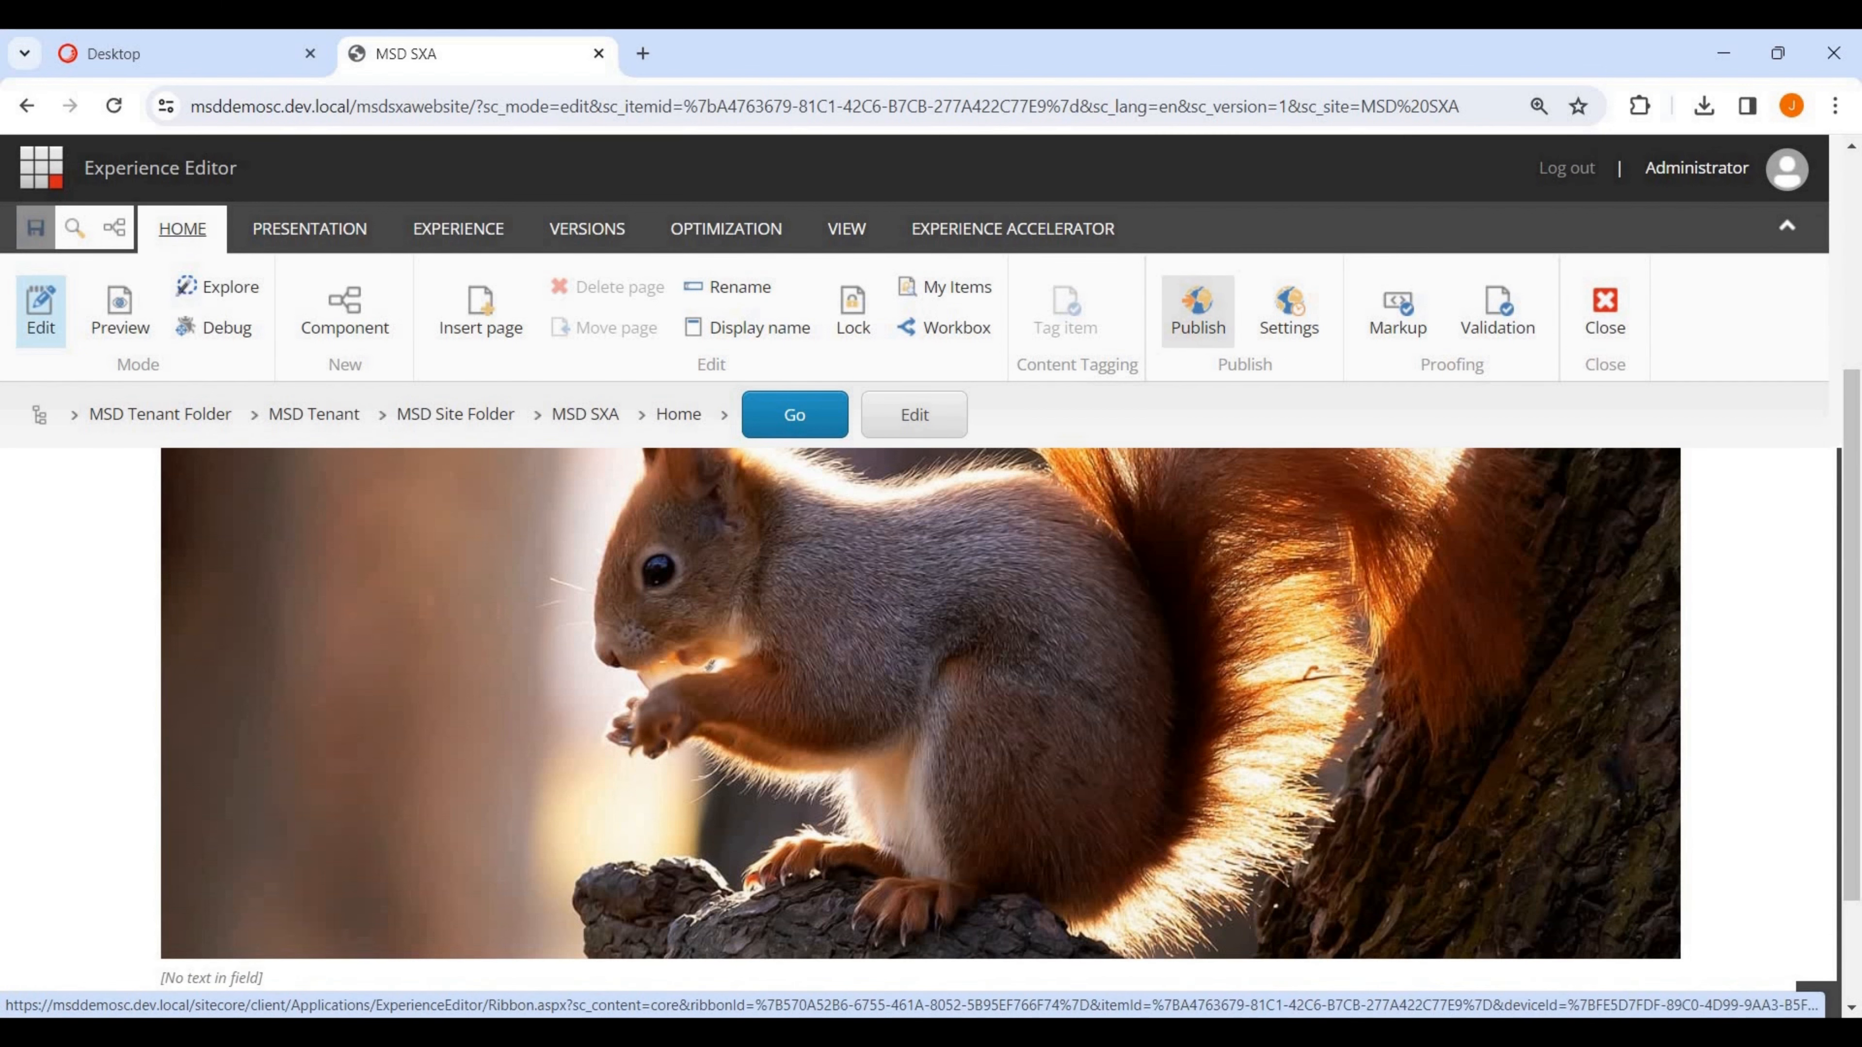
left_click(1197, 307)
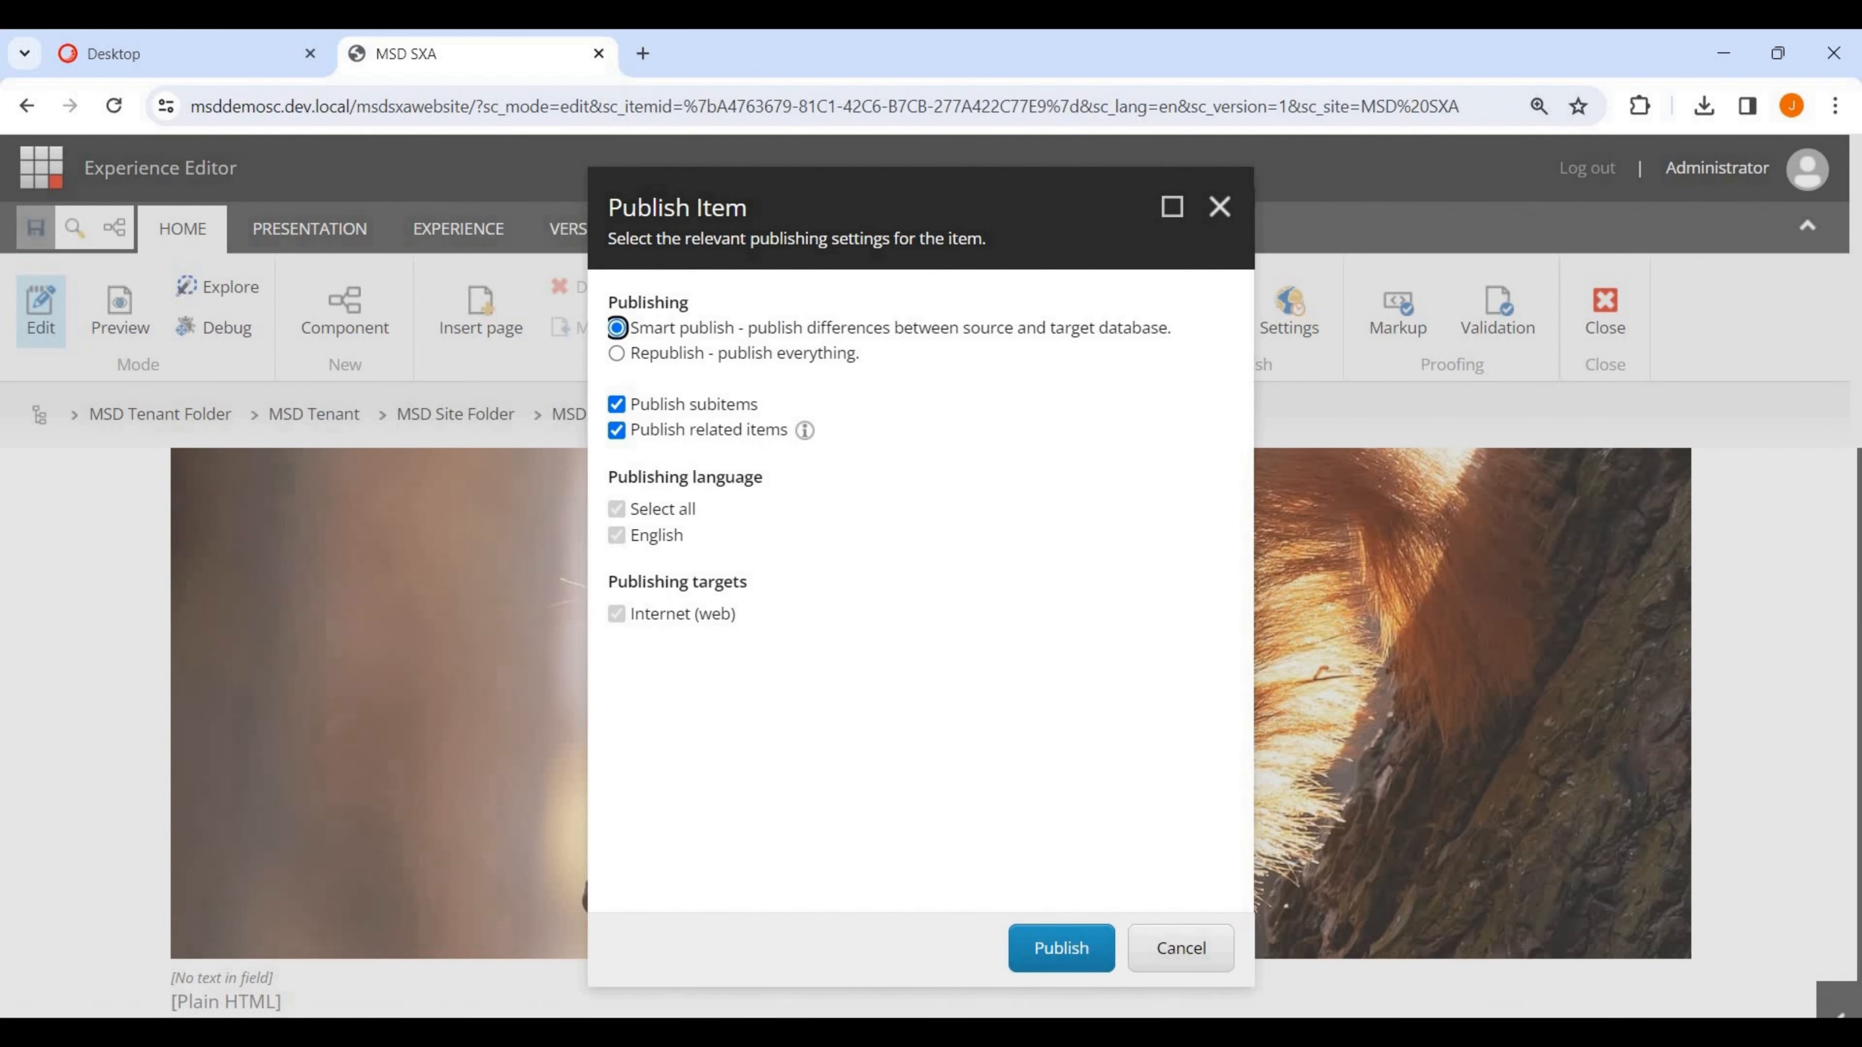
left_click(1061, 947)
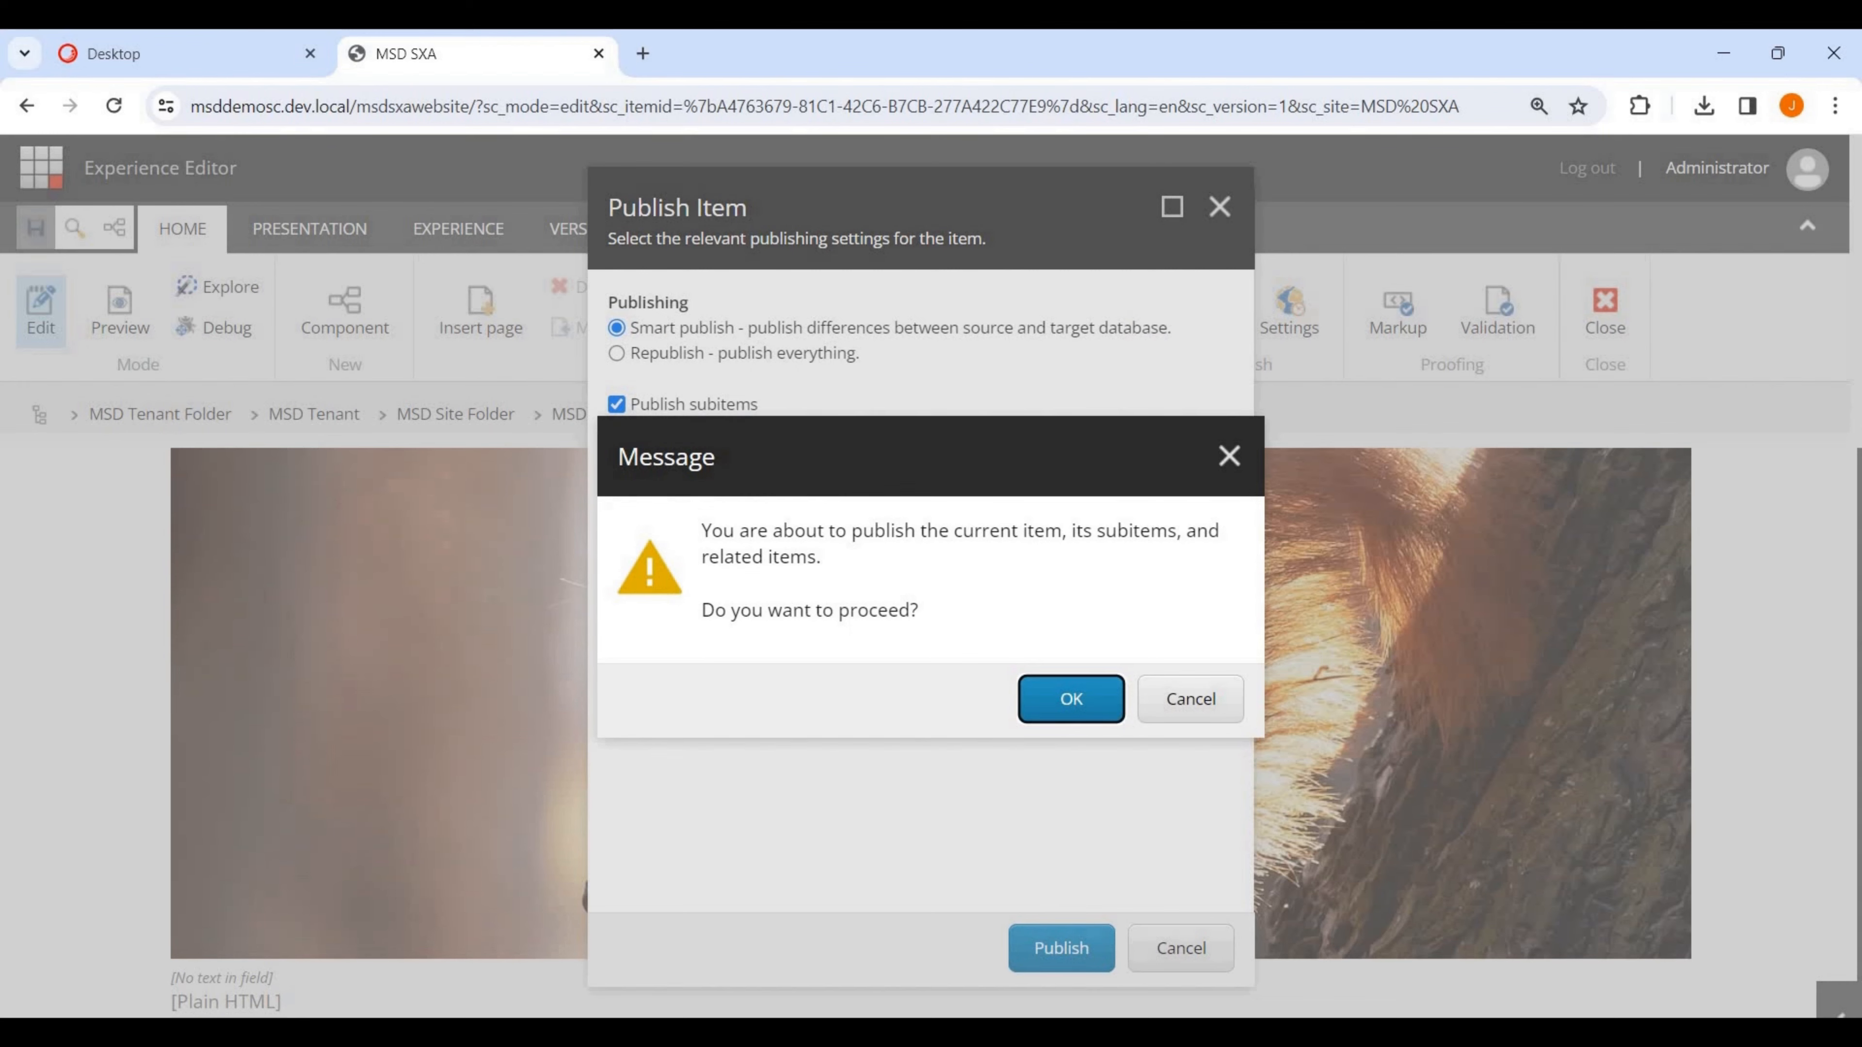
key("Return")
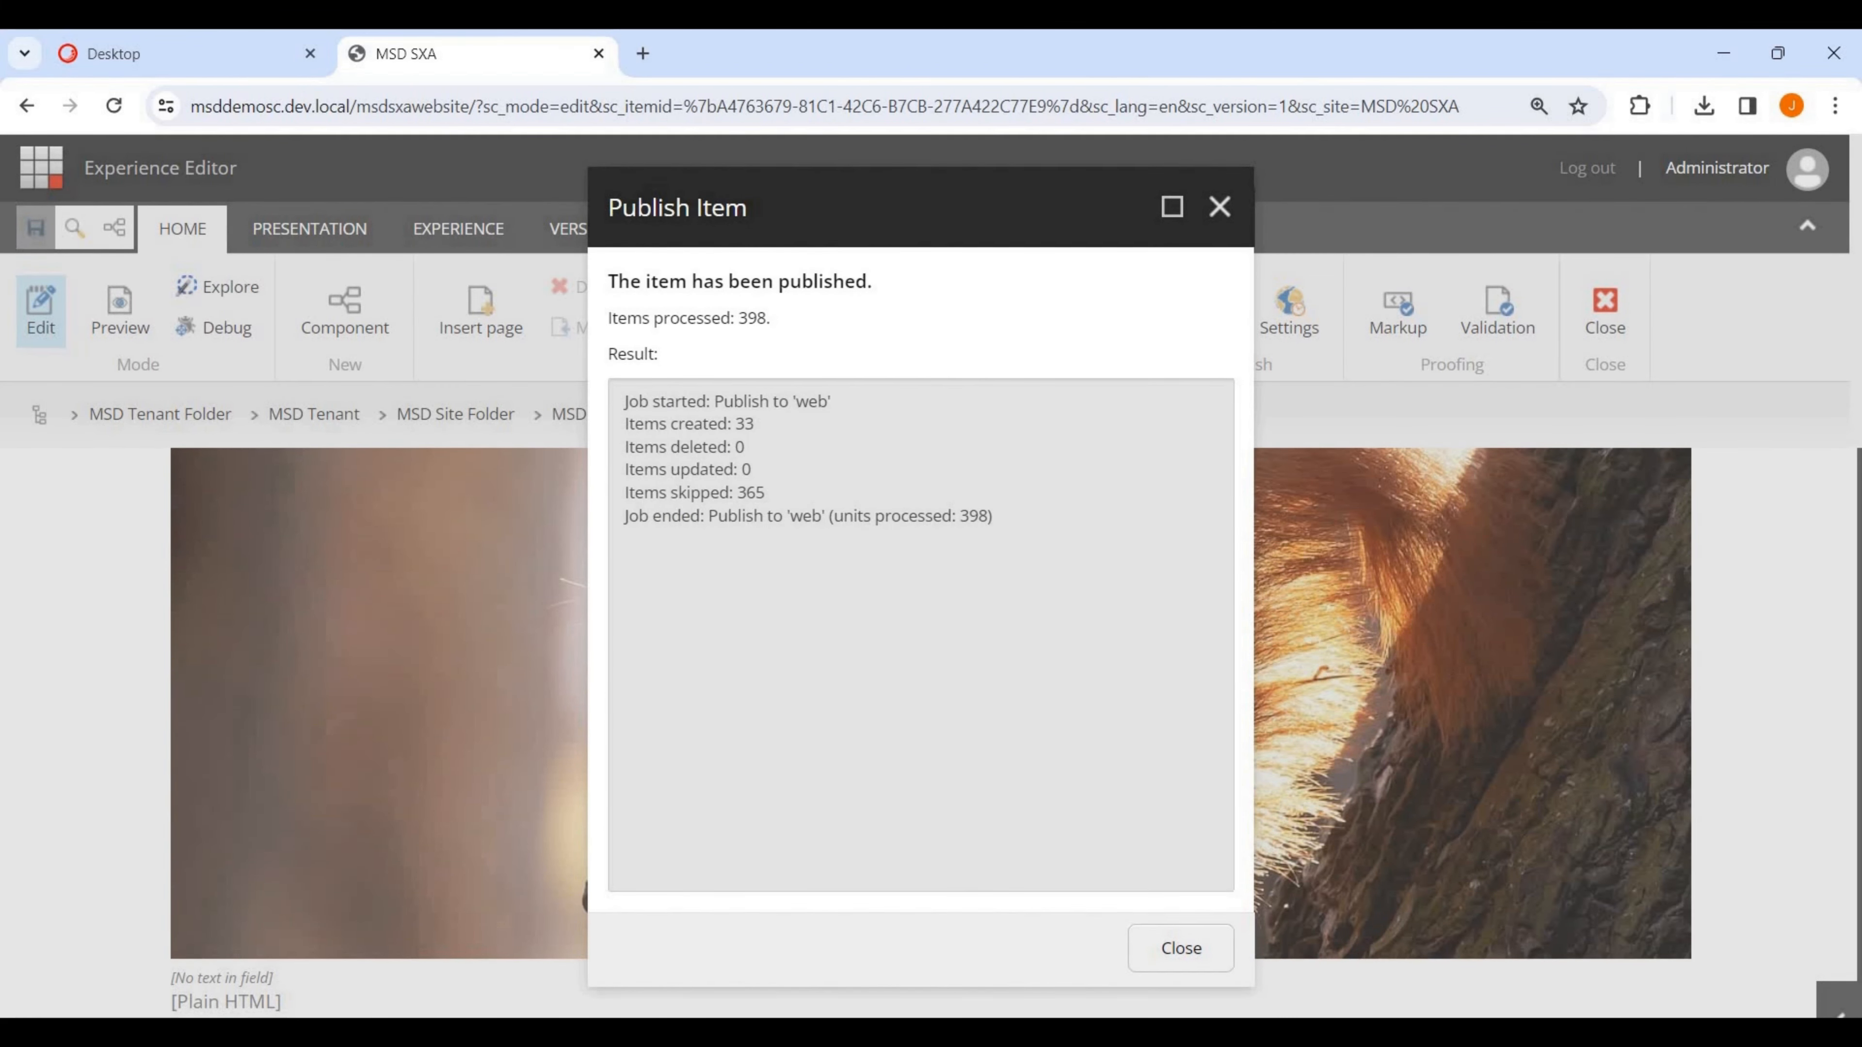
left_click(1182, 948)
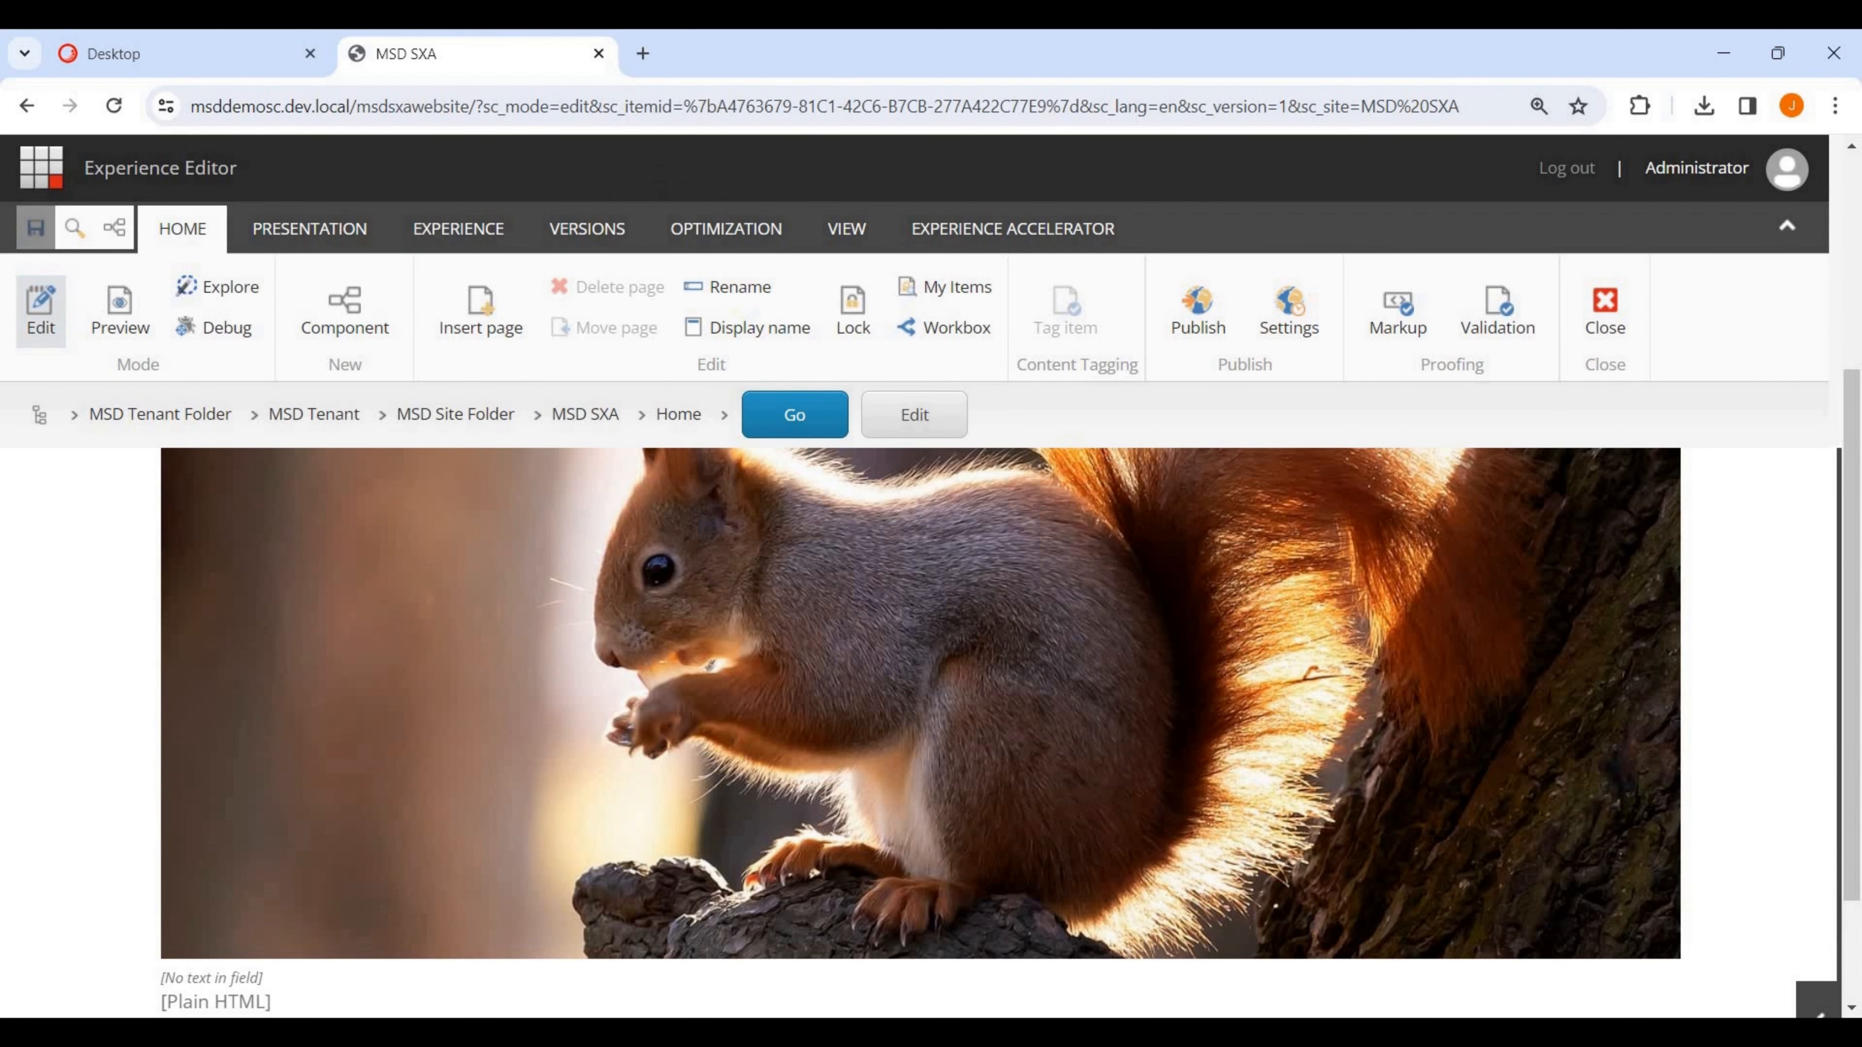
In the Content Editor, smart publish the MSD Tenant Folder item with its subitems and related items.
left_click(117, 54)
scroll(253, 730, "up", 5)
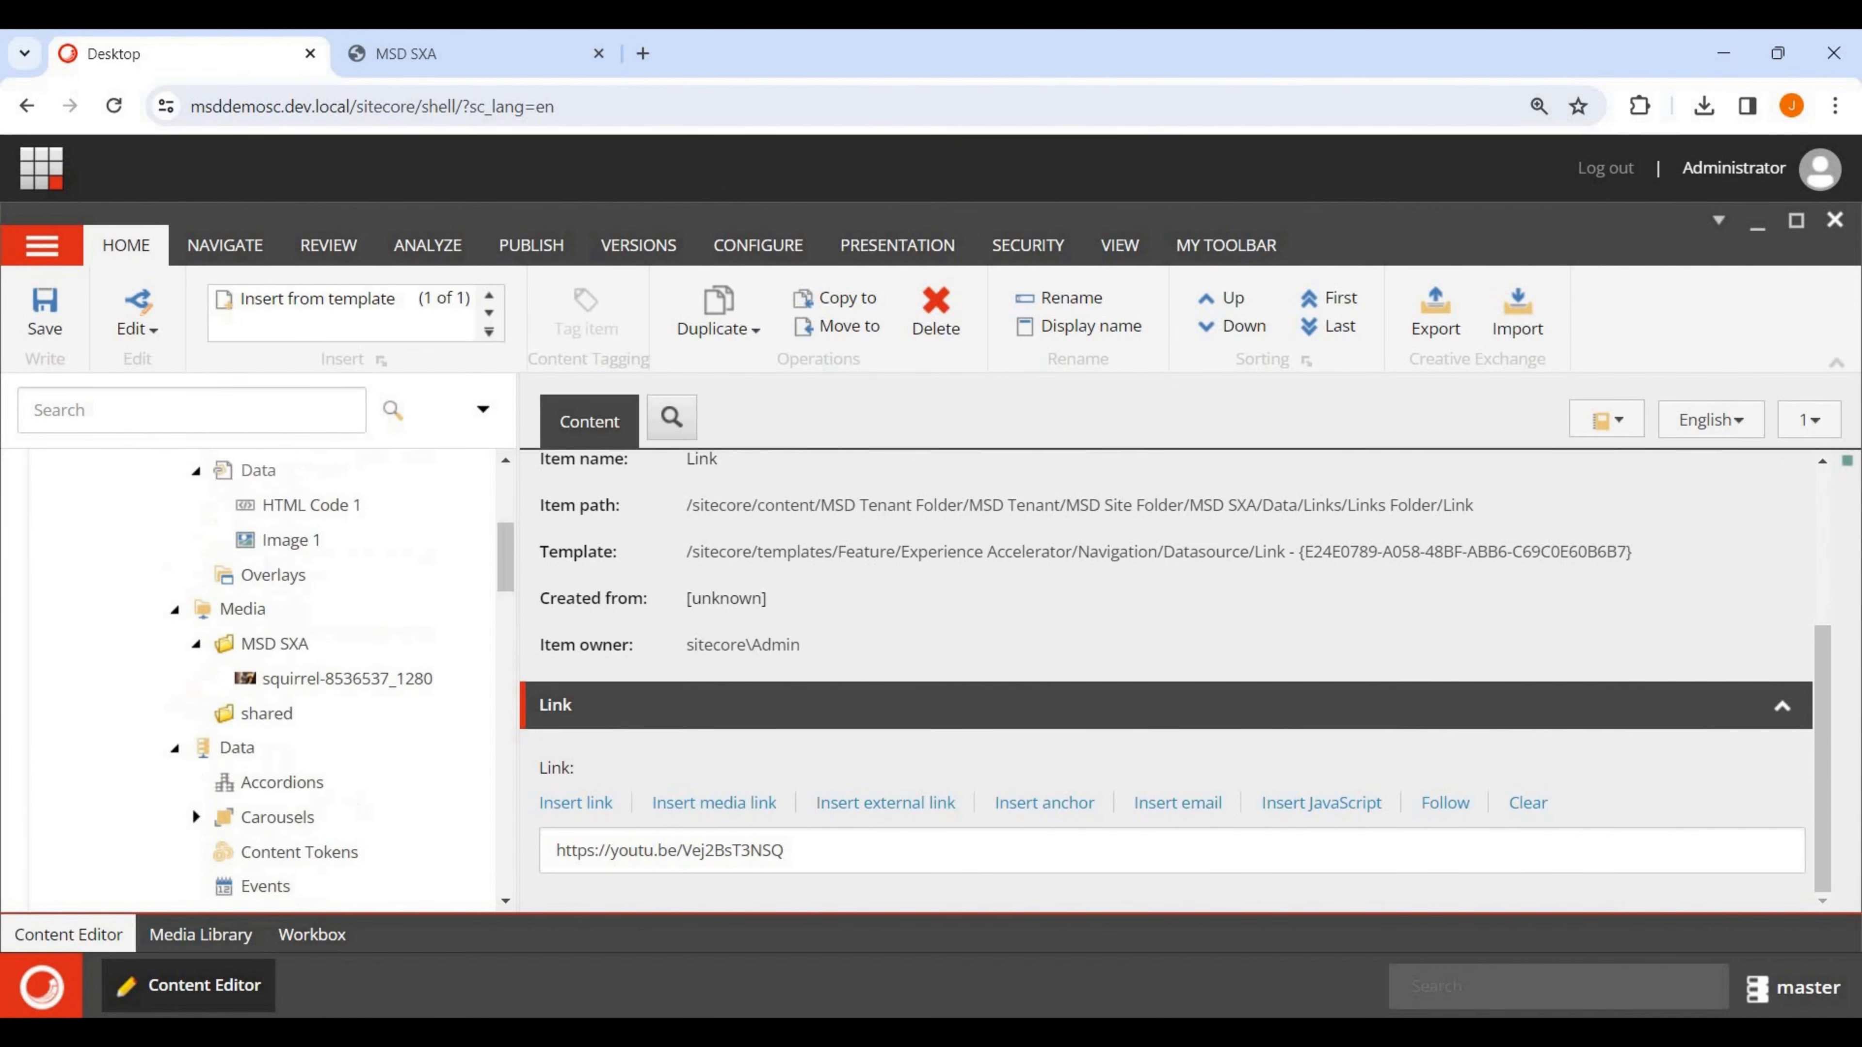
scroll(253, 678, "up", 3)
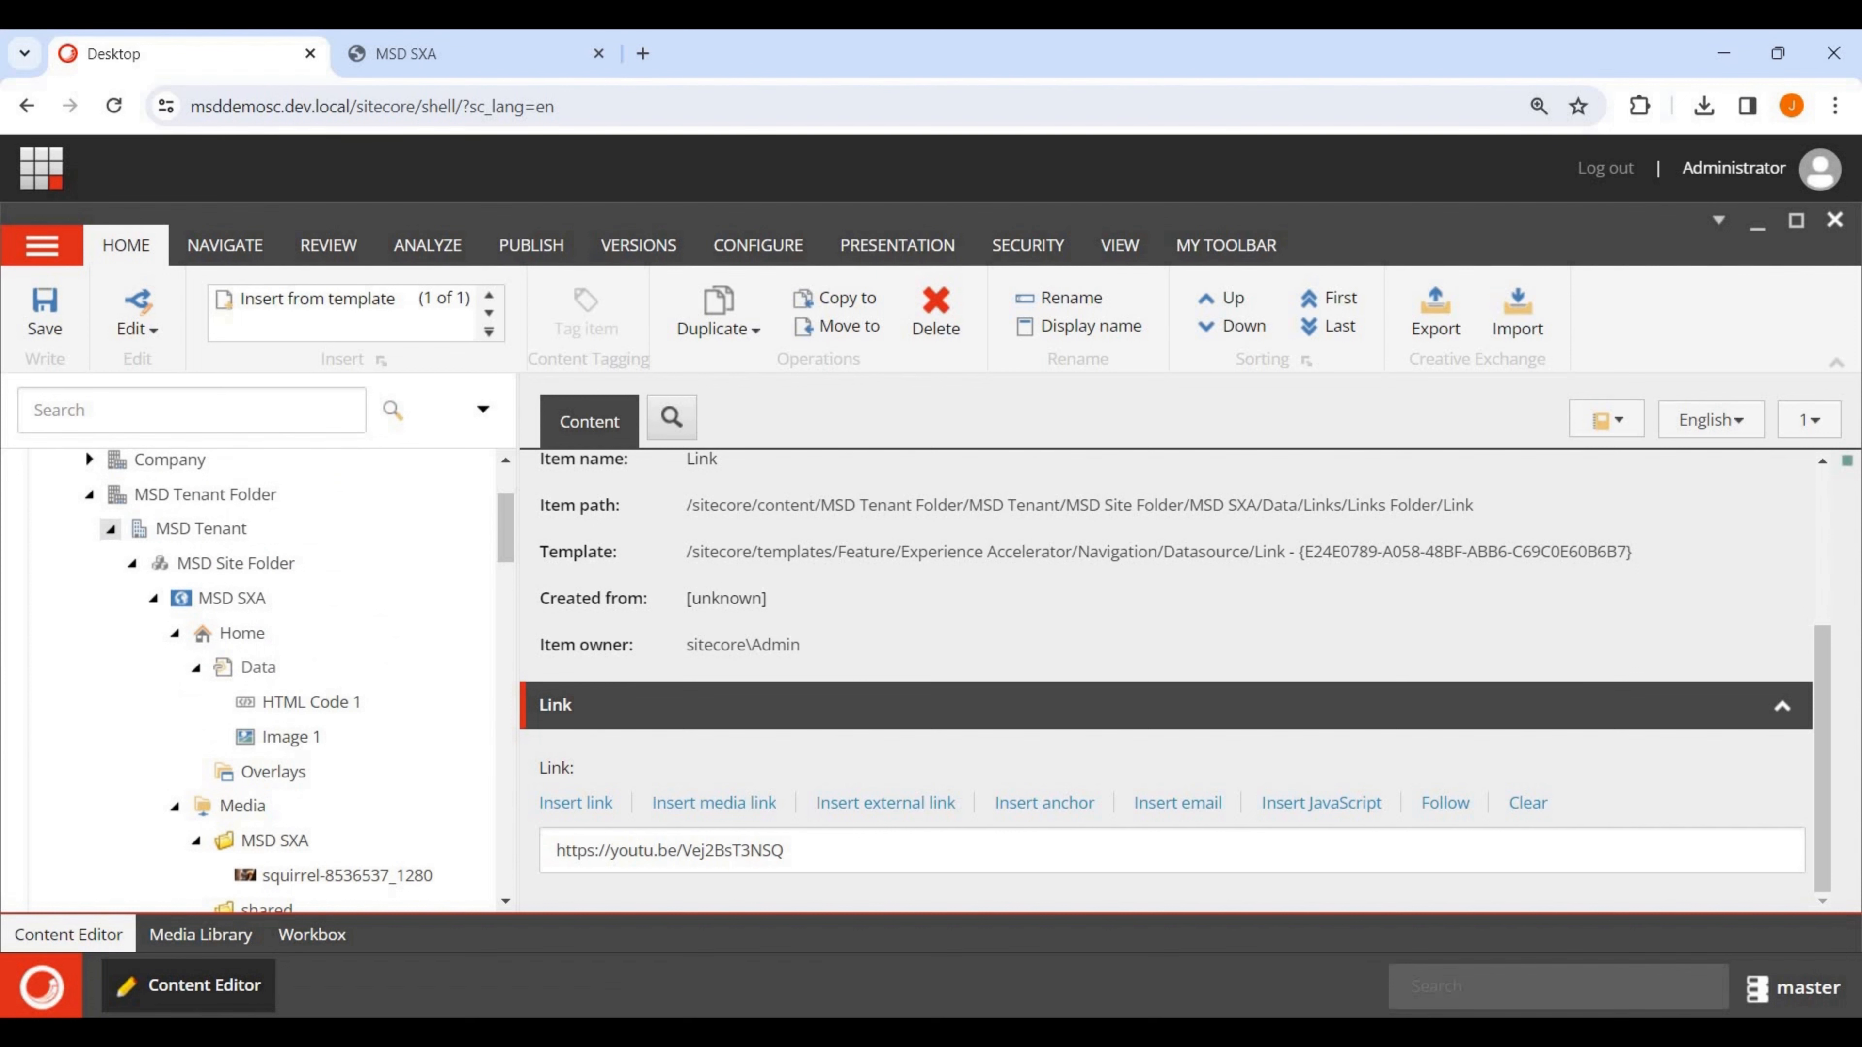
left_click(89, 495)
left_click(205, 495)
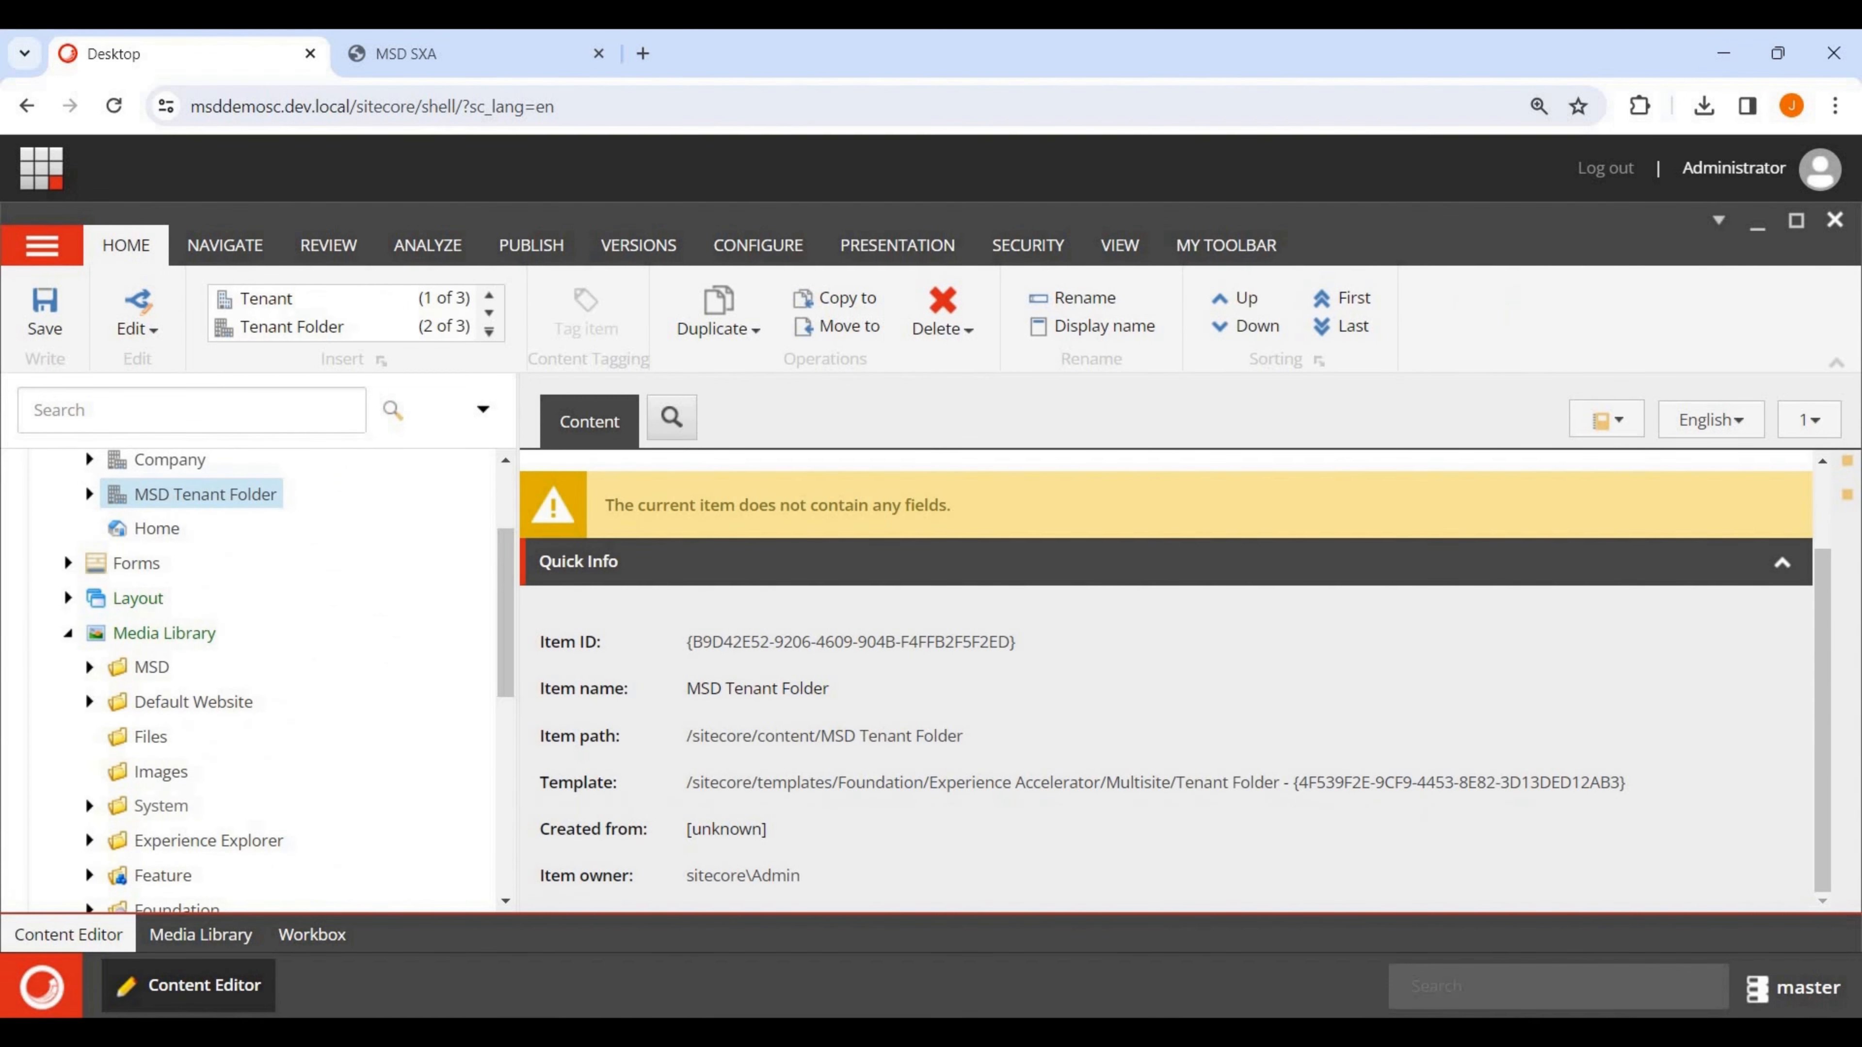
left_click(531, 245)
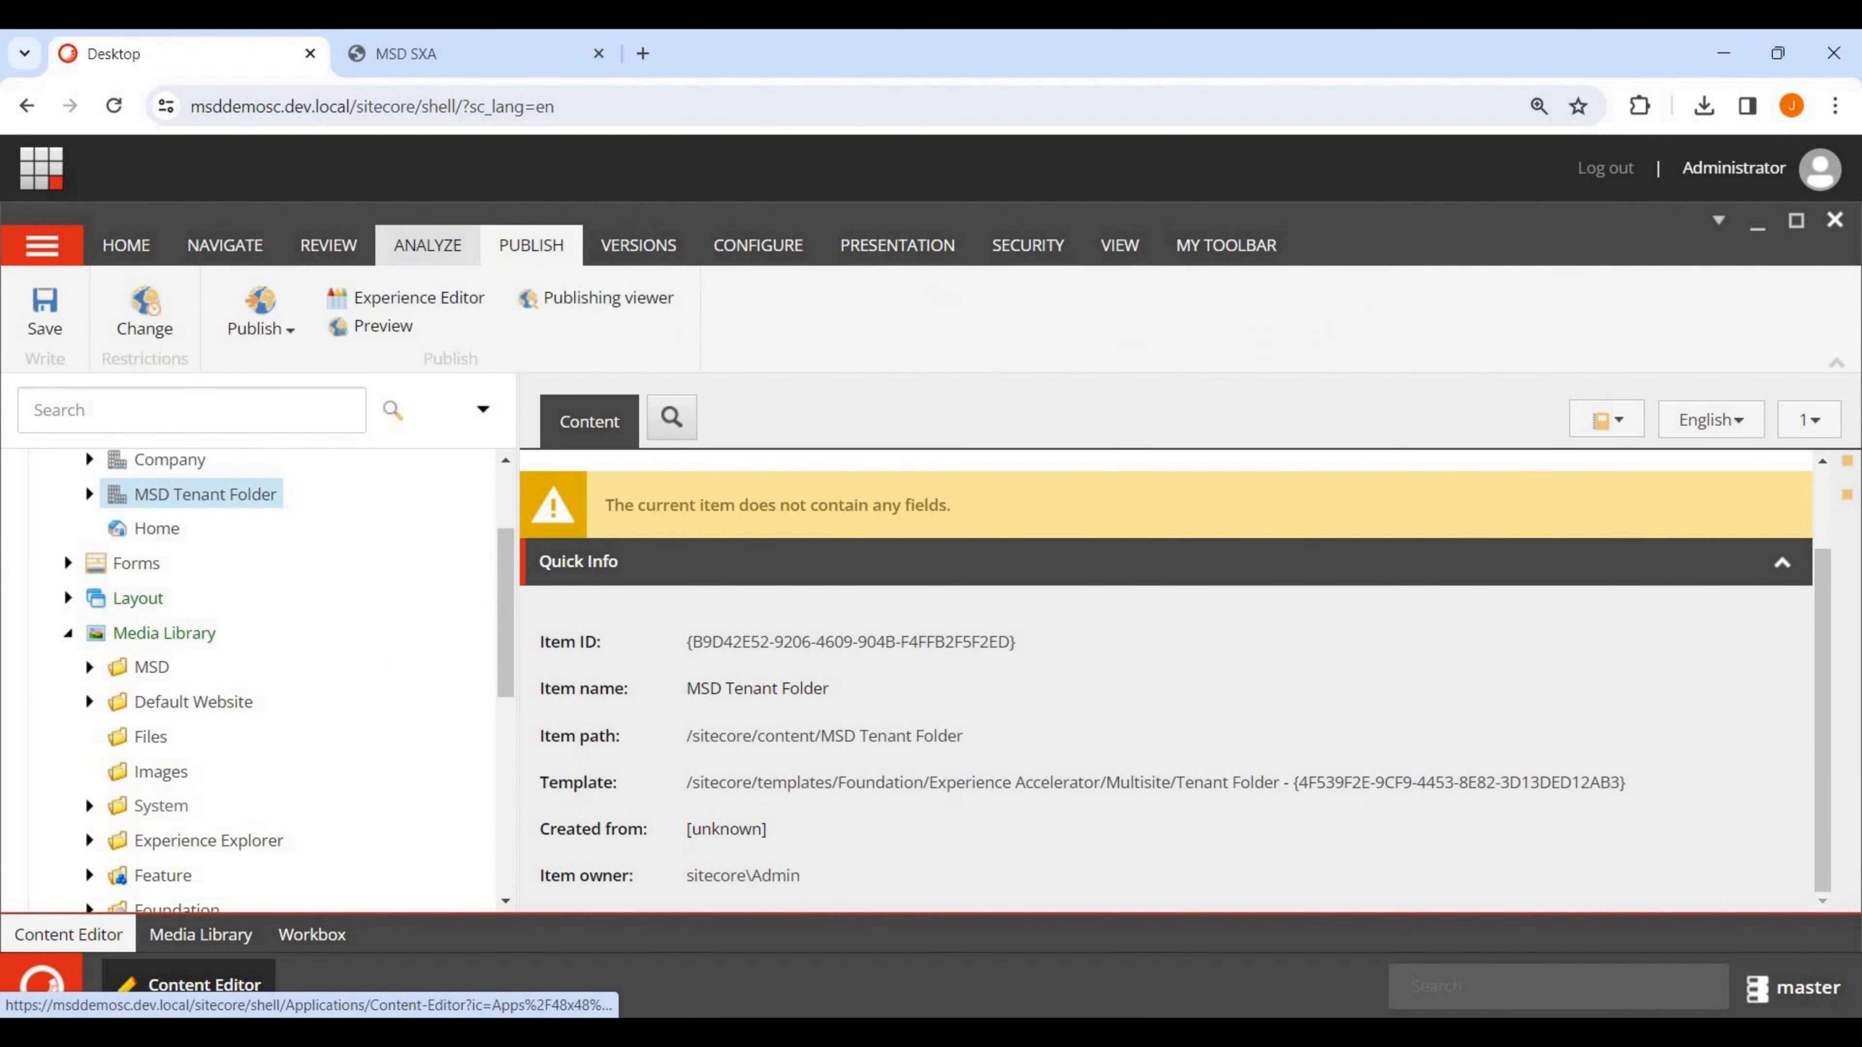
left_click(261, 328)
left_click(308, 400)
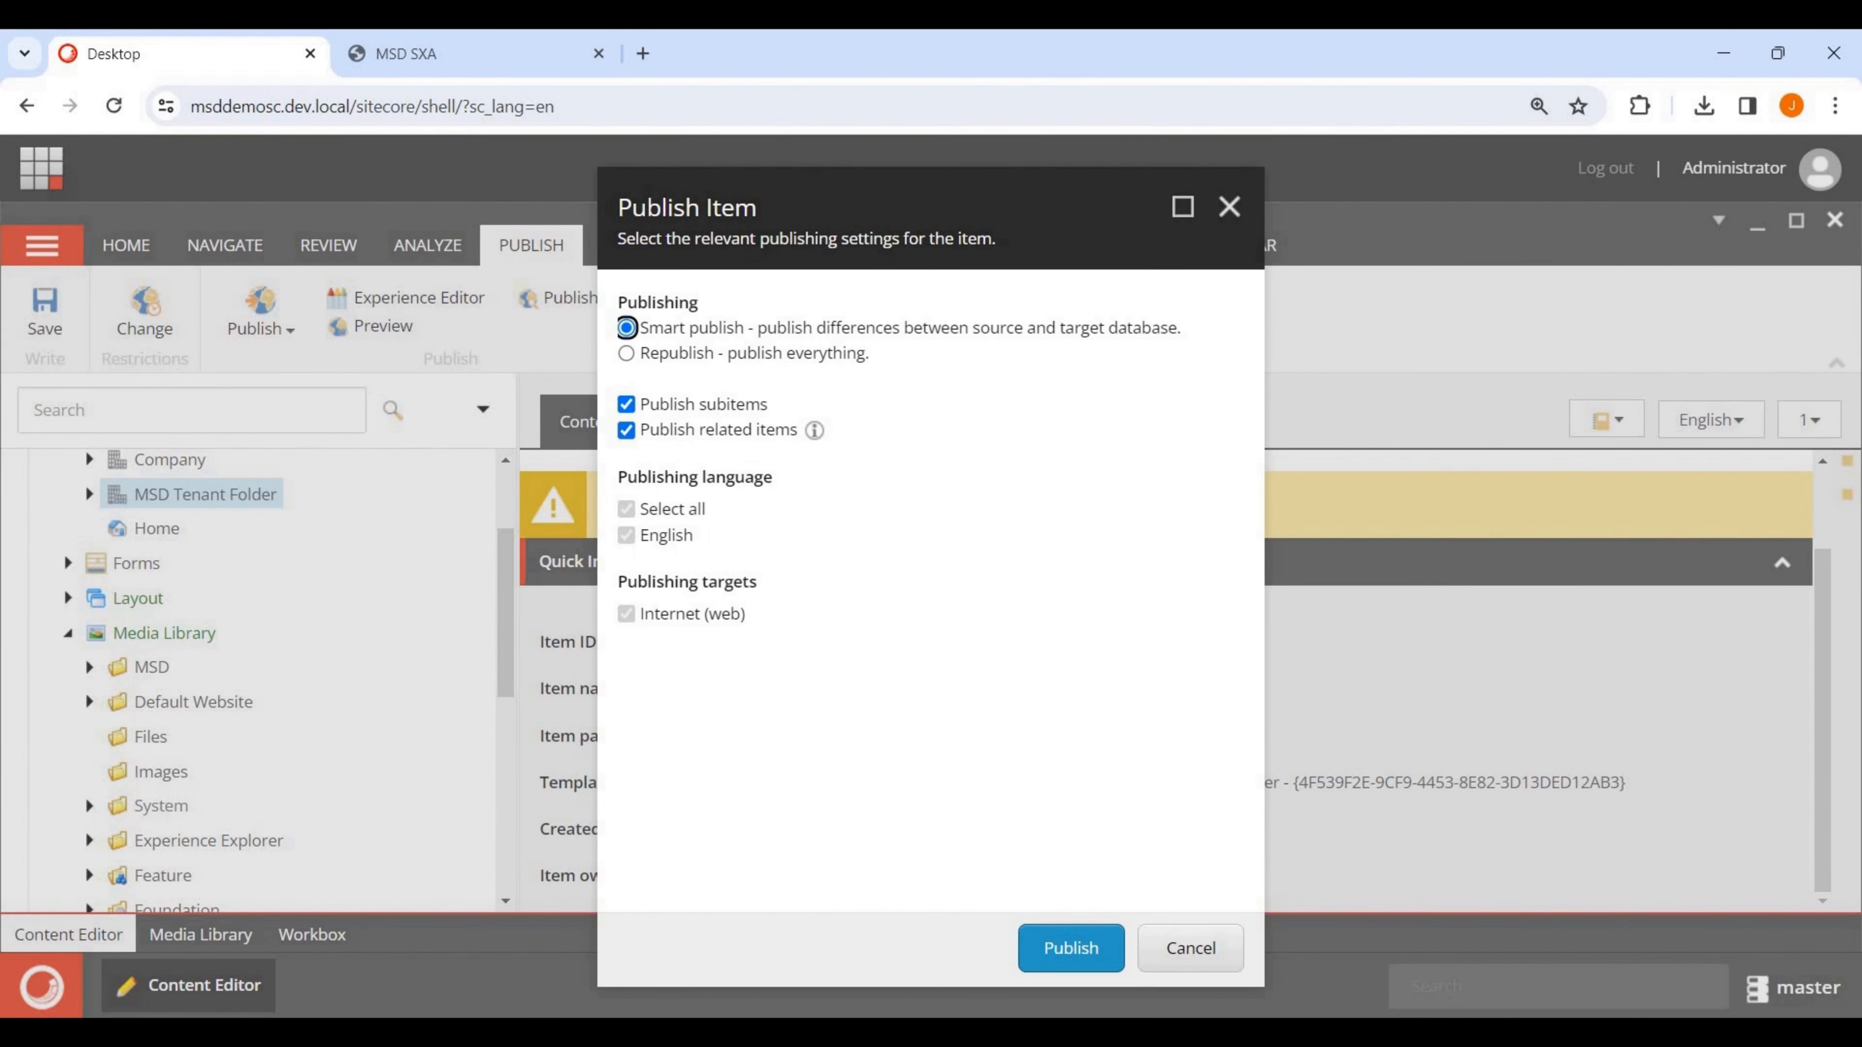
left_click(1071, 947)
key("Return")
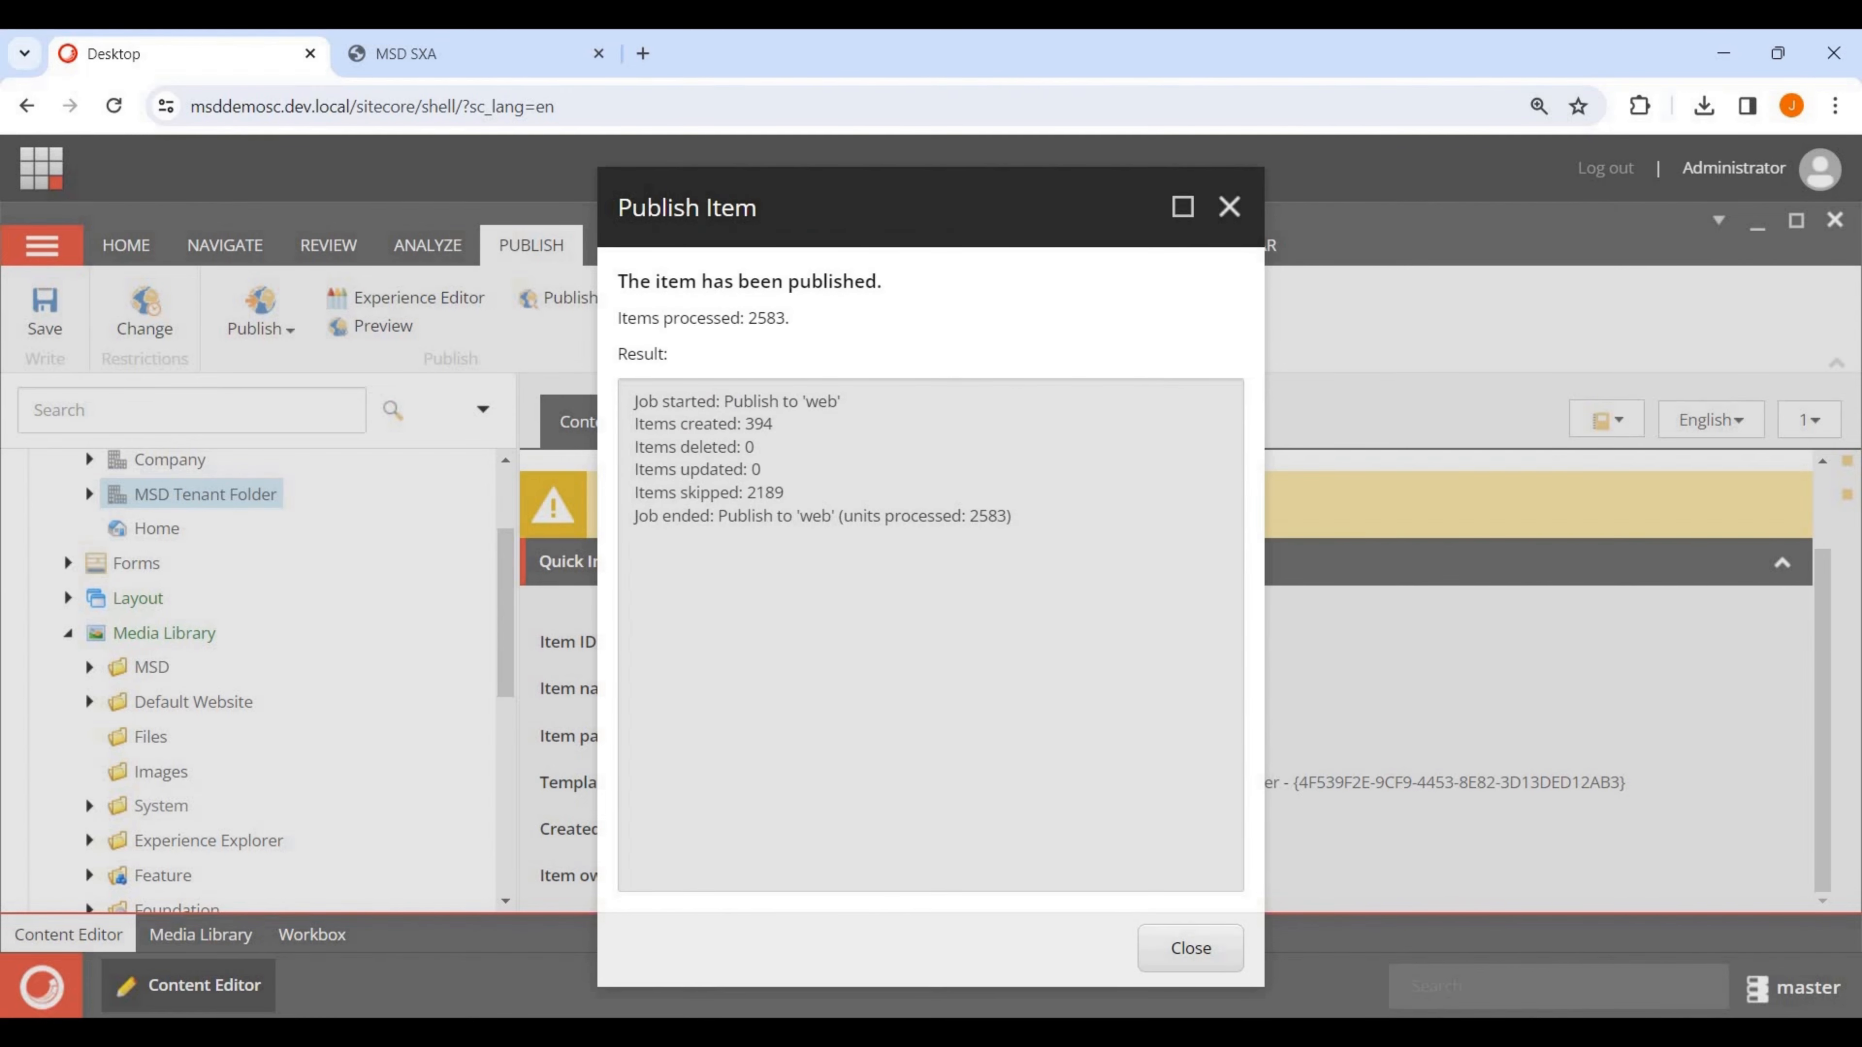
left_click(1190, 949)
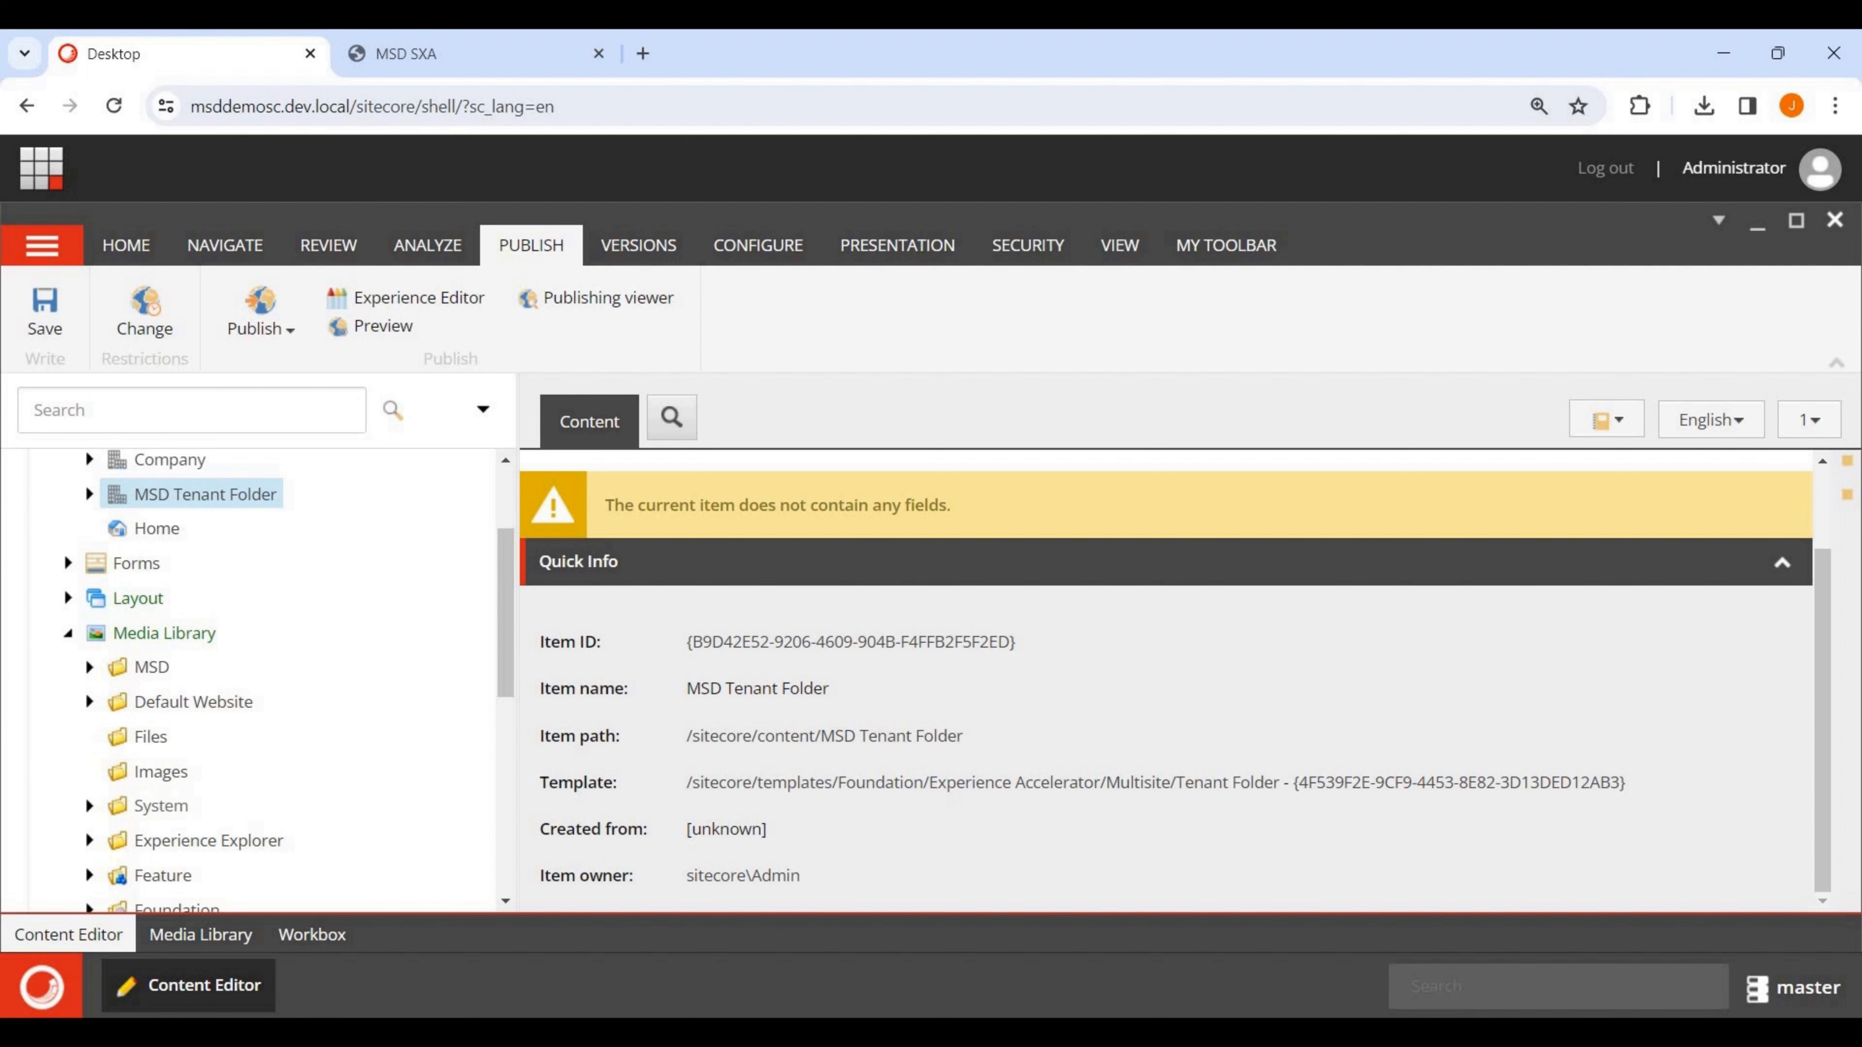
key("ctrl+shift+n")
type("https://msddemosc.dev.local/msdsxawebsite")
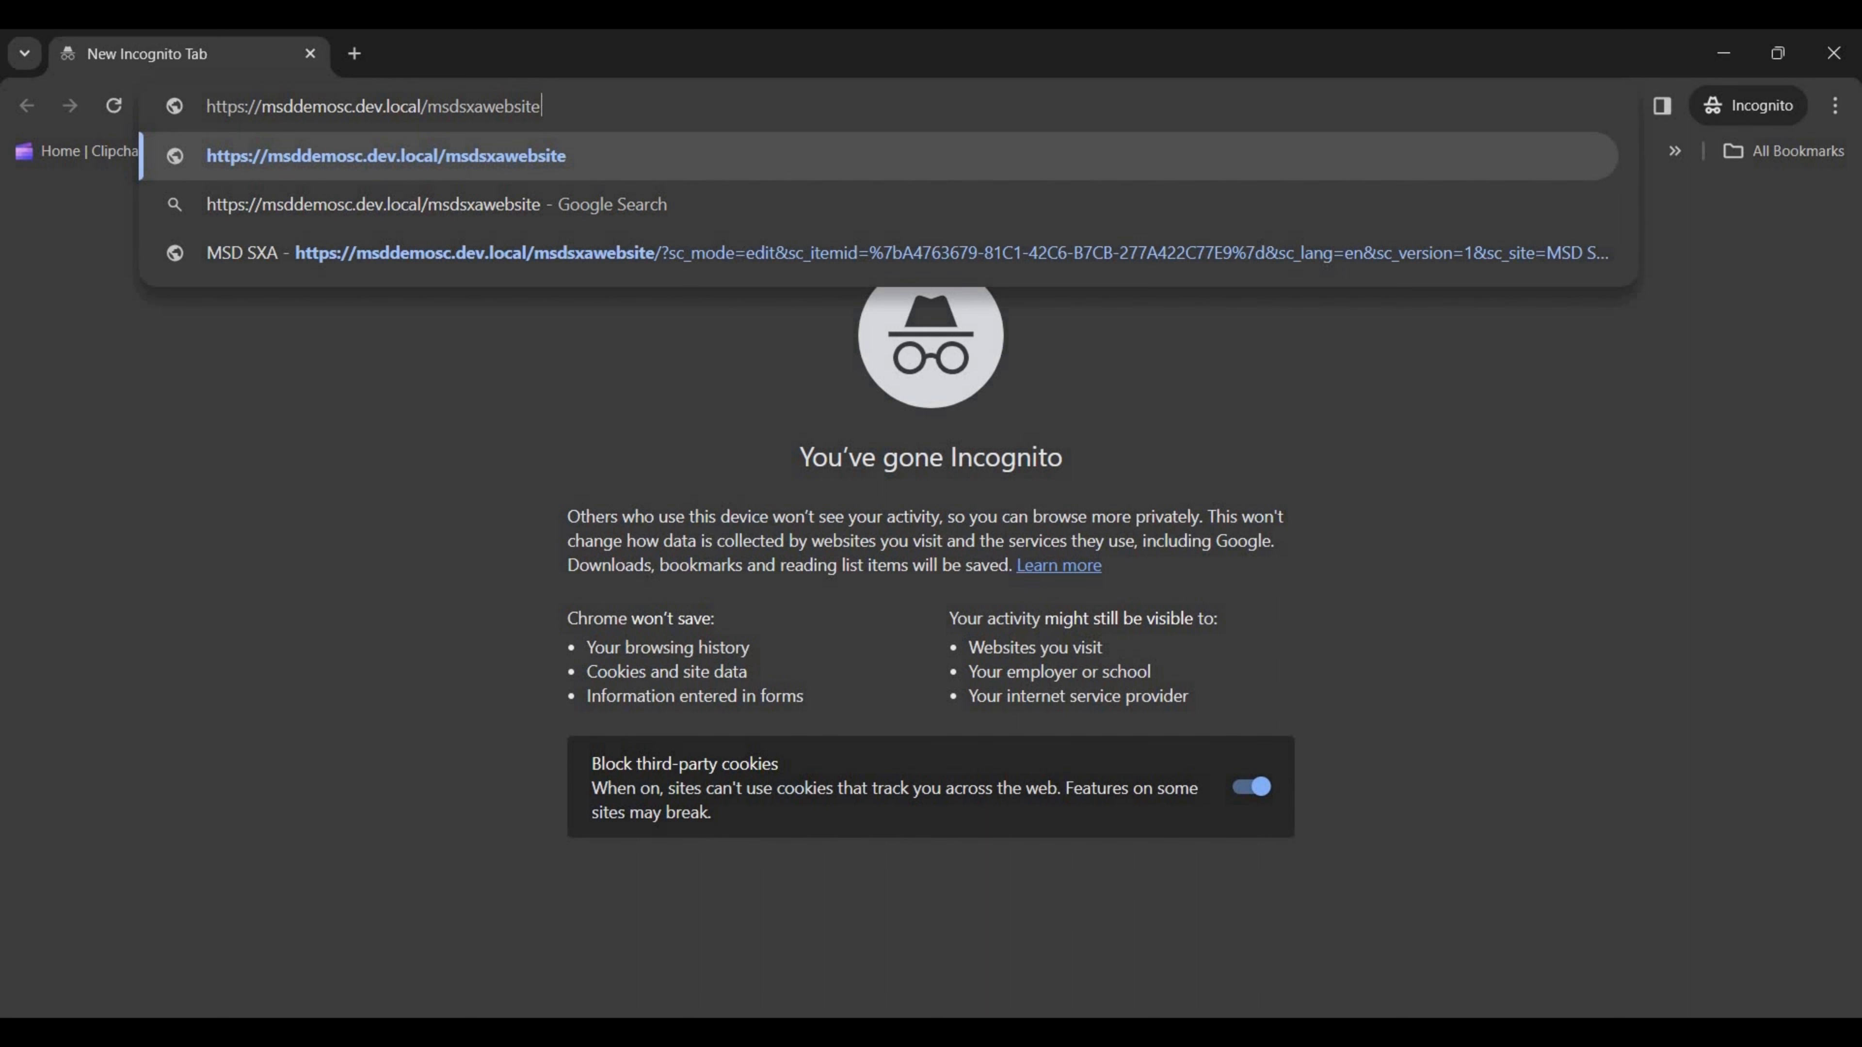
key("Return")
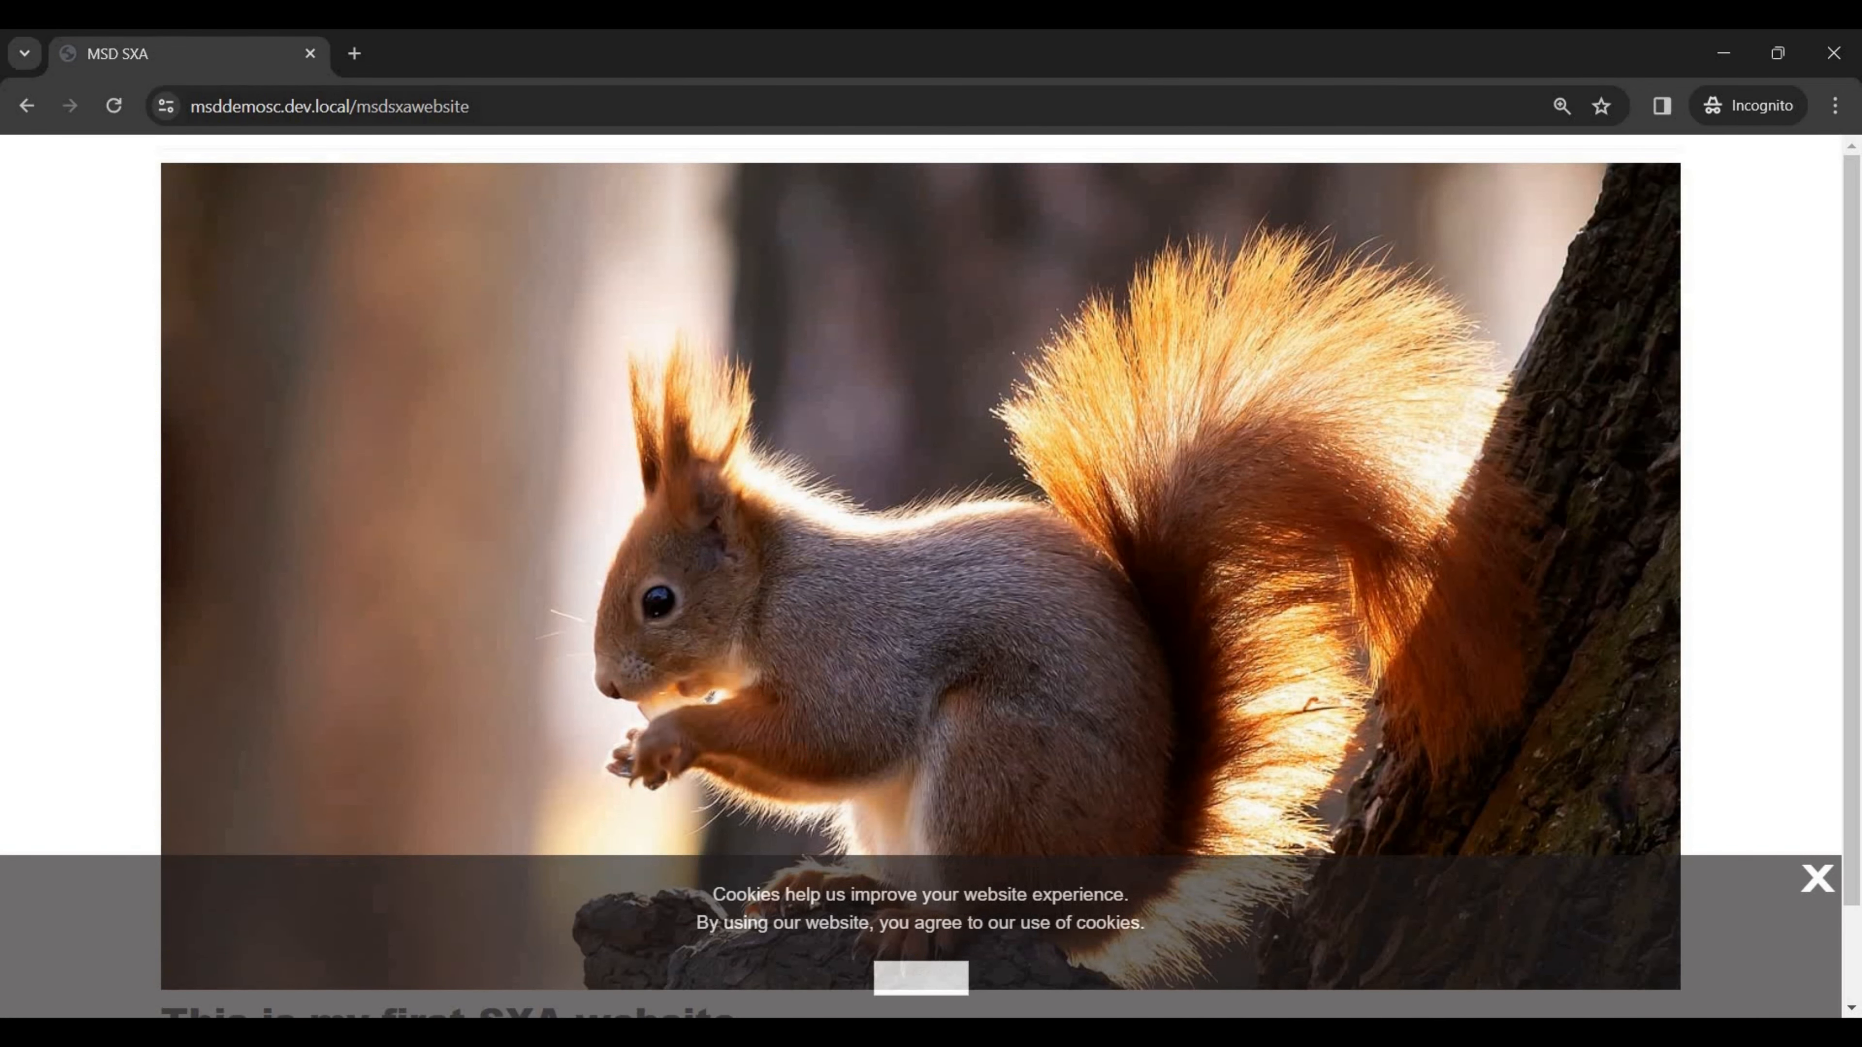
Accept the cookie notice on the published page, and test the "Click to explore" link in a new tab before returning to the page.
left_click(921, 978)
scroll(920, 572, "down", 1)
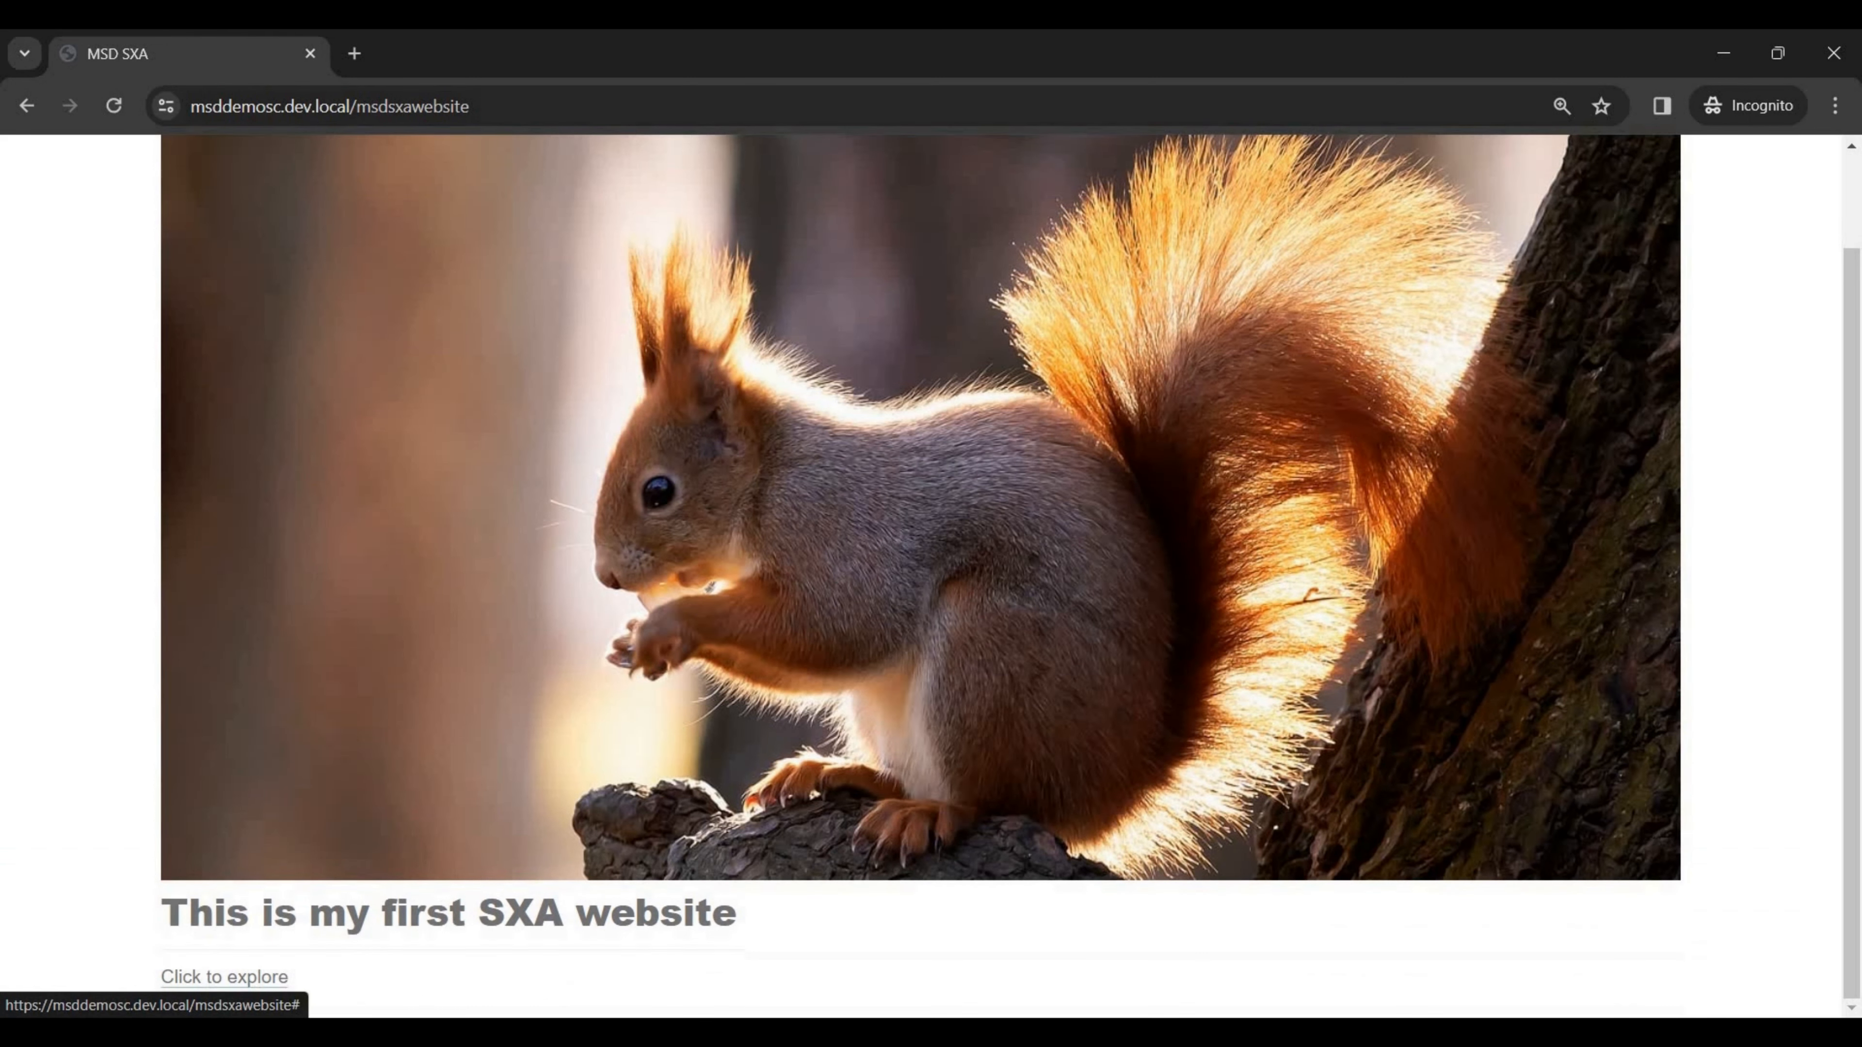
right_click(244, 977)
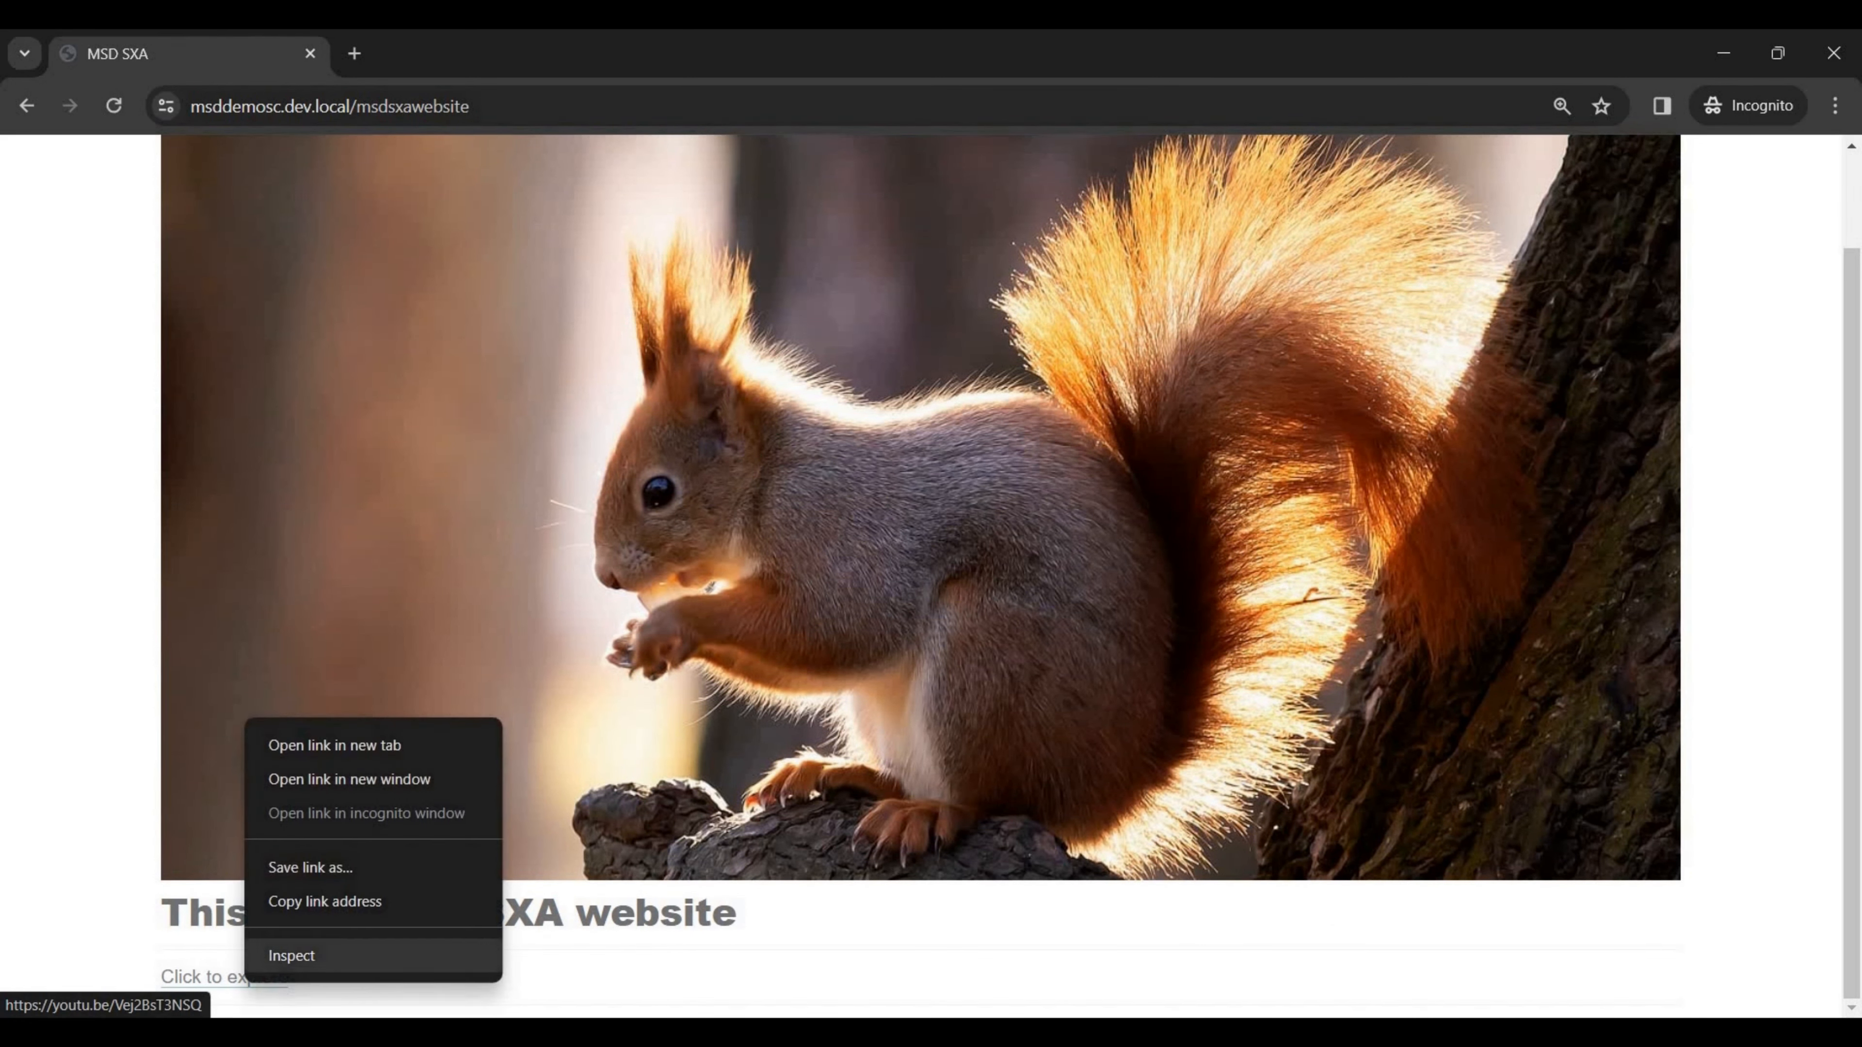
left_click(330, 746)
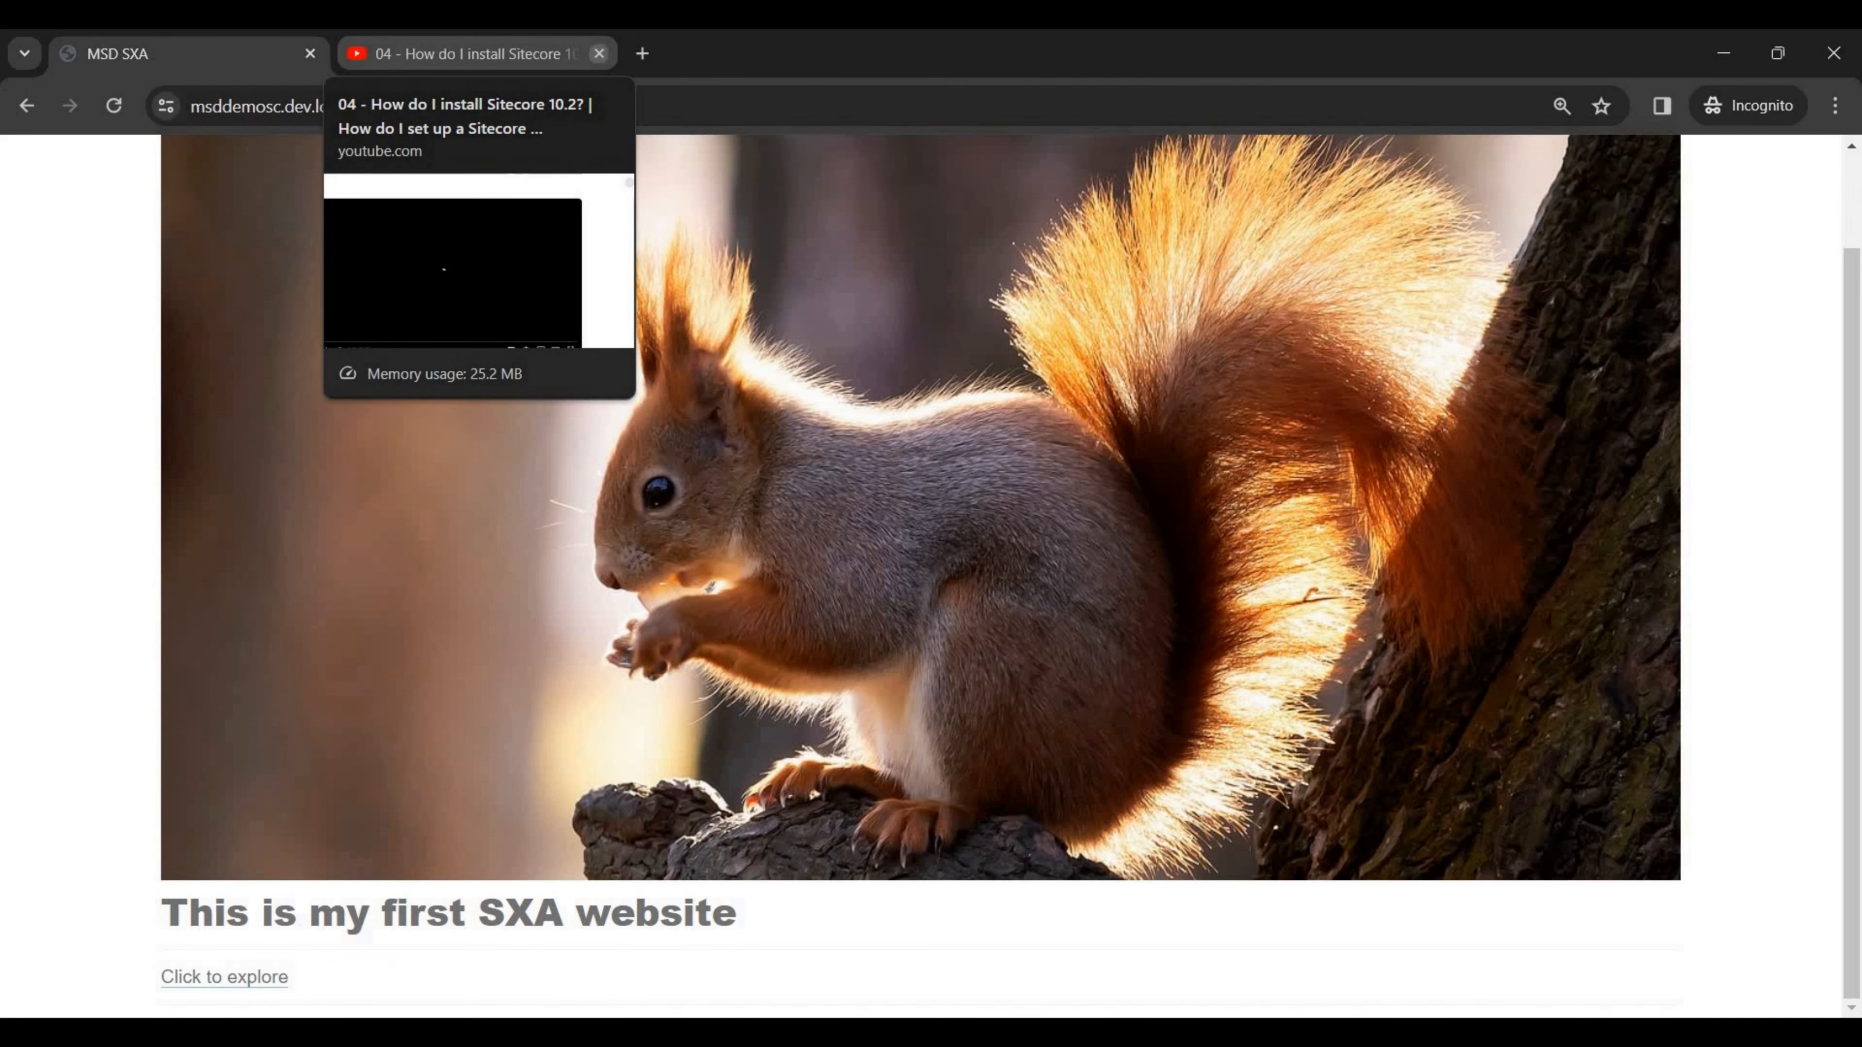
left_click(599, 53)
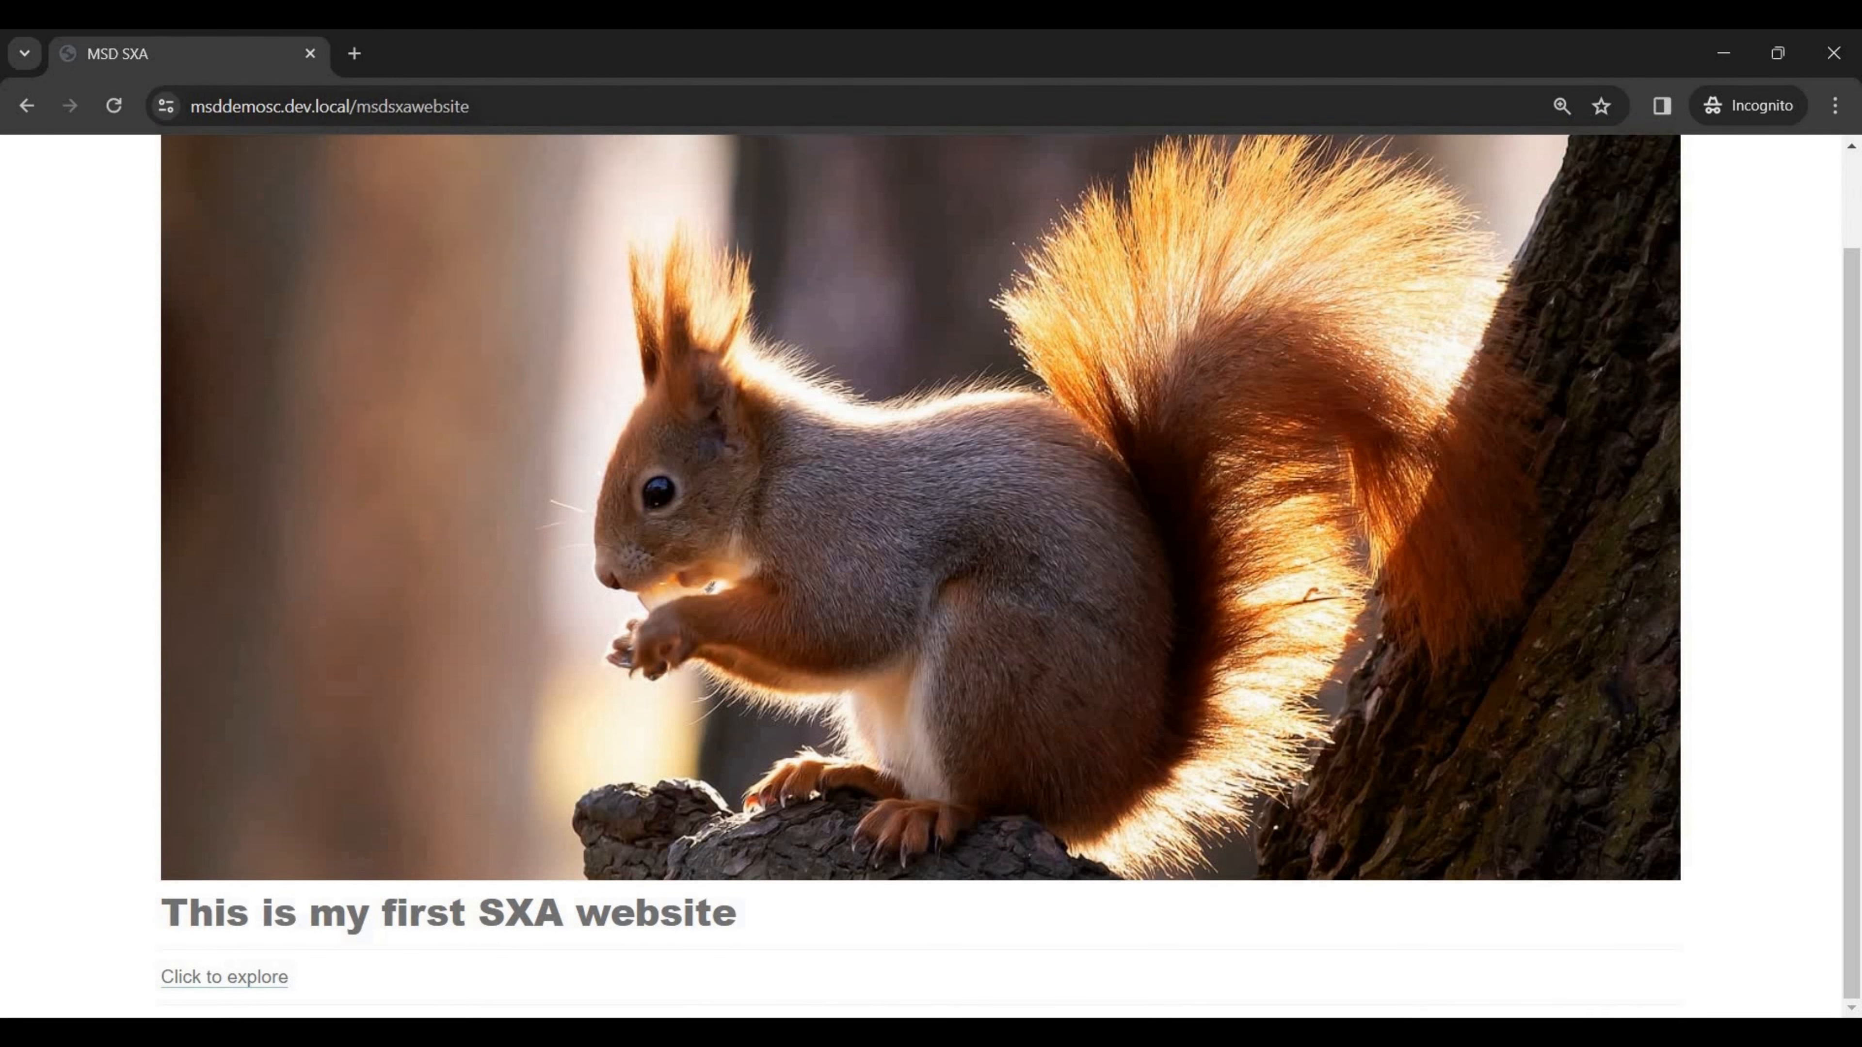
scroll(1027, 726, "up", 2)
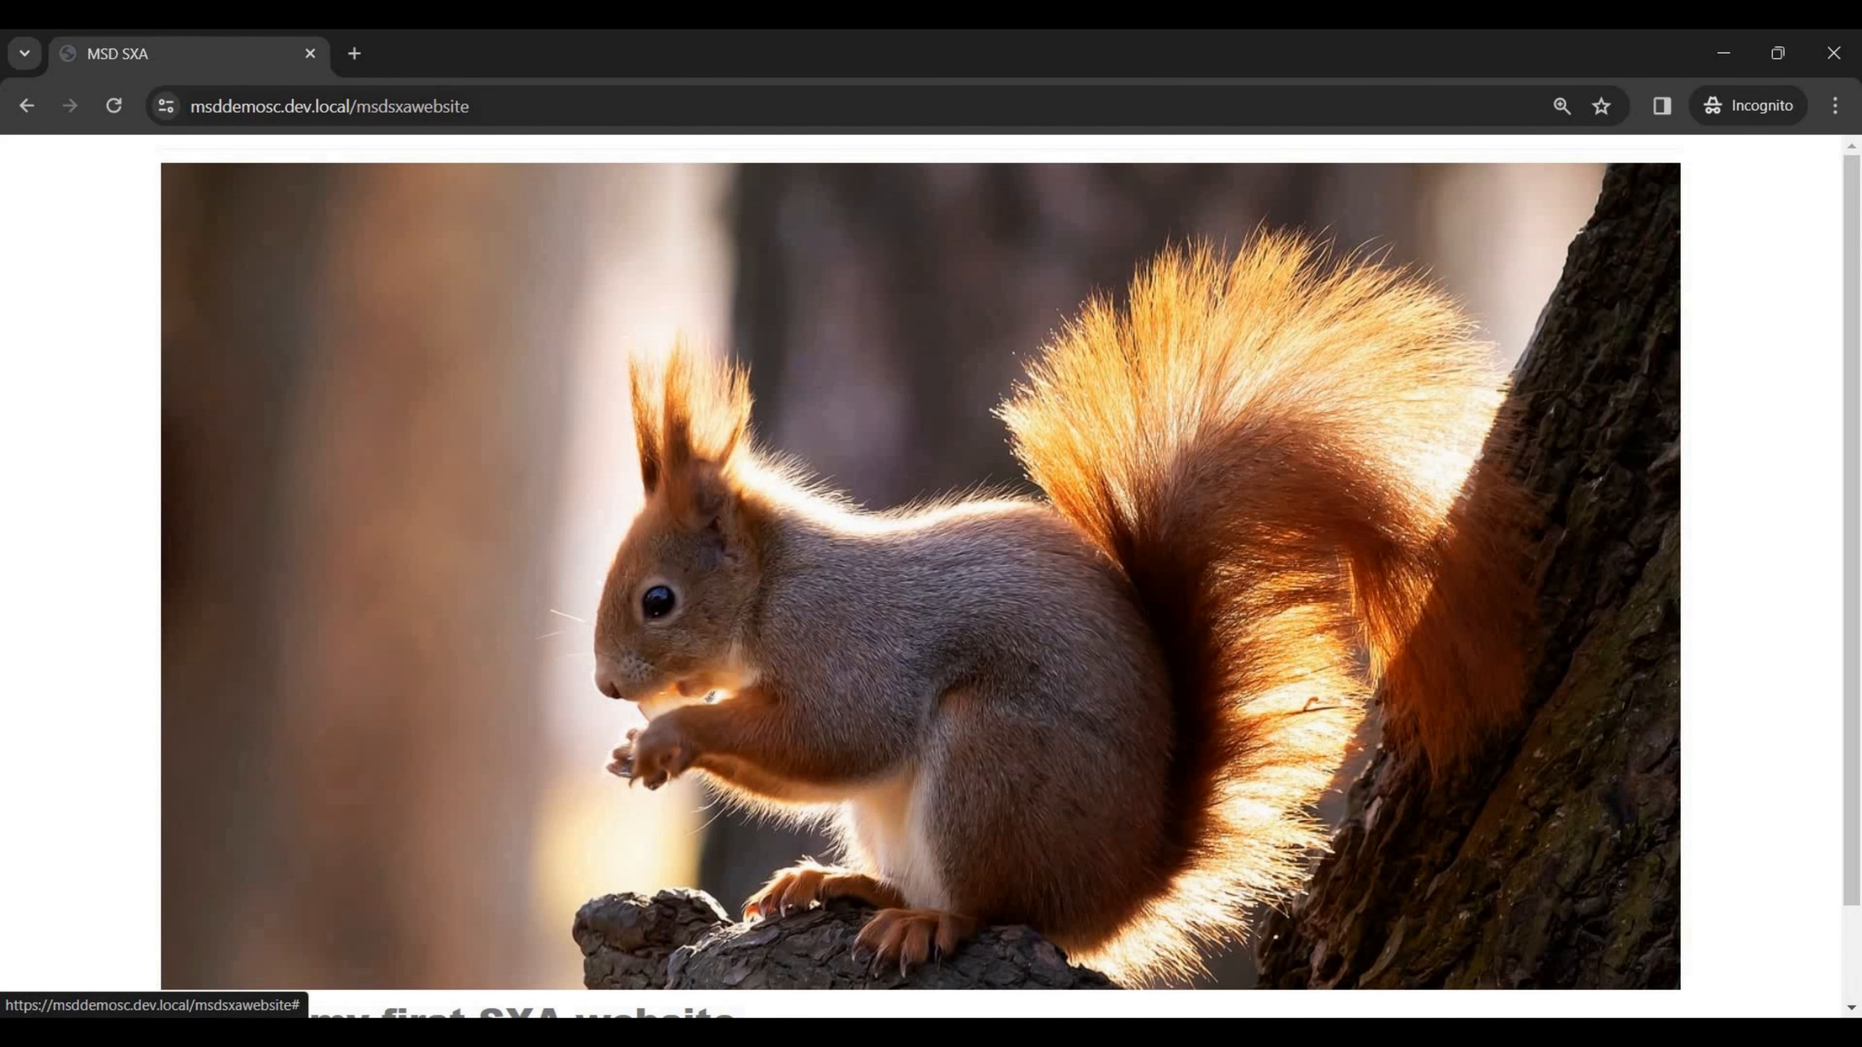
scroll(919, 562, "down", 1)
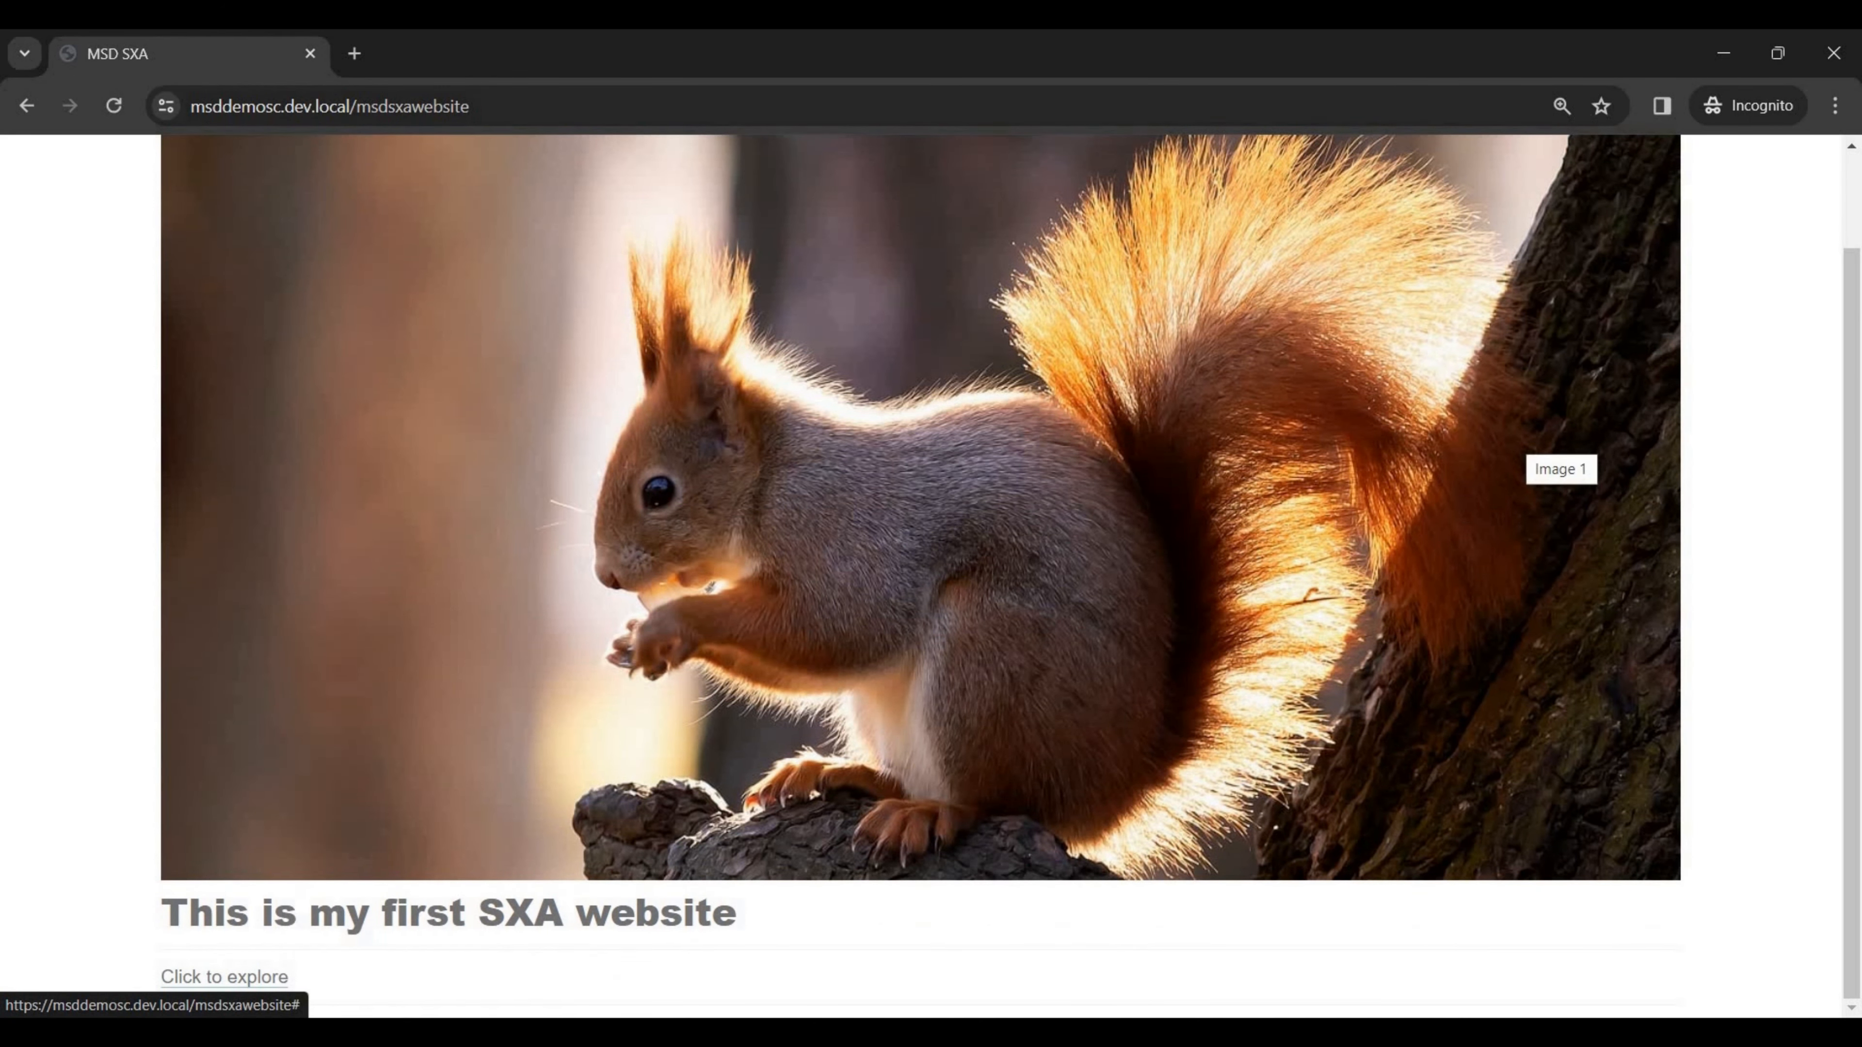